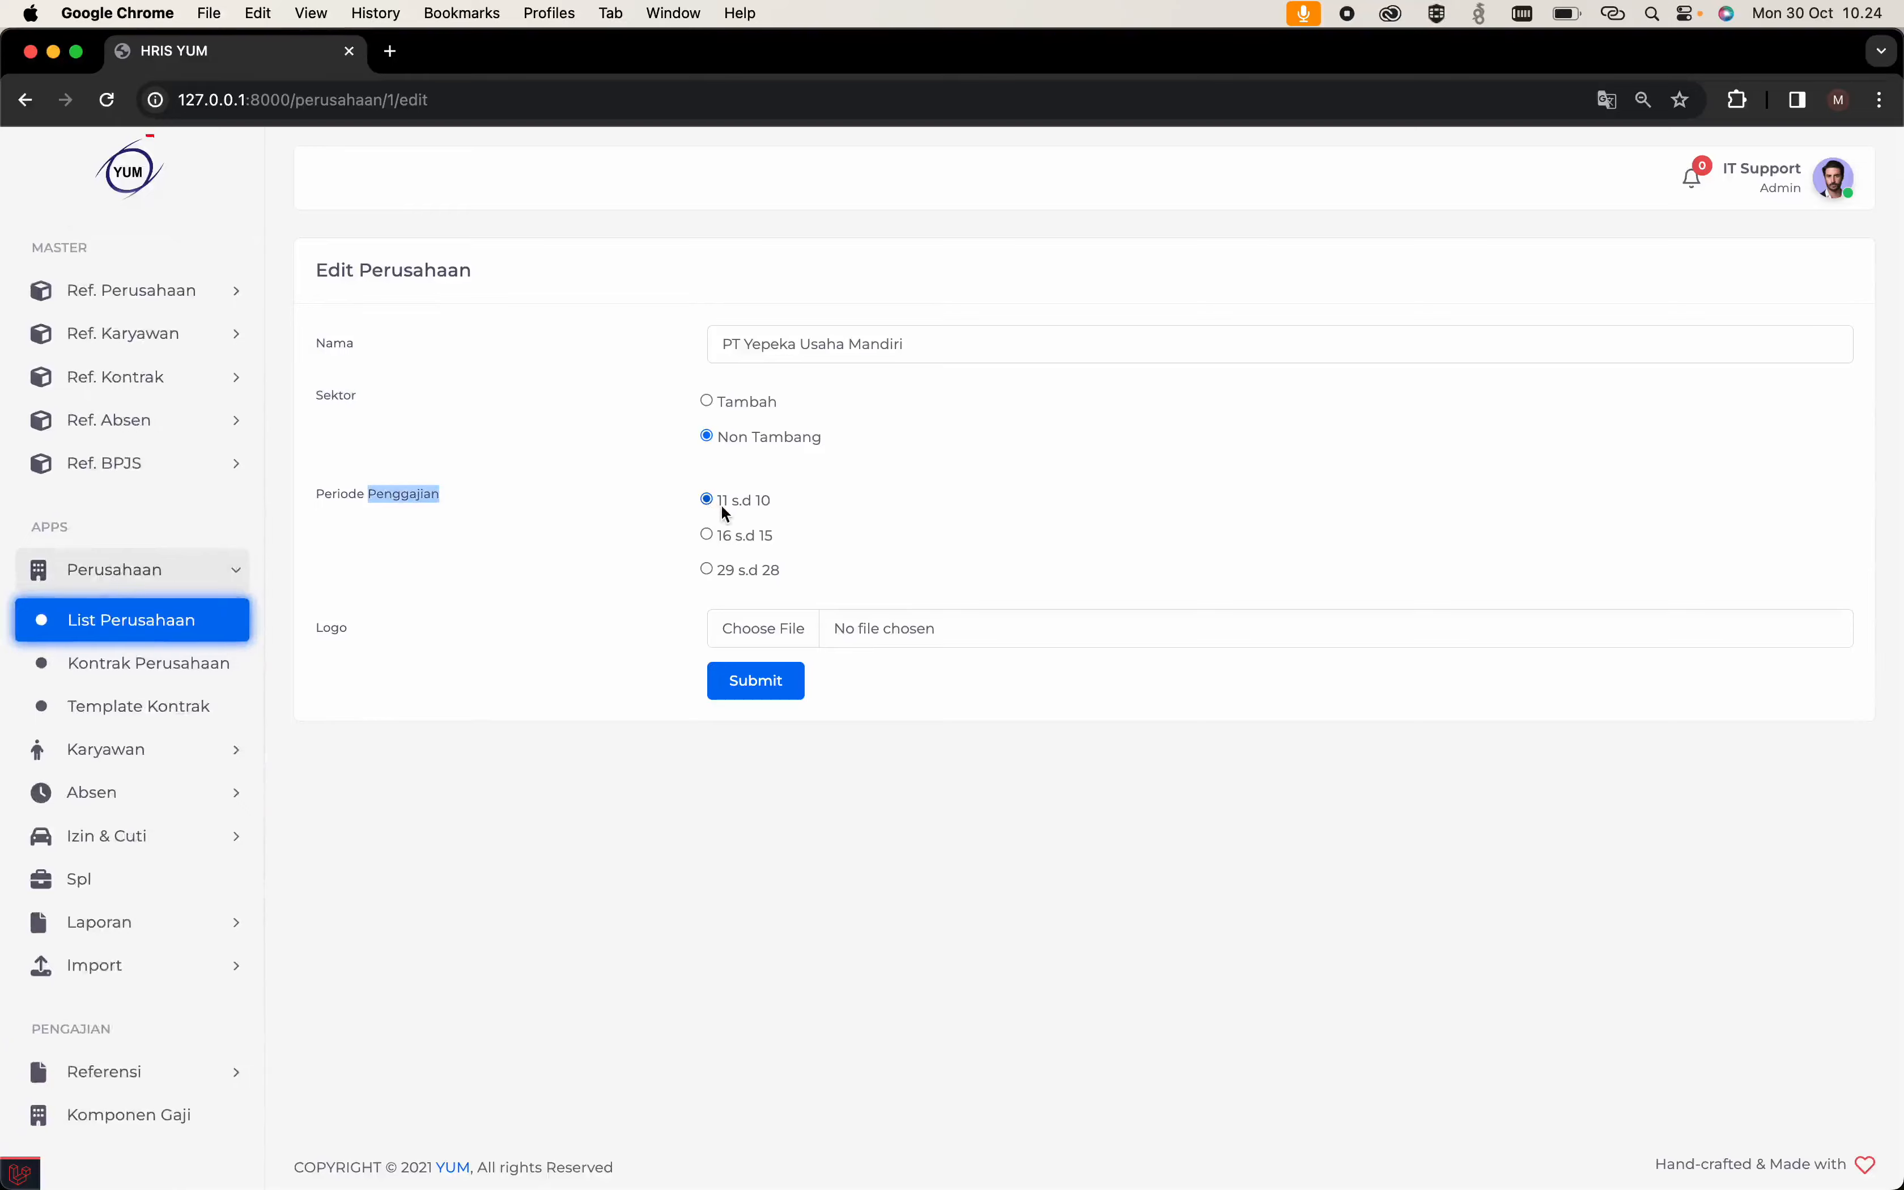
Leave the company edit form and open the Komponen Gaji list in the payroll section.
{"action": "left_click", "coordinate": [157, 620]}
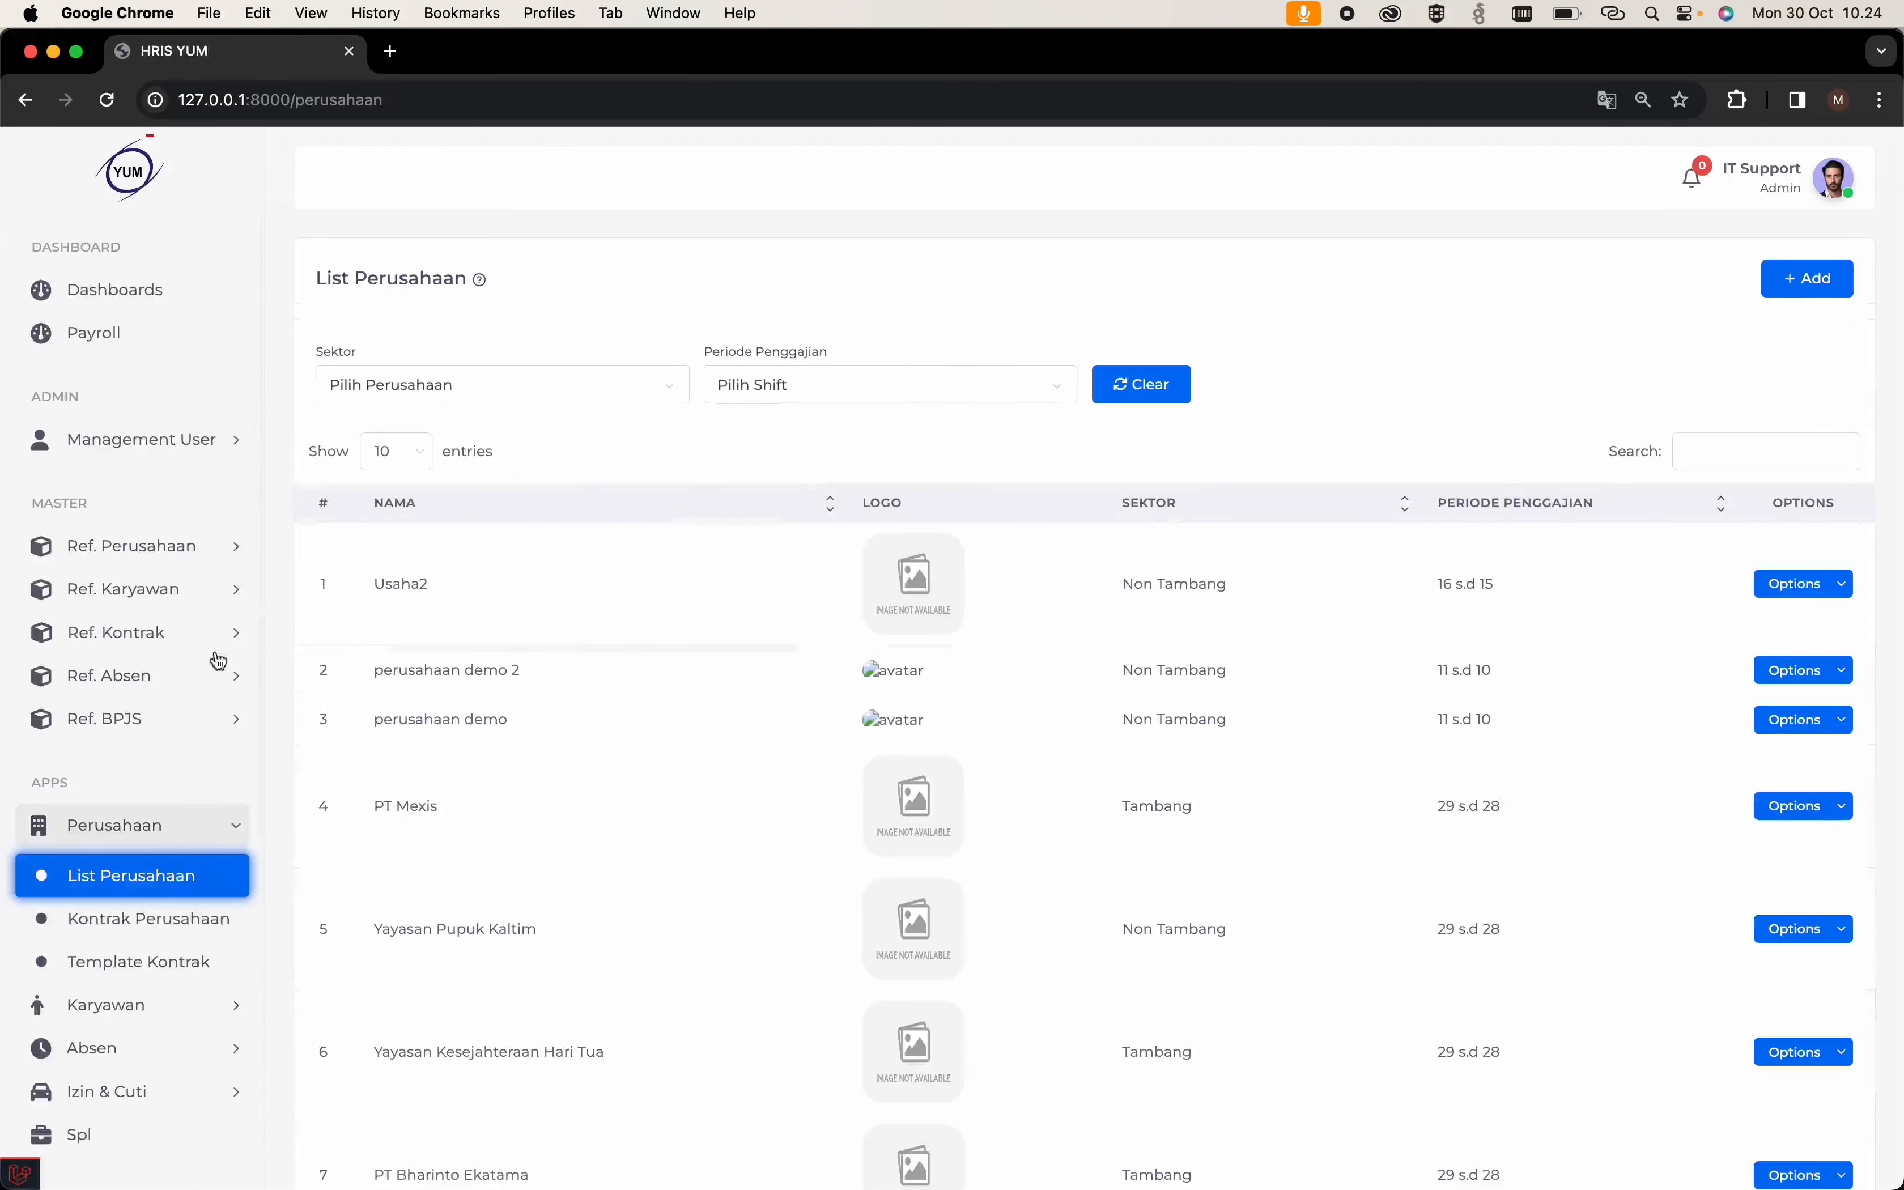
{"action": "scroll", "coordinate": [187, 866], "scroll_direction": "down", "scroll_amount": 5}
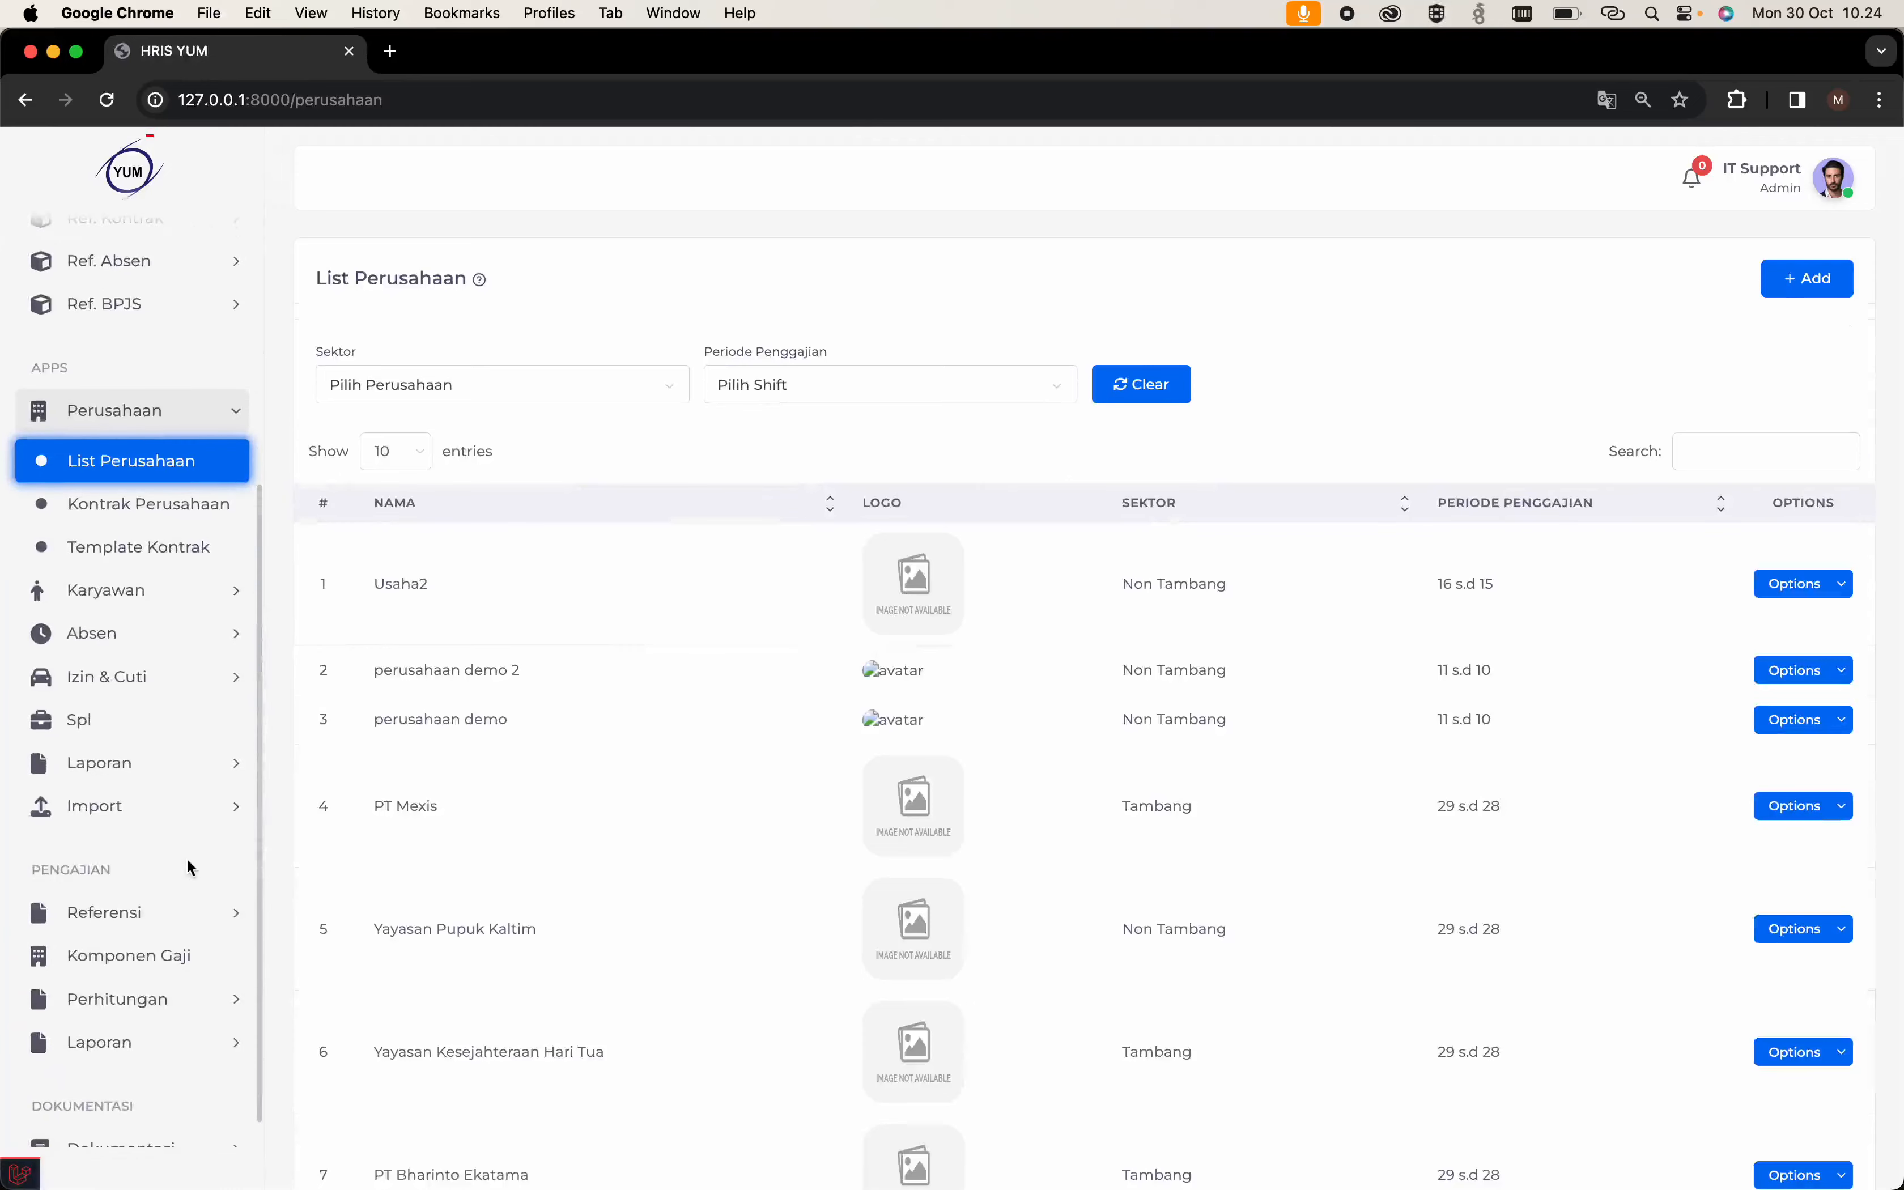
{"action": "scroll", "coordinate": [187, 866], "scroll_direction": "down", "scroll_amount": 1}
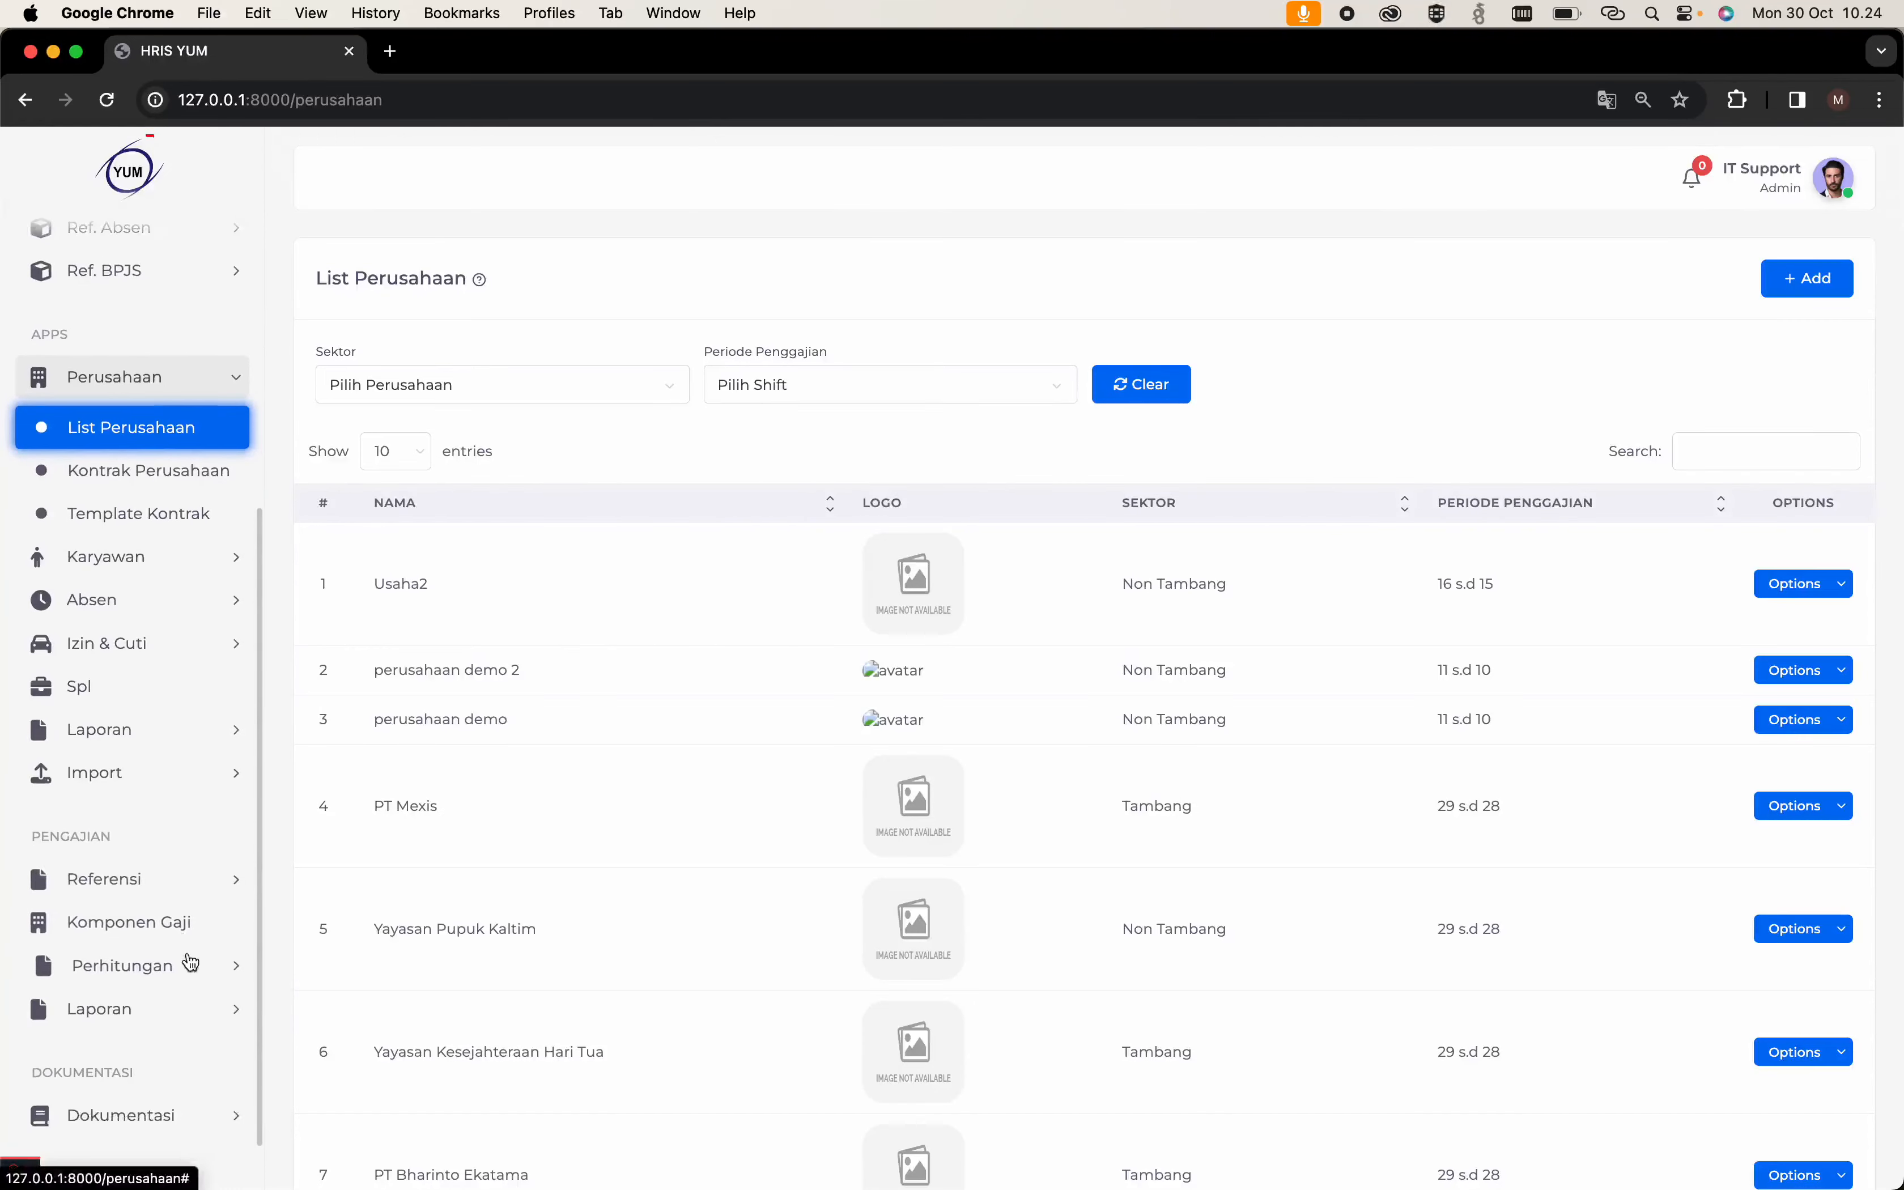
{"action": "left_click", "coordinate": [195, 924]}
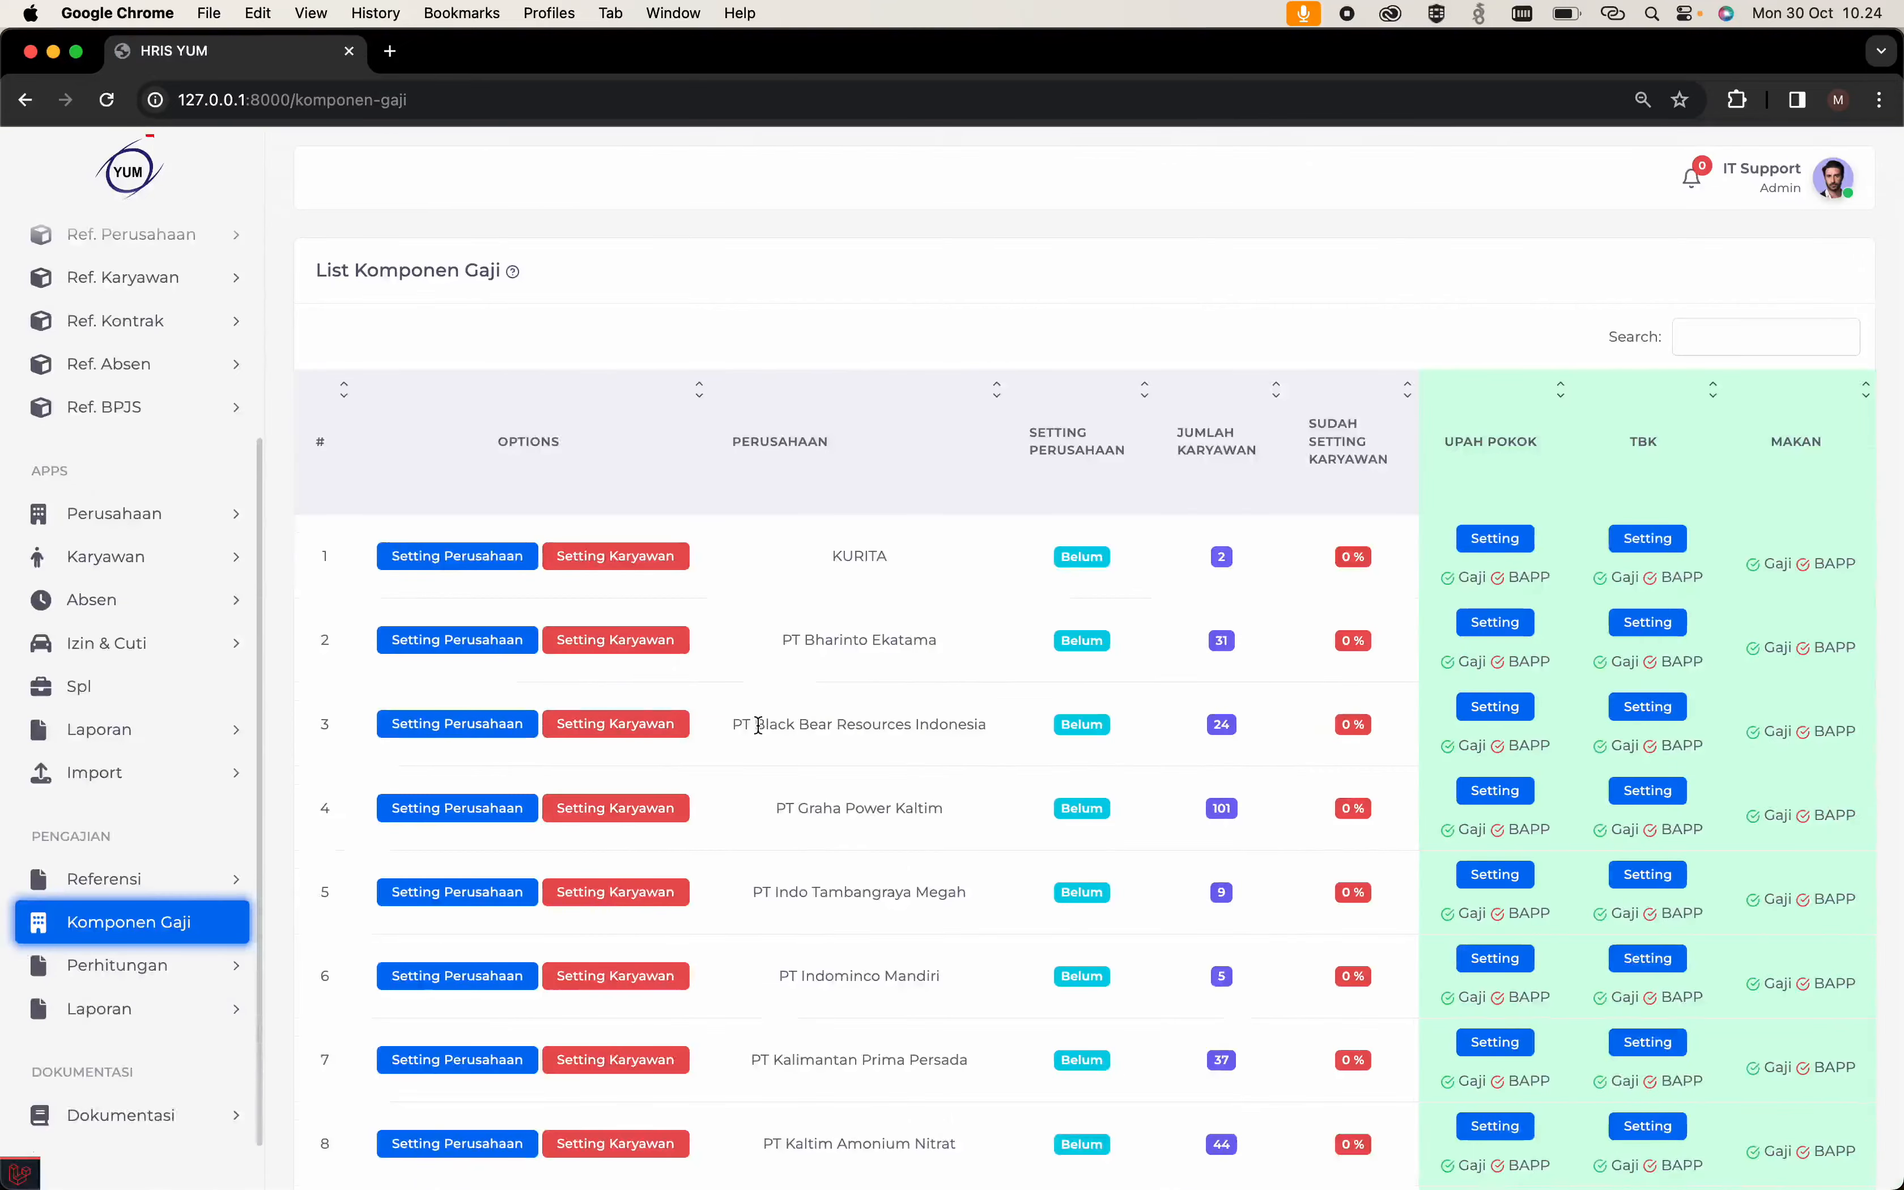
Look through the Komponen Gaji list and filter it for "yepeka".
{"action": "scroll", "coordinate": [757, 724], "scroll_direction": "down", "scroll_amount": 15}
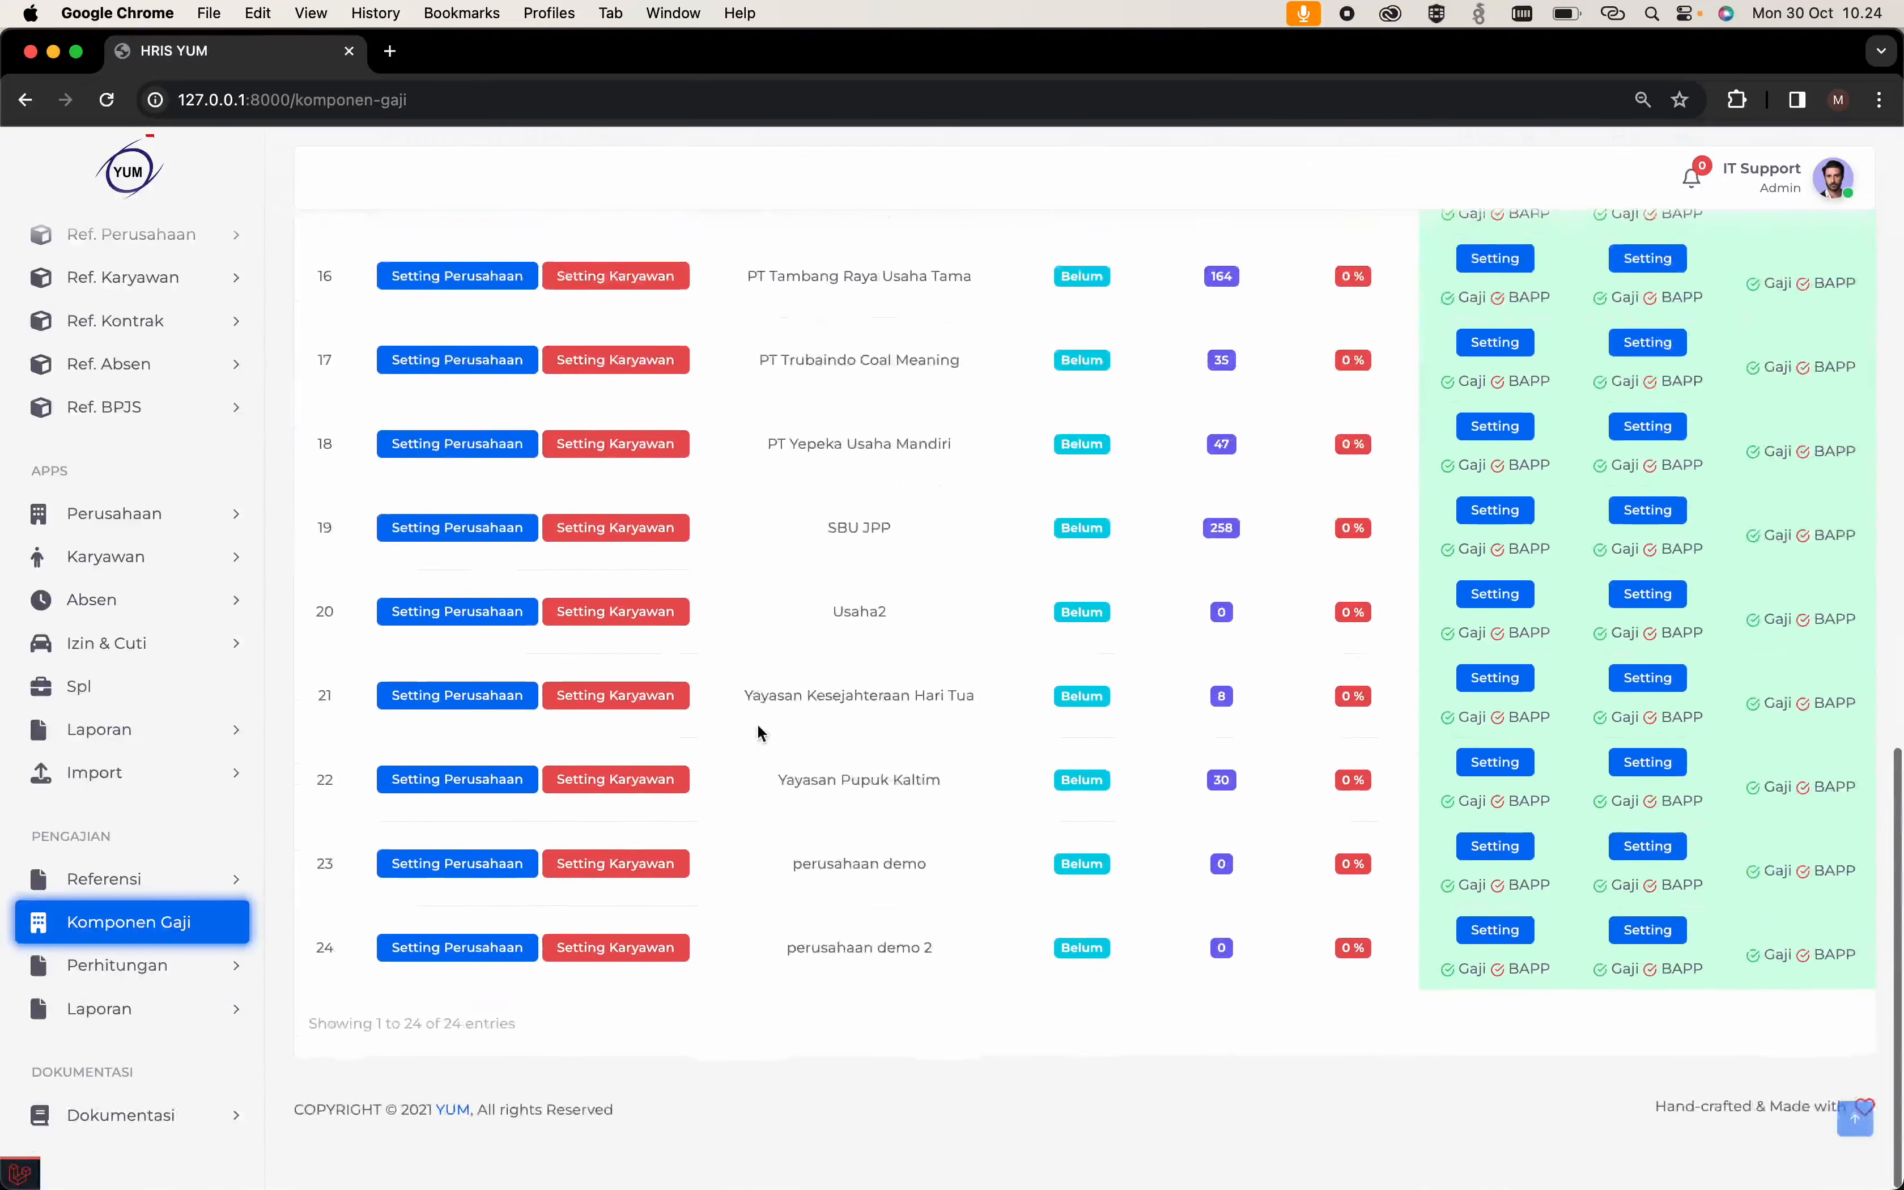
{"action": "scroll", "coordinate": [757, 724], "scroll_direction": "up", "scroll_amount": 15}
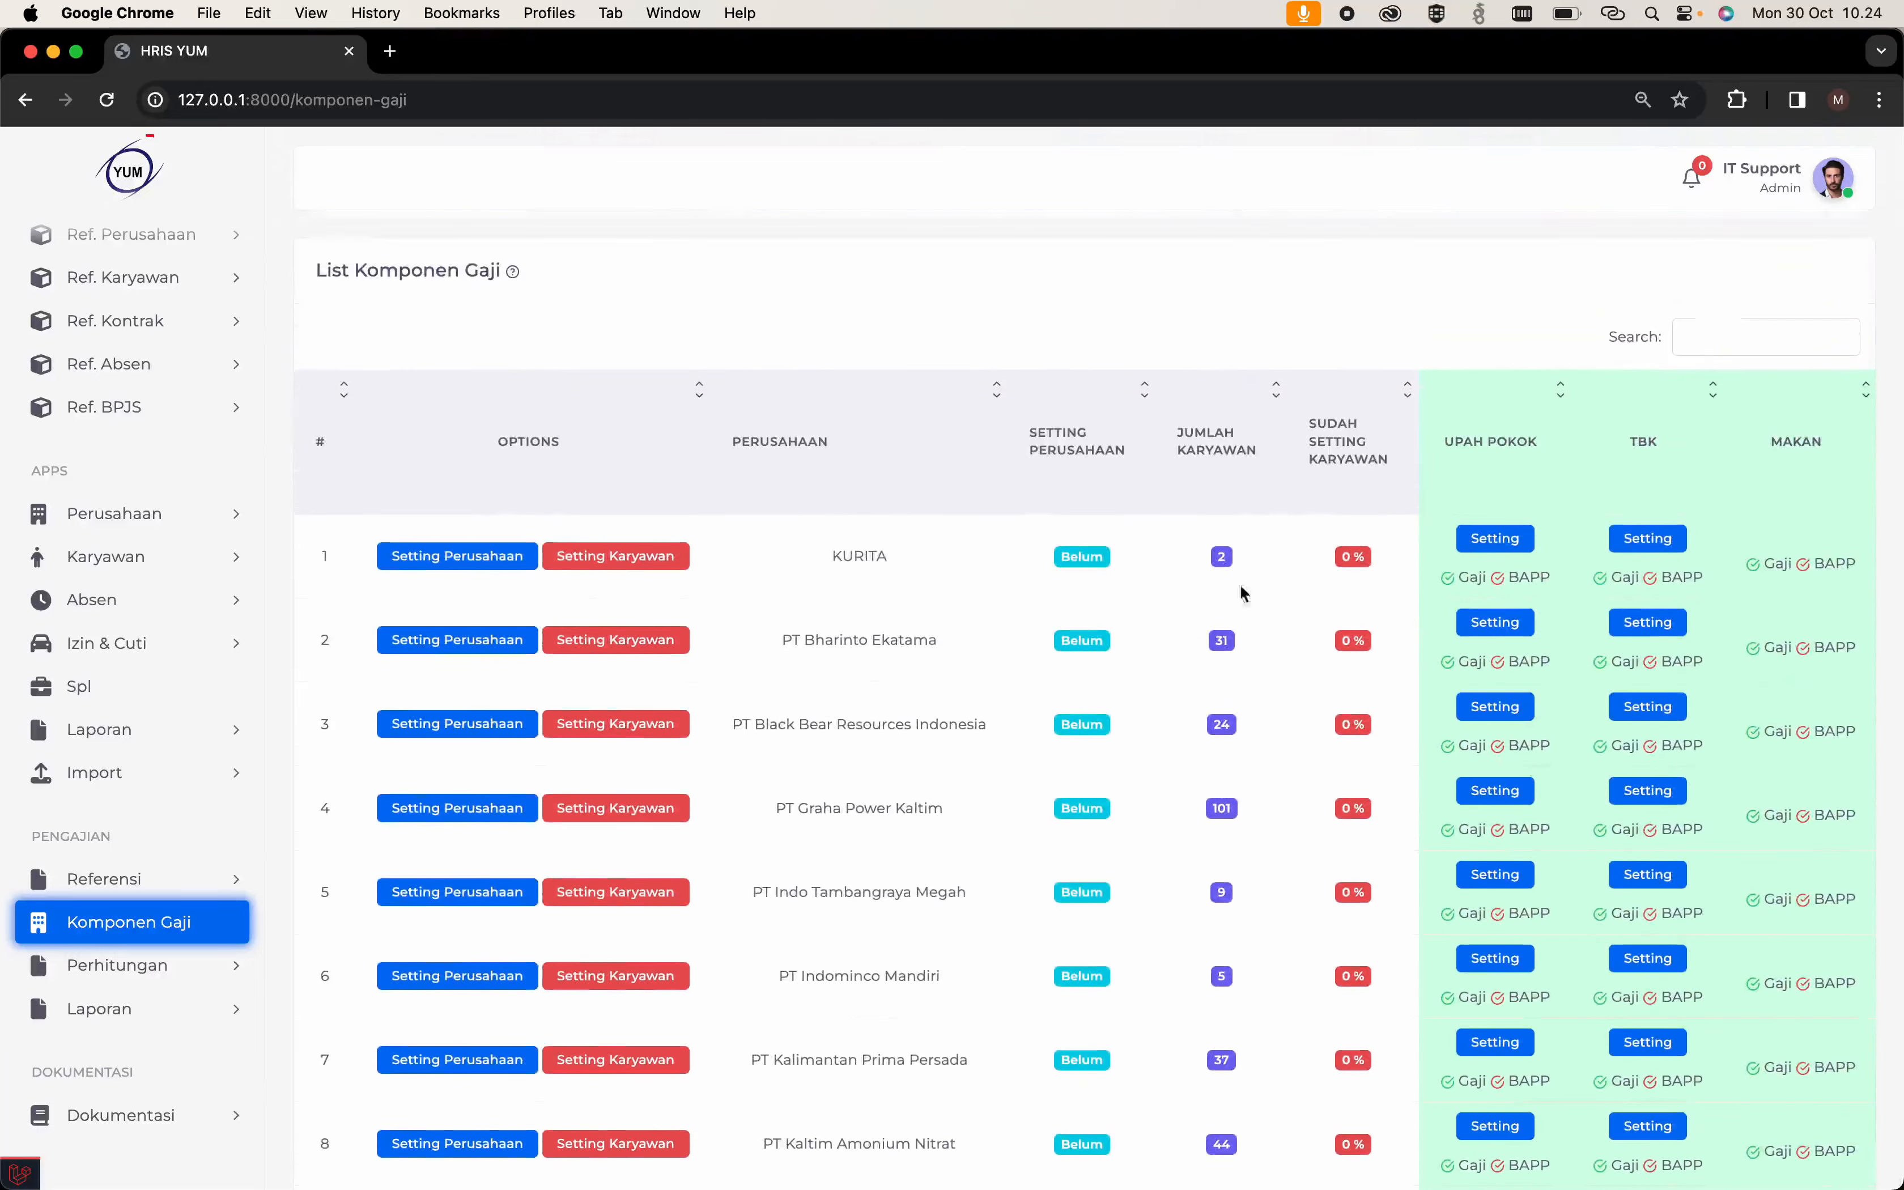
{"action": "left_click", "coordinate": [1796, 322]}
{"action": "type", "text": "yepeka"}
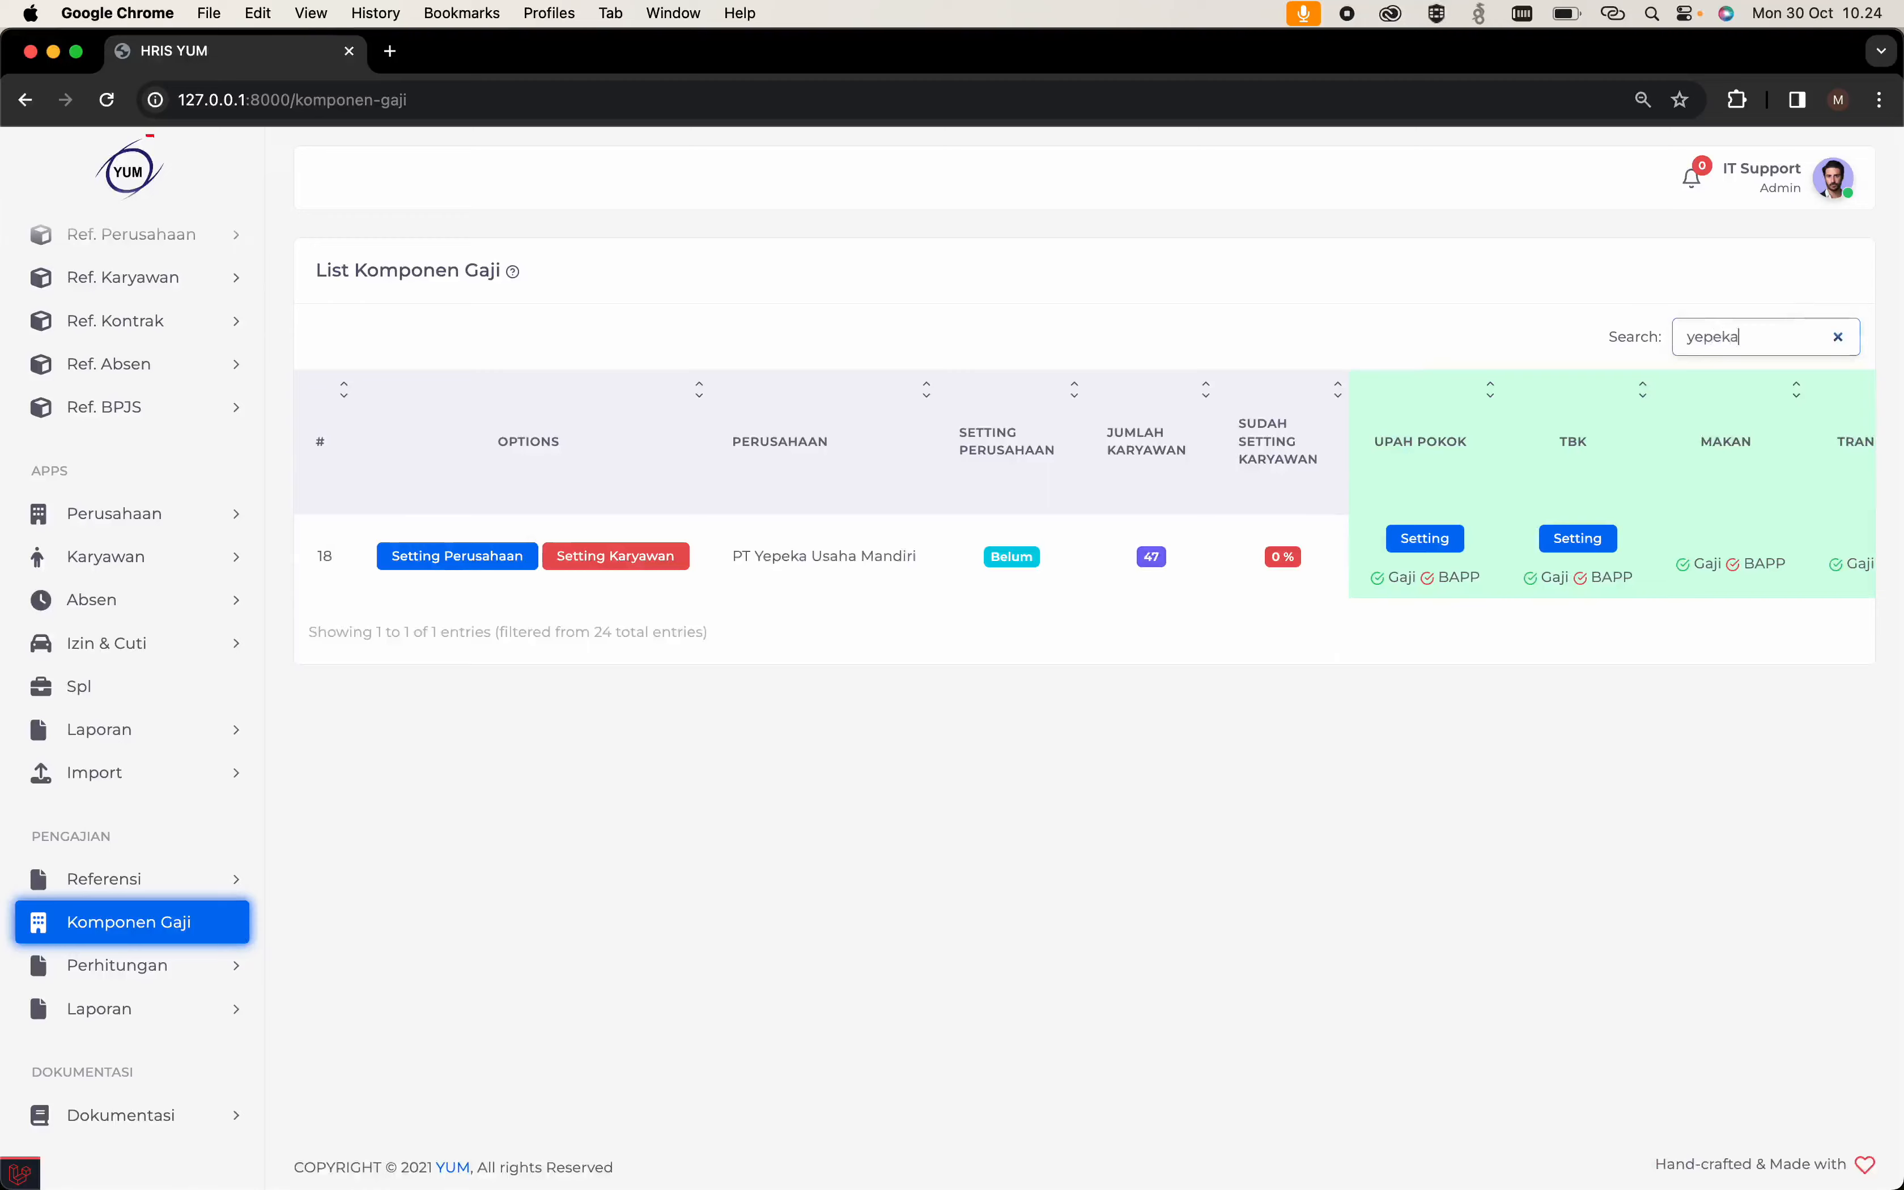
{"action": "left_click", "coordinate": [1118, 679]}
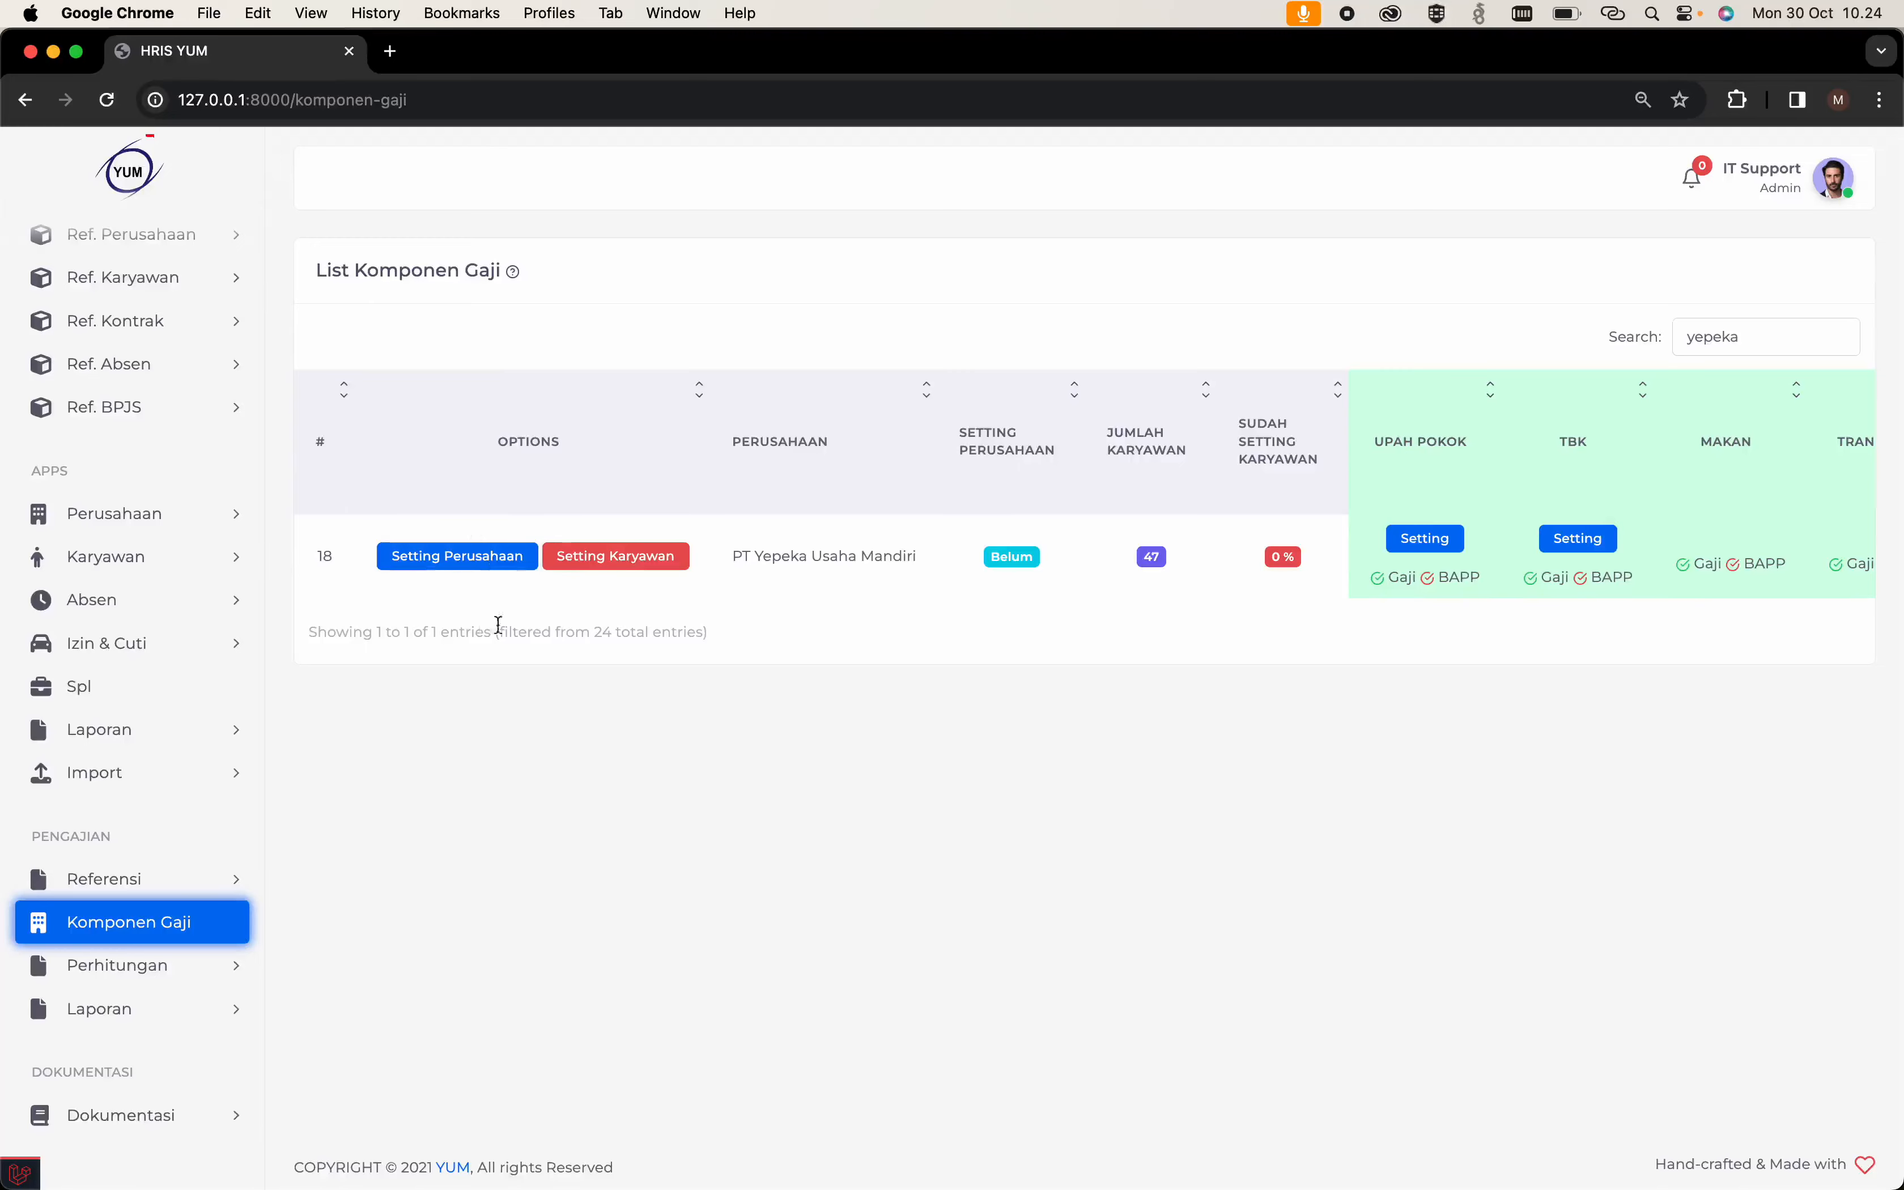
Open the Upah Pokok settings of PT Yepeka Usaha Mandiri and examine the Umum and Khusus nominal amounts.
{"action": "left_click", "coordinate": [1425, 548]}
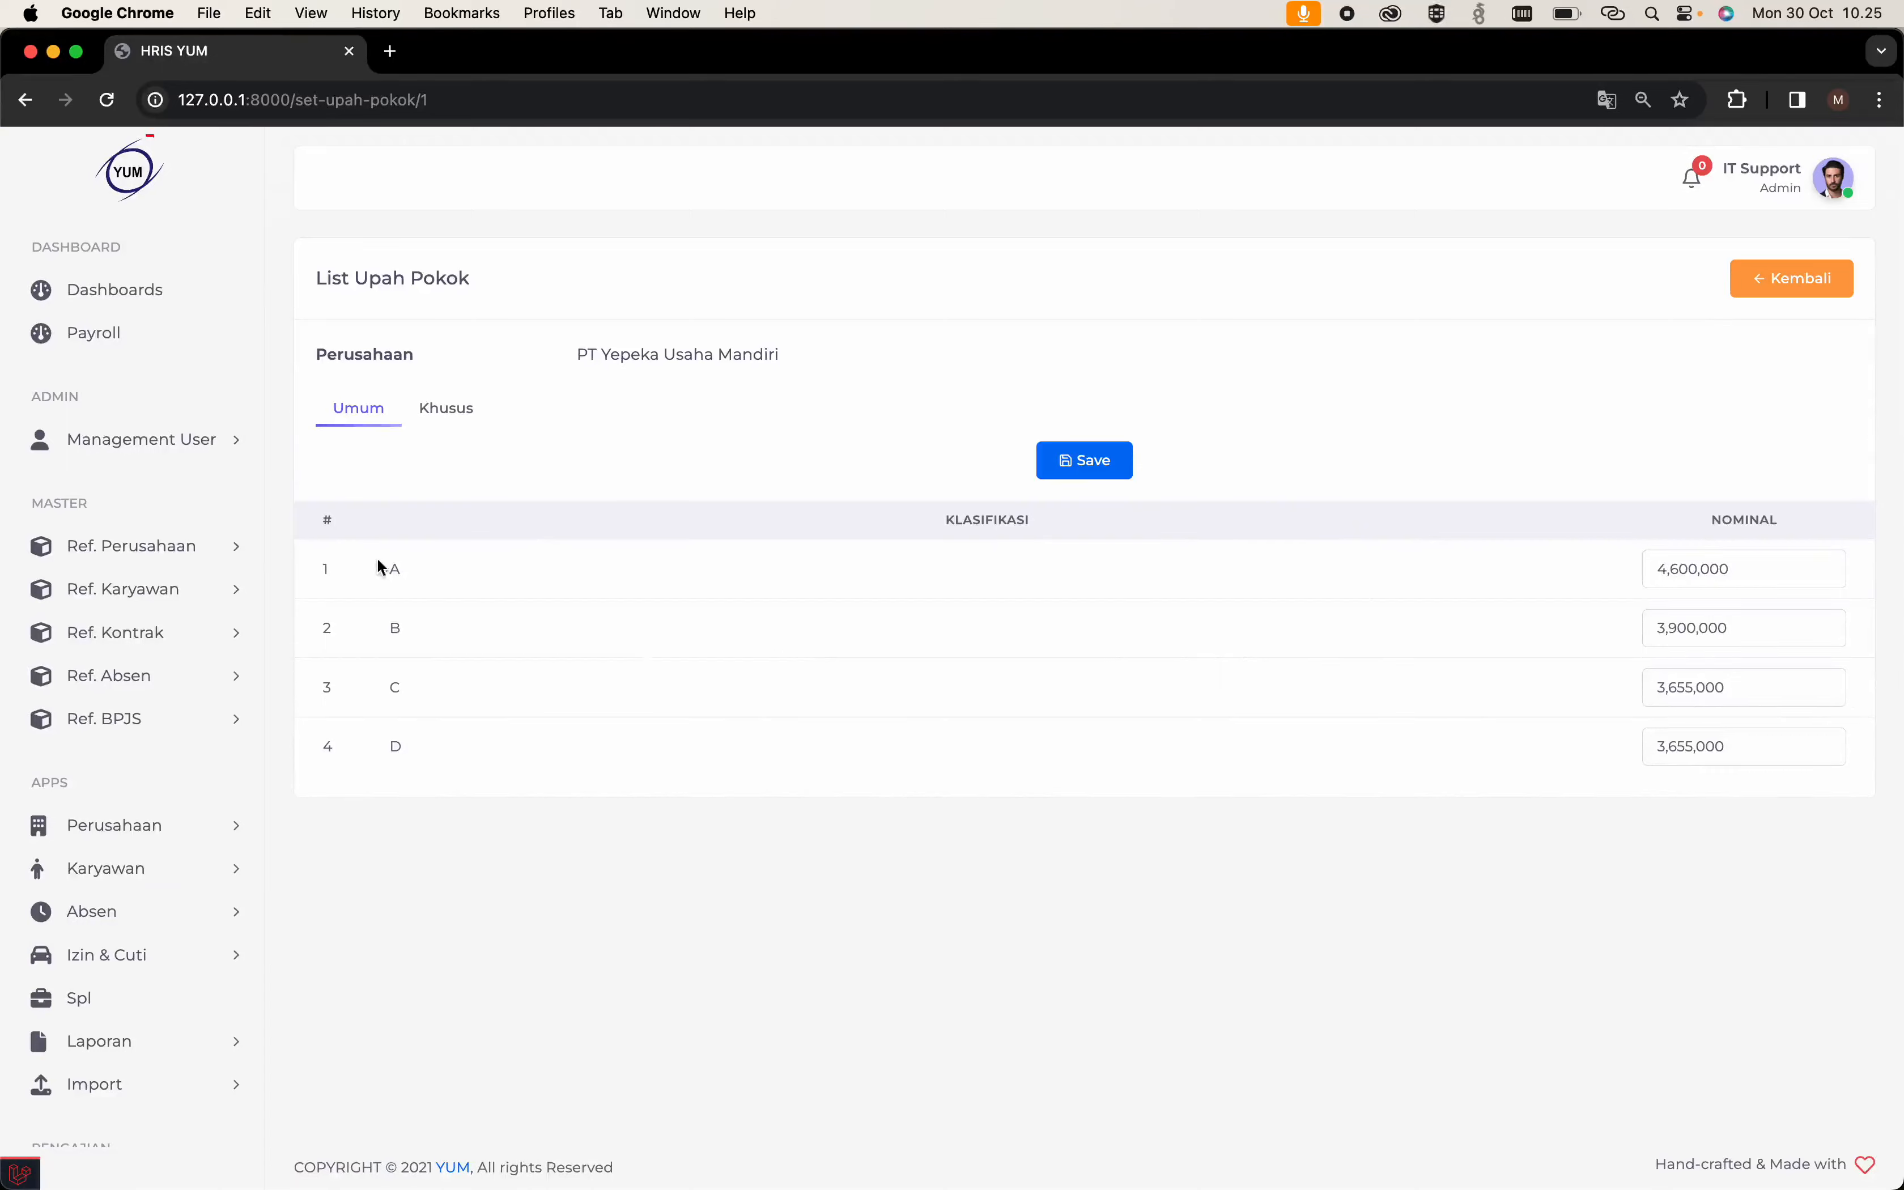
{"action": "left_click_drag", "start_coordinate": [377, 564], "coordinate": [444, 749]}
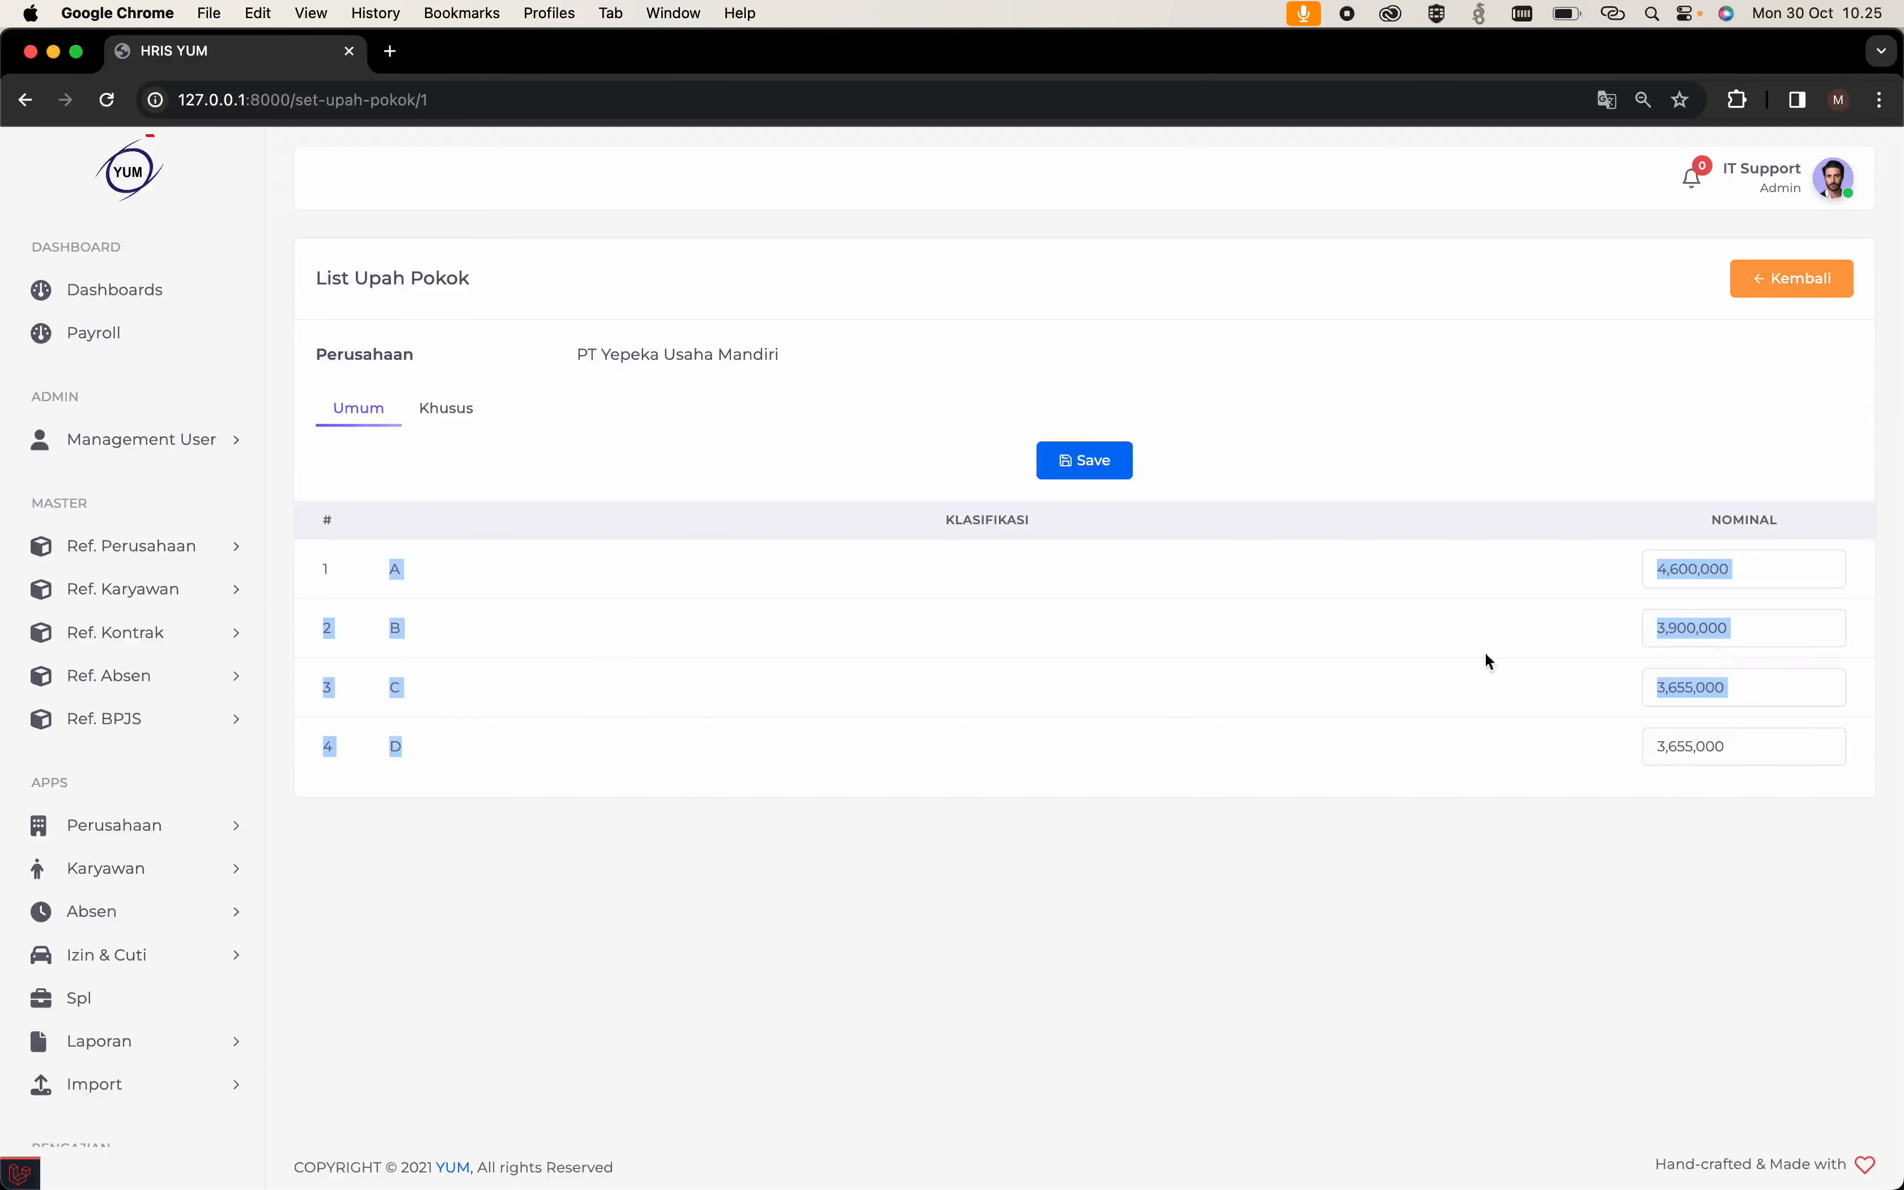
{"action": "left_click", "coordinate": [1621, 602]}
{"action": "left_click", "coordinate": [446, 407]}
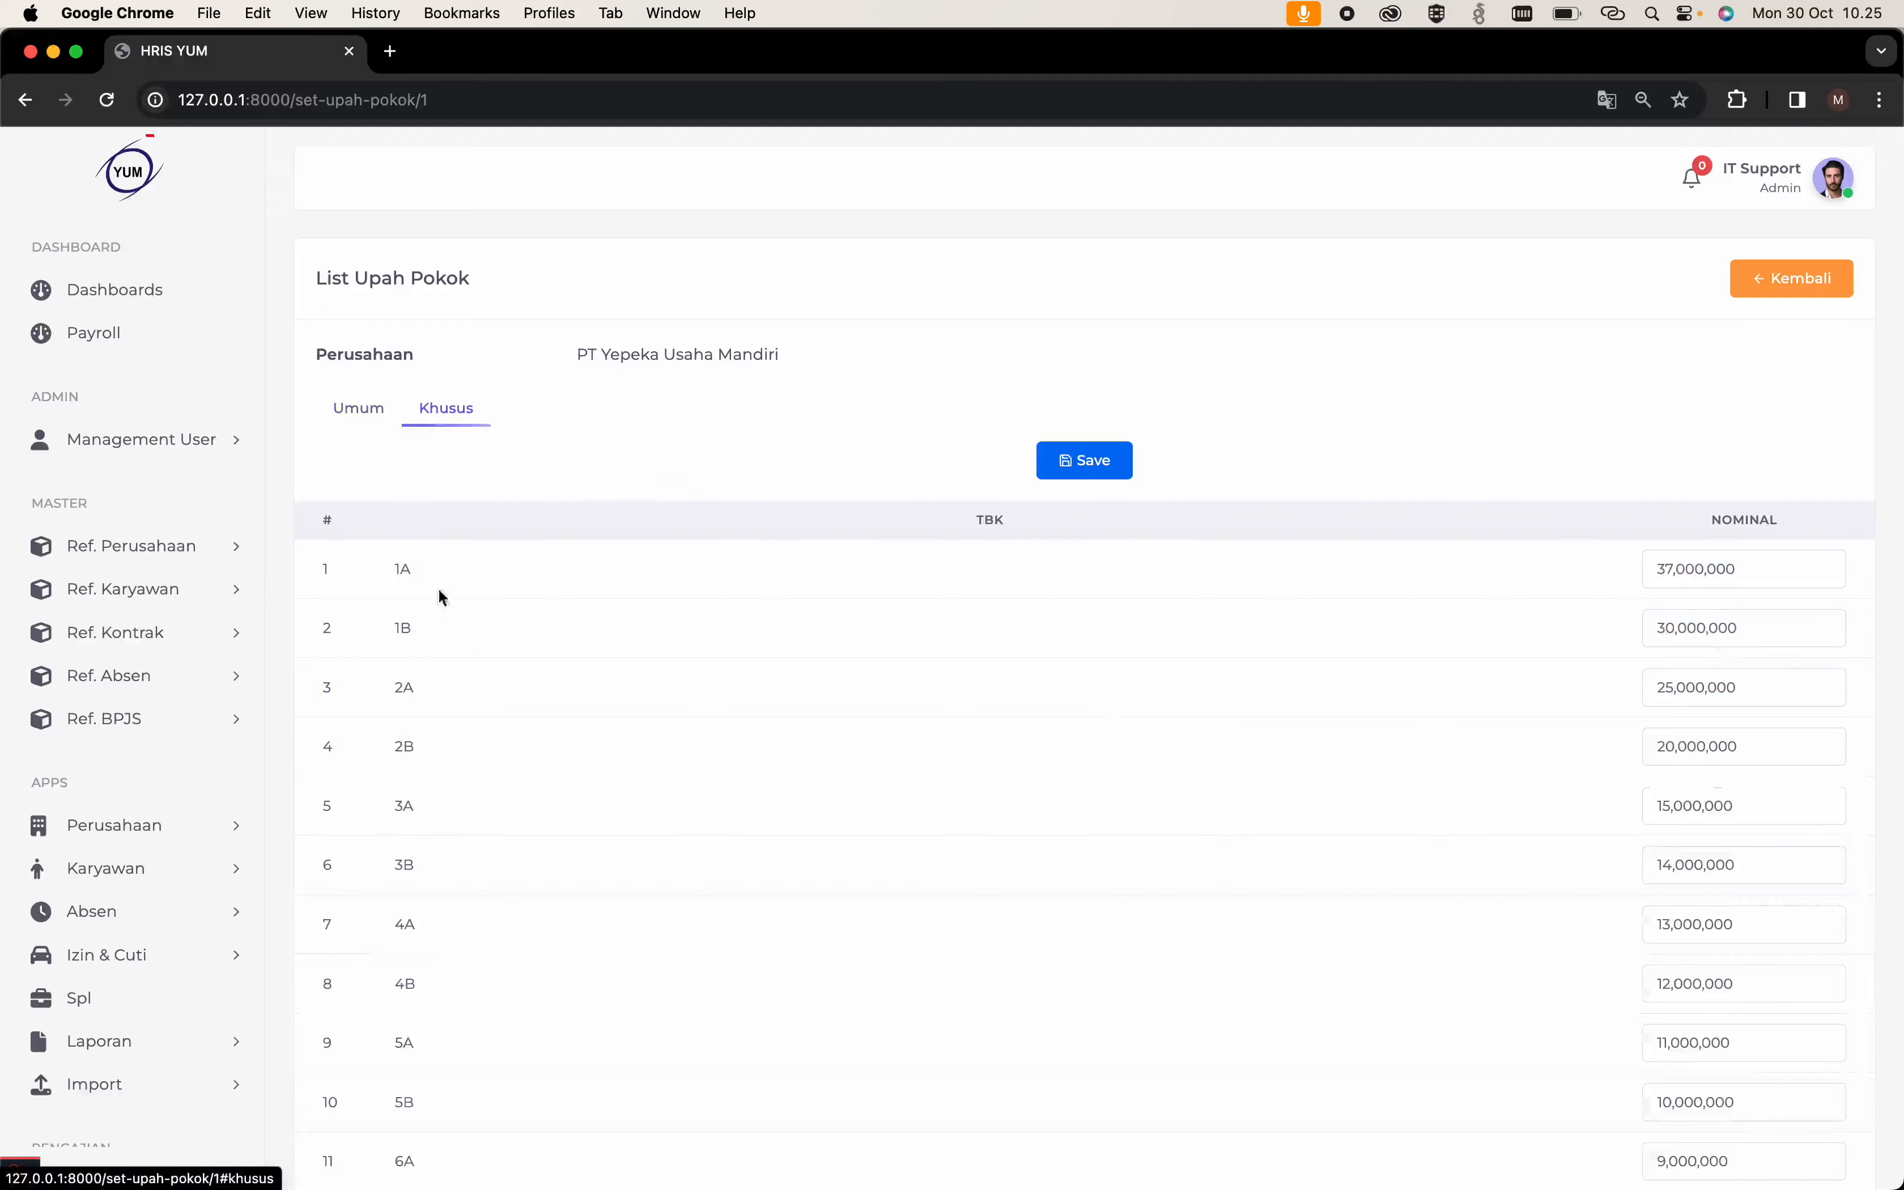
{"action": "scroll", "coordinate": [1181, 835], "scroll_direction": "down", "scroll_amount": 2}
{"action": "scroll", "coordinate": [1298, 866], "scroll_direction": "up", "scroll_amount": 3}
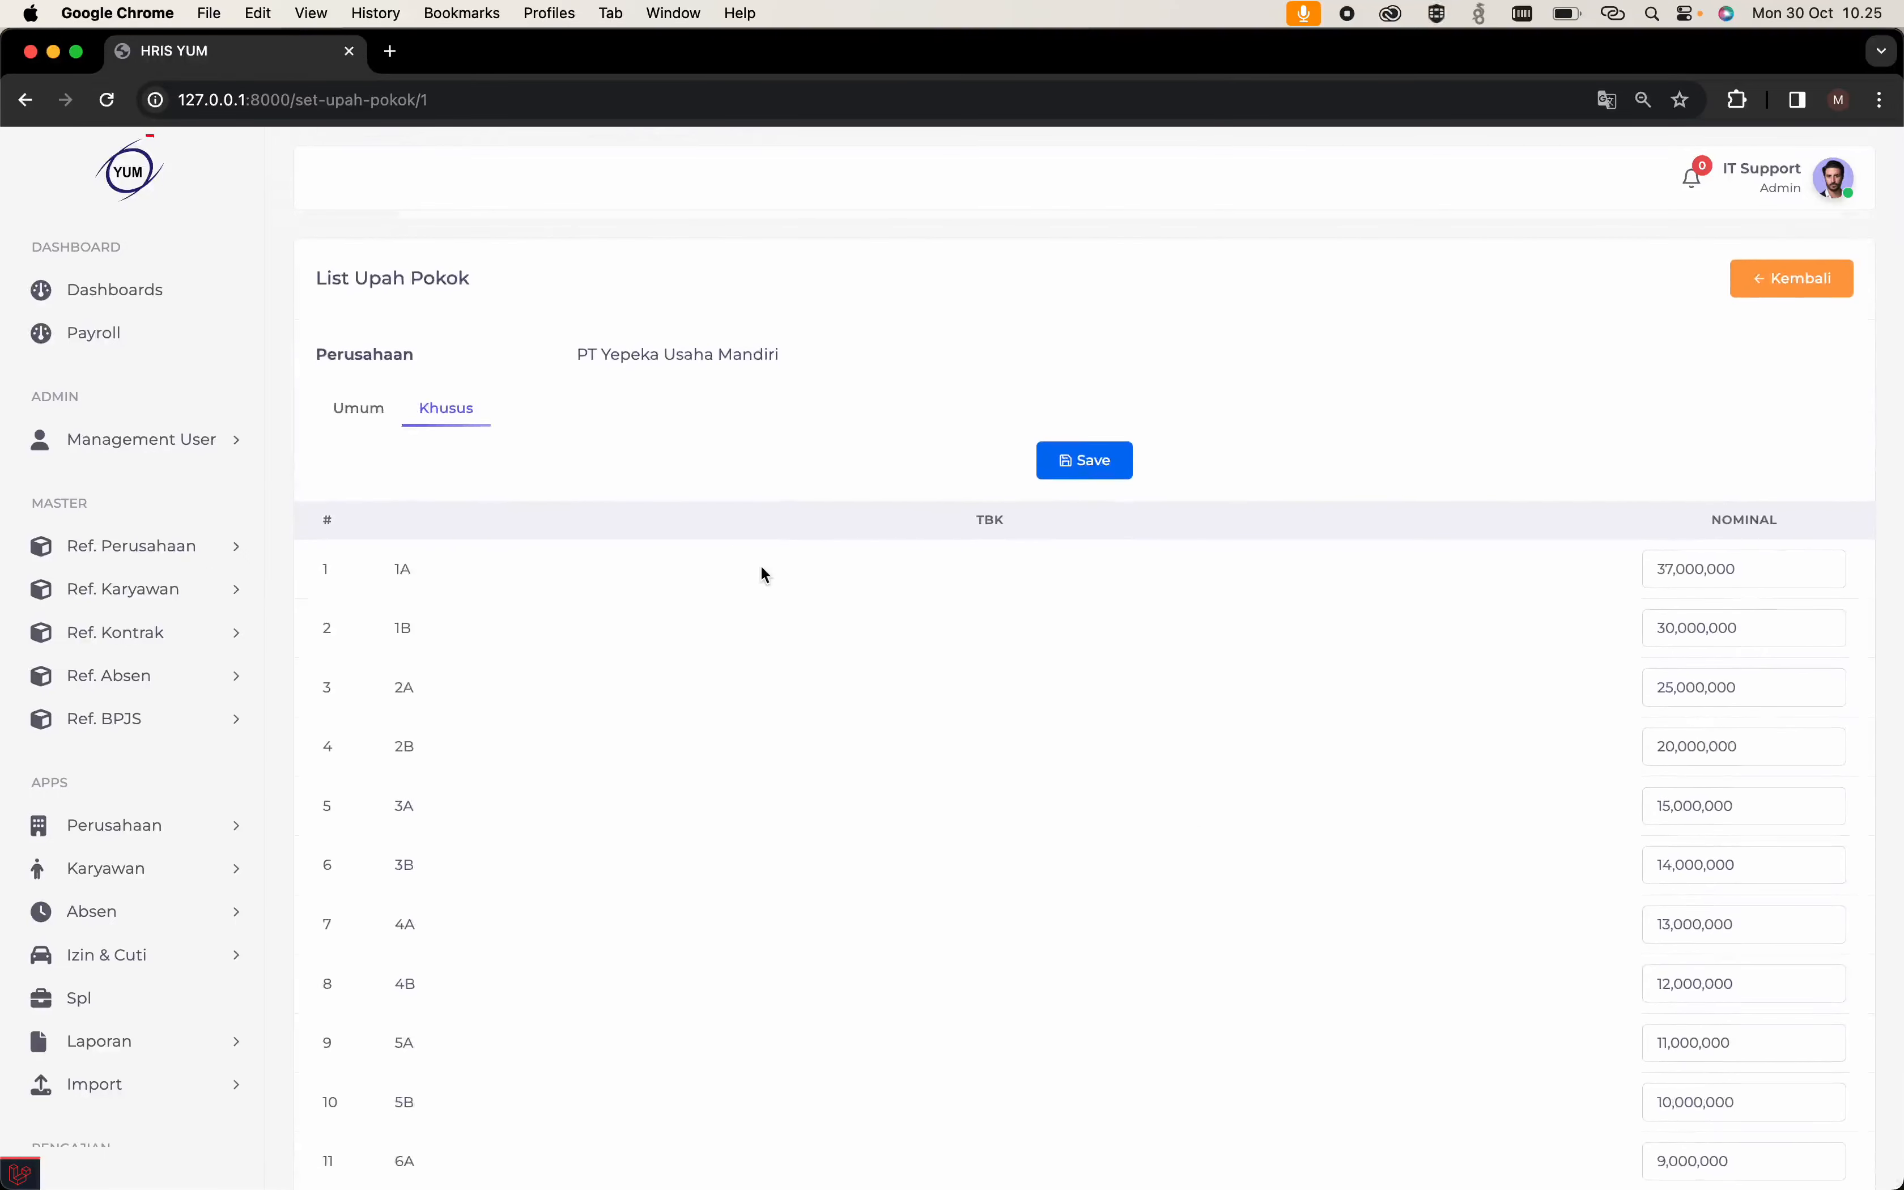
{"action": "scroll", "coordinate": [1424, 531], "scroll_direction": "down", "scroll_amount": 2}
{"action": "scroll", "coordinate": [1462, 489], "scroll_direction": "up", "scroll_amount": 3}
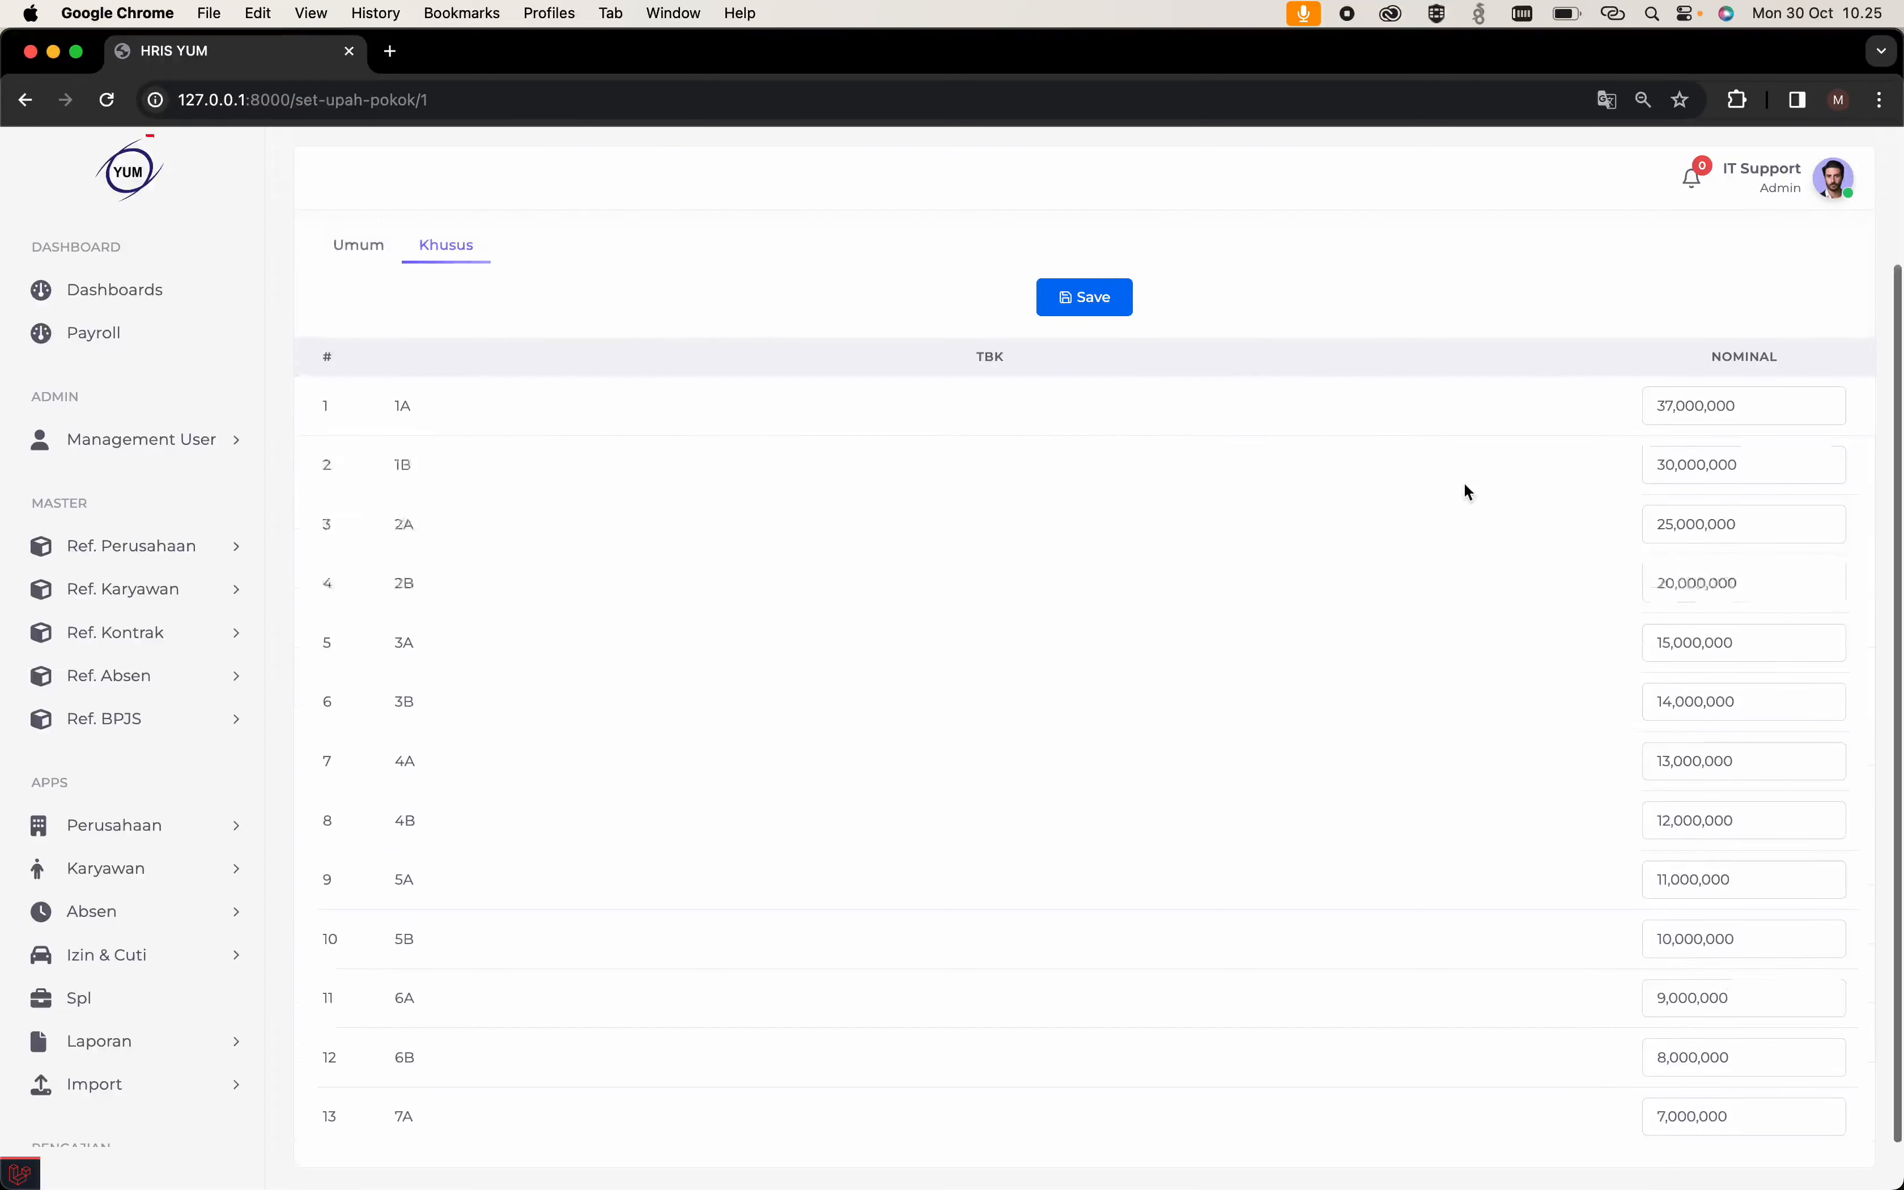
Save the Upah Pokok settings and return to the Komponen Gaji list.
{"action": "left_click", "coordinate": [1085, 471]}
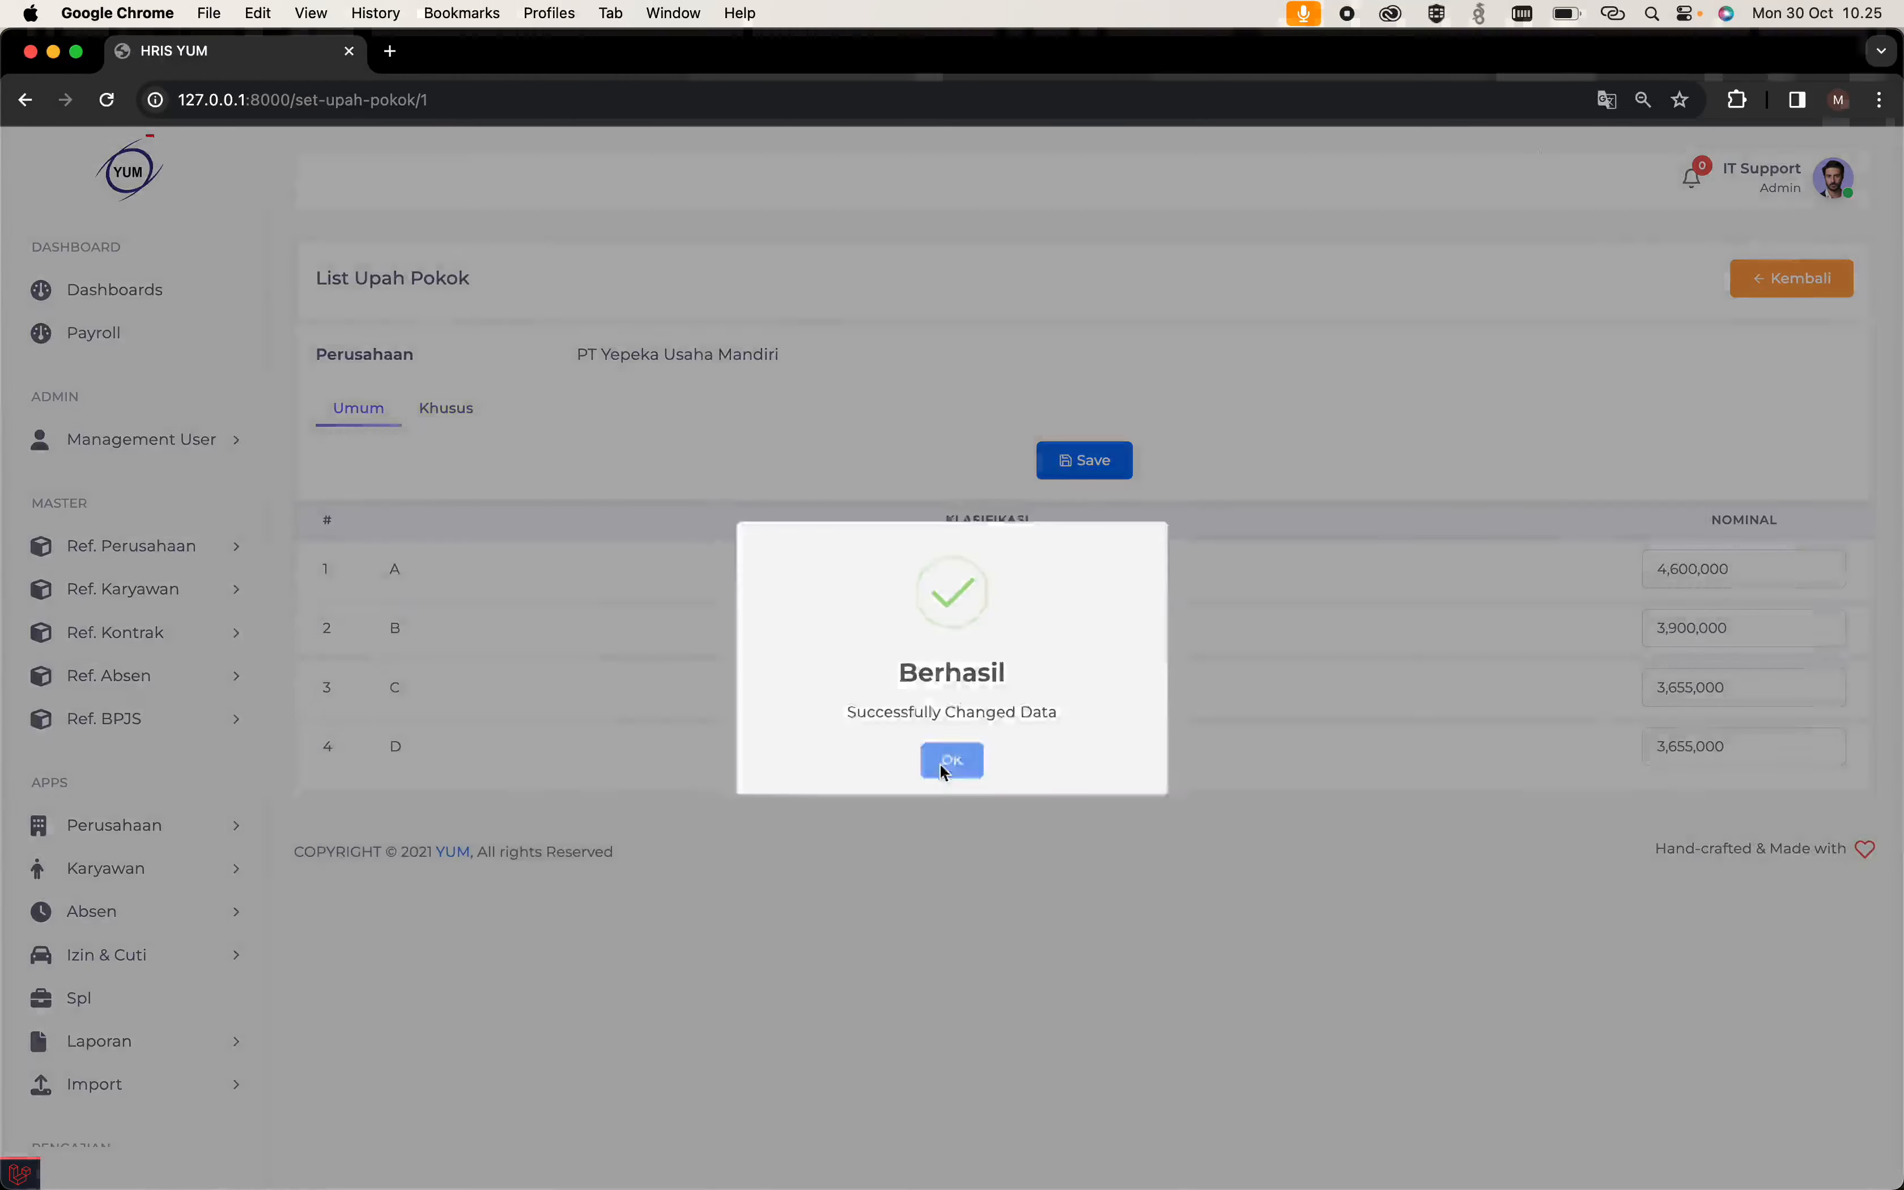
{"action": "left_click", "coordinate": [951, 760]}
{"action": "left_click", "coordinate": [1802, 280]}
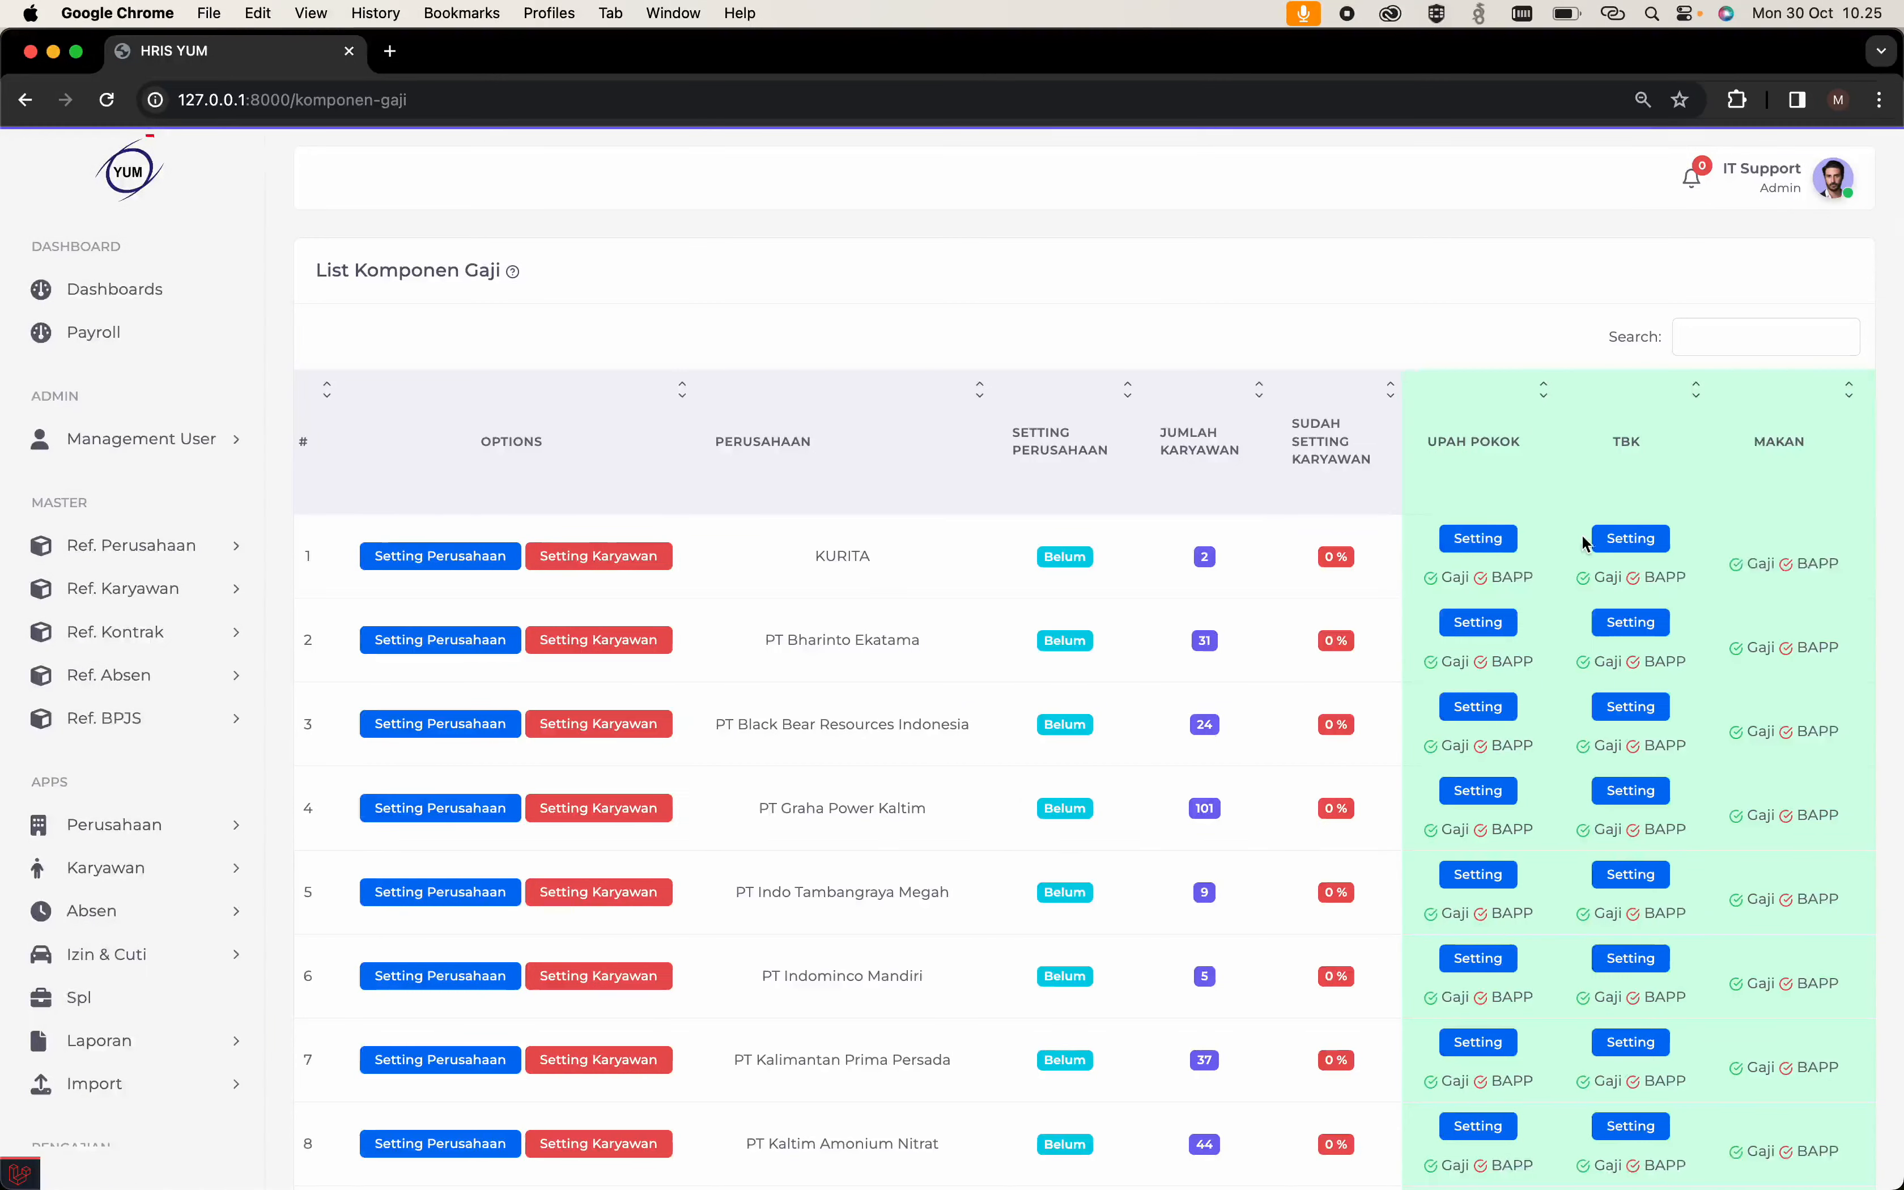
Filter the Komponen Gaji list for "yepeka" and open the TBK settings of PT Yepeka Usaha Mandiri.
{"action": "left_click", "coordinate": [1709, 330]}
{"action": "type", "text": "yepeka"}
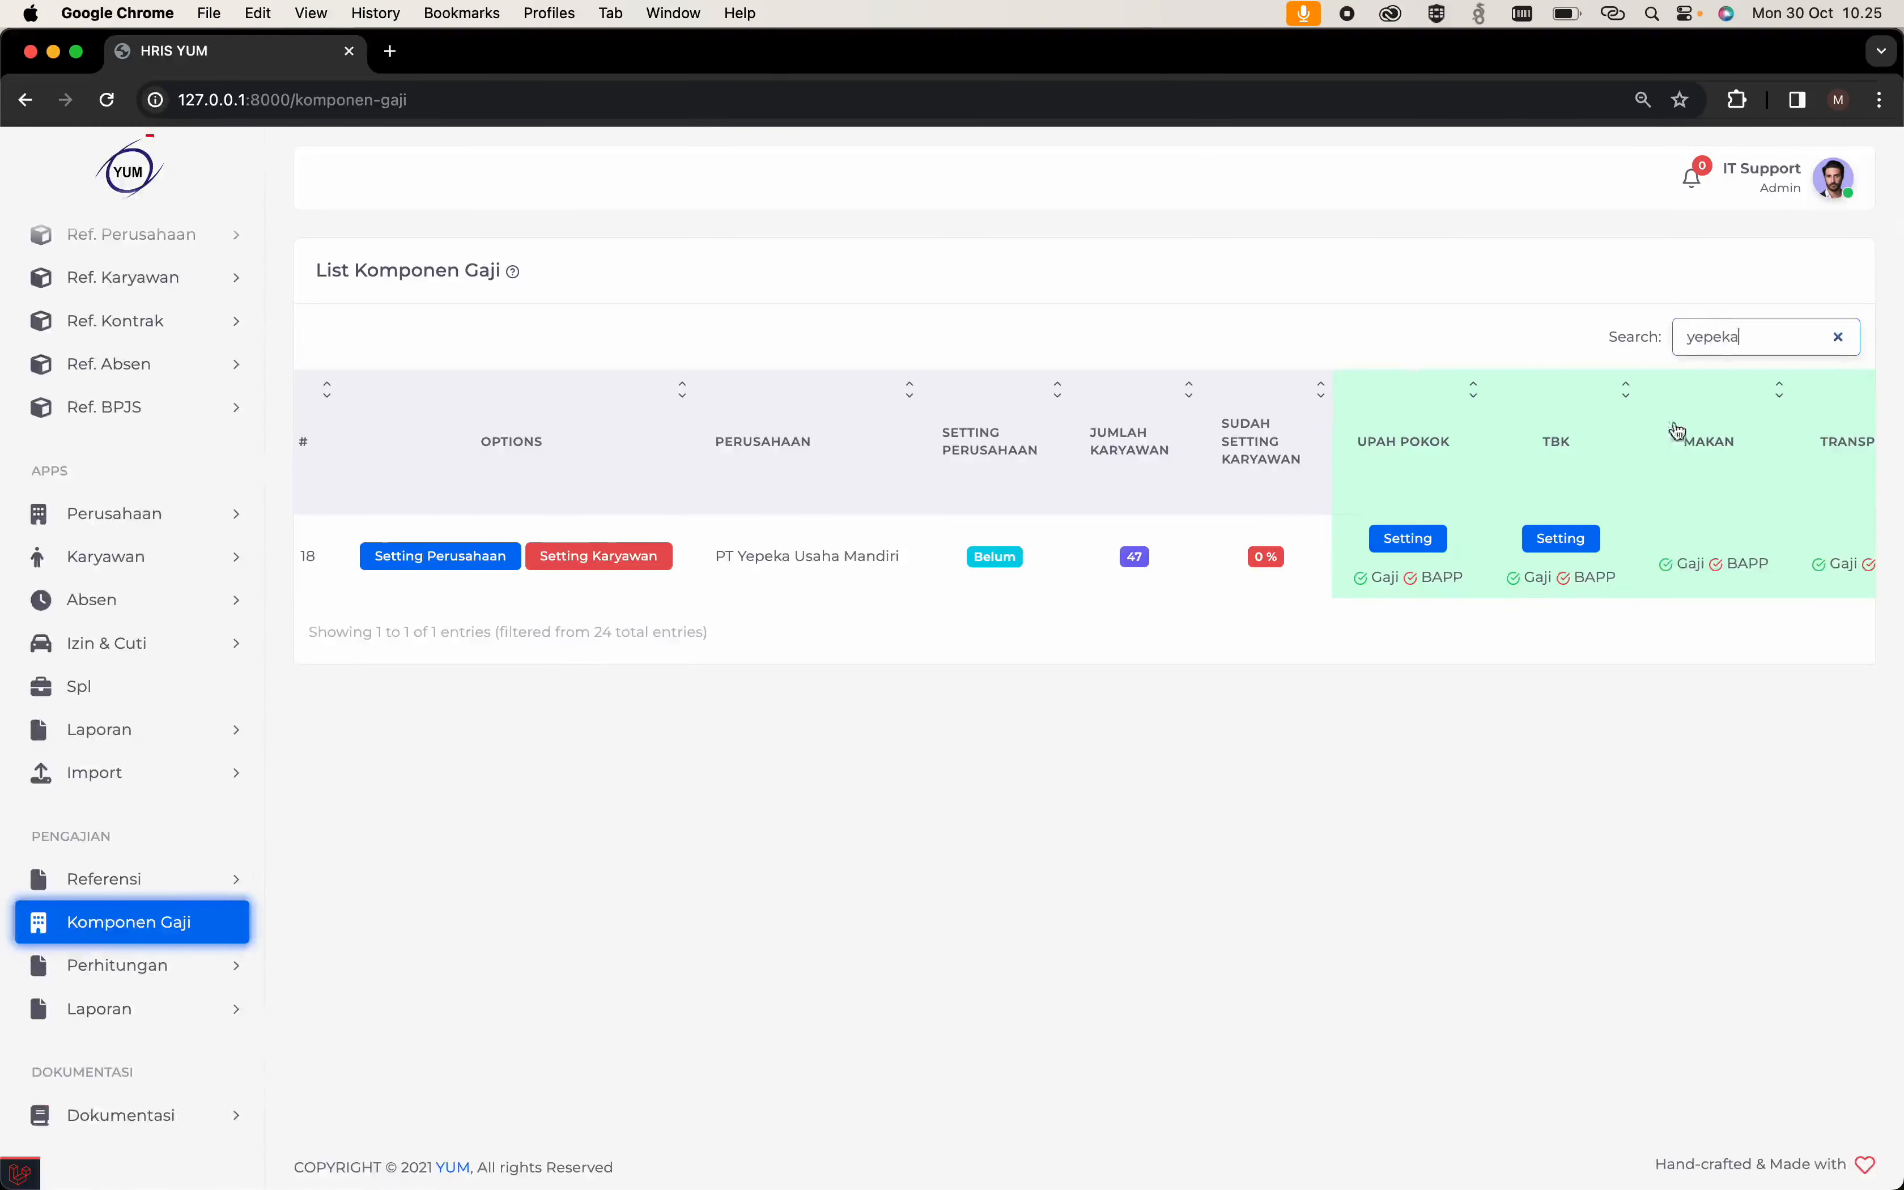
{"action": "left_click", "coordinate": [1591, 538]}
Examine the TBK amounts for each classification and return to the Komponen Gaji list.
{"action": "scroll", "coordinate": [1141, 745], "scroll_direction": "down", "scroll_amount": 3}
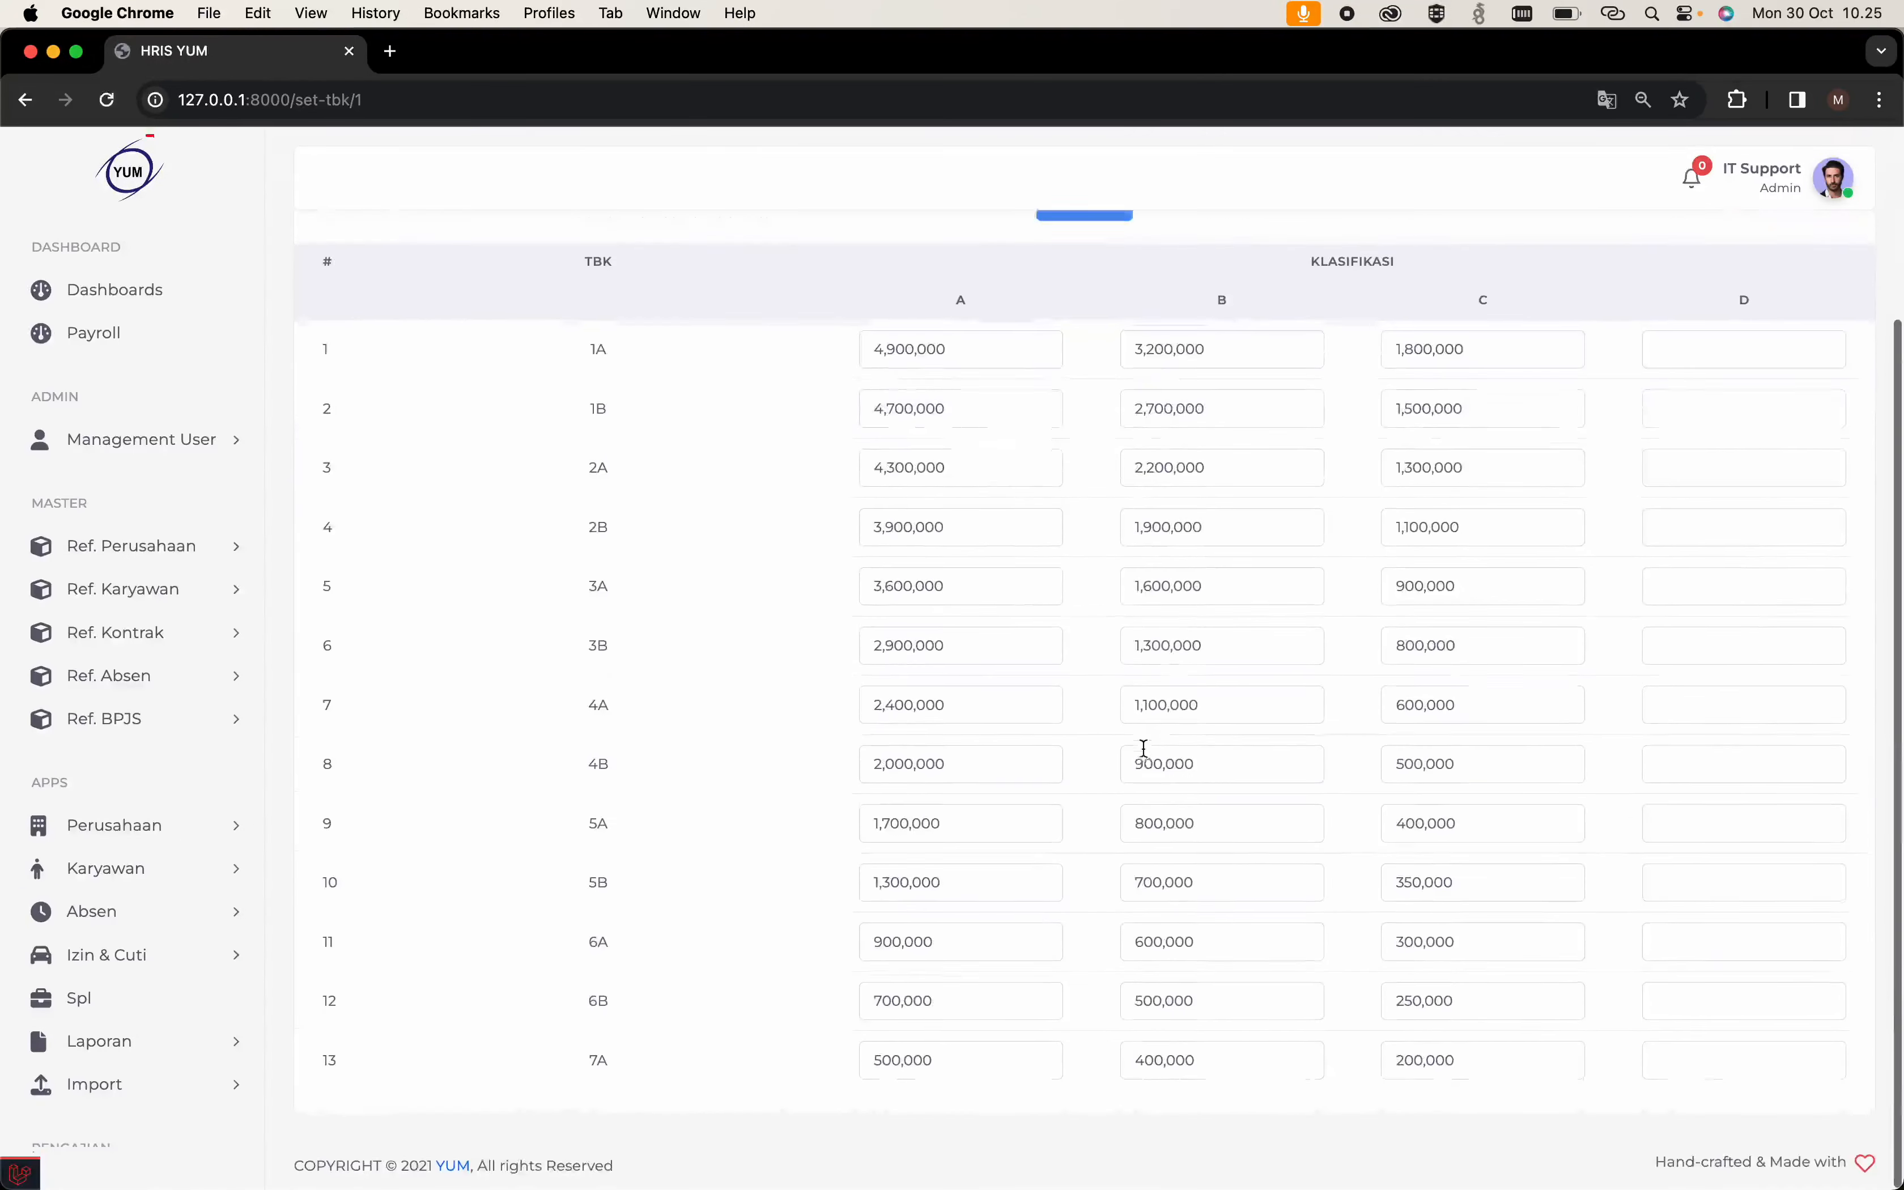
{"action": "scroll", "coordinate": [1143, 748], "scroll_direction": "up", "scroll_amount": 3}
{"action": "scroll", "coordinate": [1143, 747], "scroll_direction": "down", "scroll_amount": 3}
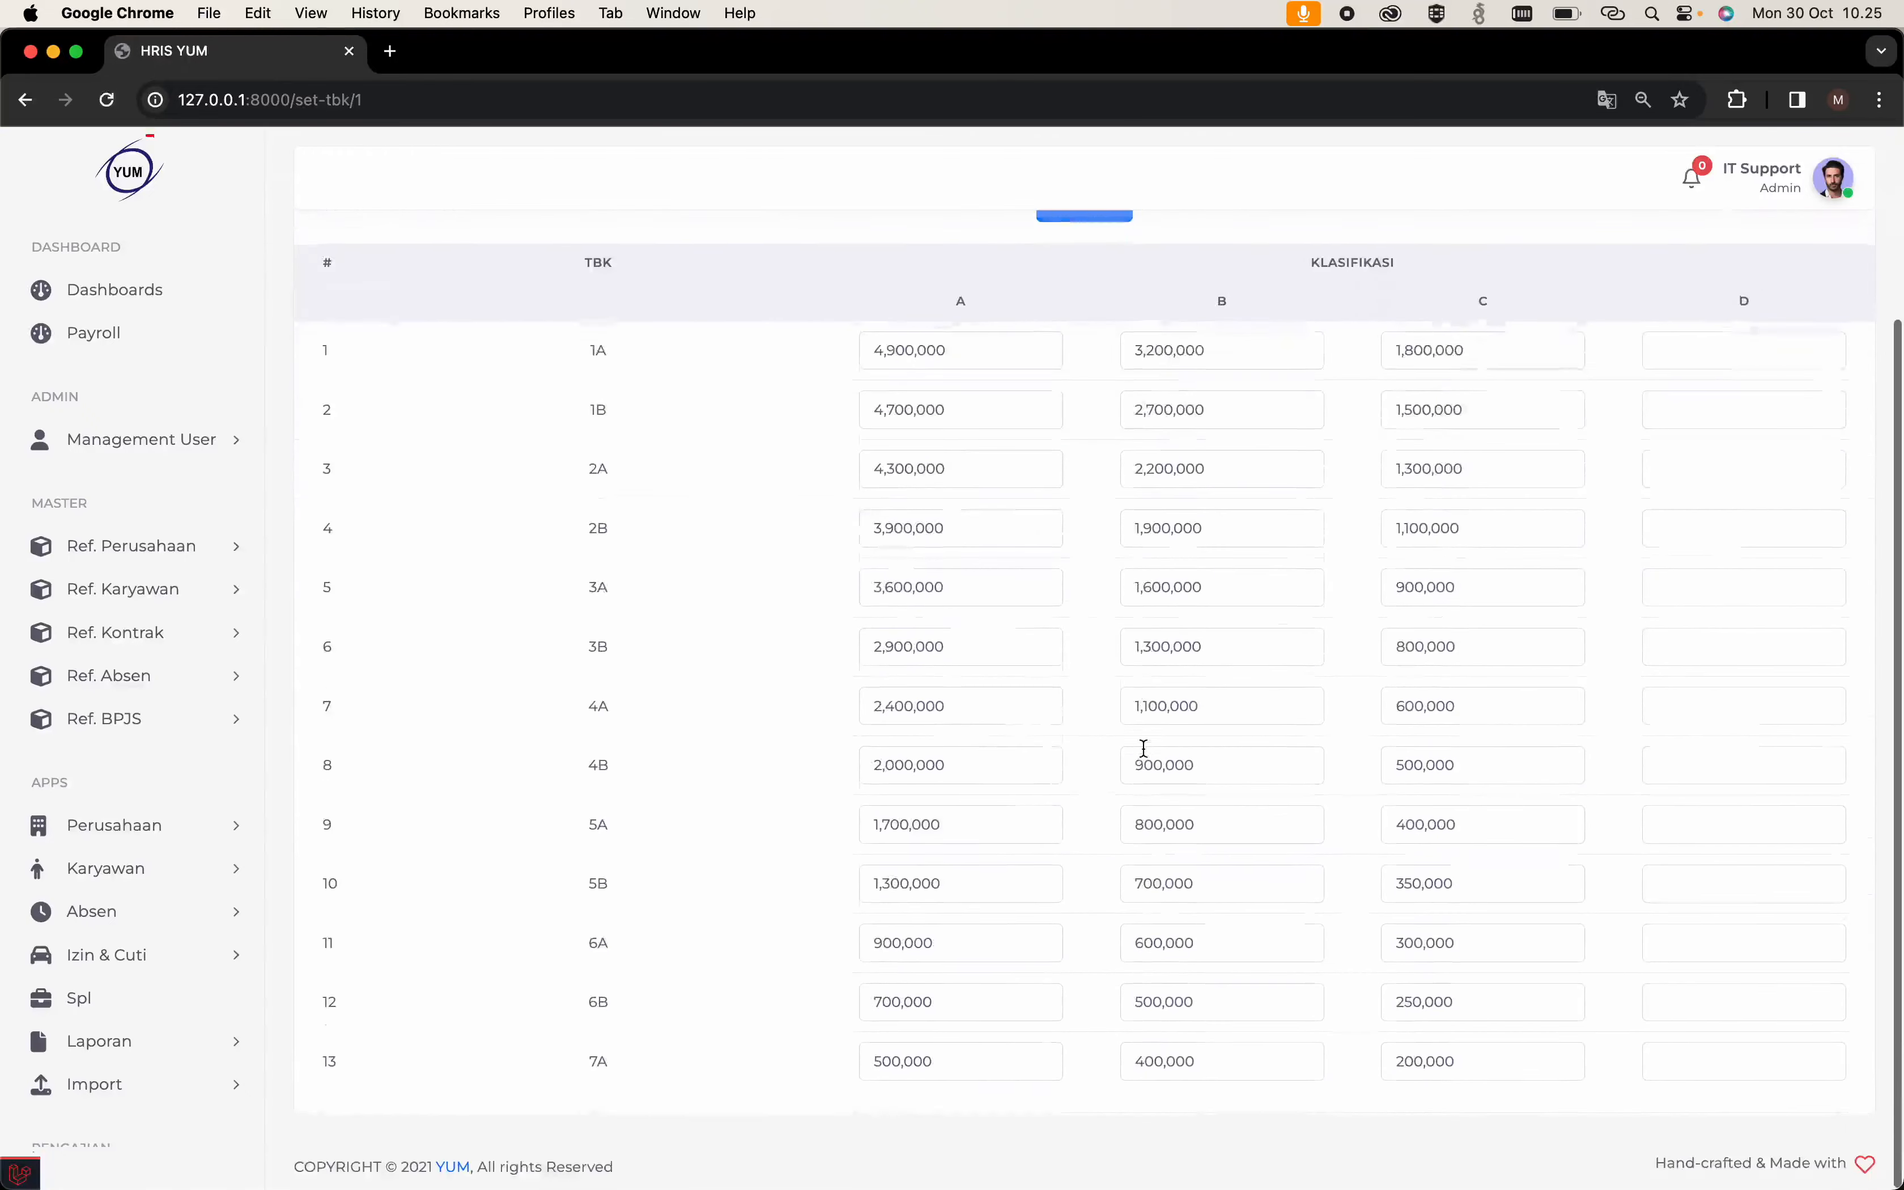
{"action": "scroll", "coordinate": [1143, 748], "scroll_direction": "up", "scroll_amount": 3}
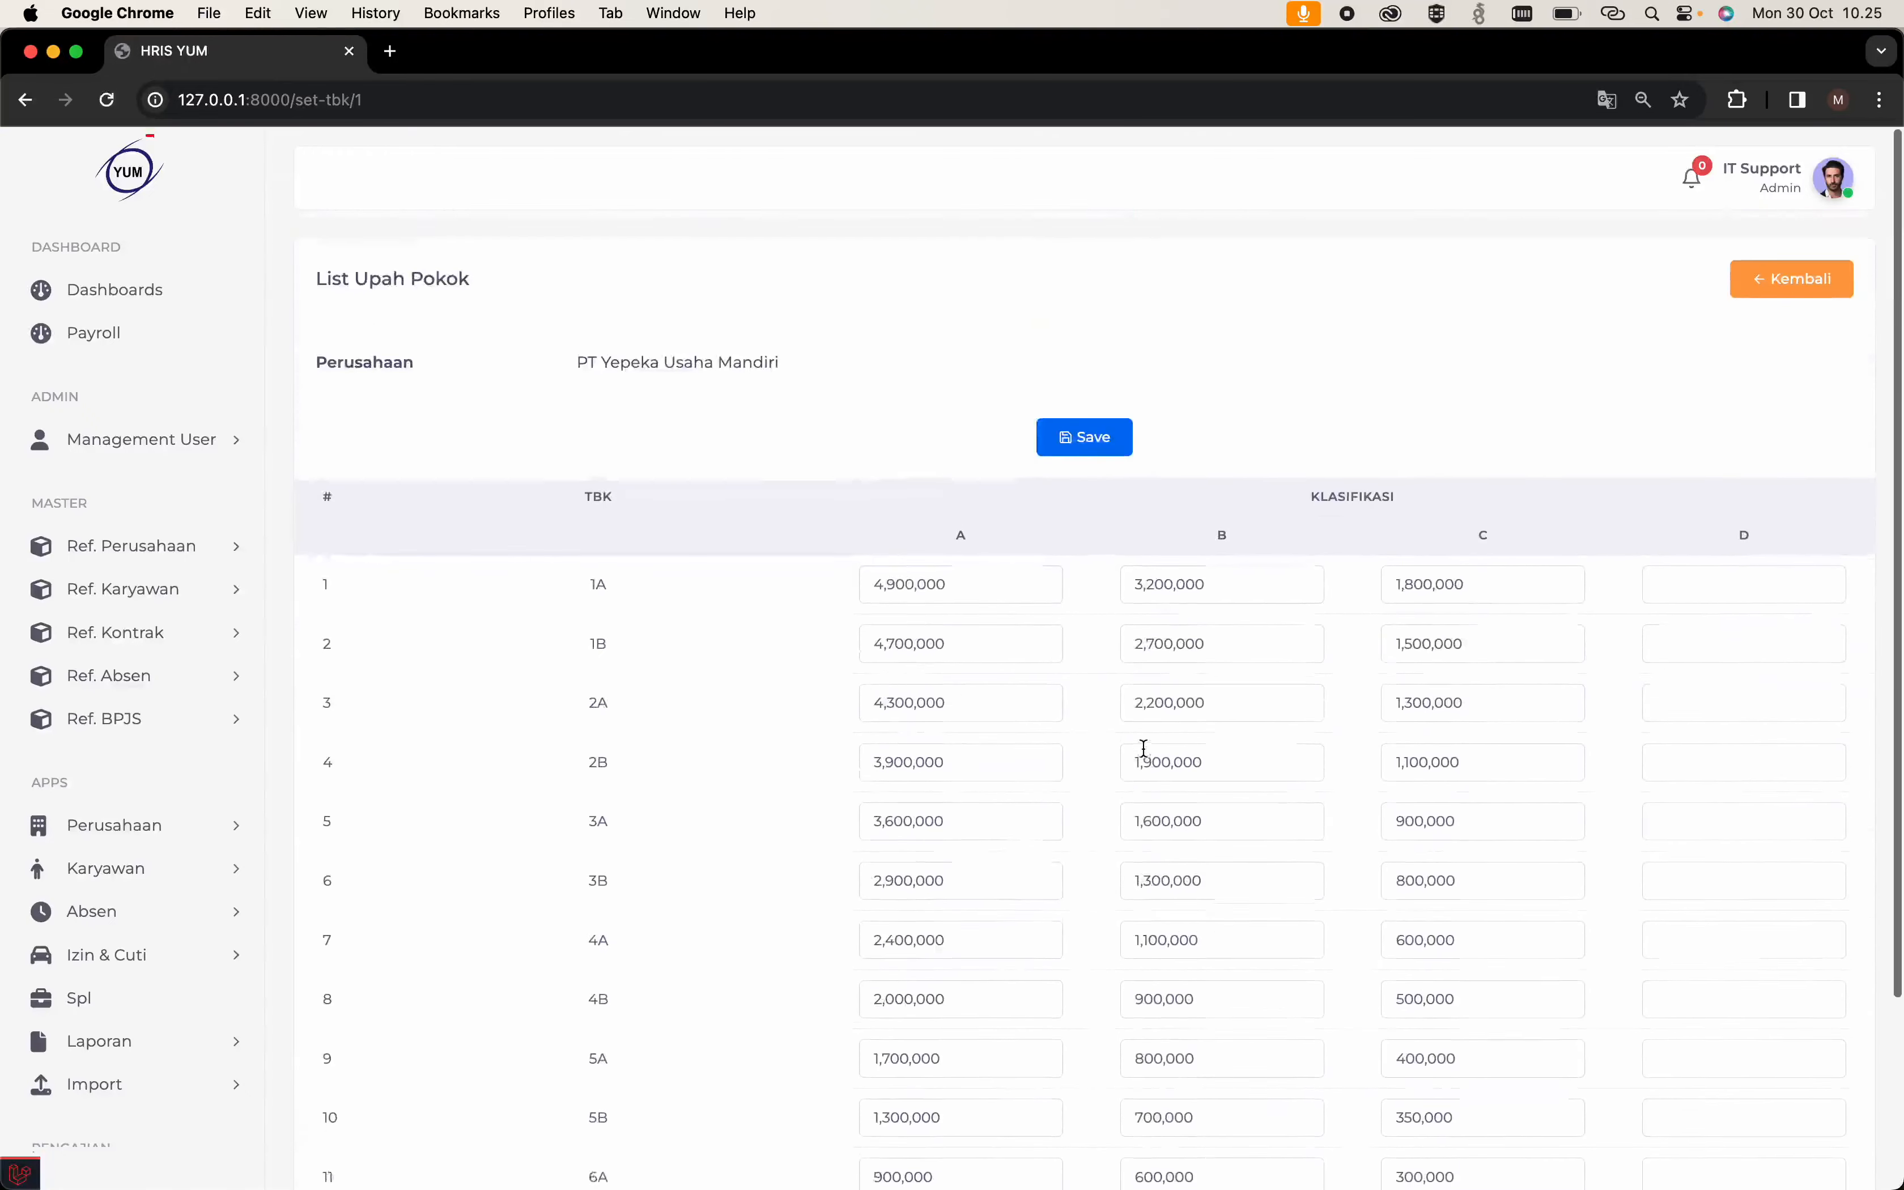
{"action": "left_click", "coordinate": [1792, 279]}
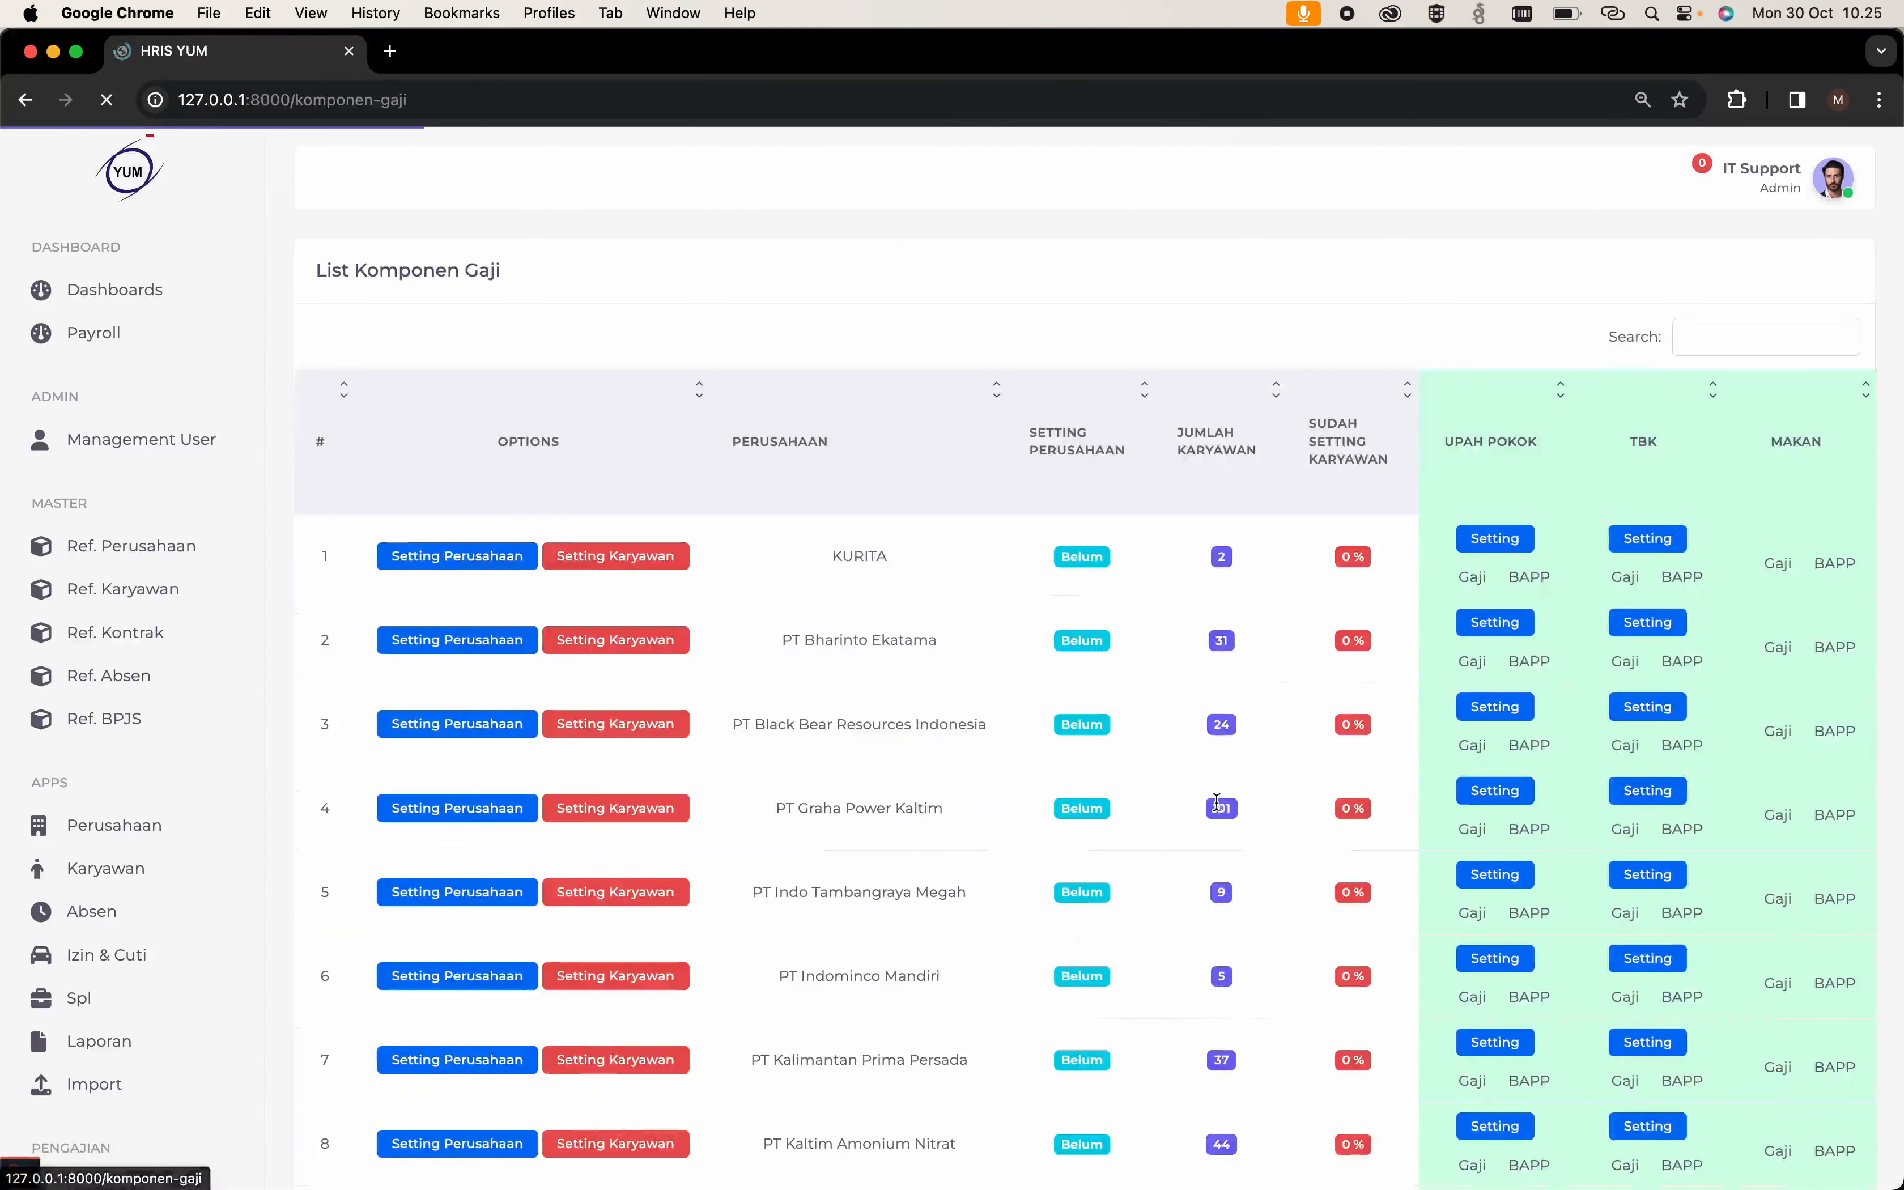
Find "yepeka" in the Komponen Gaji list again and open the Setting Perusahaan form of PT Yepeka Usaha Mandiri.
{"action": "left_click", "coordinate": [1758, 350]}
{"action": "type", "text": "yepeka"}
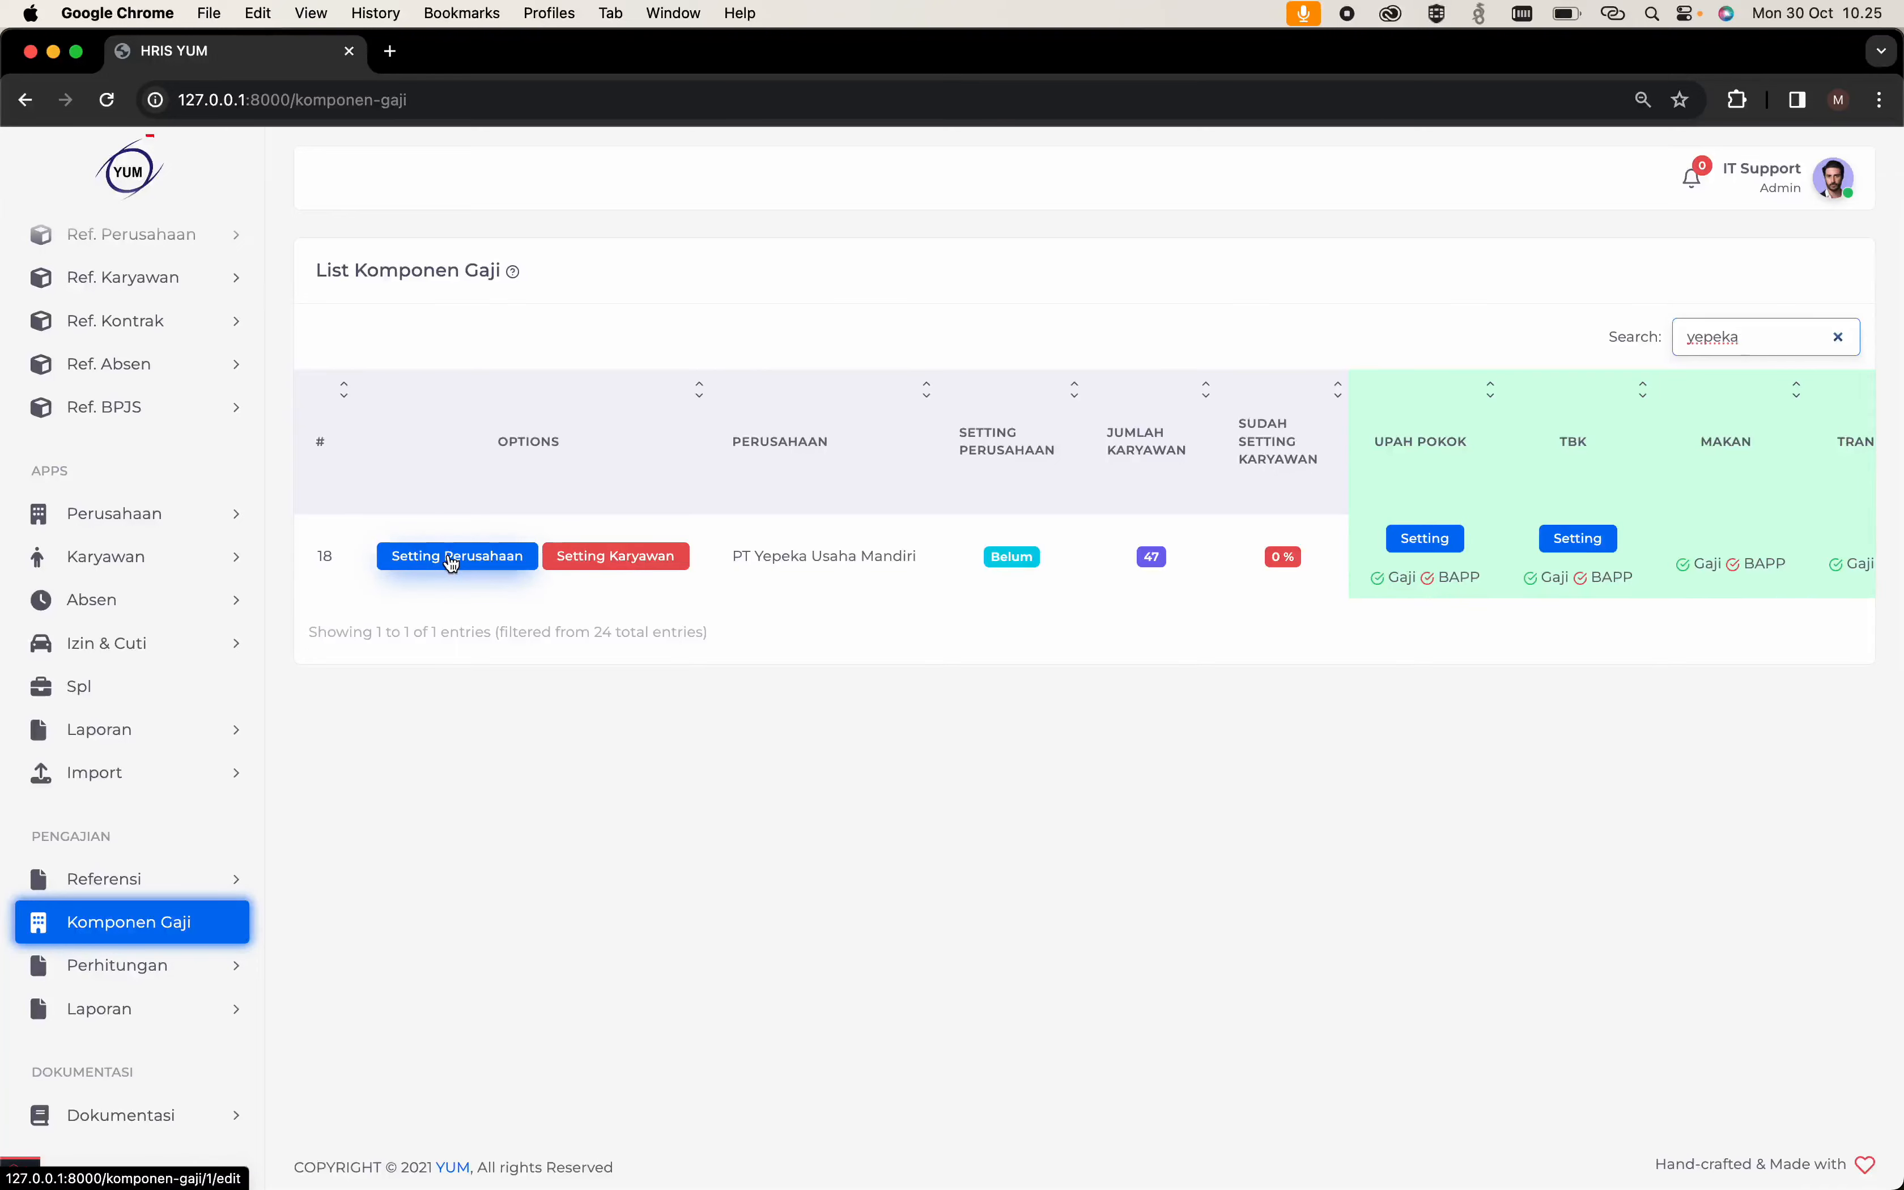
{"action": "left_click", "coordinate": [421, 561]}
{"action": "scroll", "coordinate": [768, 771], "scroll_direction": "down", "scroll_amount": 5}
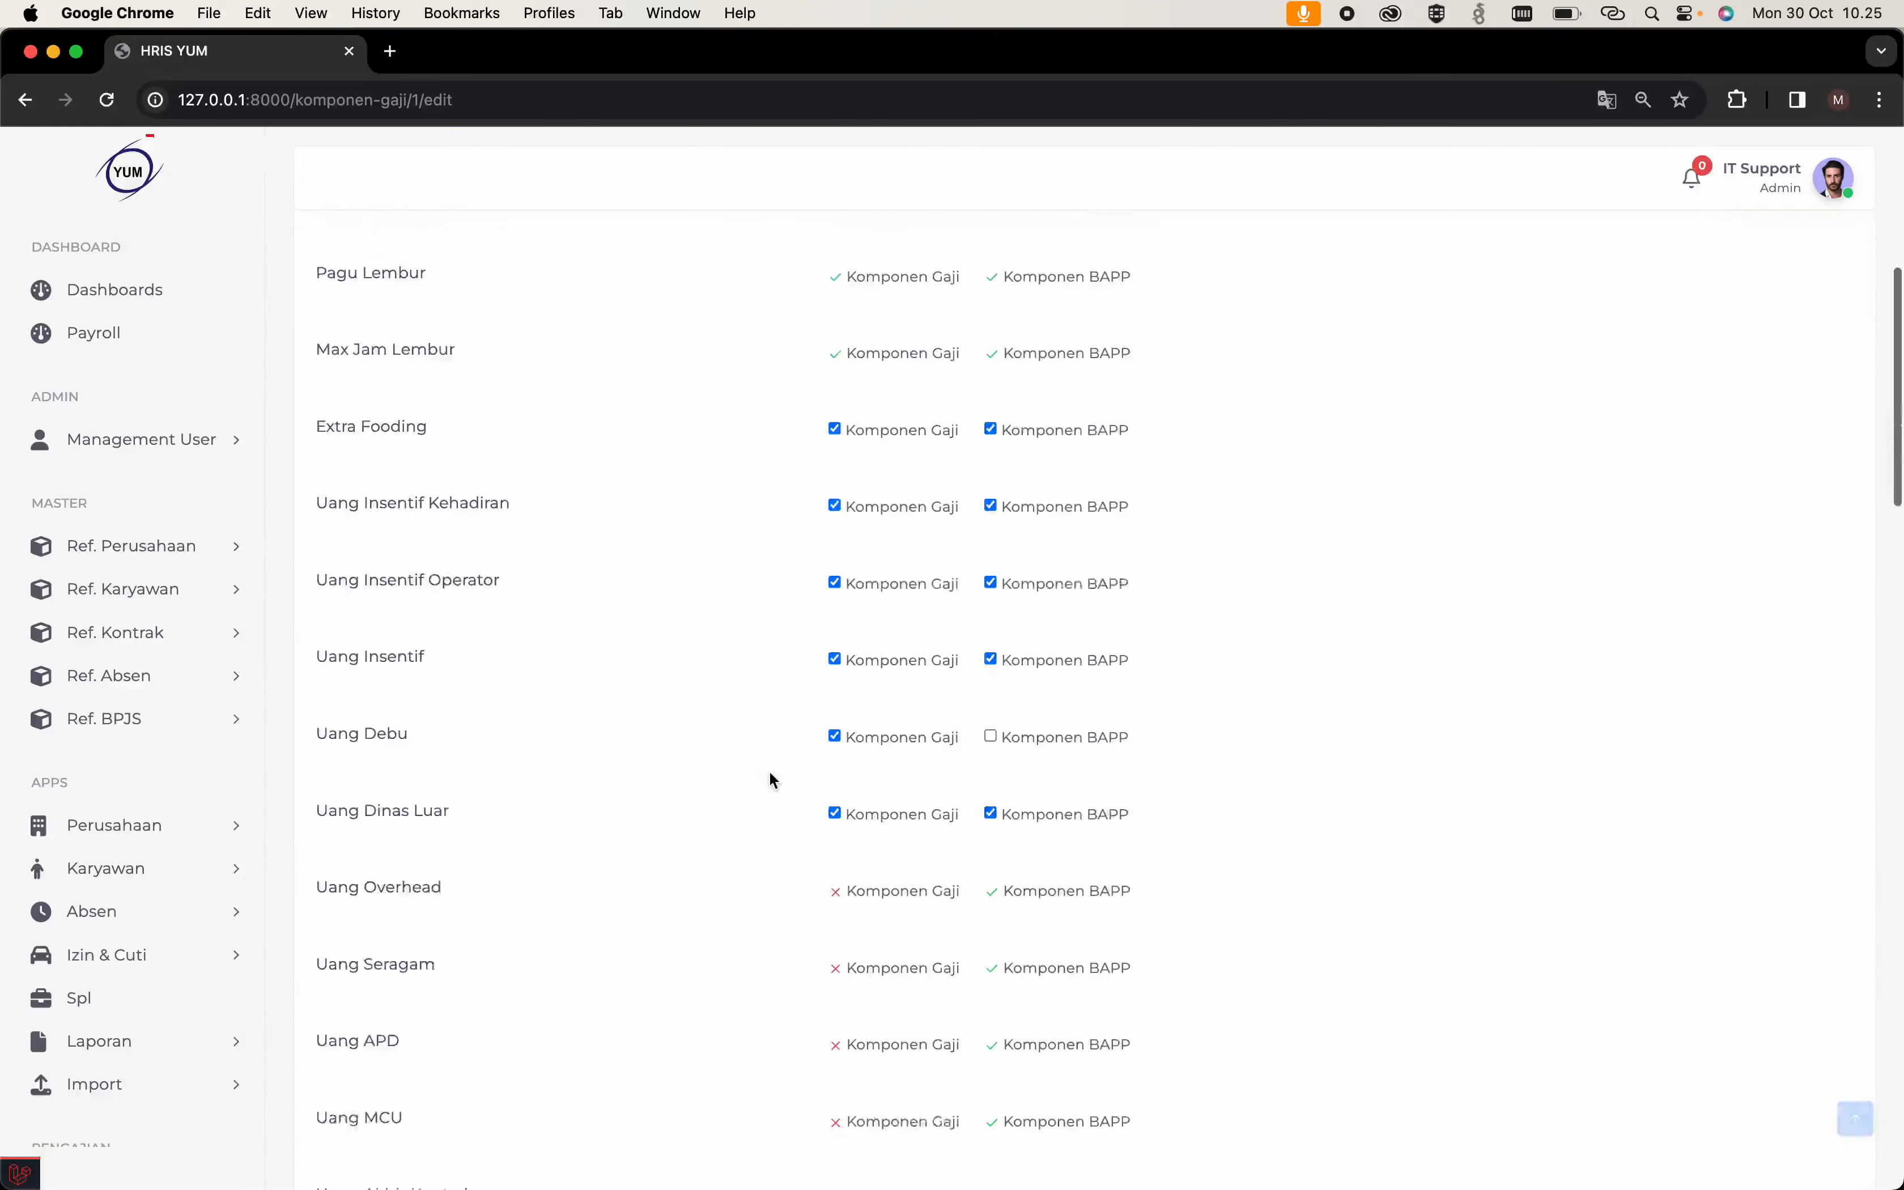
{"action": "scroll", "coordinate": [769, 770], "scroll_direction": "up", "scroll_amount": 6}
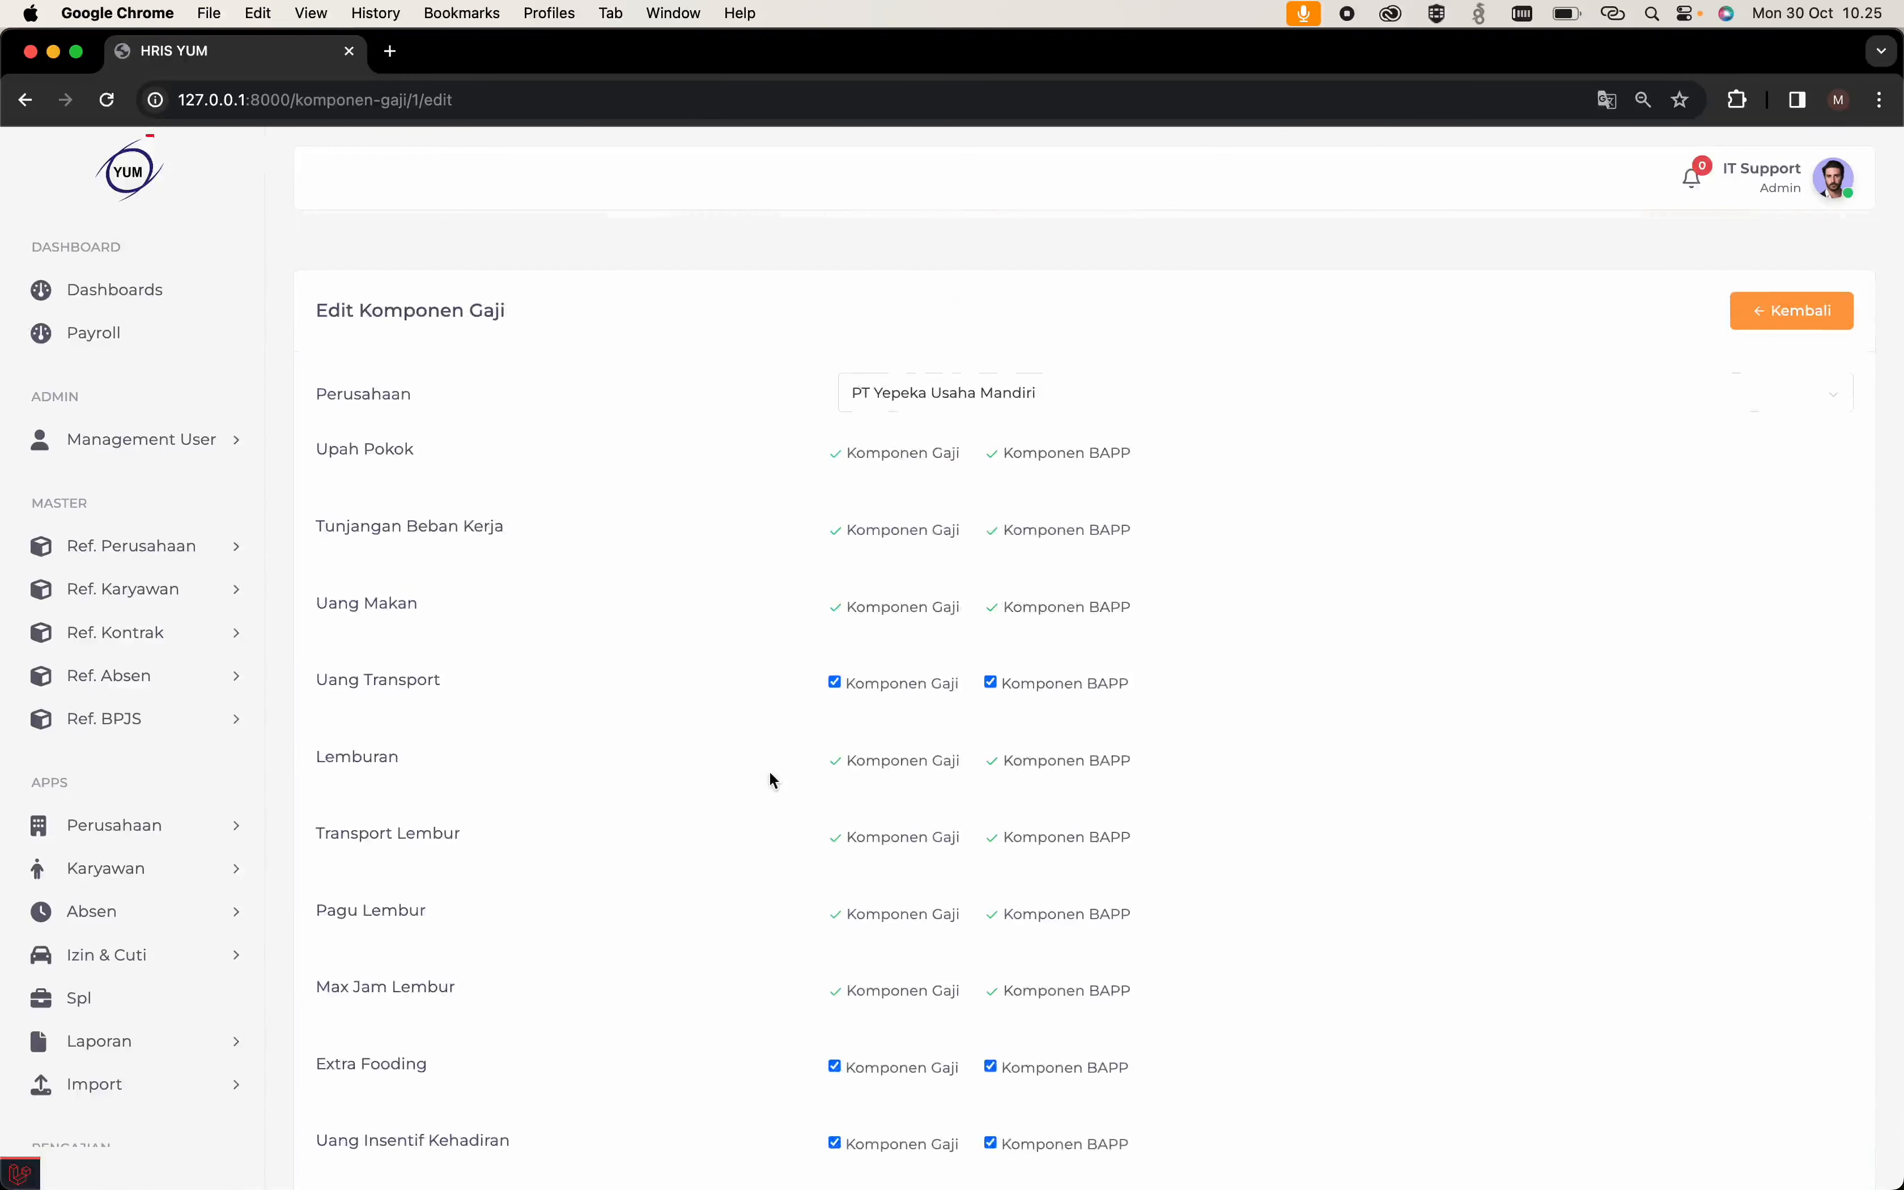
{"action": "scroll", "coordinate": [769, 771], "scroll_direction": "down", "scroll_amount": 1}
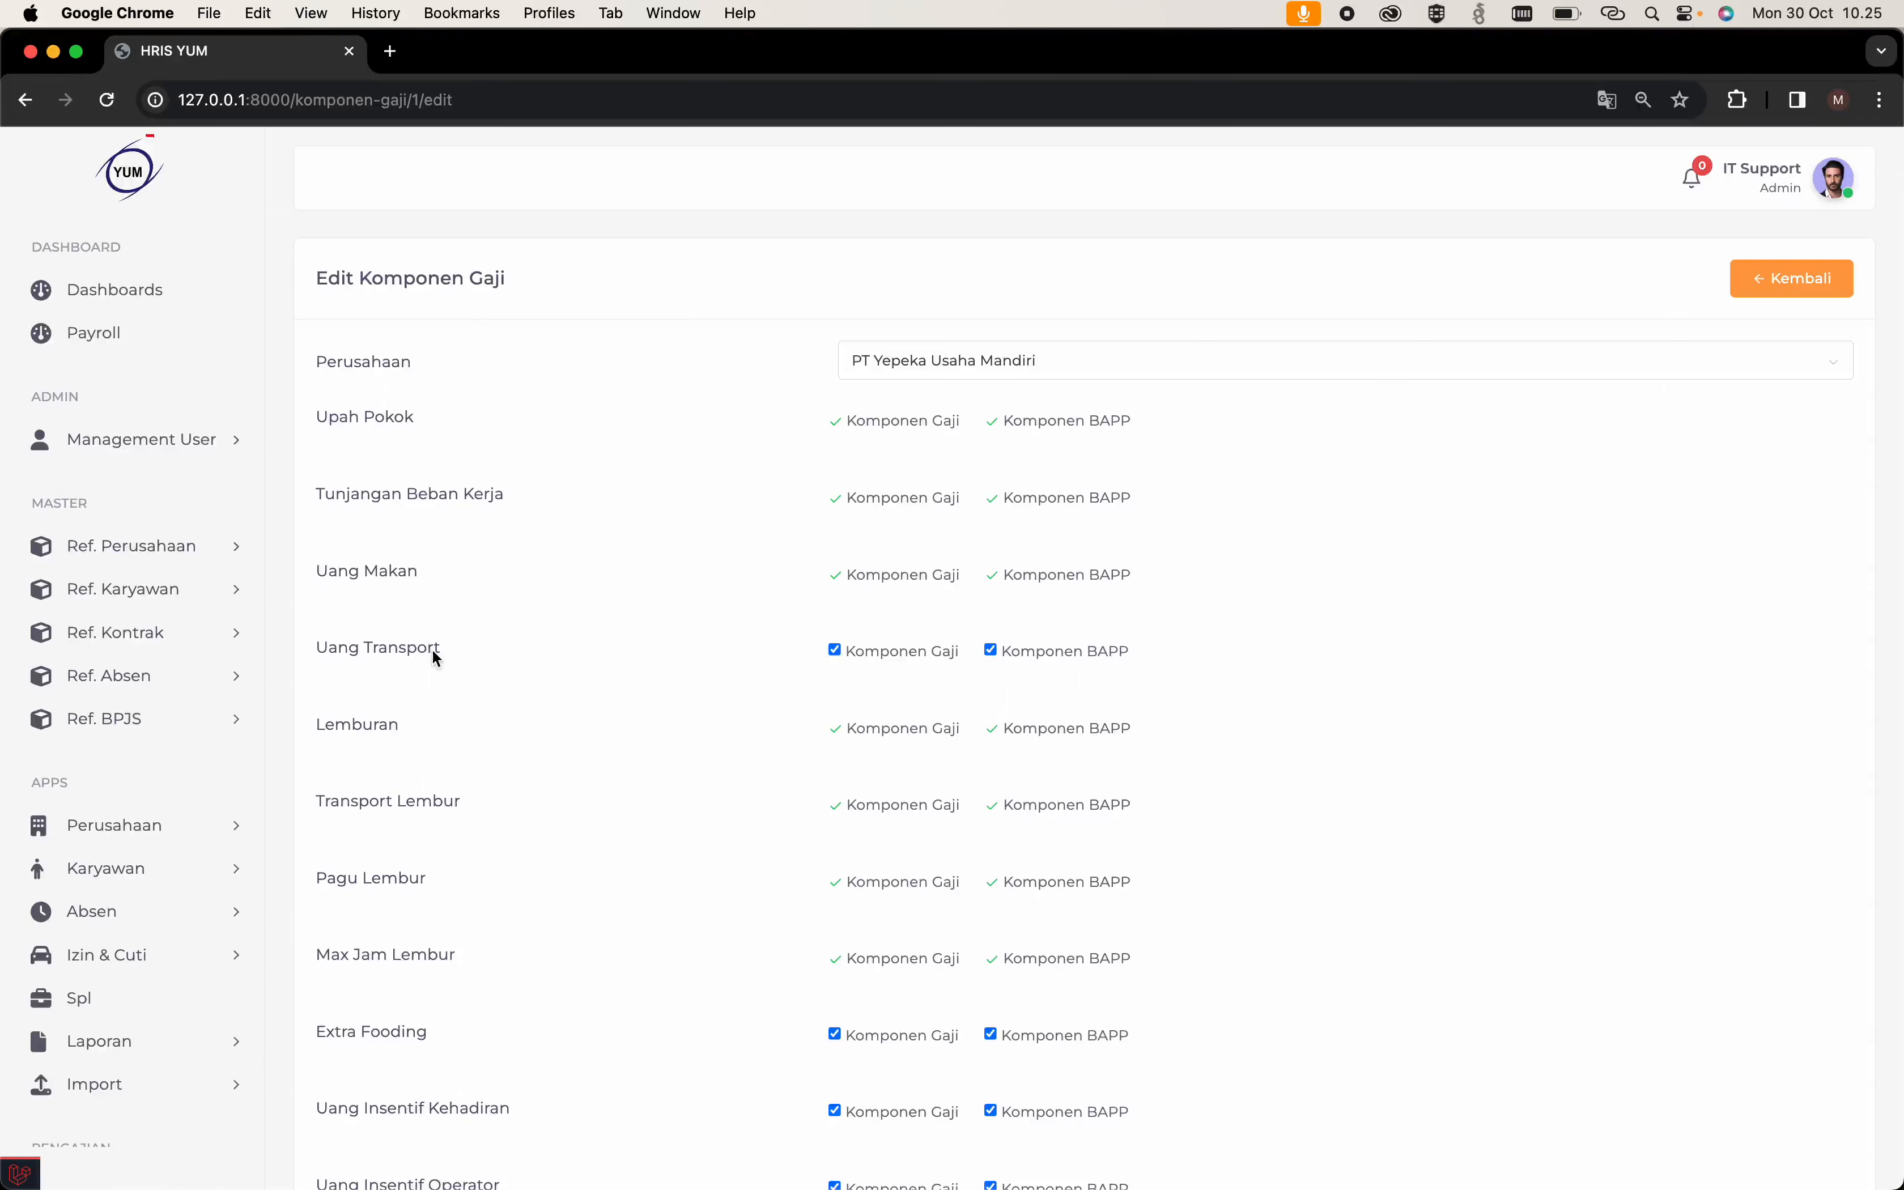
Try toggling the Komponen Gaji and Komponen BAPP options for Uang Transport.
{"action": "left_click", "coordinate": [897, 654]}
{"action": "left_click", "coordinate": [912, 650]}
{"action": "left_click", "coordinate": [911, 648]}
{"action": "left_click", "coordinate": [1081, 650]}
{"action": "left_click", "coordinate": [1080, 650]}
Examine which allowances, deductions and taxes are assigned to Komponen Gaji and Komponen BAPP in the form.
{"action": "scroll", "coordinate": [1118, 954], "scroll_direction": "down", "scroll_amount": 15}
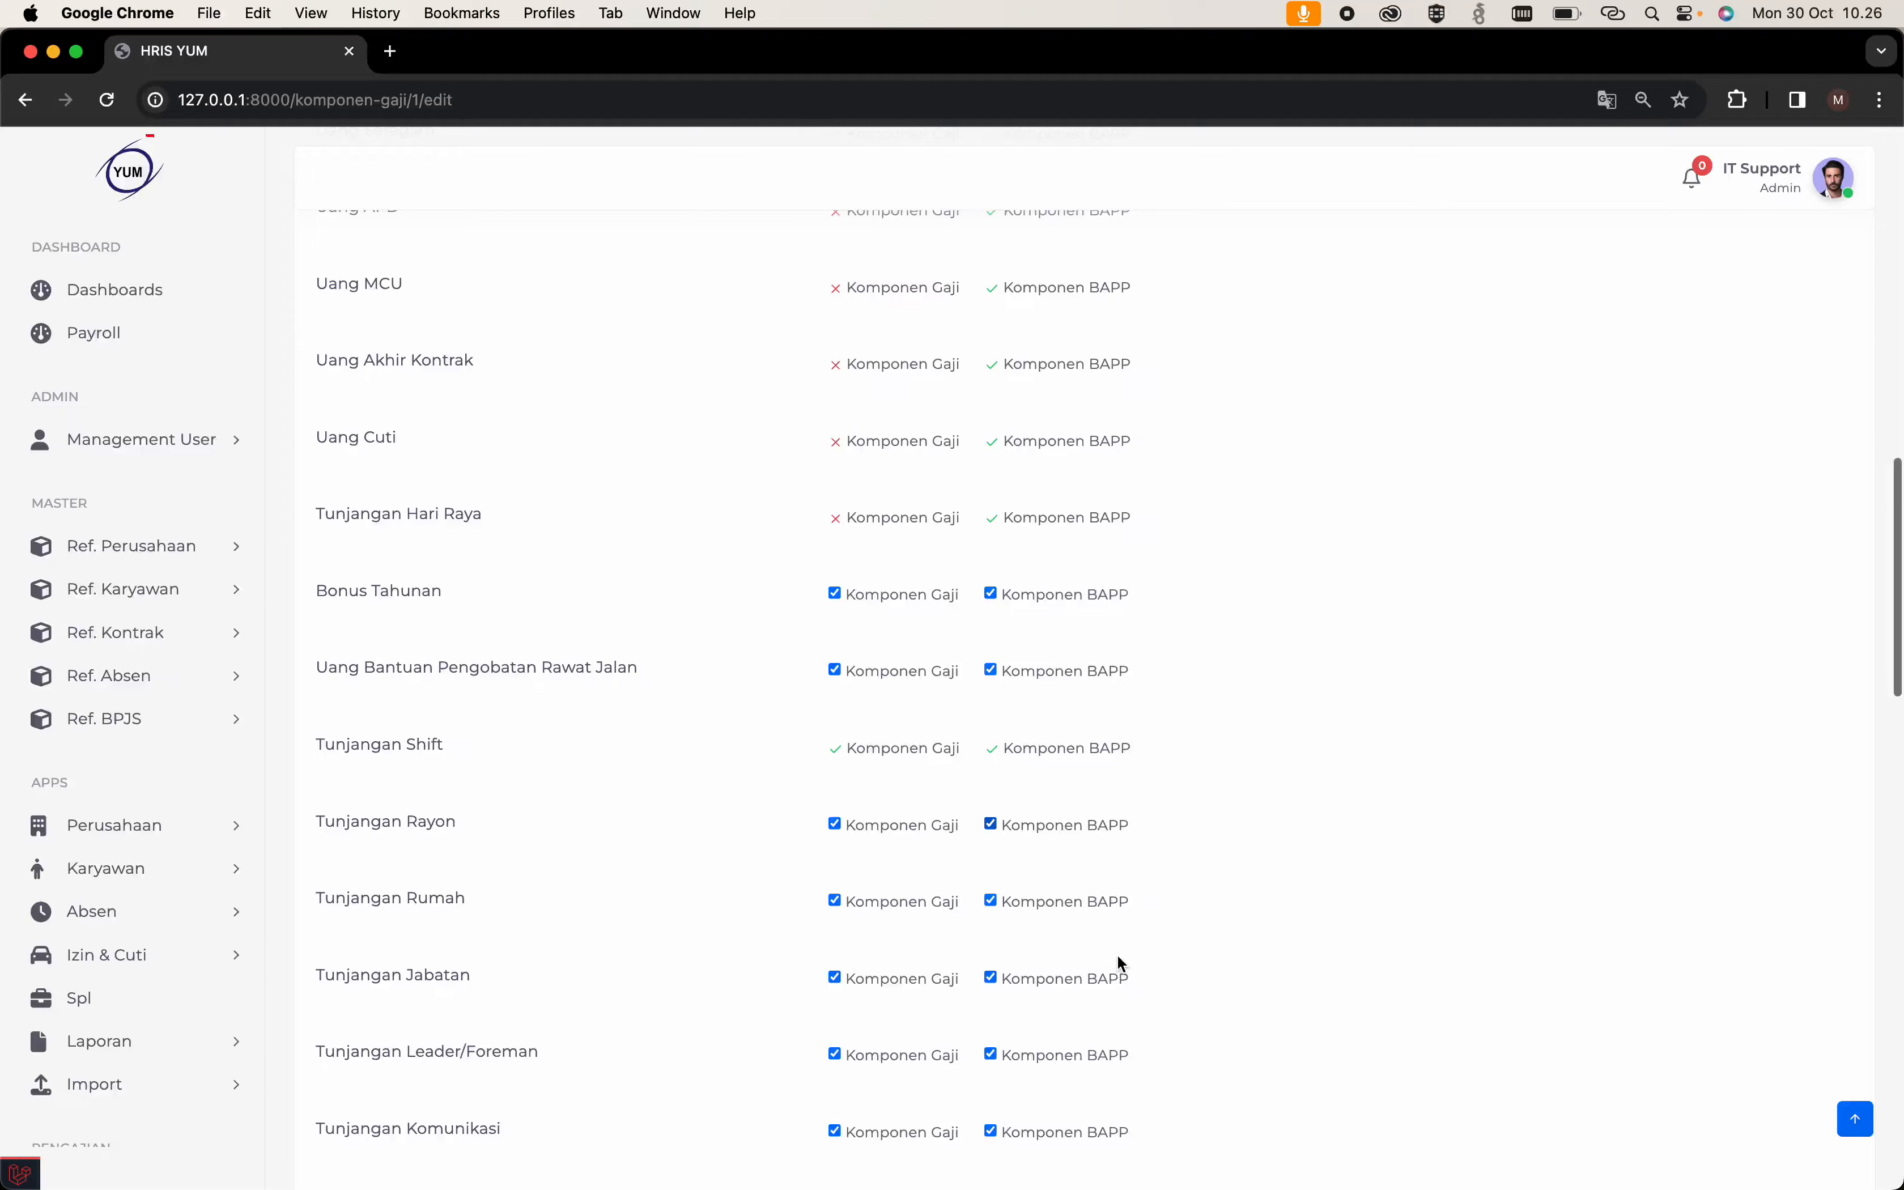
{"action": "scroll", "coordinate": [1117, 954], "scroll_direction": "up", "scroll_amount": 12}
{"action": "scroll", "coordinate": [1118, 954], "scroll_direction": "down", "scroll_amount": 10}
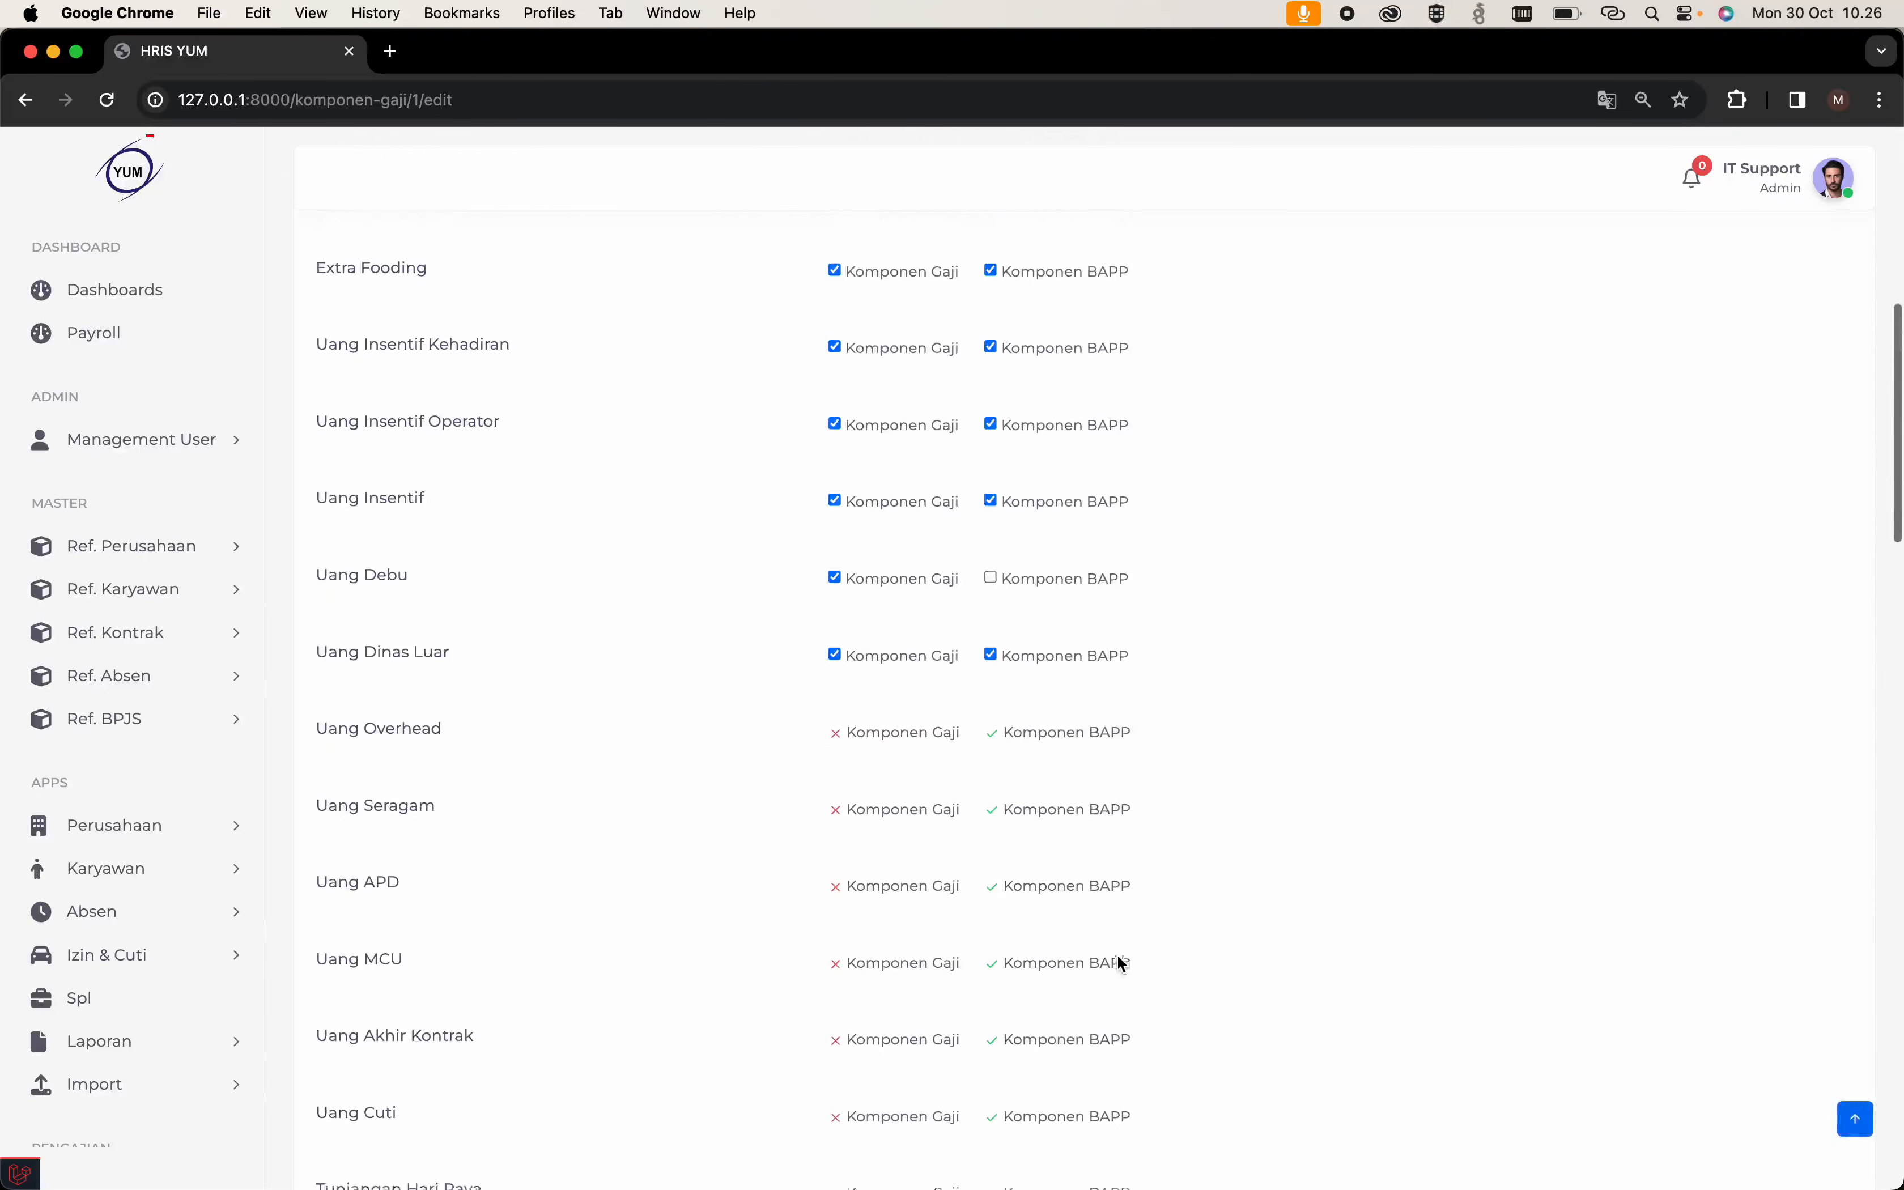
{"action": "scroll", "coordinate": [1117, 954], "scroll_direction": "down", "scroll_amount": 10}
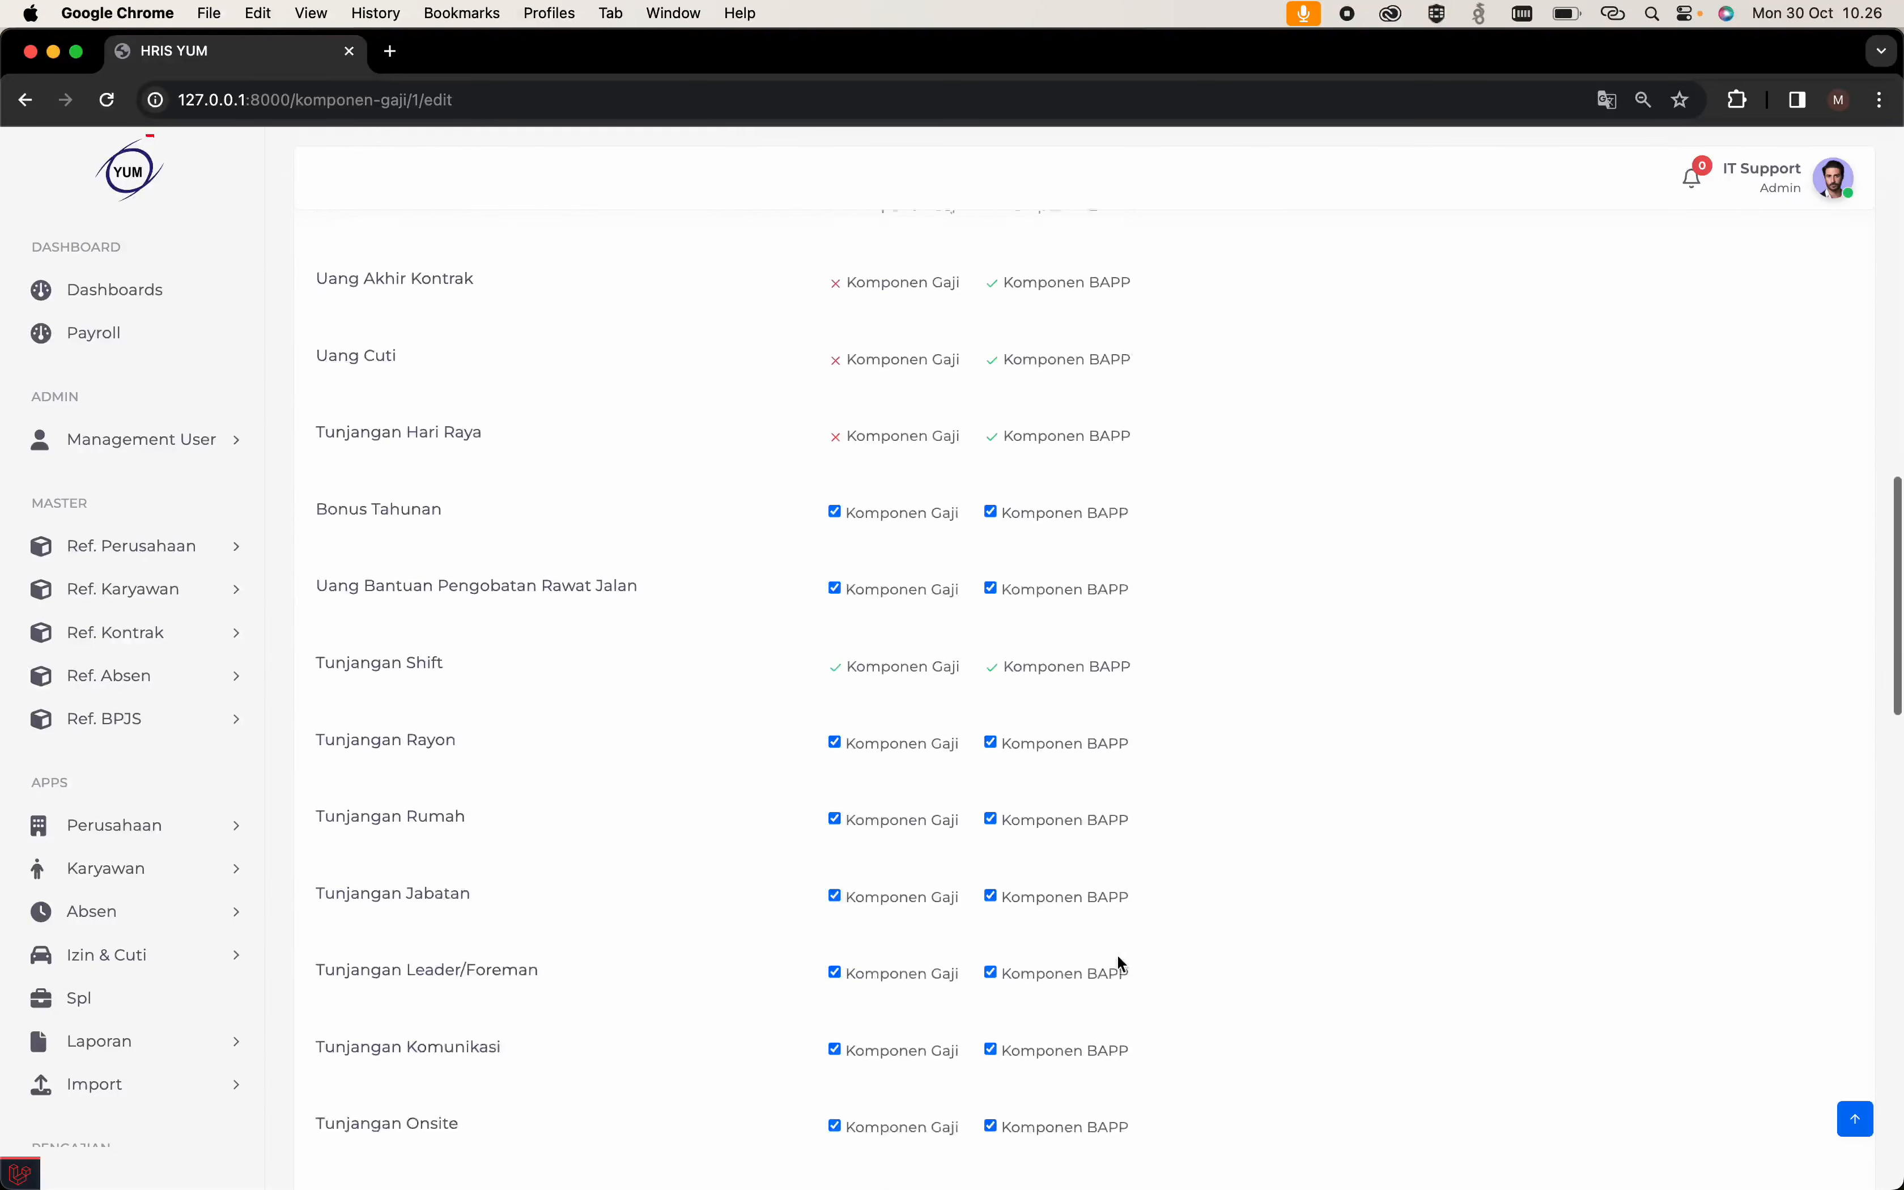
{"action": "scroll", "coordinate": [1118, 954], "scroll_direction": "down", "scroll_amount": 5}
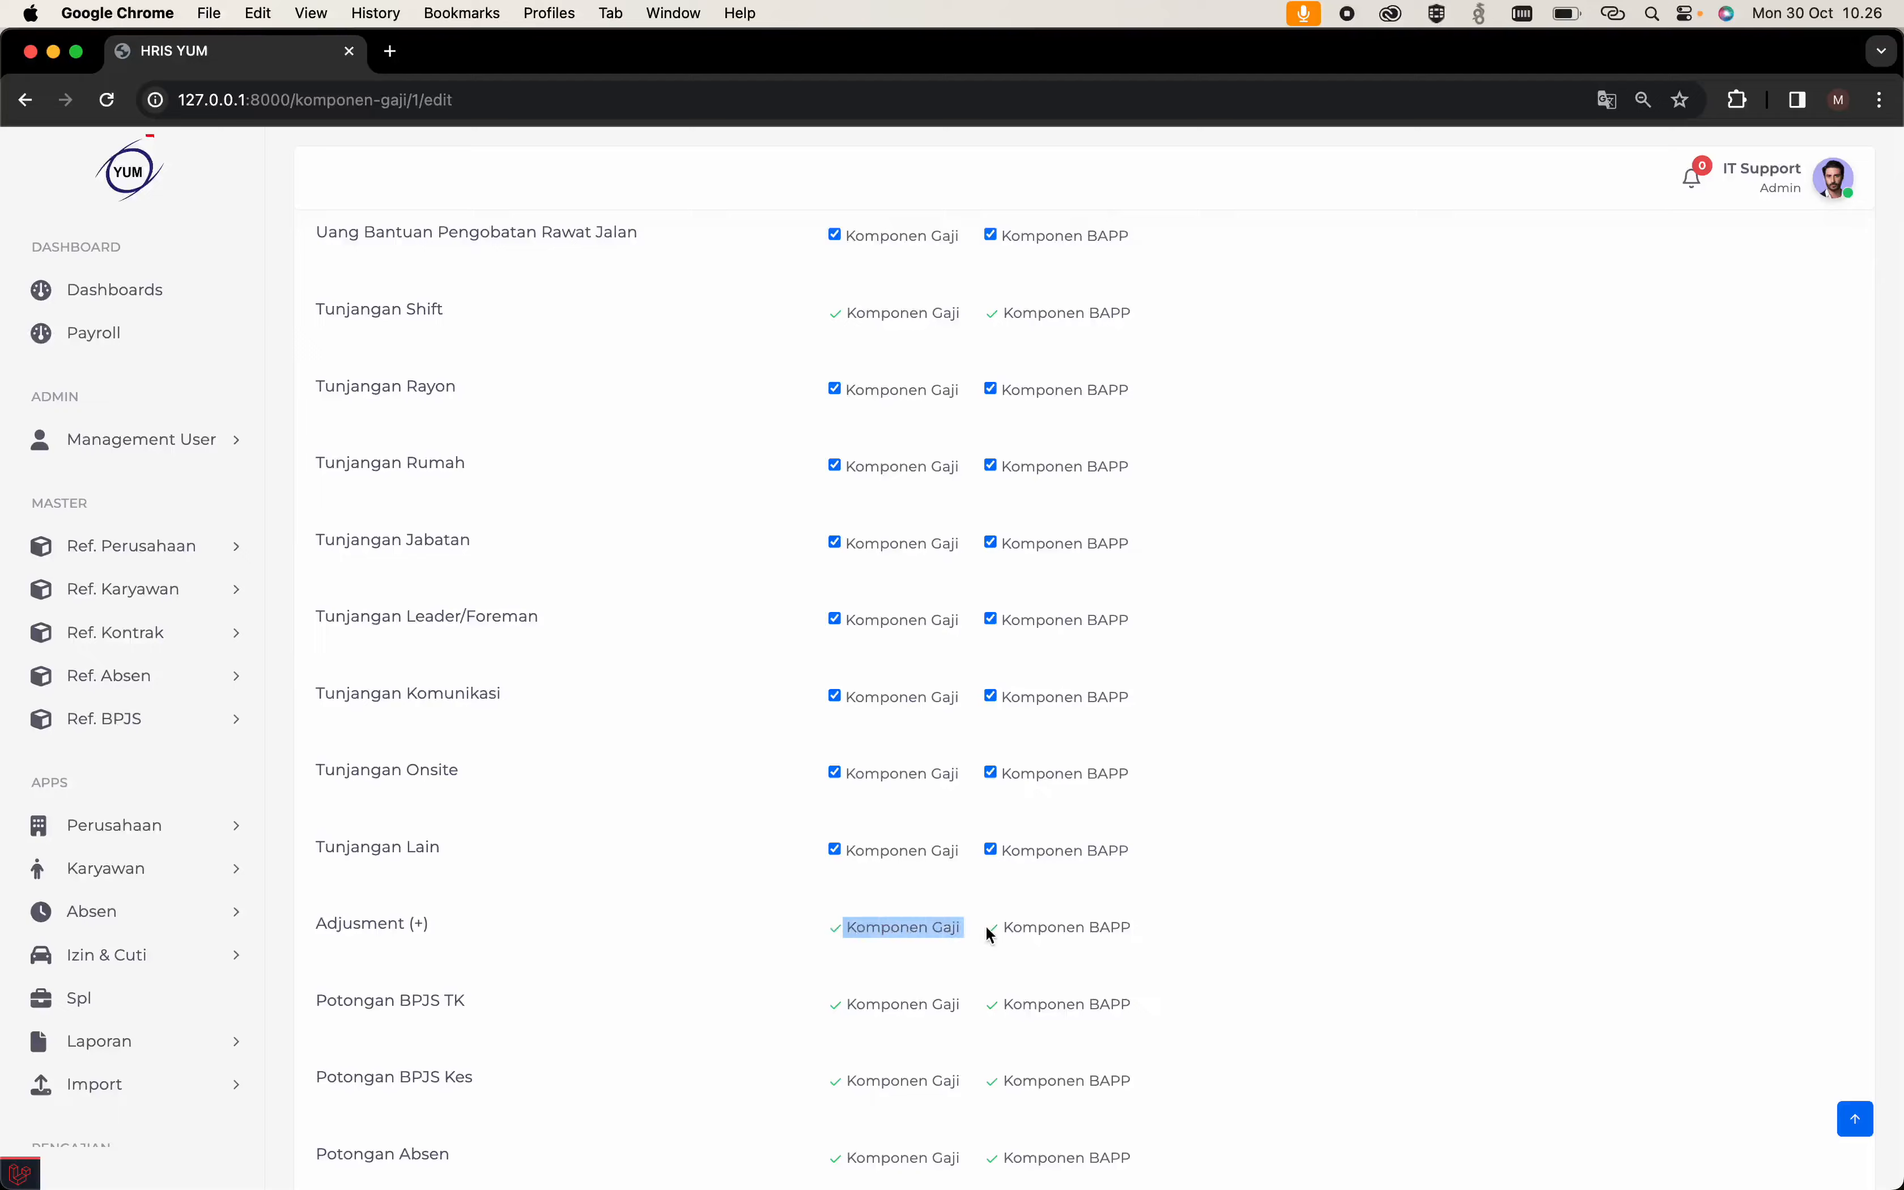
{"action": "left_click", "coordinate": [952, 967]}
{"action": "scroll", "coordinate": [952, 968], "scroll_direction": "down", "scroll_amount": 8}
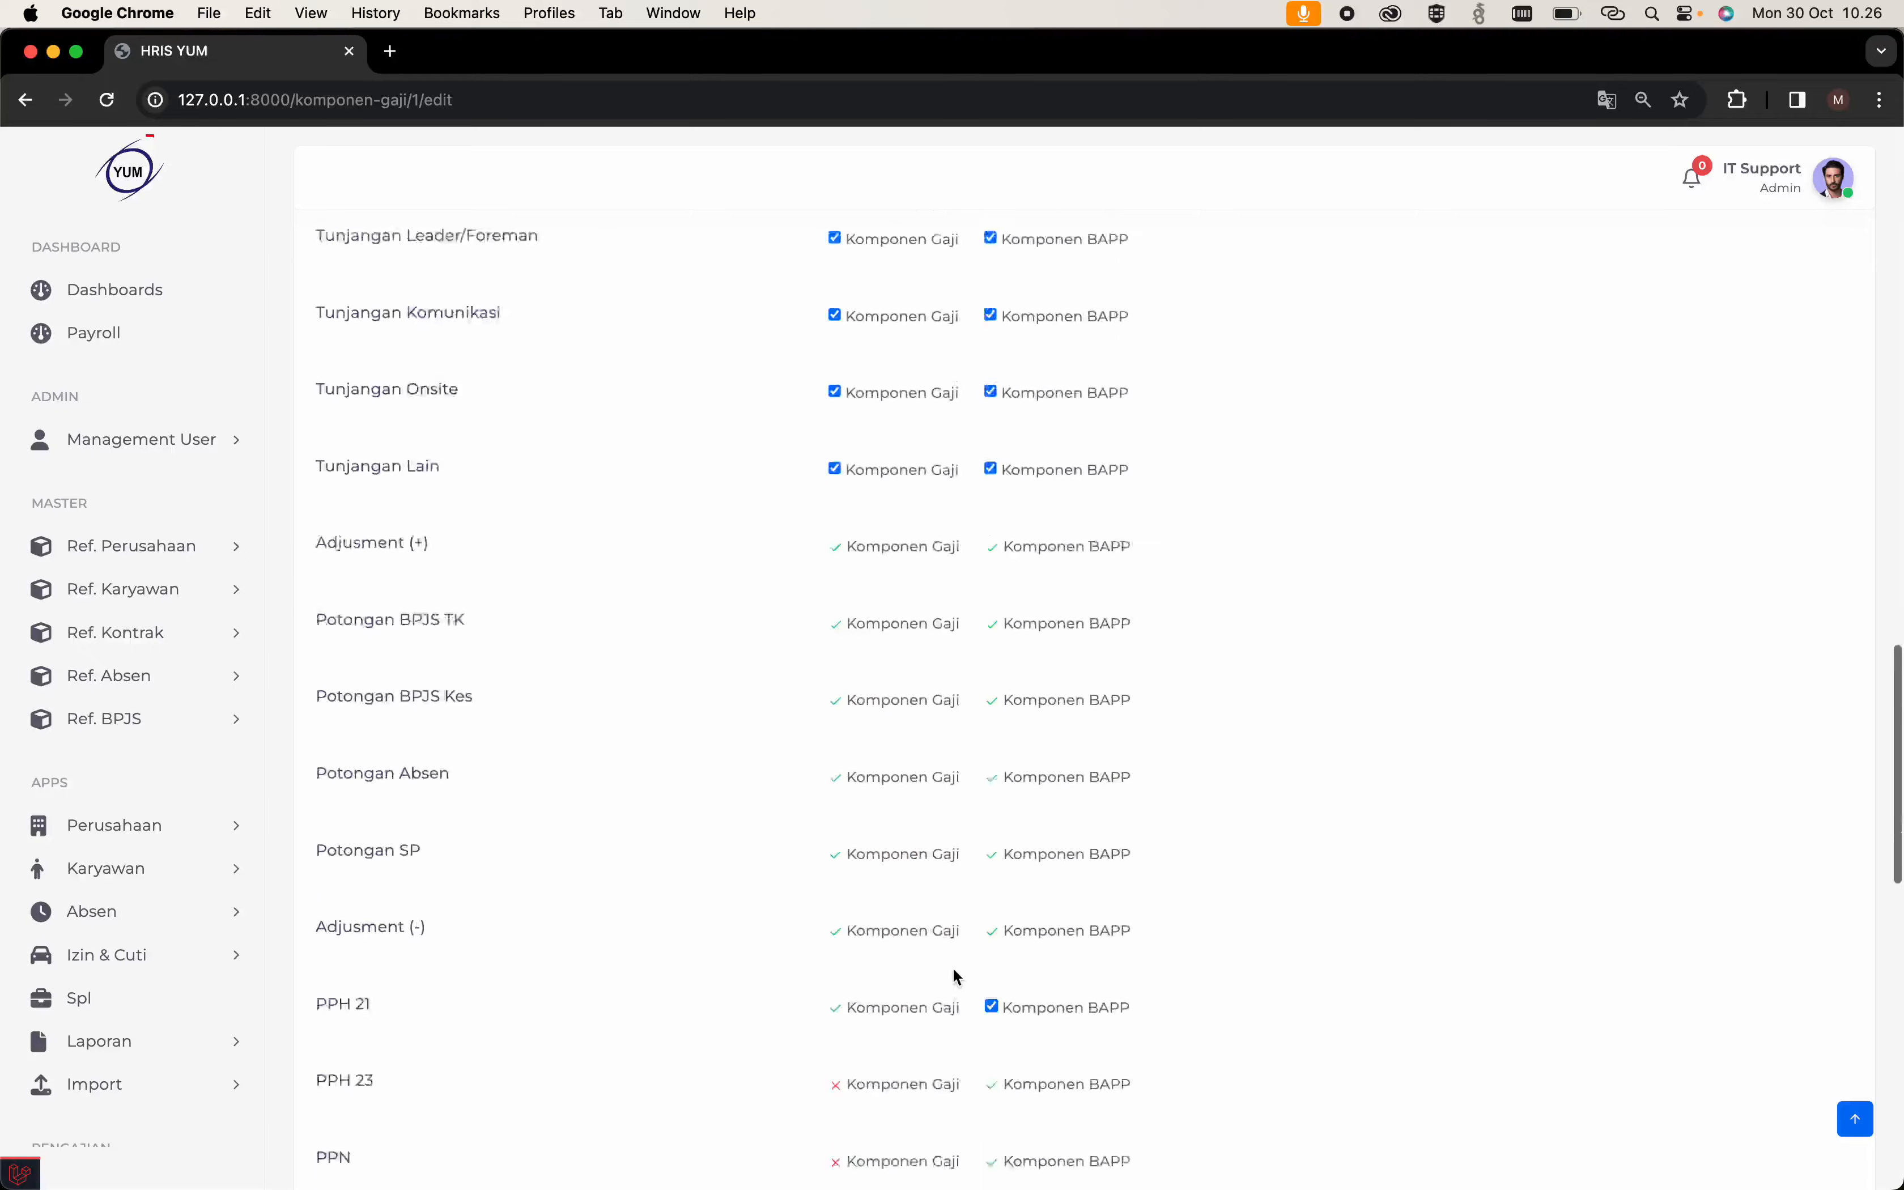
{"action": "scroll", "coordinate": [952, 967], "scroll_direction": "down", "scroll_amount": 3}
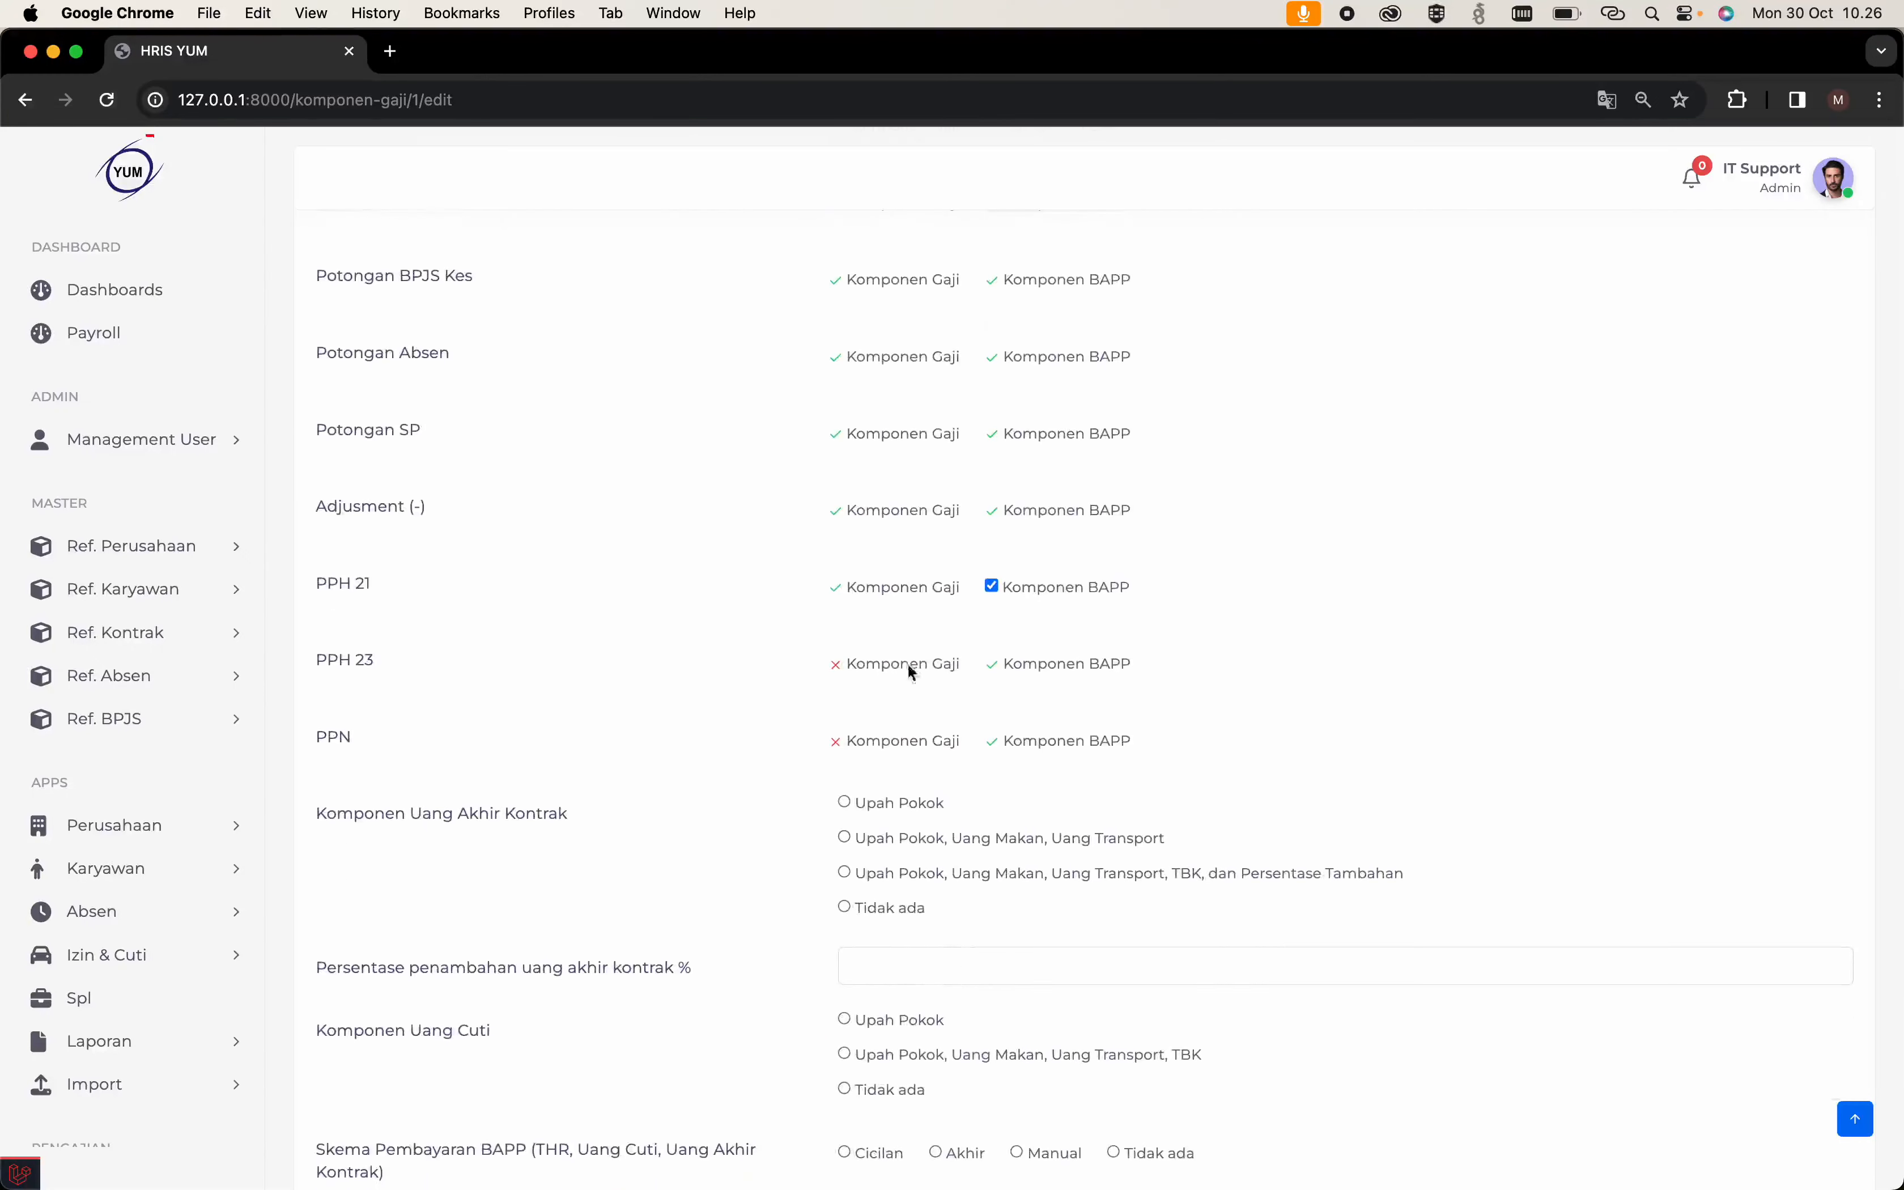
Set Komponen Uang Akhir Kontrak to Upah Pokok, Uang Makan, Uang Transport, TBK, dan Persentase Tambahan, with an additional percentage of 15.
{"action": "scroll", "coordinate": [890, 882], "scroll_direction": "down", "scroll_amount": 6}
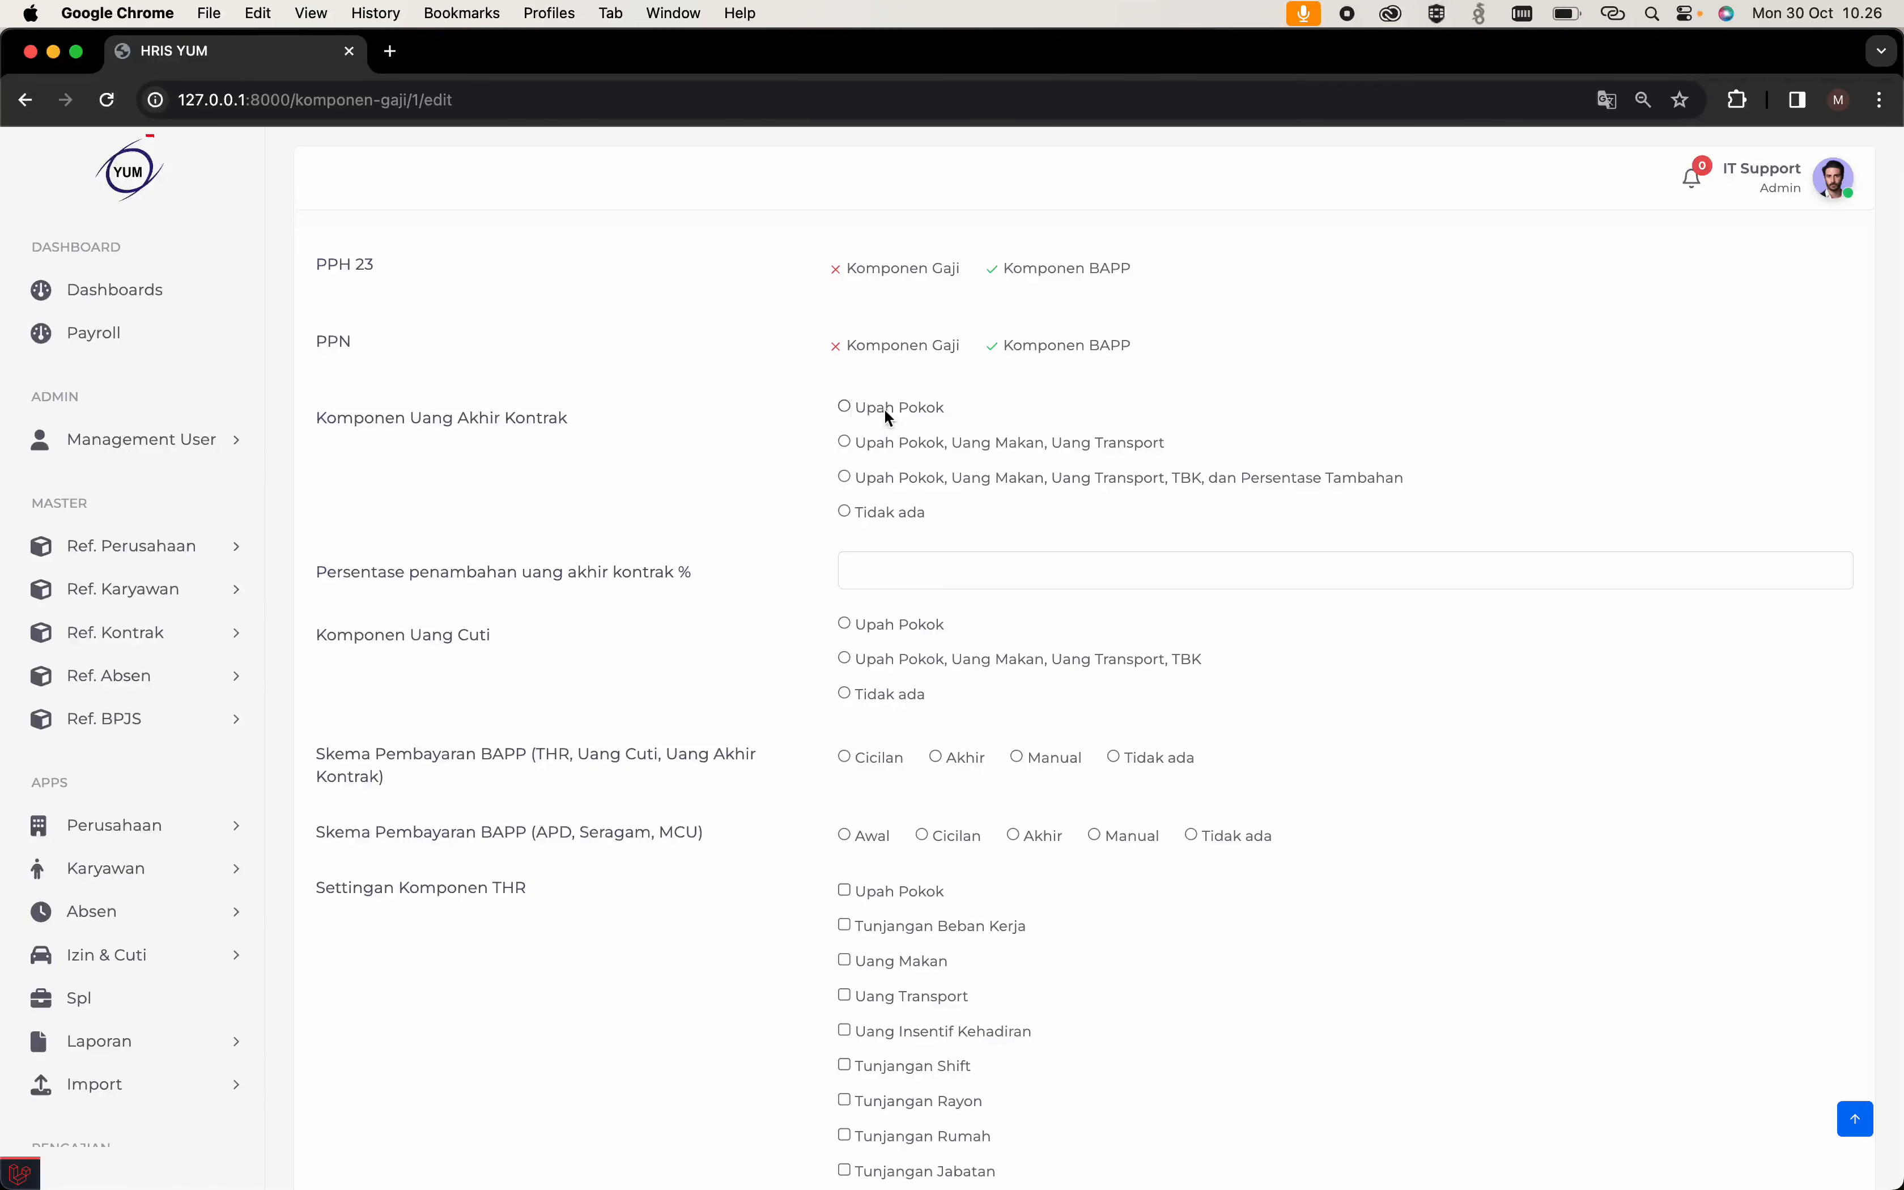
{"action": "left_click", "coordinate": [997, 480]}
{"action": "left_click", "coordinate": [936, 572]}
{"action": "type", "text": "15"}
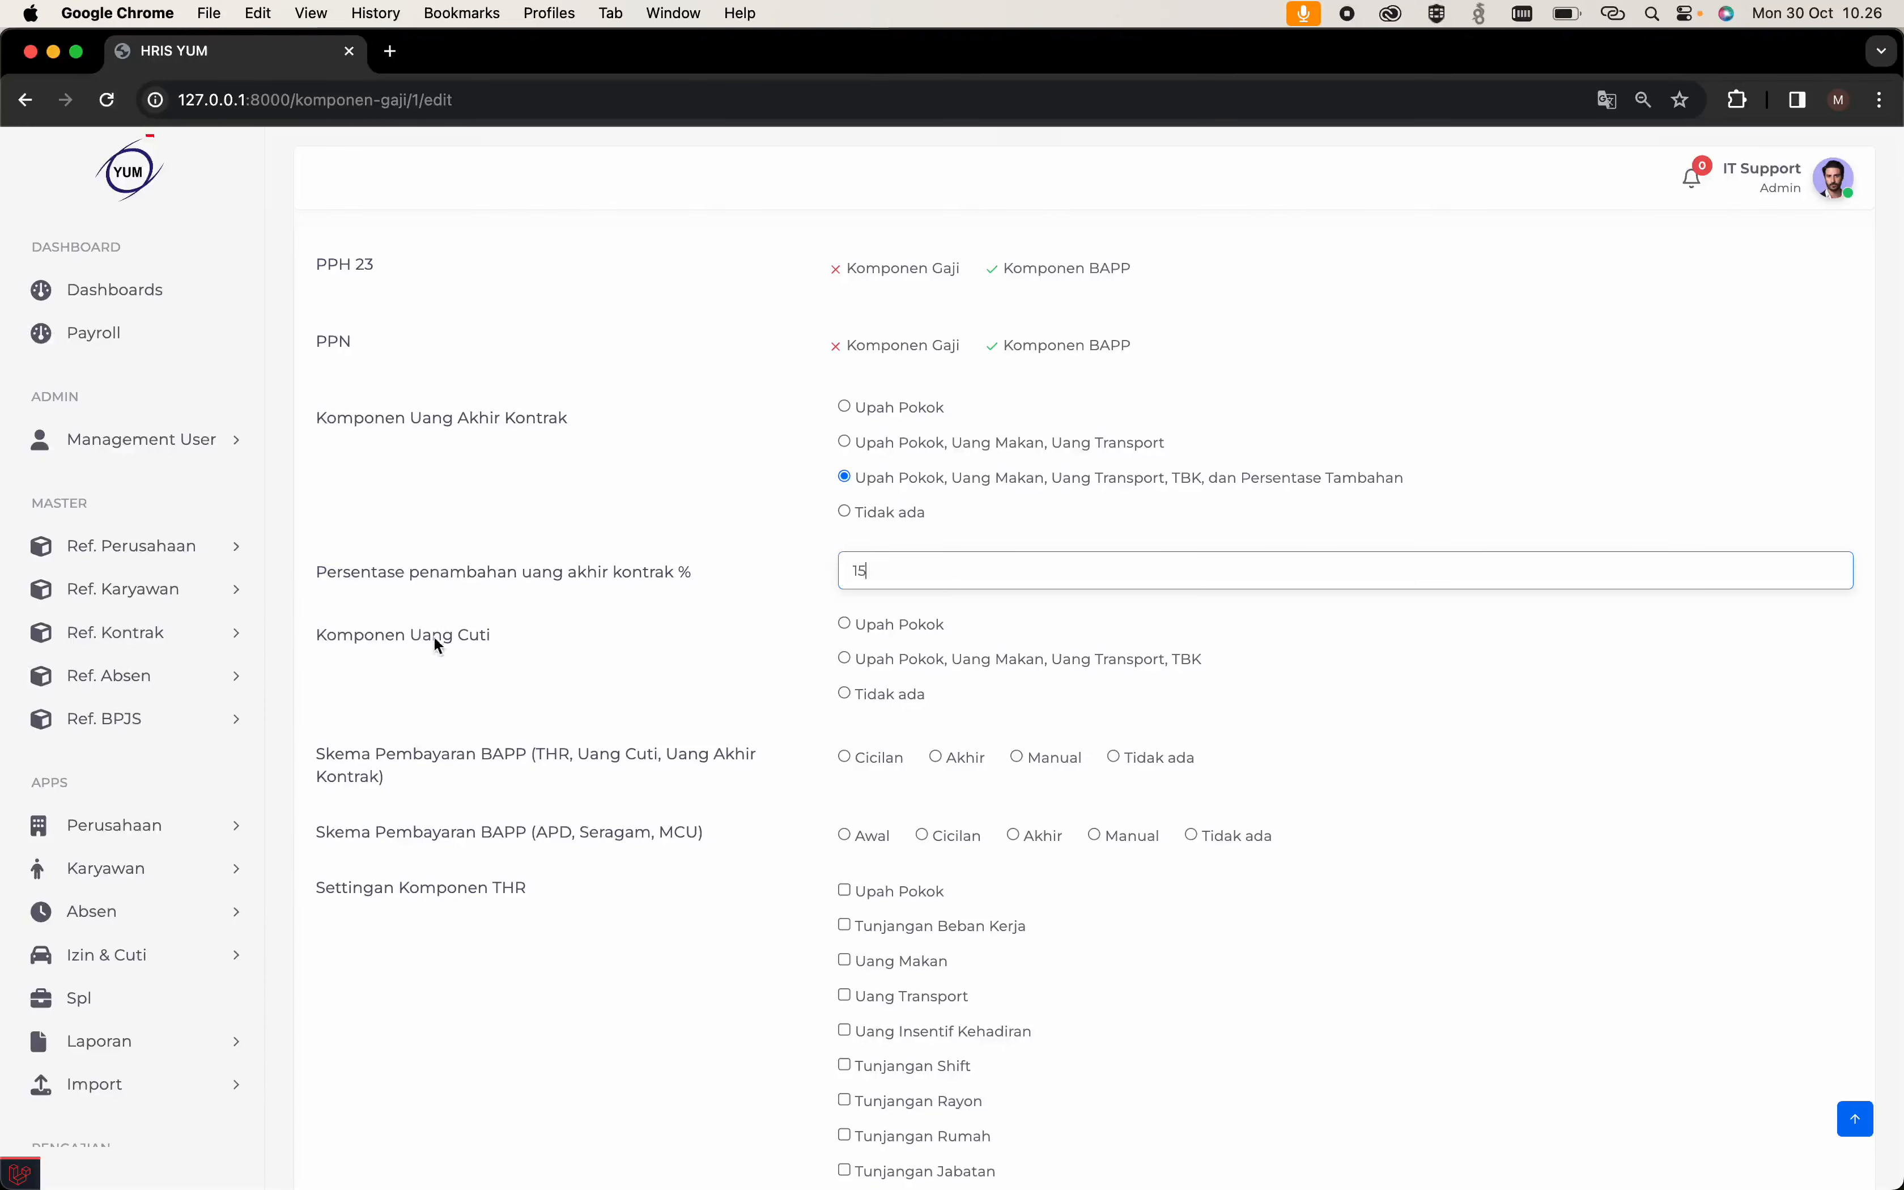
Set Komponen Uang Cuti to Upah Pokok, Uang Makan, Uang Transport, TBK, and both Skema Pembayaran BAPP settings to Manual.
{"action": "left_click", "coordinate": [897, 662]}
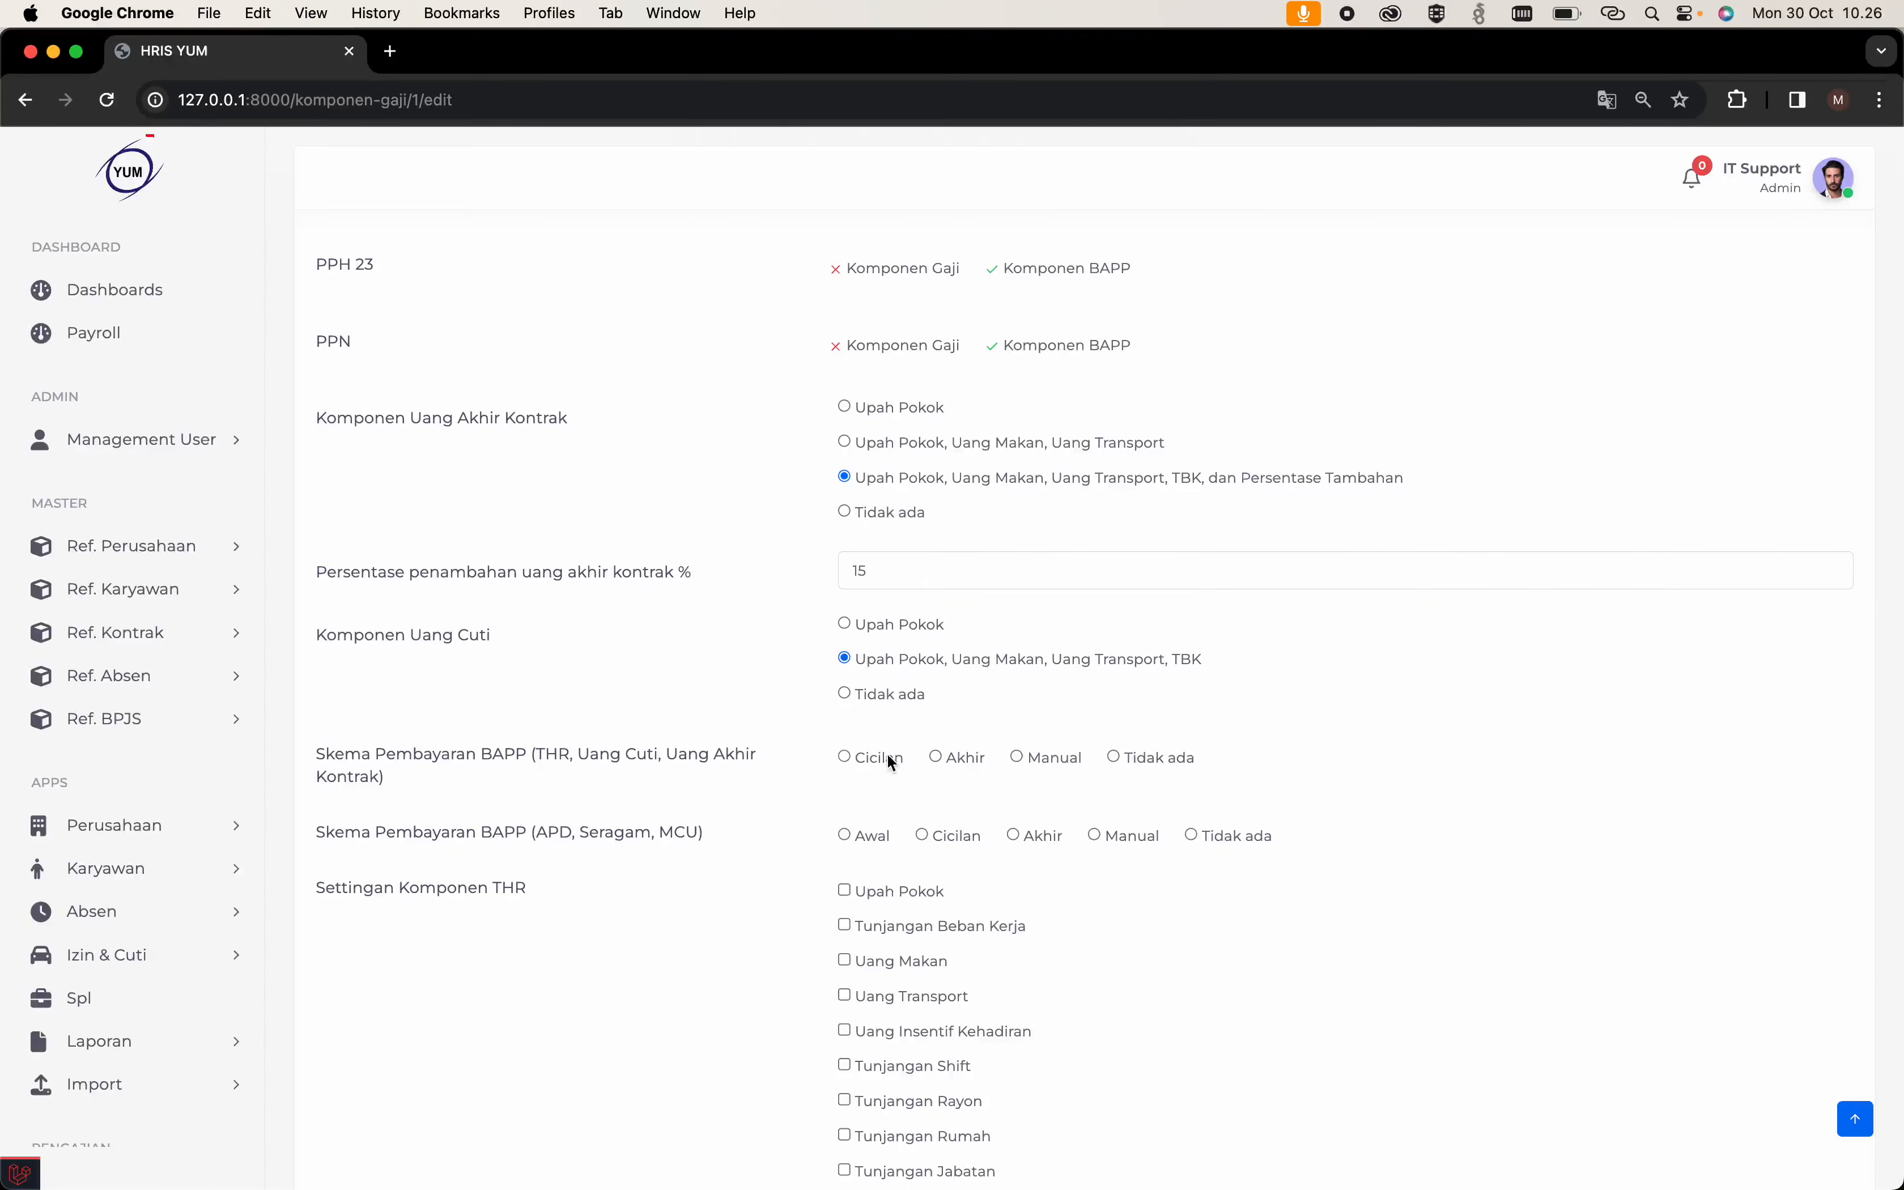
{"action": "left_click", "coordinate": [1058, 764]}
{"action": "left_click", "coordinate": [1100, 836]}
Set the THR components to Upah Pokok, Tunjangan Beban Kerja, Uang Makan and Uang Transport, Status Jeda BPJK to Tanpa Jeda, and Pehitungan Lembur to Pembulatan.
{"action": "scroll", "coordinate": [910, 998], "scroll_direction": "down", "scroll_amount": 5}
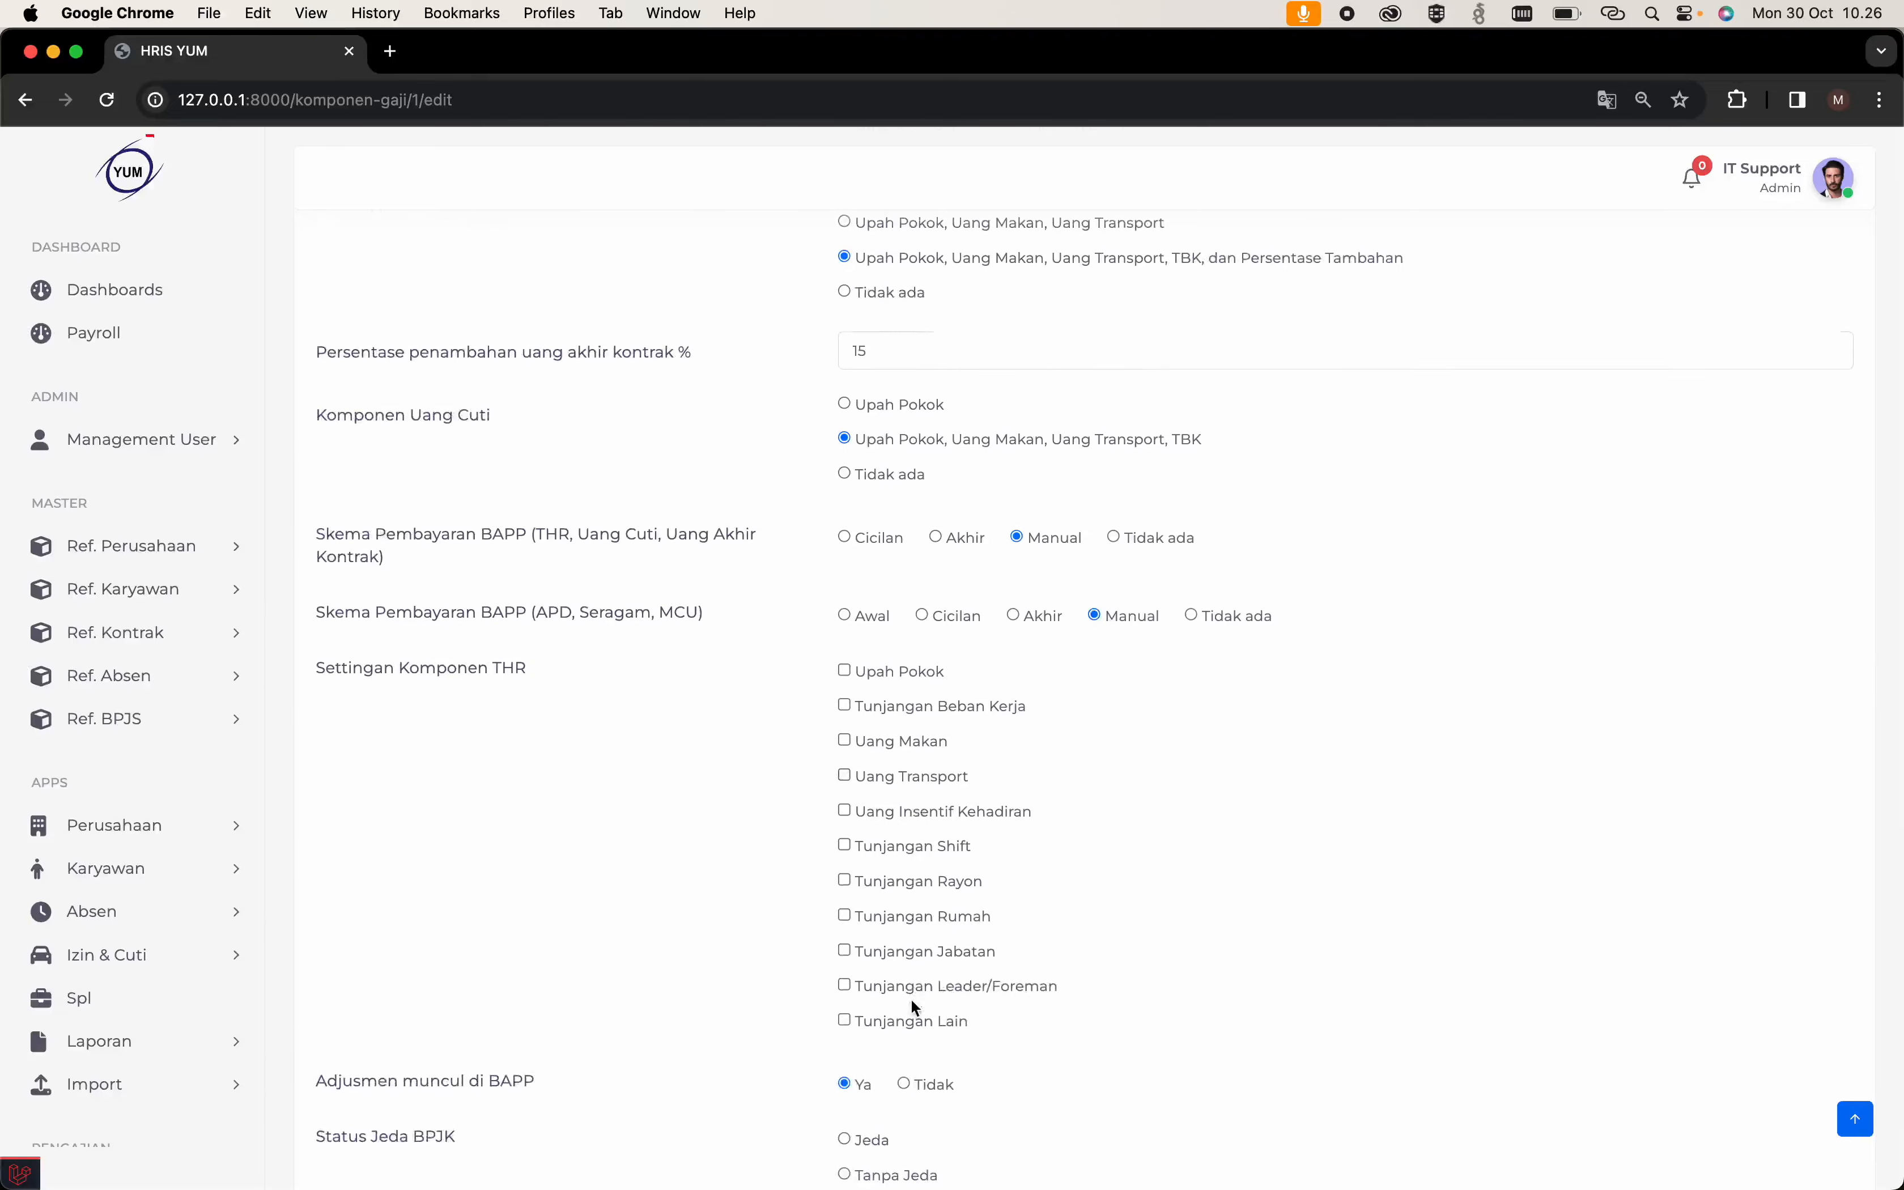
{"action": "left_click", "coordinate": [928, 671]}
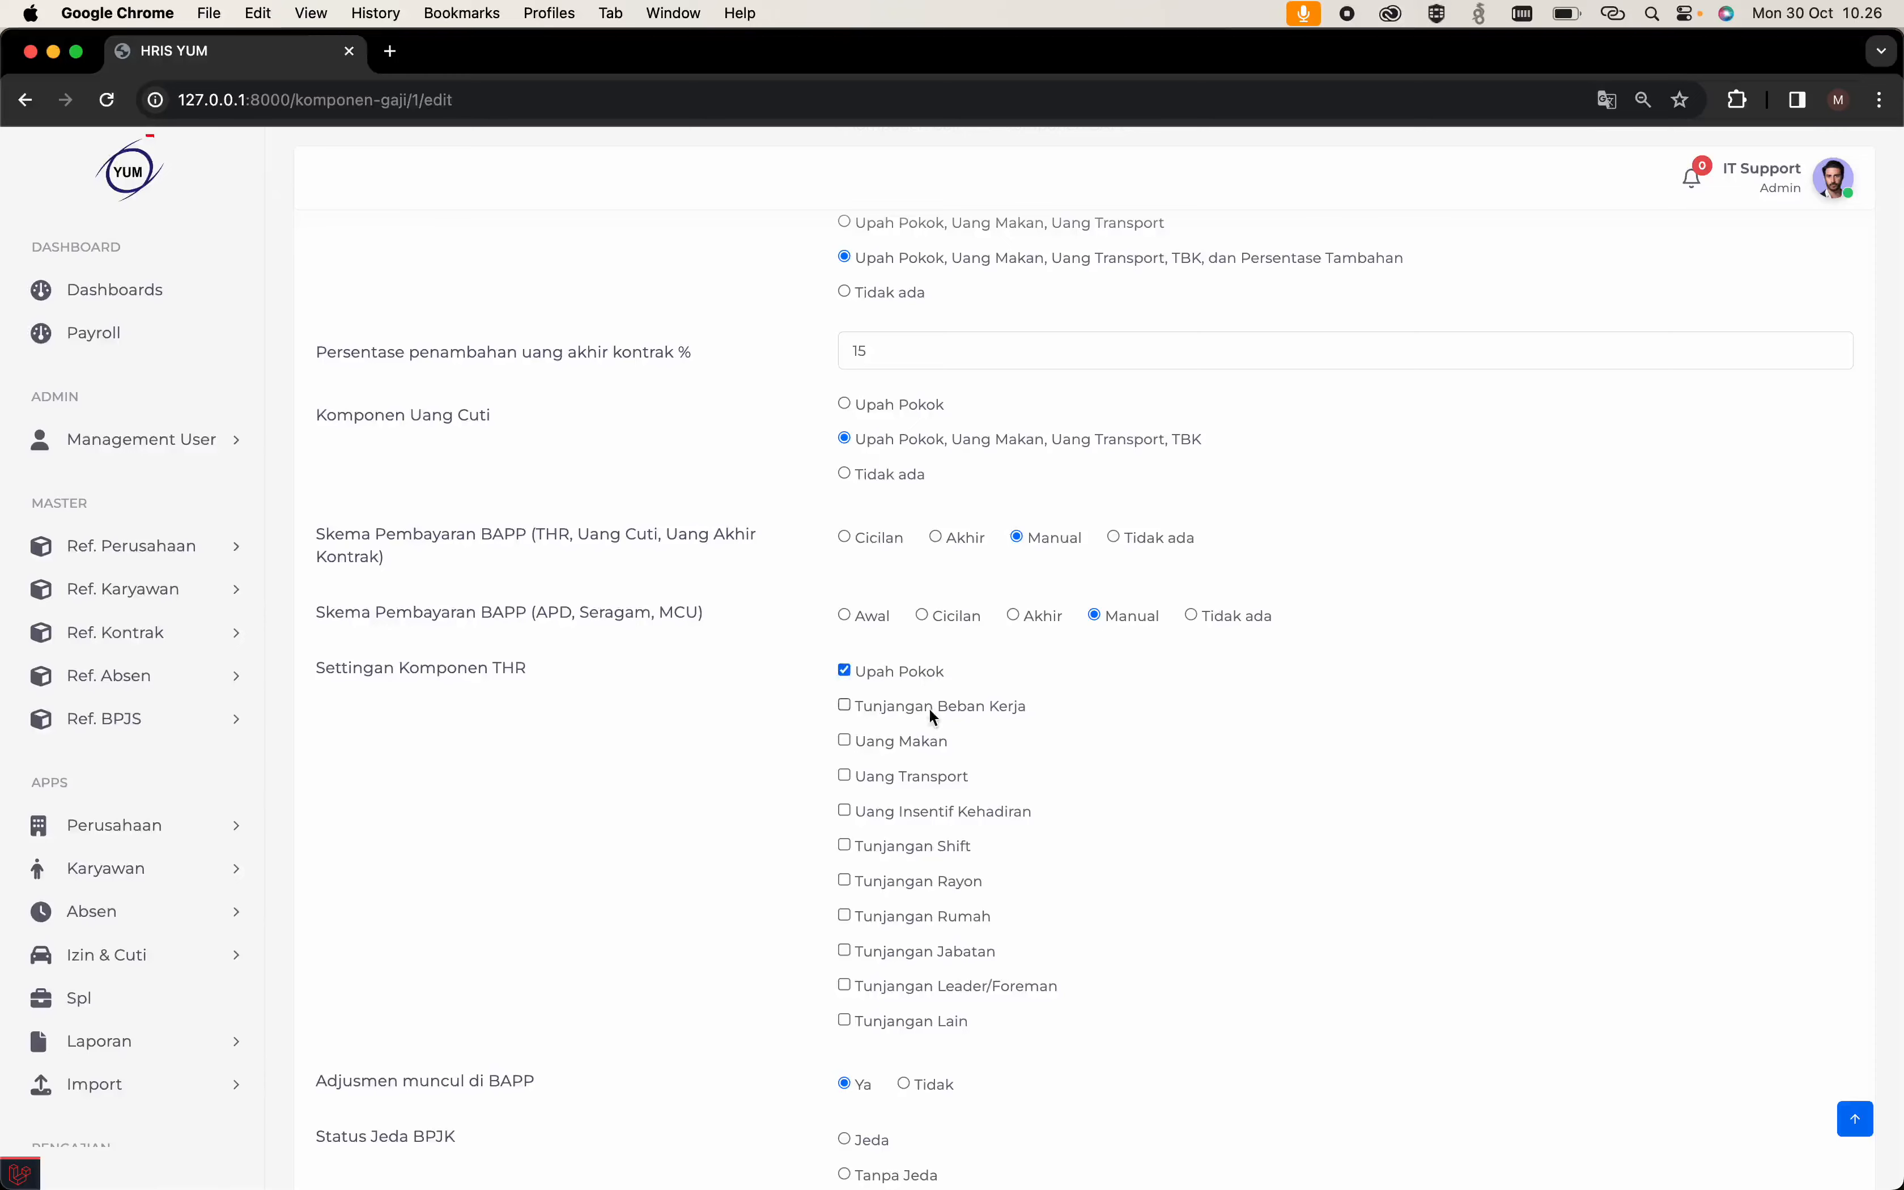
{"action": "left_click", "coordinate": [929, 707]}
{"action": "left_click", "coordinate": [928, 741]}
{"action": "left_click", "coordinate": [932, 776]}
{"action": "scroll", "coordinate": [927, 911], "scroll_direction": "down", "scroll_amount": 5}
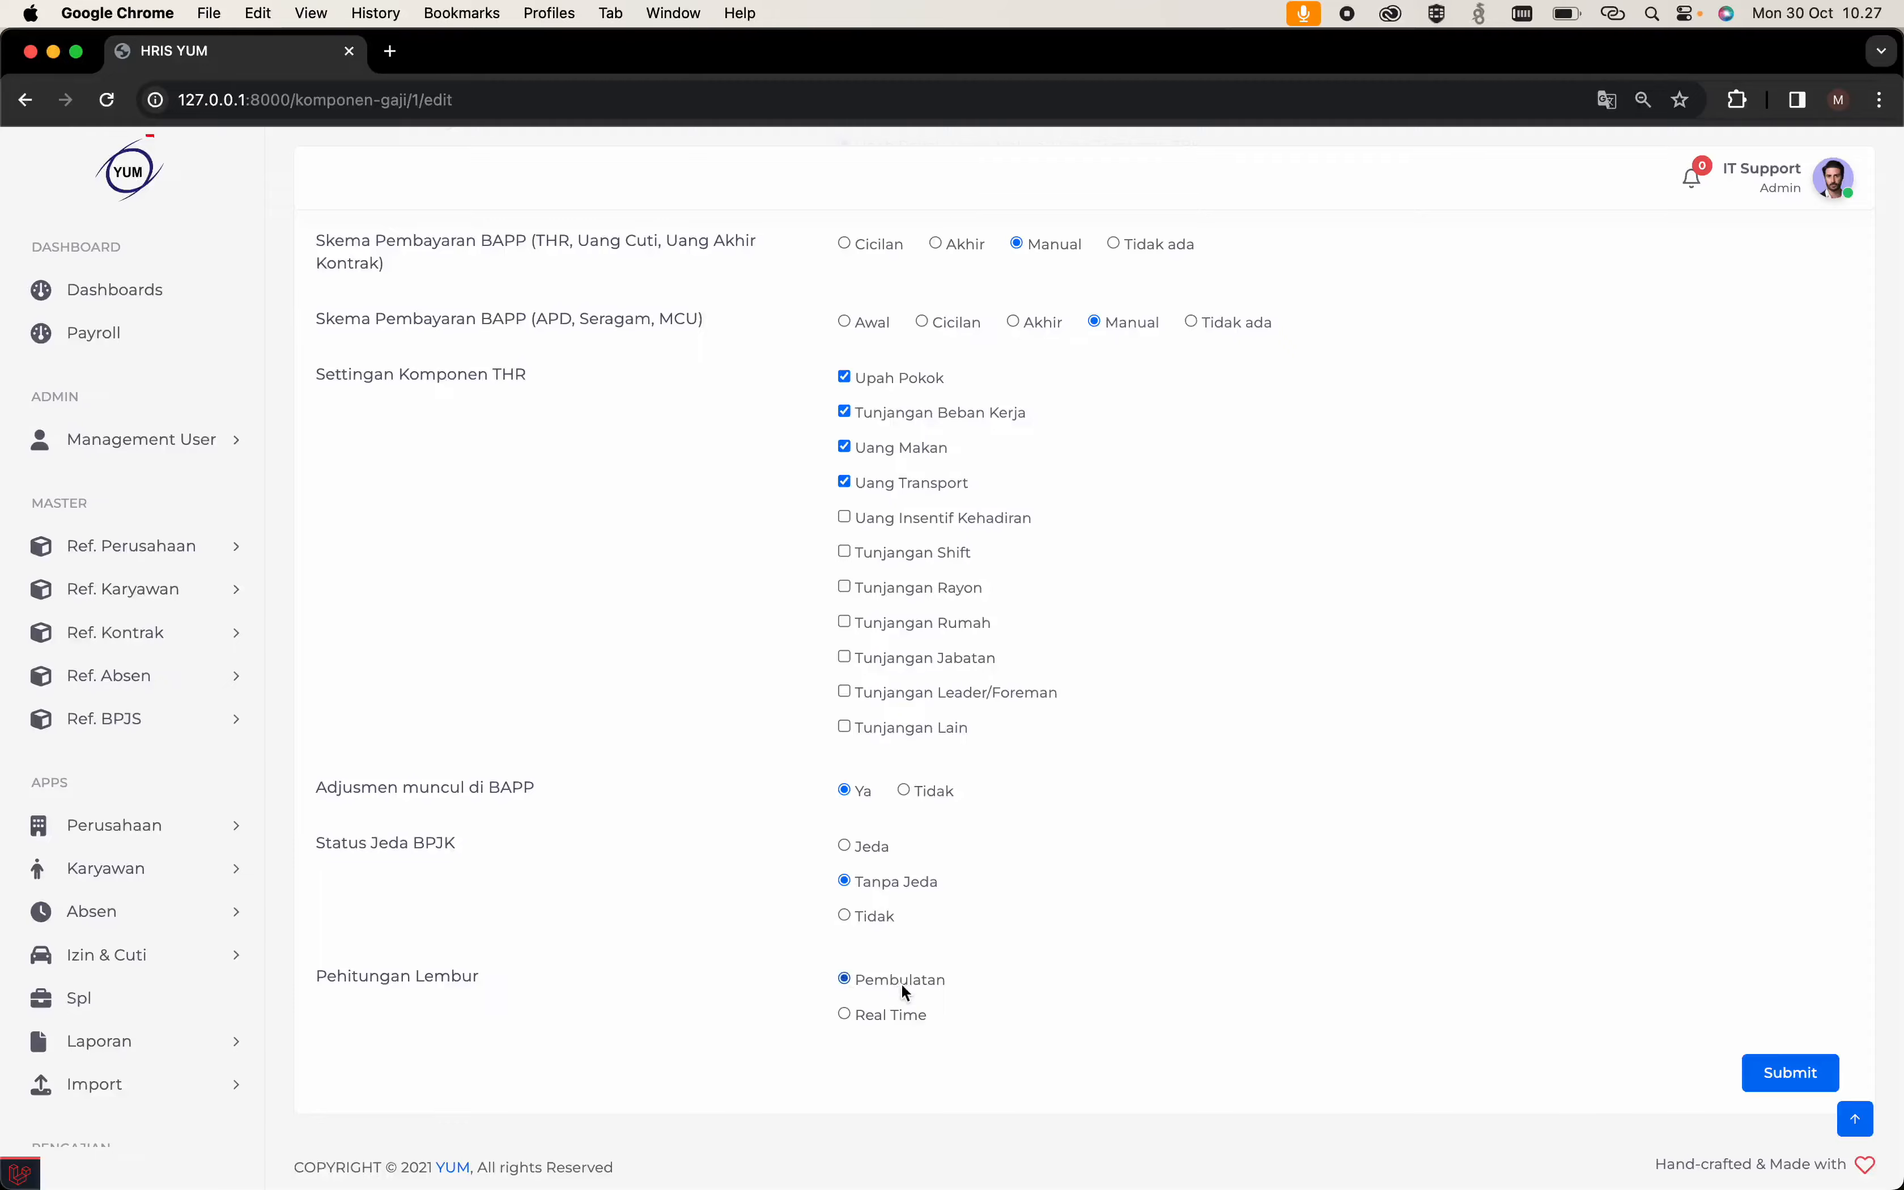
Review the company's payroll component form from start to end and submit it.
{"action": "scroll", "coordinate": [1375, 816], "scroll_direction": "up", "scroll_amount": 20}
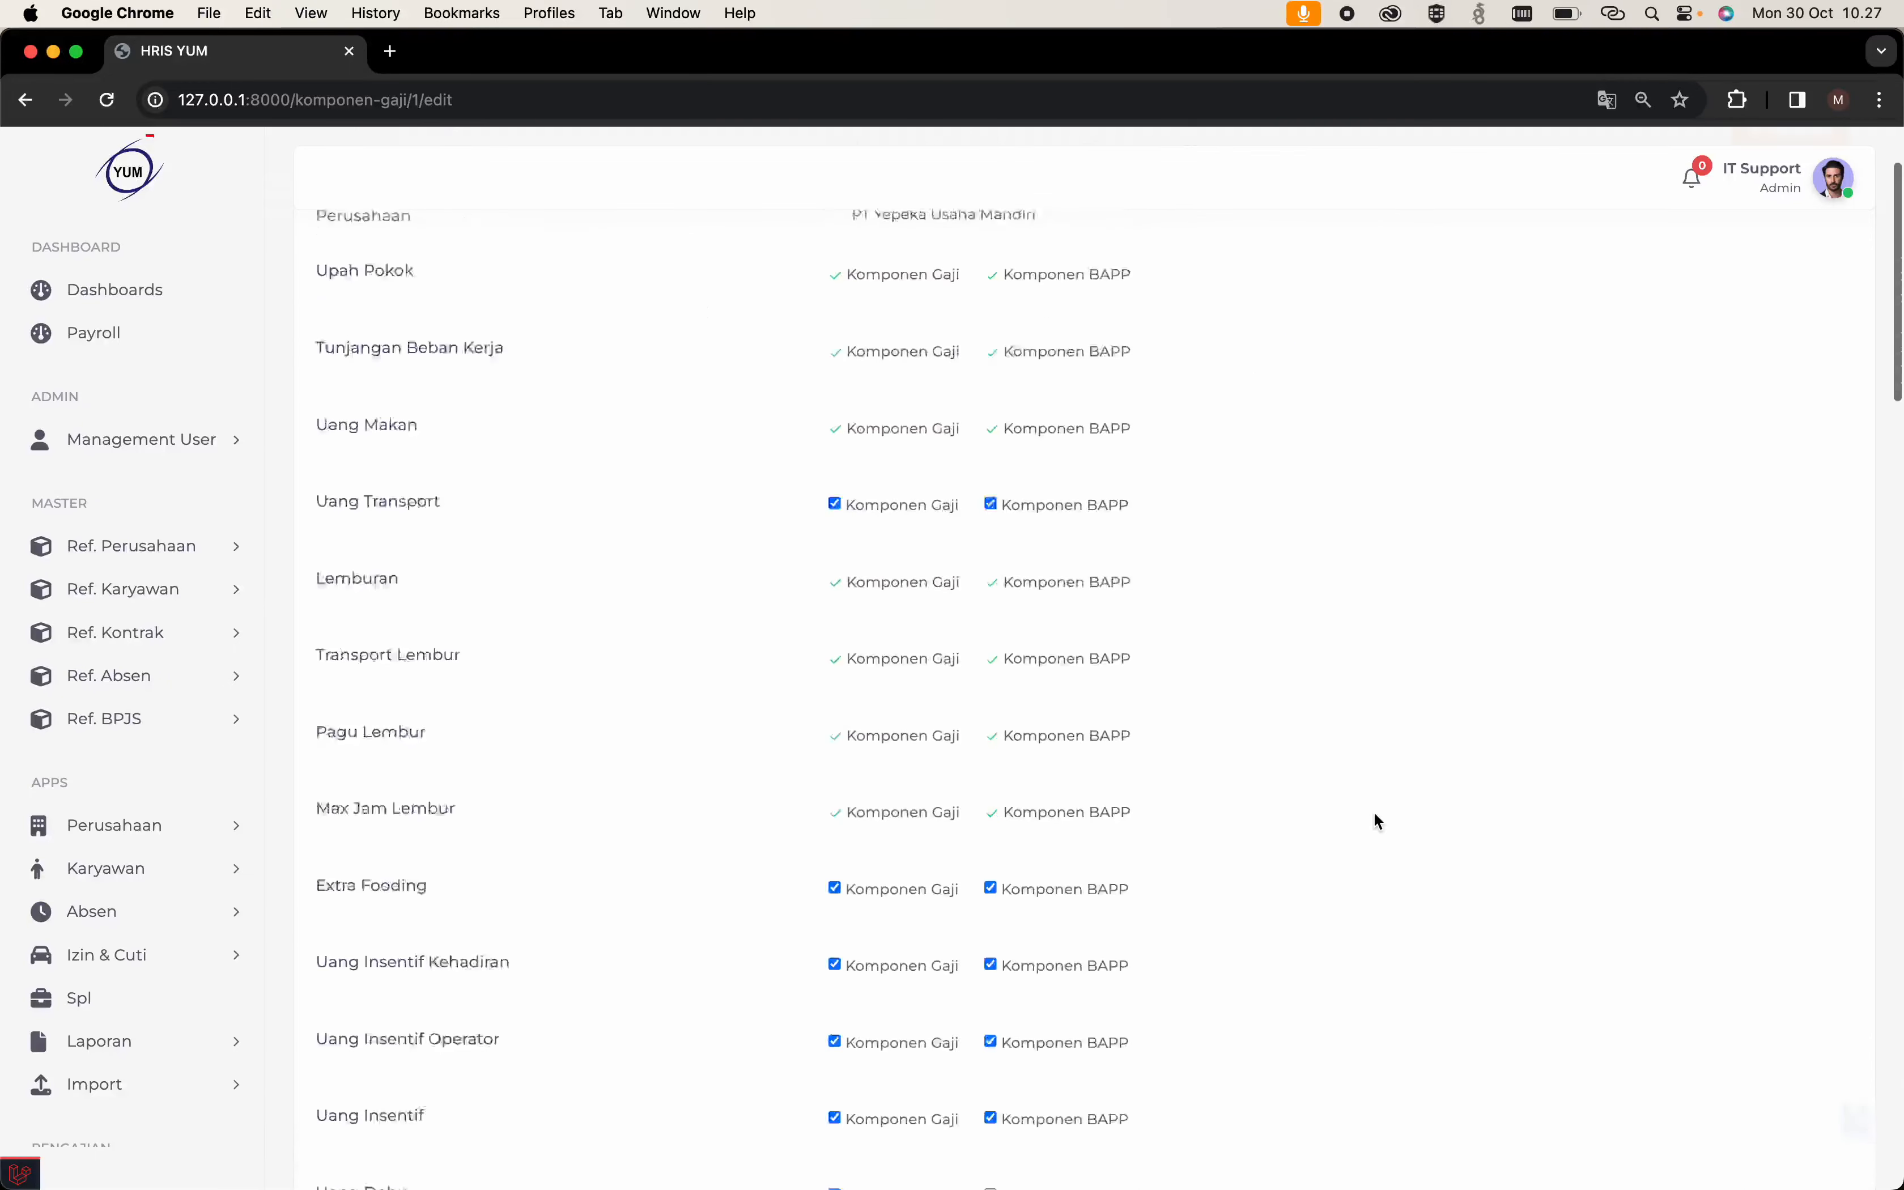
{"action": "scroll", "coordinate": [1375, 816], "scroll_direction": "down", "scroll_amount": 20}
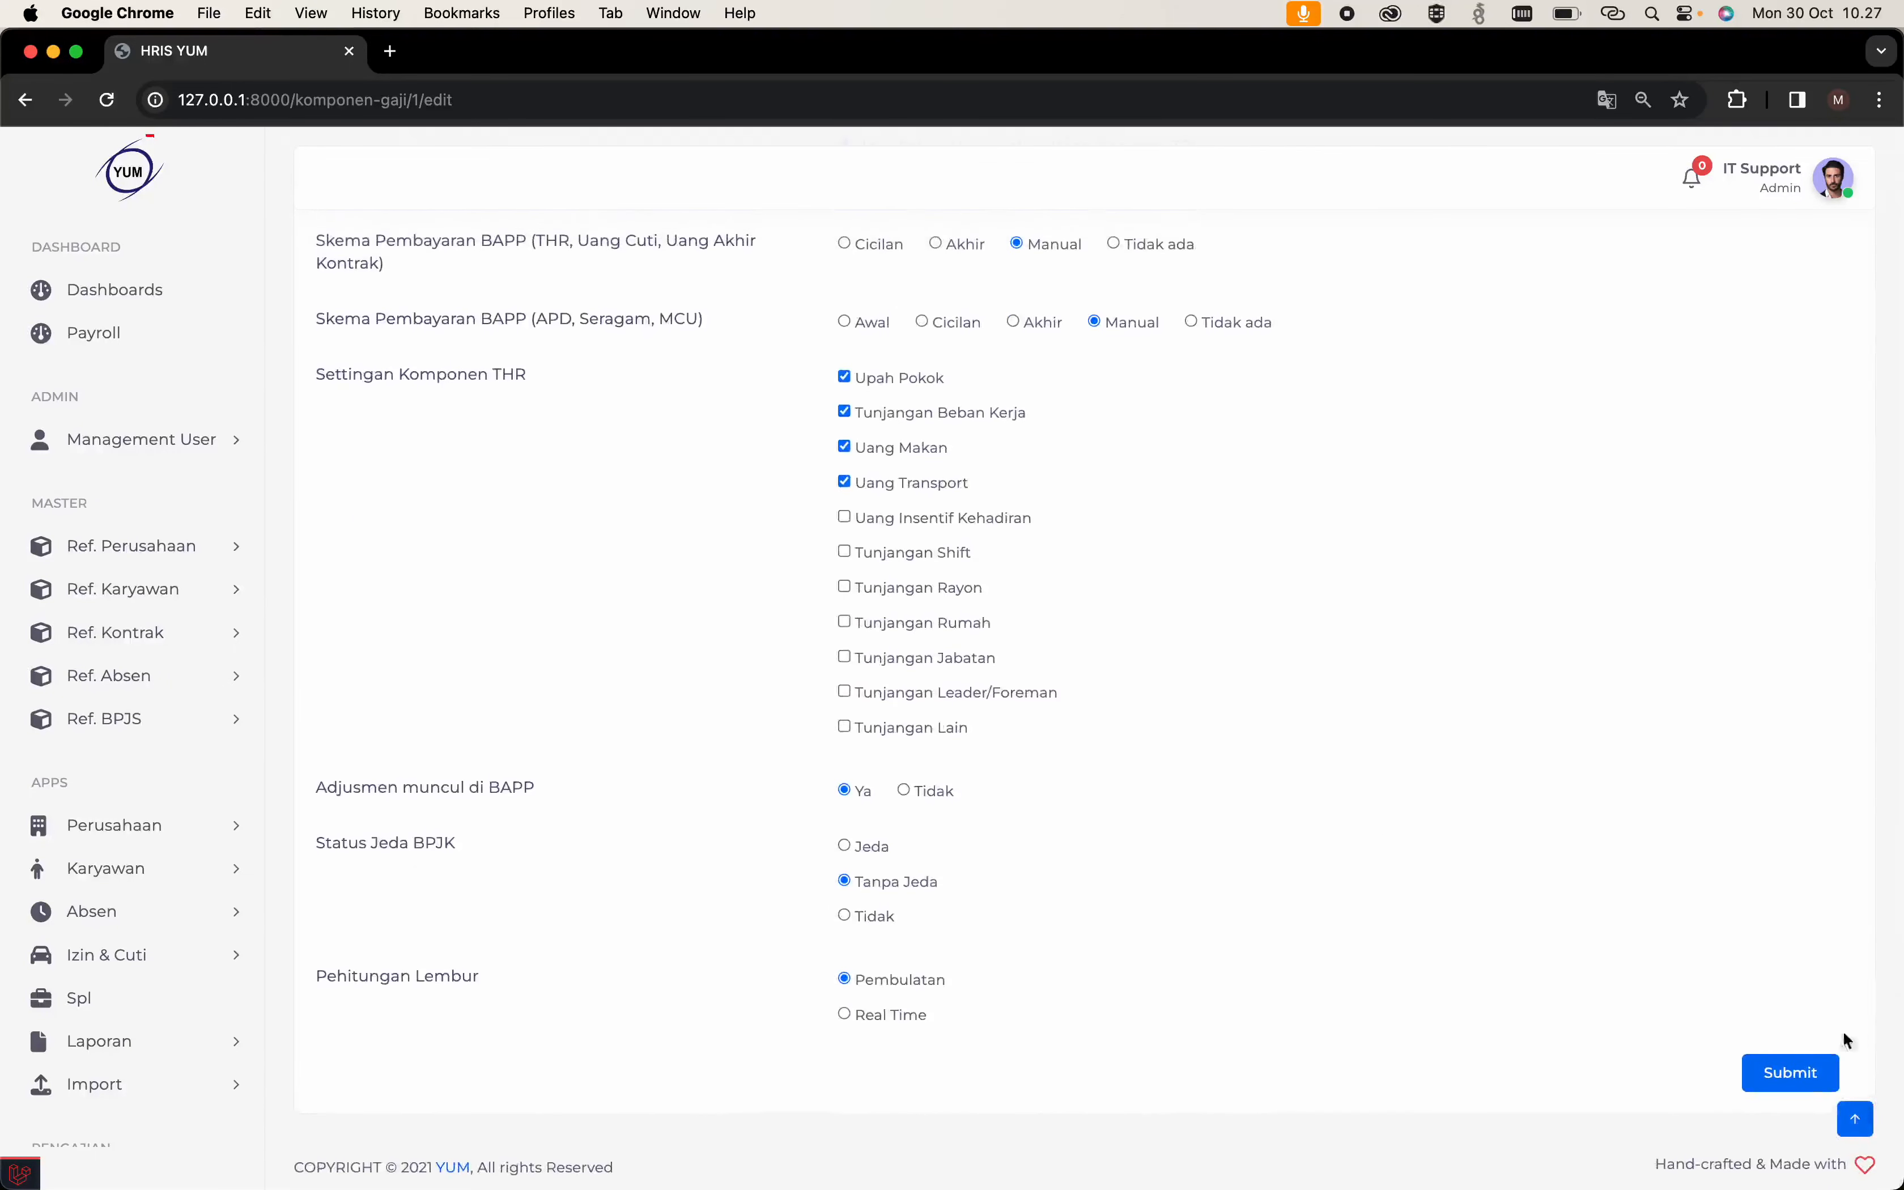
{"action": "left_click", "coordinate": [1795, 1083]}
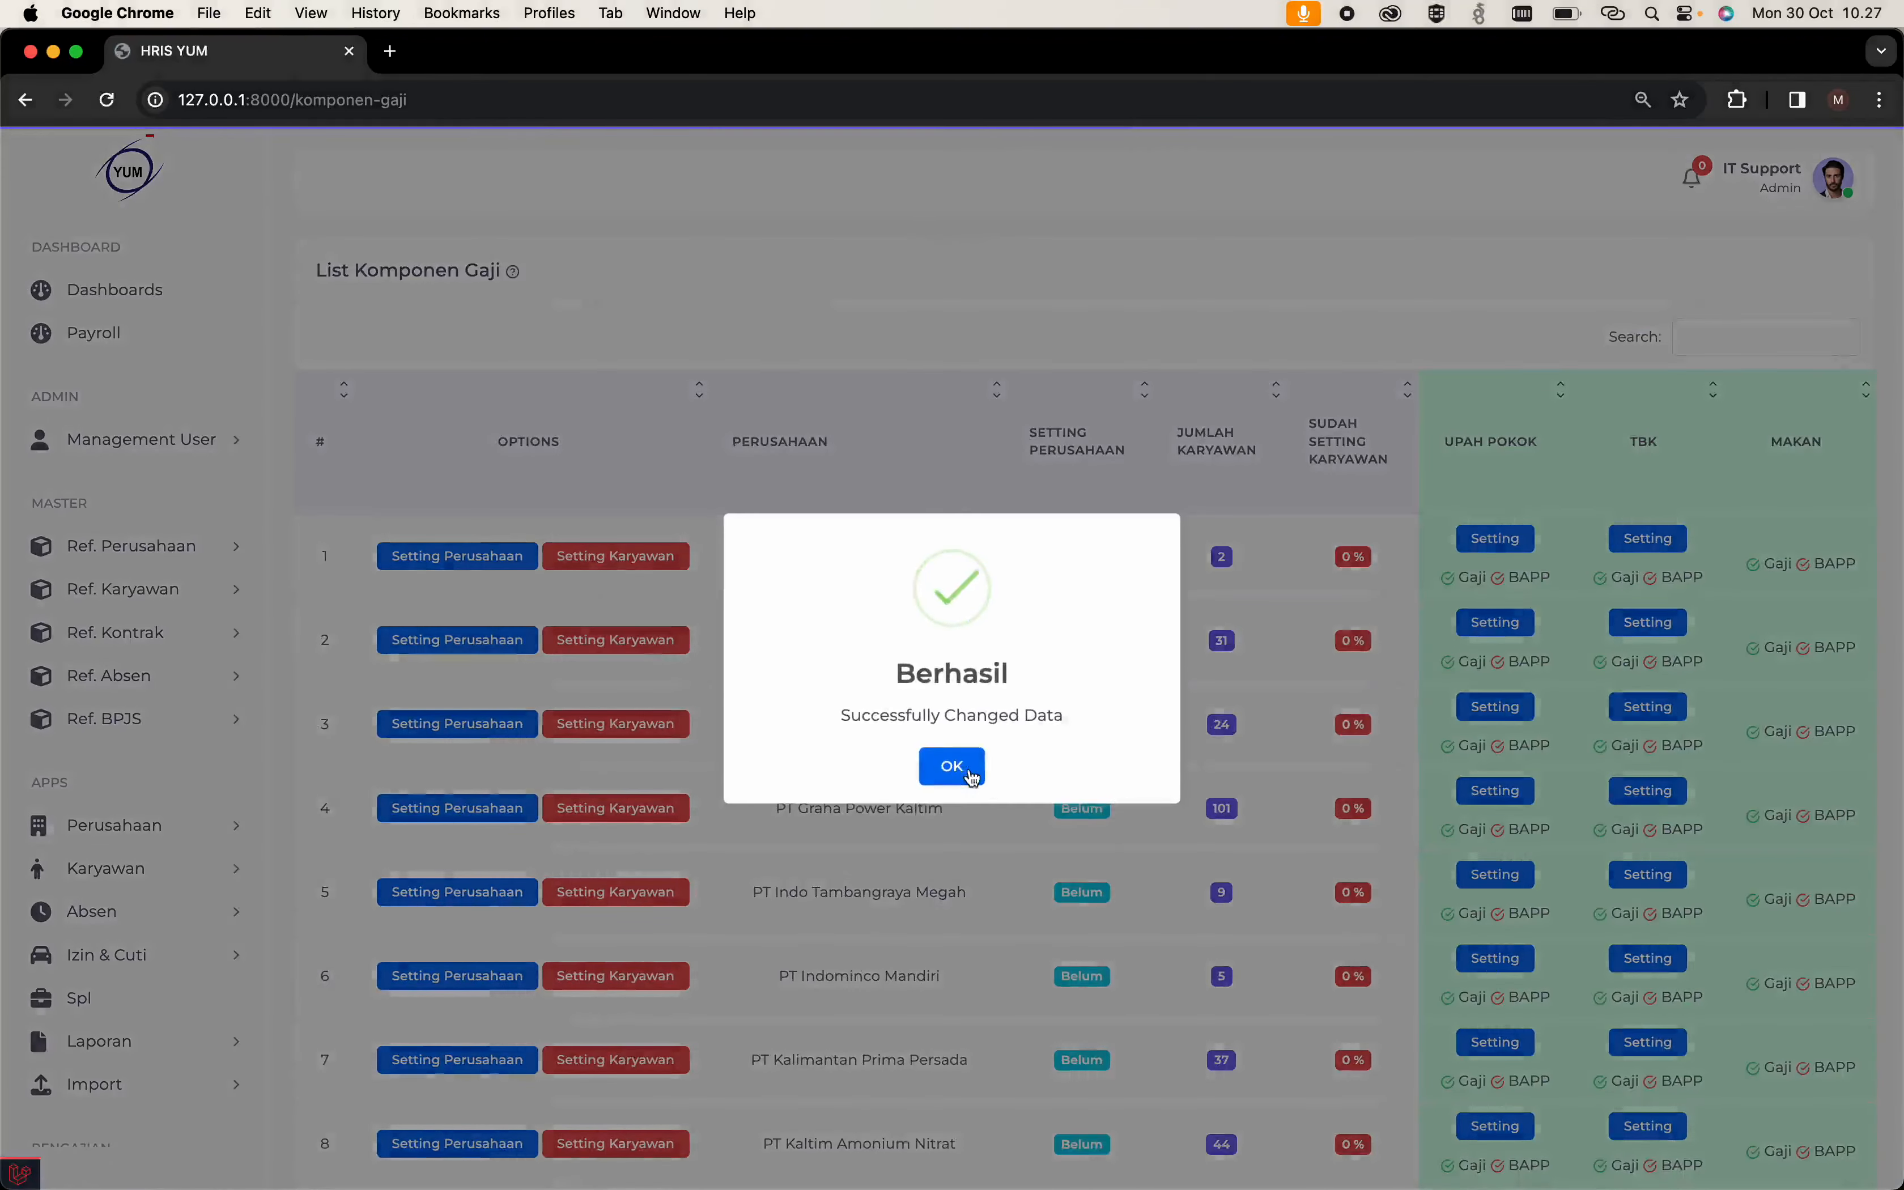
{"action": "left_click", "coordinate": [956, 775]}
Search the Komponen Gaji list for yepeka and open the employee settings of PT Yepeka Usaha Mandiri.
{"action": "left_click", "coordinate": [1730, 336]}
{"action": "type", "text": "yepeka"}
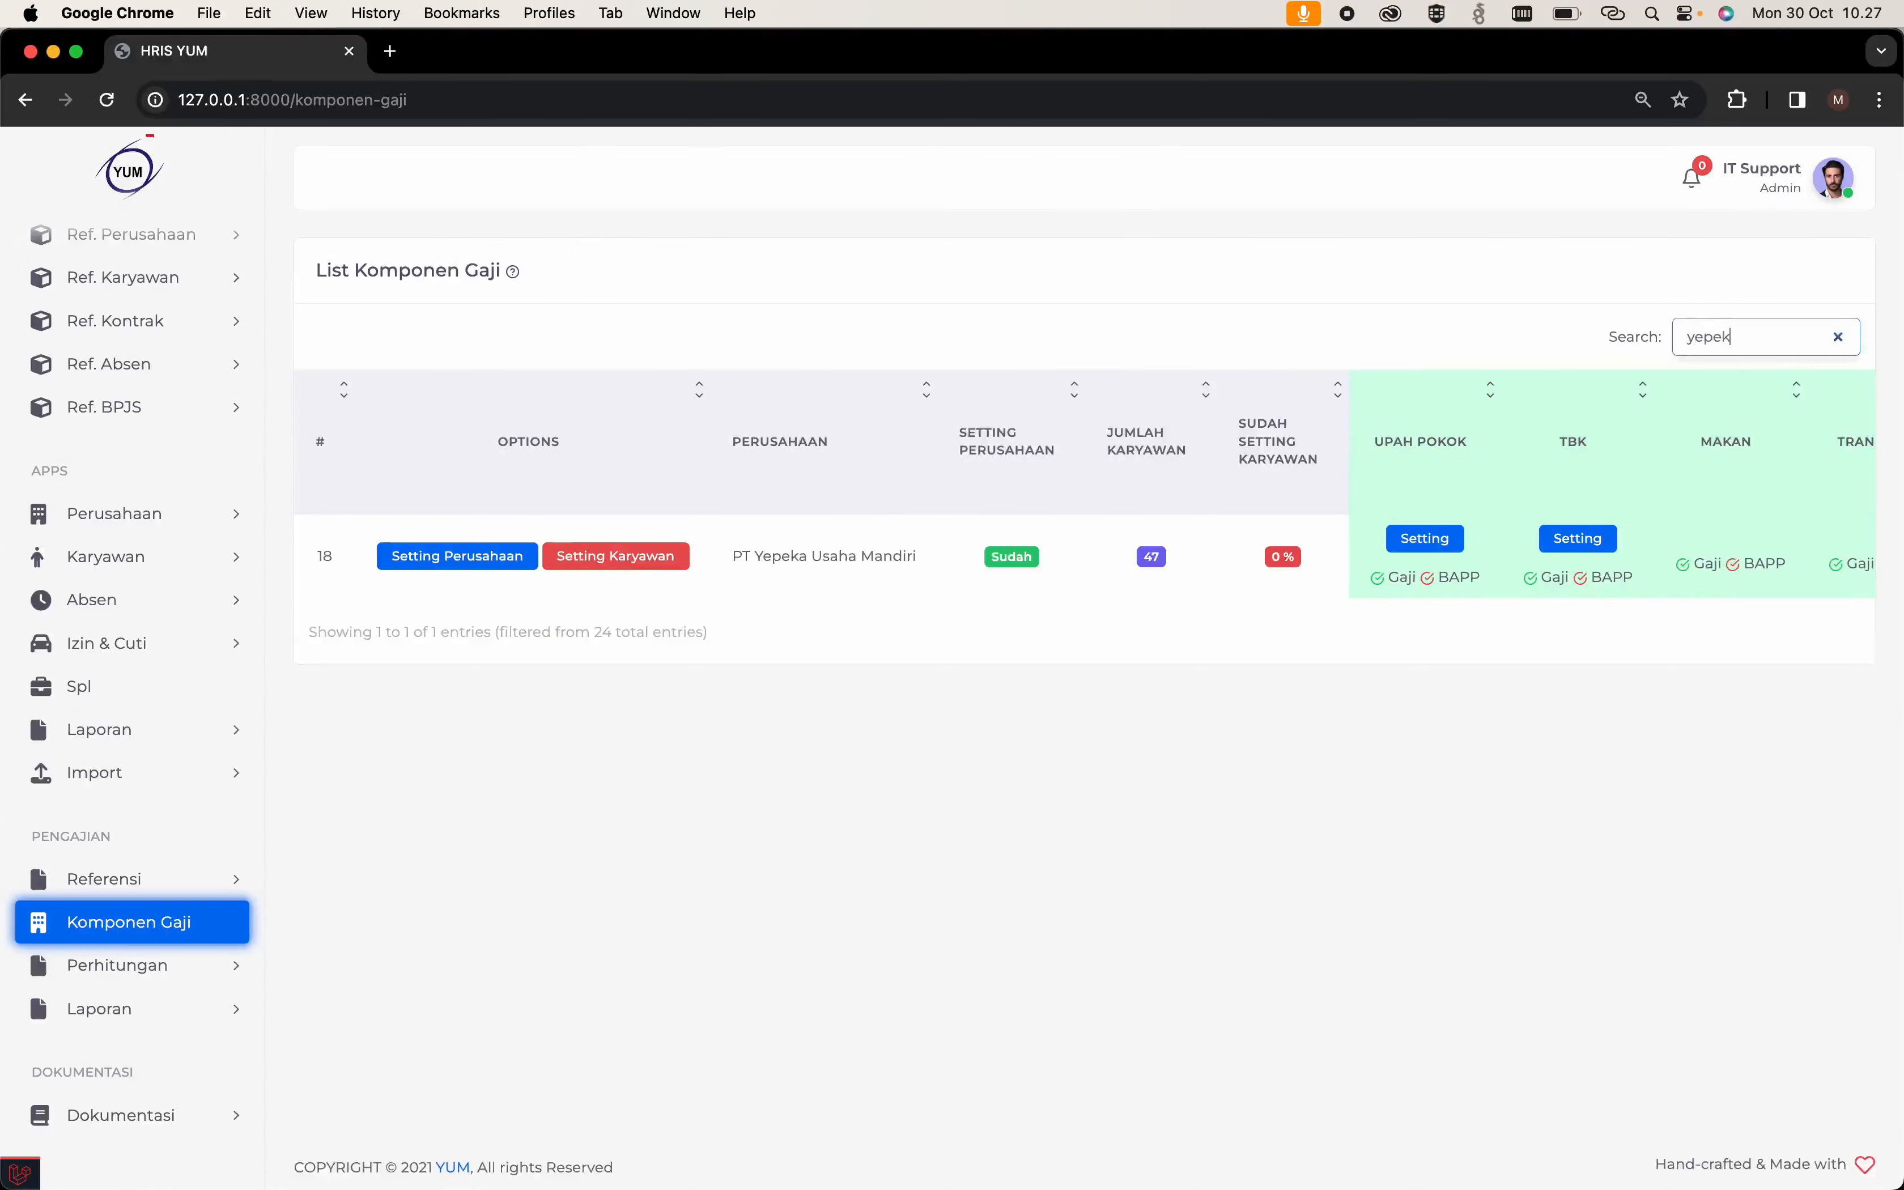
{"action": "left_click", "coordinate": [650, 563]}
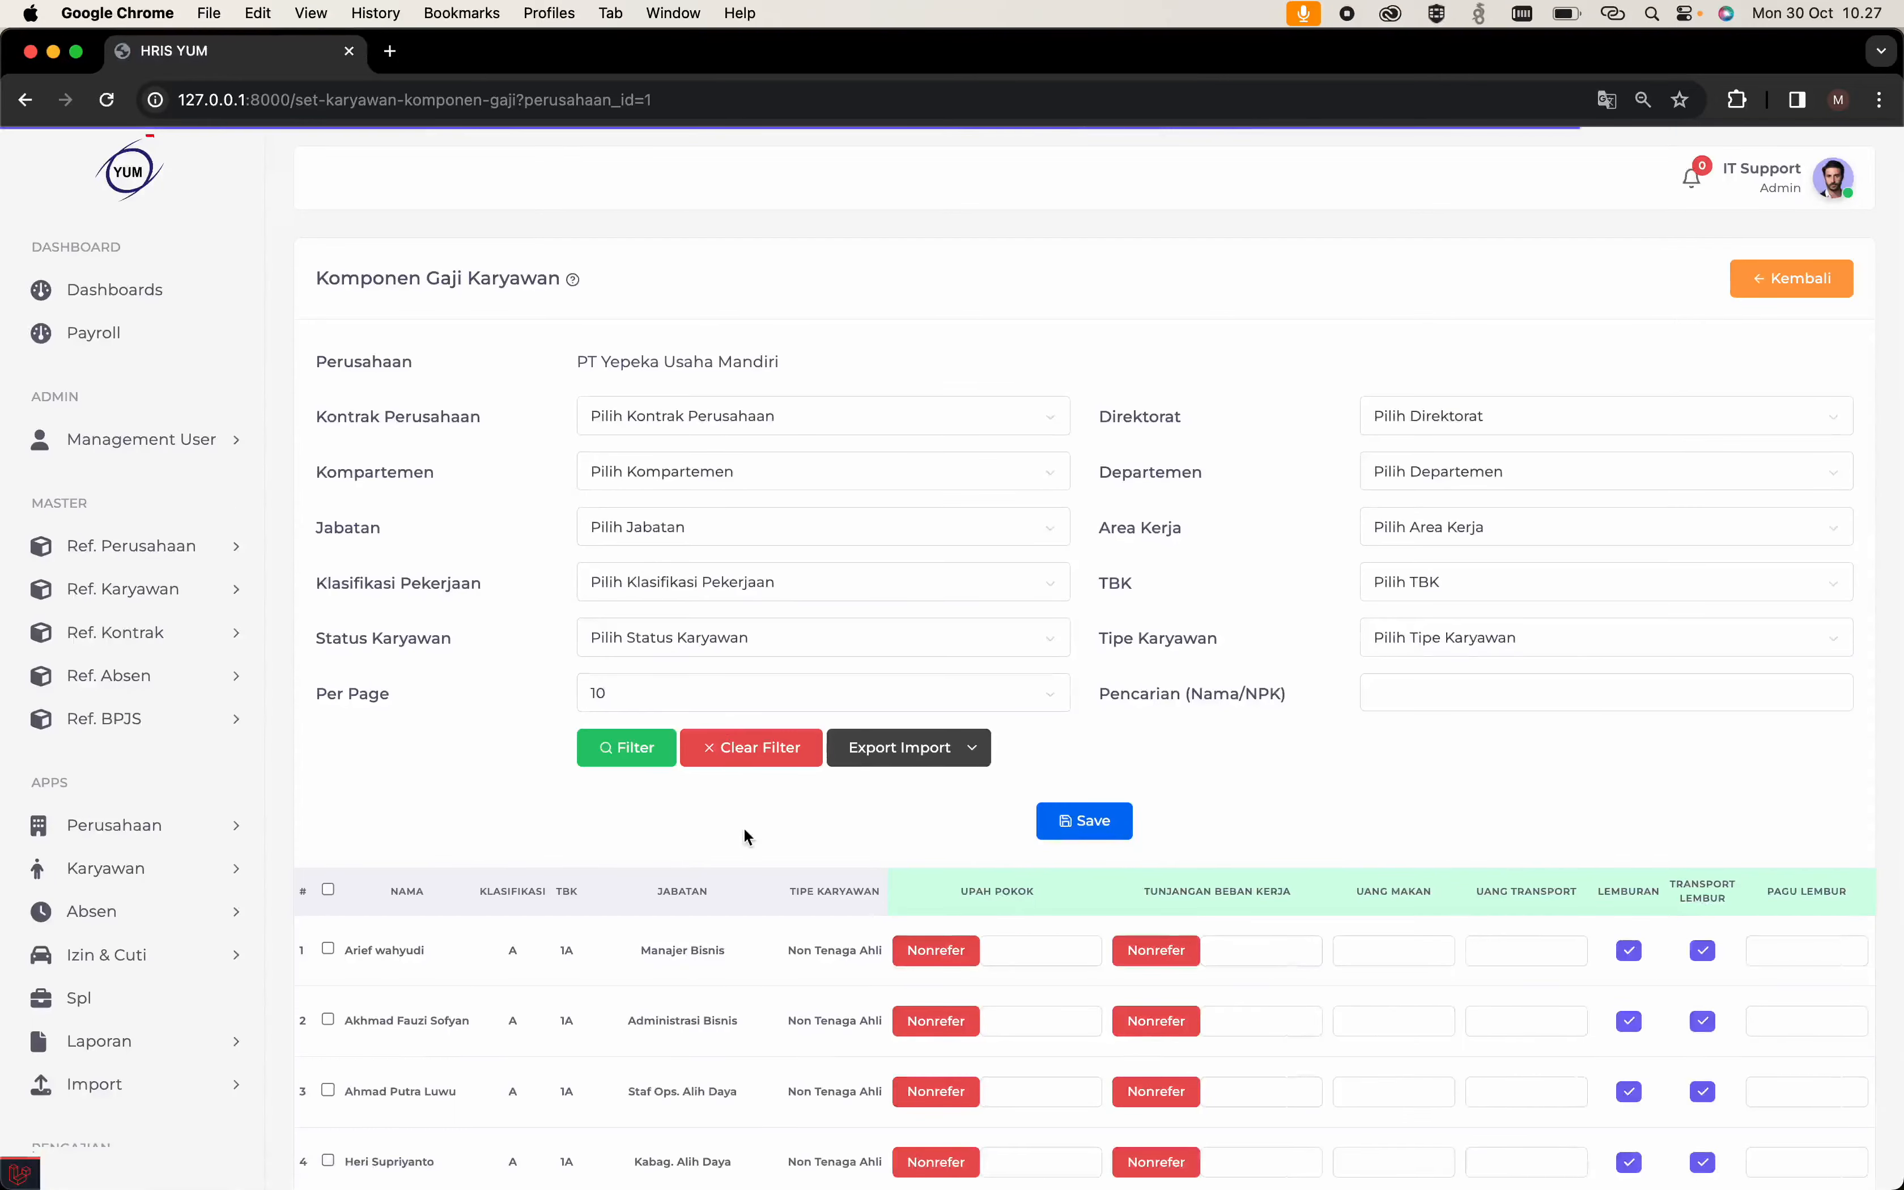
Look over the employee component table and filter it to show 50 employees per page.
{"action": "scroll", "coordinate": [743, 828], "scroll_direction": "down", "scroll_amount": 5}
{"action": "scroll", "coordinate": [747, 838], "scroll_direction": "down", "scroll_amount": 2}
{"action": "scroll", "coordinate": [936, 803], "scroll_direction": "right", "scroll_amount": 20}
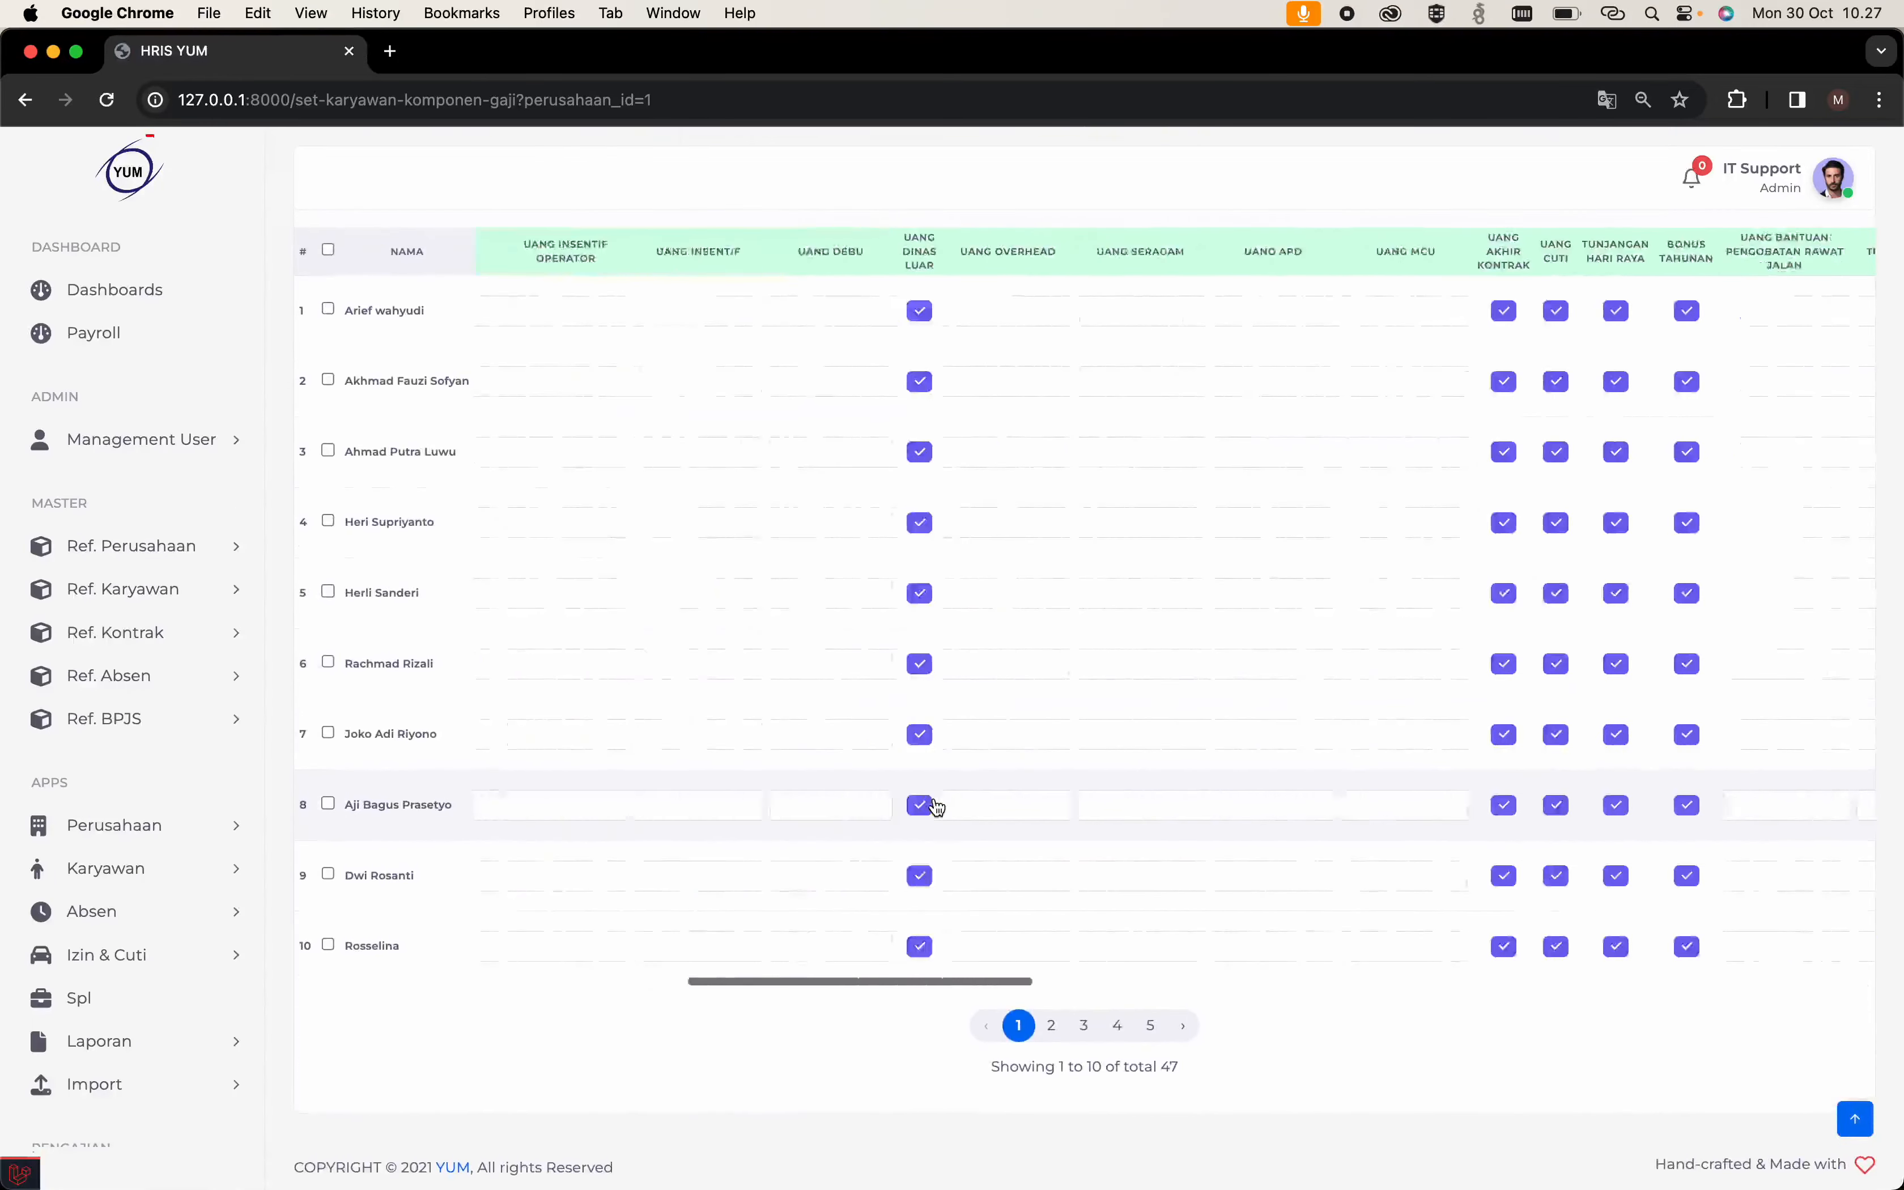
{"action": "scroll", "coordinate": [935, 799], "scroll_direction": "left", "scroll_amount": 20}
{"action": "scroll", "coordinate": [935, 799], "scroll_direction": "up", "scroll_amount": 5}
{"action": "scroll", "coordinate": [934, 819], "scroll_direction": "down", "scroll_amount": 5}
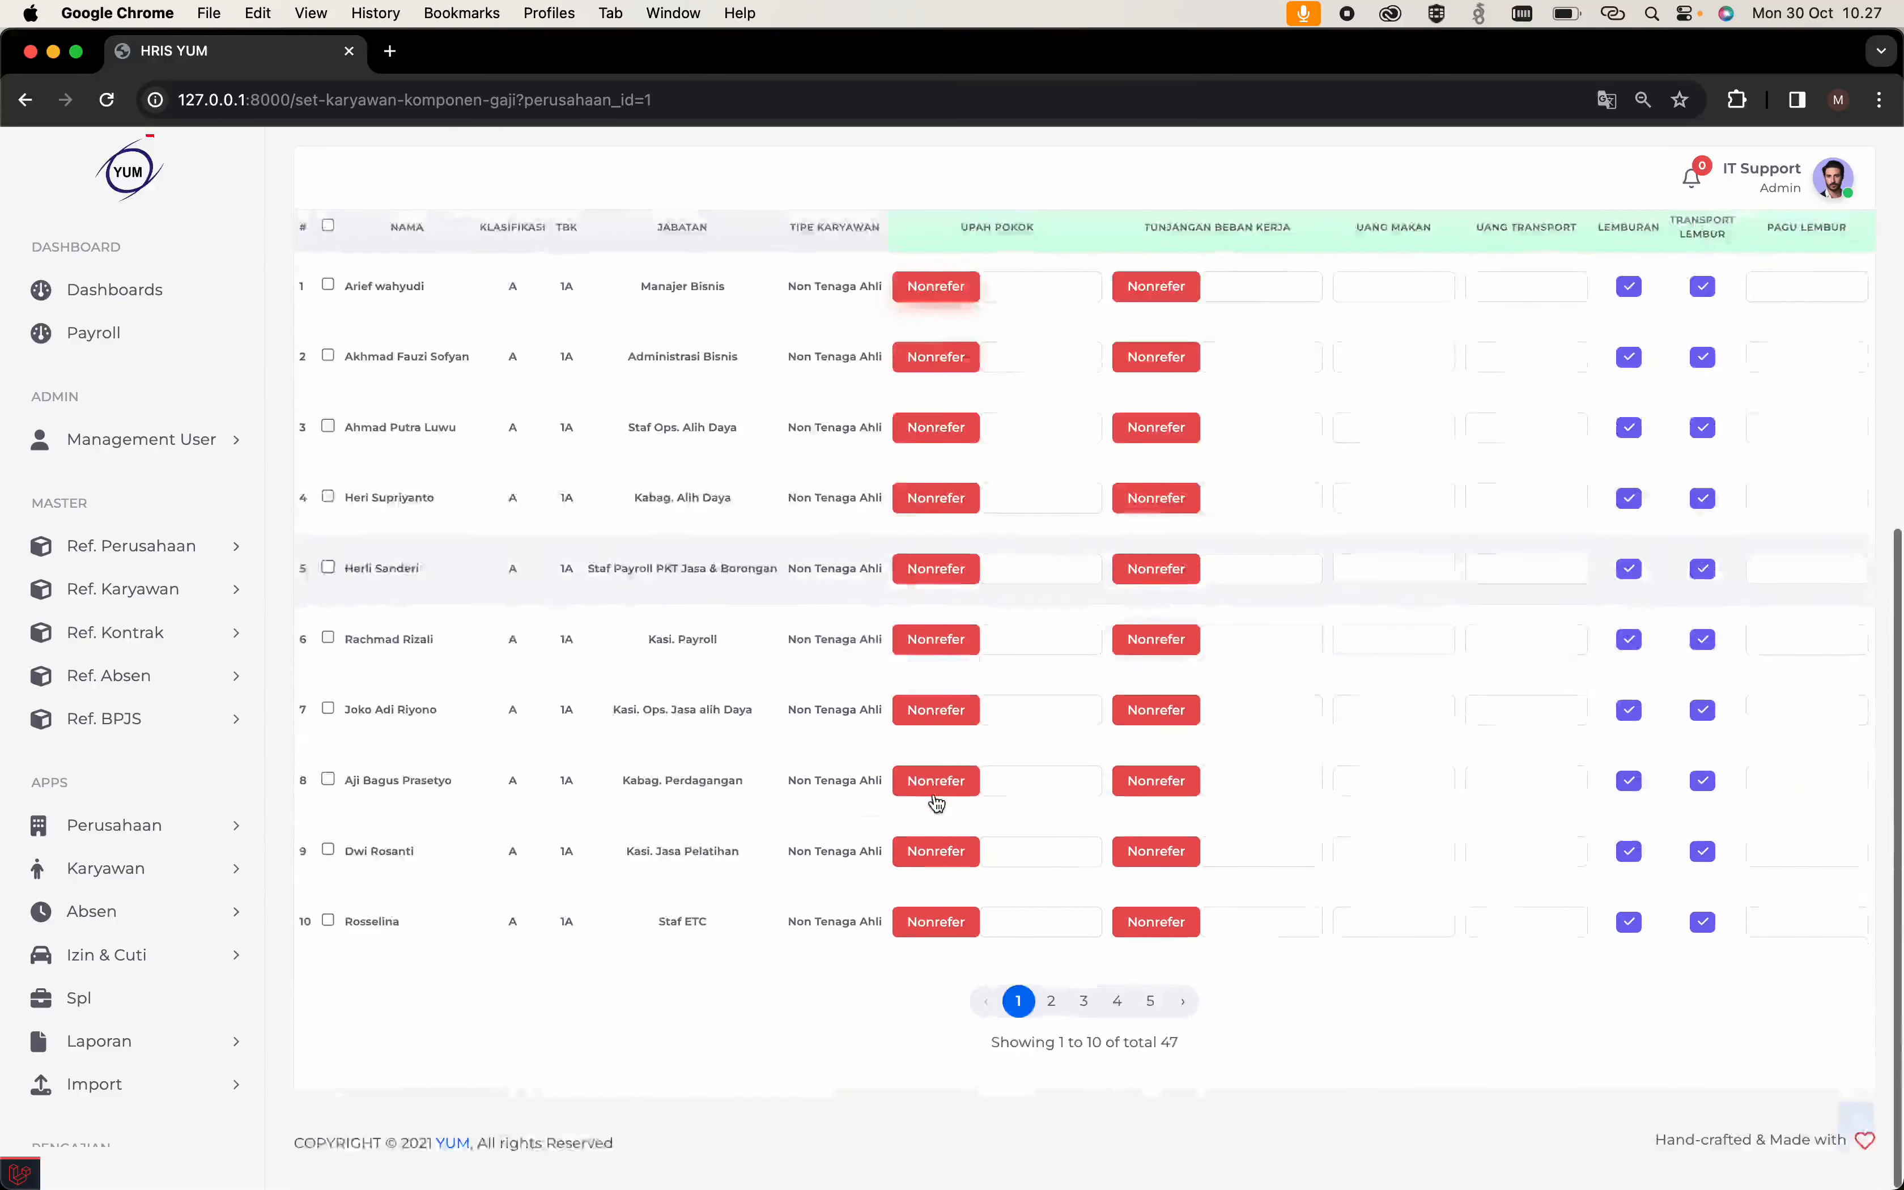
{"action": "scroll", "coordinate": [935, 803], "scroll_direction": "up", "scroll_amount": 5}
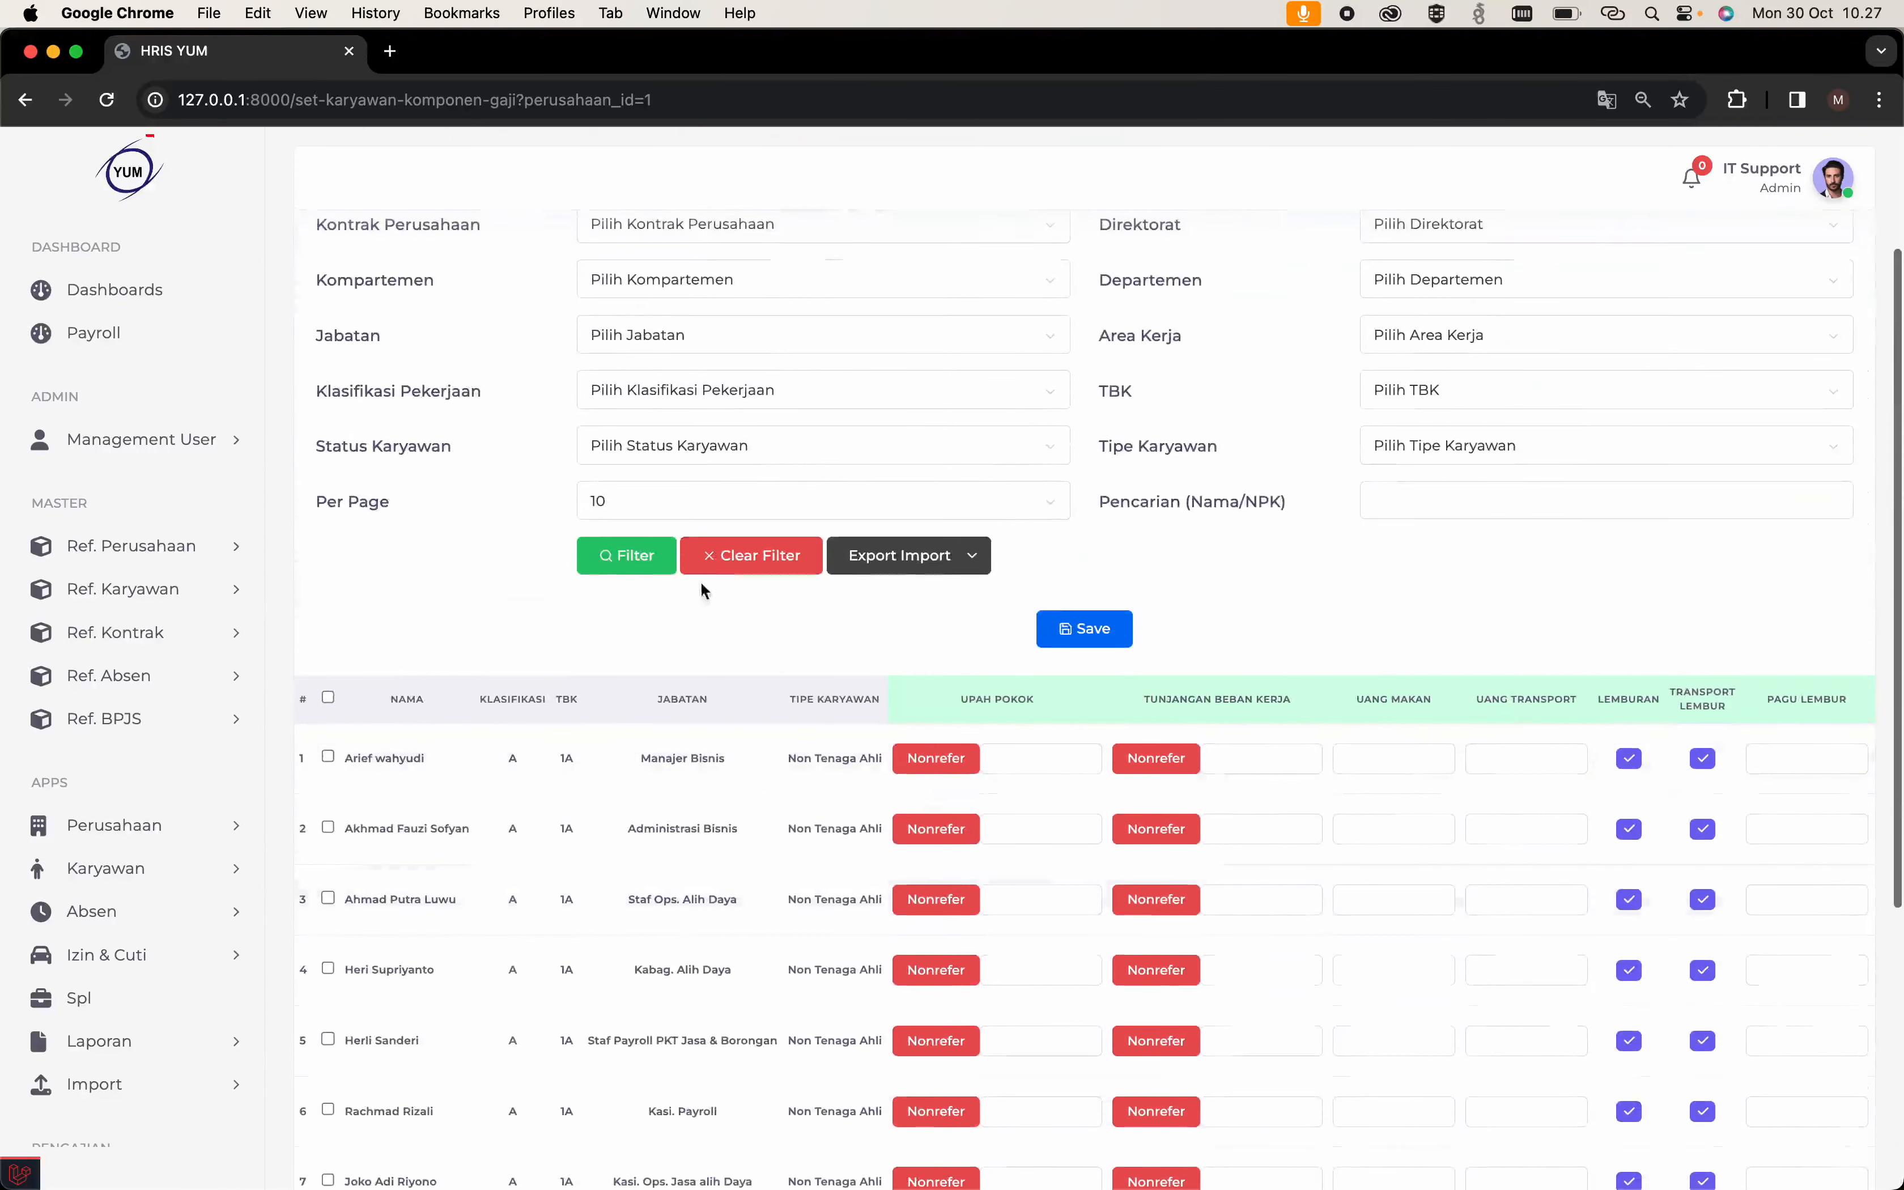
{"action": "left_click", "coordinate": [653, 510]}
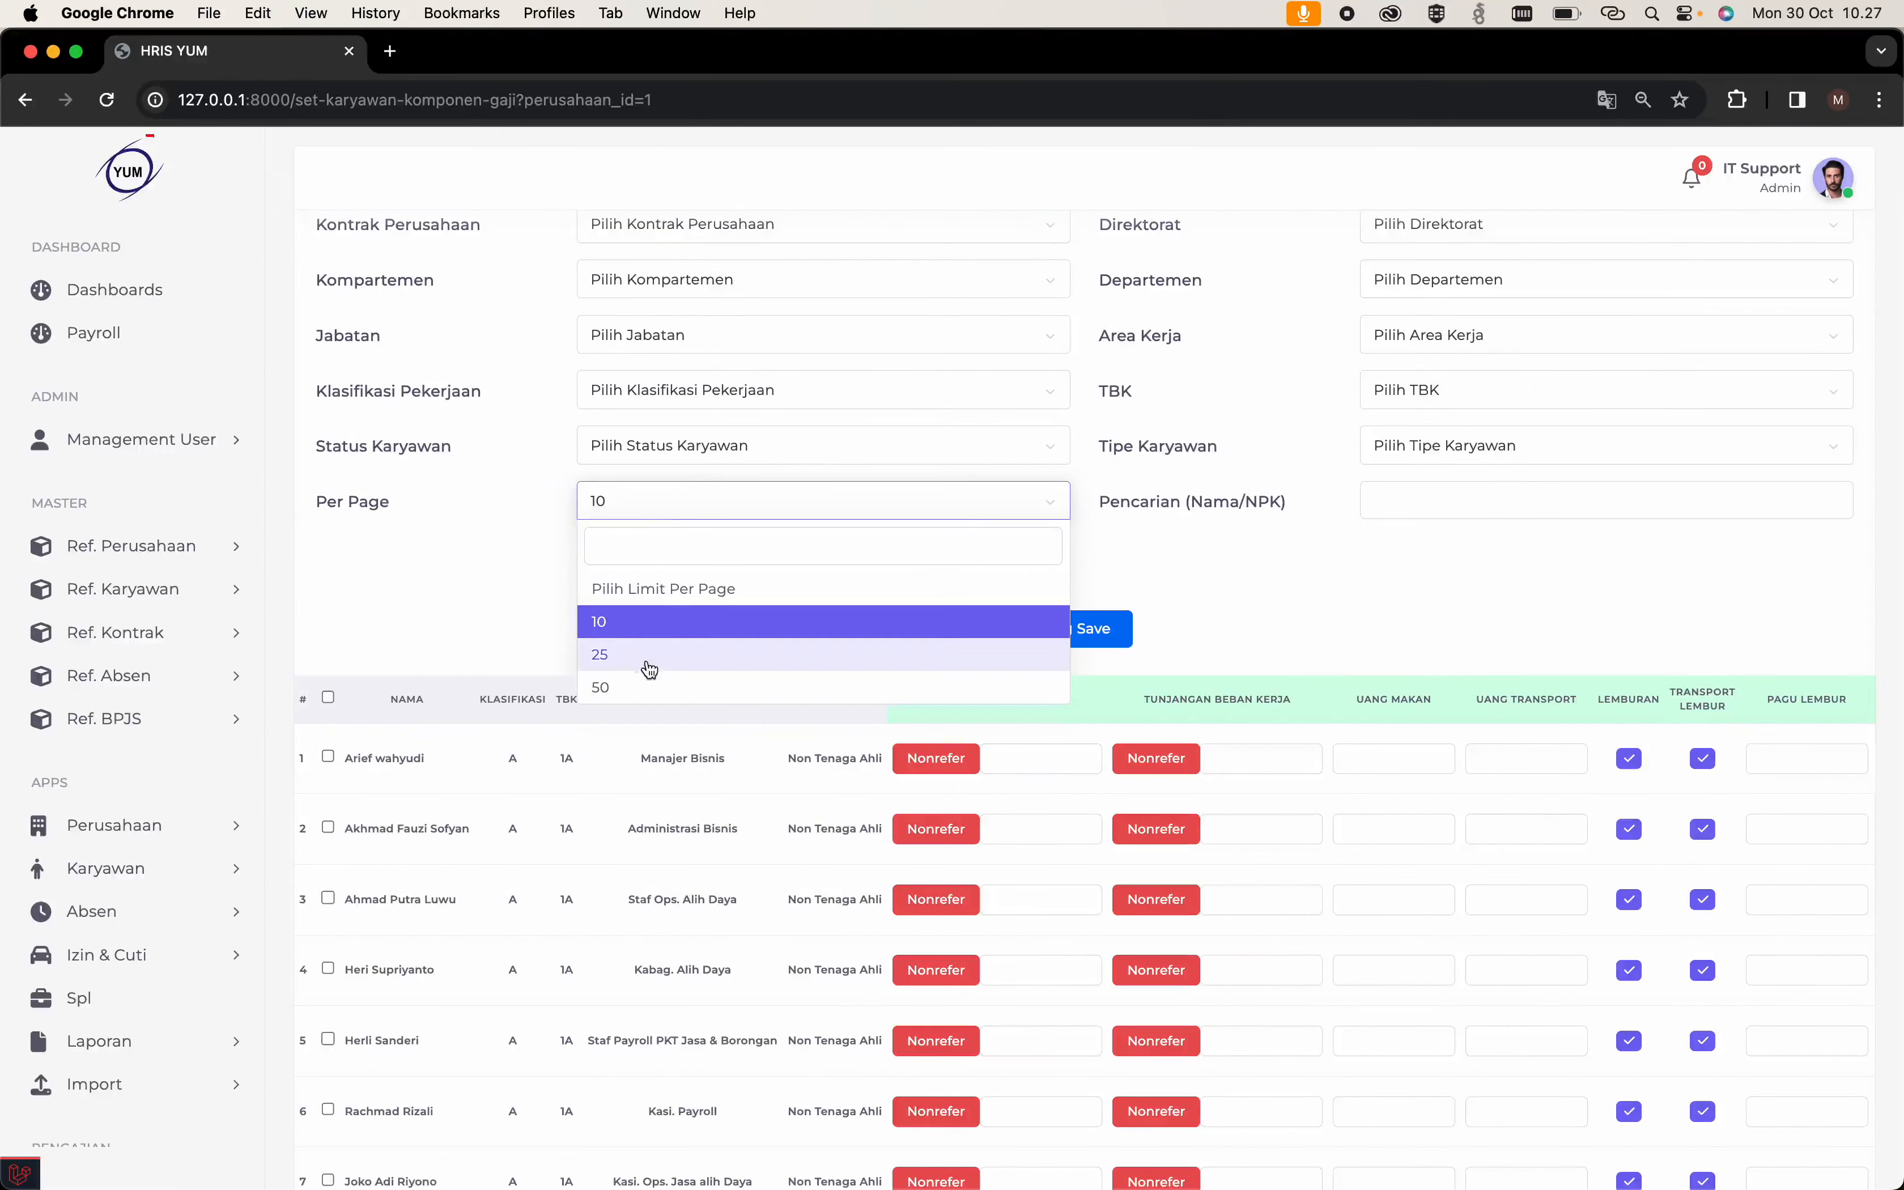
{"action": "left_click", "coordinate": [649, 687]}
{"action": "left_click", "coordinate": [619, 559]}
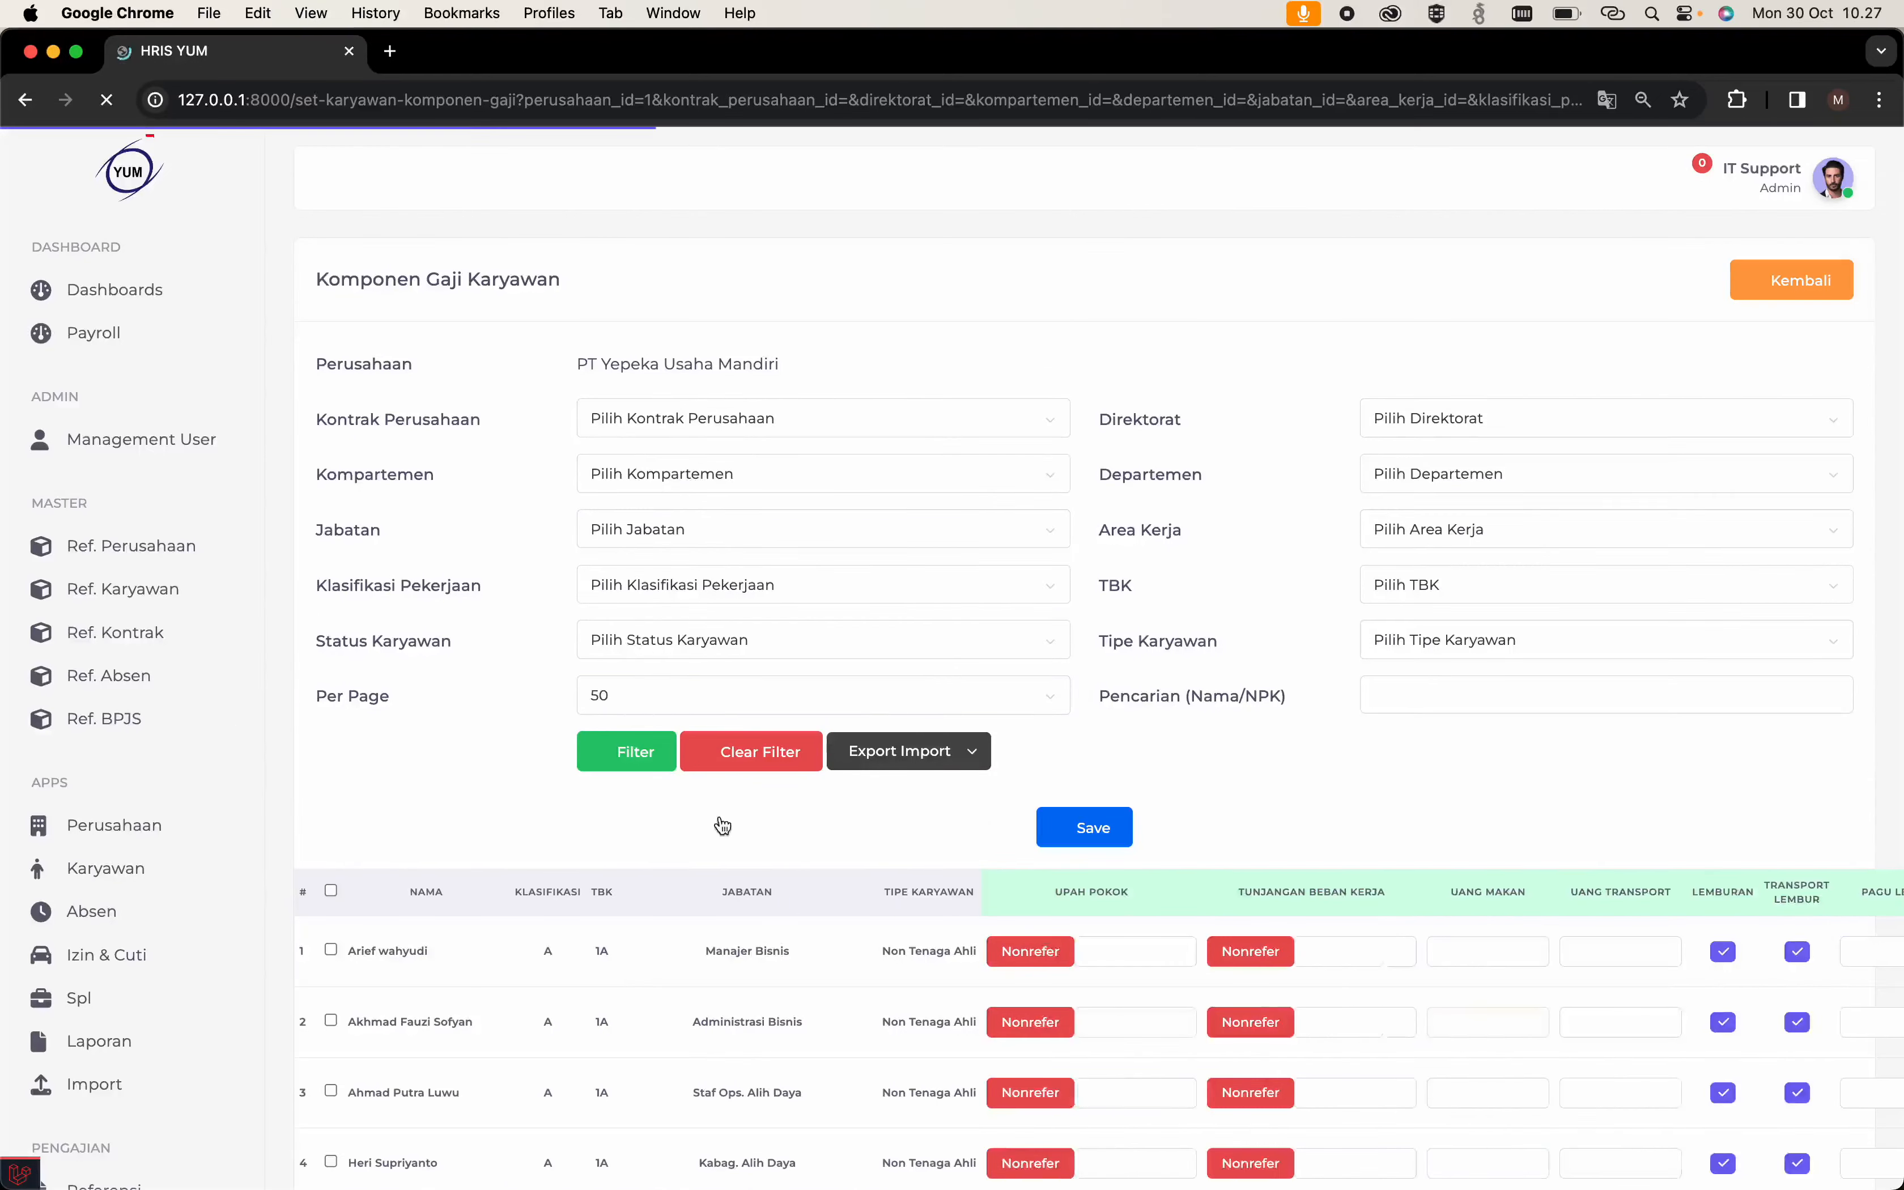
Examine the employee rows and their component columns, including deductions, taxes, BAPP payment schemes, THR components, end-of-contract pay and leave pay.
{"action": "scroll", "coordinate": [723, 824], "scroll_direction": "down", "scroll_amount": 10}
{"action": "scroll", "coordinate": [722, 824], "scroll_direction": "down", "scroll_amount": 15}
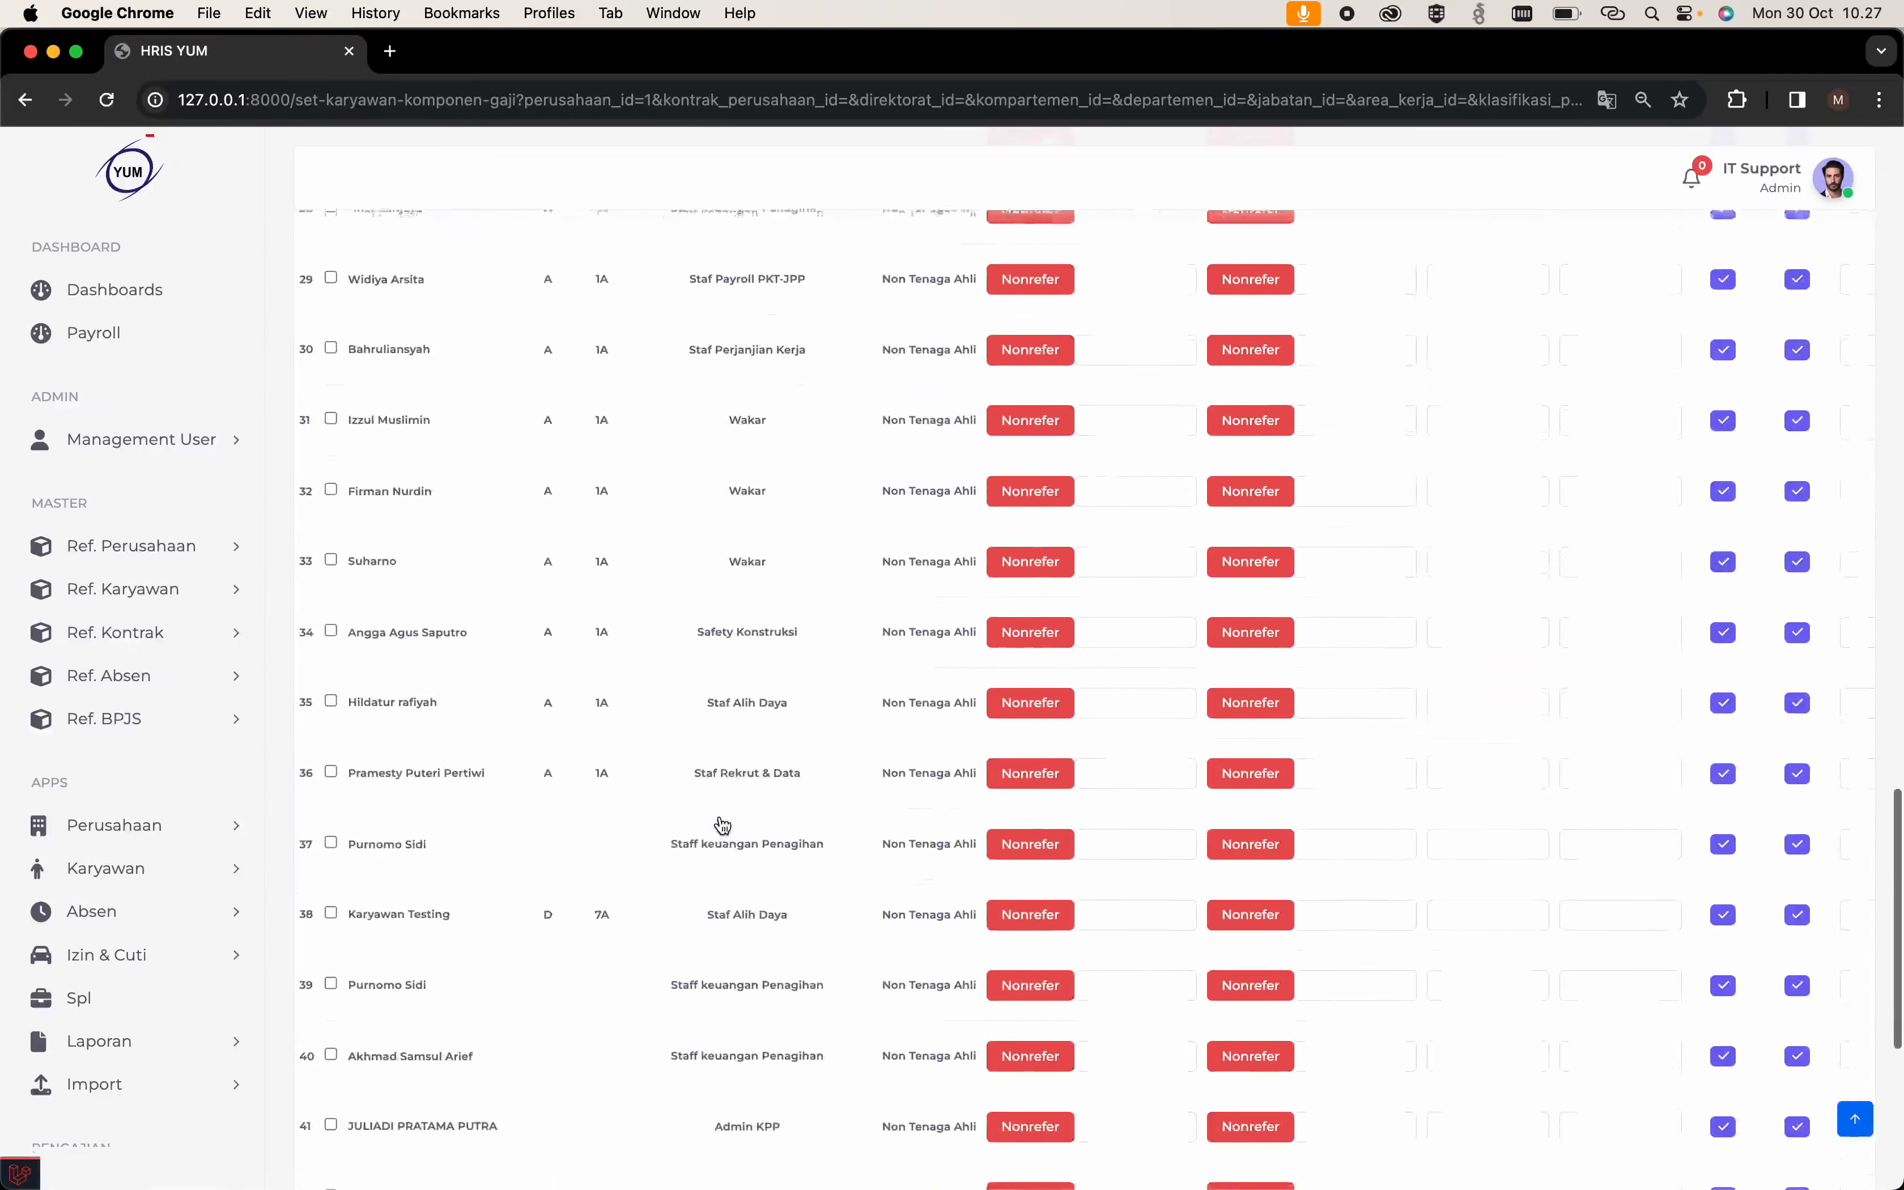
{"action": "scroll", "coordinate": [723, 824], "scroll_direction": "up", "scroll_amount": 1}
{"action": "scroll", "coordinate": [747, 826], "scroll_direction": "up", "scroll_amount": 15}
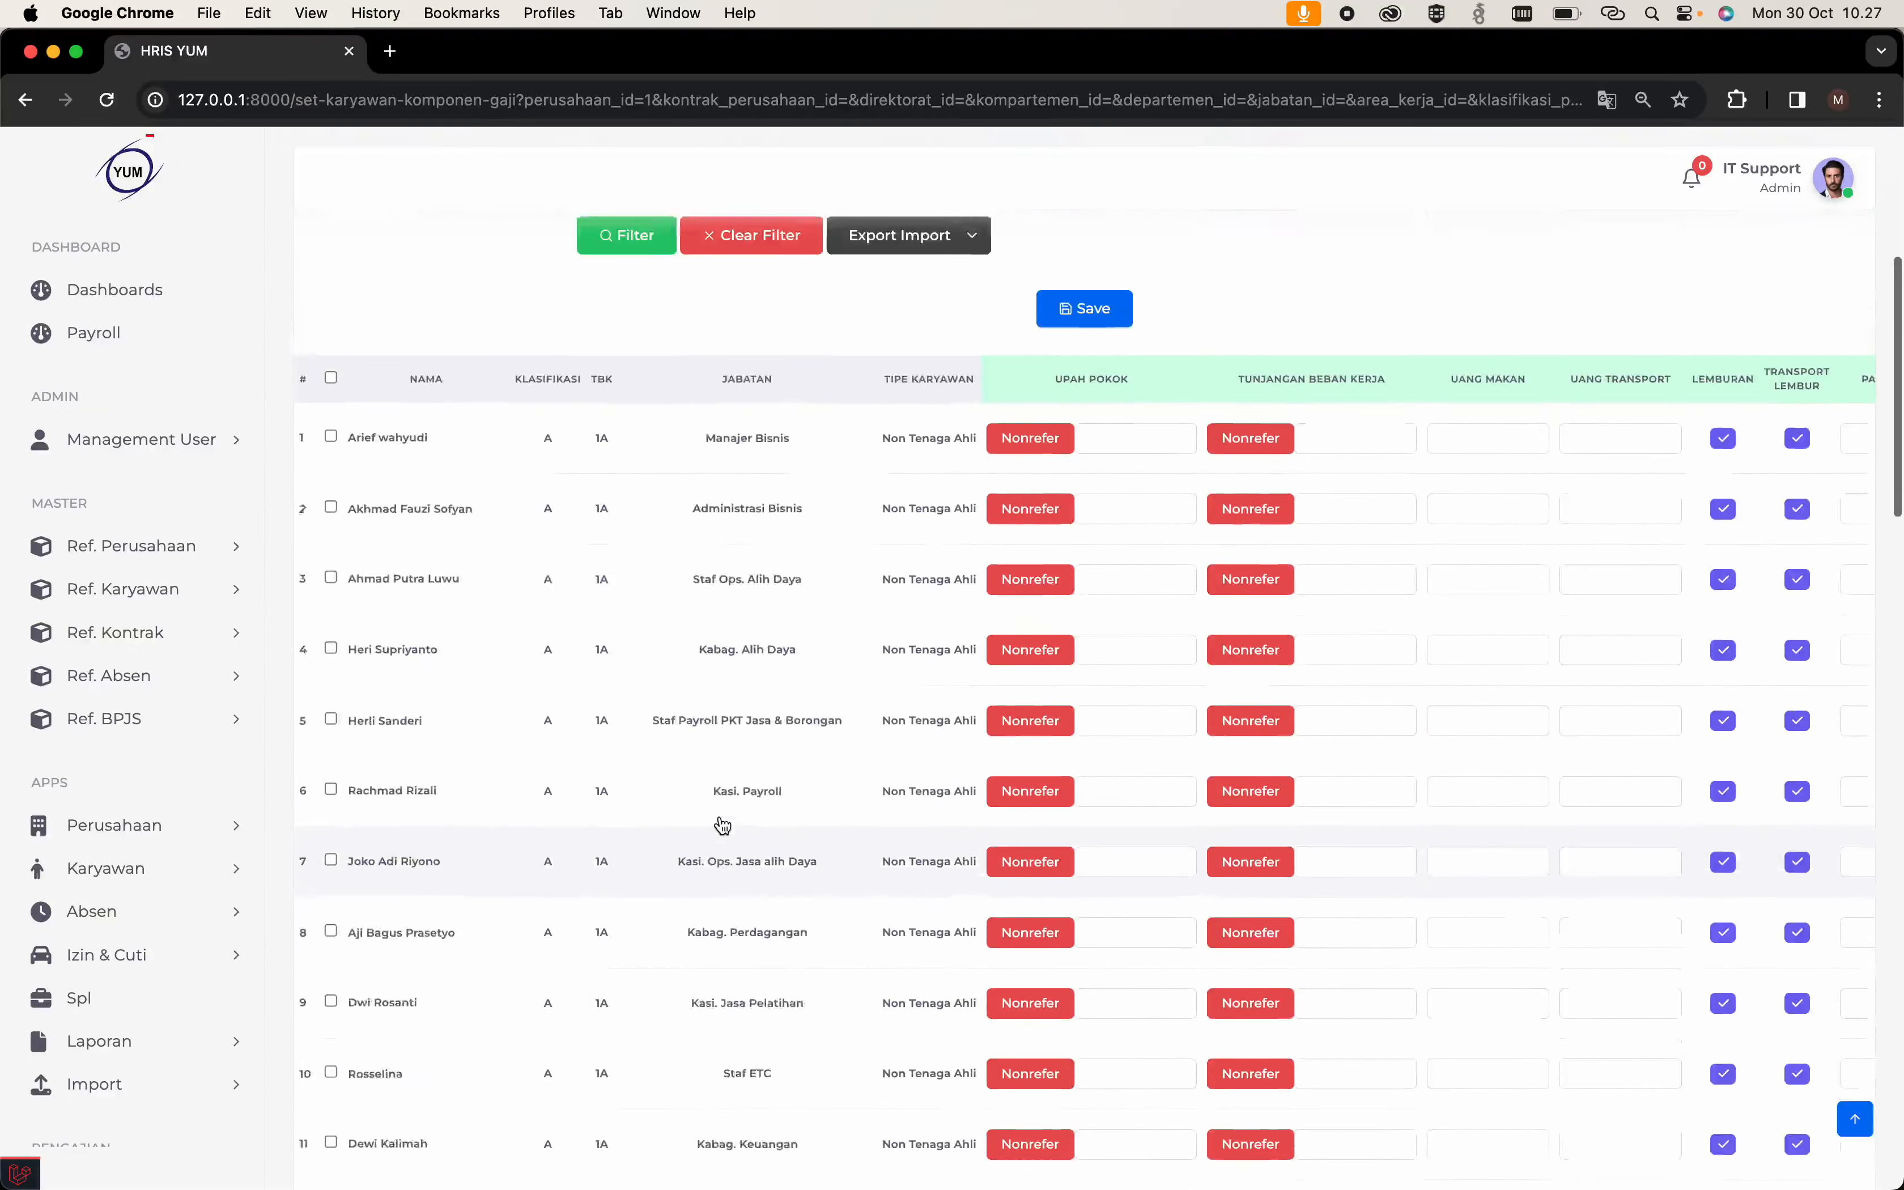
{"action": "scroll", "coordinate": [1190, 871], "scroll_direction": "right", "scroll_amount": 10}
{"action": "scroll", "coordinate": [1193, 872], "scroll_direction": "right", "scroll_amount": 10}
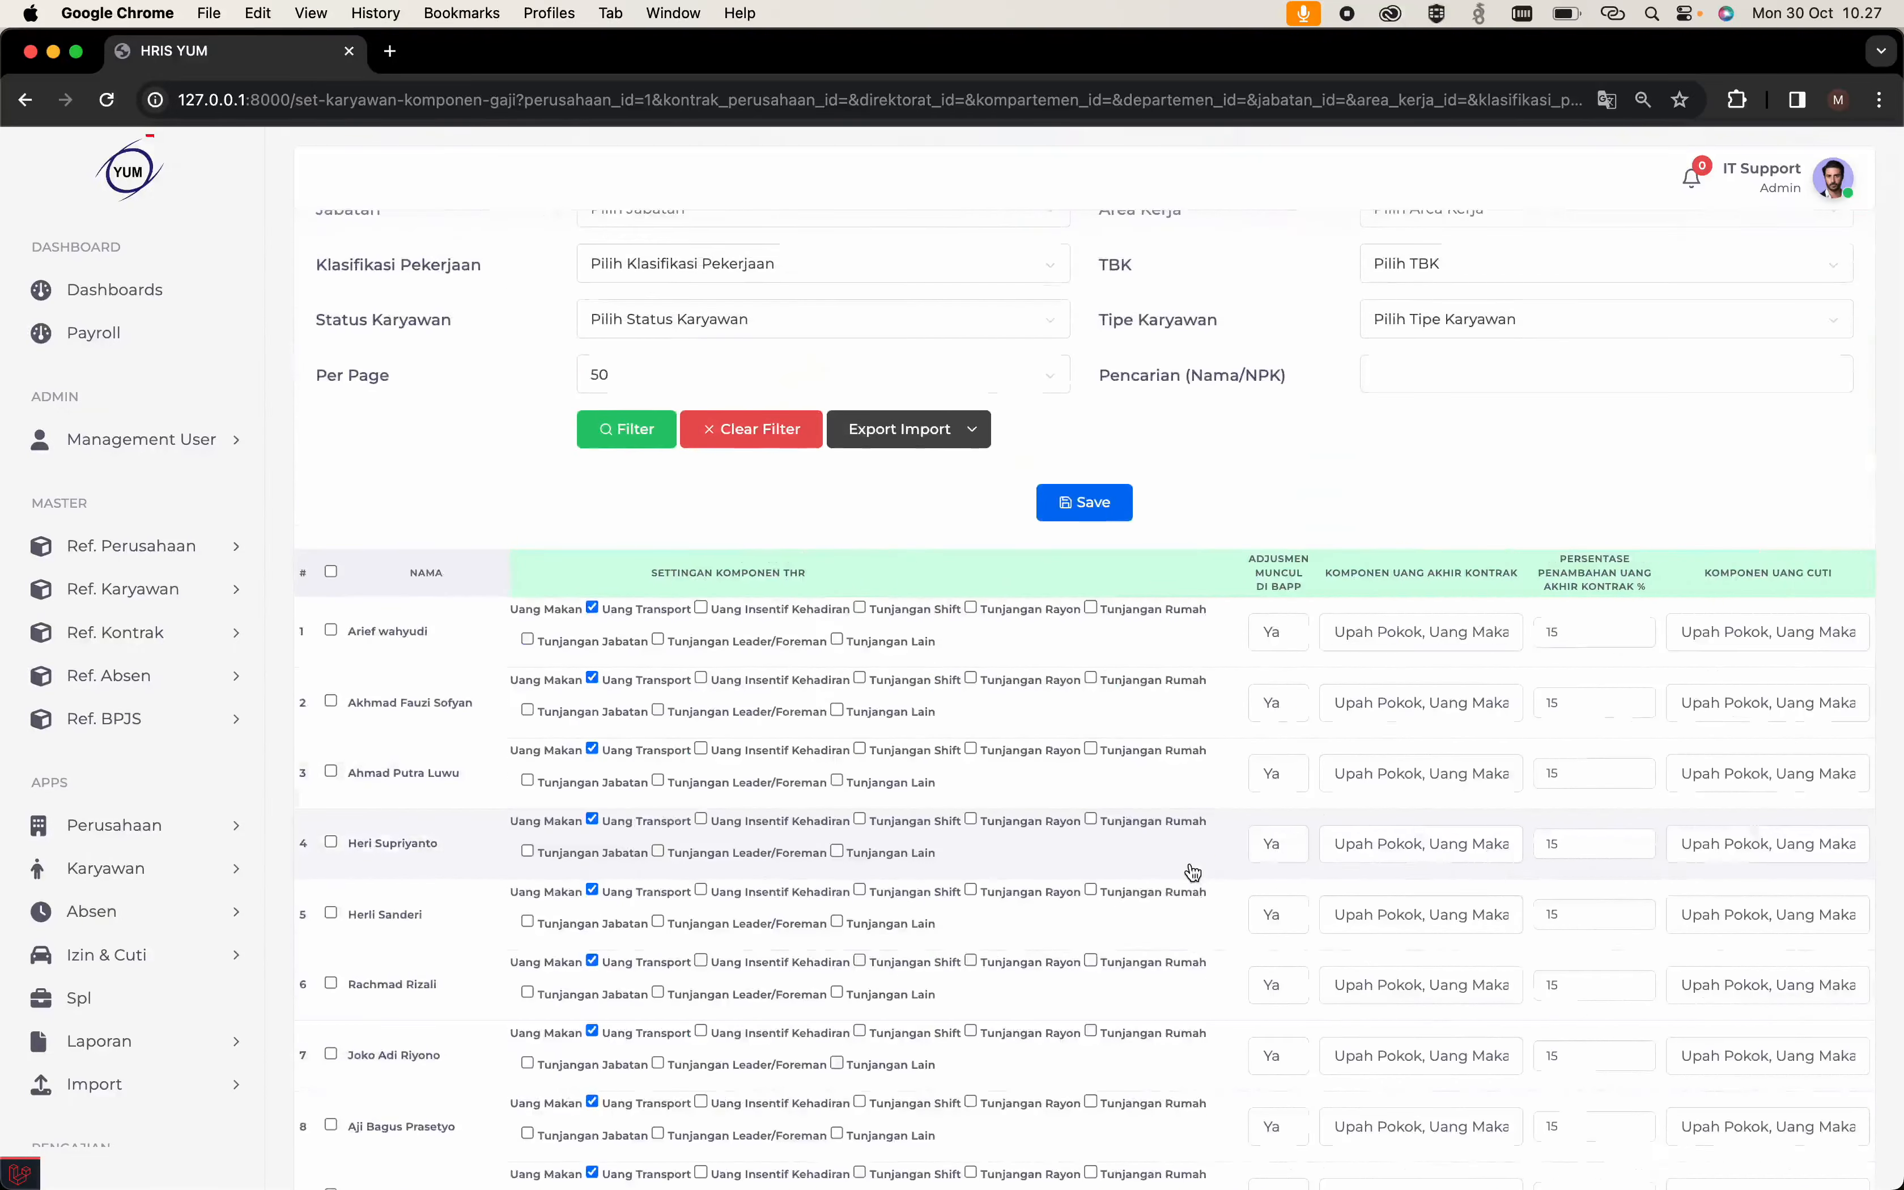
{"action": "scroll", "coordinate": [1193, 872], "scroll_direction": "left", "scroll_amount": 10}
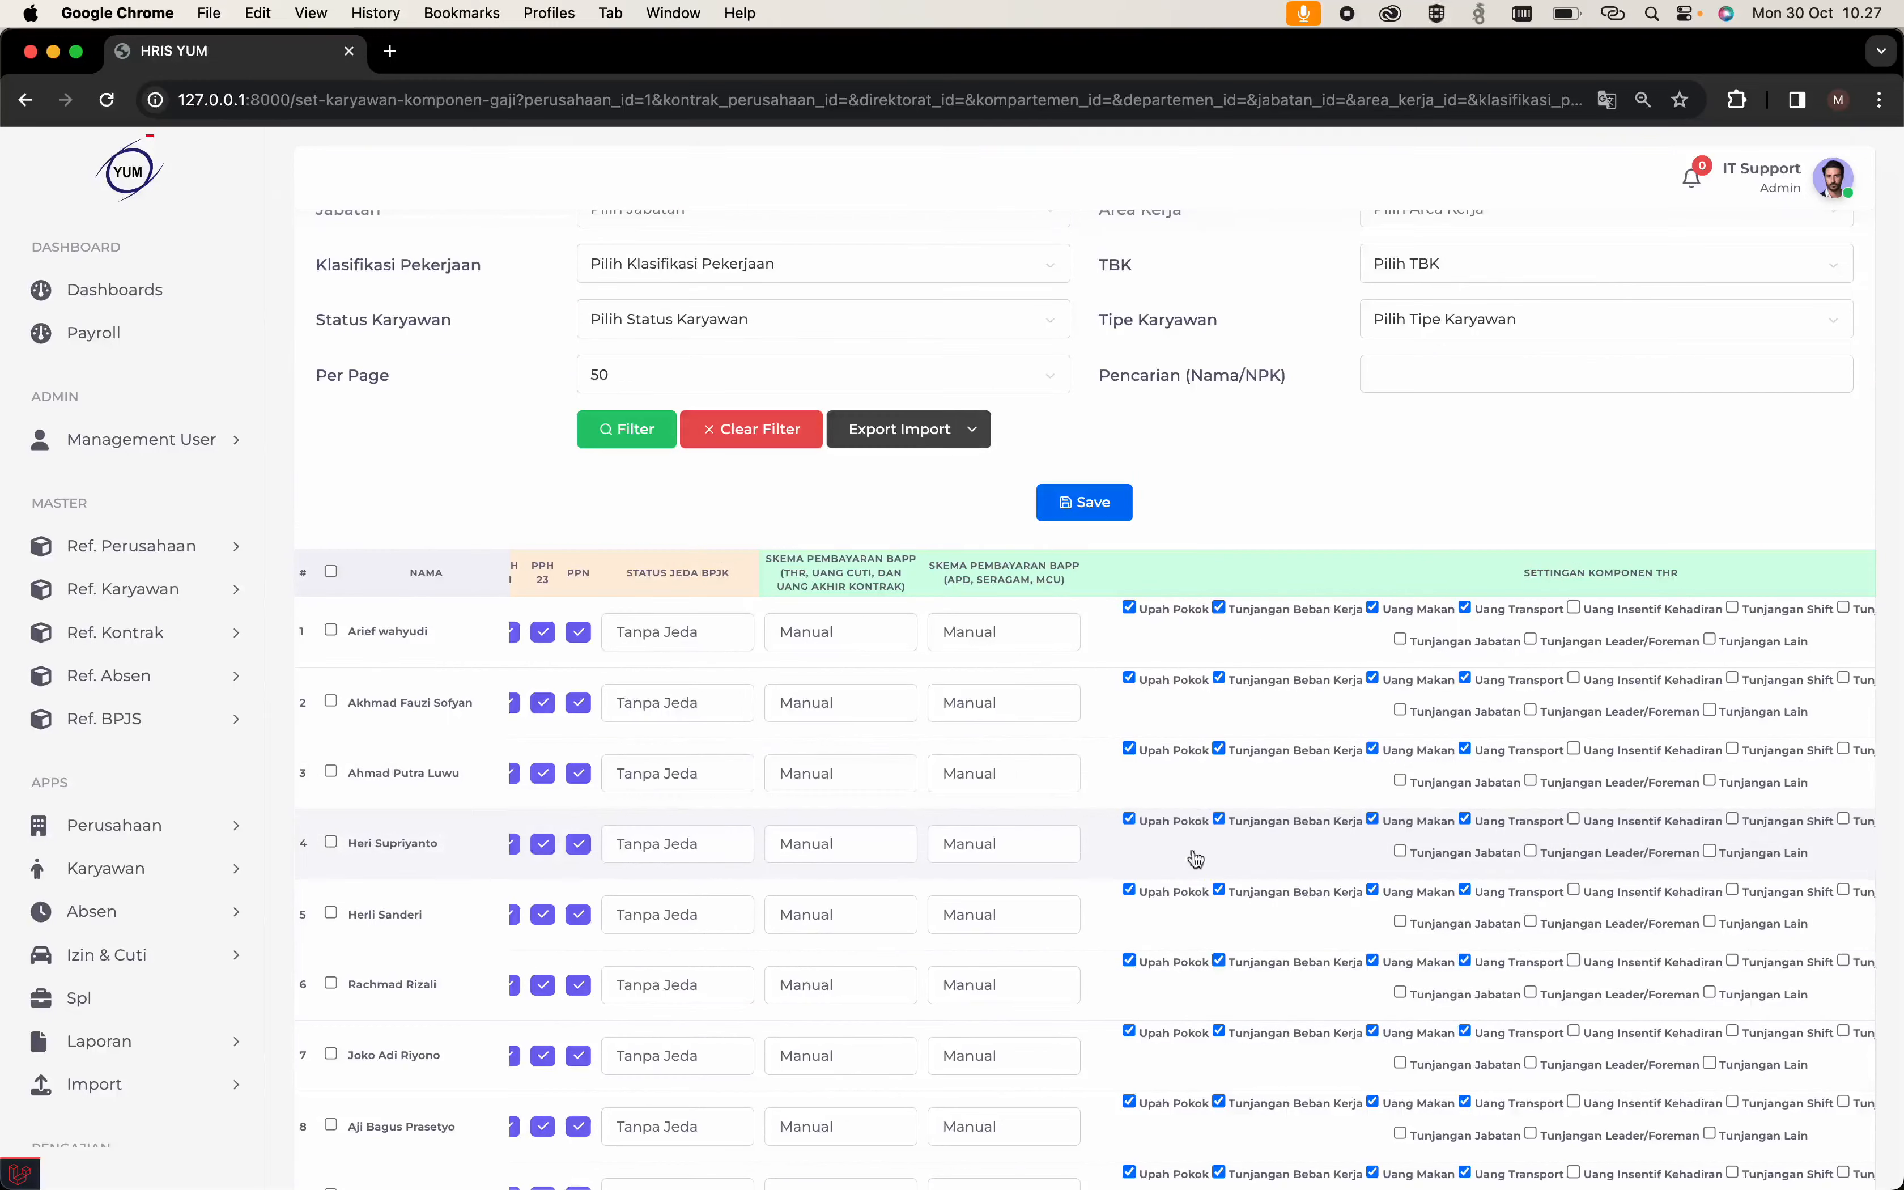
{"action": "scroll", "coordinate": [1005, 763], "scroll_direction": "left", "scroll_amount": 10}
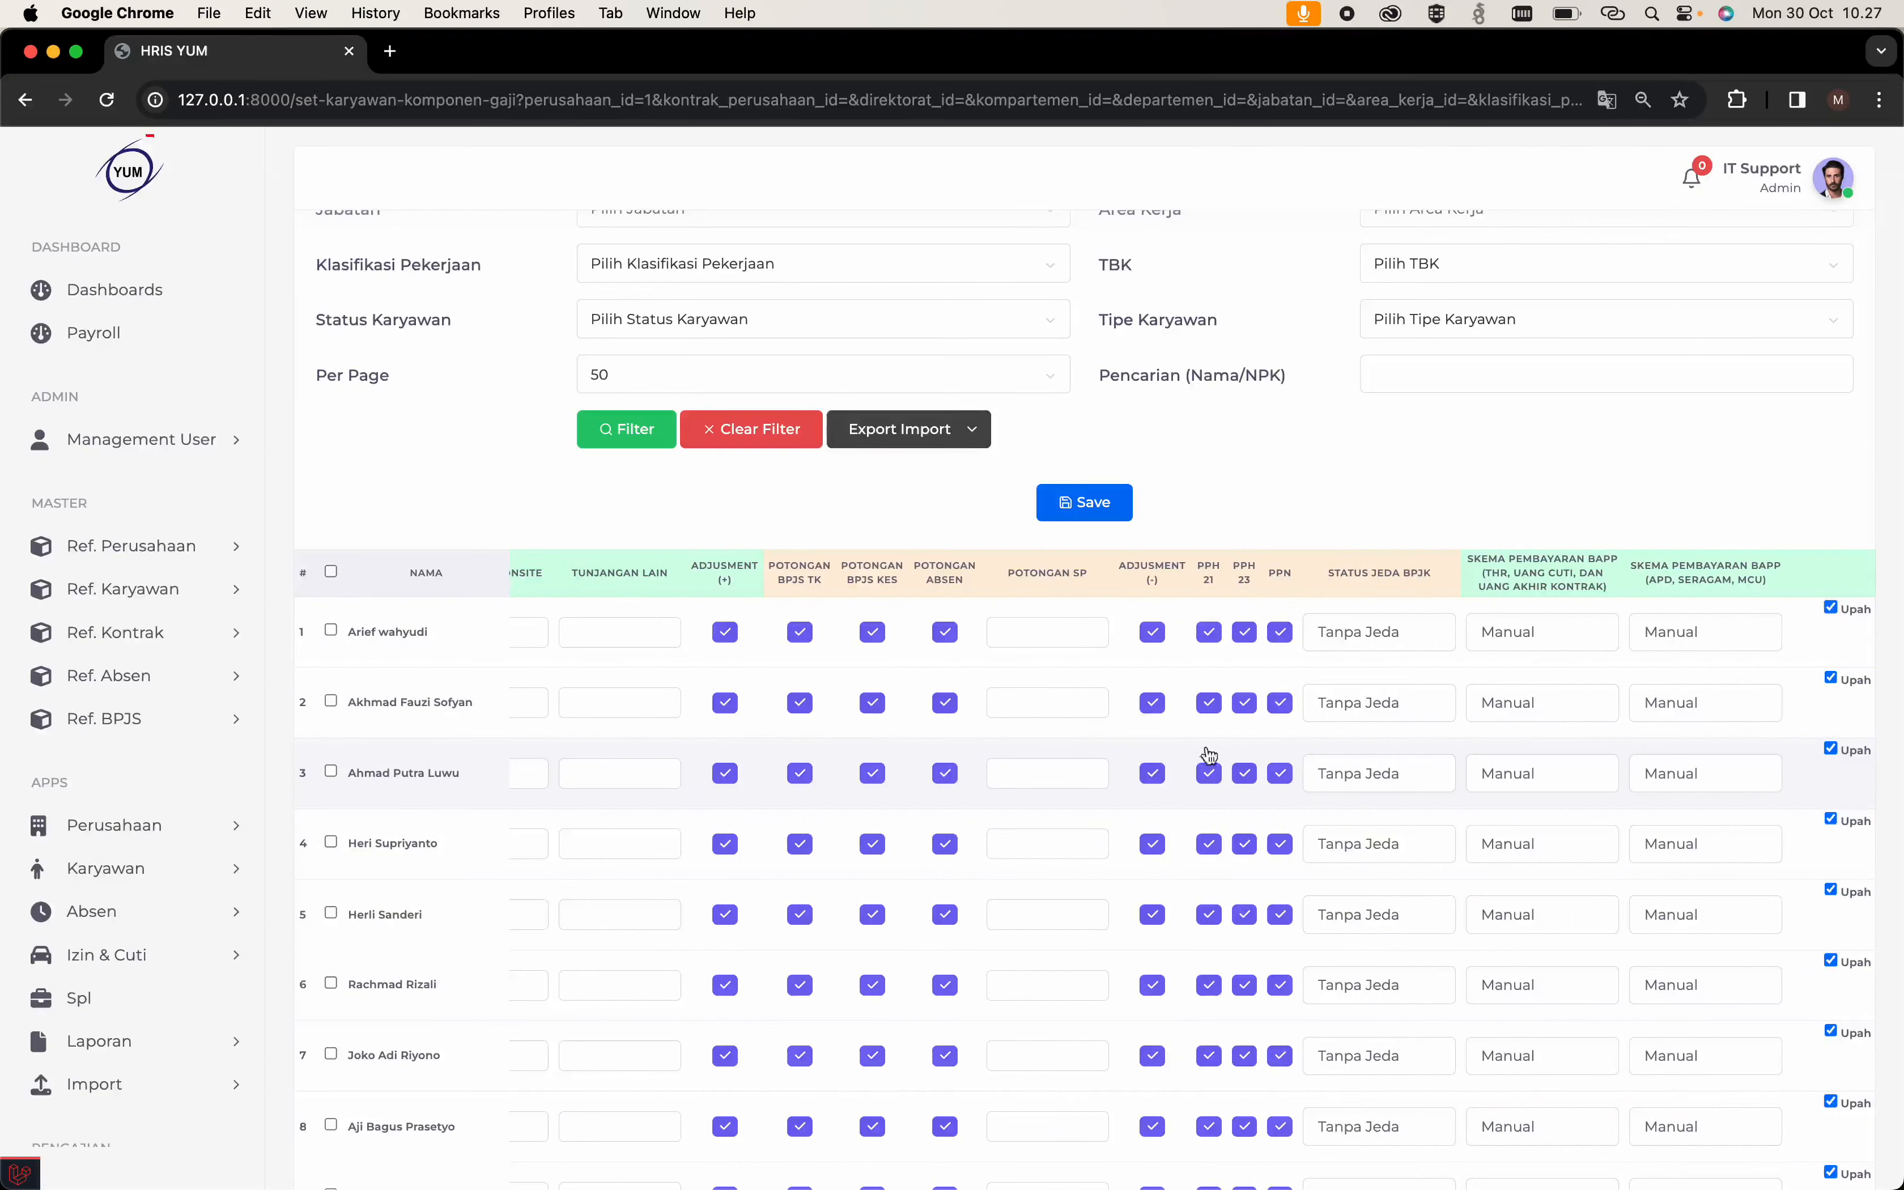
{"action": "scroll", "coordinate": [1191, 755], "scroll_direction": "right", "scroll_amount": 5}
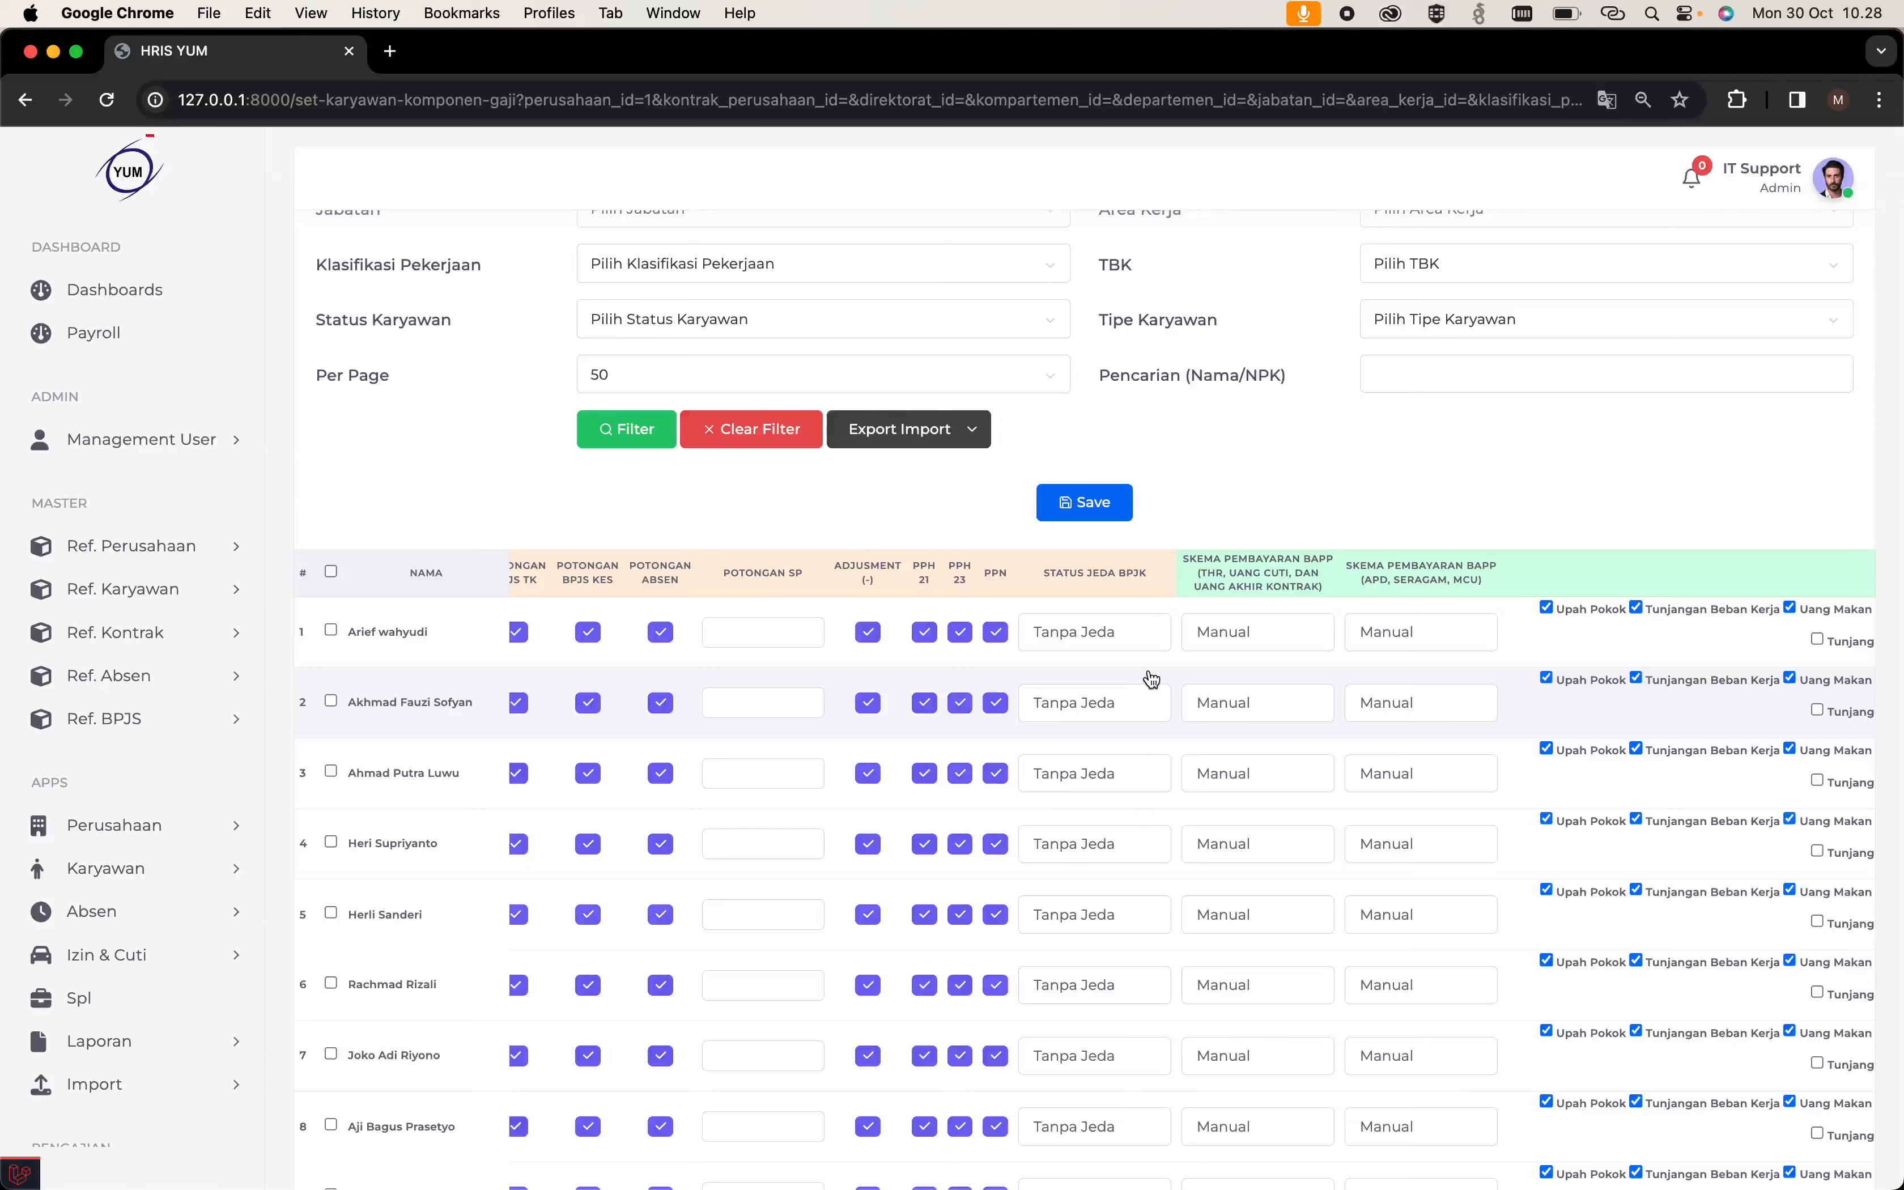
{"action": "scroll", "coordinate": [1149, 679], "scroll_direction": "left", "scroll_amount": 10}
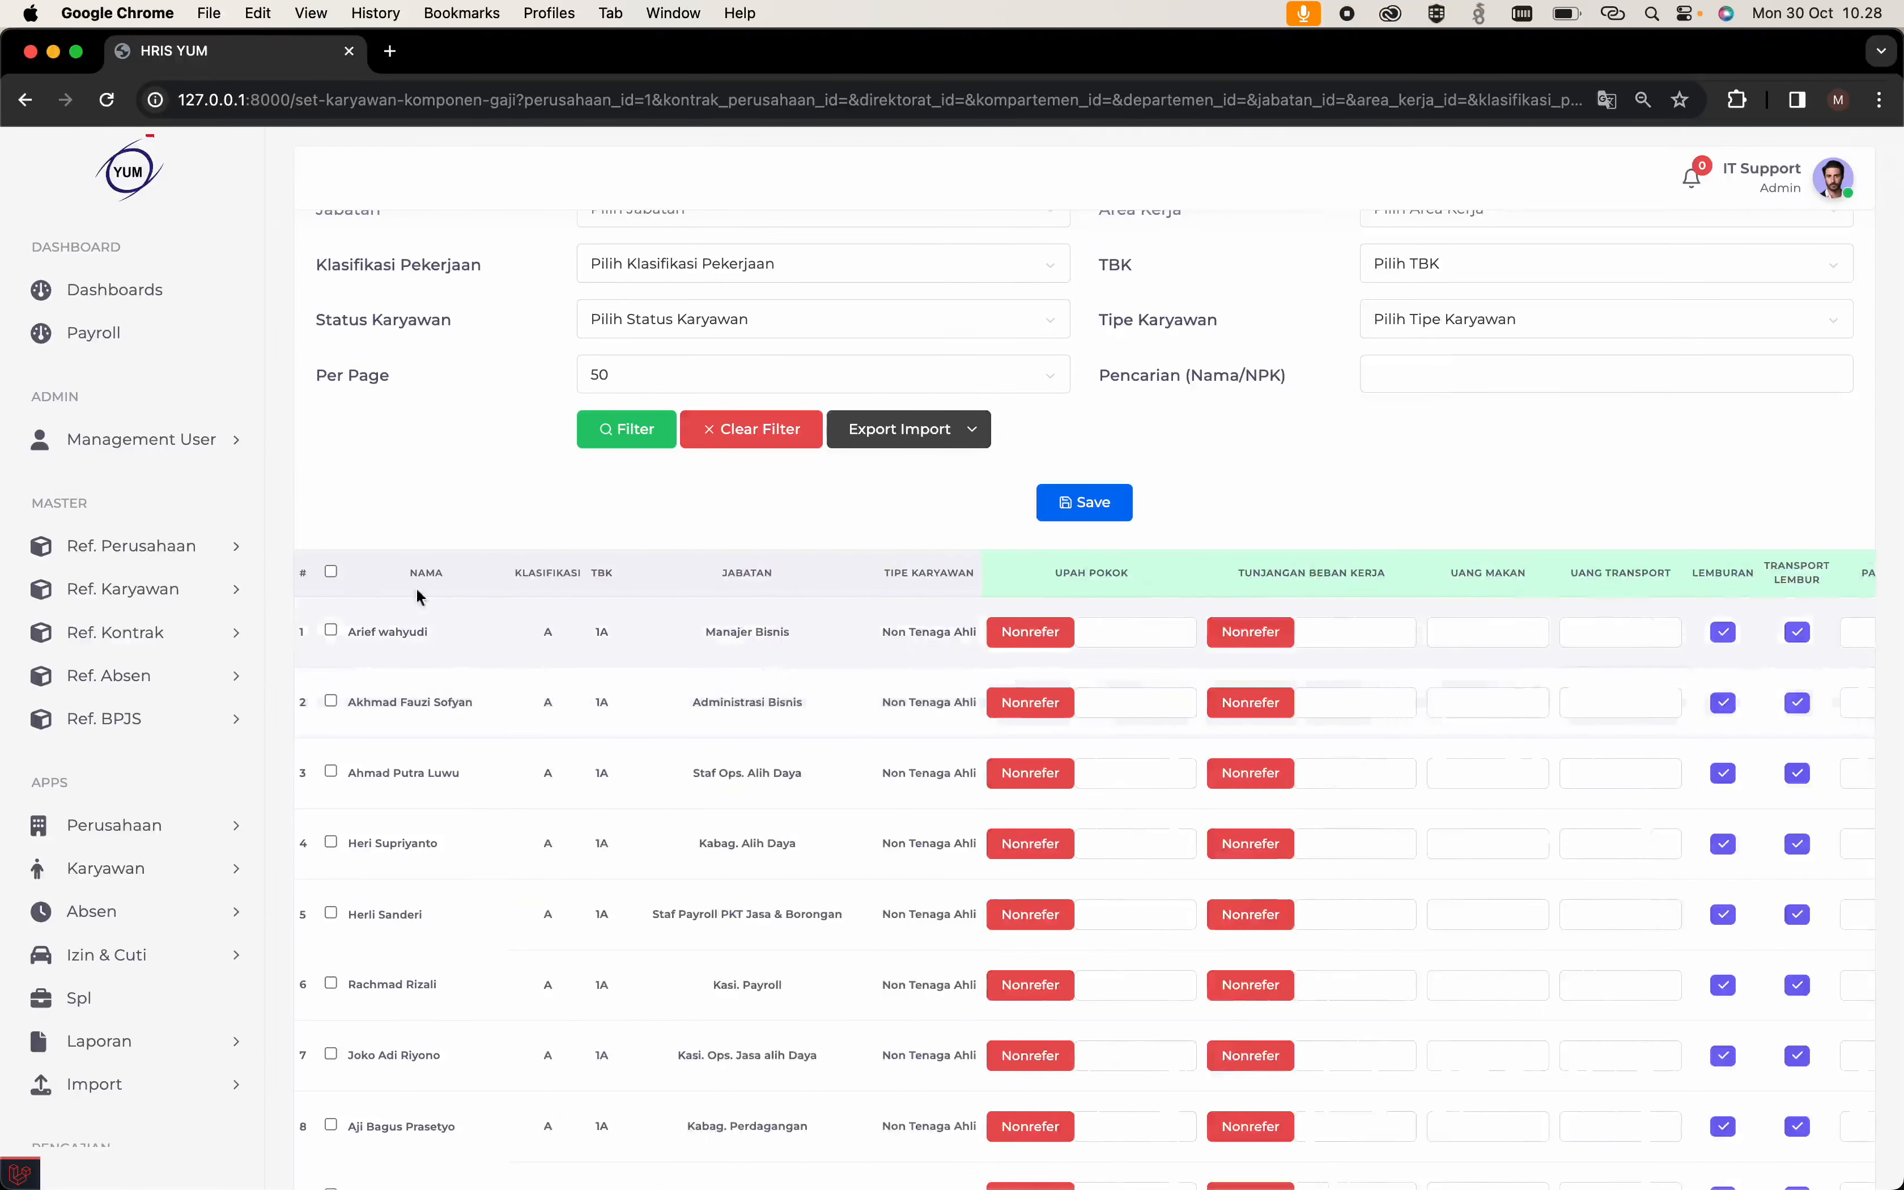
{"action": "left_click", "coordinate": [330, 572]}
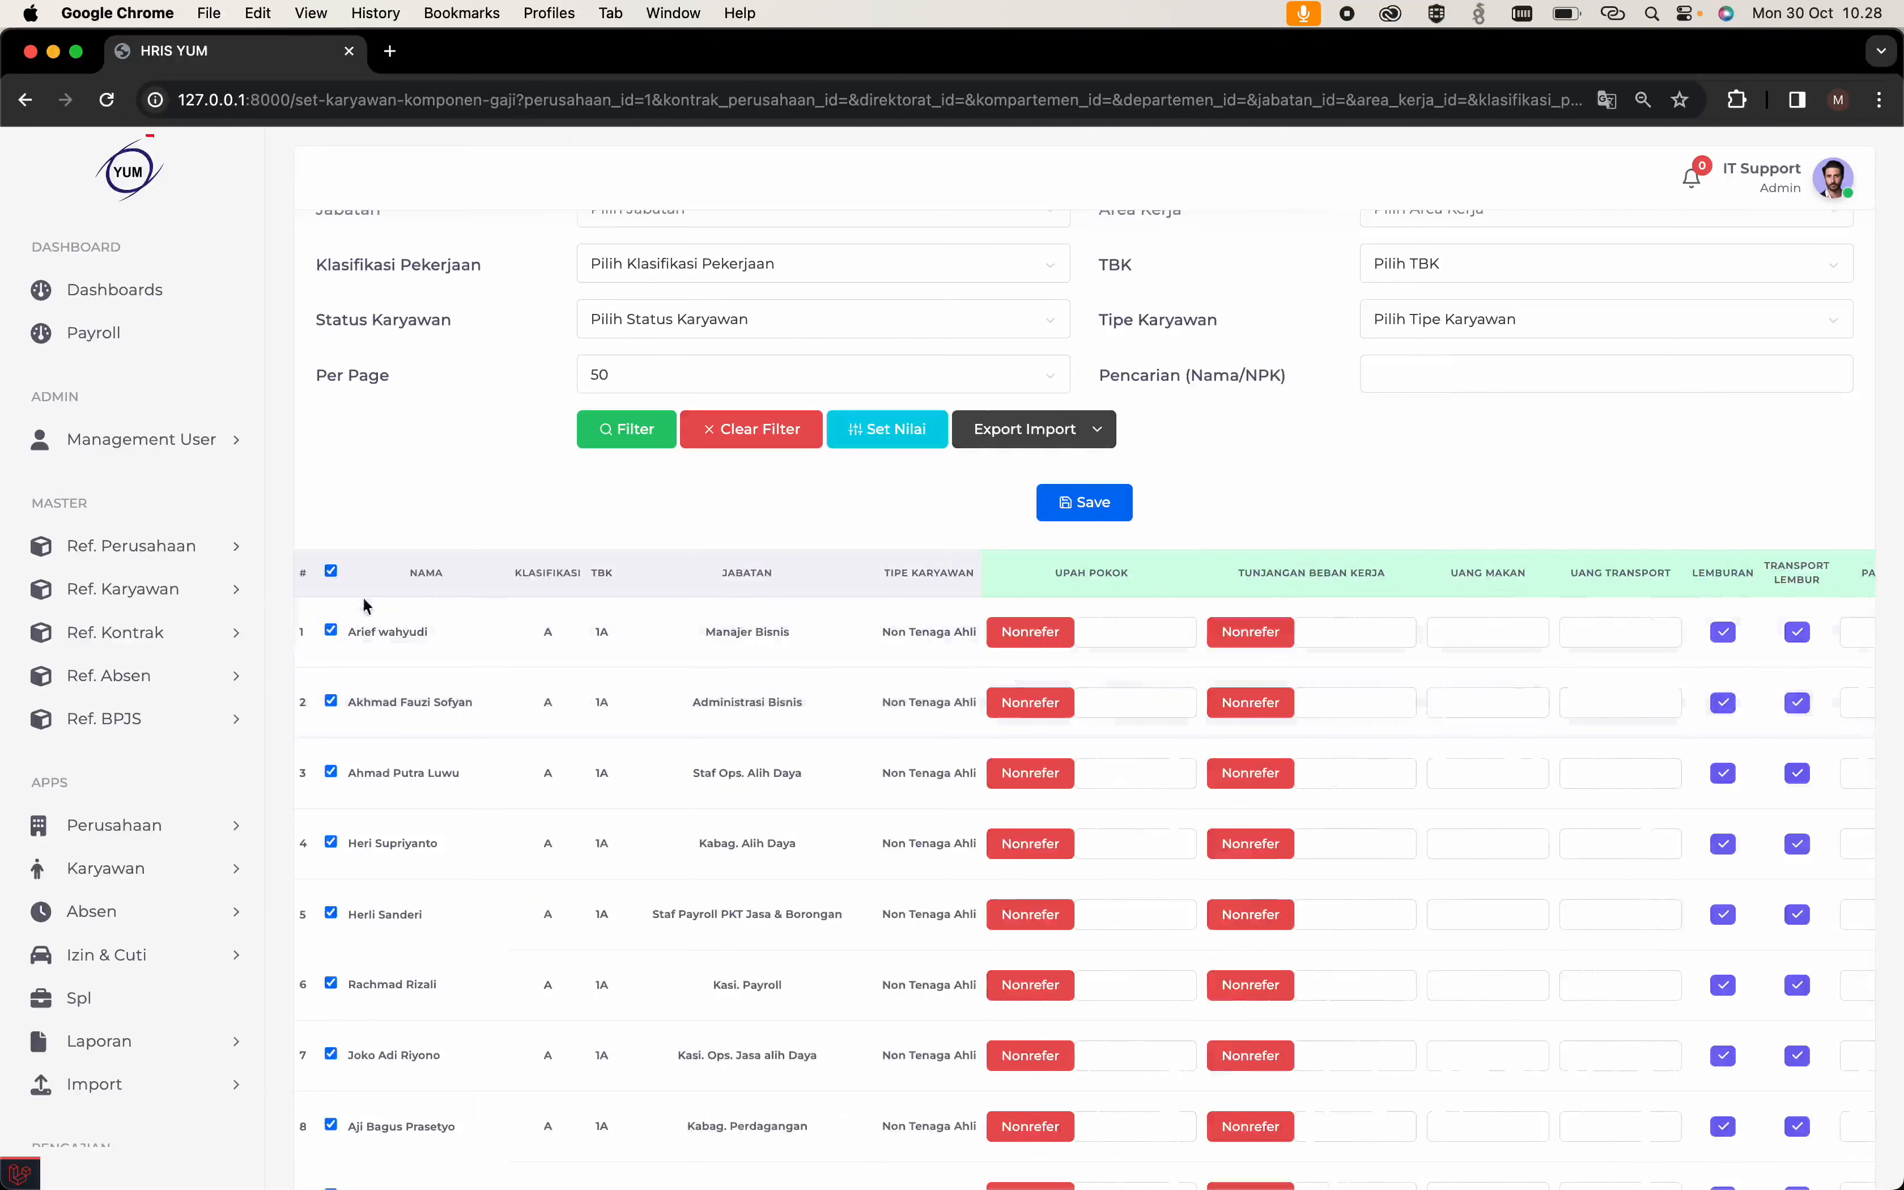
{"action": "scroll", "coordinate": [689, 787], "scroll_direction": "down", "scroll_amount": 1}
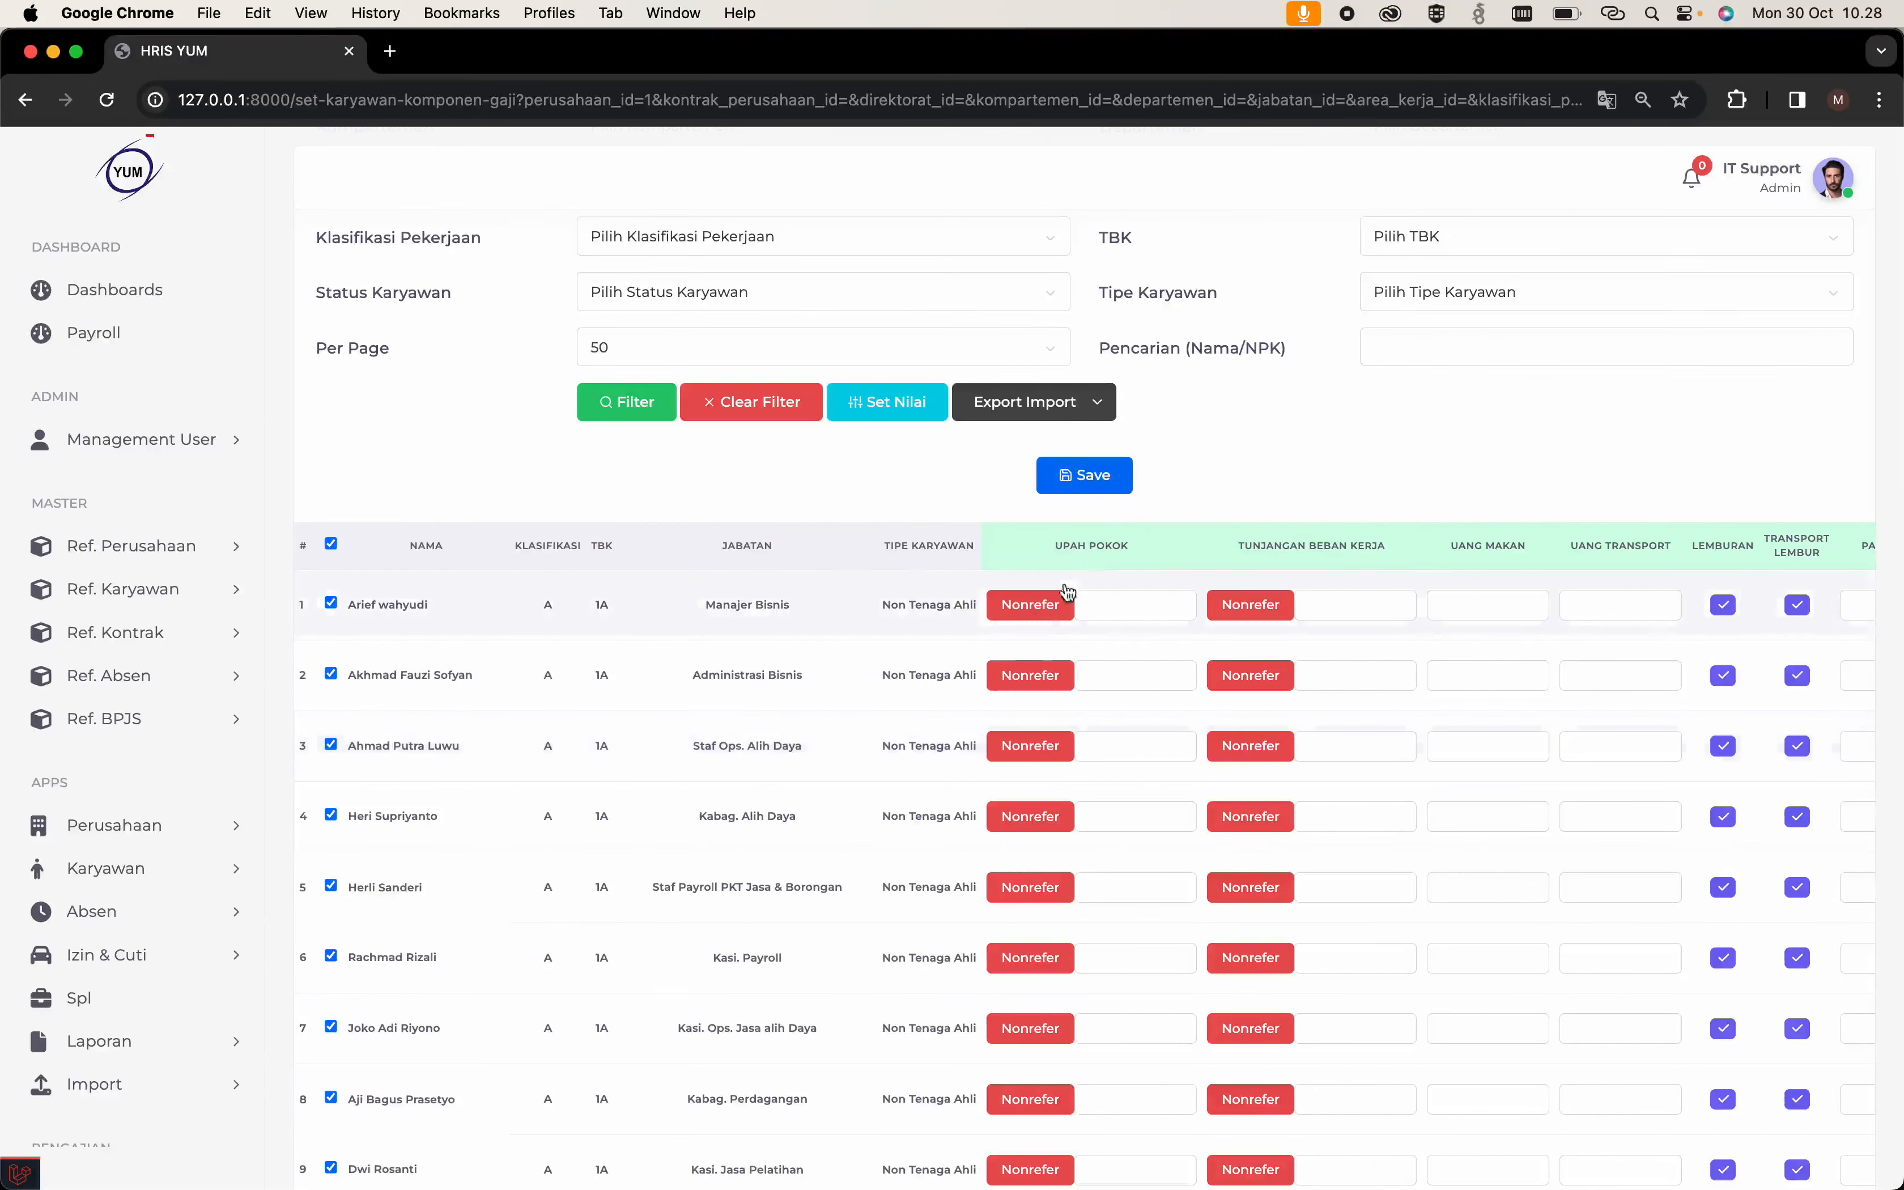
{"action": "left_click", "coordinate": [330, 544]}
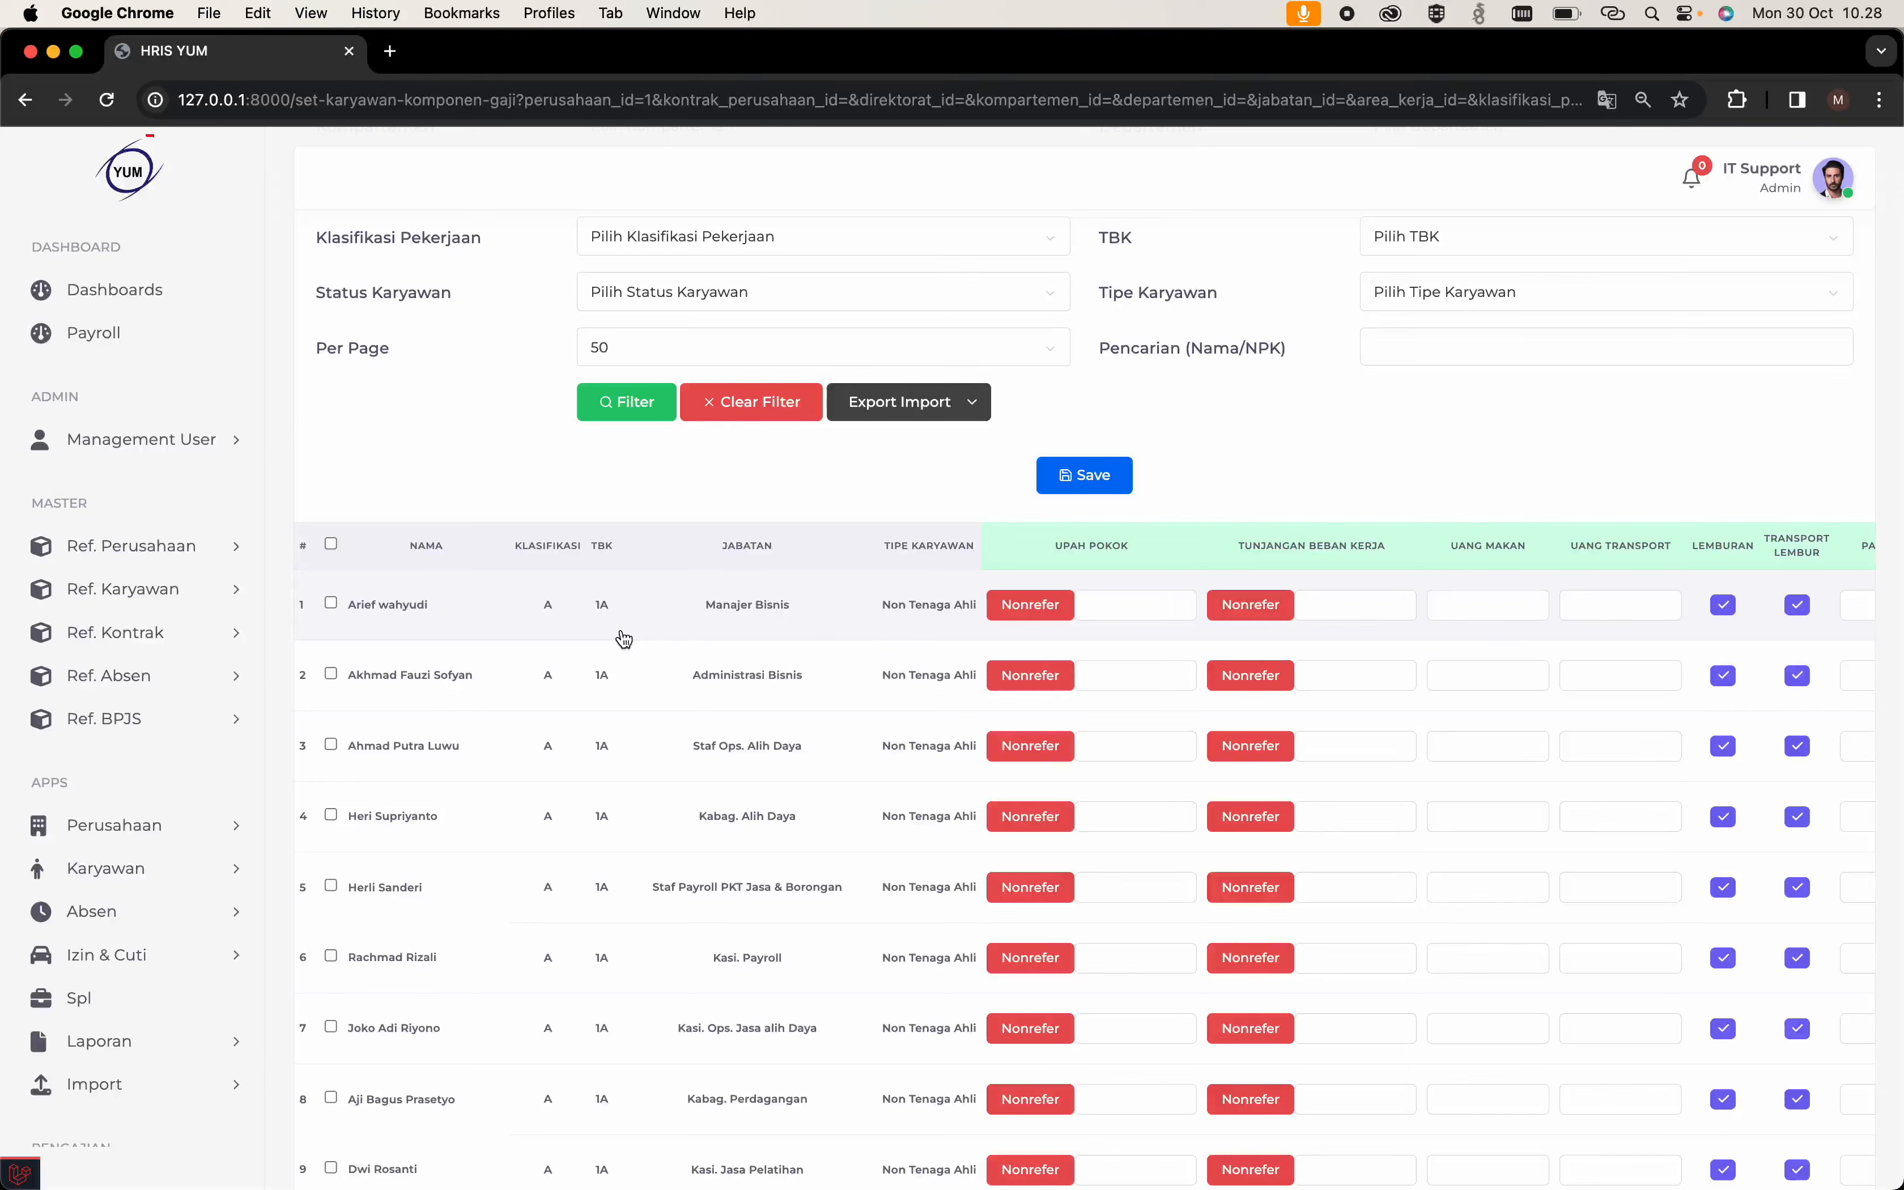
Switch Upah Pokok and Tunjangan Beban Kerja of the first employee in the table from Nonrefer to Refer.
{"action": "left_click", "coordinate": [1023, 606]}
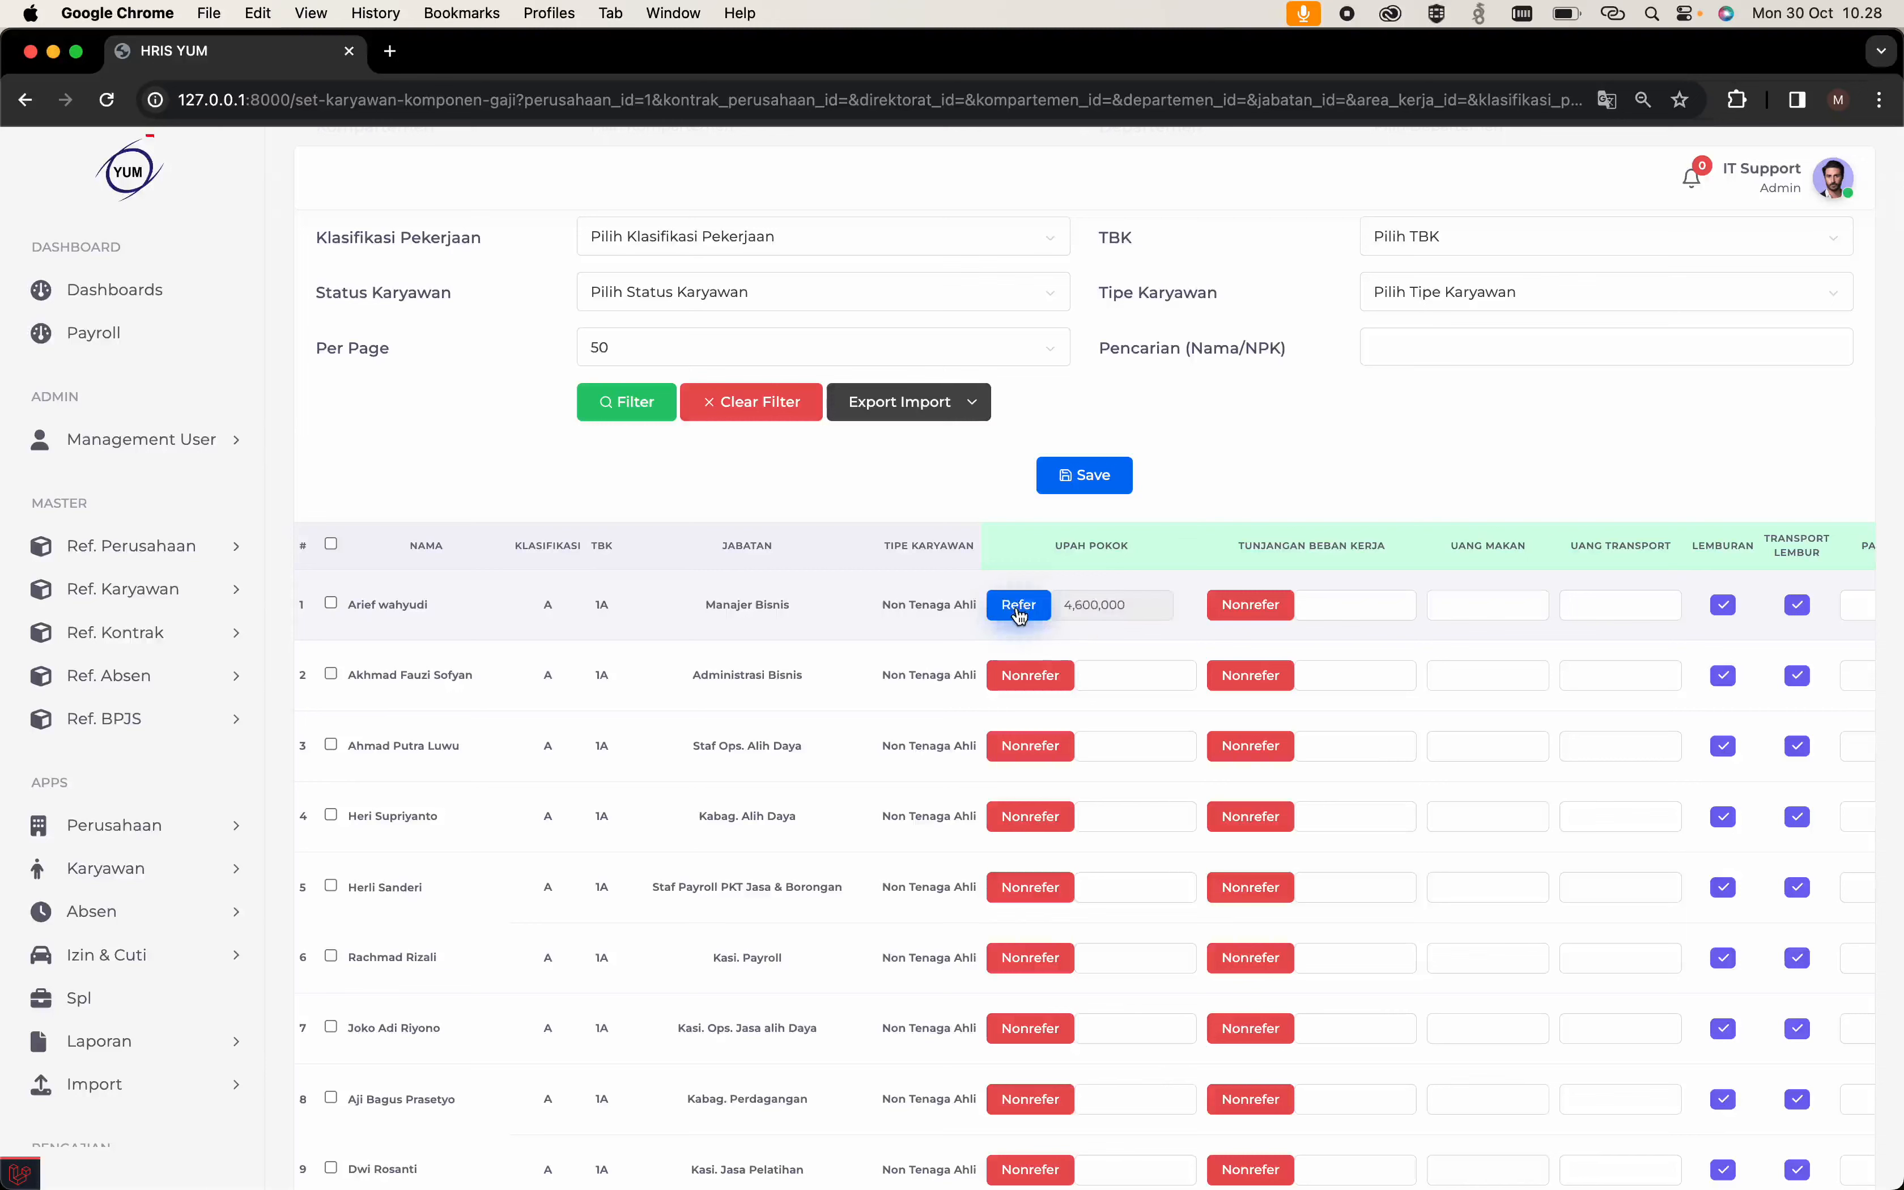
{"action": "left_click", "coordinate": [1134, 609]}
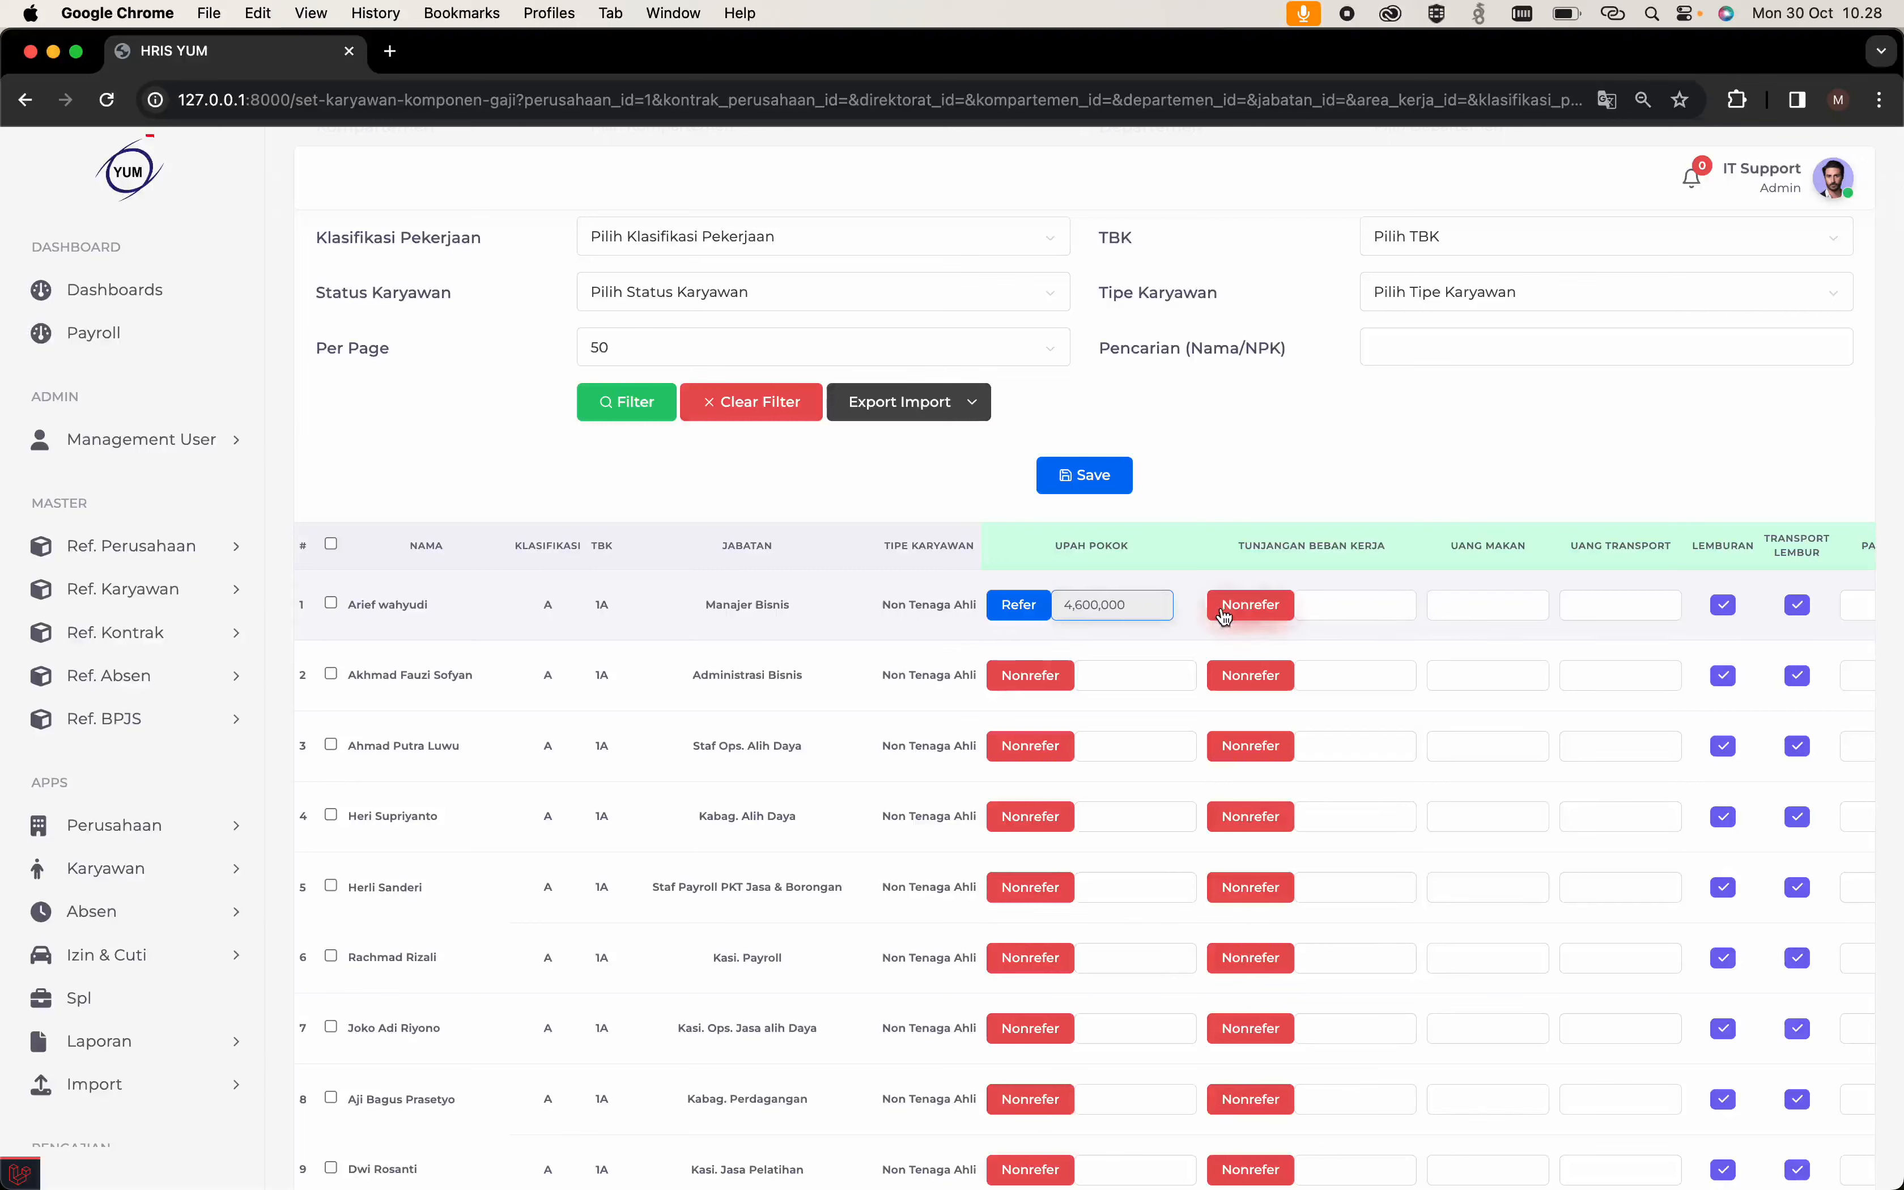
{"action": "left_click", "coordinate": [1269, 615]}
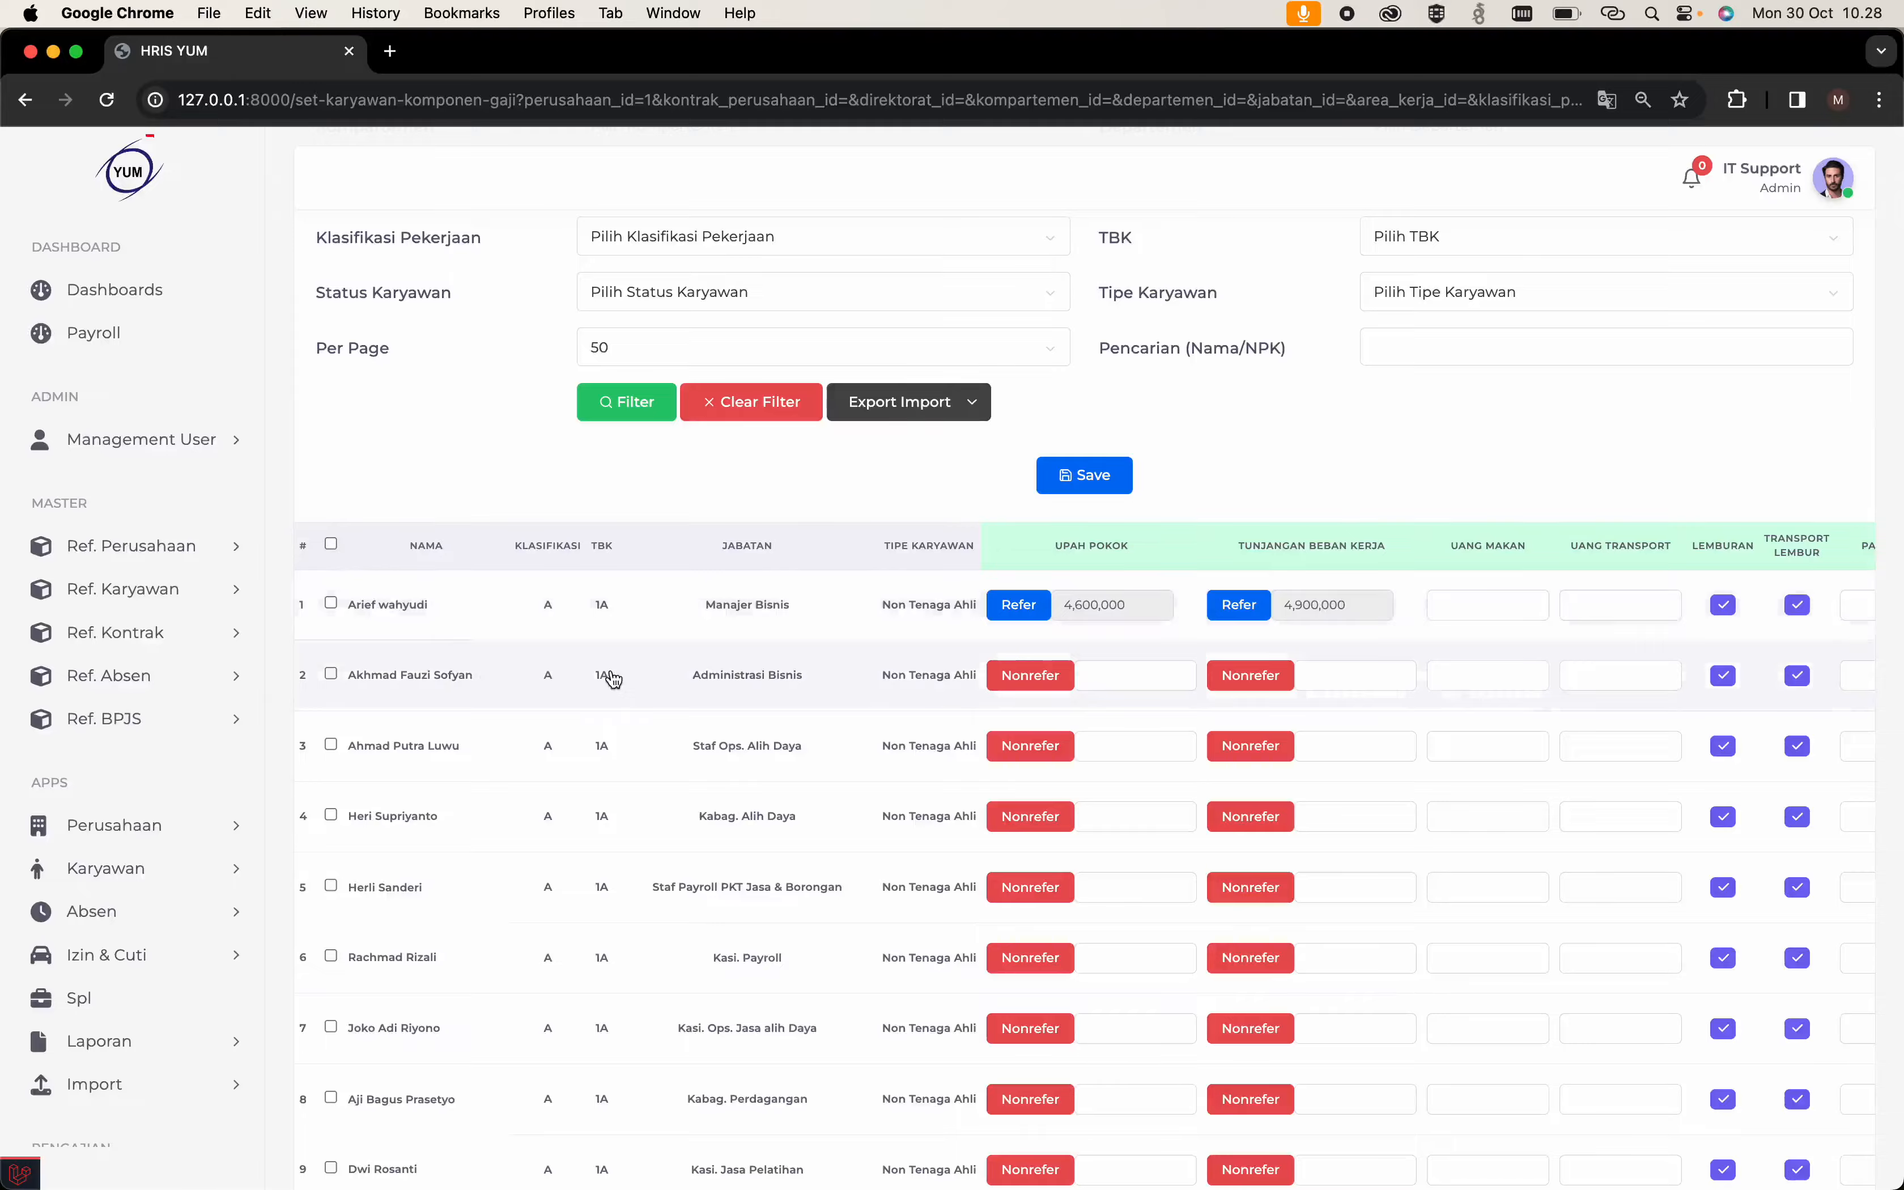
Select all listed employees, set their Upah Pokok attribute to Refer Ya in bulk, and check the Upah Pokok column down the table.
{"action": "scroll", "coordinate": [680, 816], "scroll_direction": "down", "scroll_amount": 20}
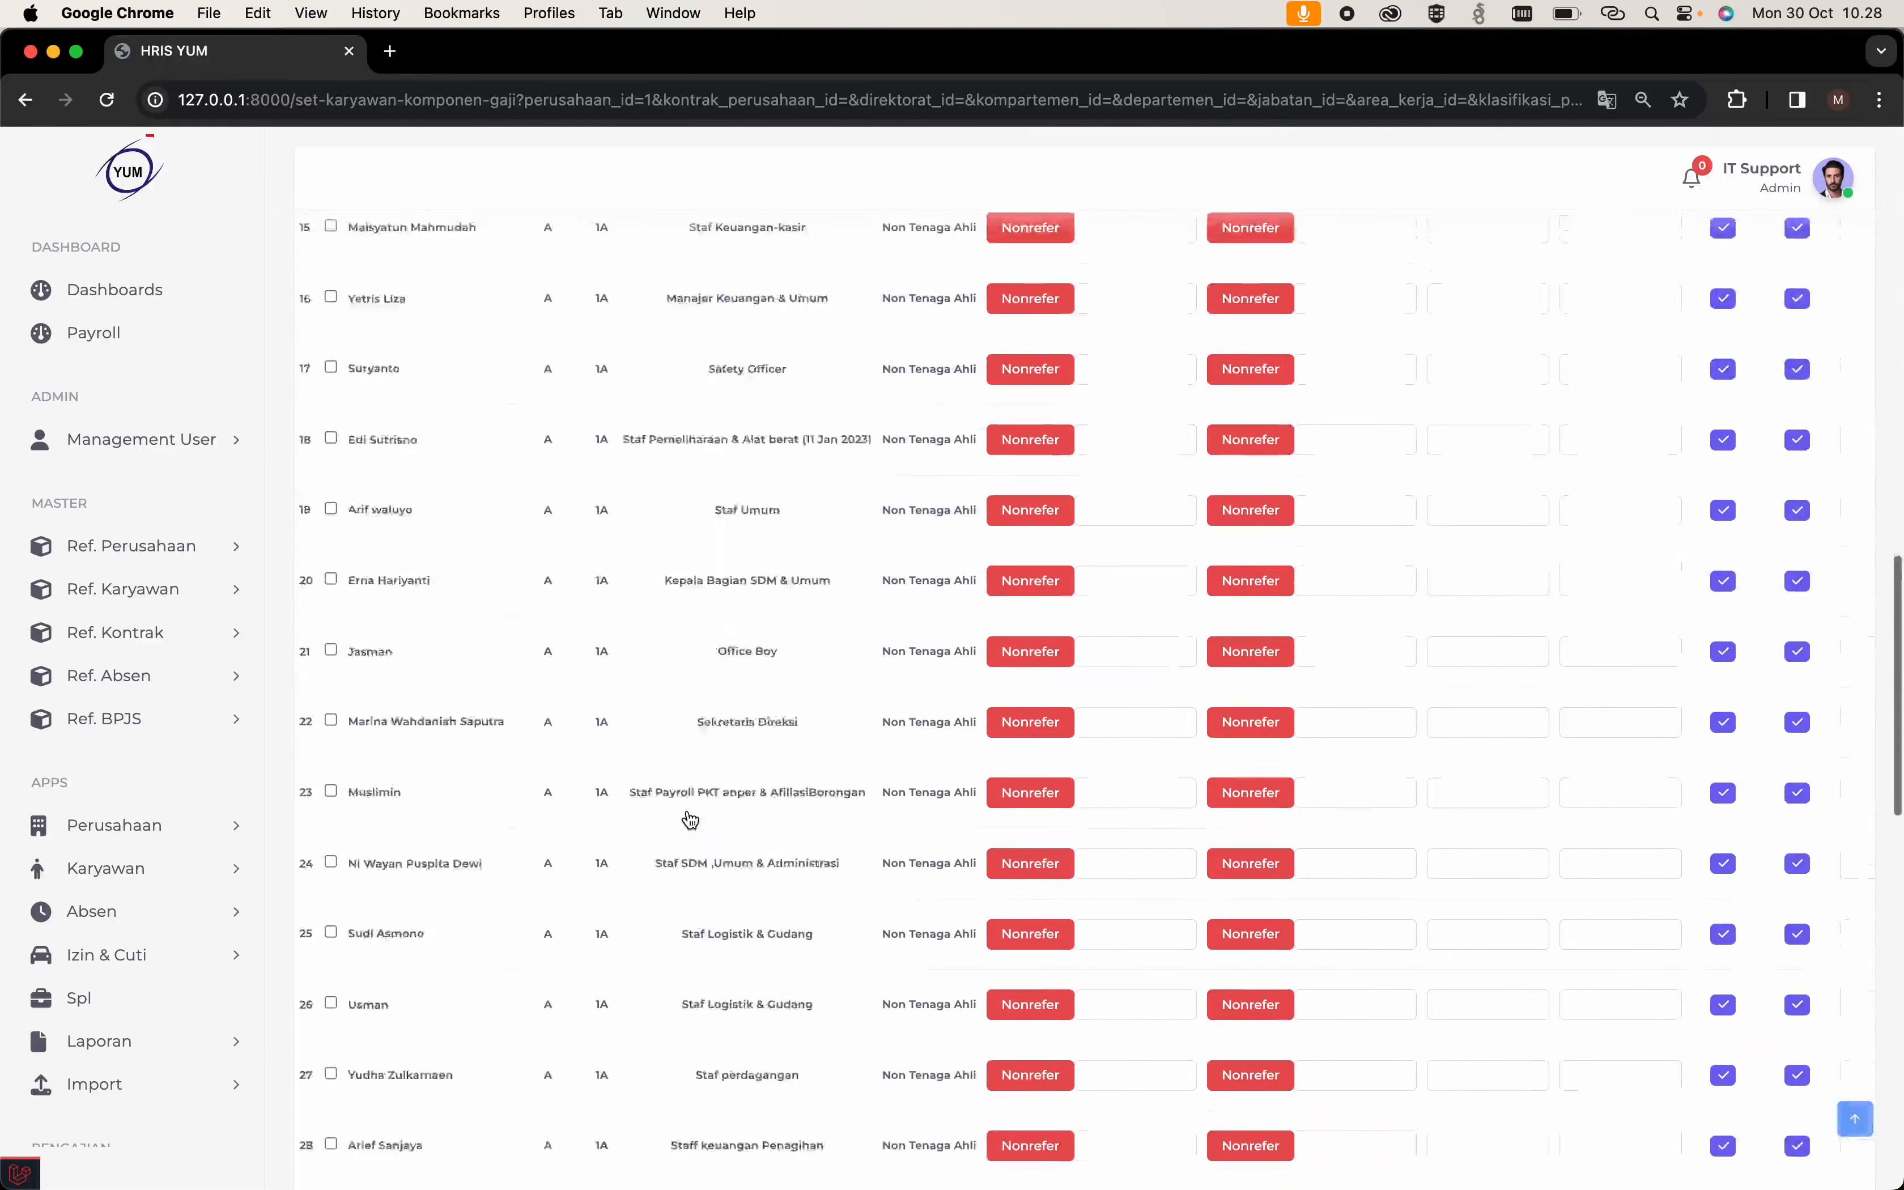
{"action": "scroll", "coordinate": [691, 820], "scroll_direction": "up", "scroll_amount": 20}
{"action": "scroll", "coordinate": [687, 809], "scroll_direction": "down", "scroll_amount": 5}
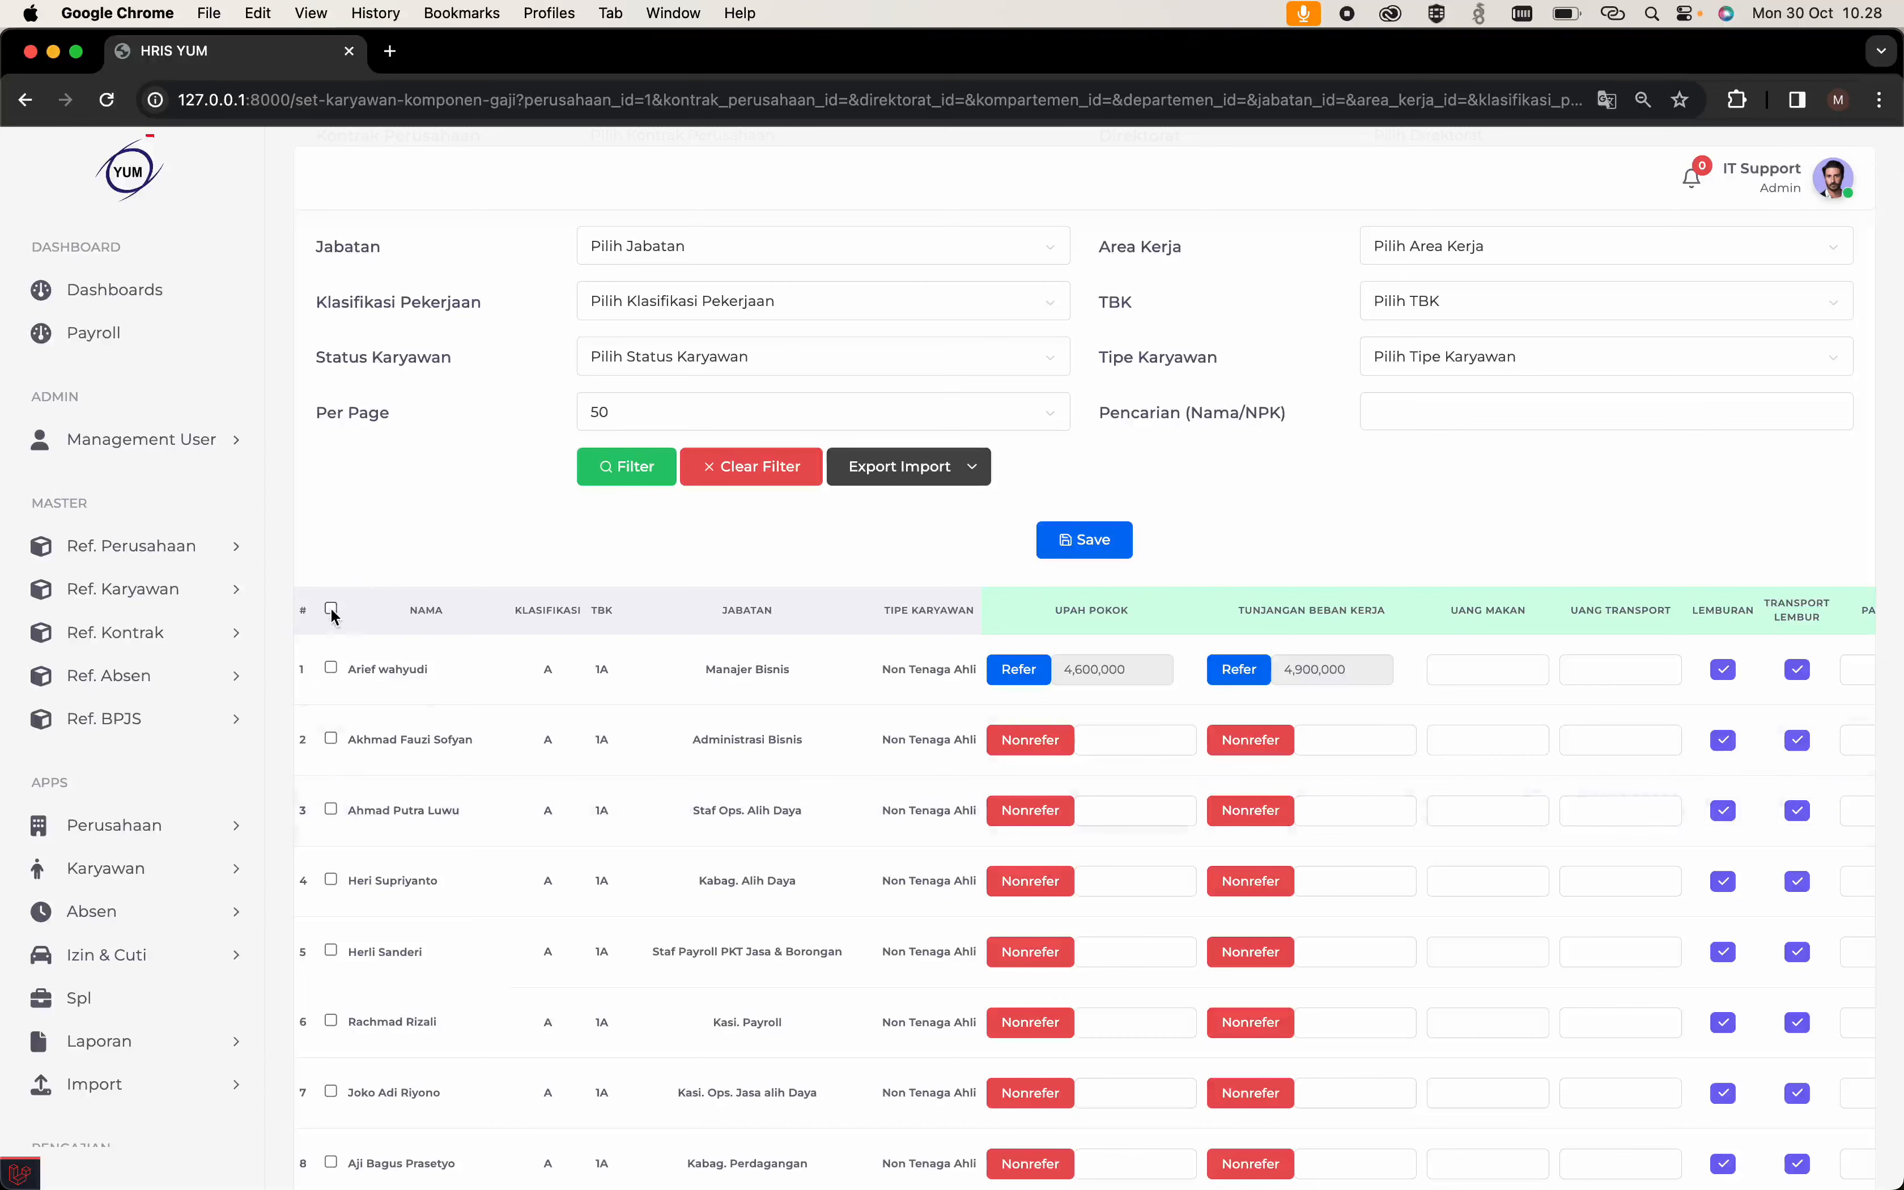
{"action": "left_click", "coordinate": [330, 609]}
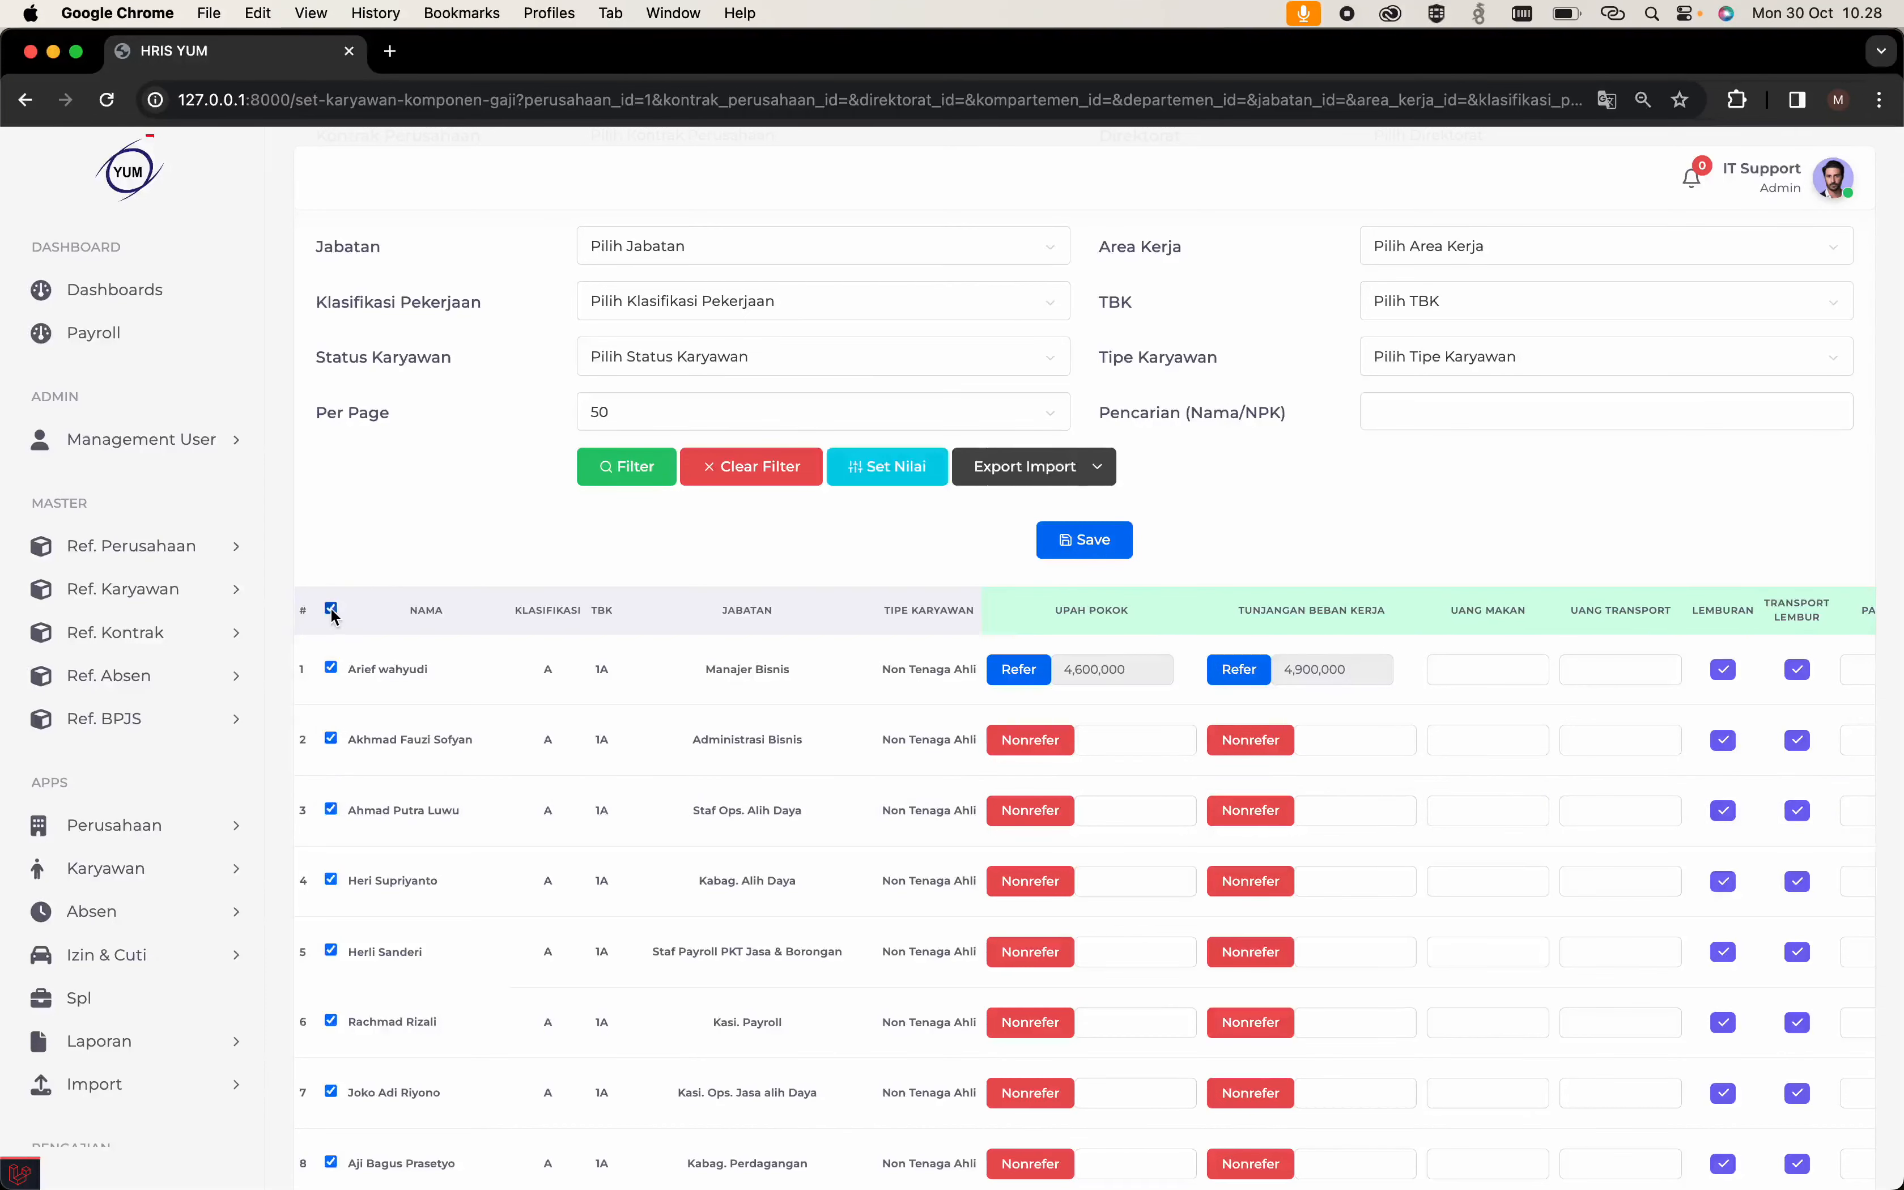
{"action": "left_click", "coordinate": [889, 469]}
{"action": "left_click", "coordinate": [956, 236]}
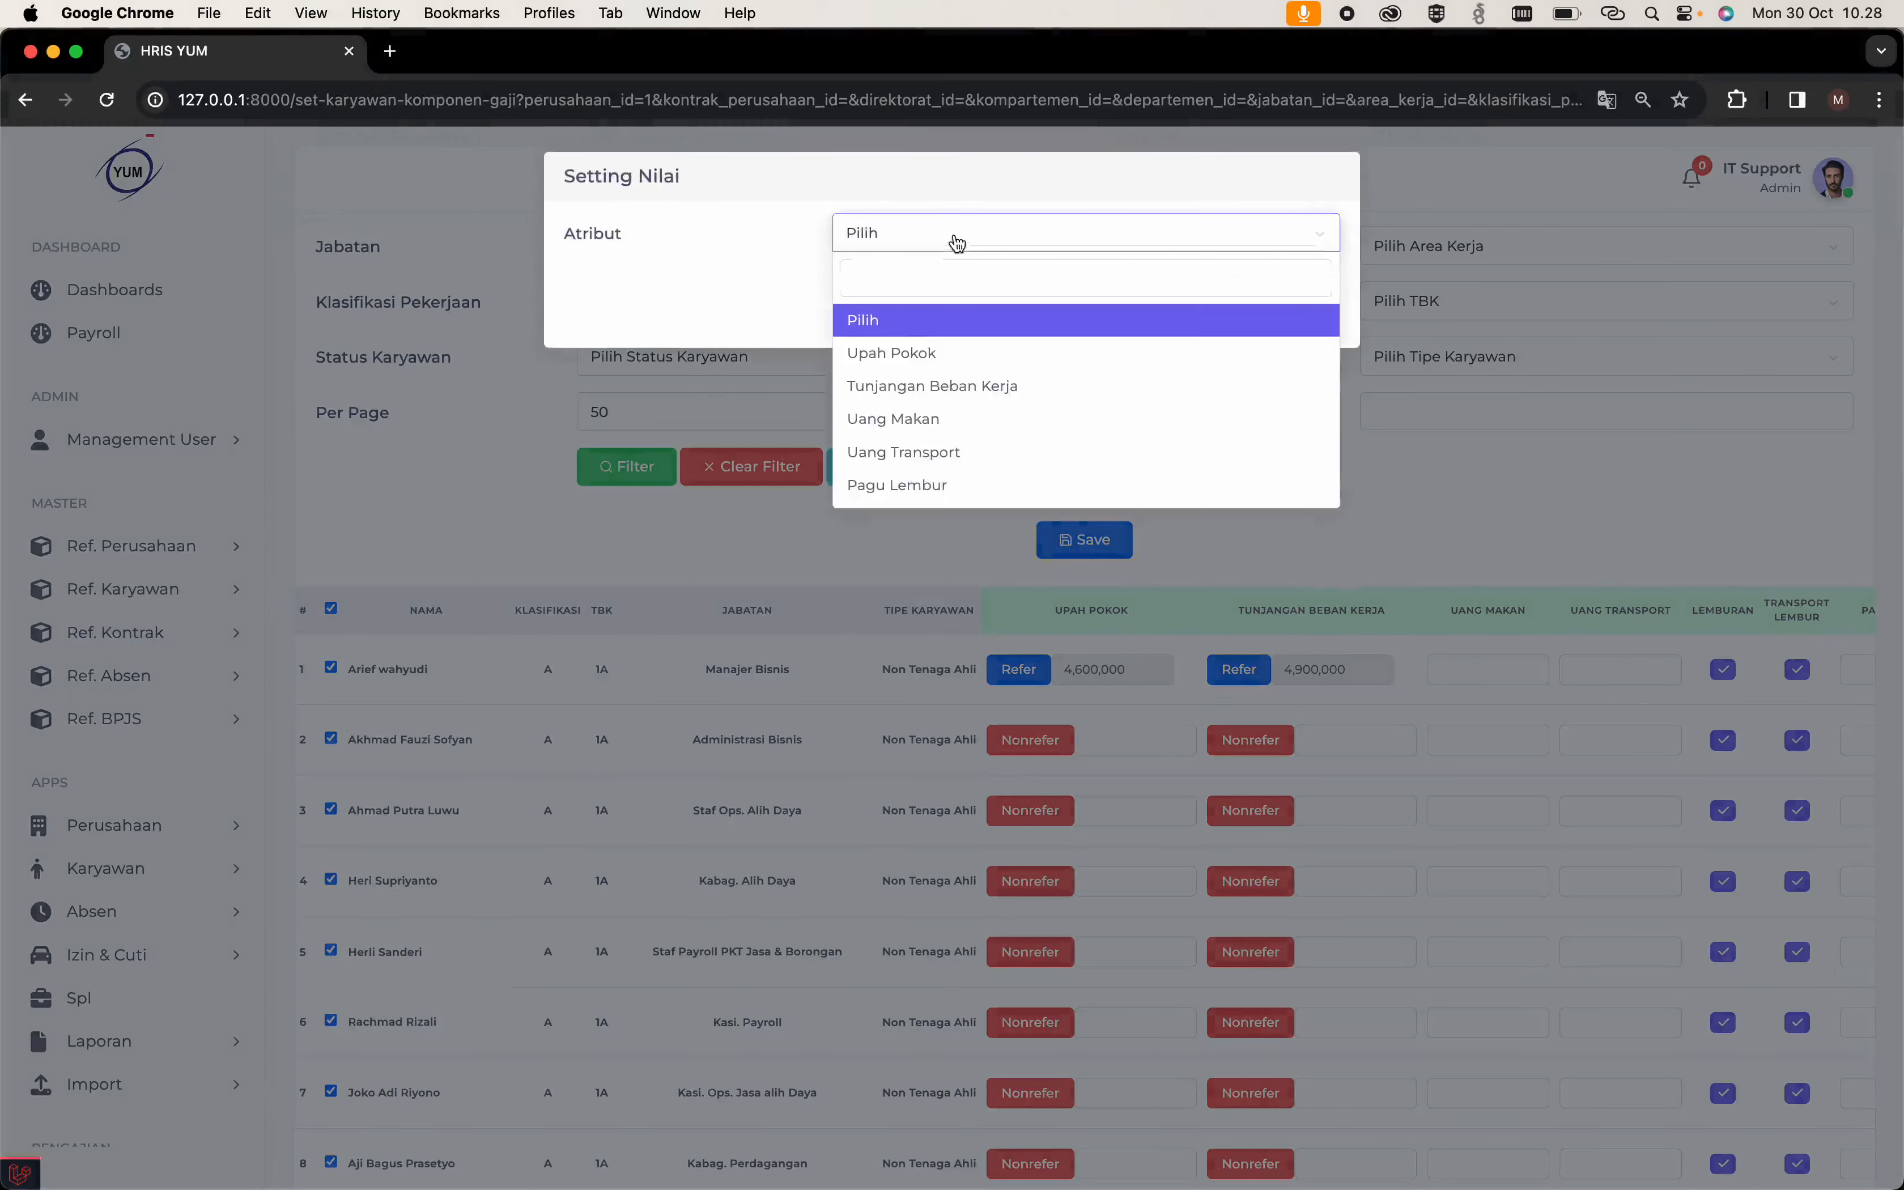
{"action": "left_click", "coordinate": [973, 352]}
{"action": "left_click", "coordinate": [961, 296]}
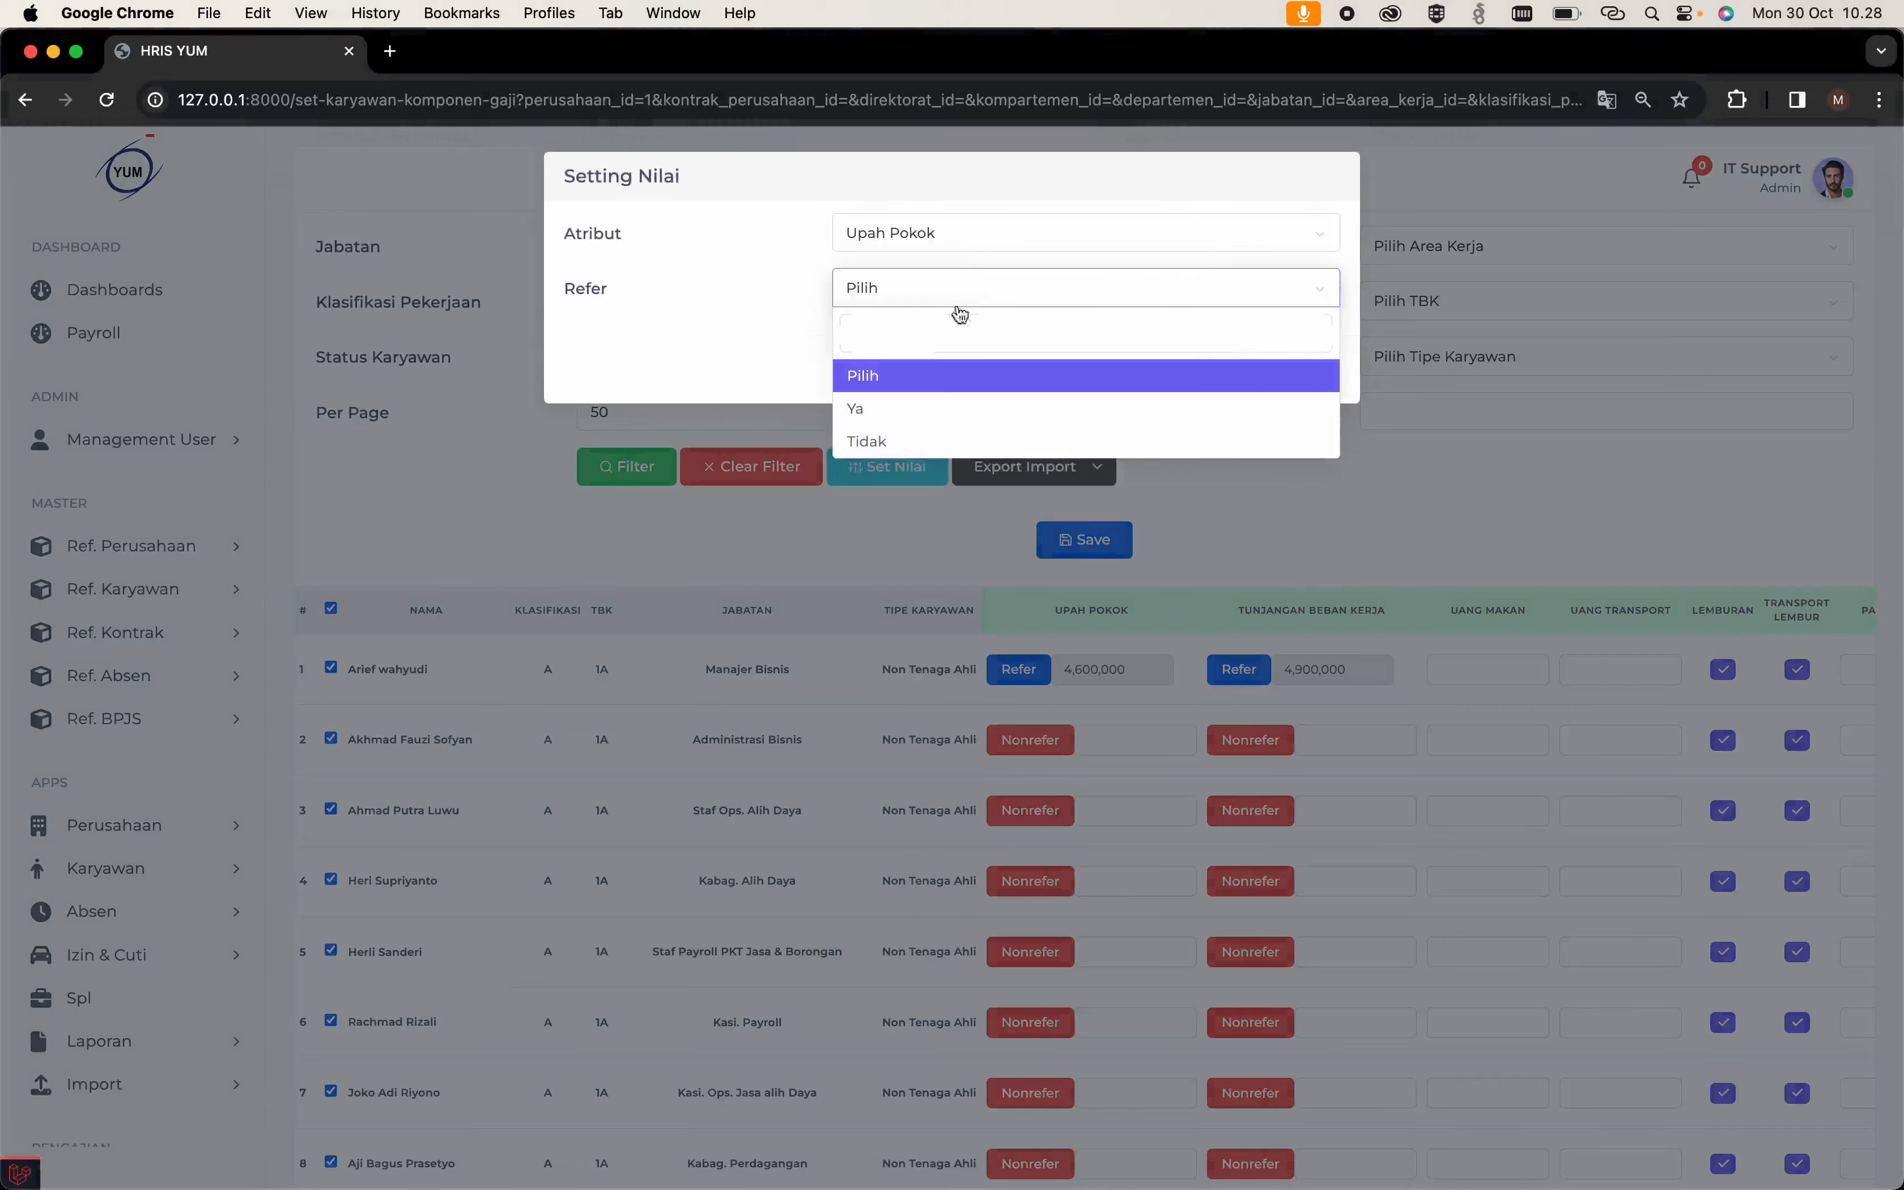
{"action": "left_click", "coordinate": [912, 409]}
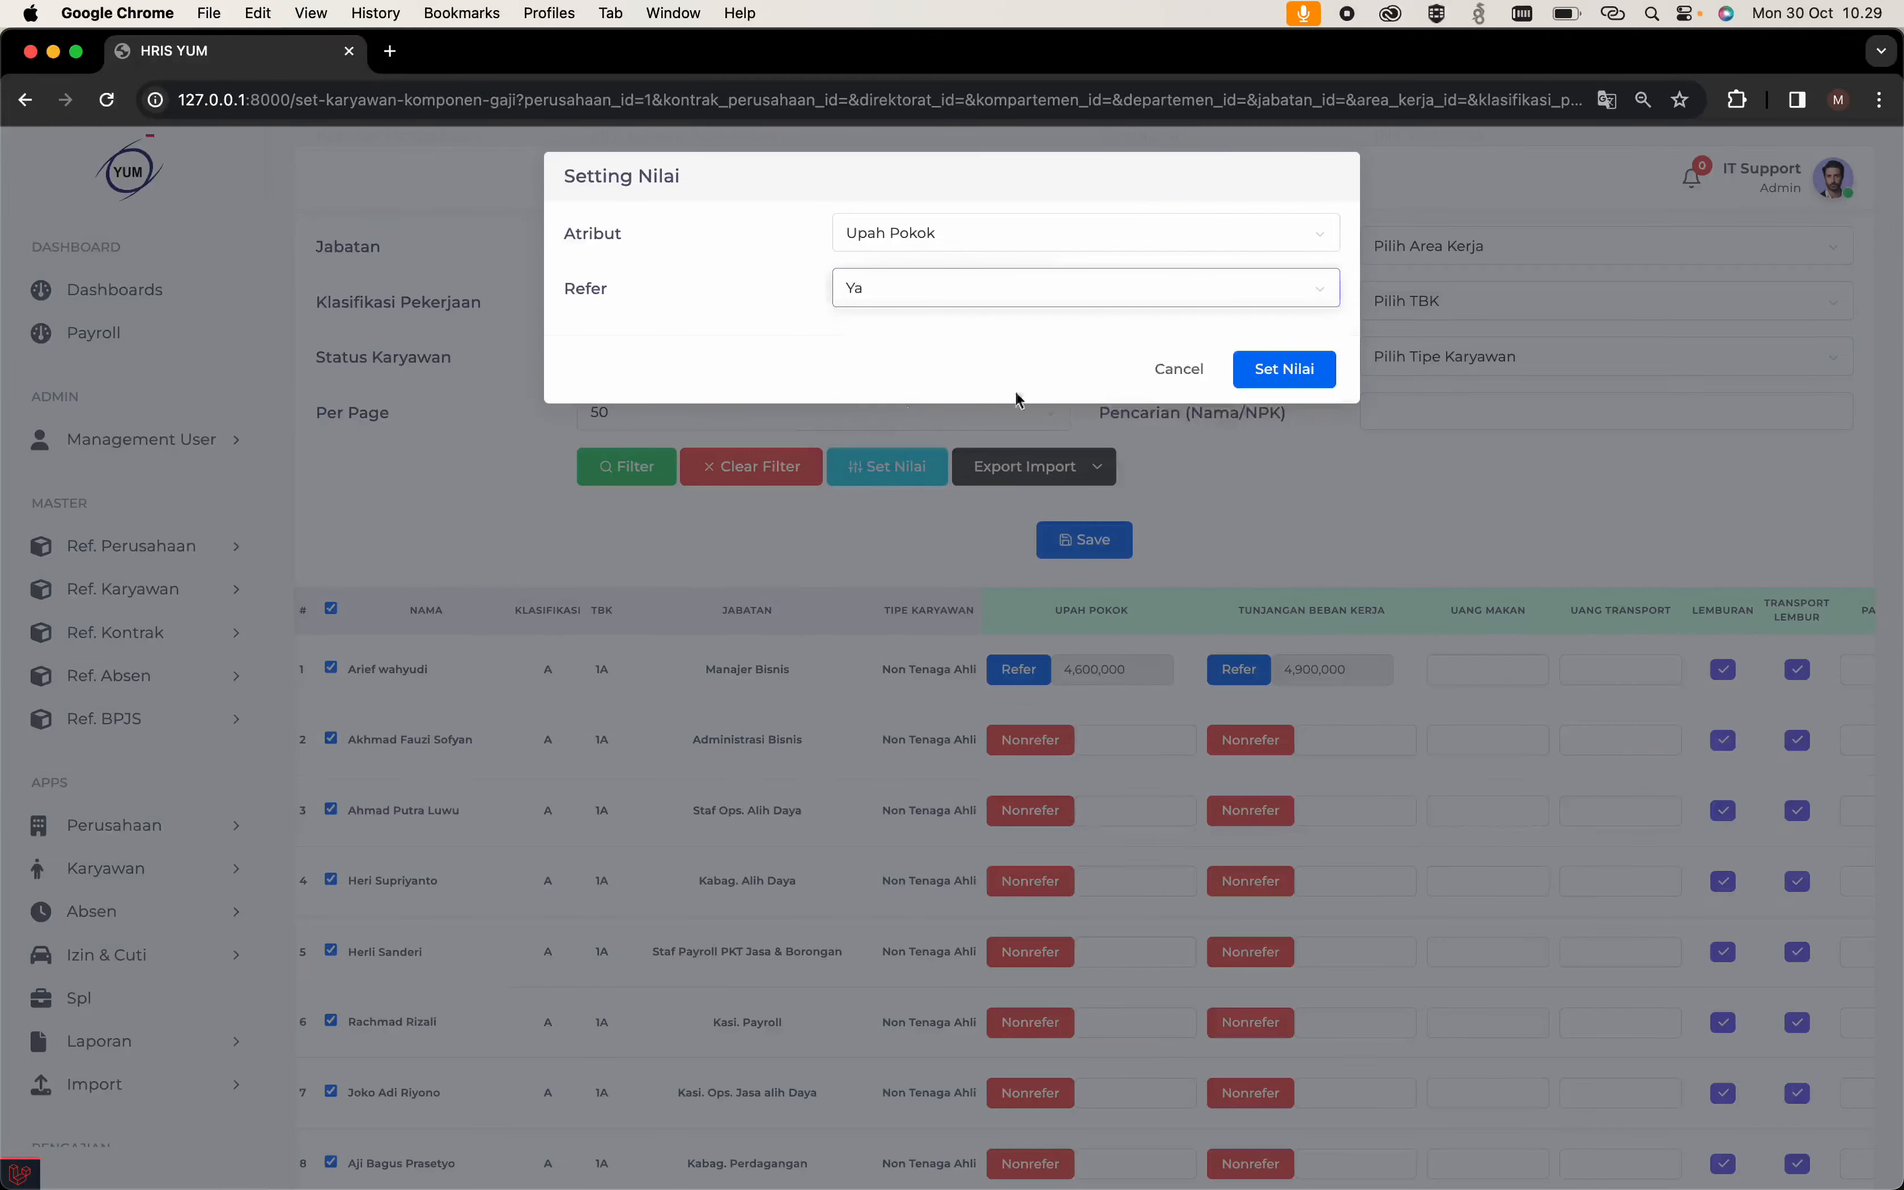
{"action": "left_click", "coordinate": [1258, 382]}
{"action": "left_click", "coordinate": [913, 762]}
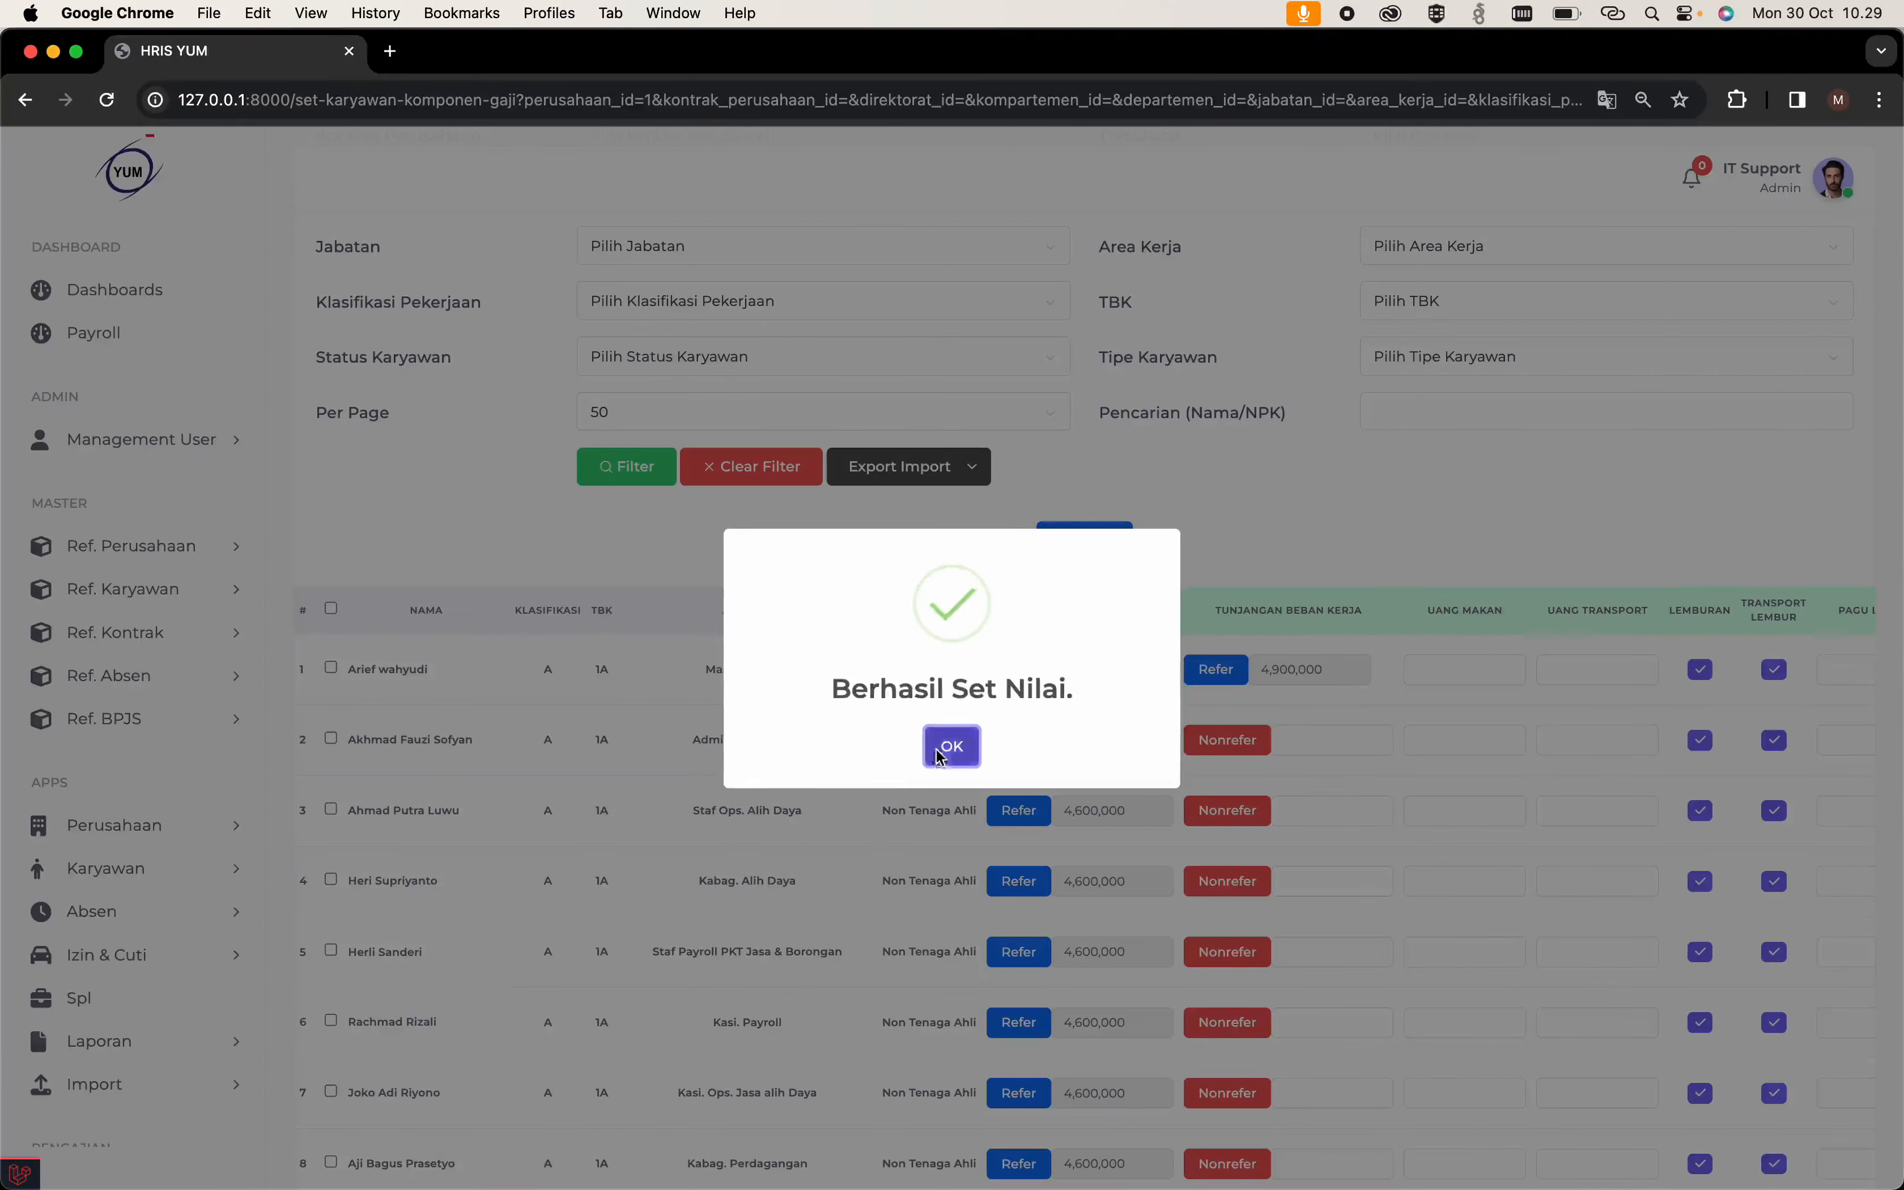
{"action": "left_click", "coordinate": [951, 746]}
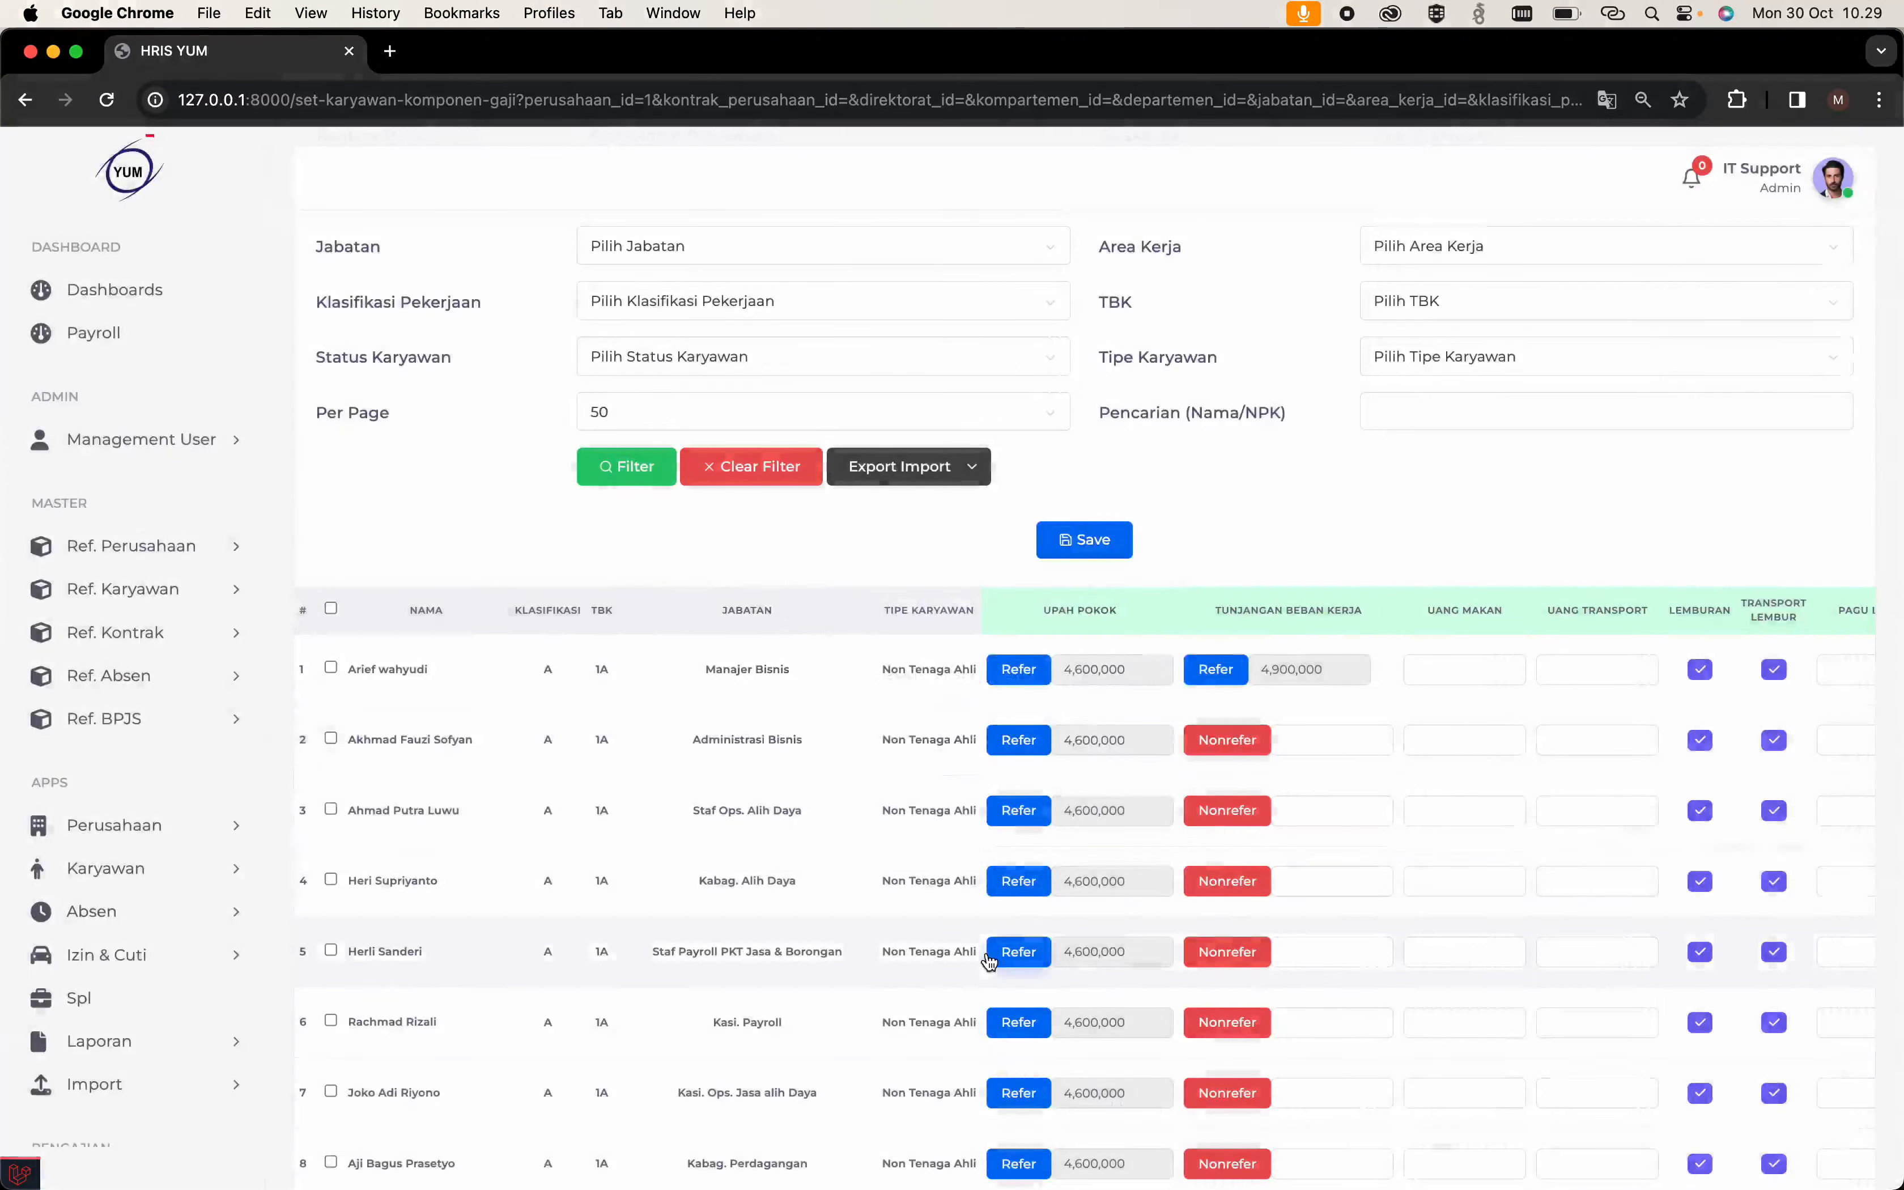
{"action": "scroll", "coordinate": [989, 962], "scroll_direction": "down", "scroll_amount": 20}
{"action": "scroll", "coordinate": [989, 962], "scroll_direction": "up", "scroll_amount": 5}
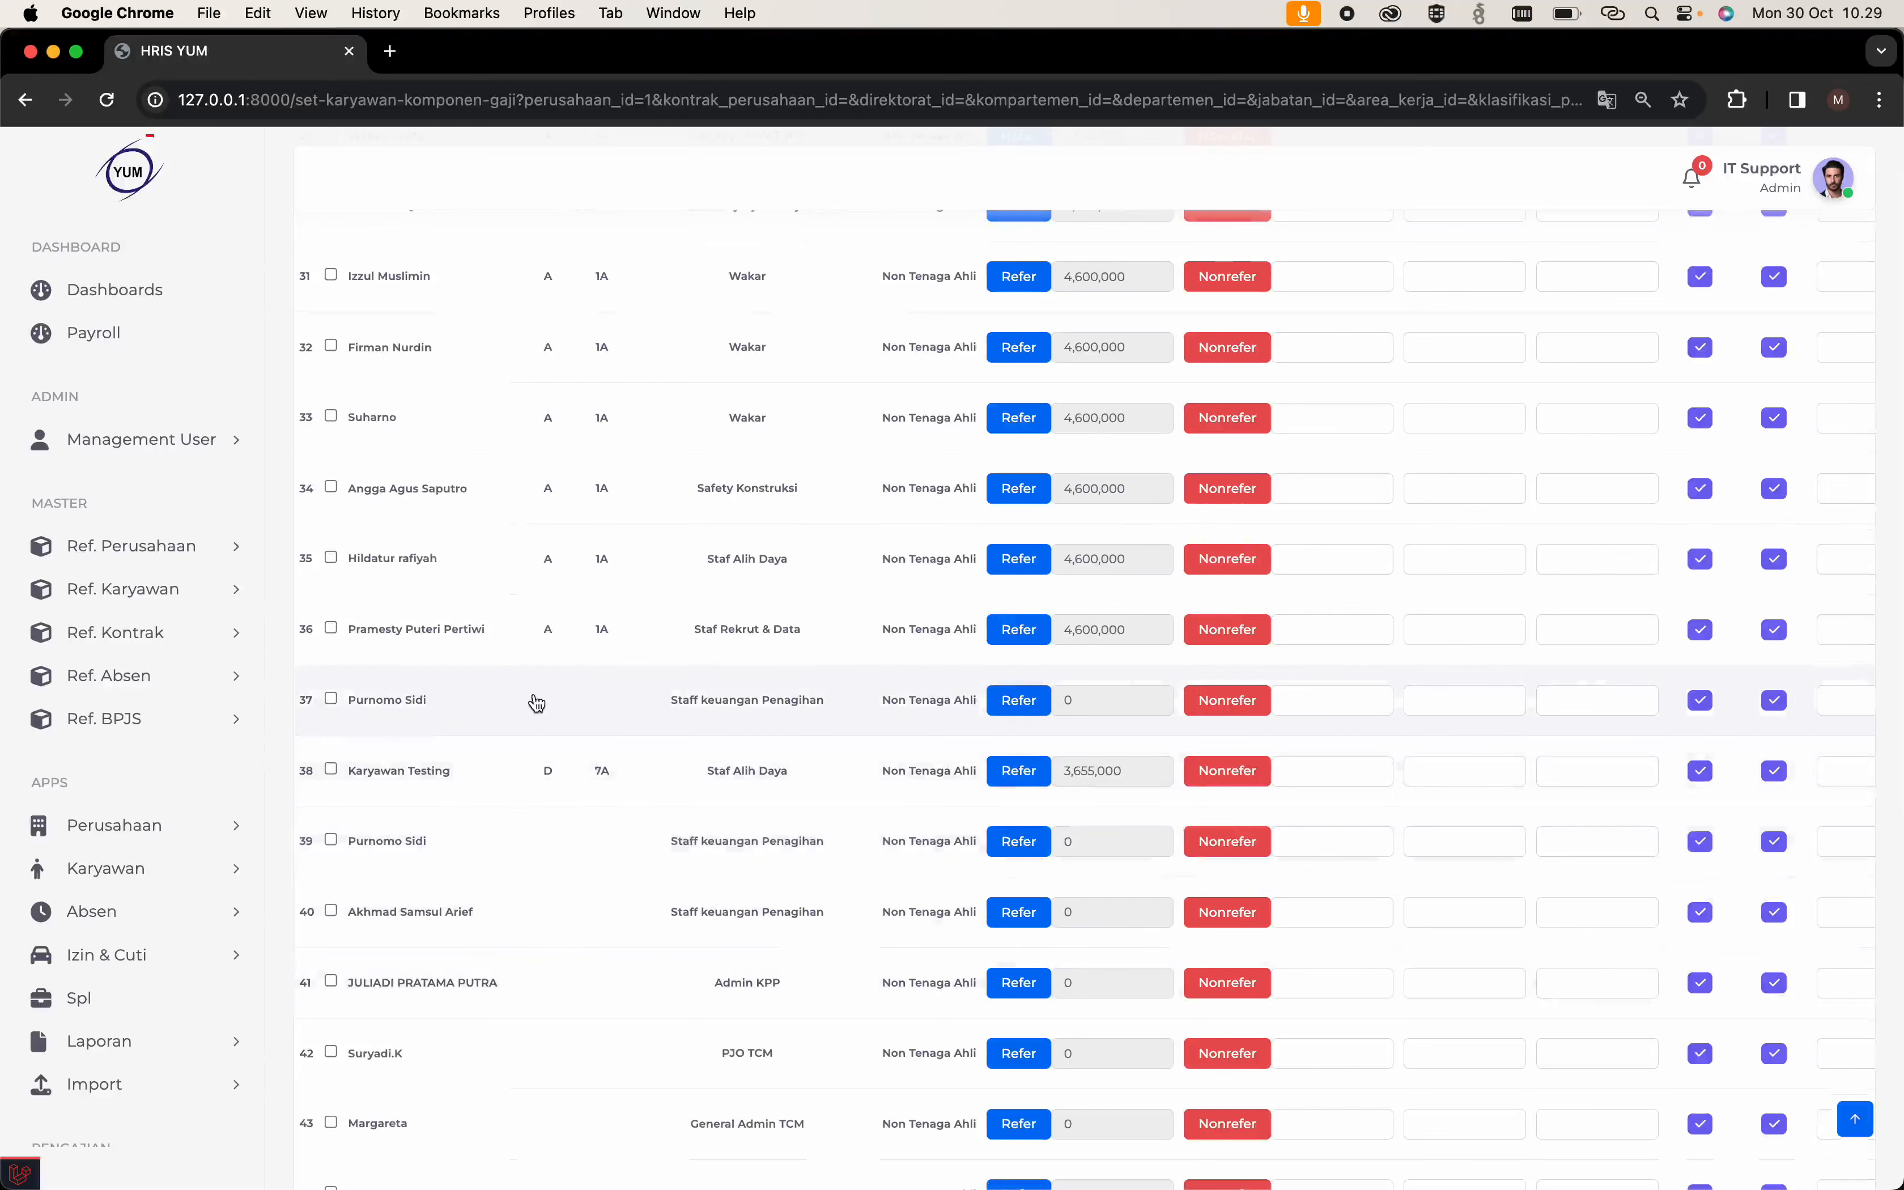
Select the employees with a zero Upah Pokok in rows 37 and 39 through 47.
{"action": "scroll", "coordinate": [510, 926], "scroll_direction": "down", "scroll_amount": 1}
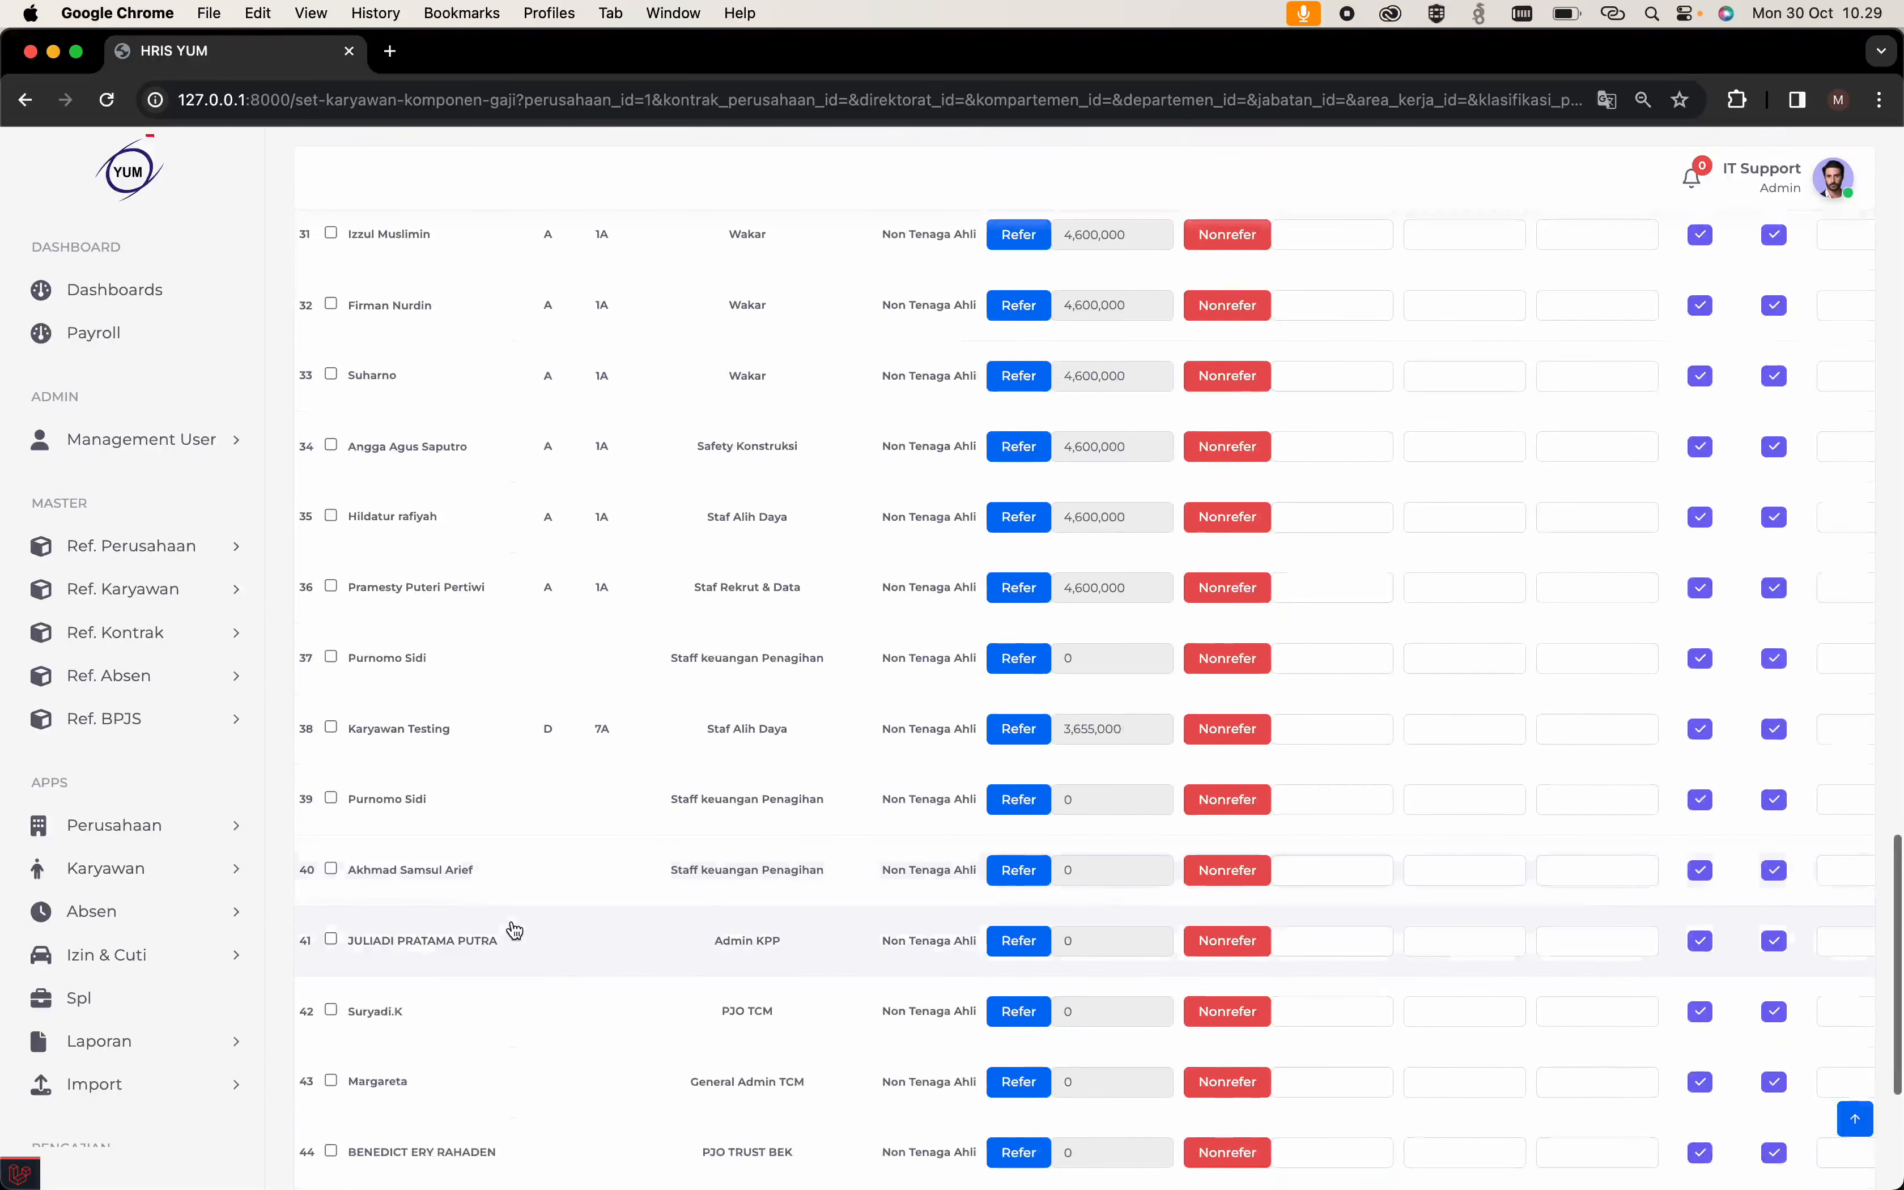
{"action": "left_click", "coordinate": [330, 656]}
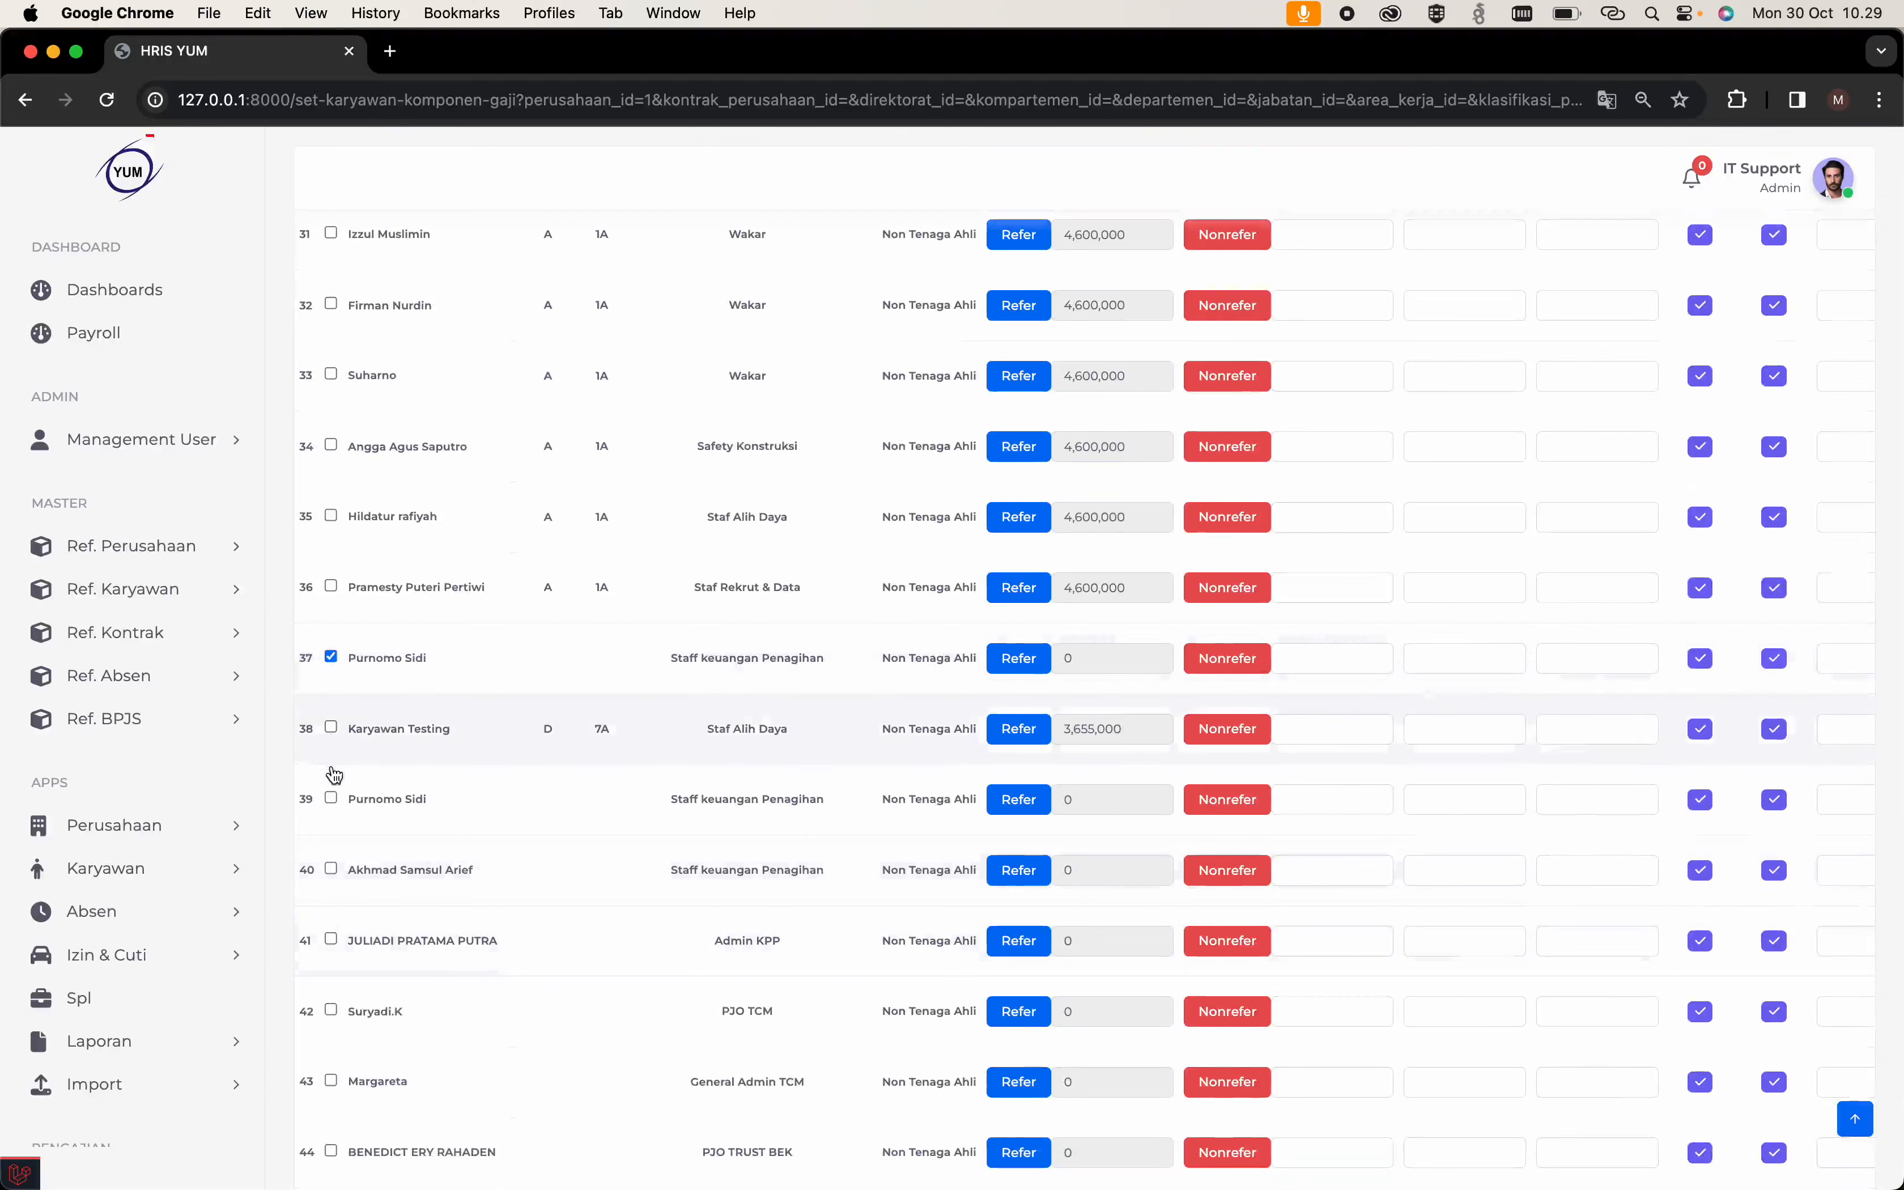
{"action": "left_click", "coordinate": [330, 797]}
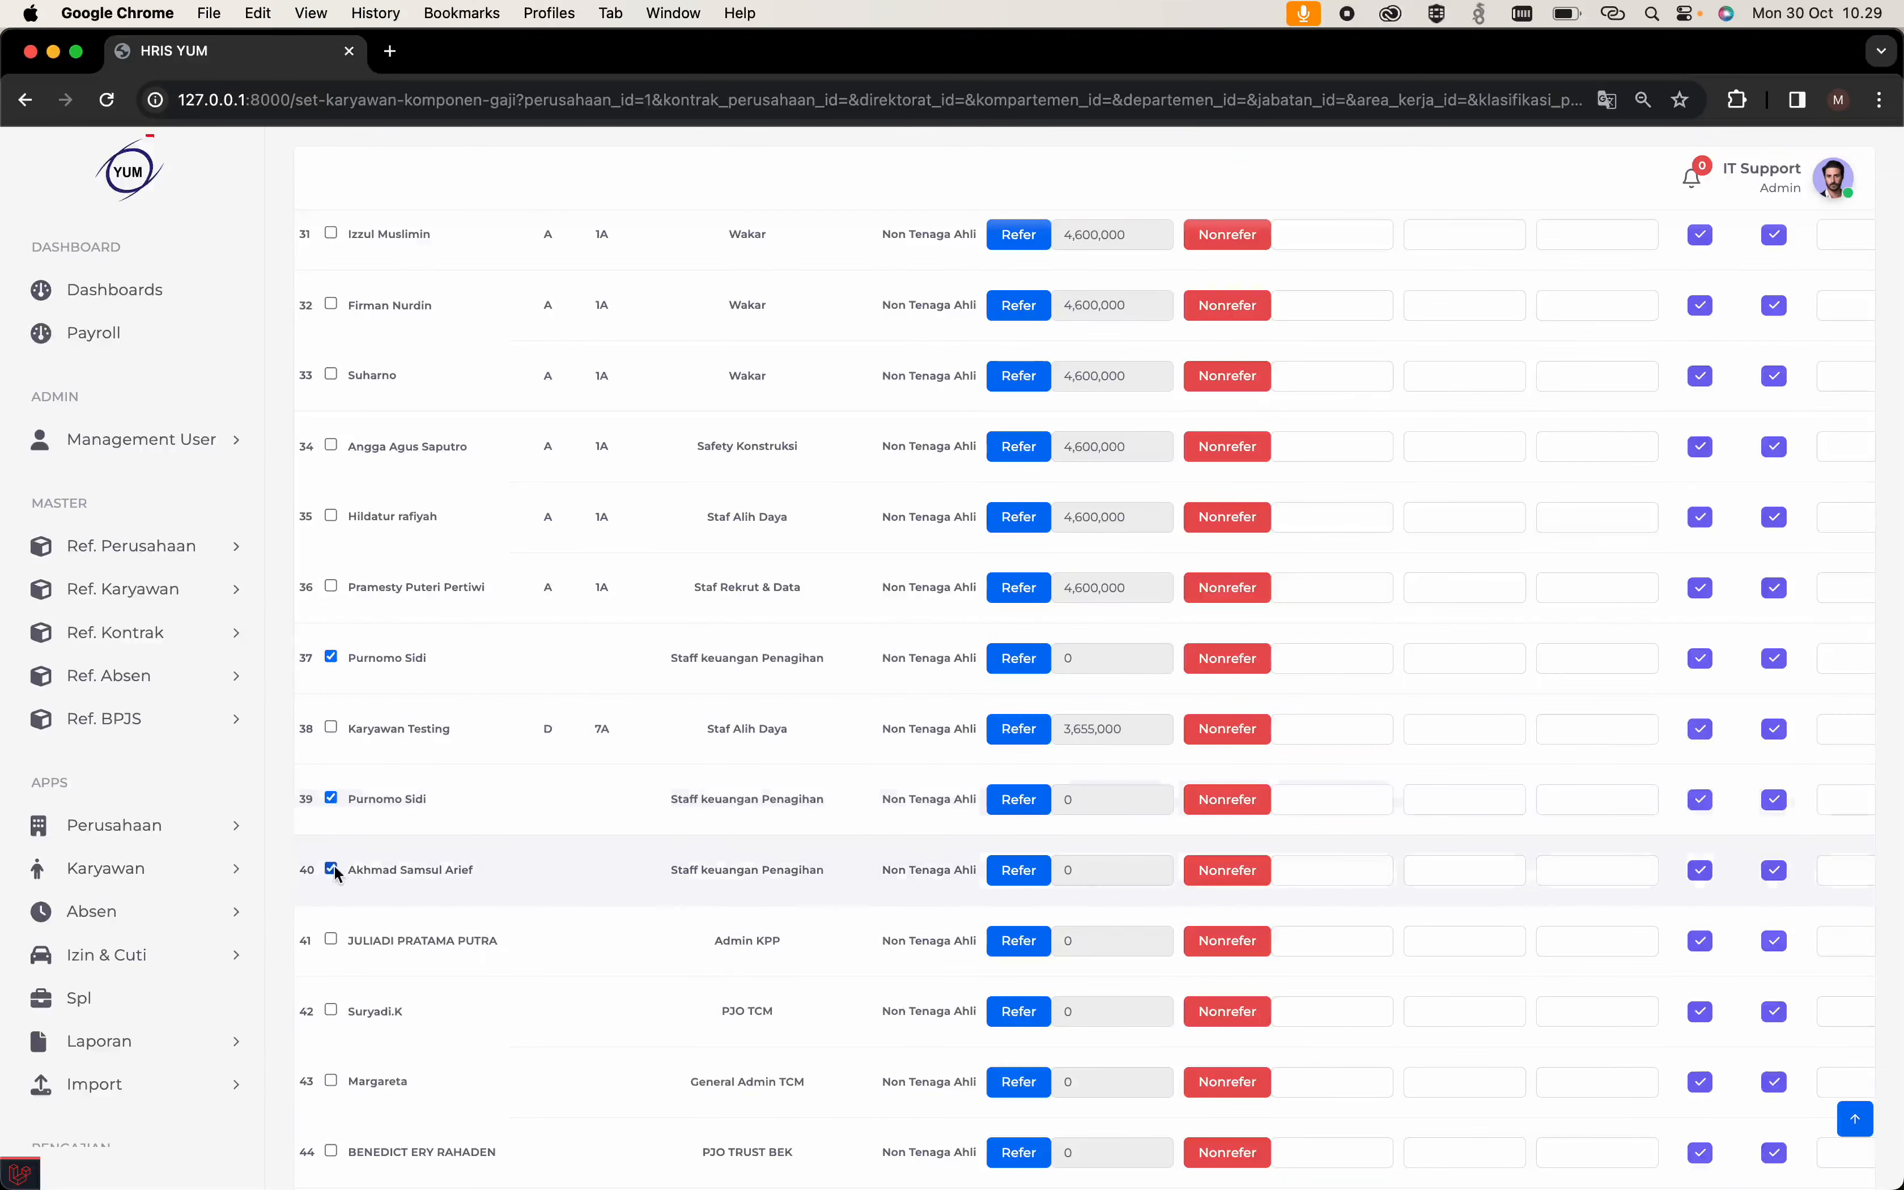
{"action": "left_click", "coordinate": [331, 939]}
{"action": "scroll", "coordinate": [330, 905], "scroll_direction": "down", "scroll_amount": 3}
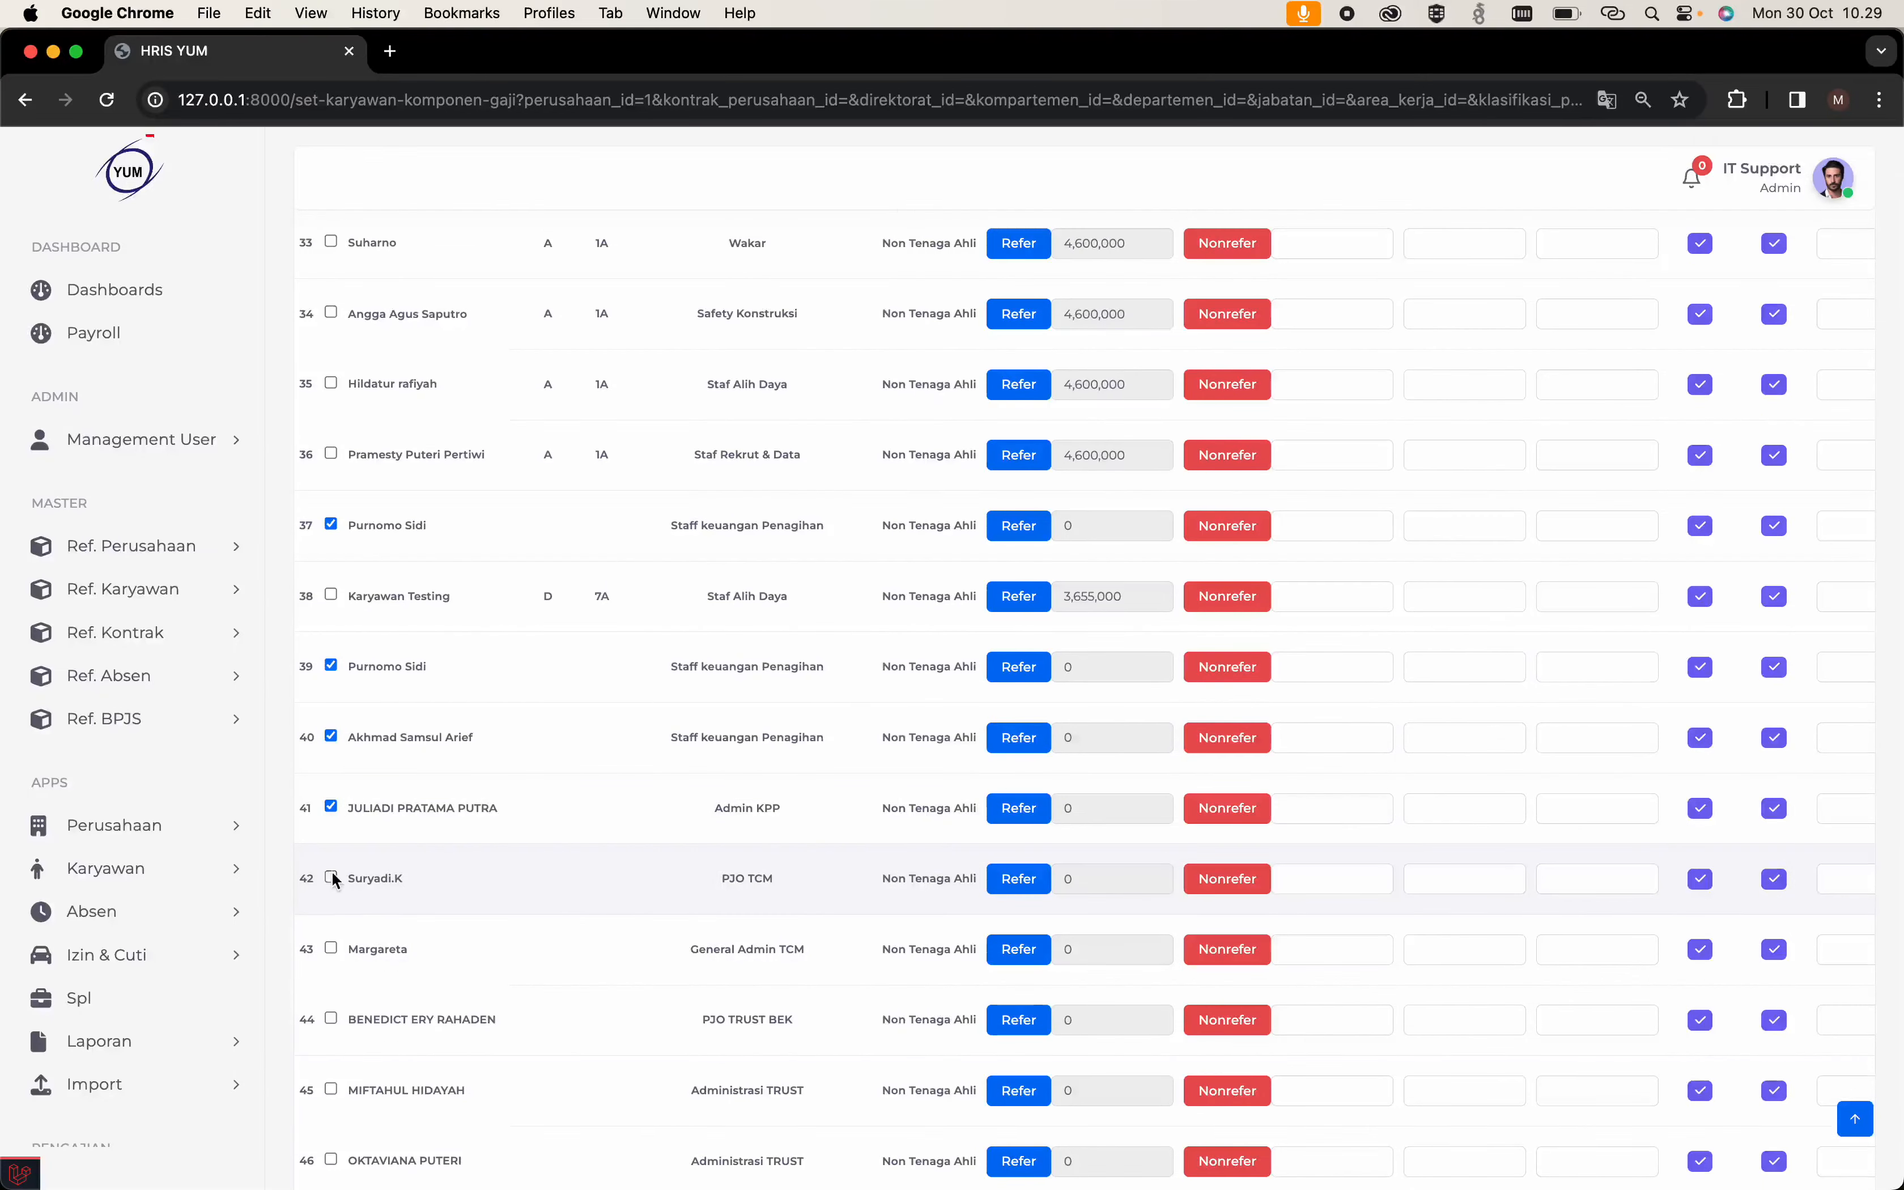
{"action": "left_click", "coordinate": [330, 878]}
{"action": "left_click", "coordinate": [330, 947]}
{"action": "scroll", "coordinate": [332, 1063], "scroll_direction": "down", "scroll_amount": 2}
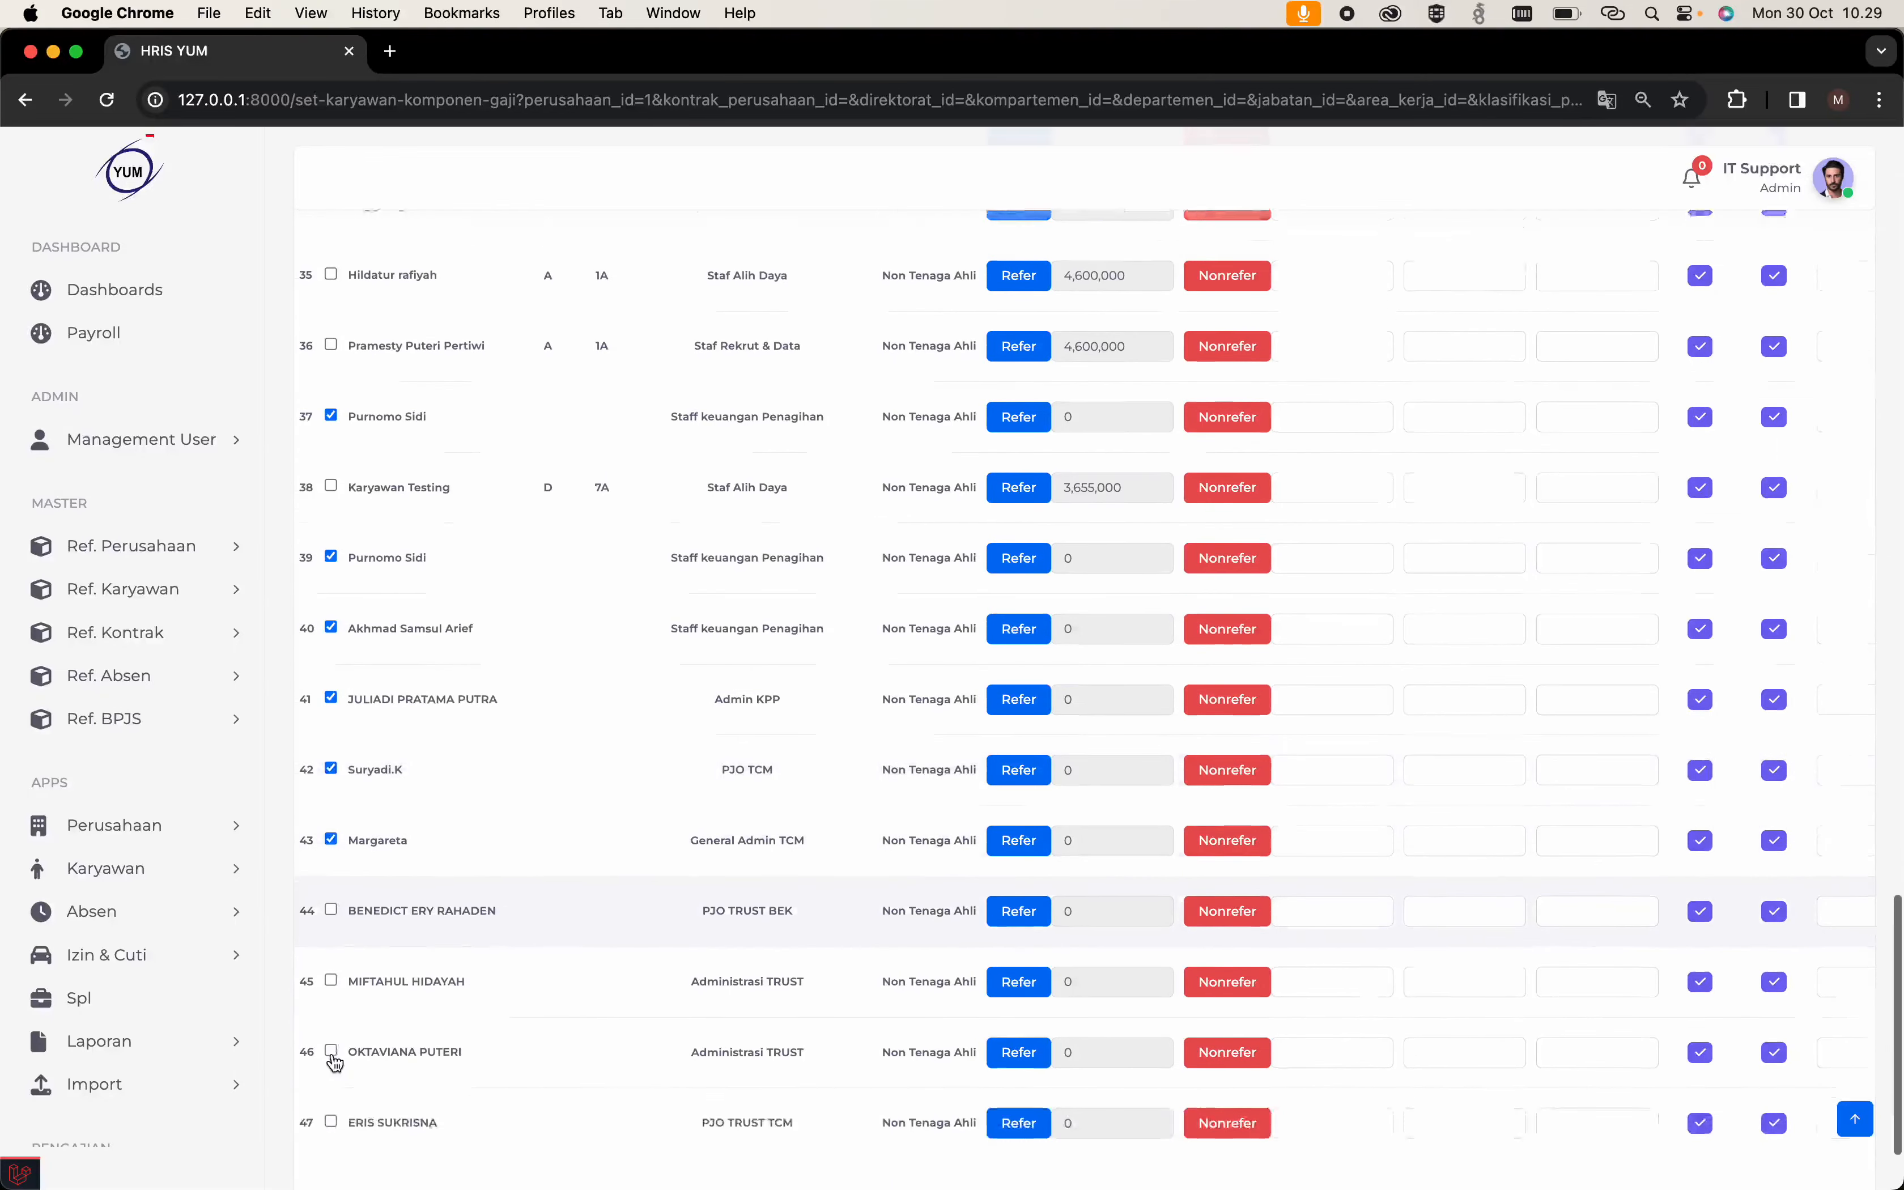
{"action": "scroll", "coordinate": [334, 1062], "scroll_direction": "down", "scroll_amount": 2}
{"action": "left_click", "coordinate": [333, 828]}
{"action": "left_click", "coordinate": [331, 898]}
{"action": "left_click", "coordinate": [331, 969]}
Set the selected employees' Upah Pokok attribute in bulk to Refer Tidak with a Nilai of 4,000,000.
{"action": "scroll", "coordinate": [804, 854], "scroll_direction": "up", "scroll_amount": 20}
{"action": "scroll", "coordinate": [791, 834], "scroll_direction": "down", "scroll_amount": 1}
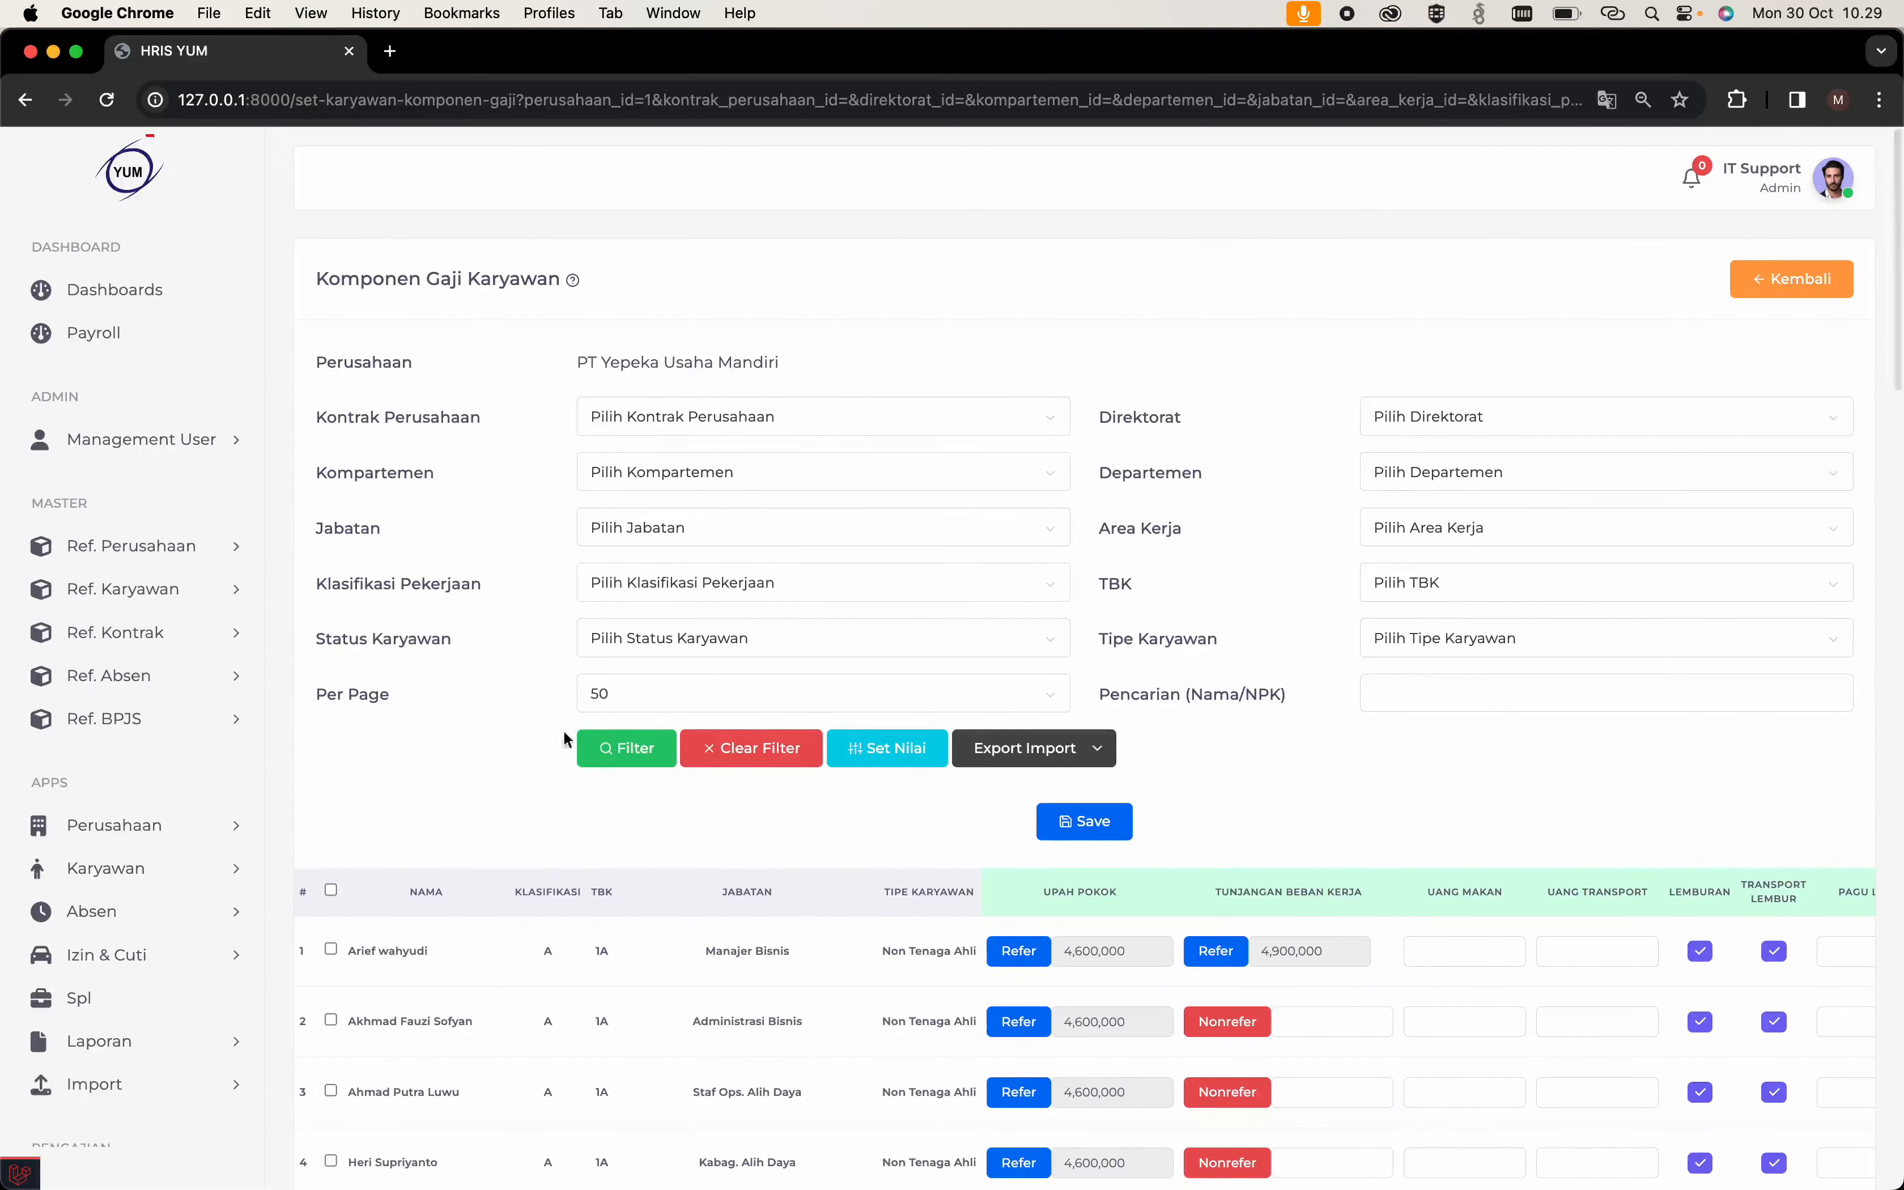
{"action": "left_click", "coordinate": [887, 748]}
{"action": "left_click", "coordinate": [906, 236]}
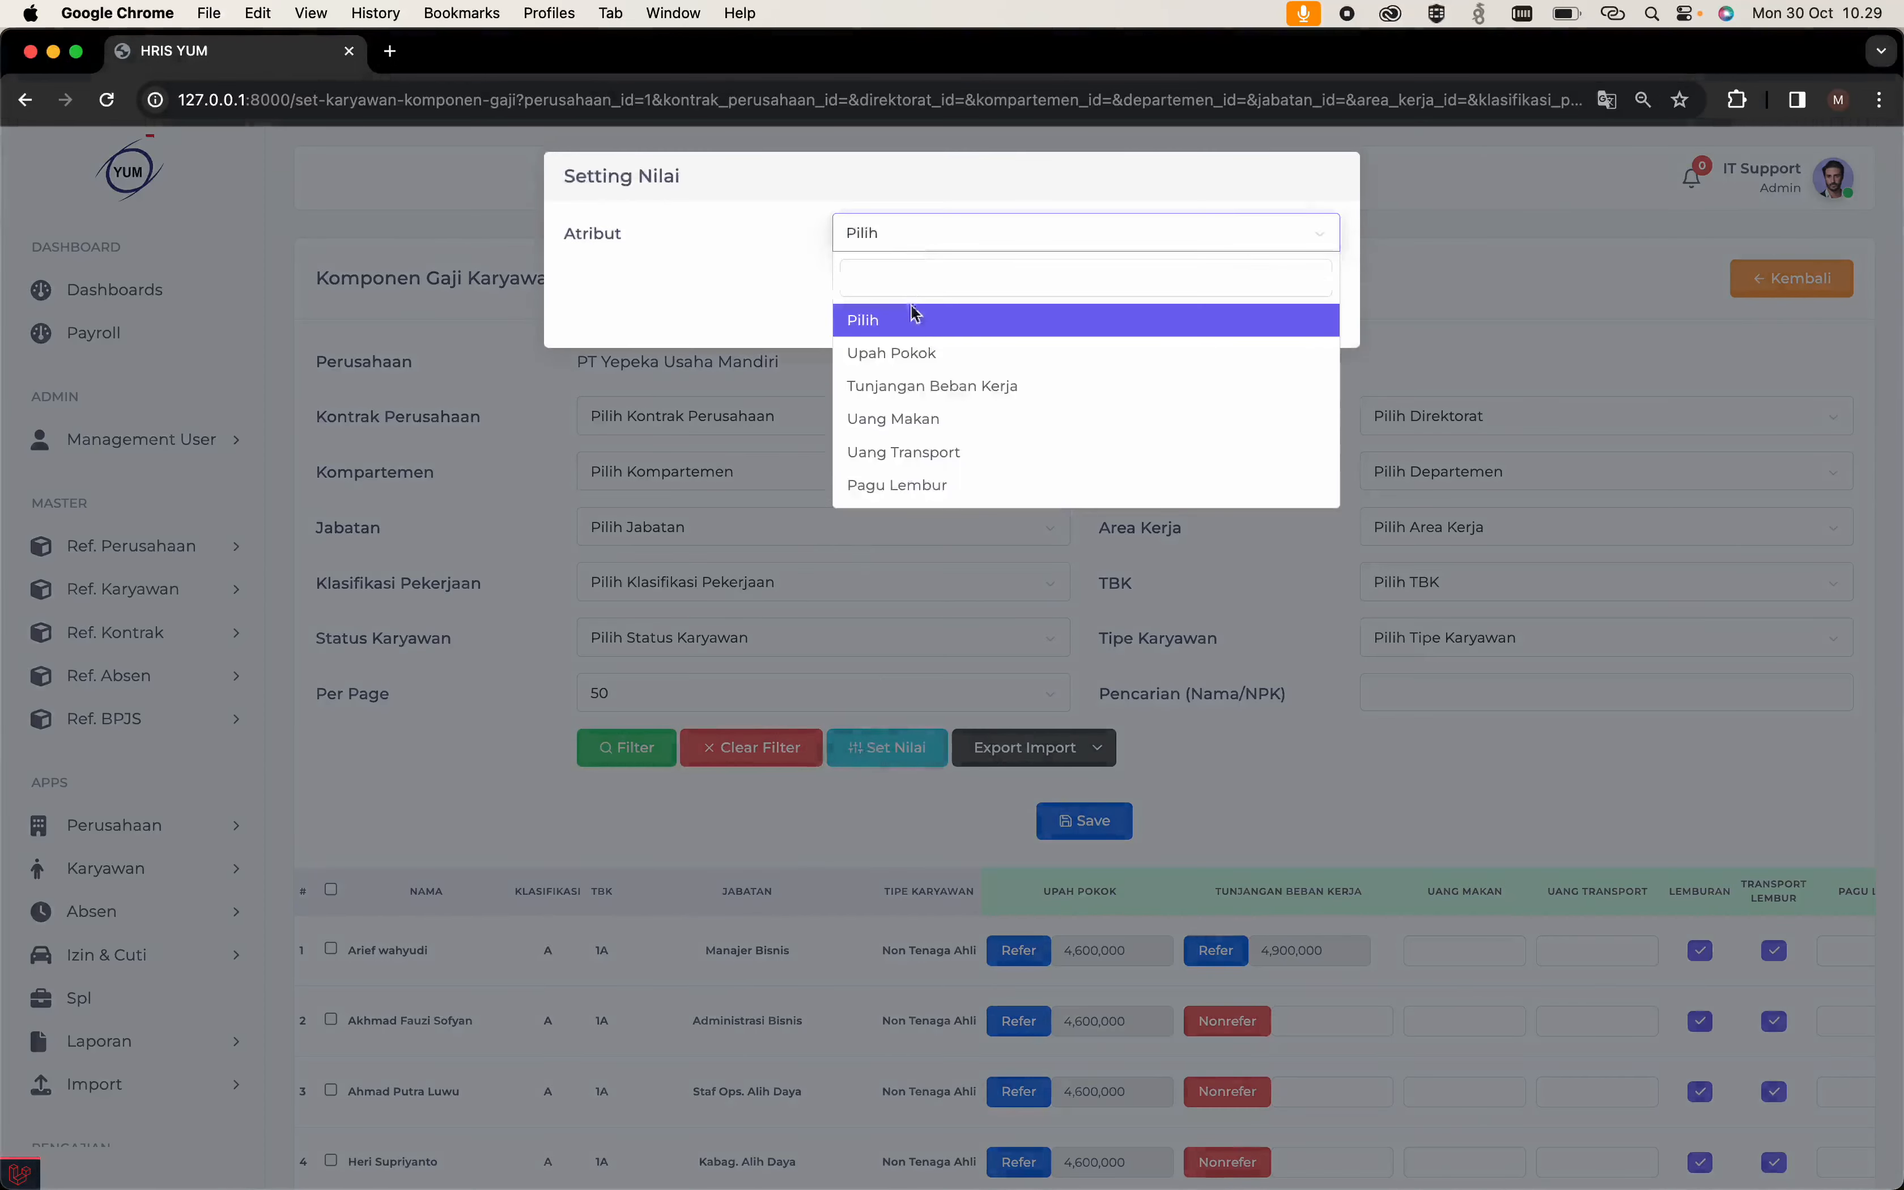
{"action": "left_click", "coordinate": [913, 338]}
{"action": "left_click", "coordinate": [970, 236]}
{"action": "left_click", "coordinate": [952, 350]}
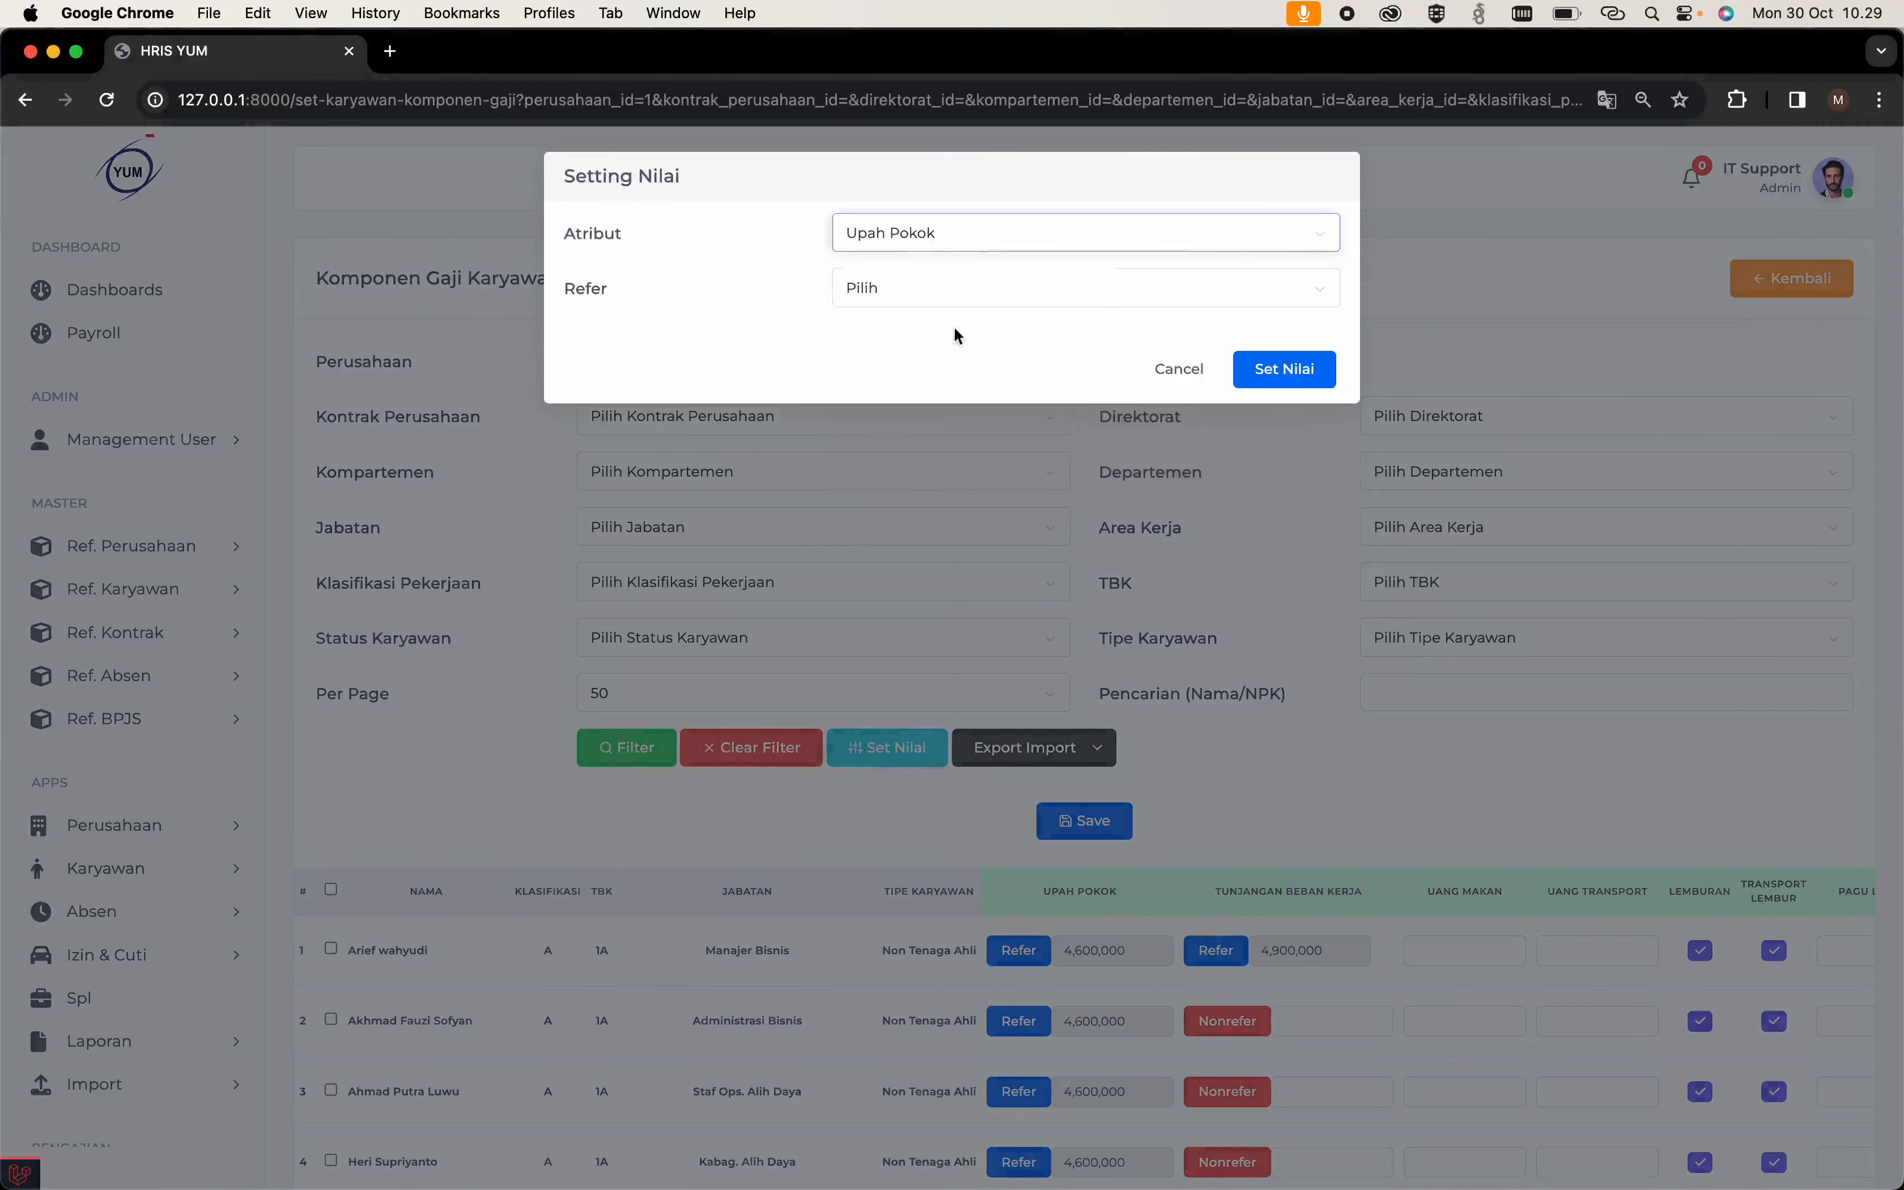
{"action": "left_click", "coordinate": [973, 292]}
{"action": "left_click", "coordinate": [947, 438]}
{"action": "left_click", "coordinate": [960, 345]}
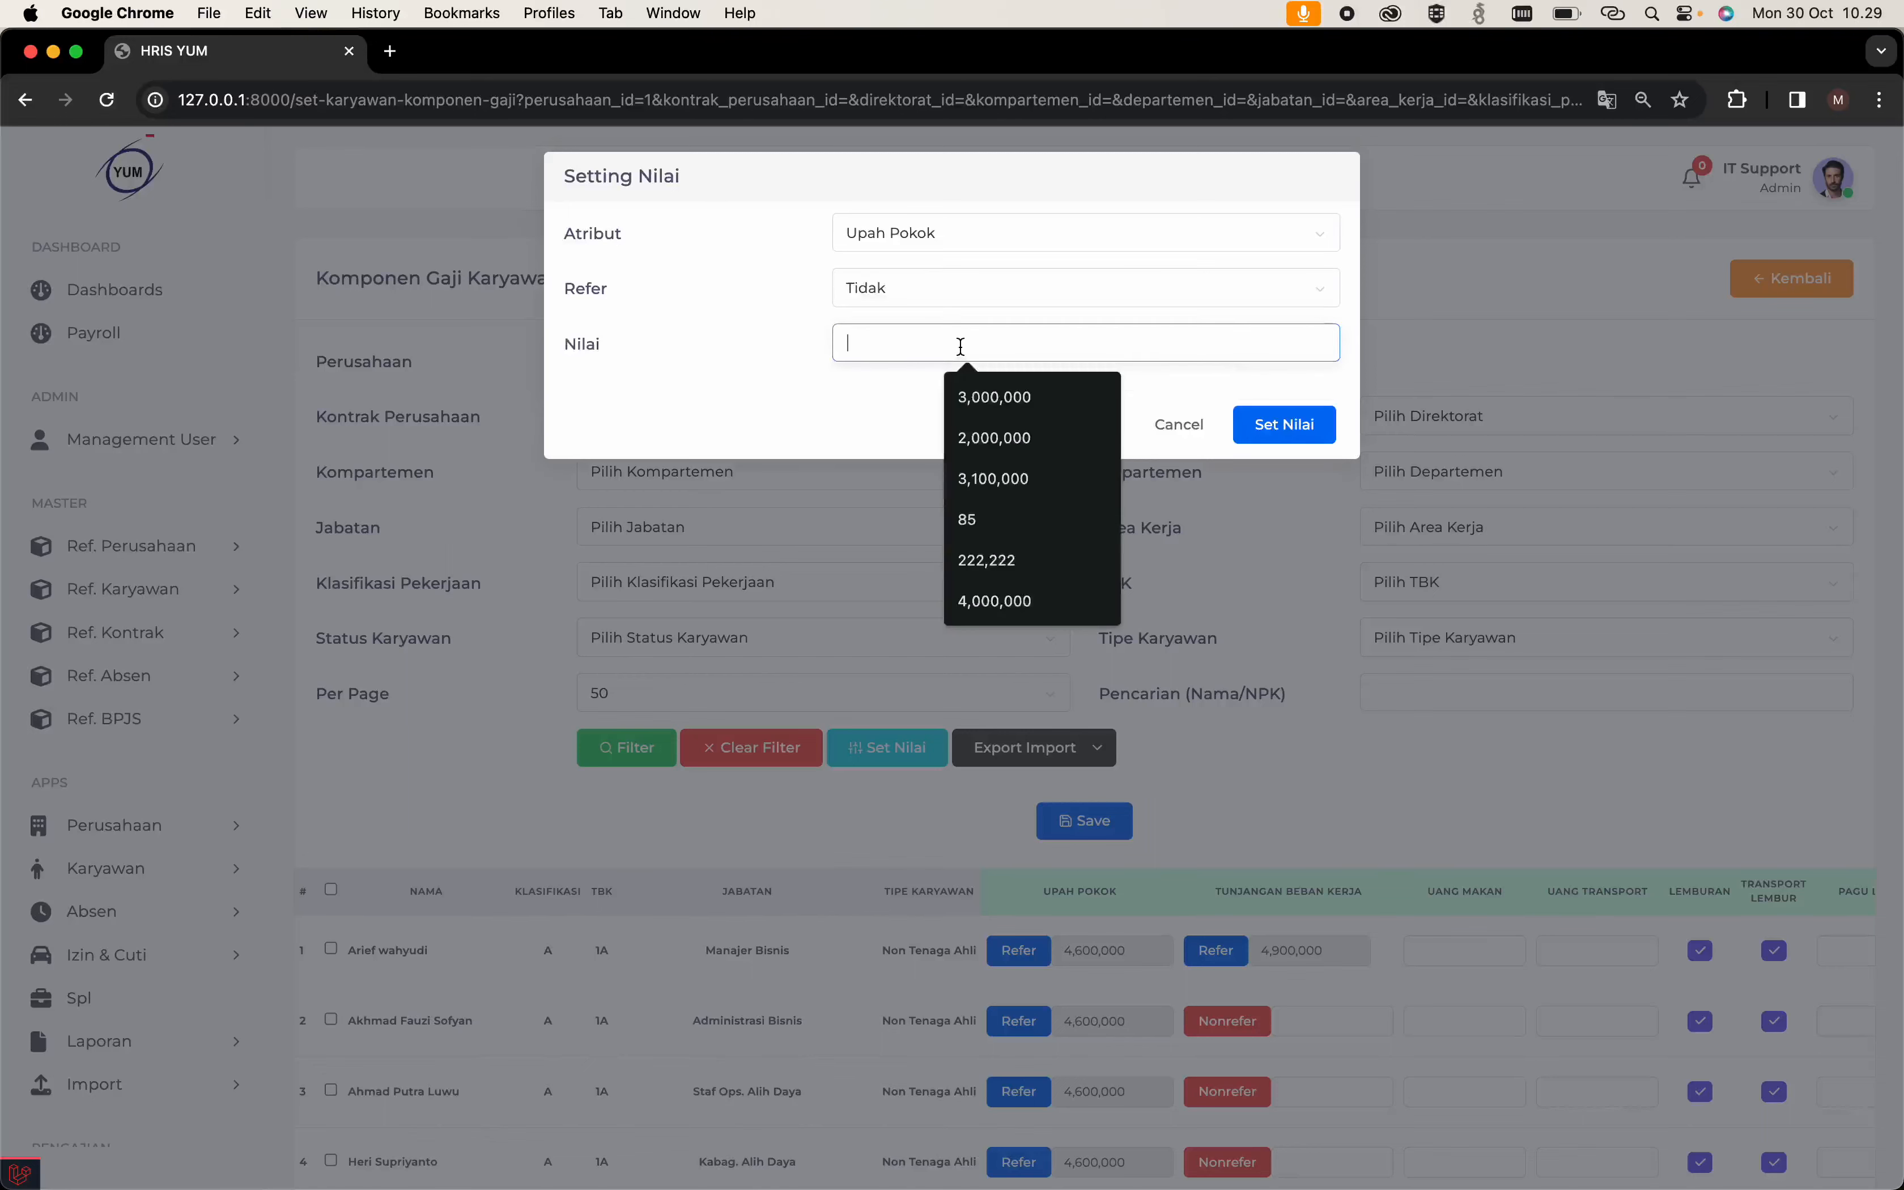
{"action": "type", "text": "4,000"}
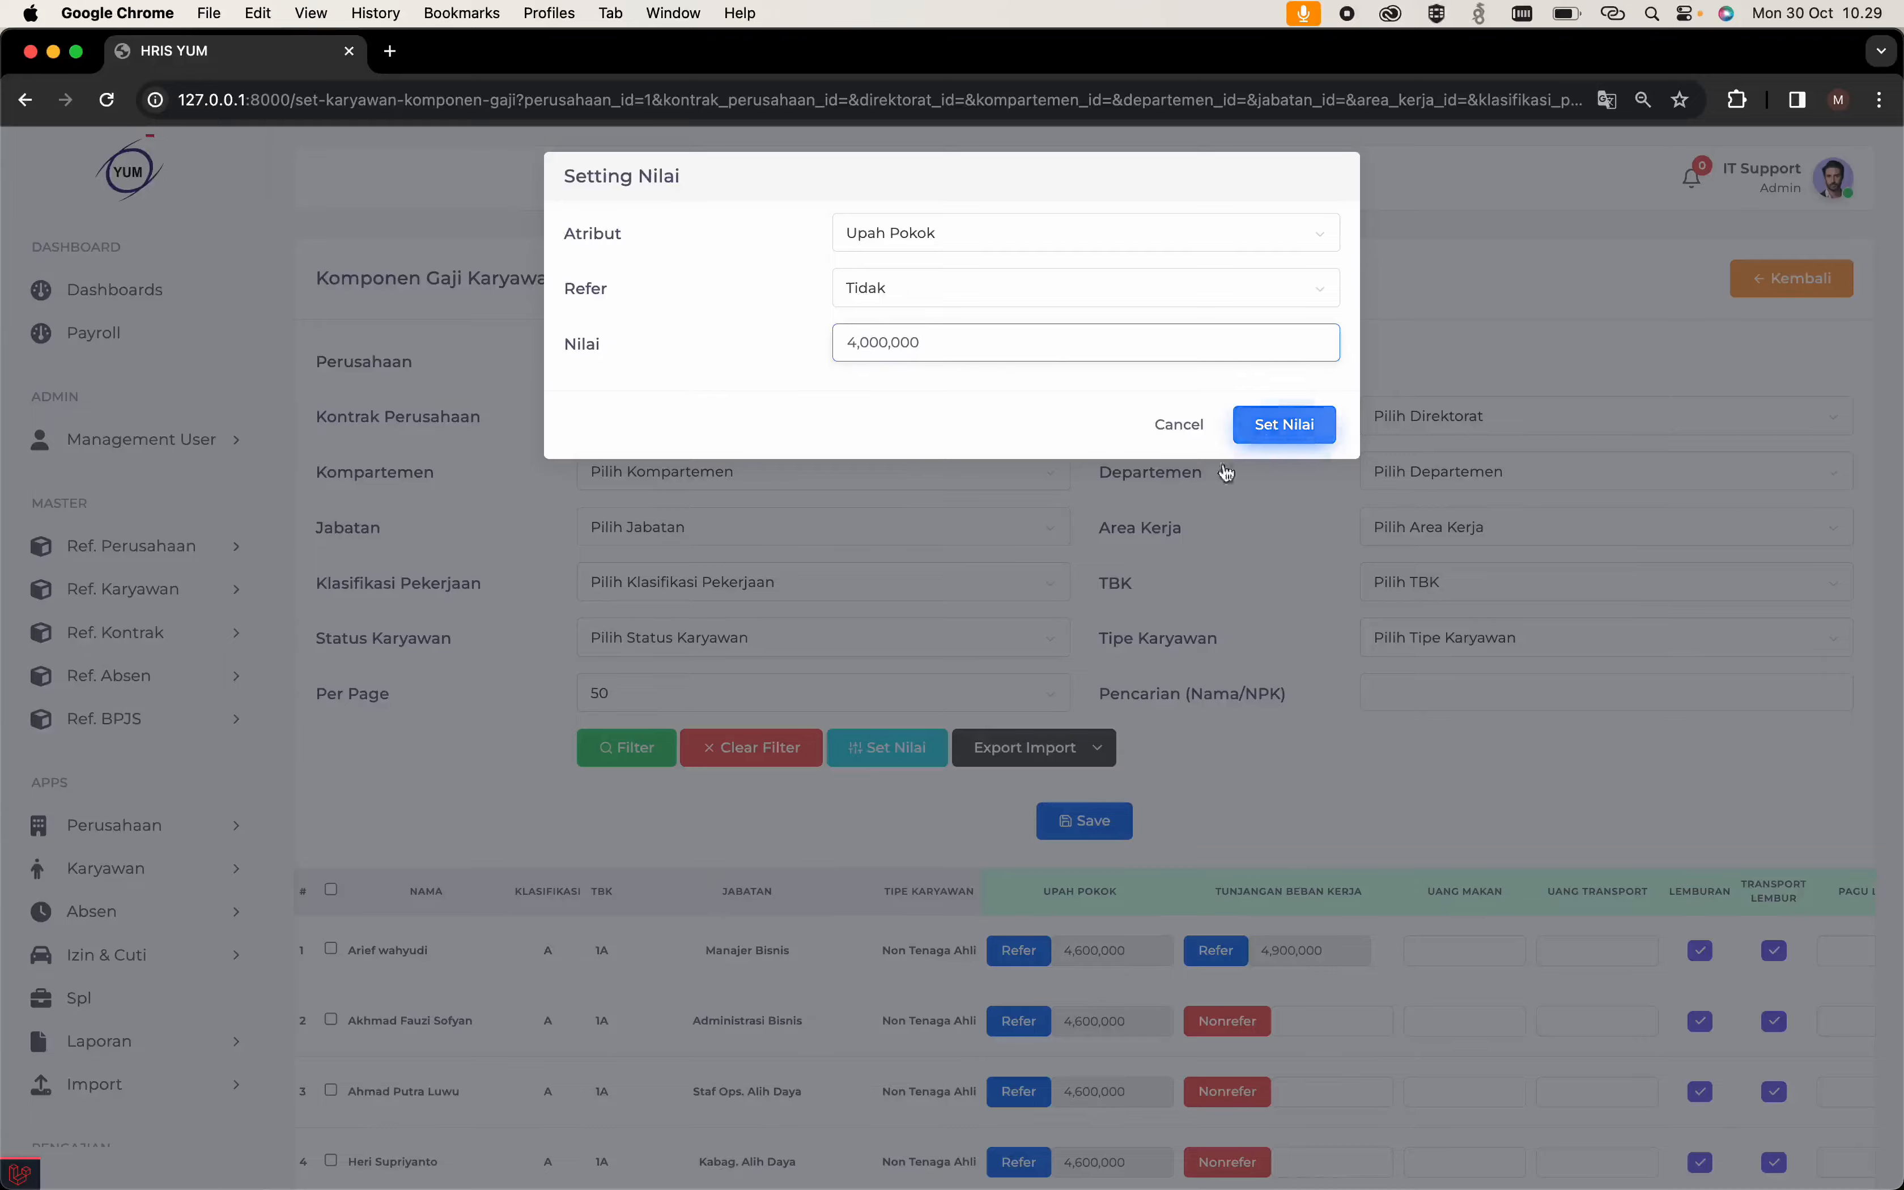
{"action": "left_click", "coordinate": [1284, 425]}
{"action": "left_click", "coordinate": [914, 775]}
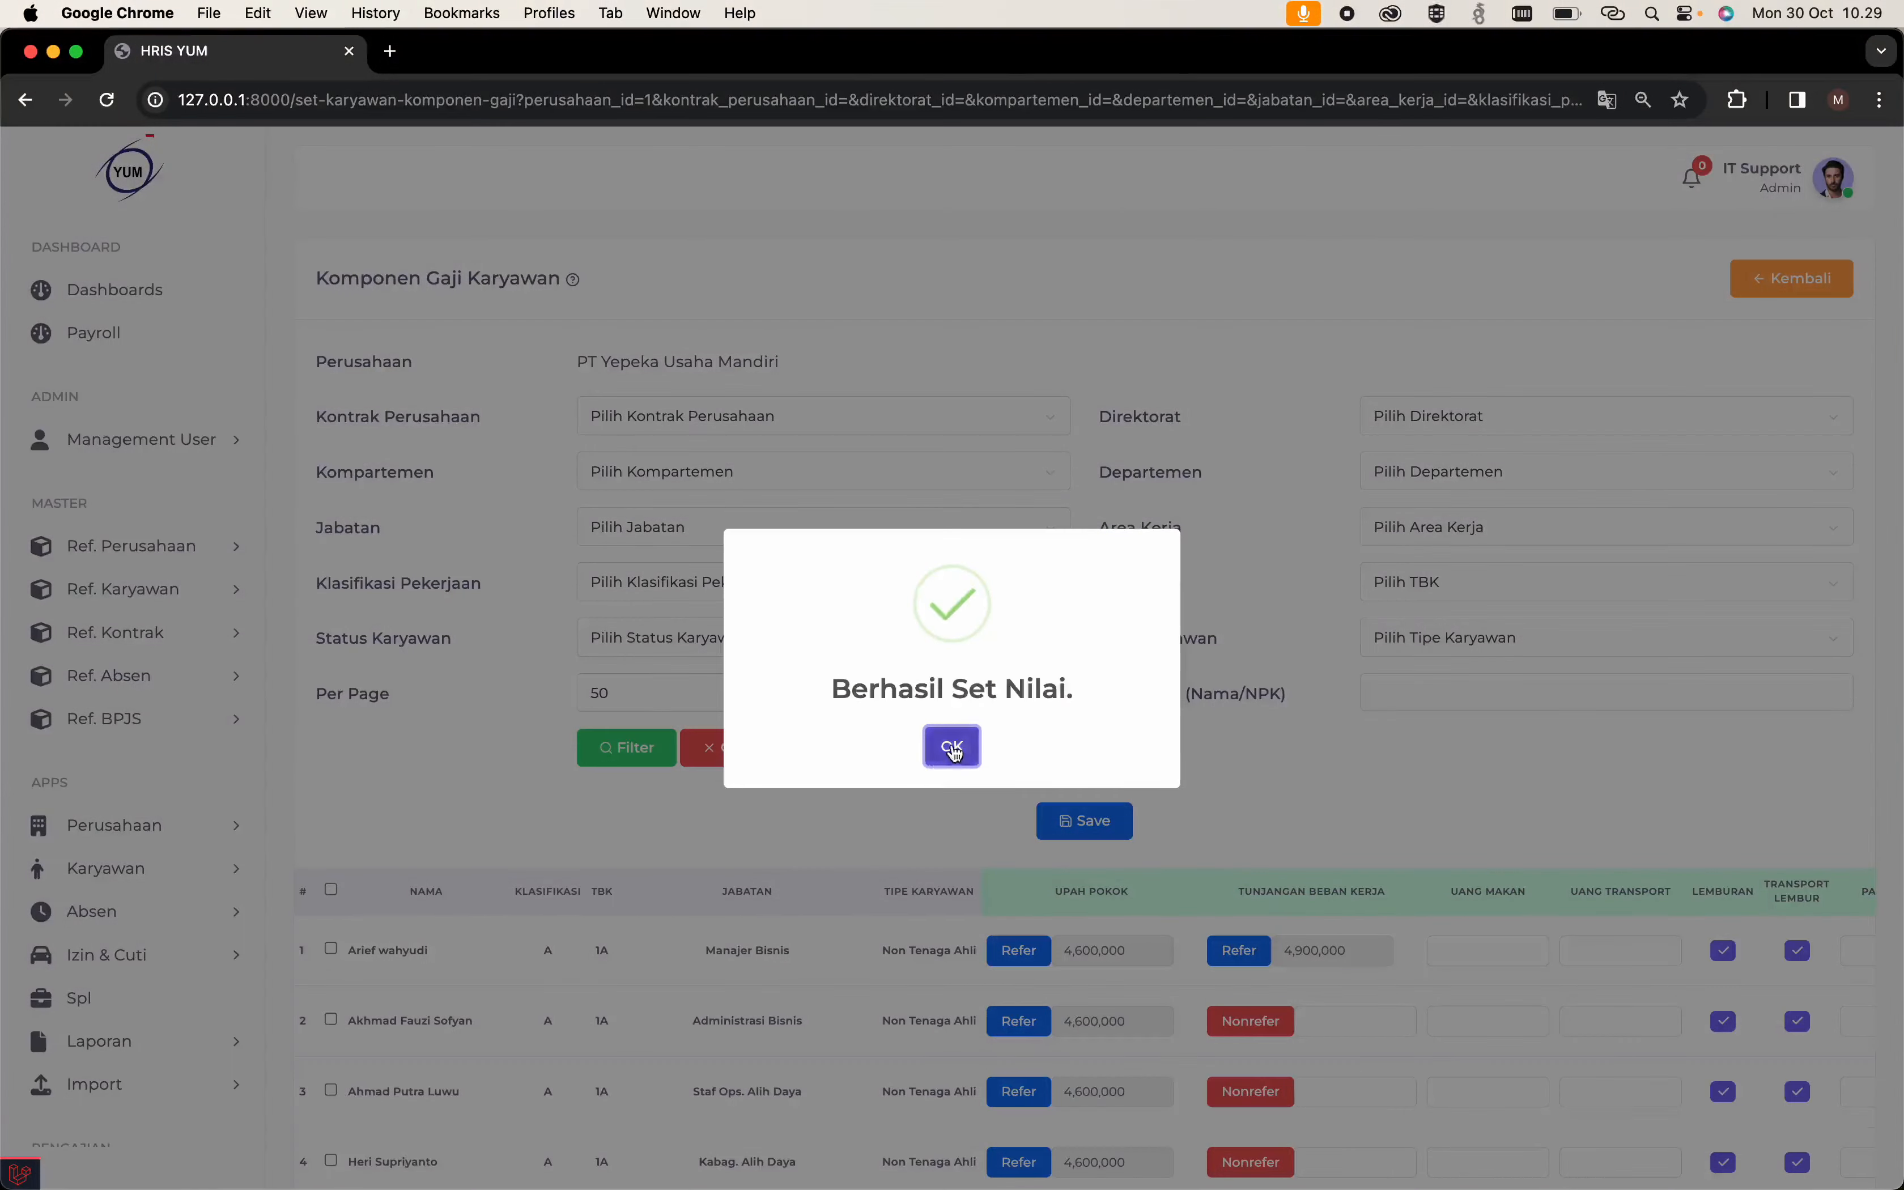
{"action": "left_click", "coordinate": [952, 747]}
Check the Upah Pokok values at the end of the table and save the employee components.
{"action": "scroll", "coordinate": [944, 315], "scroll_direction": "down", "scroll_amount": 20}
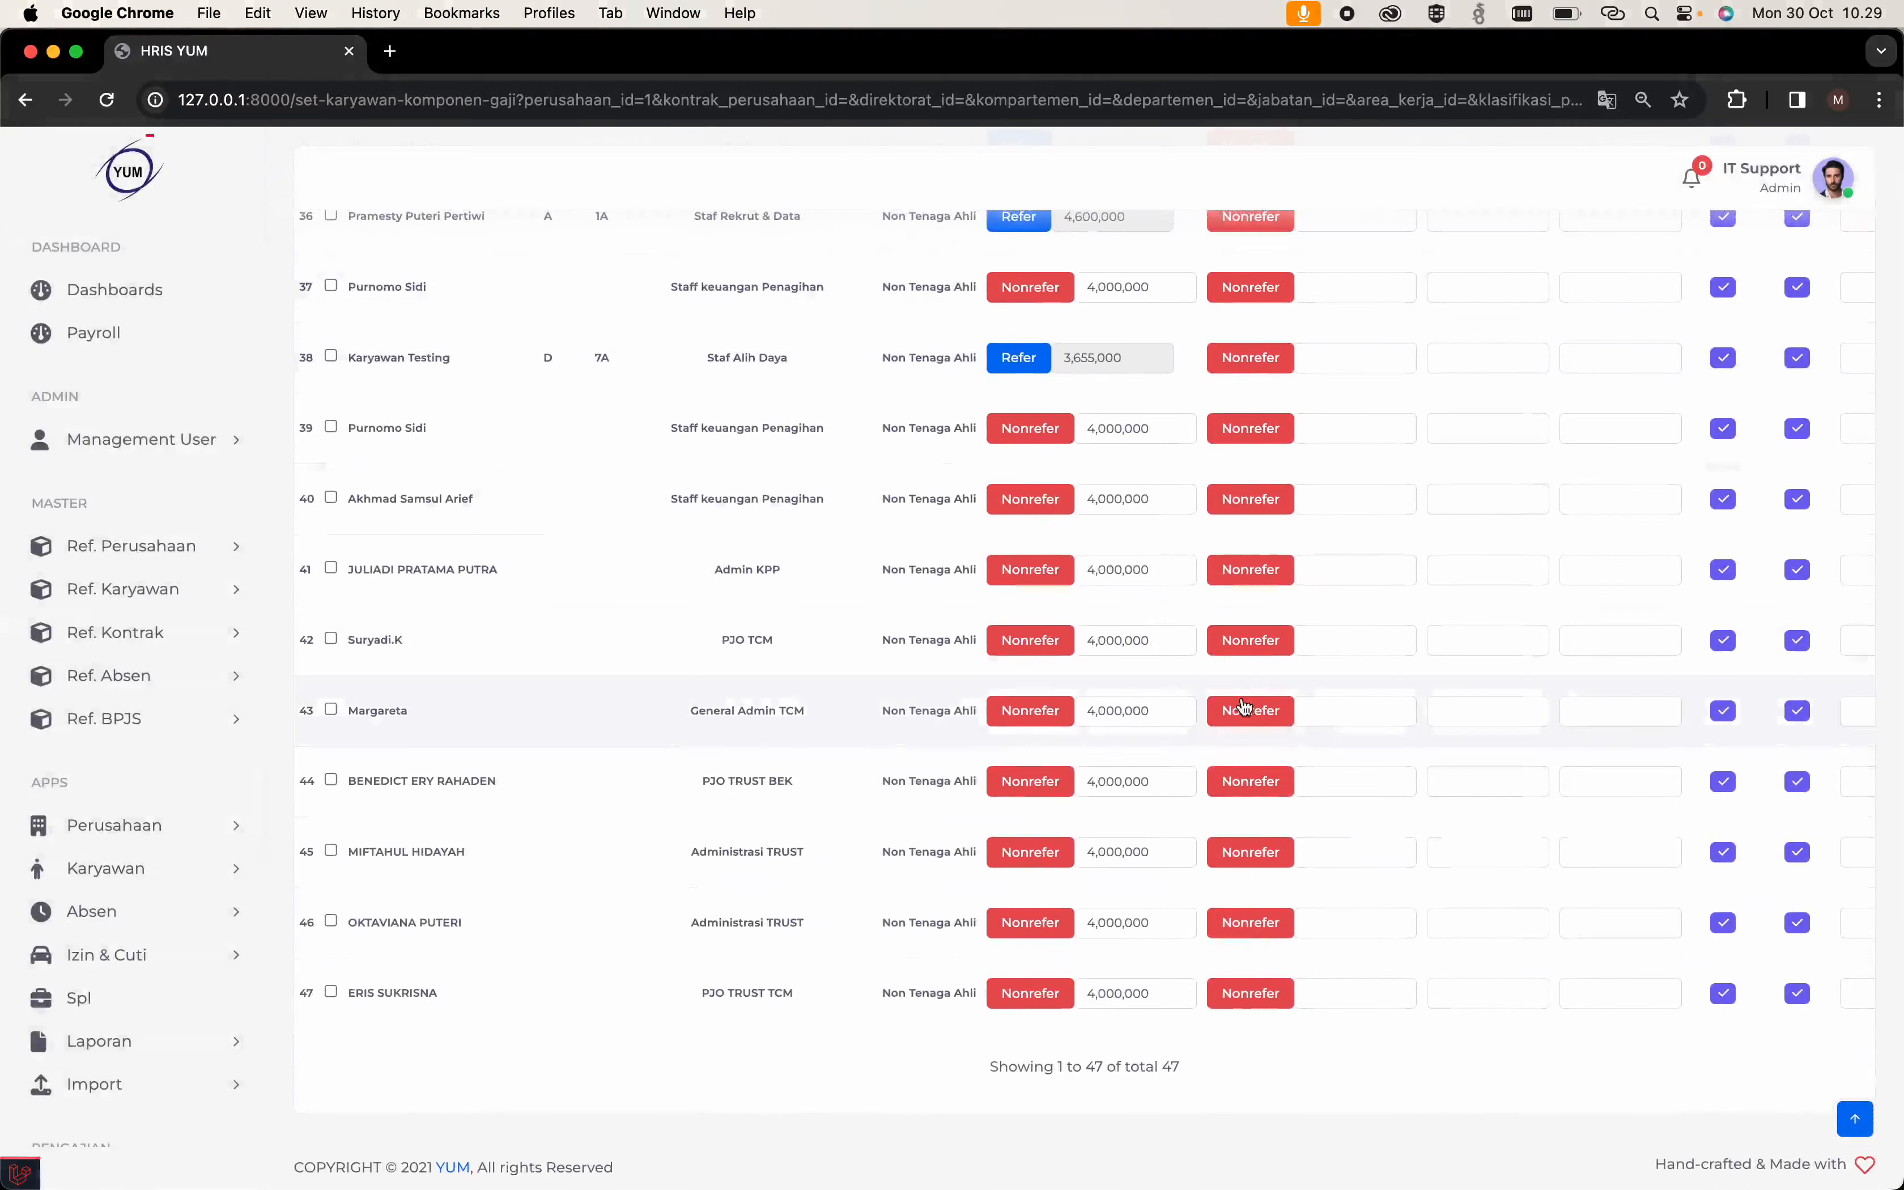
{"action": "scroll", "coordinate": [1247, 706], "scroll_direction": "up", "scroll_amount": 20}
{"action": "scroll", "coordinate": [1244, 706], "scroll_direction": "up", "scroll_amount": 10}
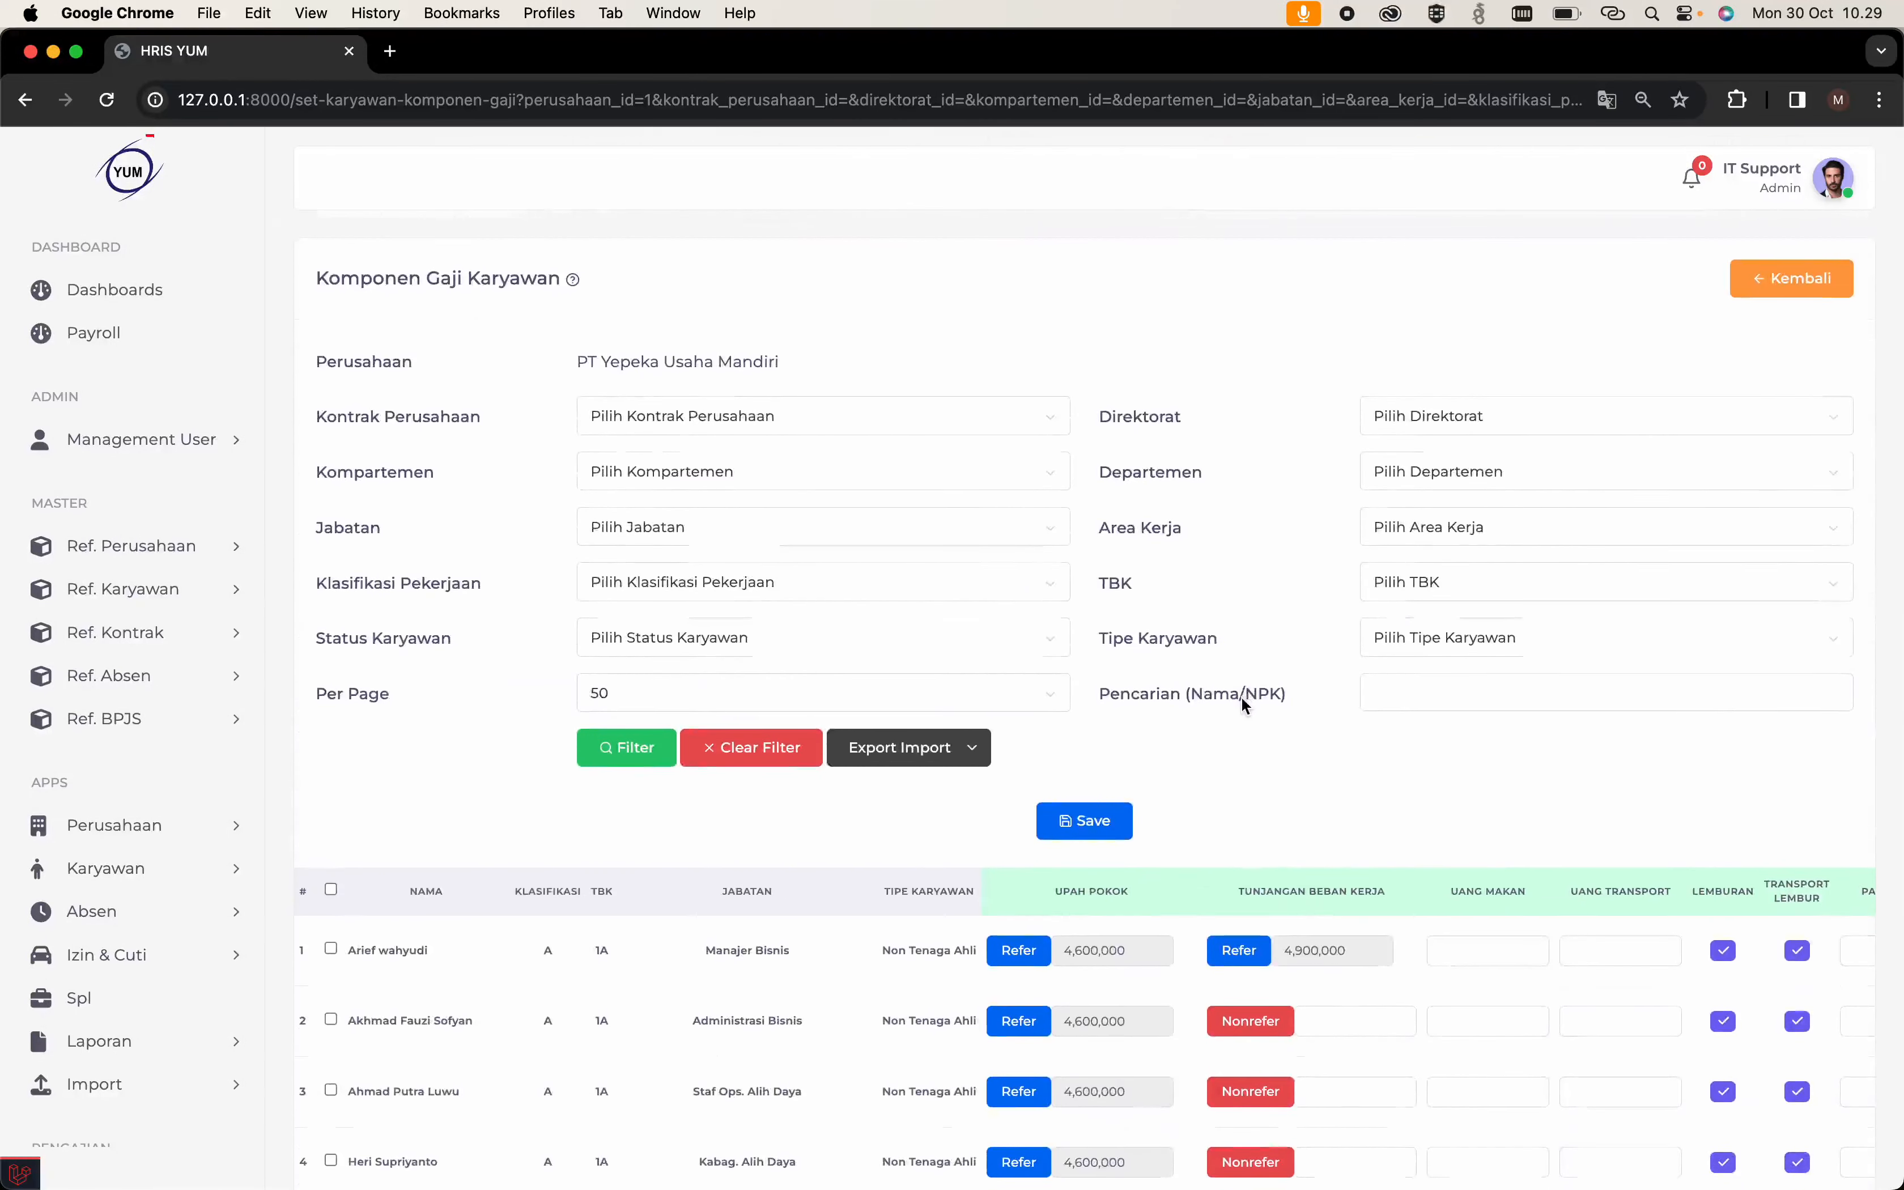
{"action": "left_click", "coordinate": [1101, 826]}
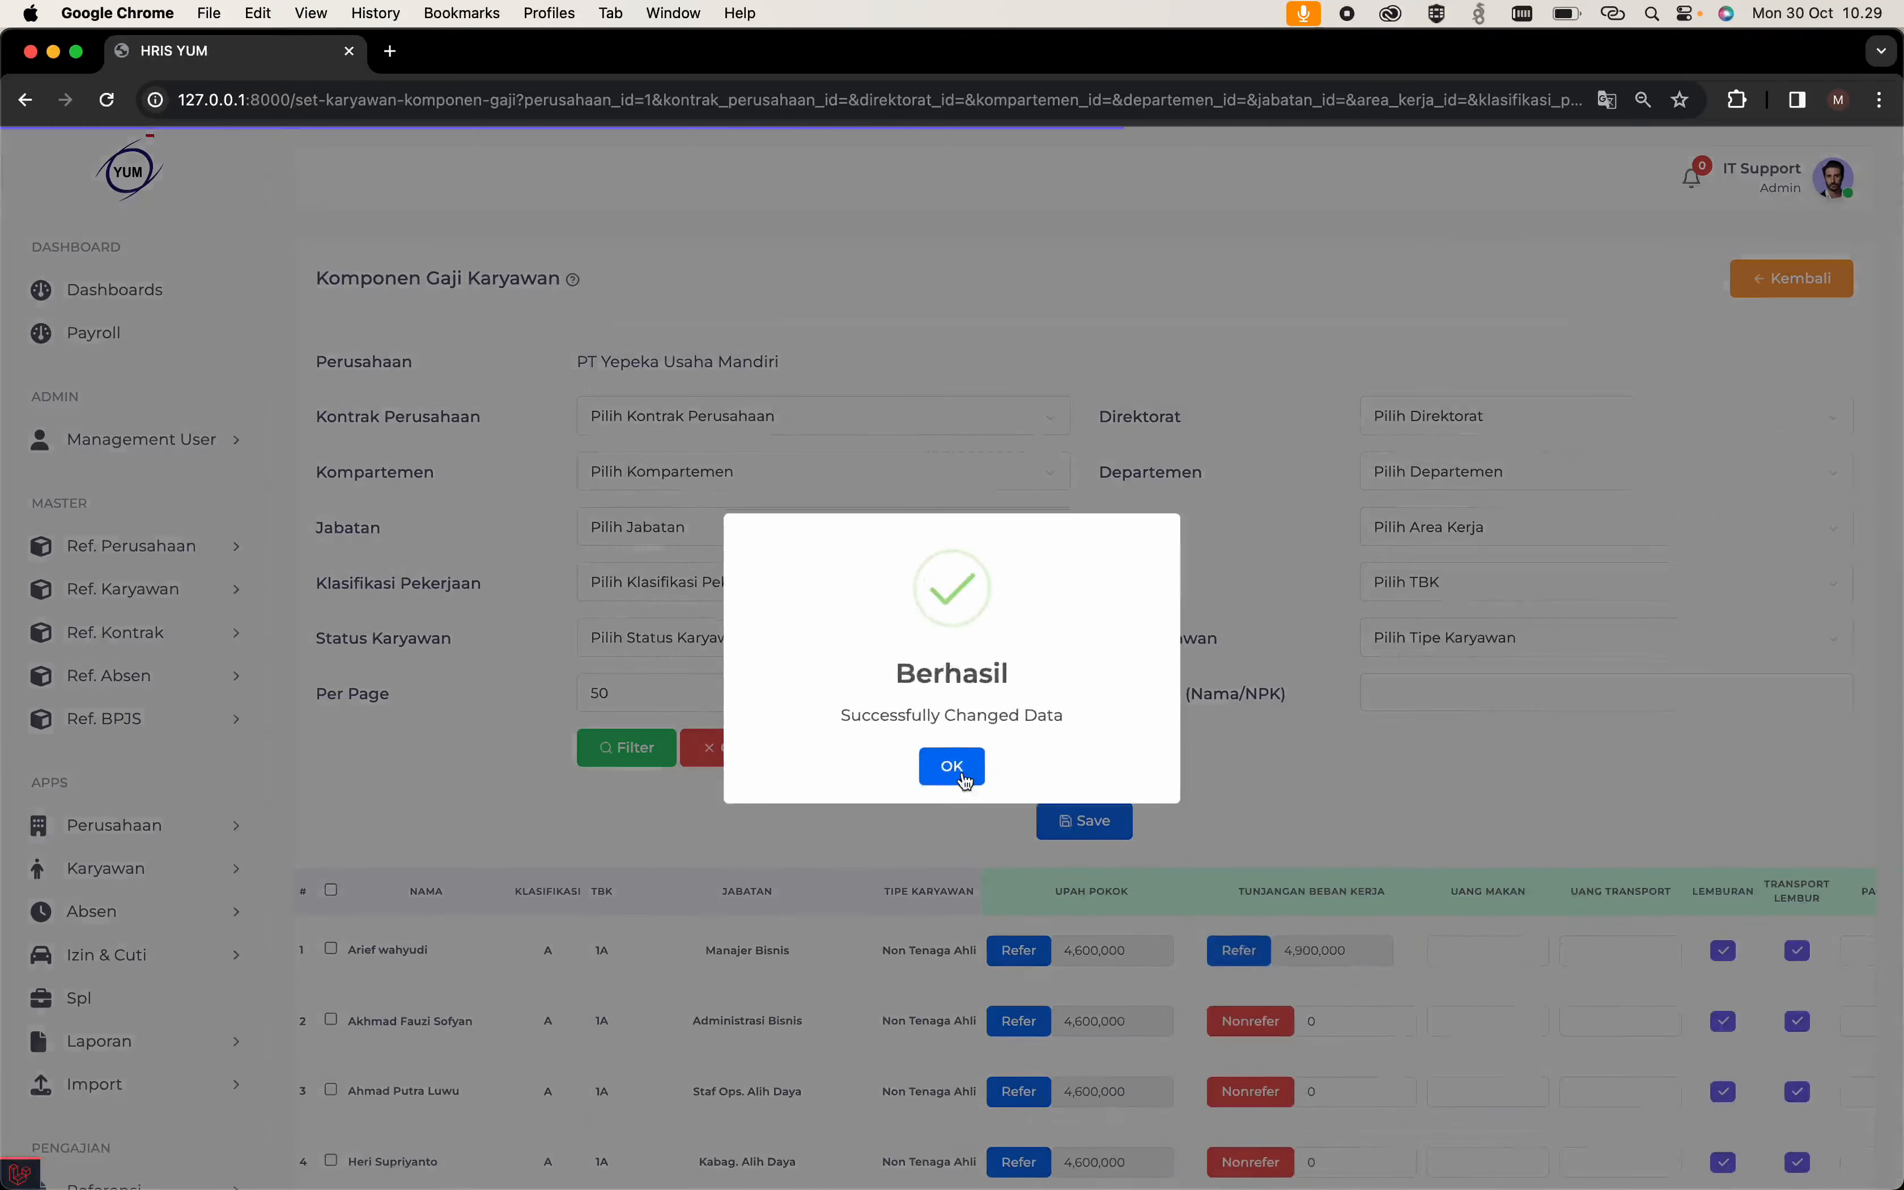
{"action": "left_click", "coordinate": [968, 775]}
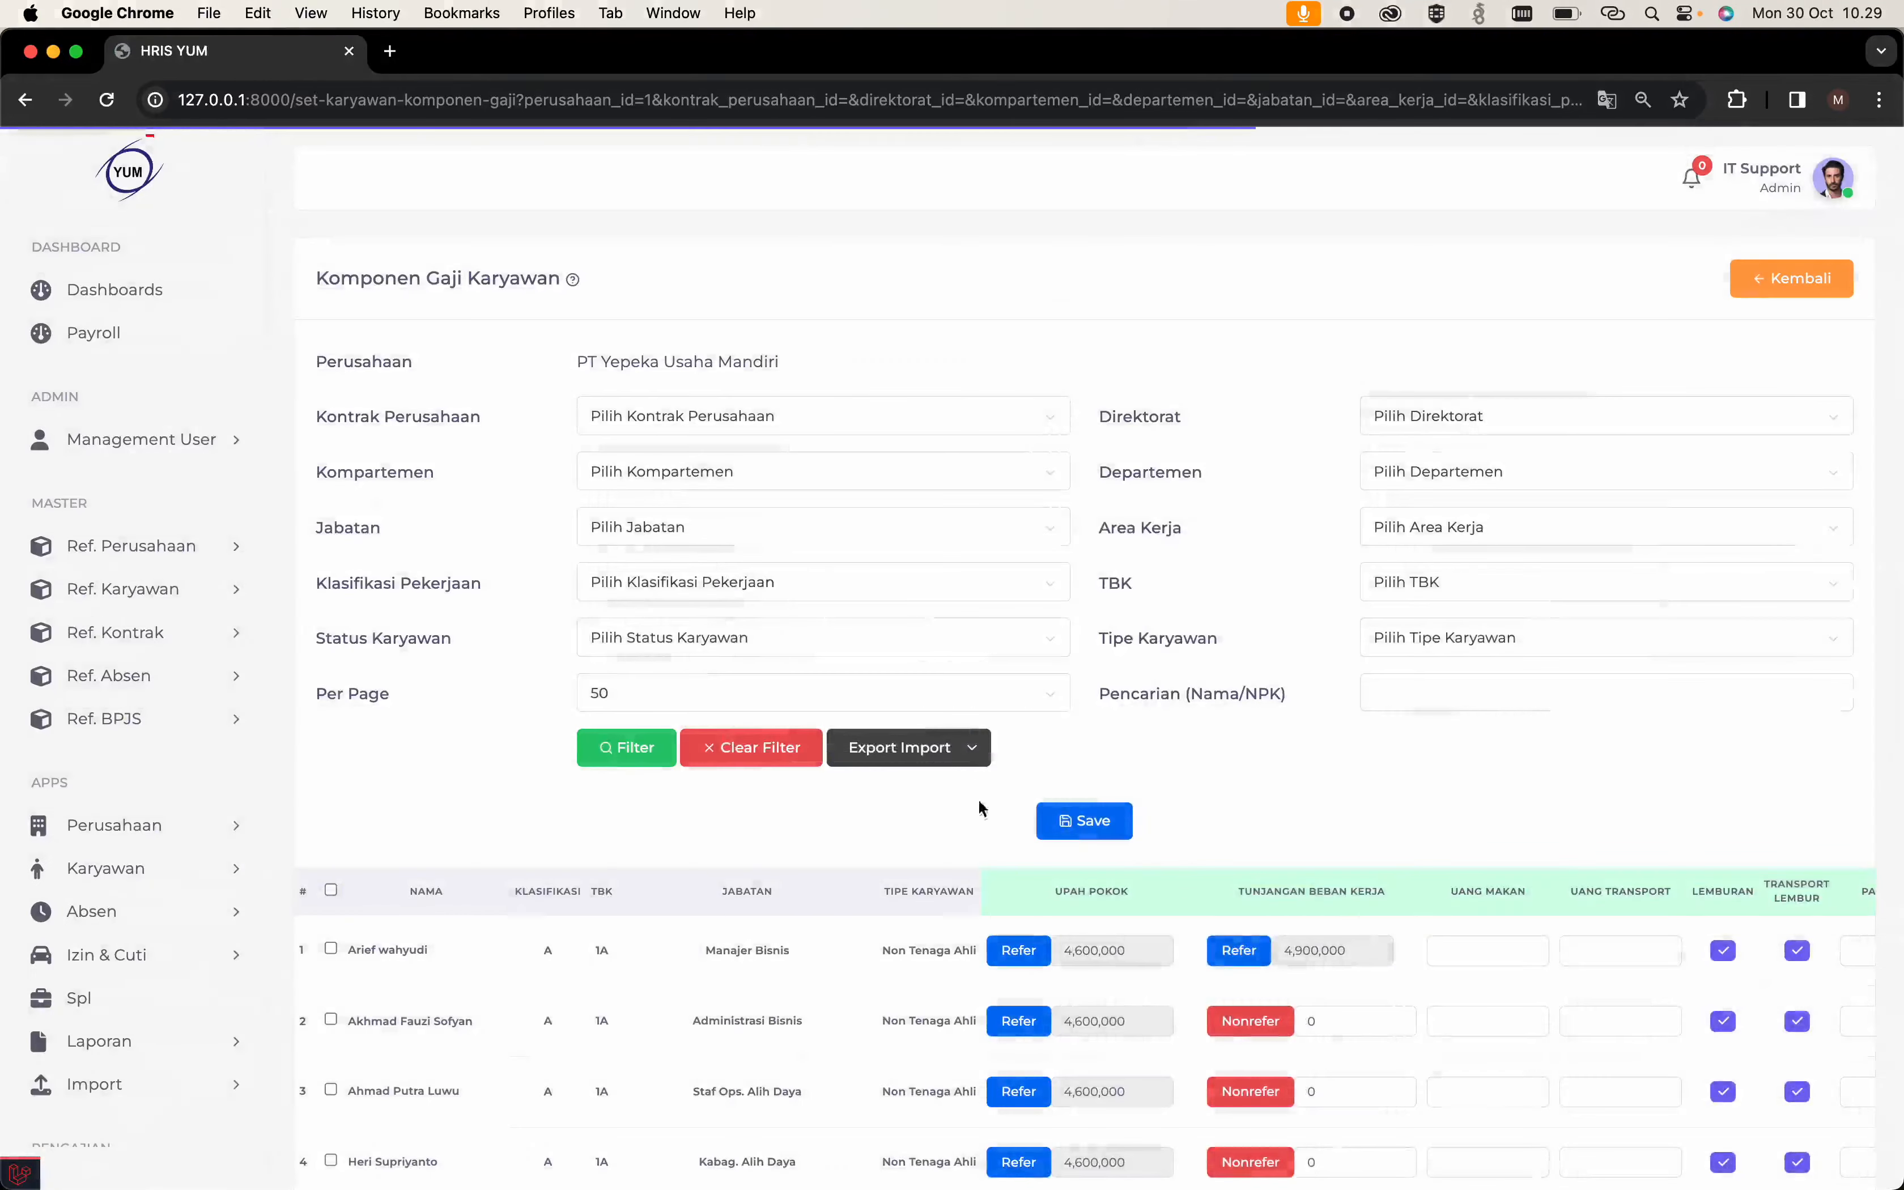
Select all listed employees and set their Tunjangan Beban Kerja attribute to Refer Ya in bulk.
{"action": "scroll", "coordinate": [980, 807], "scroll_direction": "down", "scroll_amount": 5}
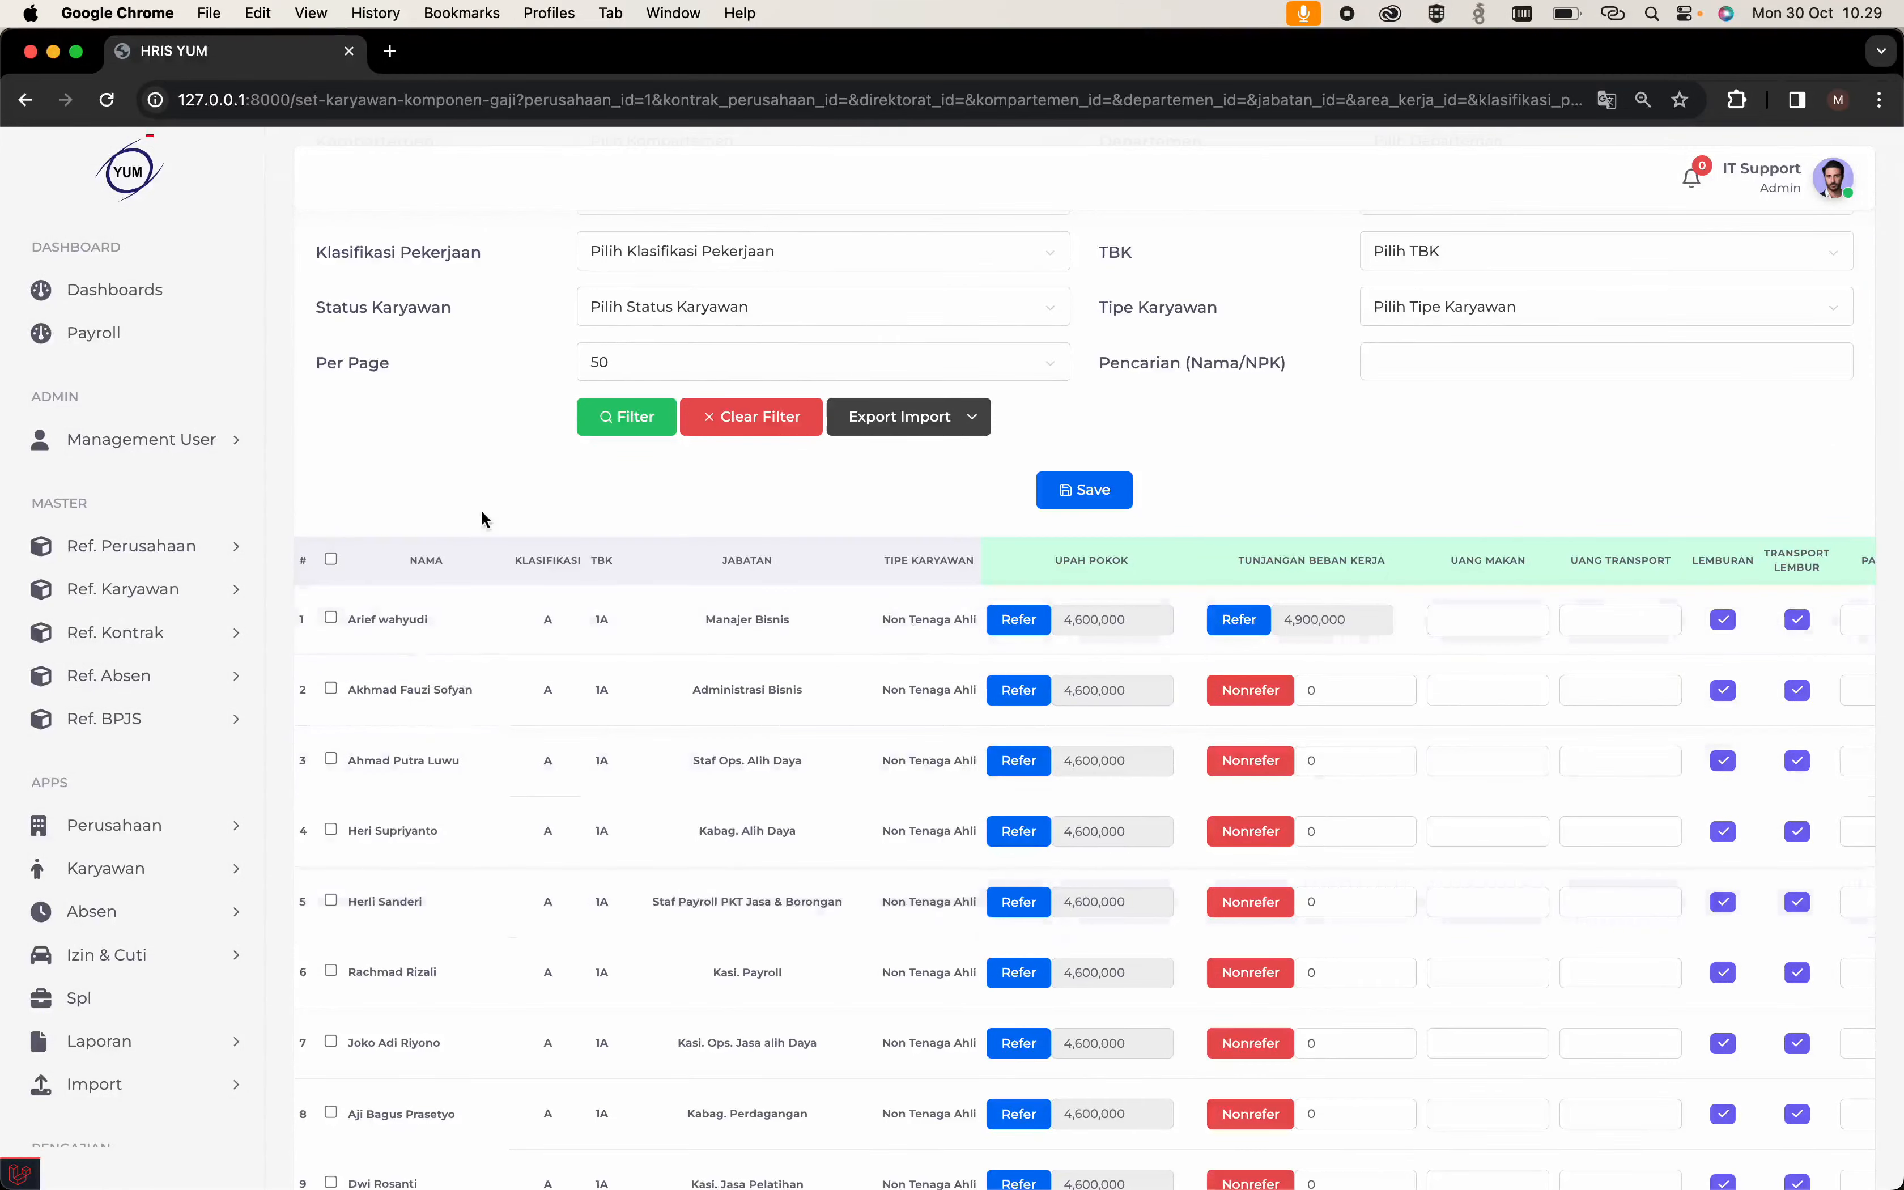
{"action": "left_click", "coordinate": [331, 559]}
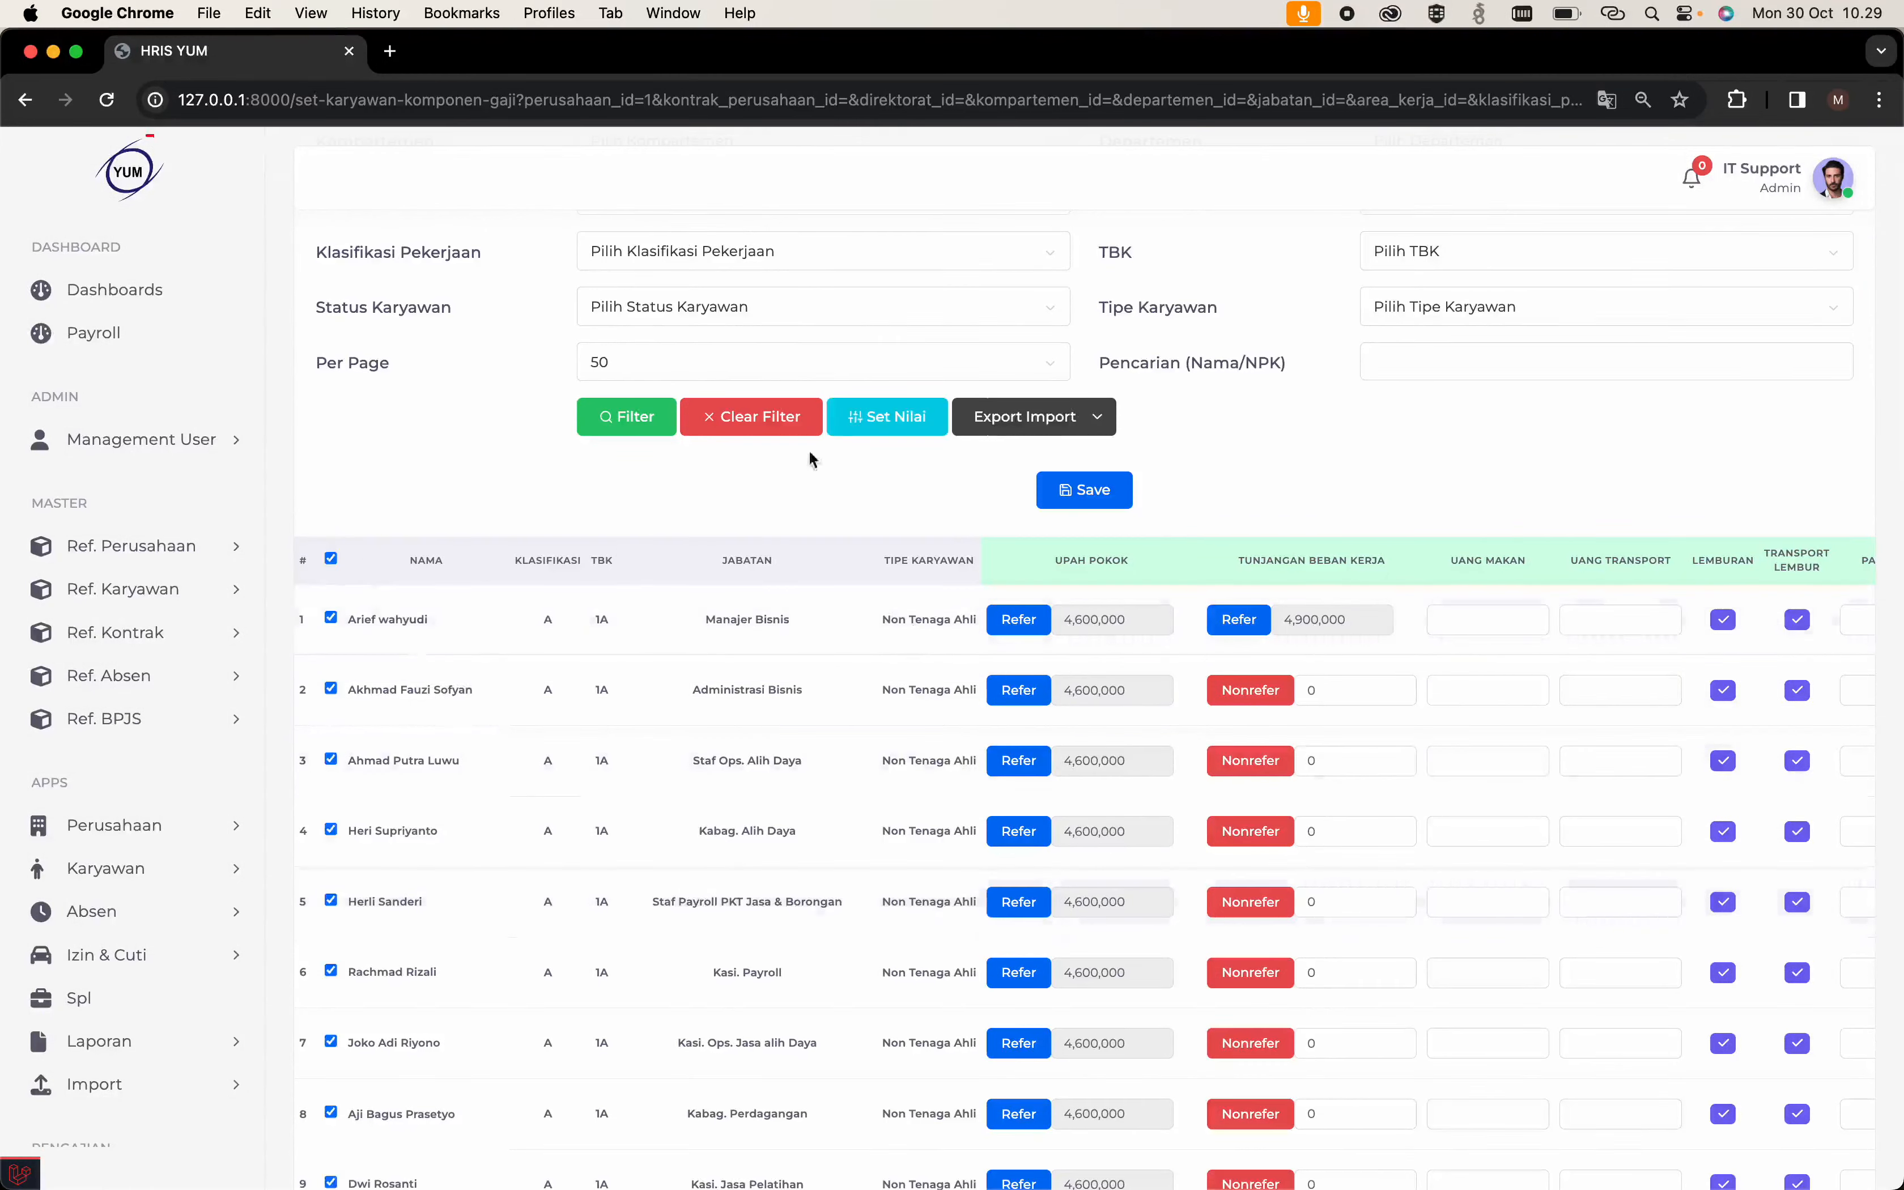
{"action": "left_click", "coordinate": [873, 415]}
{"action": "left_click", "coordinate": [1129, 234]}
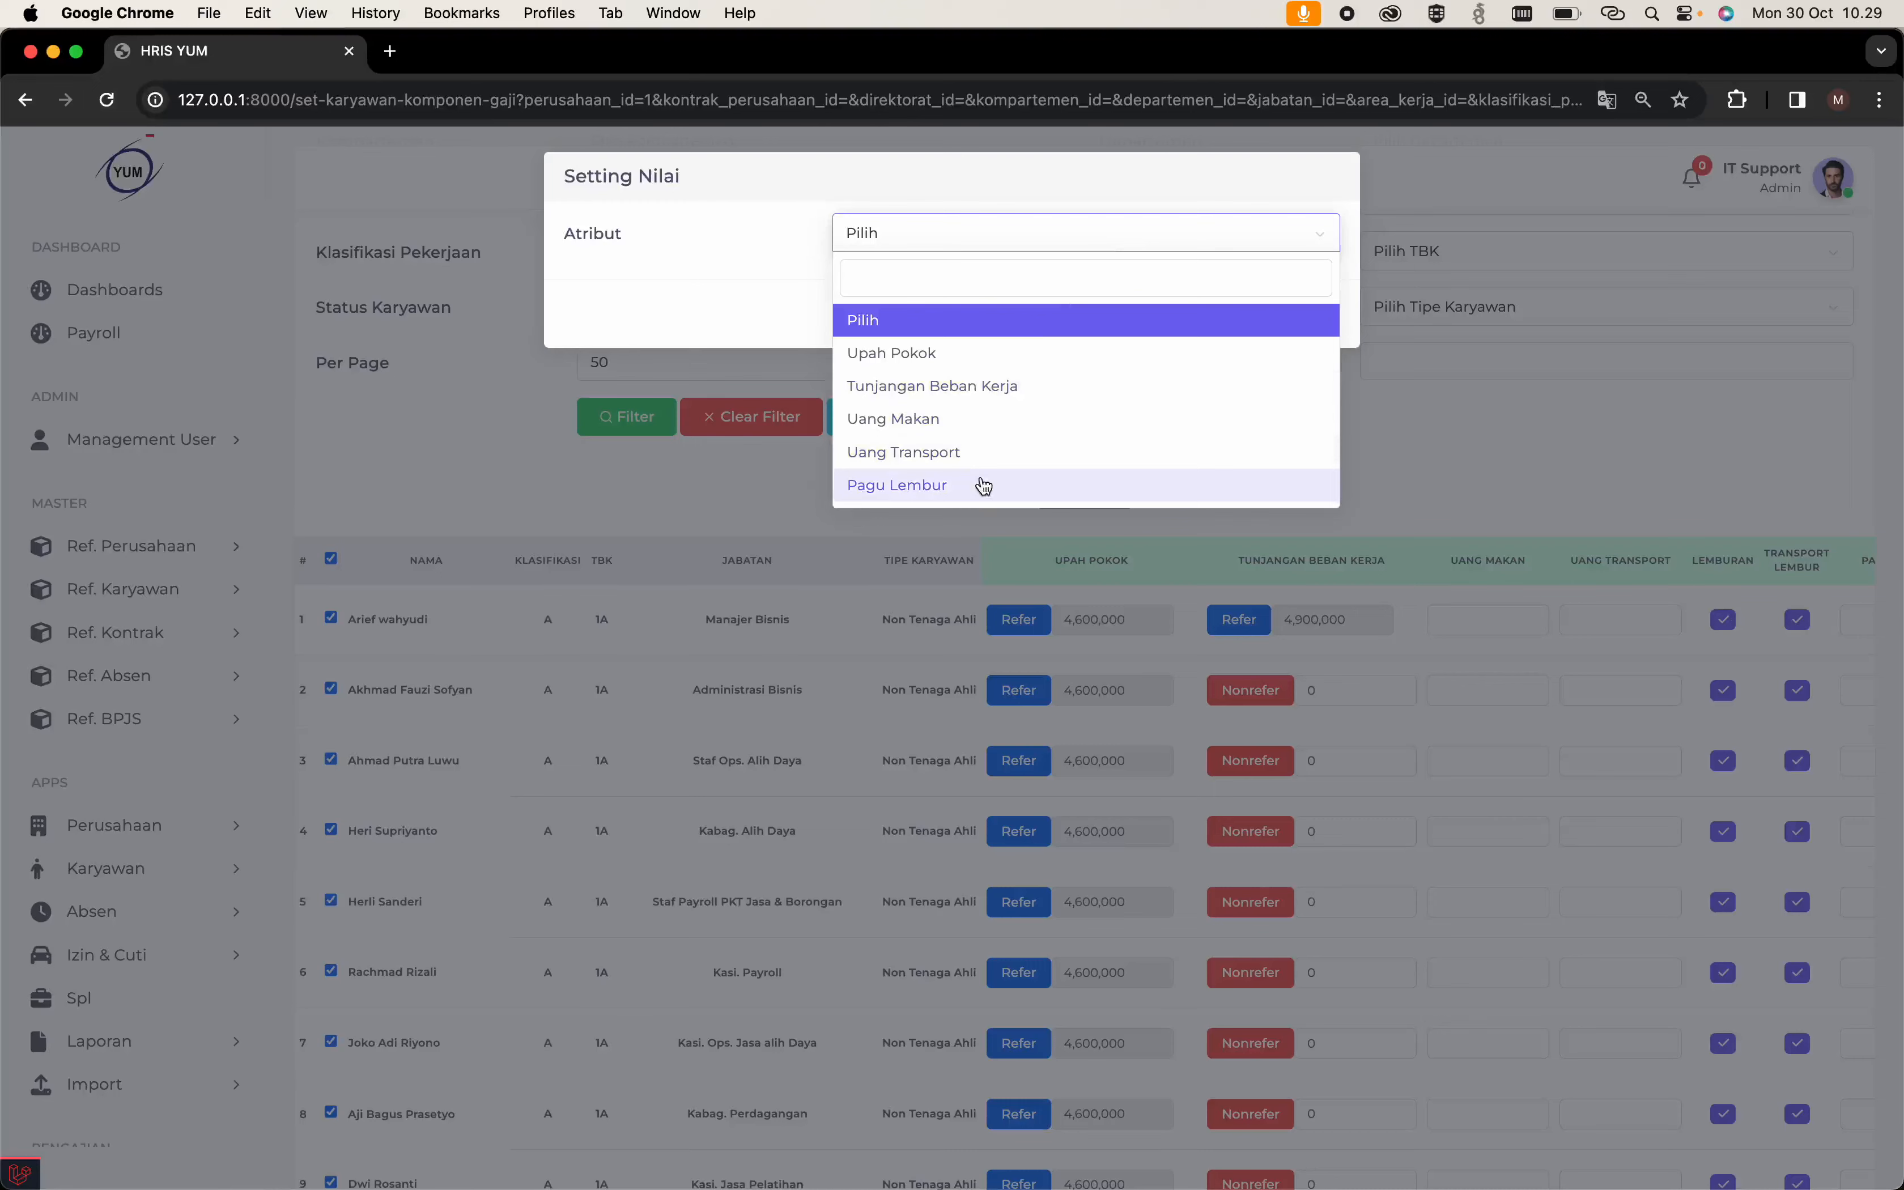
{"action": "scroll", "coordinate": [984, 481], "scroll_direction": "down", "scroll_amount": 3}
{"action": "scroll", "coordinate": [983, 482], "scroll_direction": "up", "scroll_amount": 3}
{"action": "left_click", "coordinate": [988, 388]}
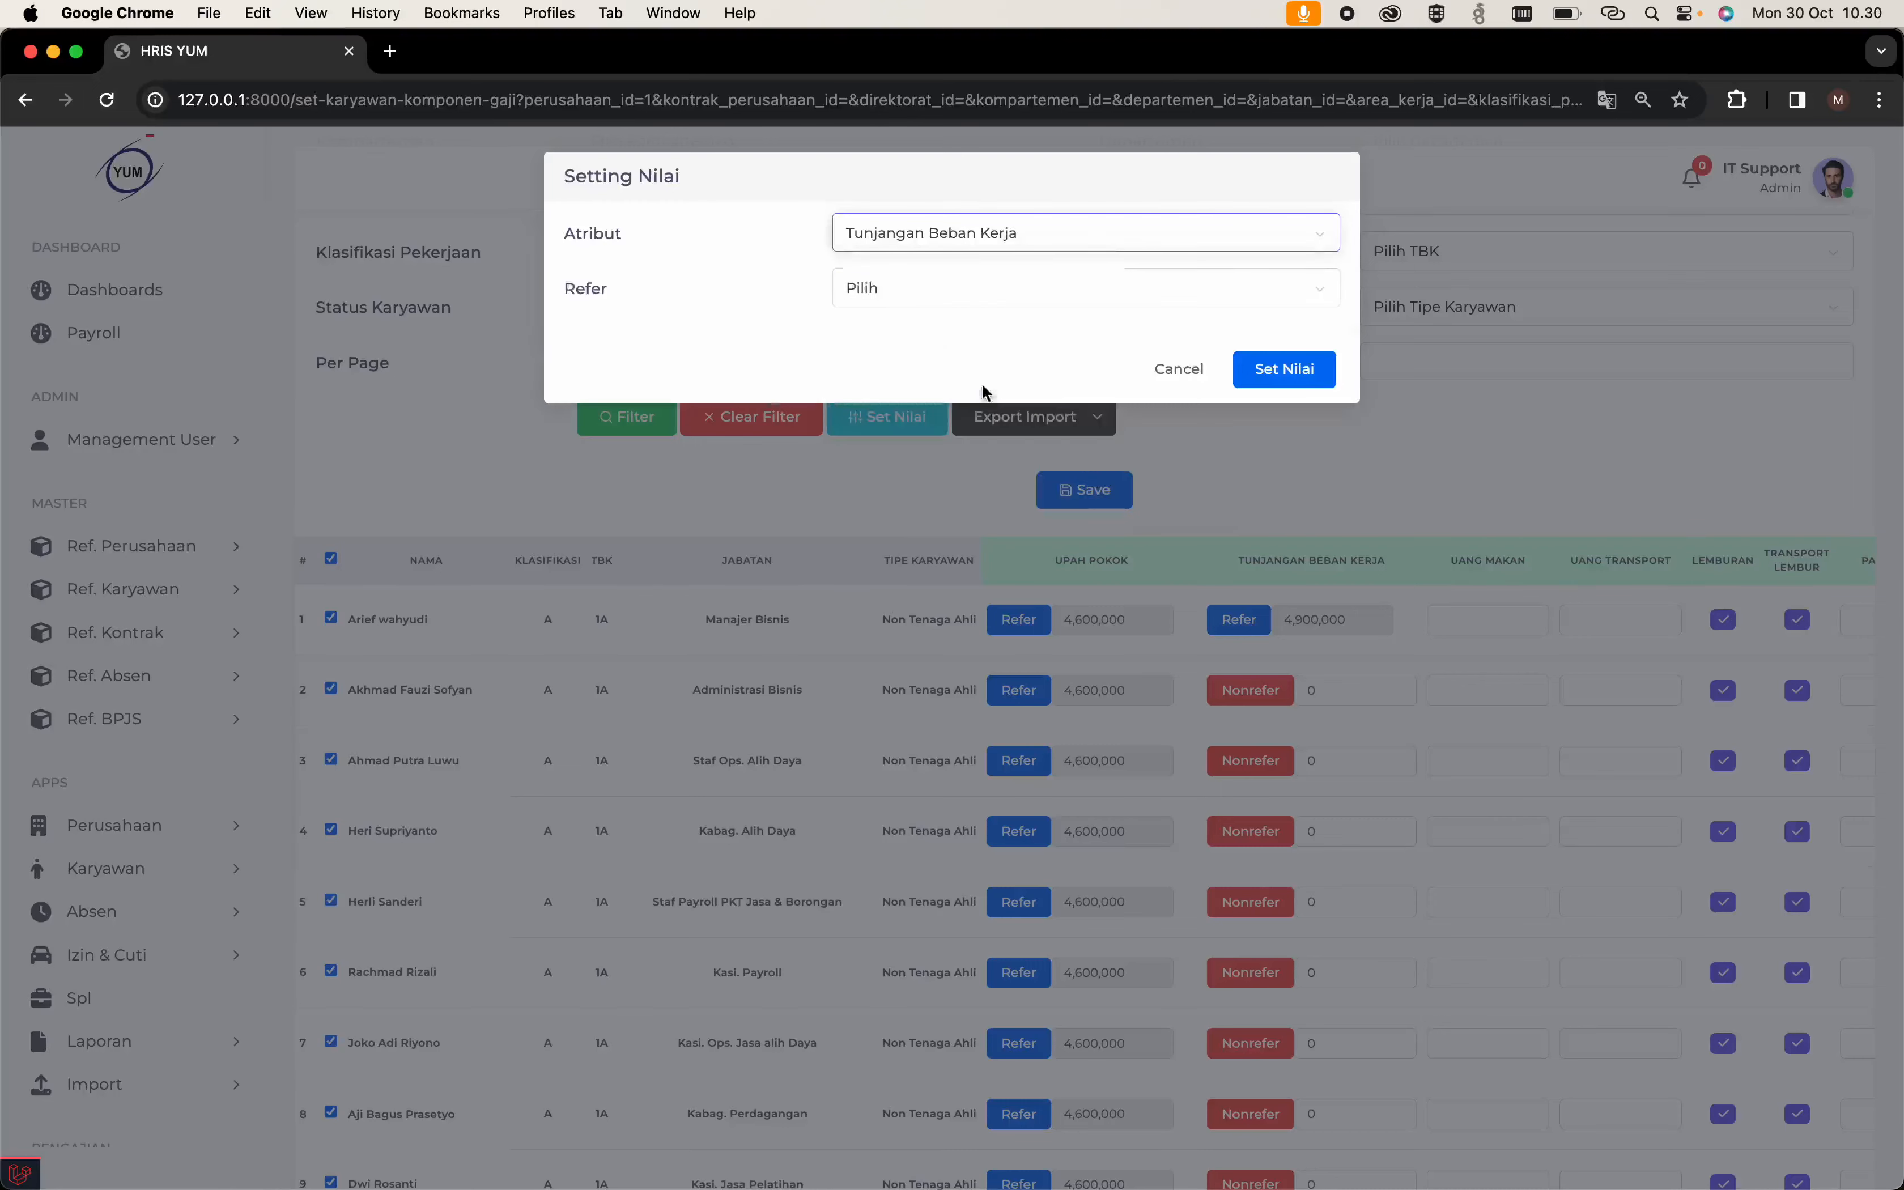
{"action": "left_click", "coordinate": [1035, 293]}
{"action": "left_click", "coordinate": [991, 408]}
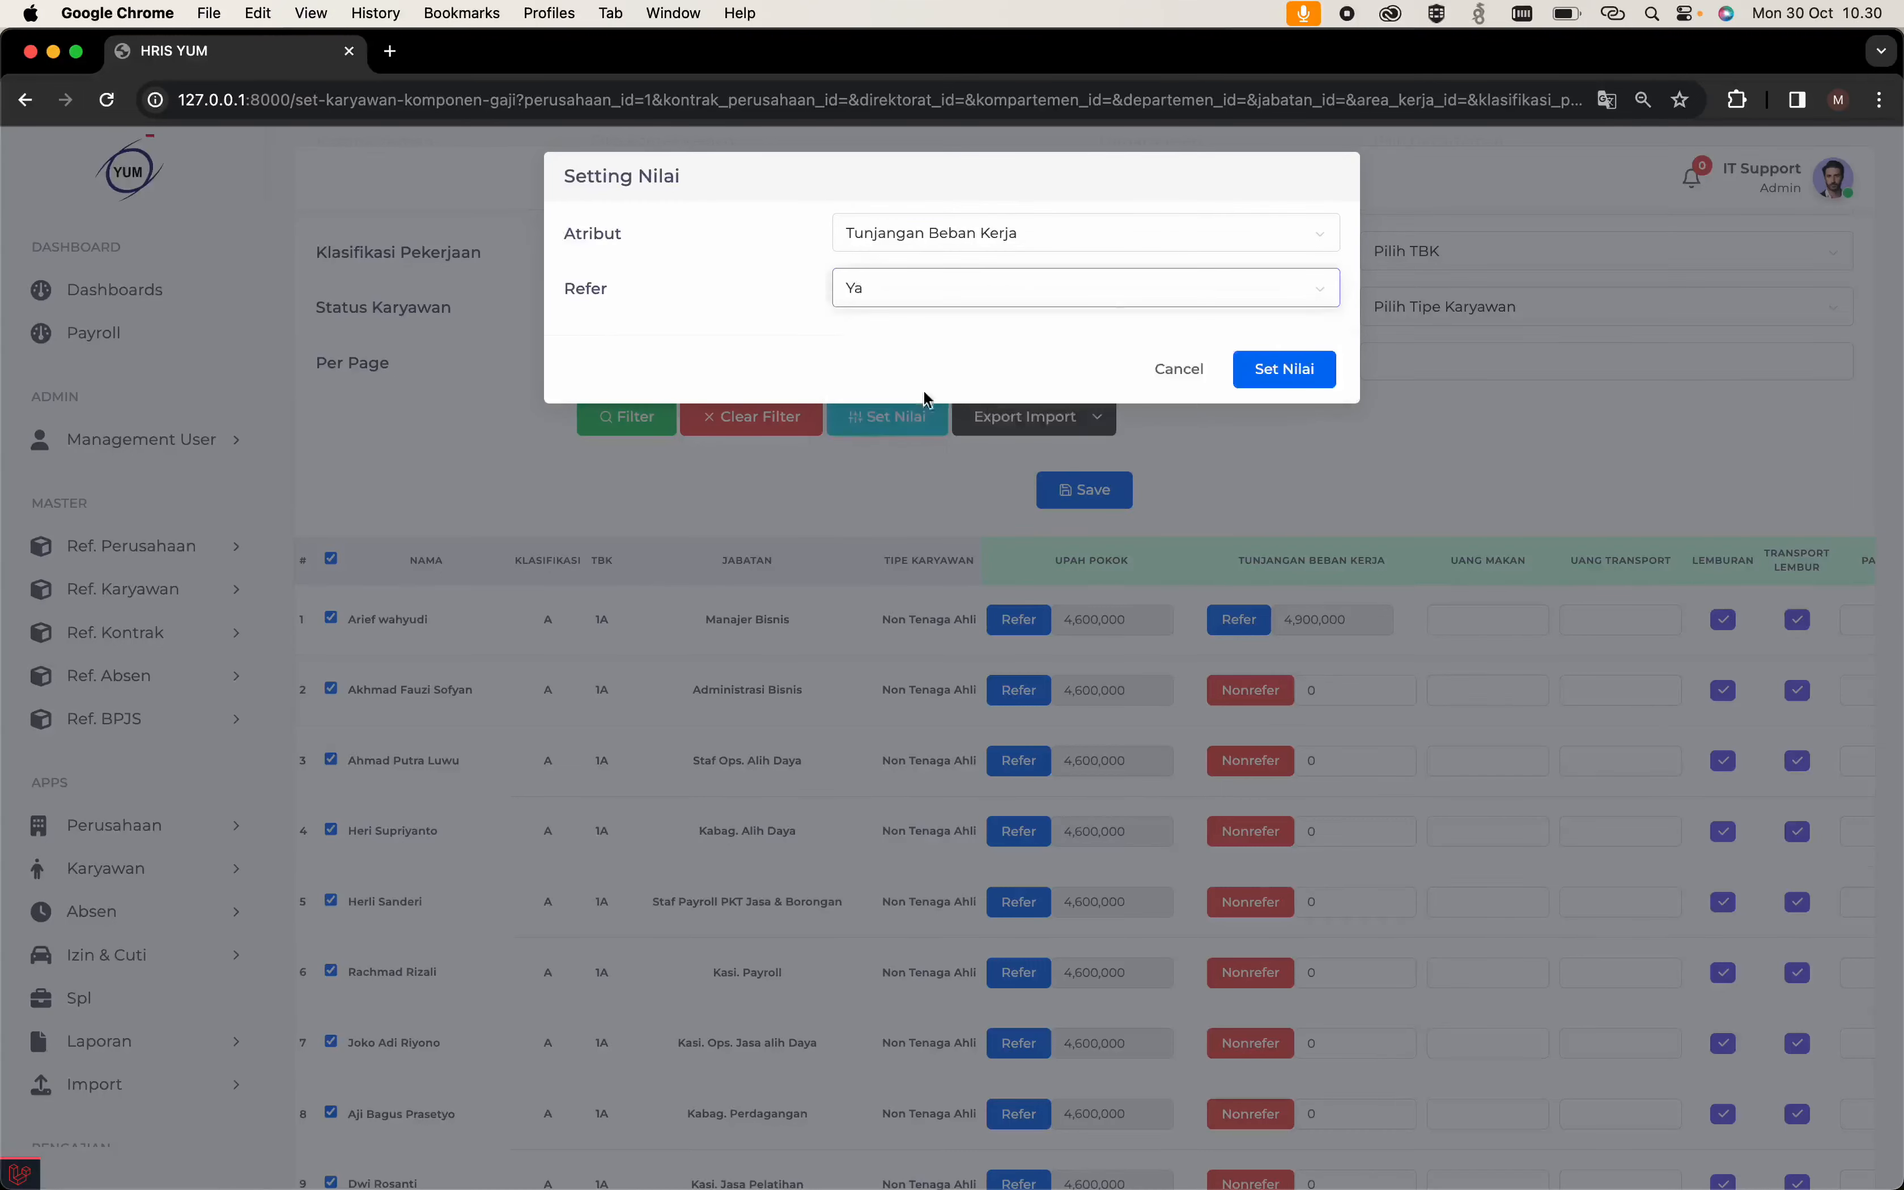
{"action": "left_click", "coordinate": [1283, 370]}
{"action": "left_click", "coordinate": [913, 768]}
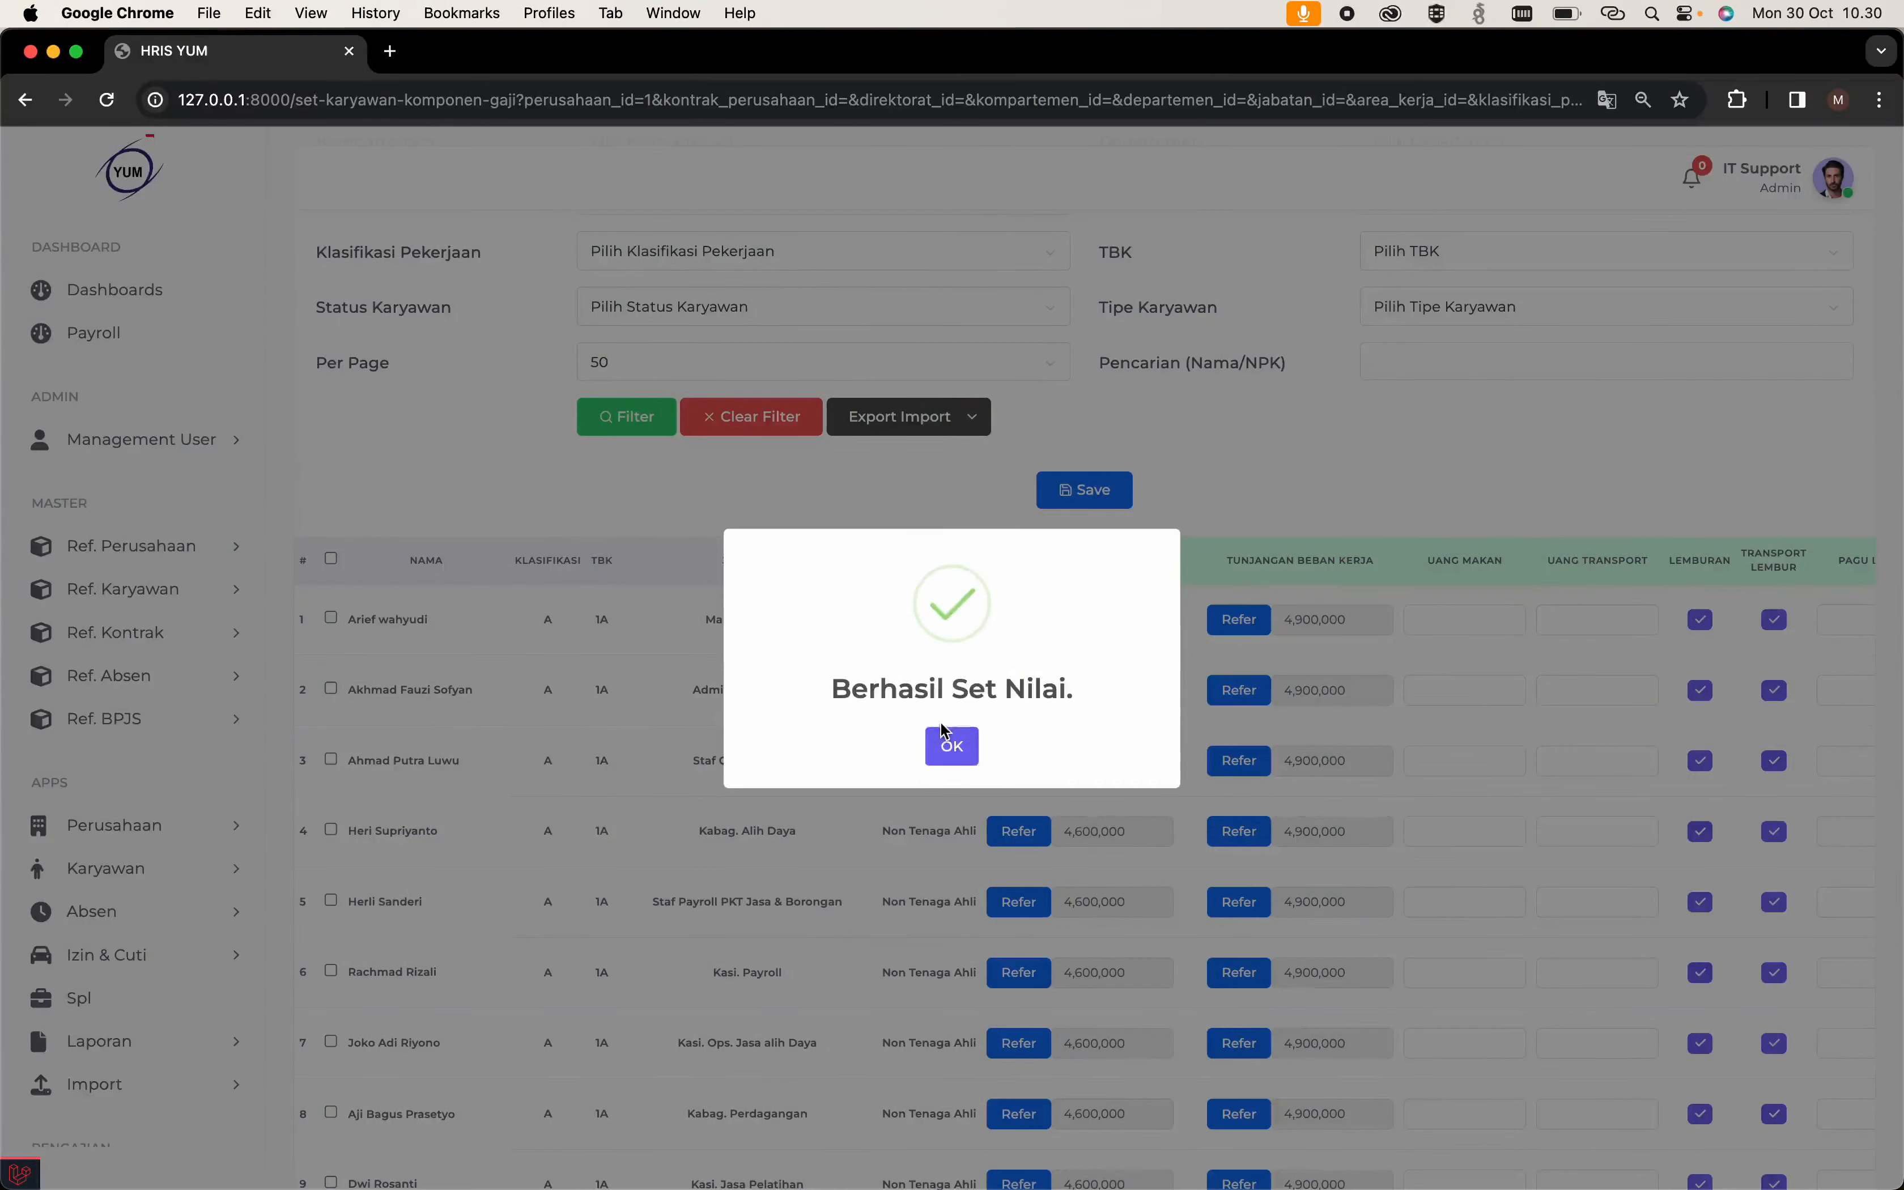
{"action": "left_click", "coordinate": [950, 744]}
Check the Tunjangan Beban Kerja column and select the employees with an empty value in rows 37 through 47.
{"action": "scroll", "coordinate": [1023, 826], "scroll_direction": "down", "scroll_amount": 20}
{"action": "scroll", "coordinate": [1109, 910], "scroll_direction": "up", "scroll_amount": 8}
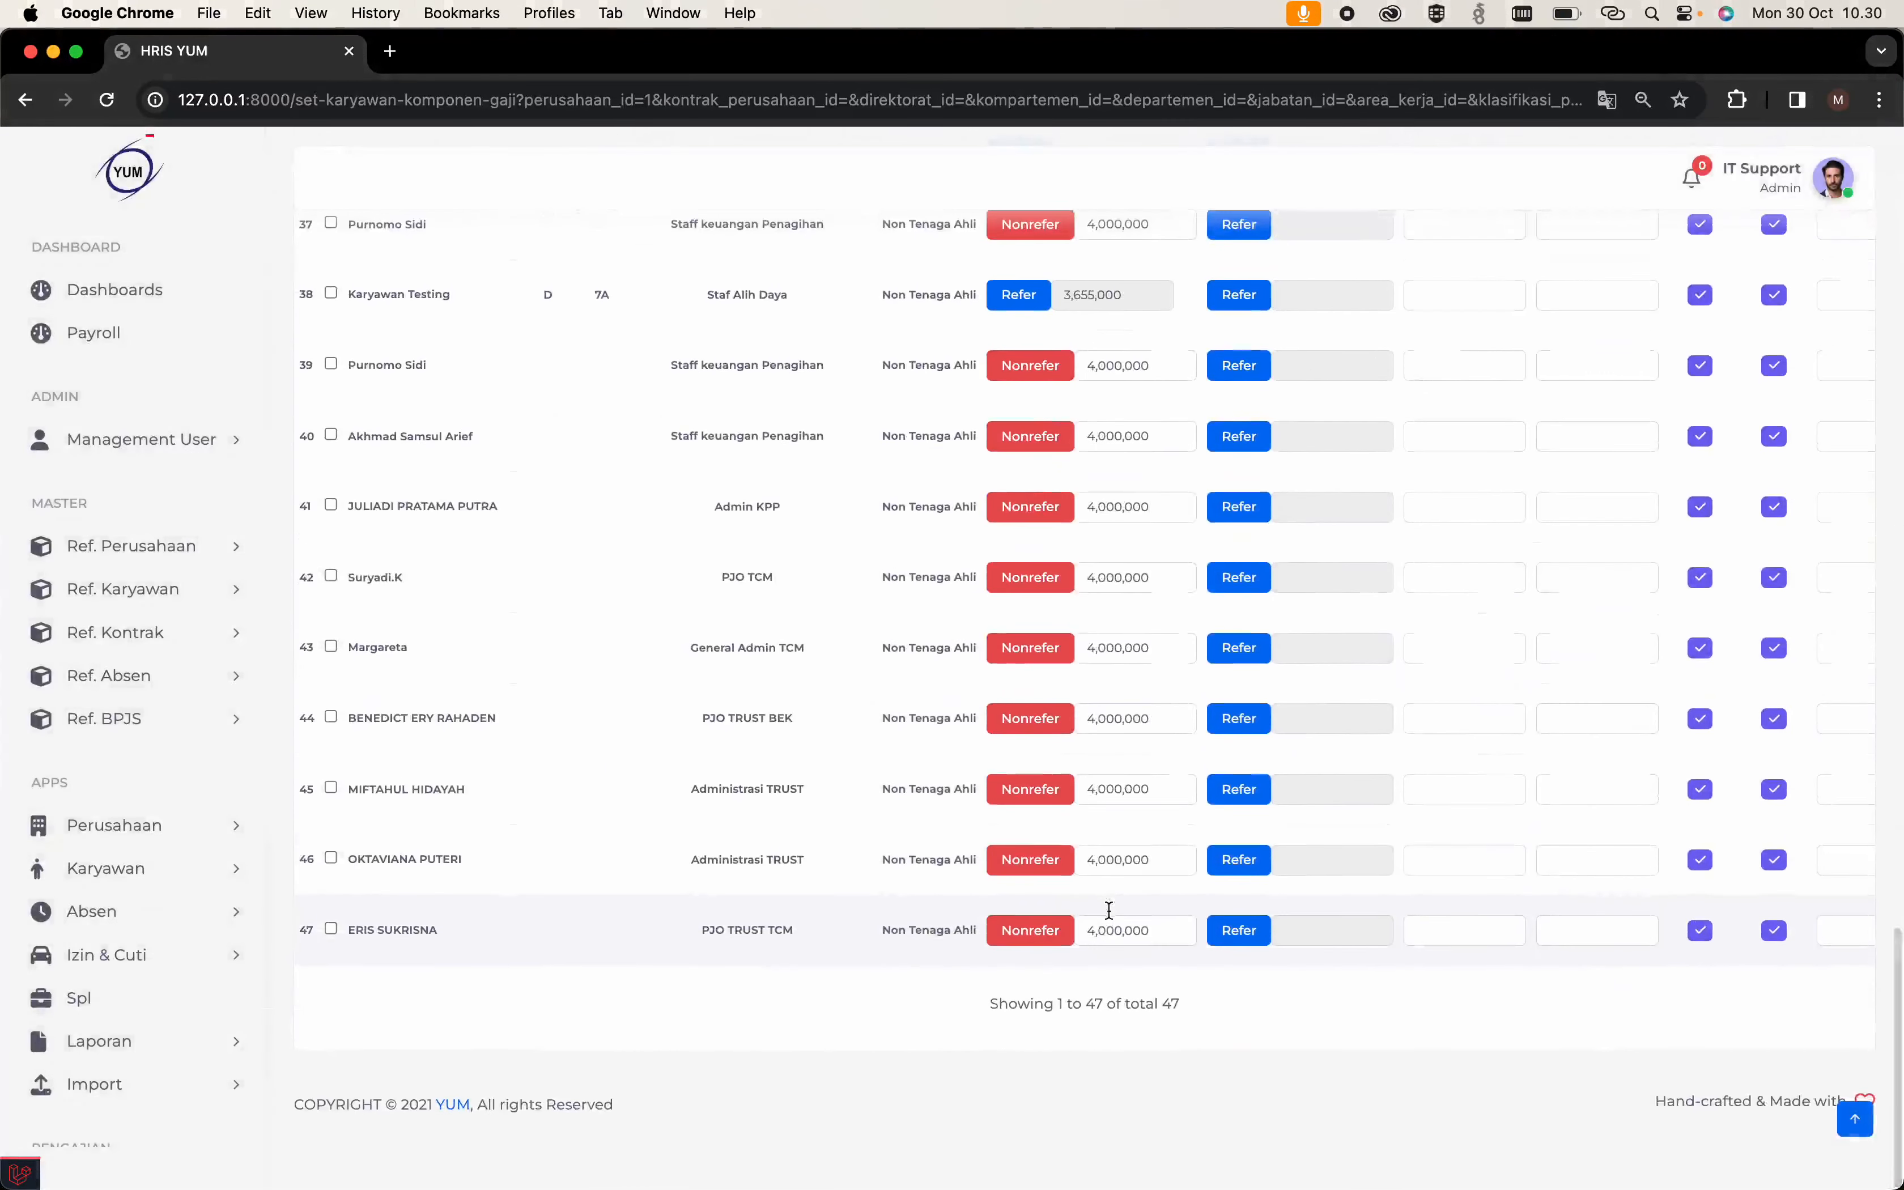
{"action": "scroll", "coordinate": [1111, 919], "scroll_direction": "up", "scroll_amount": 20}
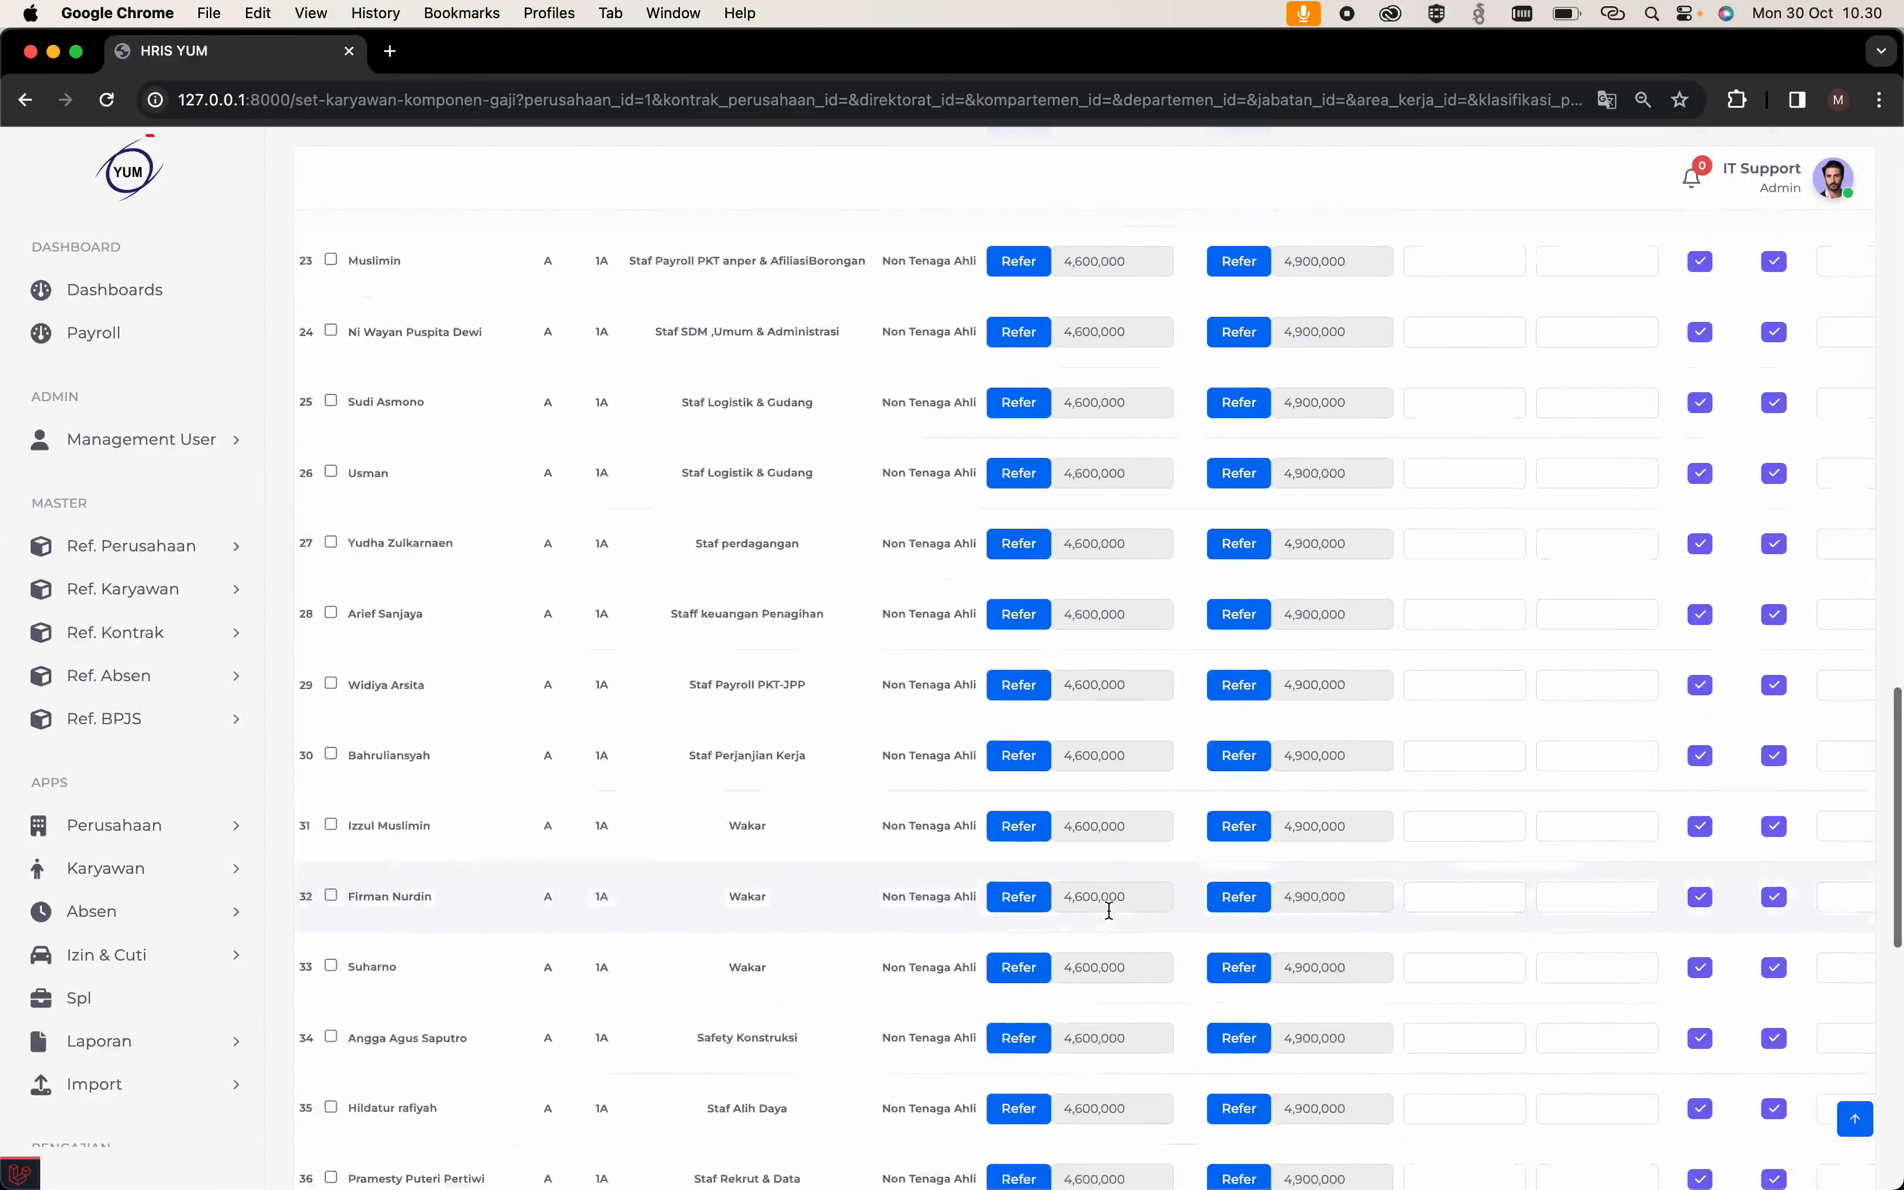
{"action": "scroll", "coordinate": [1111, 920], "scroll_direction": "down", "scroll_amount": 20}
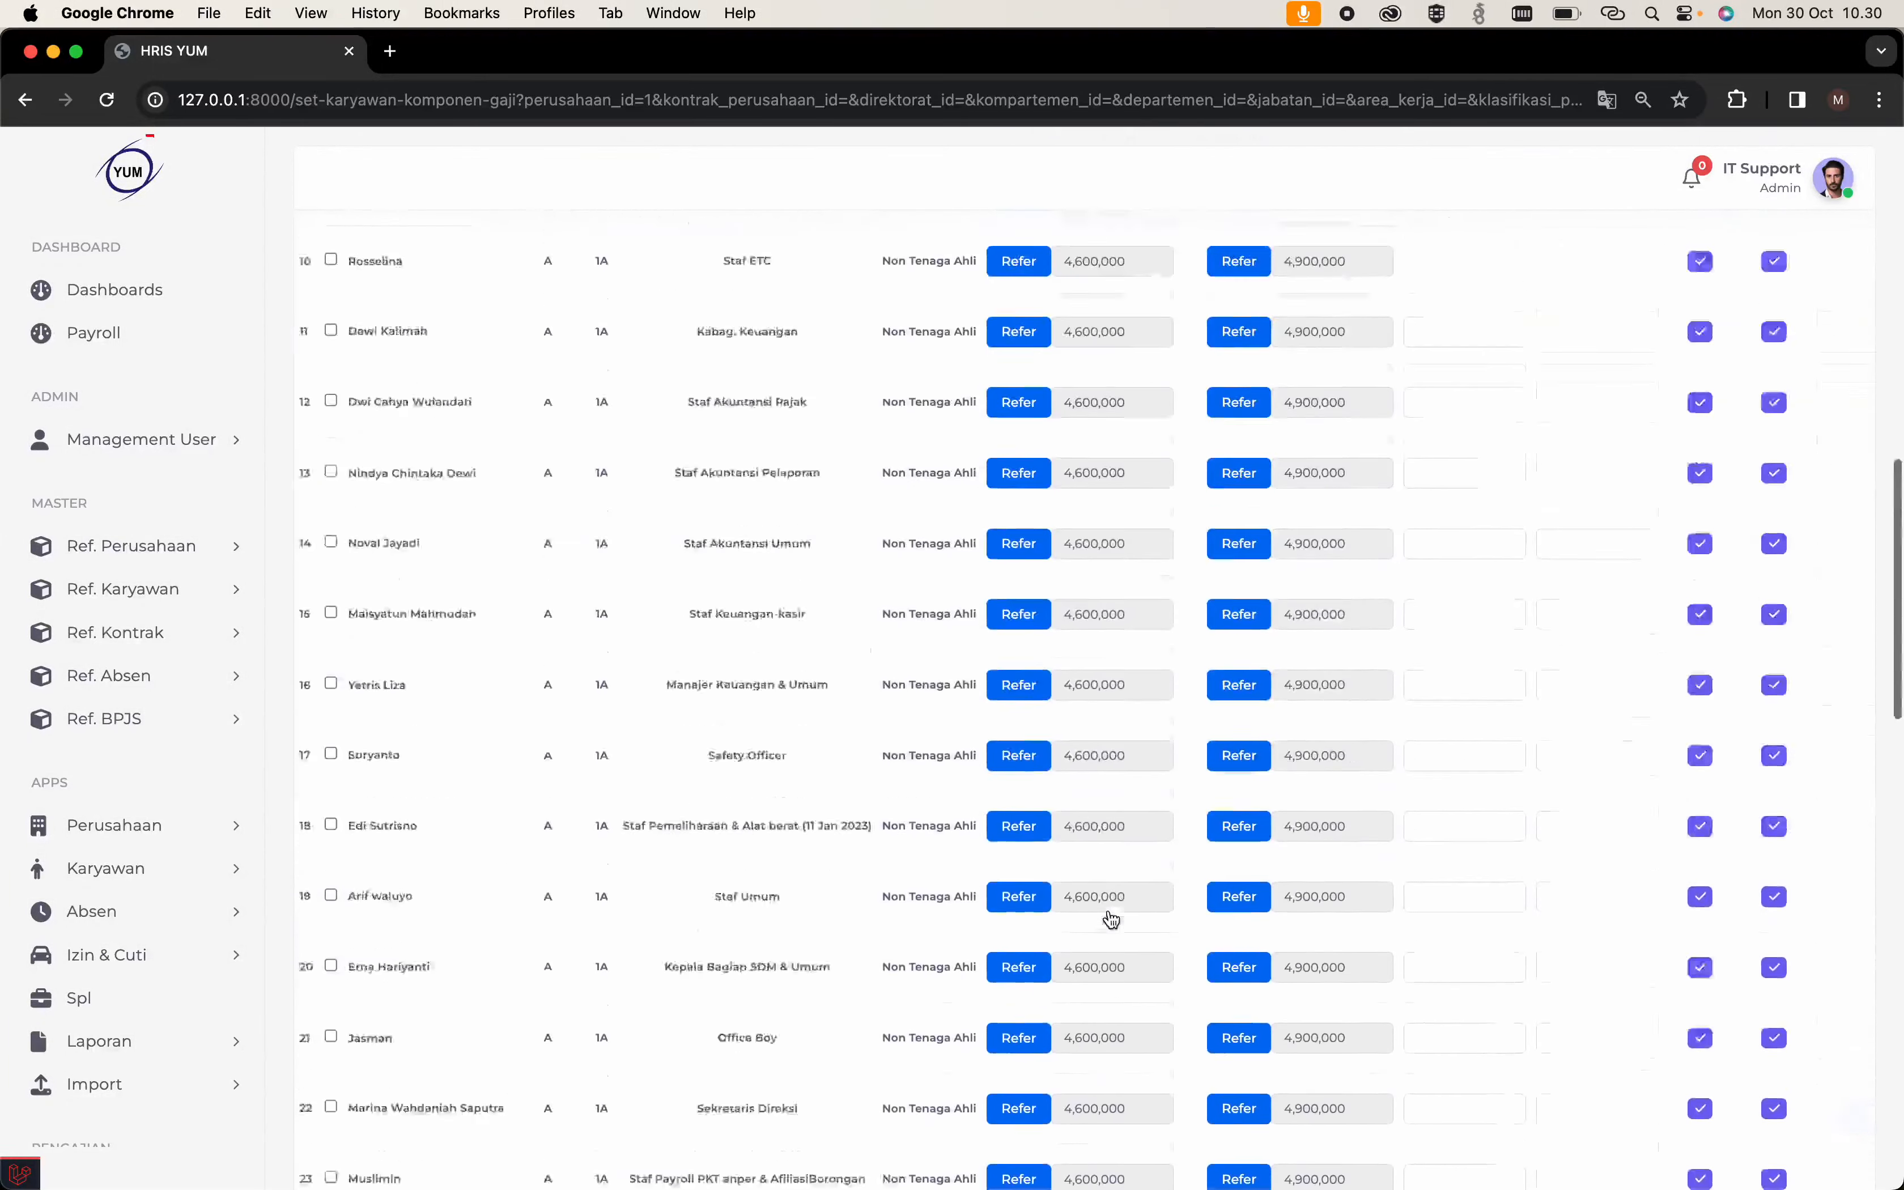
{"action": "scroll", "coordinate": [1110, 913], "scroll_direction": "up", "scroll_amount": 5}
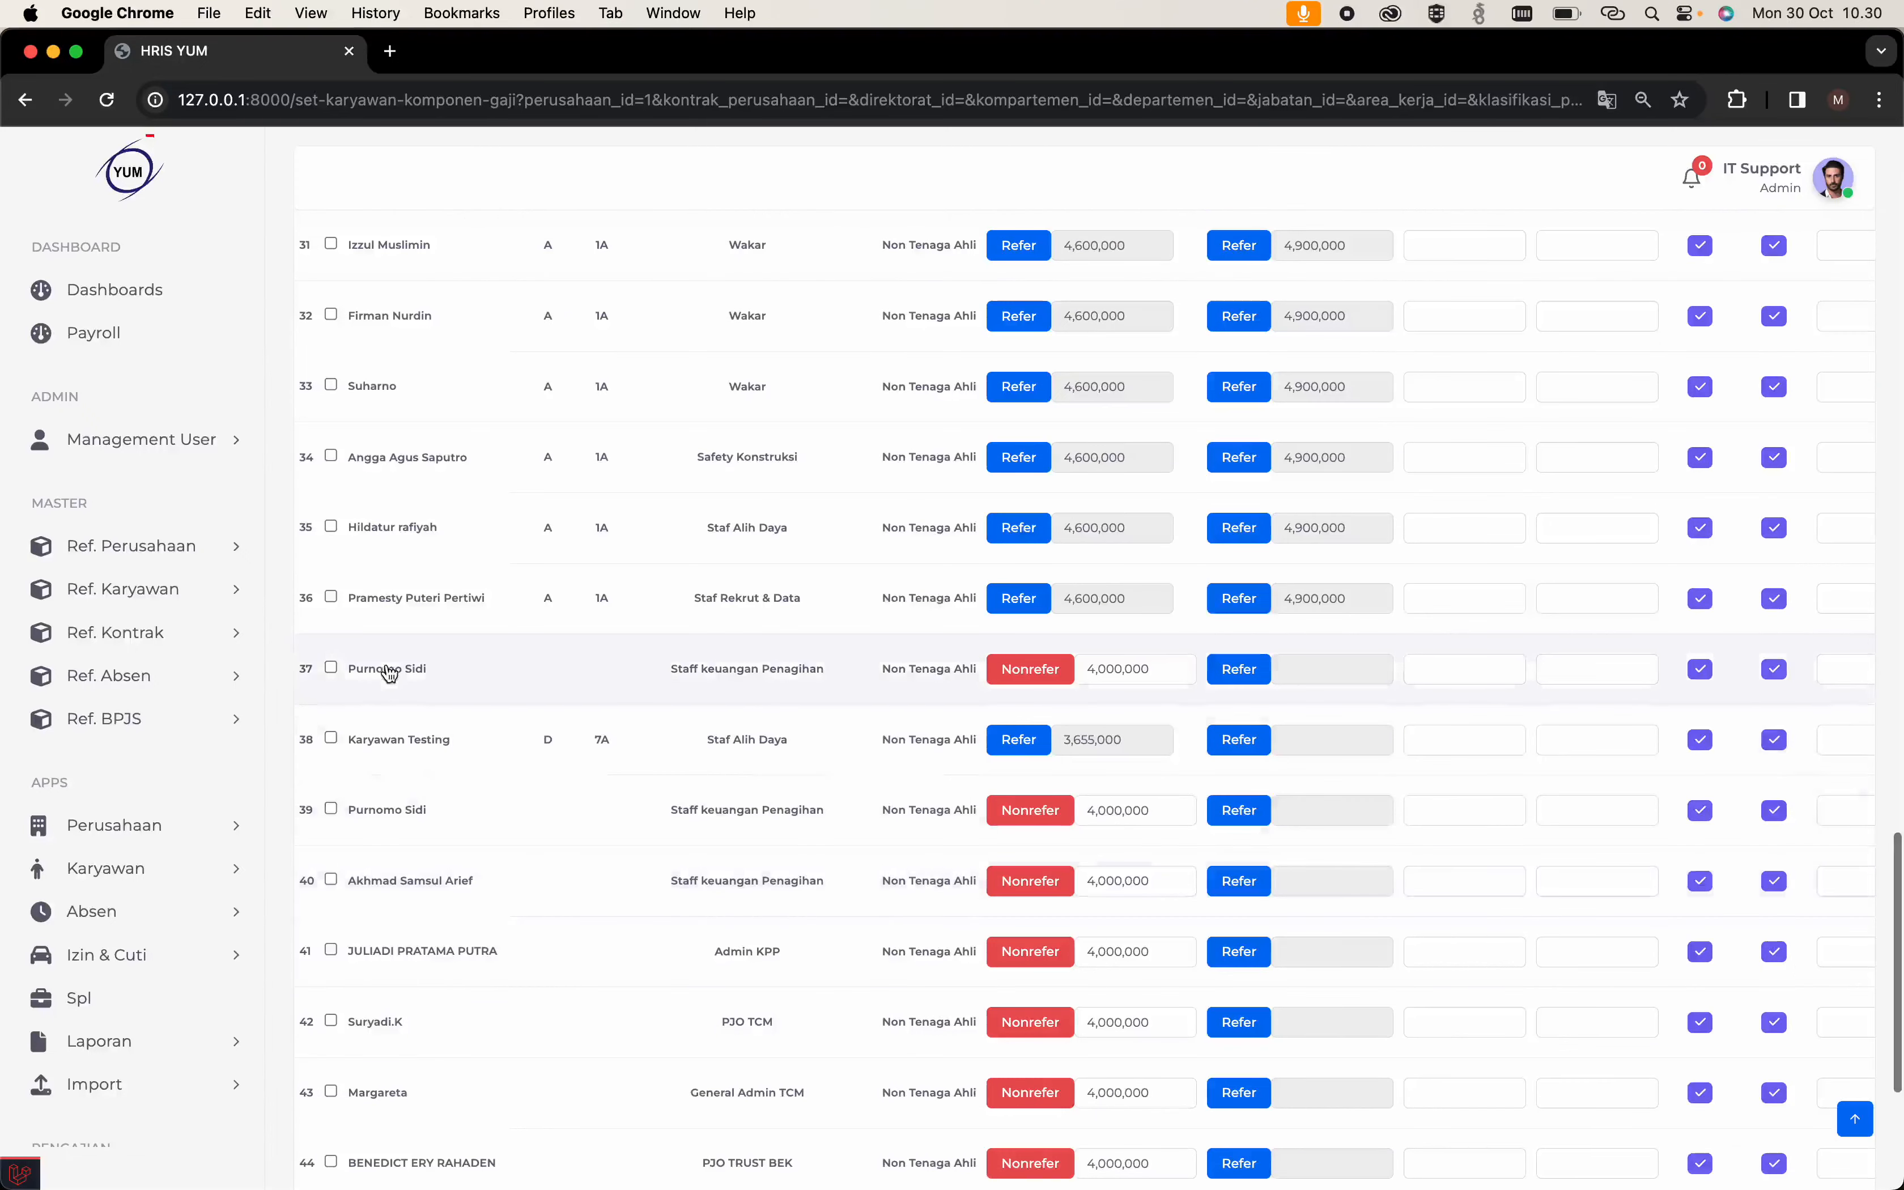
{"action": "left_click", "coordinate": [331, 666]}
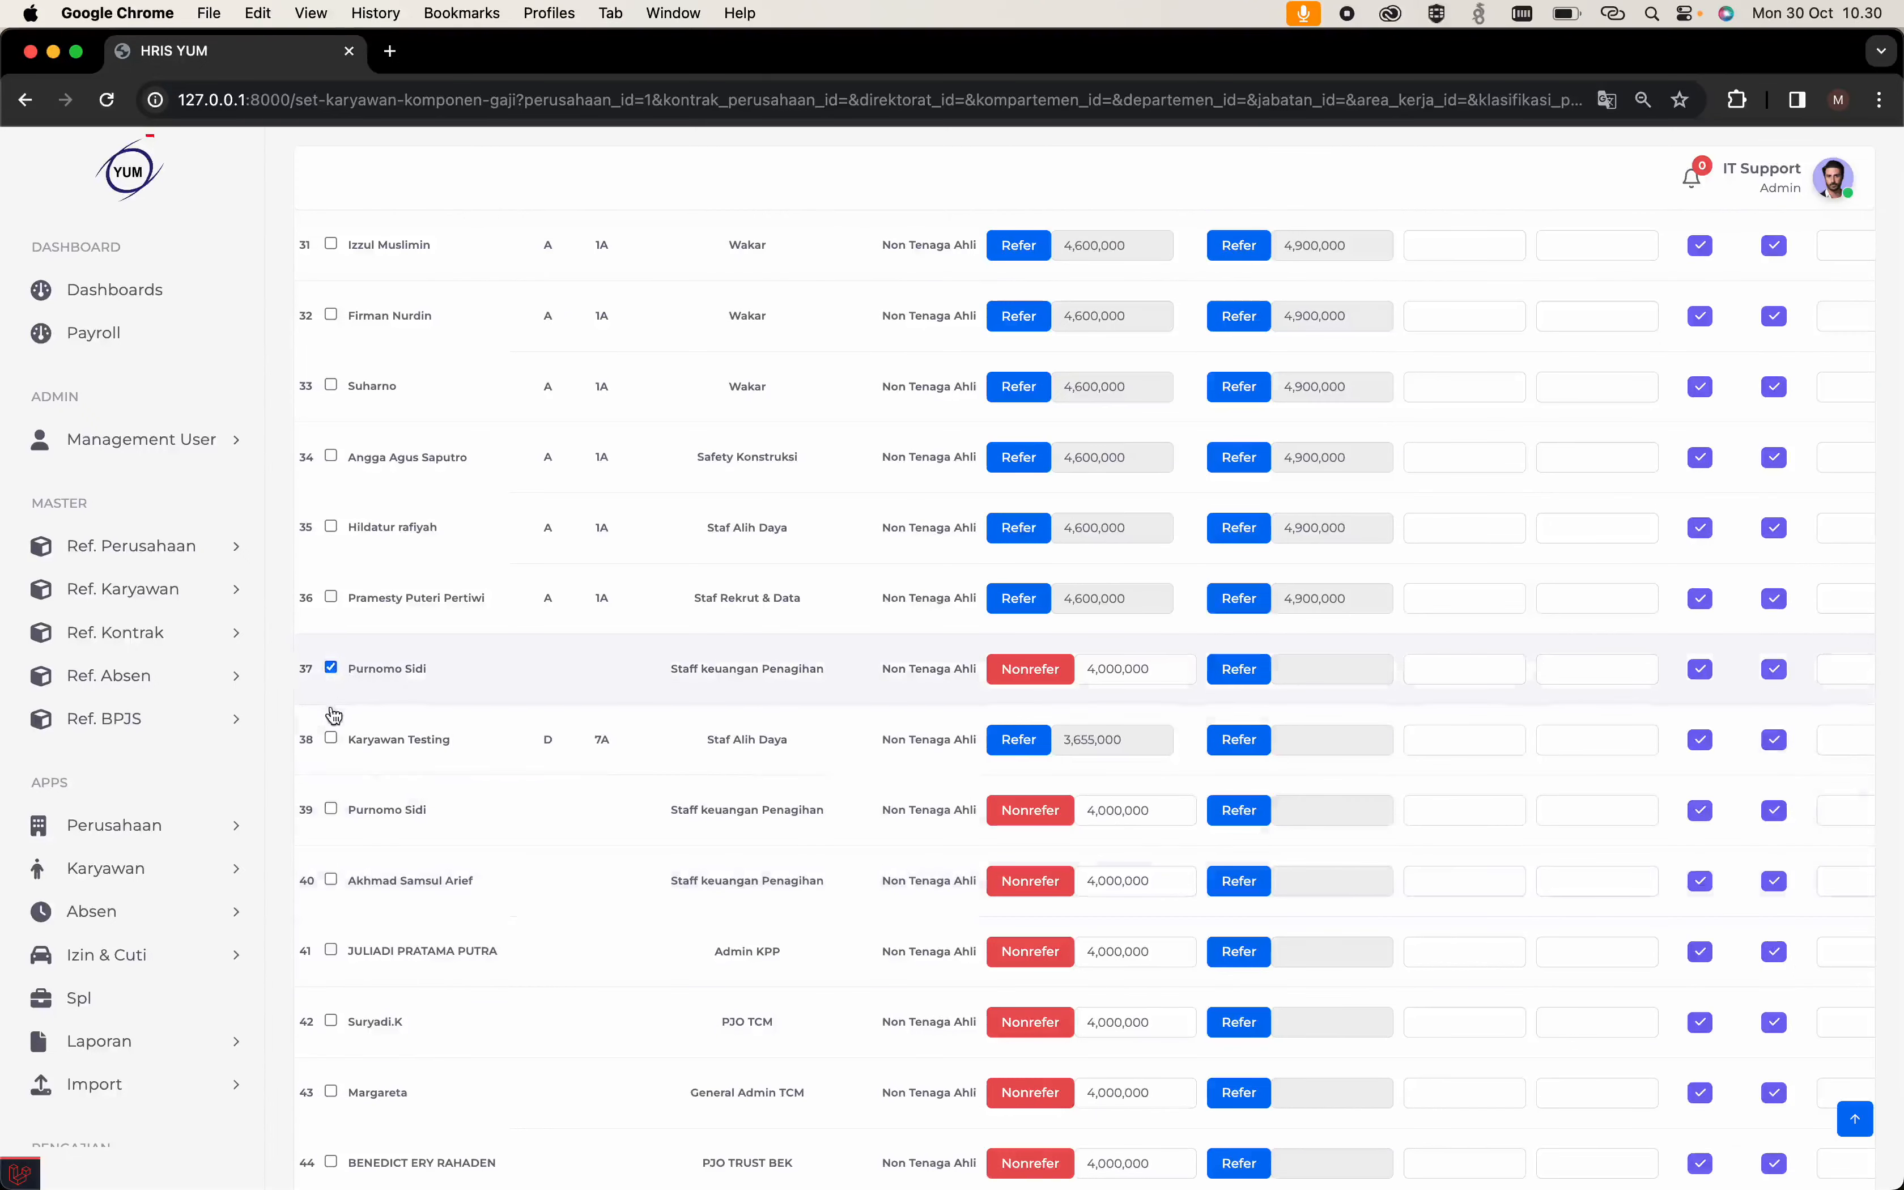
{"action": "left_click", "coordinate": [330, 739]}
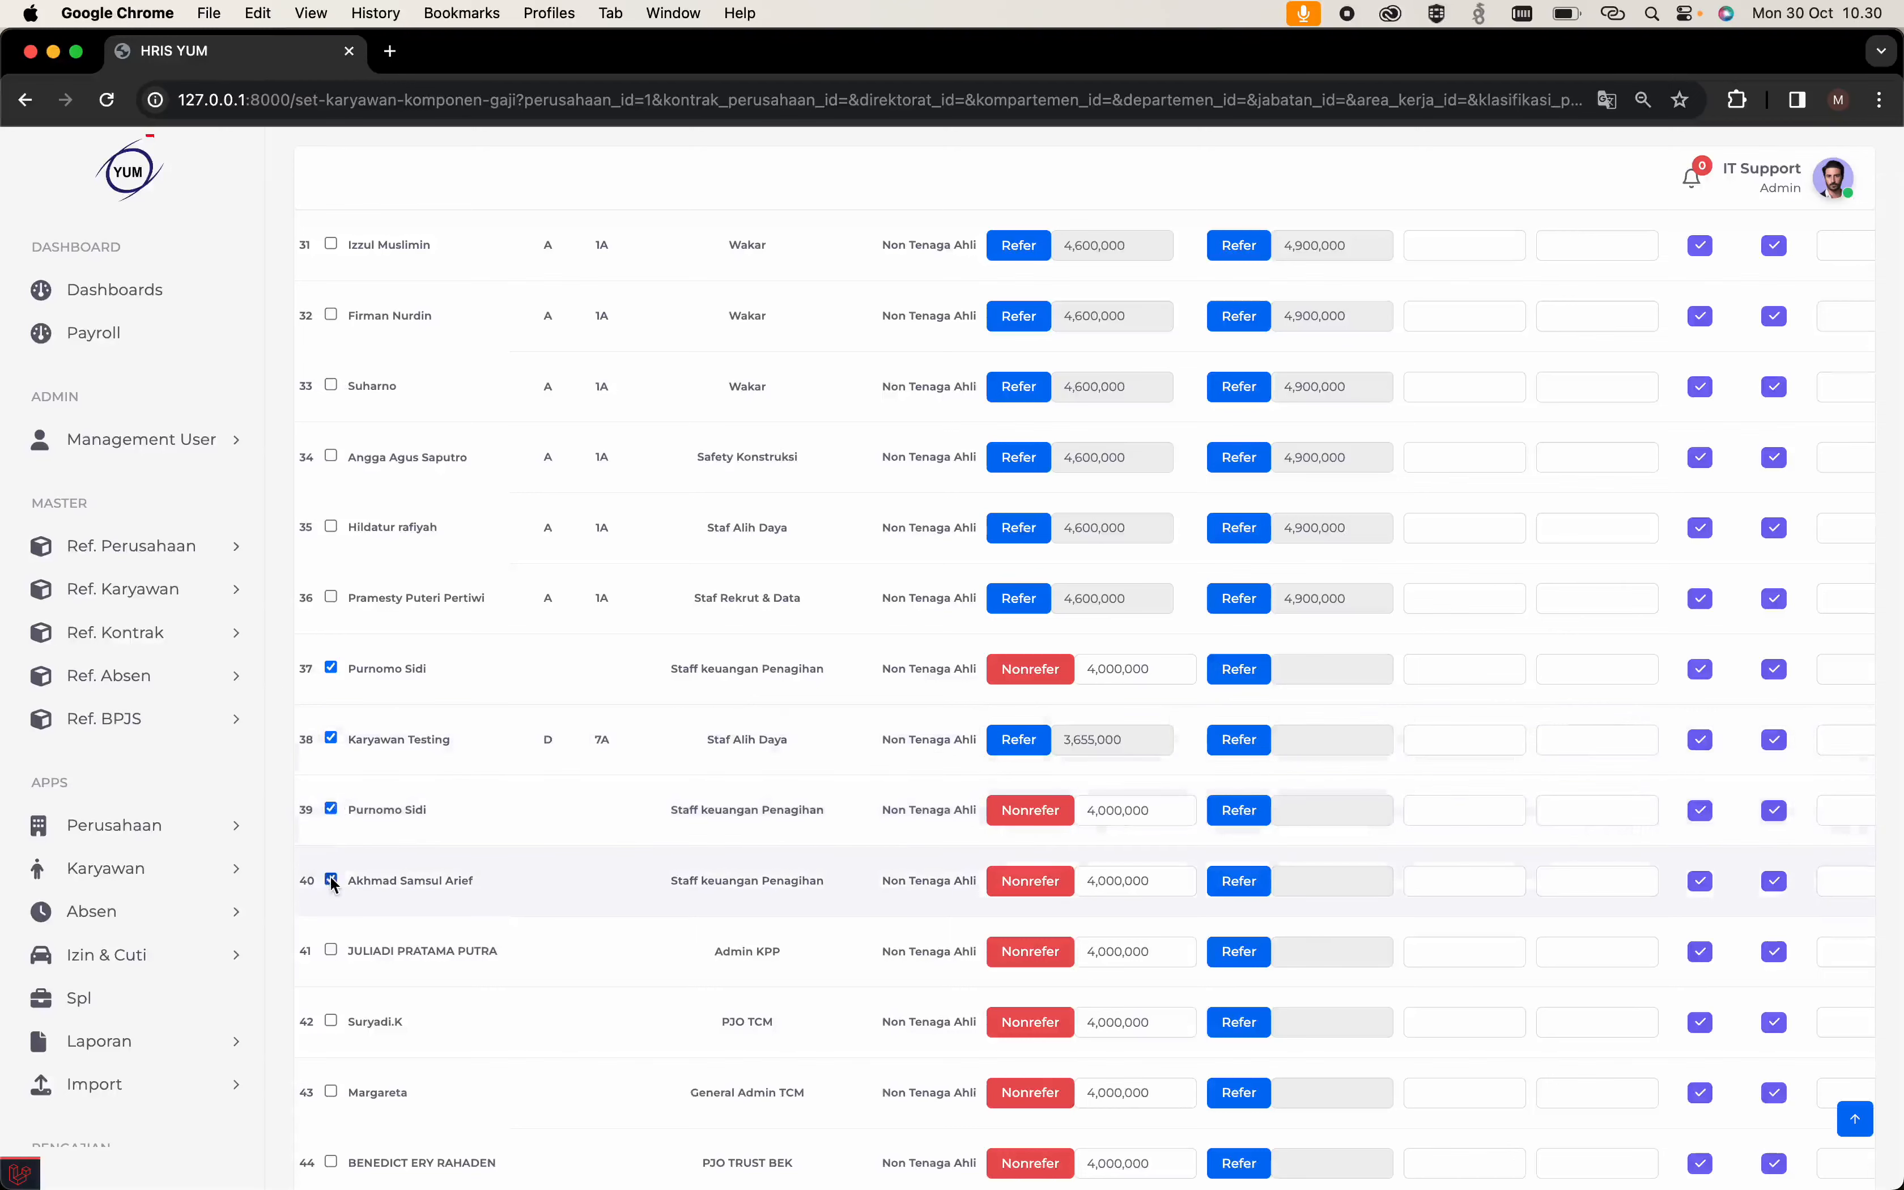
{"action": "left_click", "coordinate": [335, 947]}
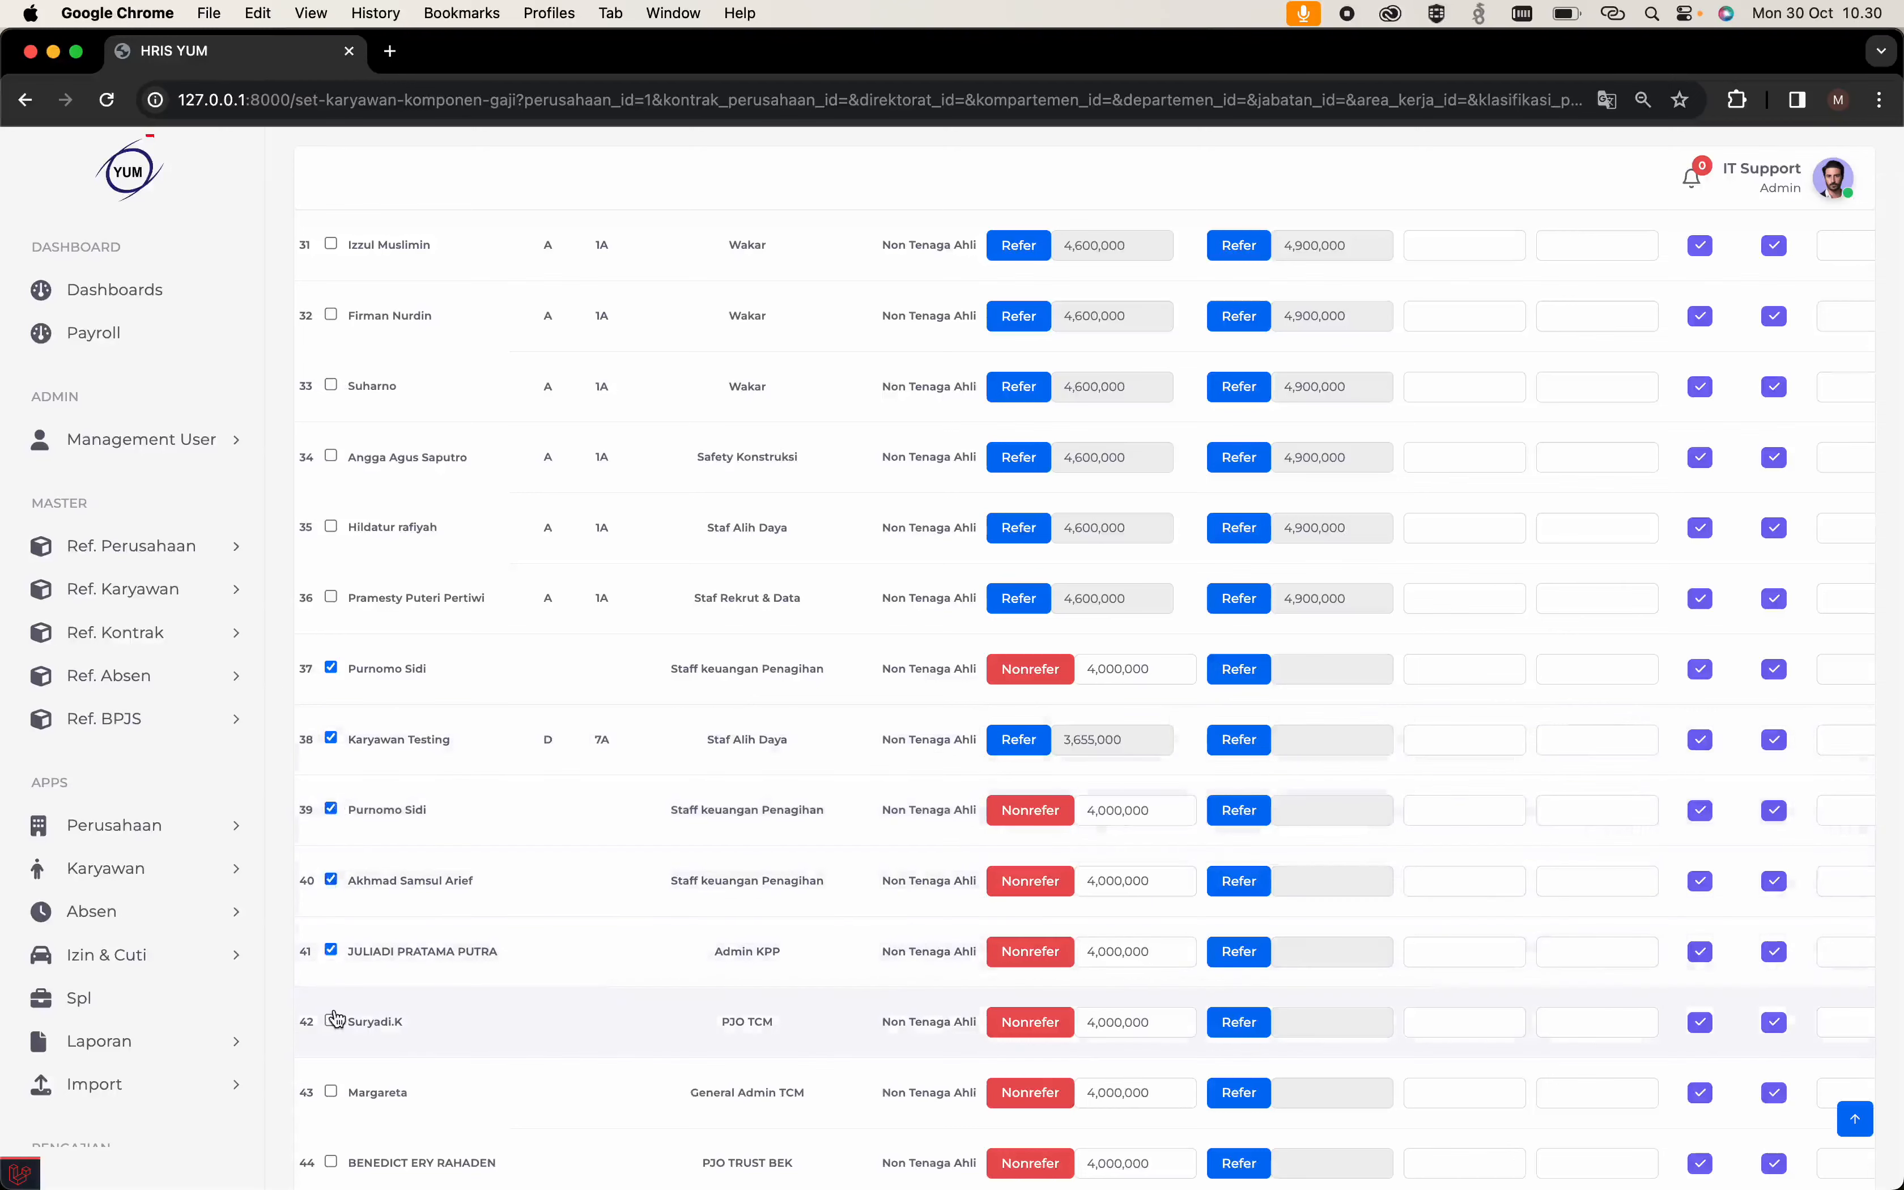
{"action": "left_click", "coordinate": [333, 1016]}
{"action": "scroll", "coordinate": [336, 998], "scroll_direction": "down", "scroll_amount": 3}
{"action": "left_click", "coordinate": [331, 975]}
{"action": "left_click", "coordinate": [332, 1046]}
{"action": "scroll", "coordinate": [332, 1046], "scroll_direction": "down", "scroll_amount": 3}
{"action": "left_click", "coordinate": [331, 993]}
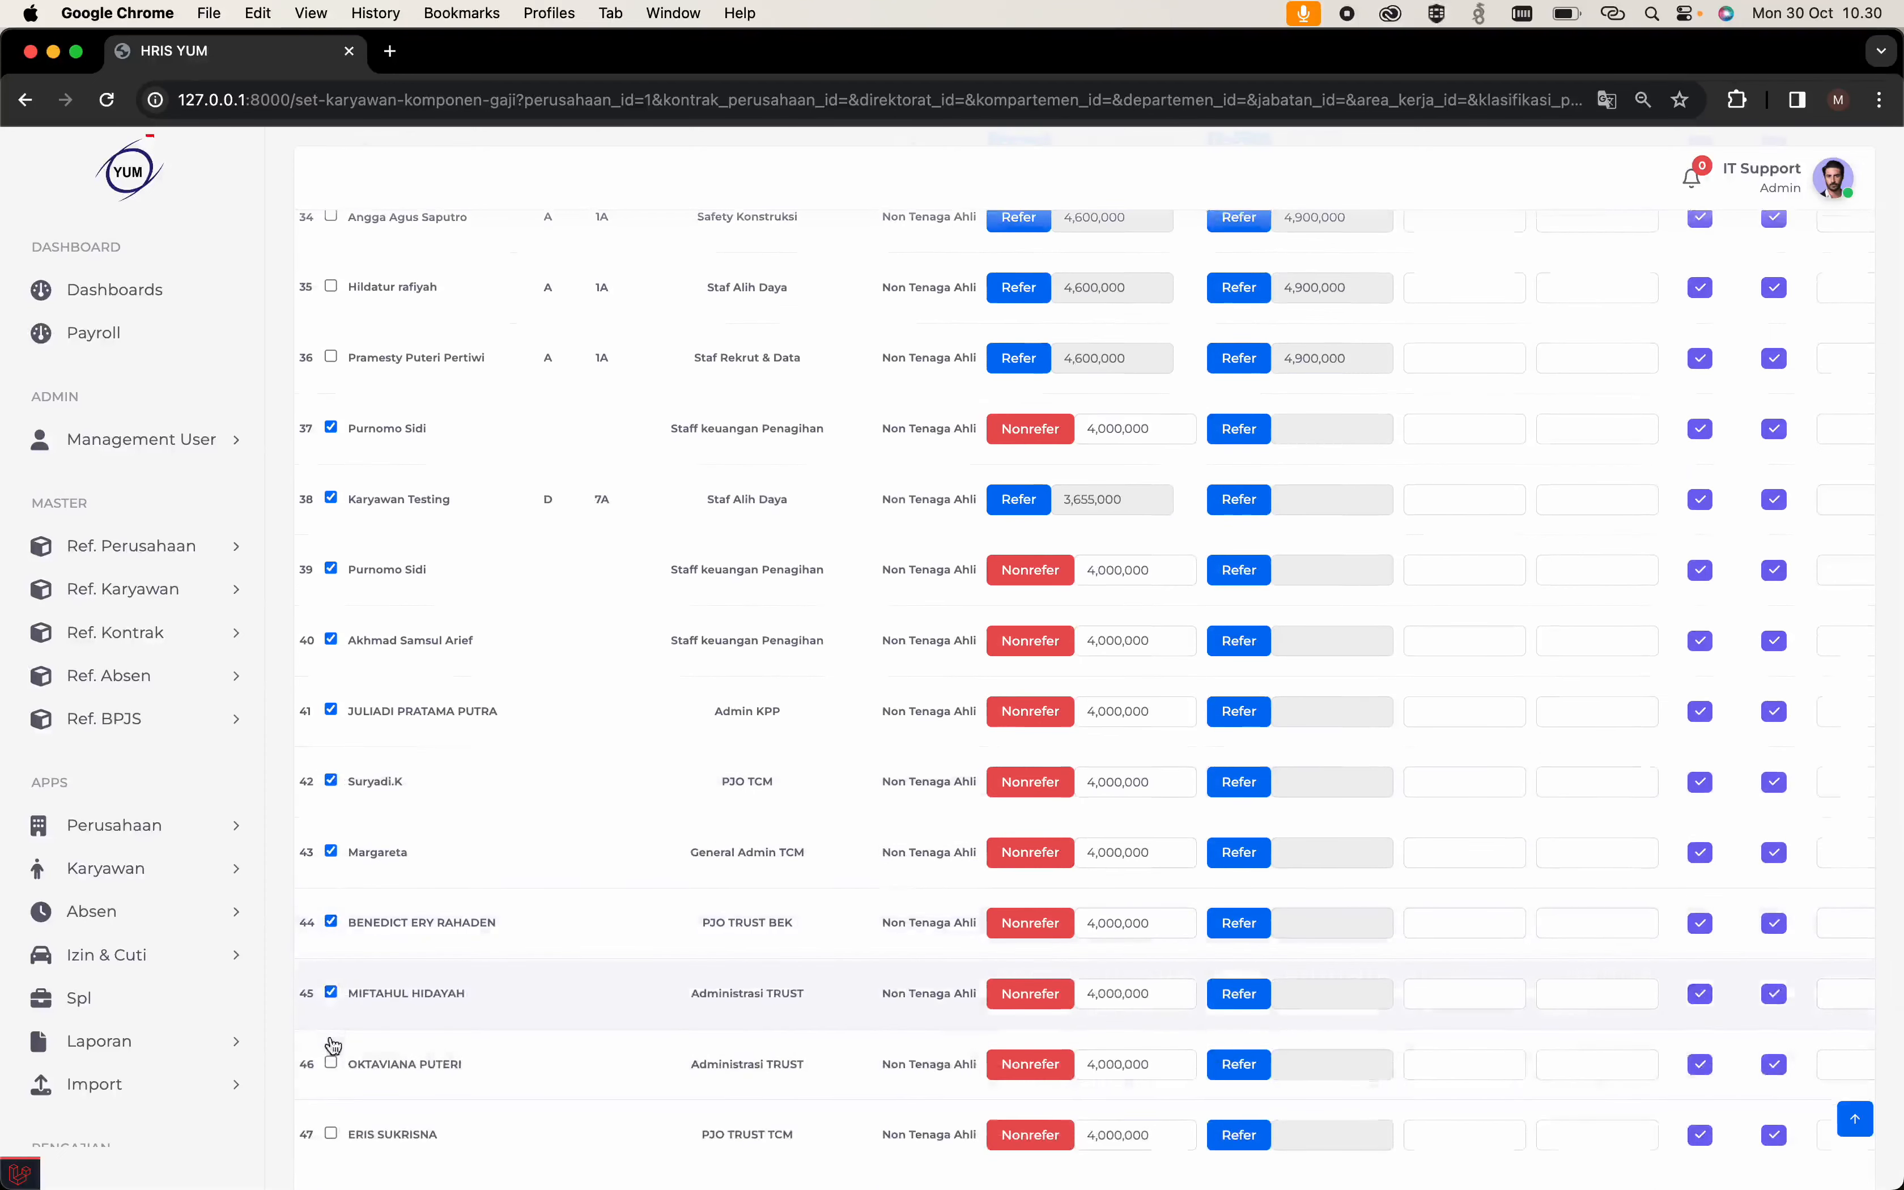
{"action": "left_click", "coordinate": [330, 1062]}
{"action": "scroll", "coordinate": [331, 1063], "scroll_direction": "down", "scroll_amount": 3}
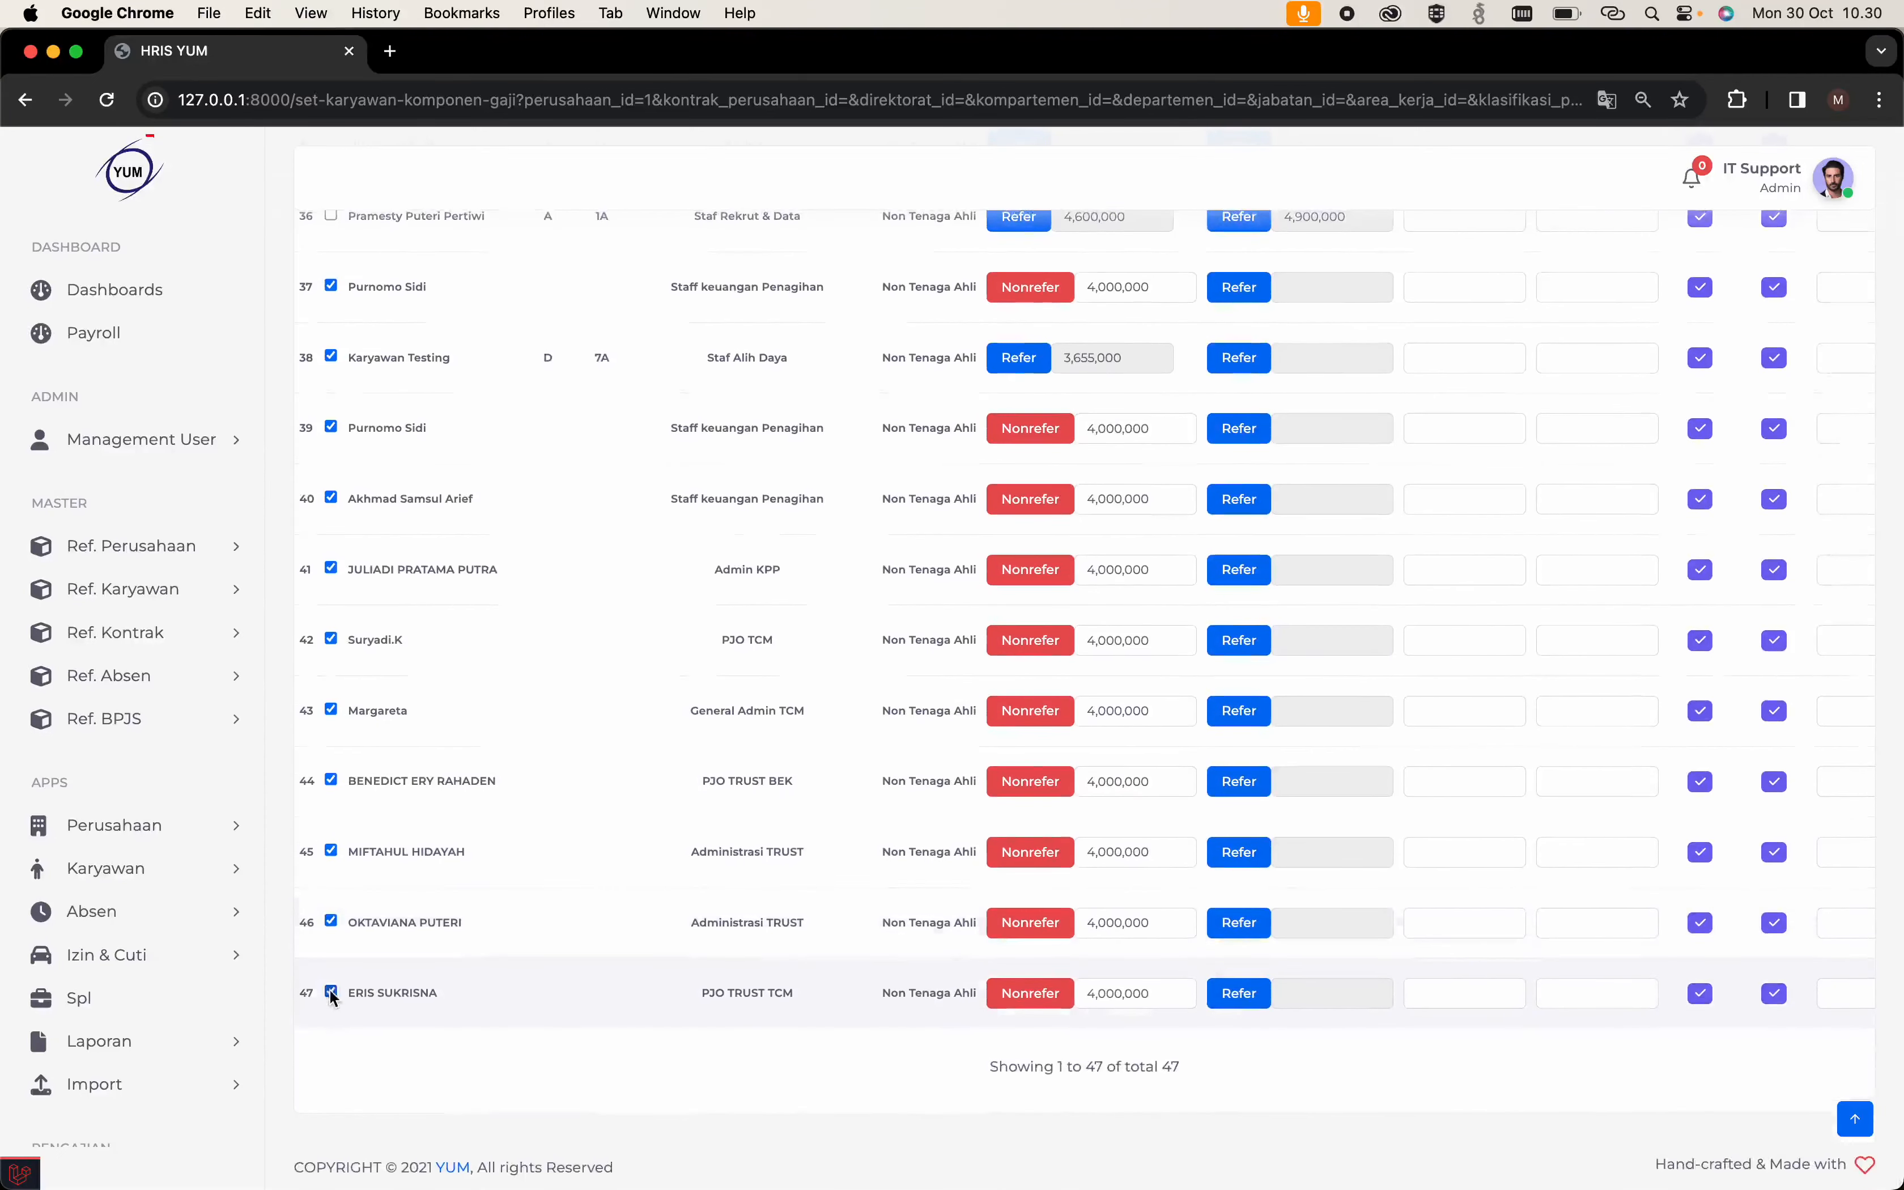
Set the selected employees' Tunjangan Beban Kerja attribute in bulk to Refer Tidak with a Nilai of 3,000,000.
{"action": "scroll", "coordinate": [913, 669], "scroll_direction": "up", "scroll_amount": 20}
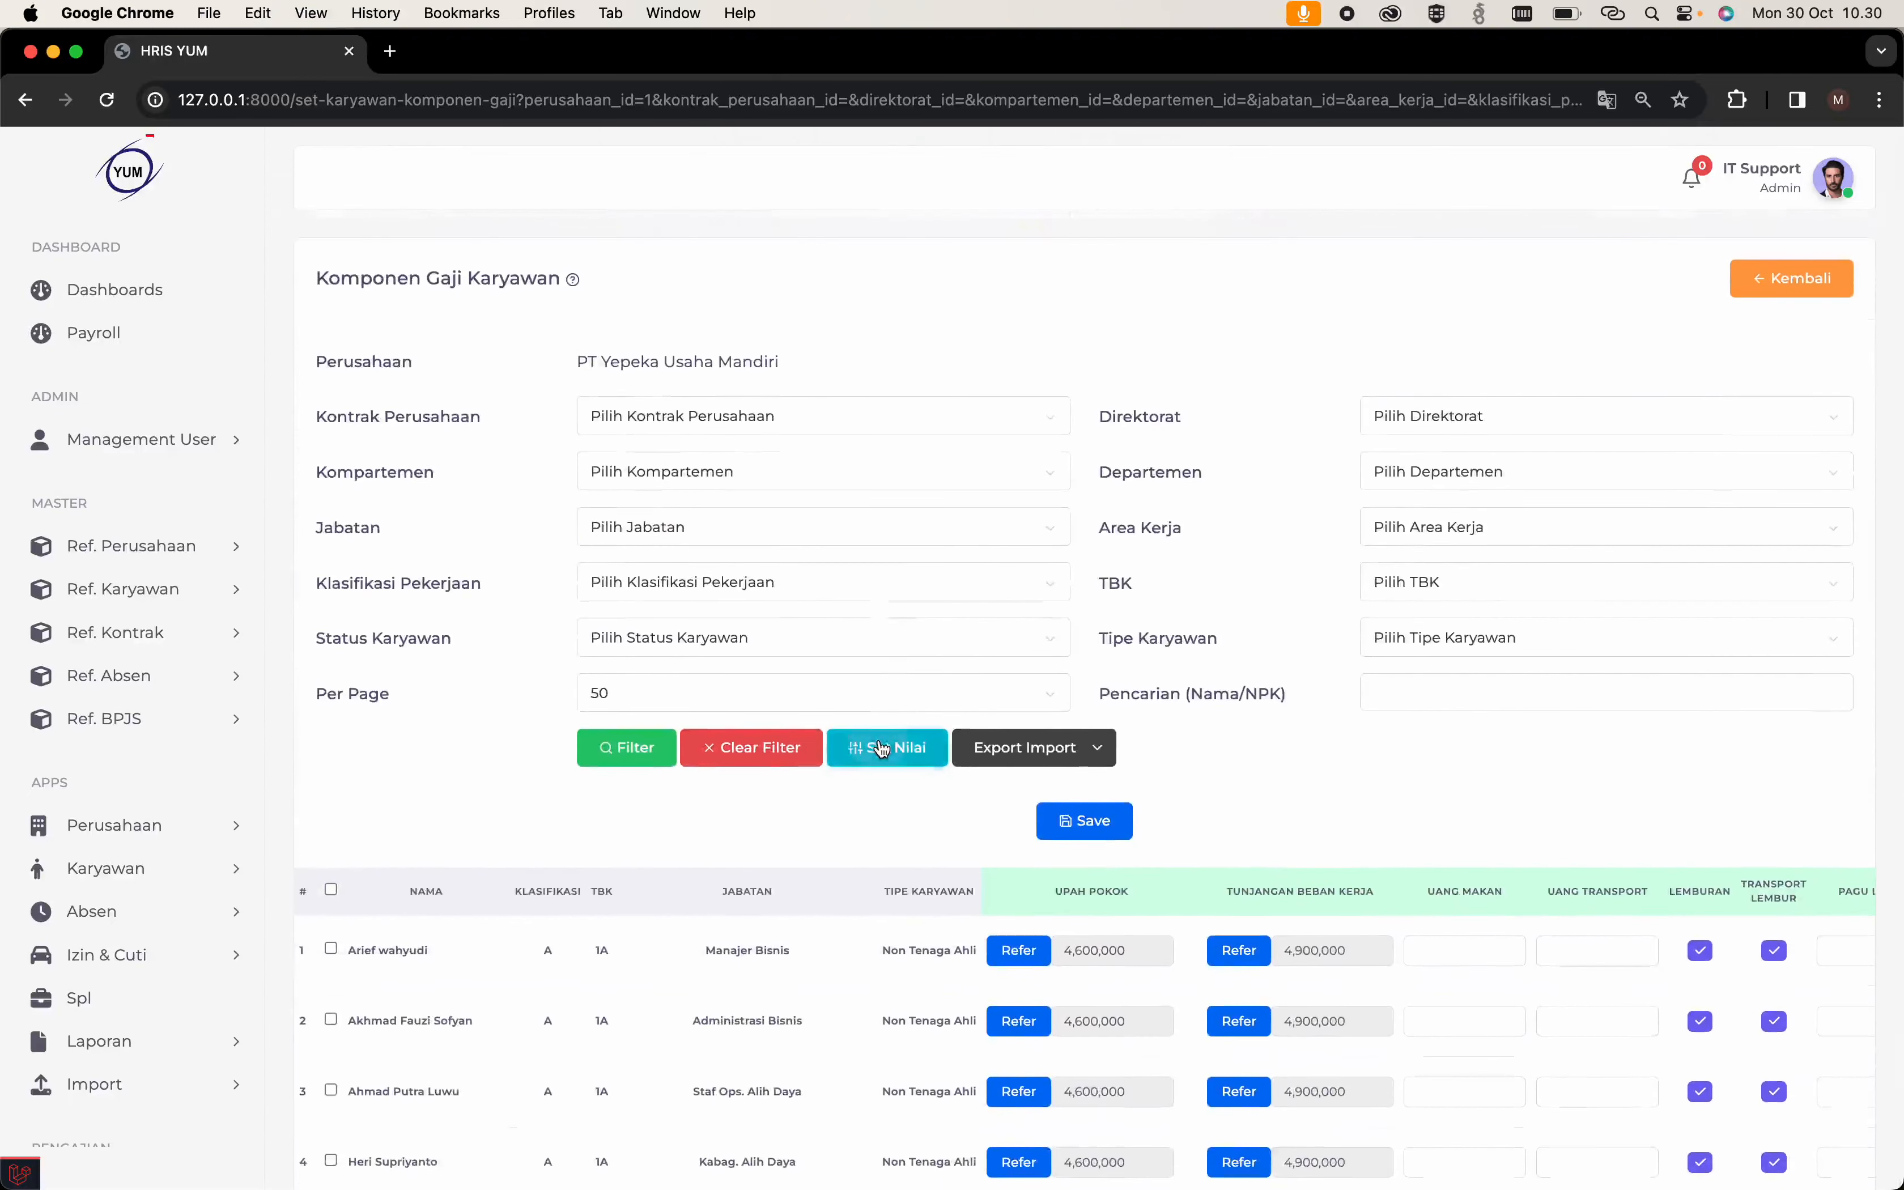
{"action": "left_click", "coordinate": [887, 763]}
{"action": "left_click", "coordinate": [944, 236]}
{"action": "left_click", "coordinate": [947, 386]}
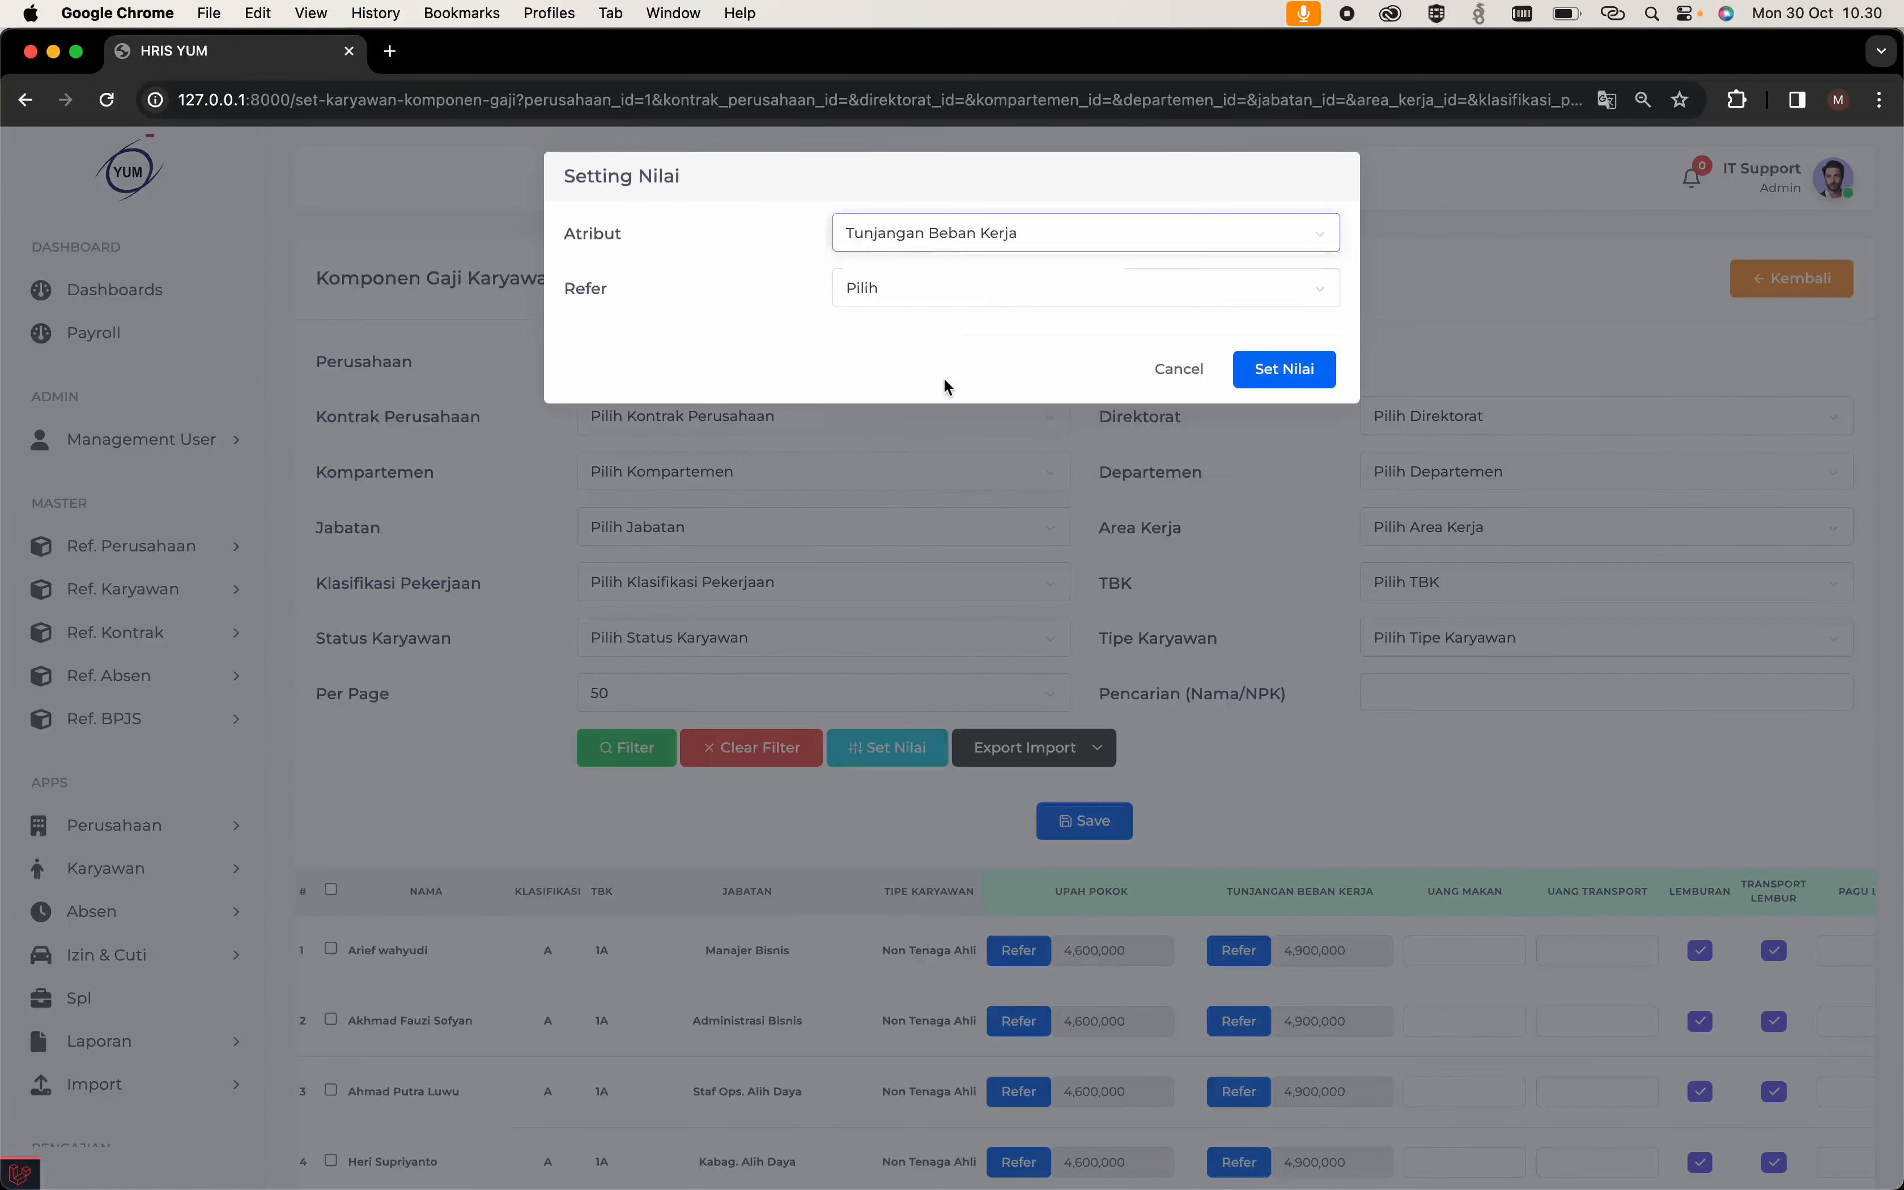
{"action": "left_click", "coordinate": [980, 299]}
{"action": "left_click", "coordinate": [913, 441]}
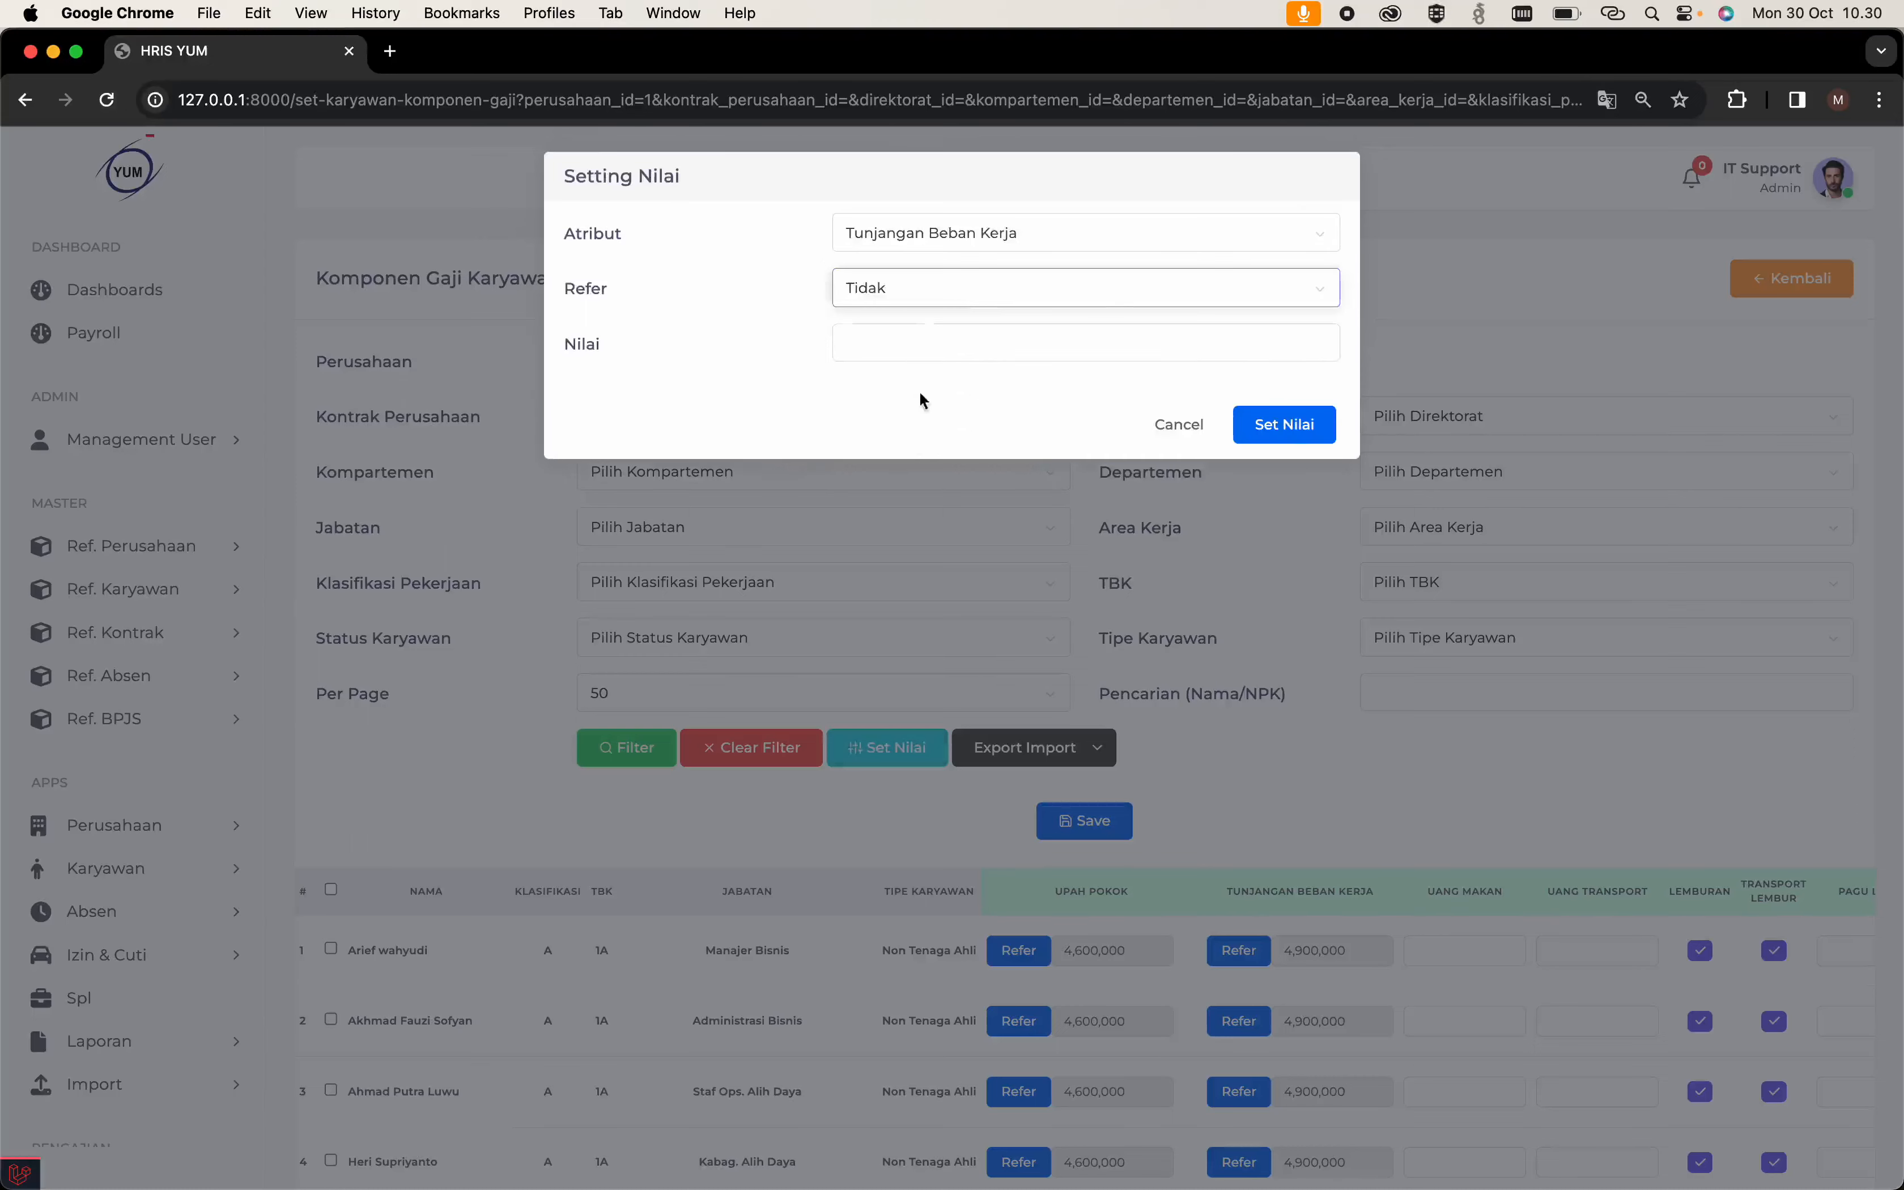
{"action": "left_click", "coordinate": [944, 345]}
{"action": "type", "text": "39"}
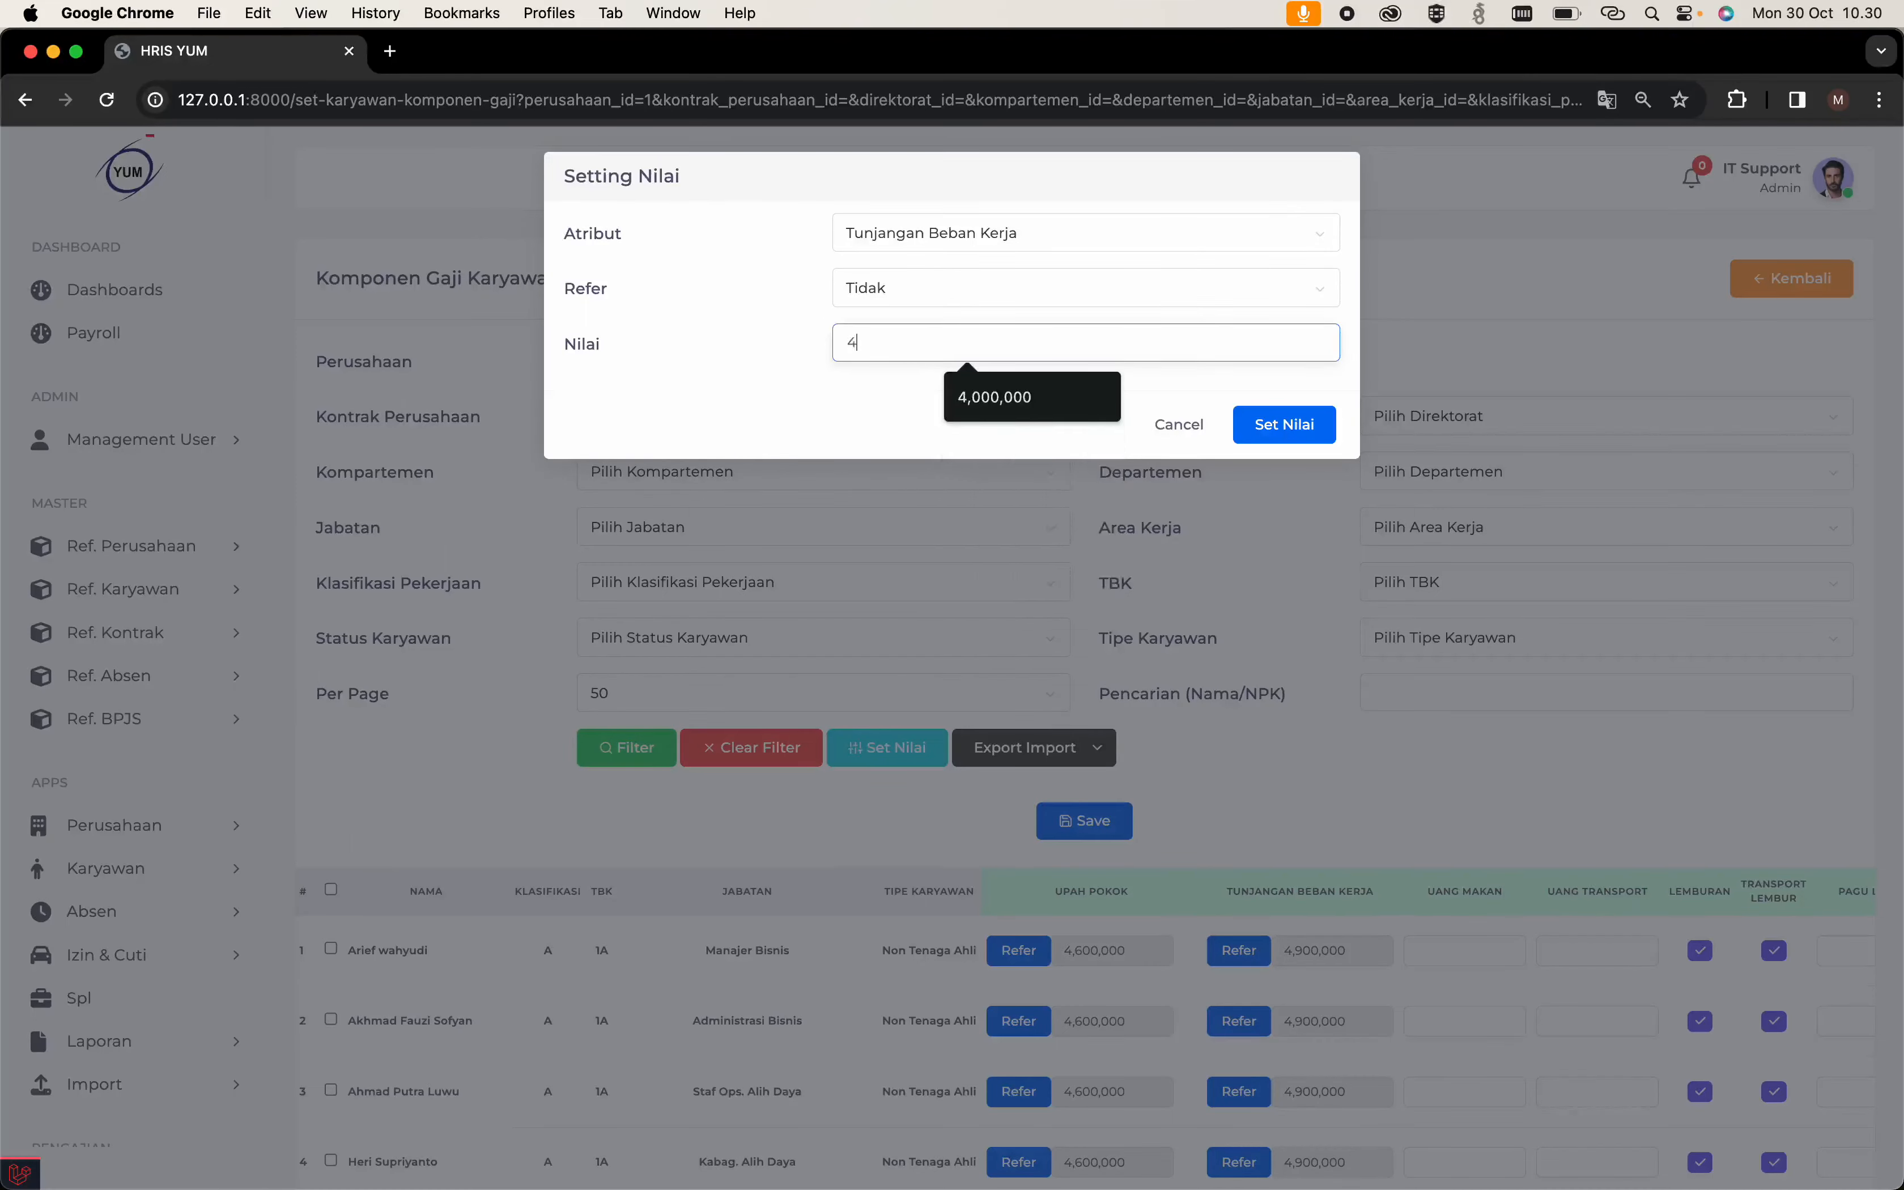
{"action": "type", "text": "99"}
{"action": "key", "text": "BackSpace"}
{"action": "key", "text": "BackSpace"}
{"action": "key", "text": "BackSpace"}
{"action": "type", "text": "0000"}
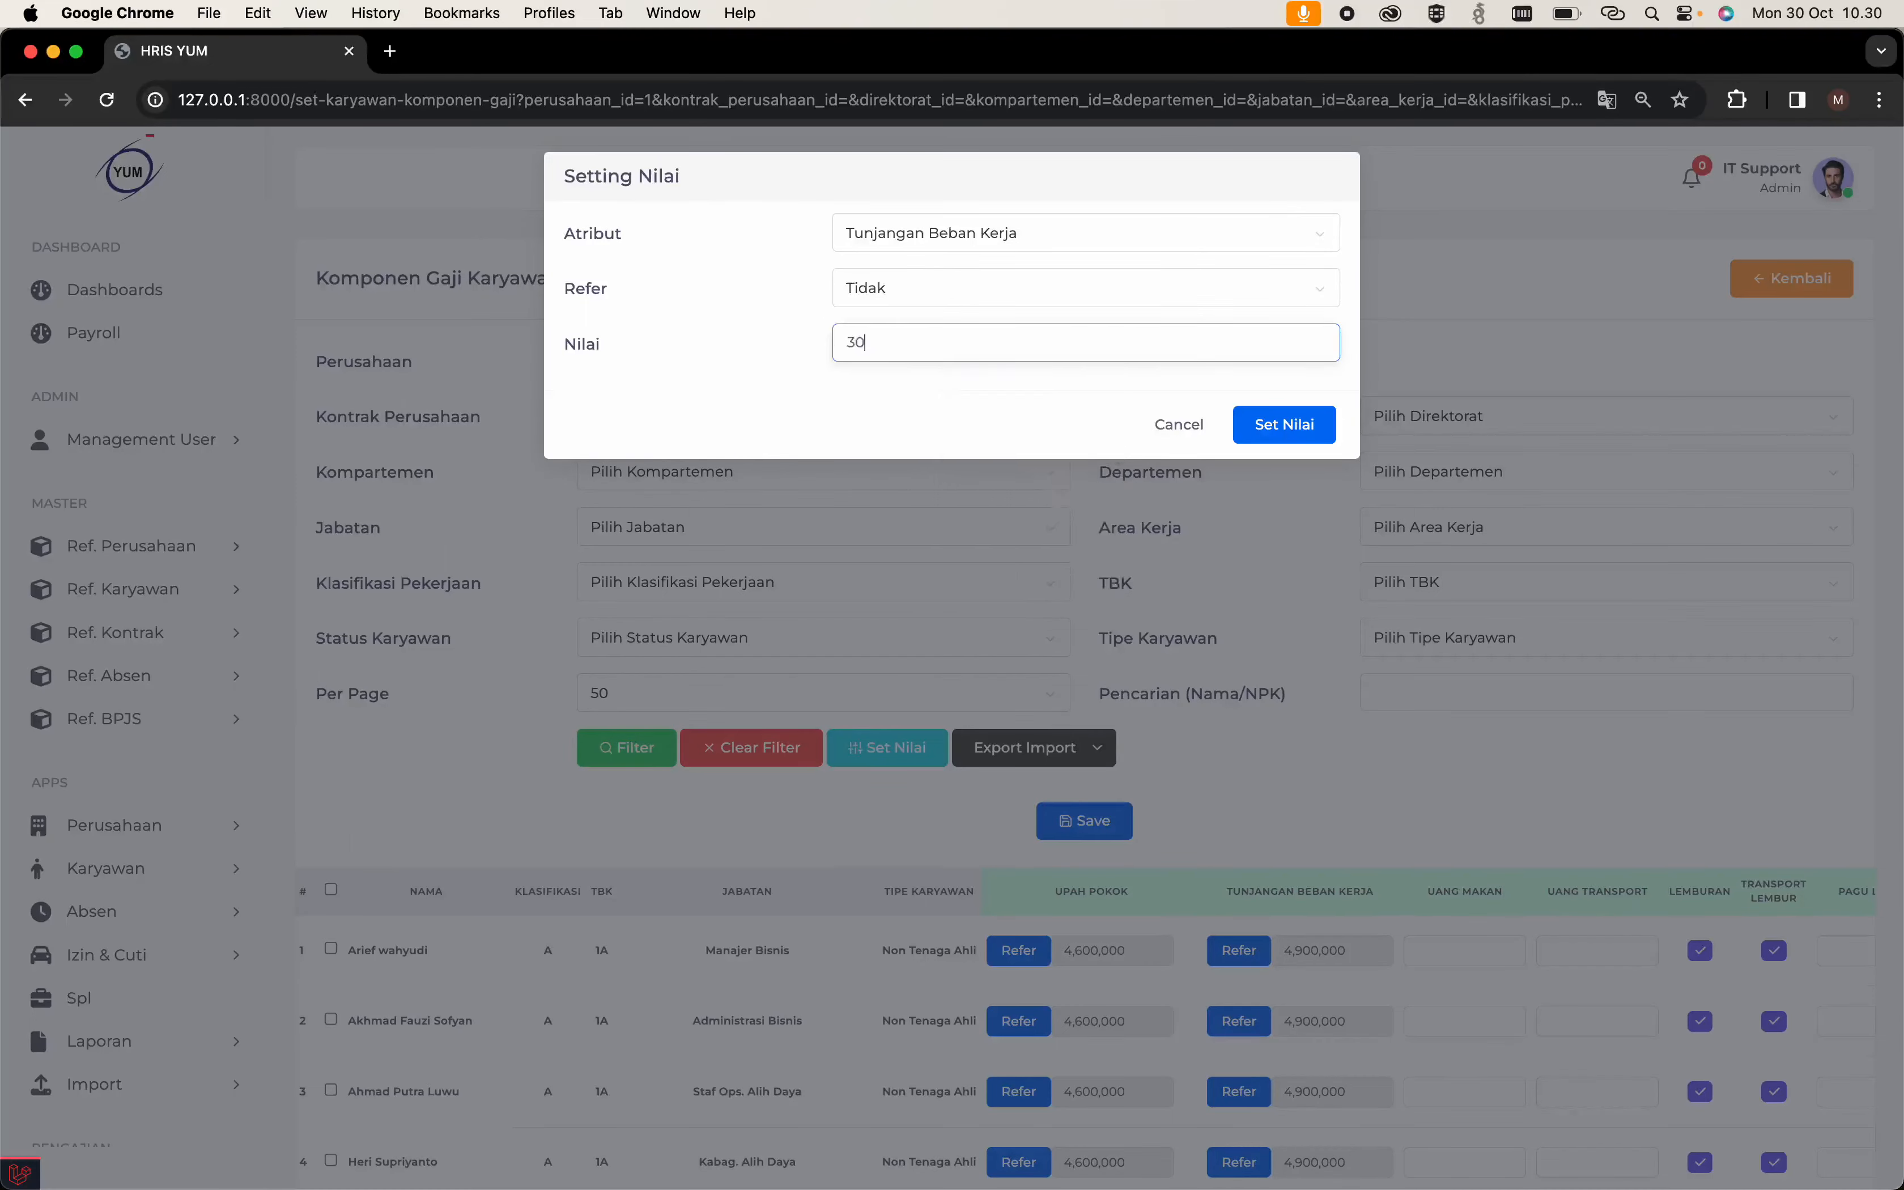
{"action": "left_click", "coordinate": [1278, 425]}
{"action": "left_click", "coordinate": [913, 760]}
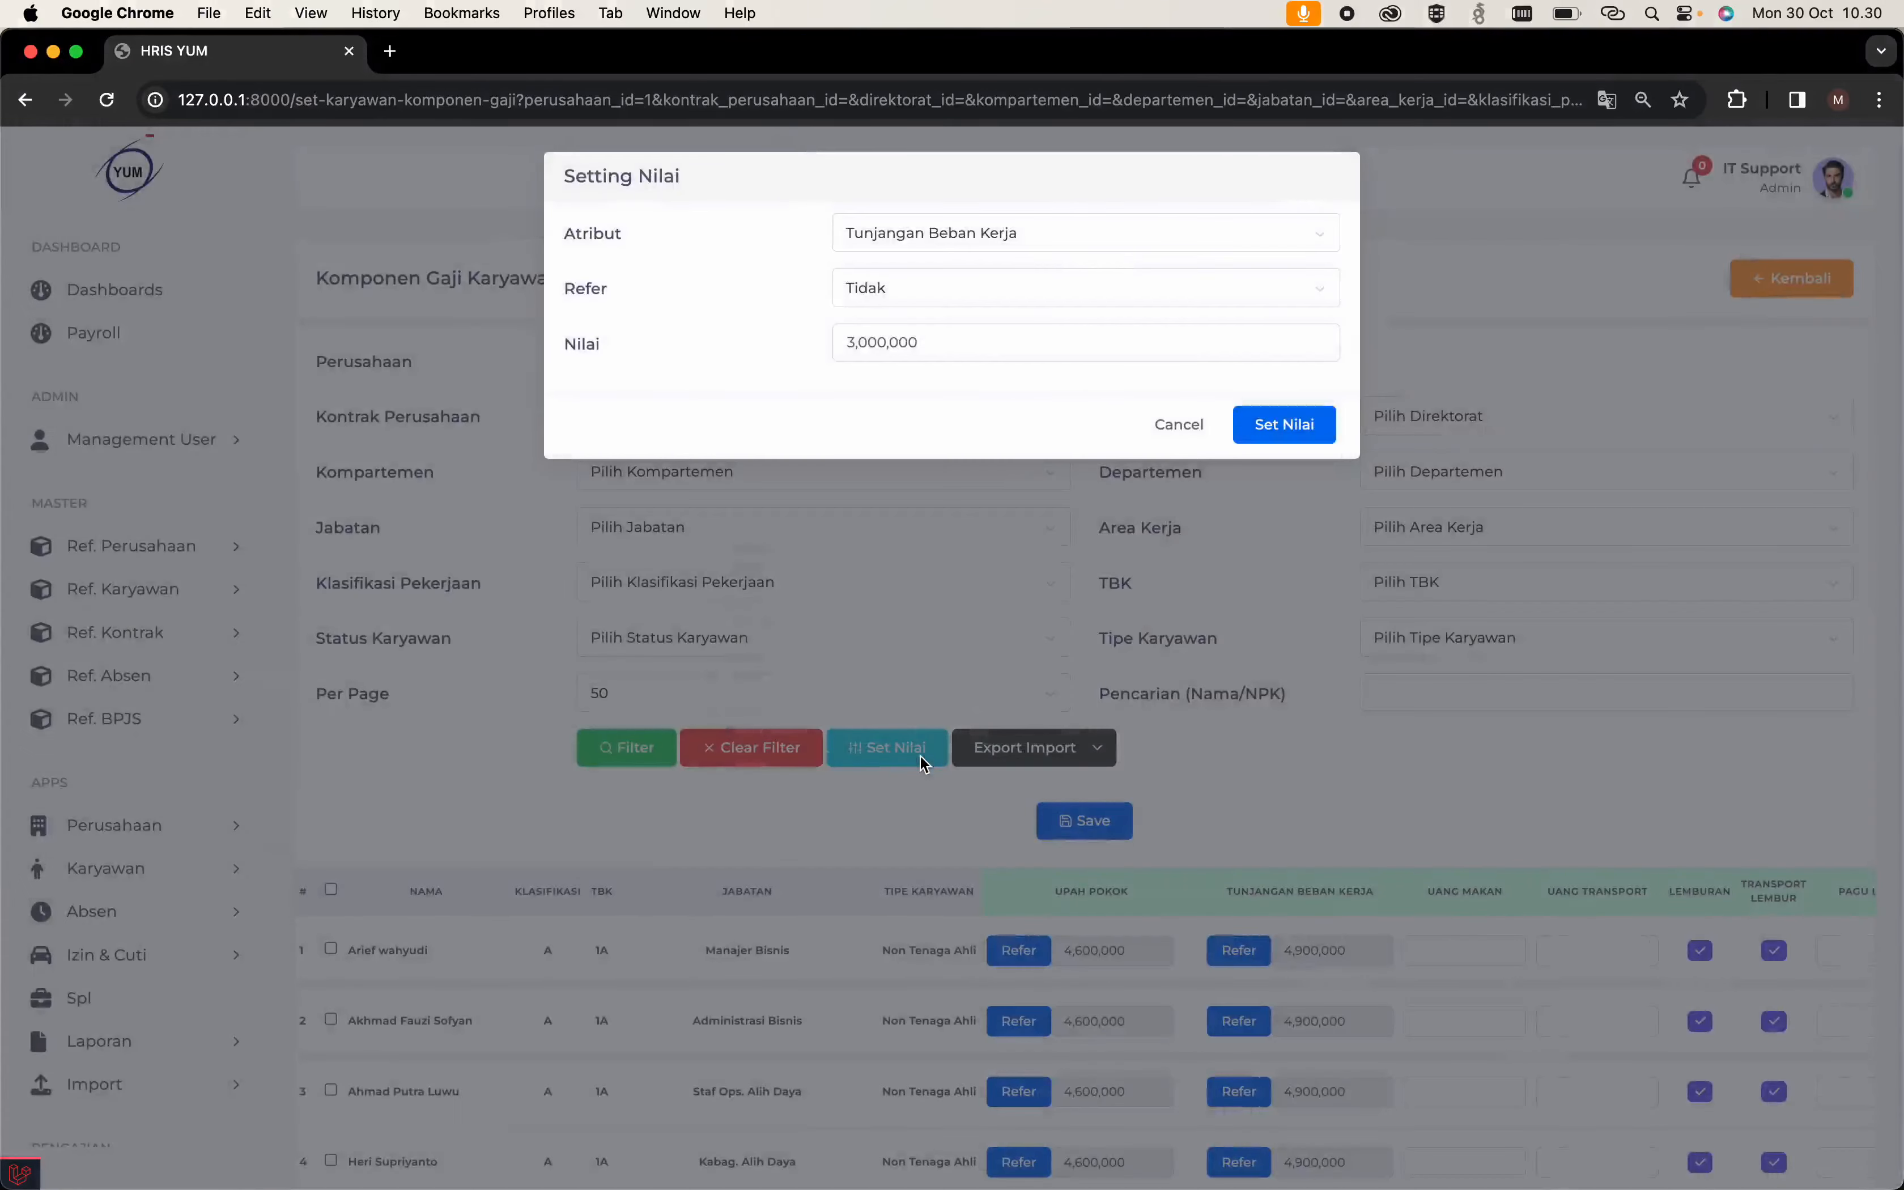
{"action": "left_click", "coordinate": [949, 737]}
Save the employee components and check the Tunjangan Beban Kerja values down the table.
{"action": "scroll", "coordinate": [1108, 935], "scroll_direction": "down", "scroll_amount": 10}
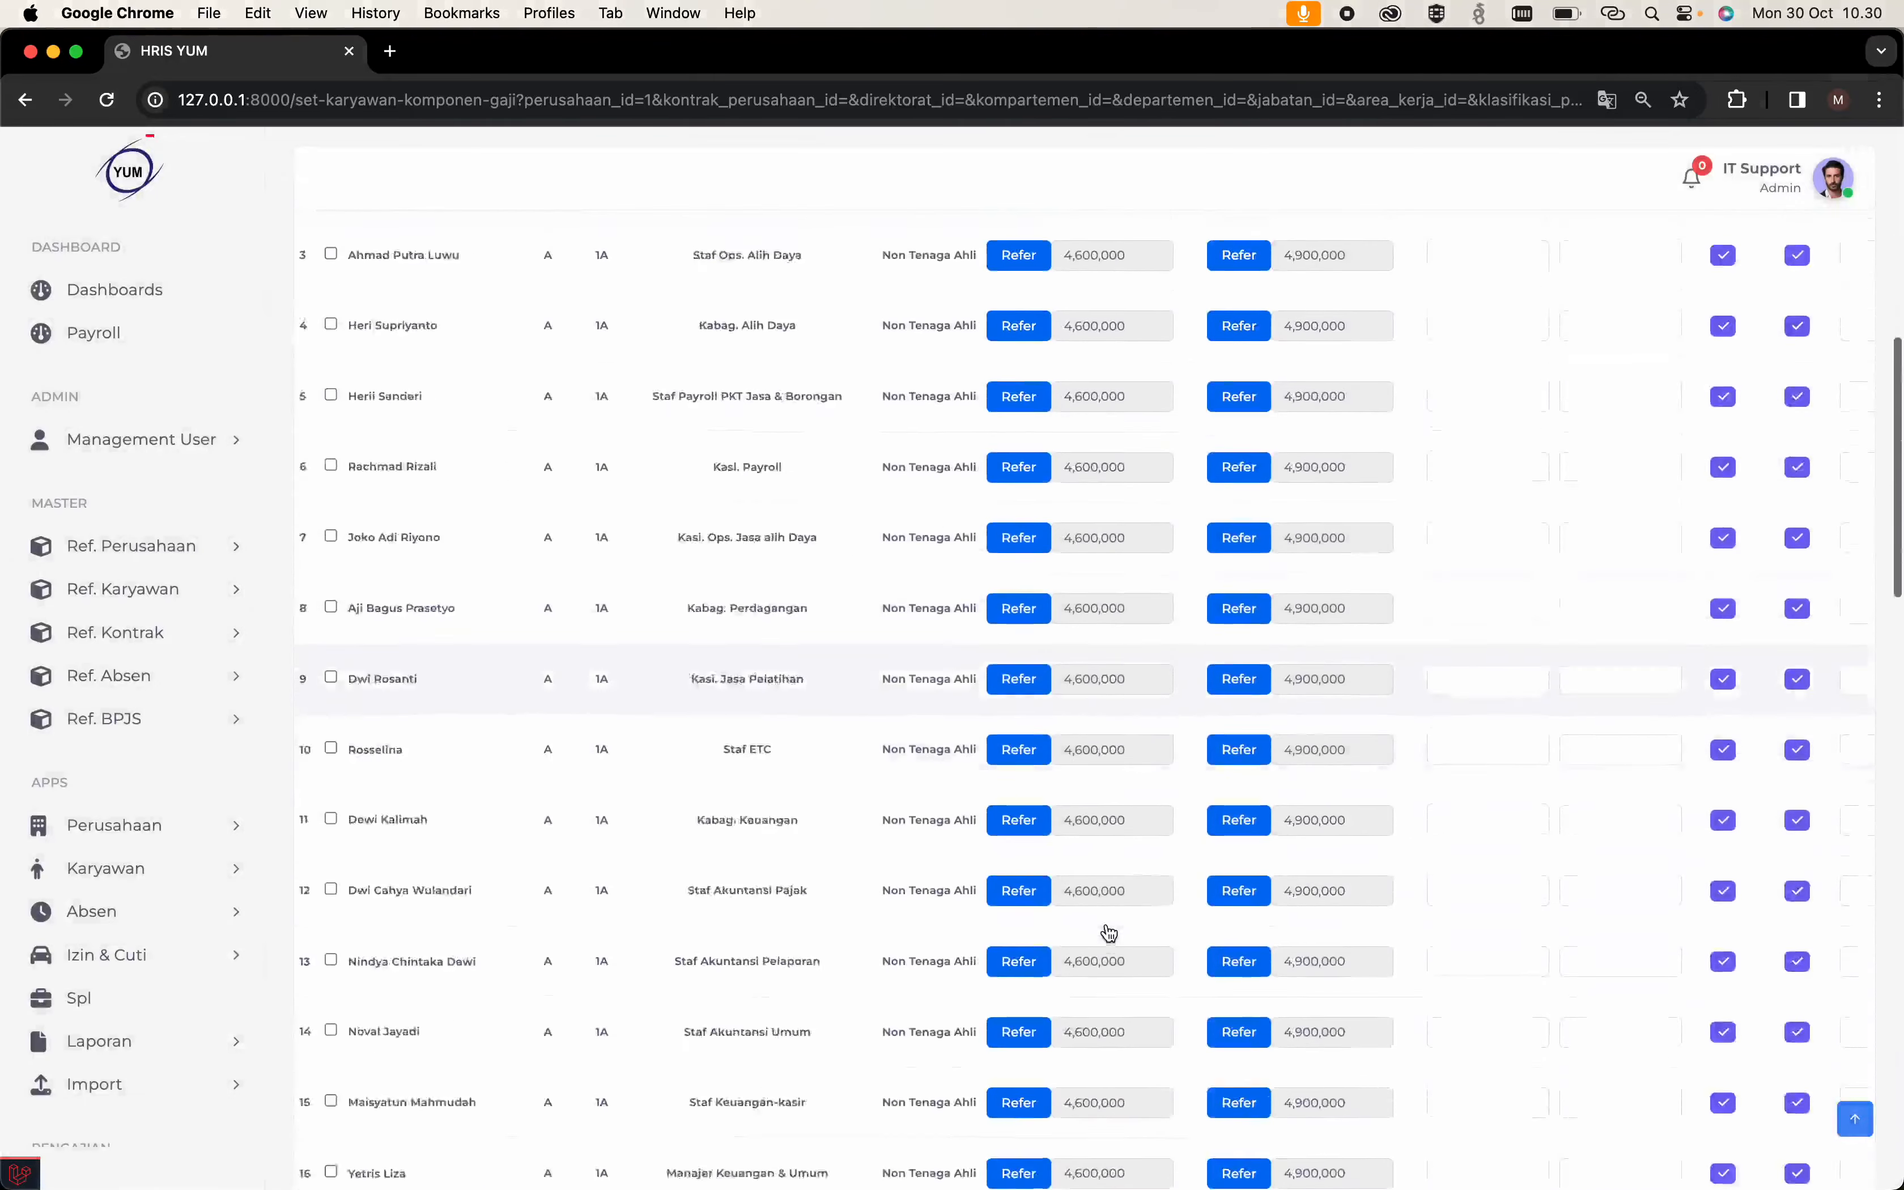
{"action": "scroll", "coordinate": [1108, 935], "scroll_direction": "up", "scroll_amount": 10}
{"action": "scroll", "coordinate": [1108, 935], "scroll_direction": "down", "scroll_amount": 2}
{"action": "scroll", "coordinate": [1108, 935], "scroll_direction": "down", "scroll_amount": 2}
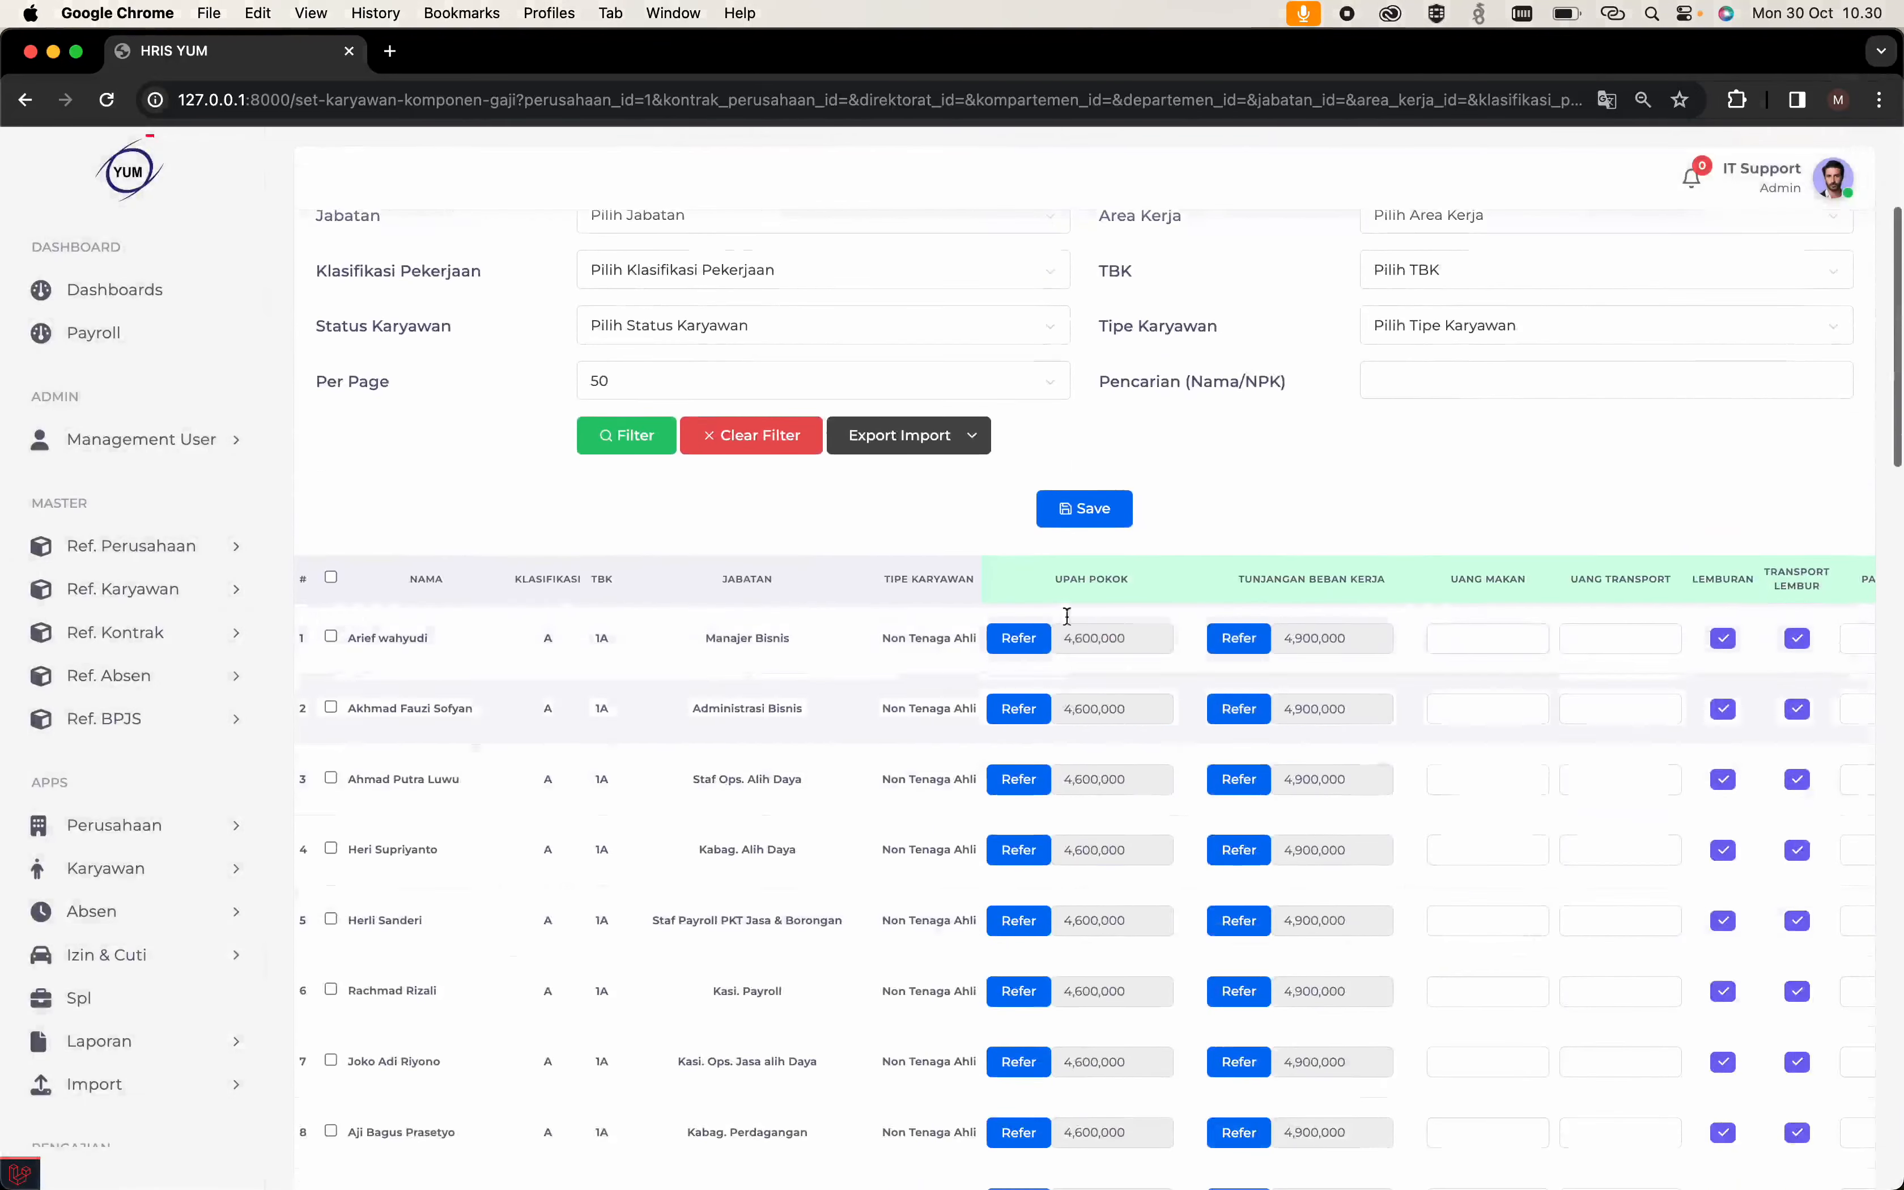
{"action": "left_click", "coordinate": [1084, 508]}
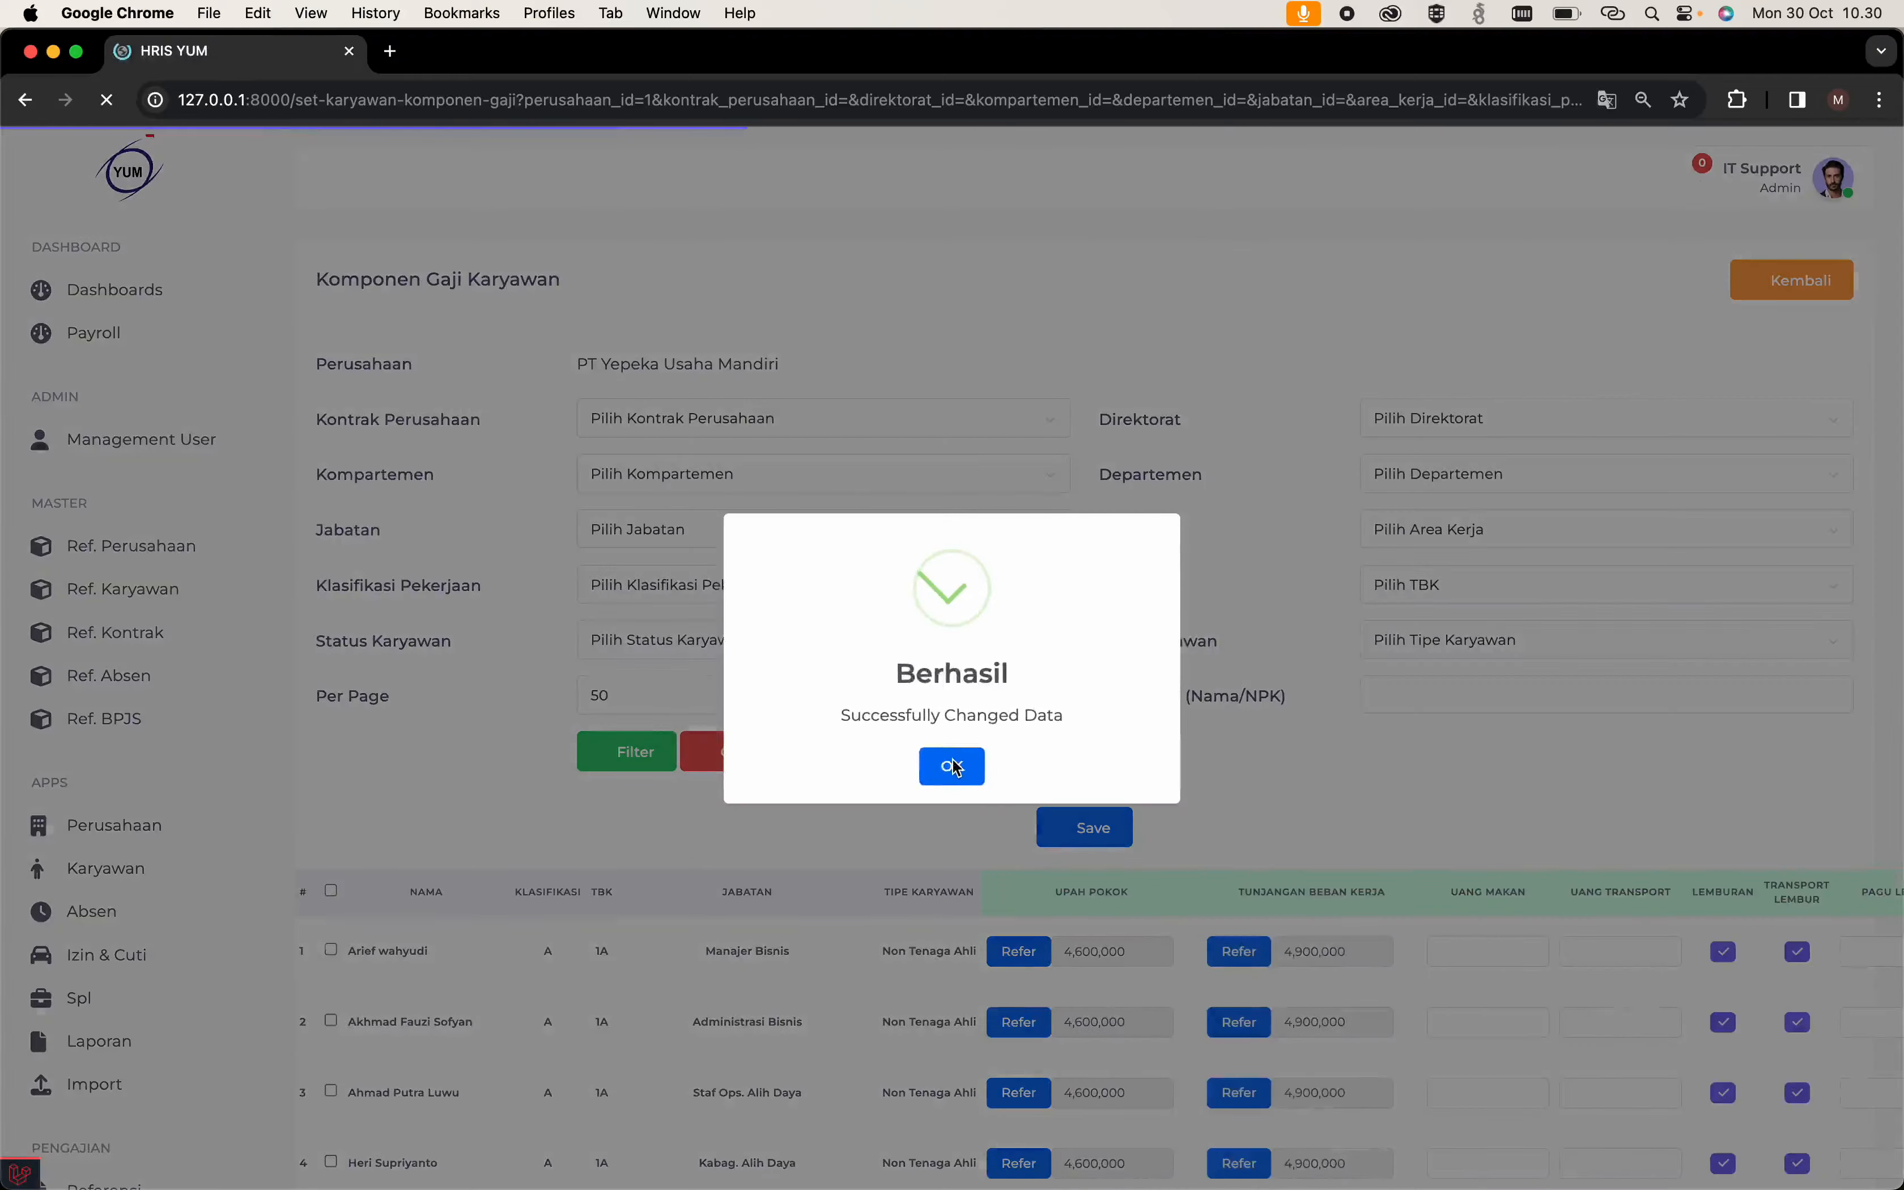
{"action": "left_click", "coordinate": [952, 766]}
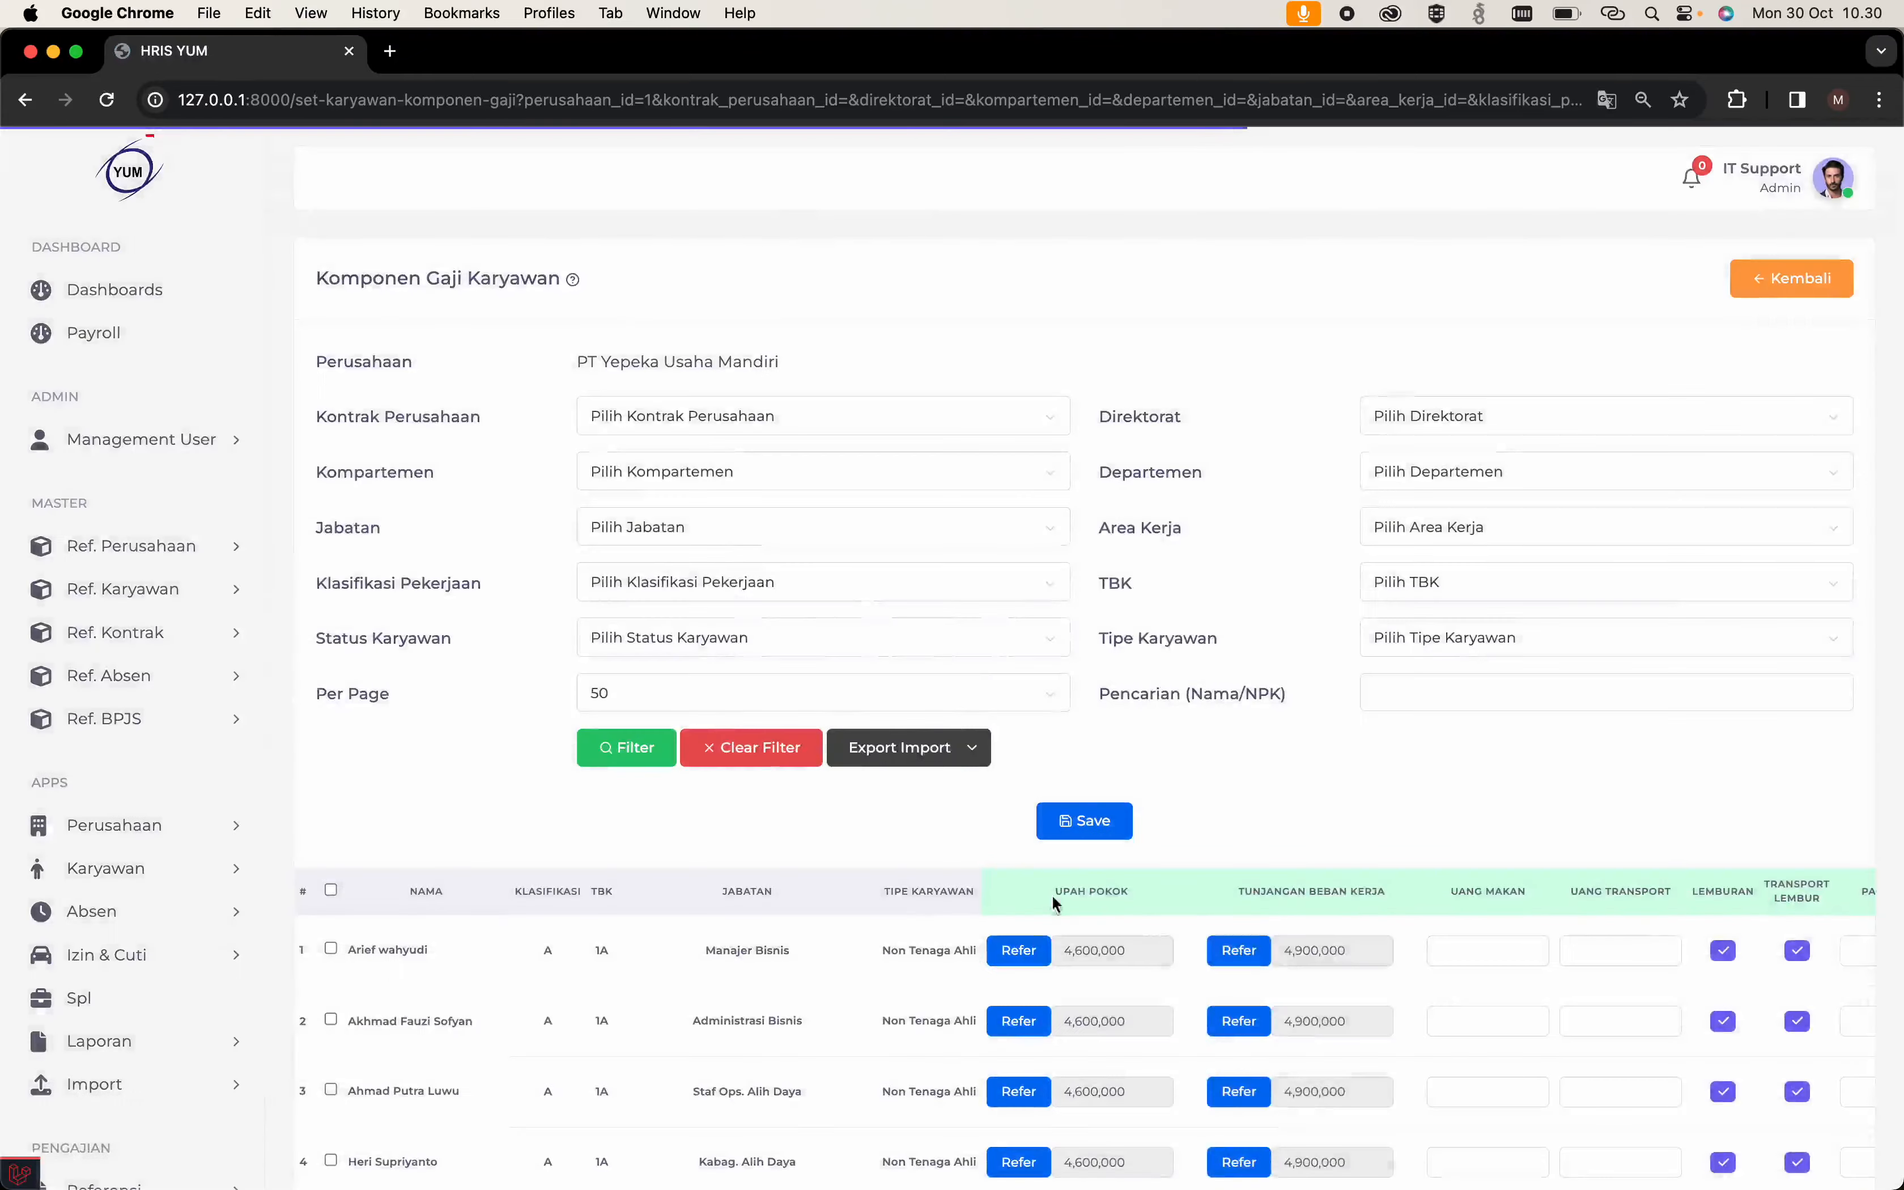
{"action": "scroll", "coordinate": [1113, 944], "scroll_direction": "down", "scroll_amount": 15}
{"action": "scroll", "coordinate": [1360, 762], "scroll_direction": "up", "scroll_amount": 15}
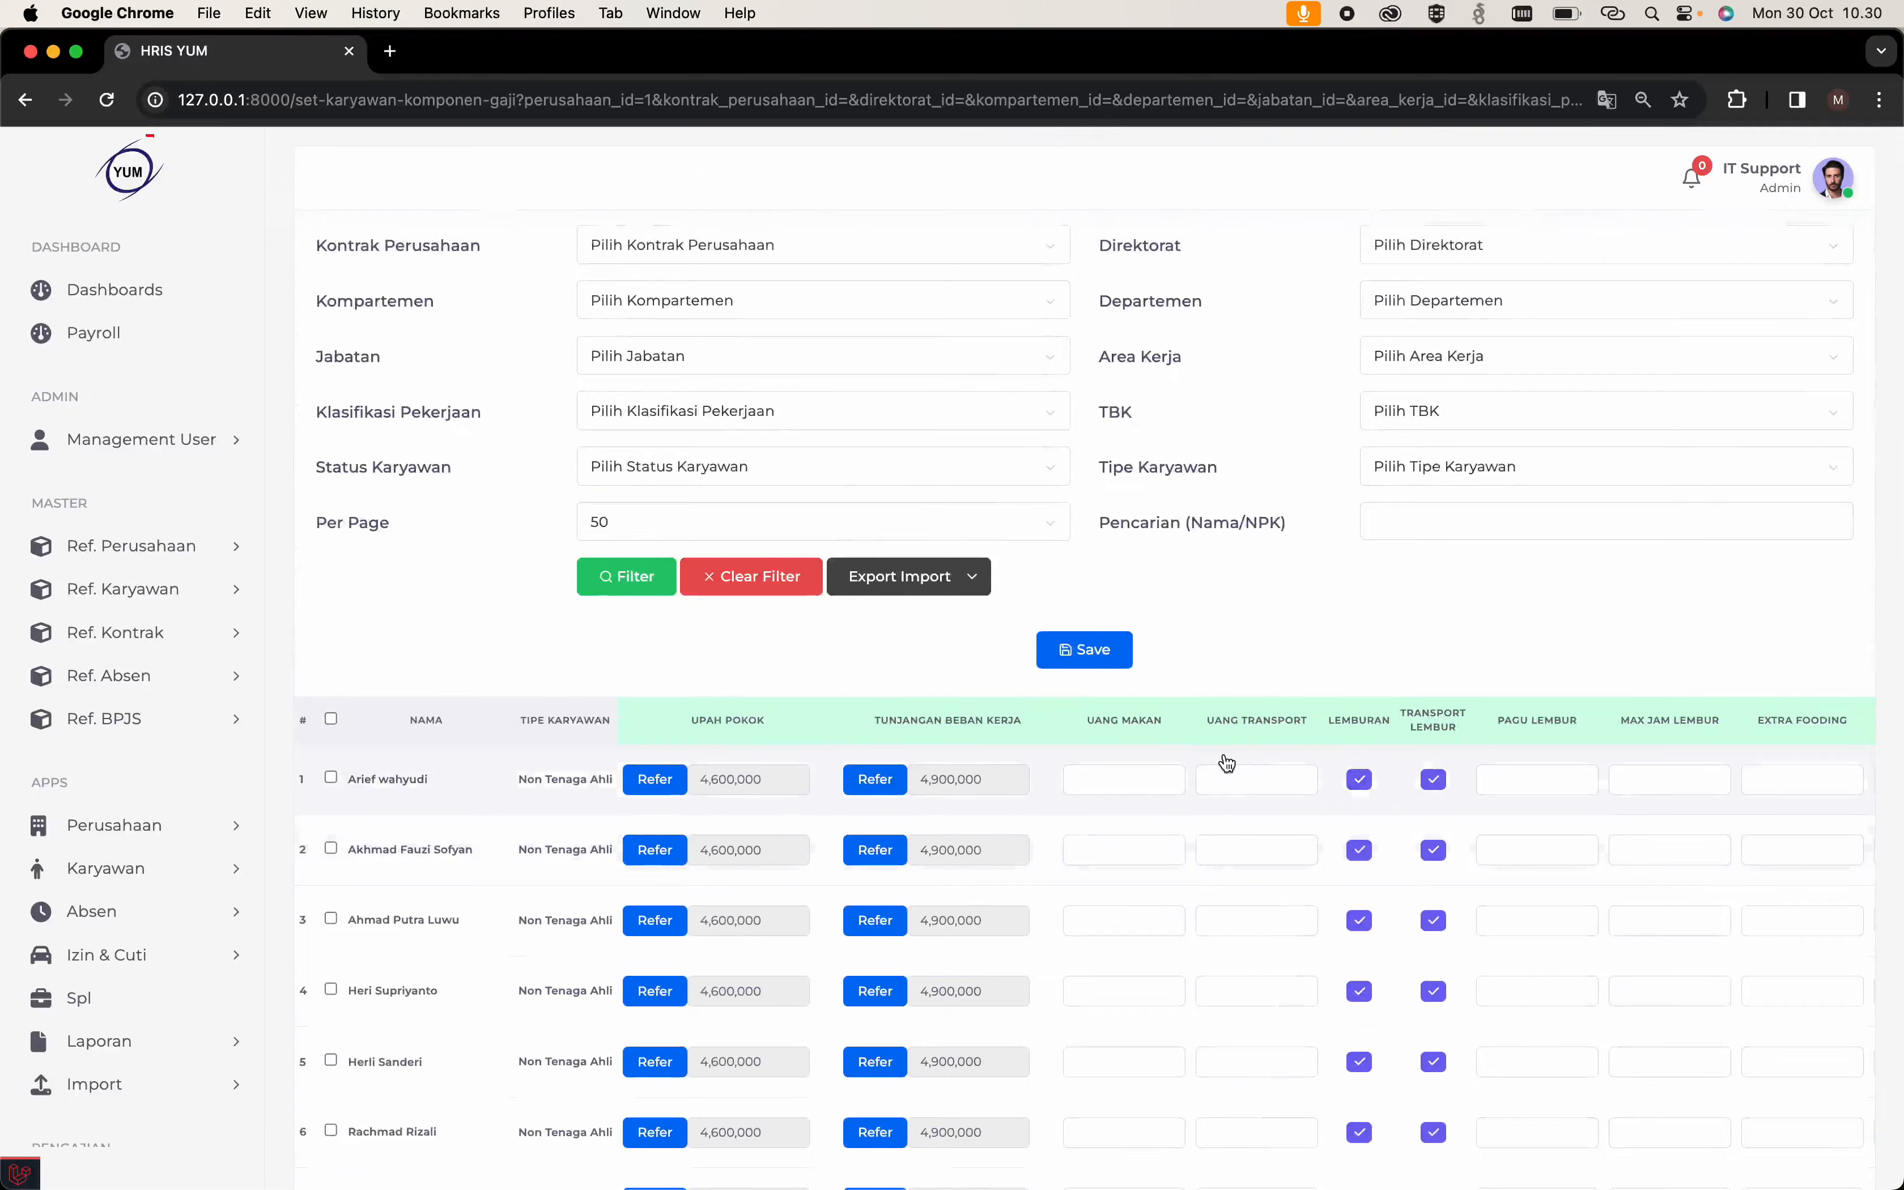
Select all listed employees and set their Uang Makan attribute to a Nilai of 25,000 in bulk.
{"action": "scroll", "coordinate": [1226, 761], "scroll_direction": "right", "scroll_amount": 10}
{"action": "scroll", "coordinate": [1226, 762], "scroll_direction": "left", "scroll_amount": 8}
{"action": "scroll", "coordinate": [1226, 762], "scroll_direction": "left", "scroll_amount": 6}
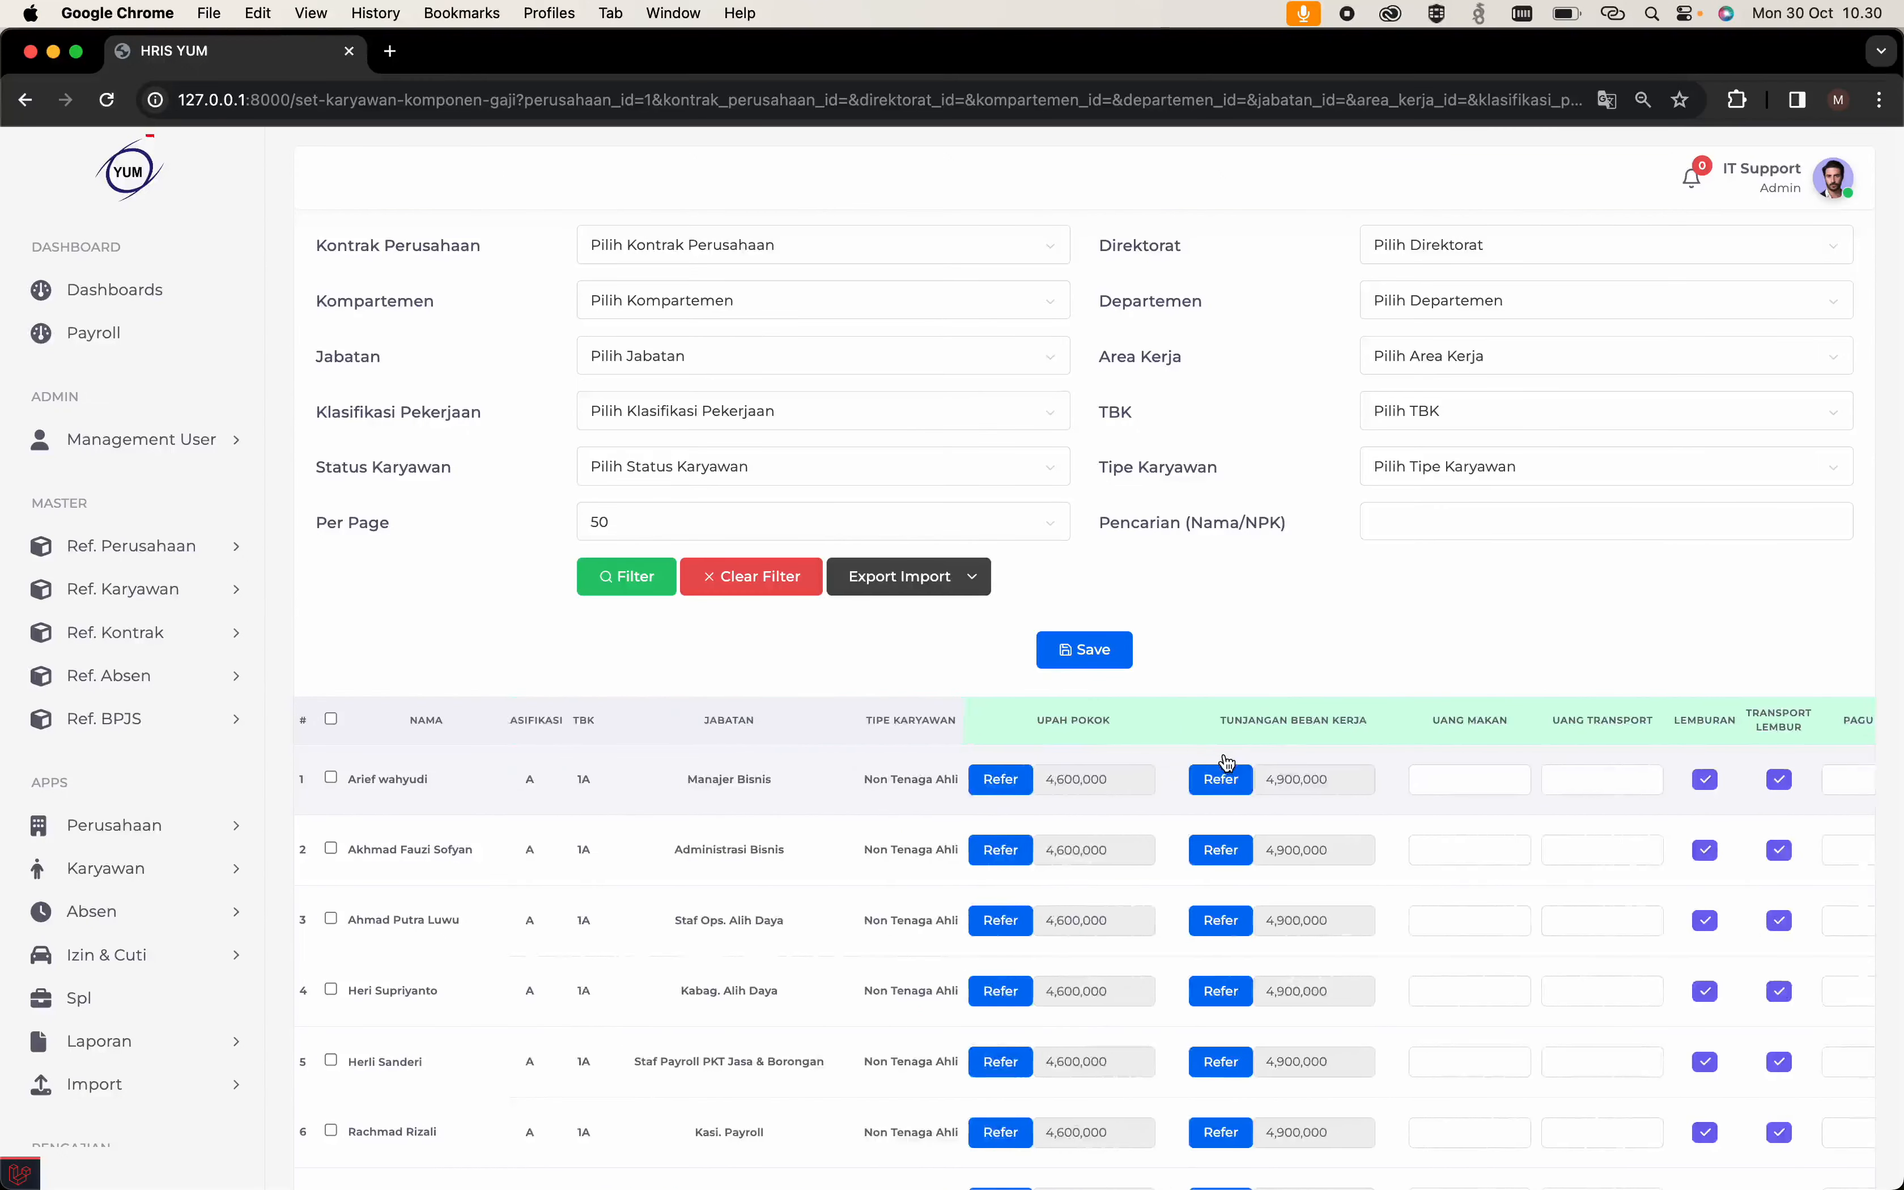
{"action": "left_click", "coordinate": [332, 721]}
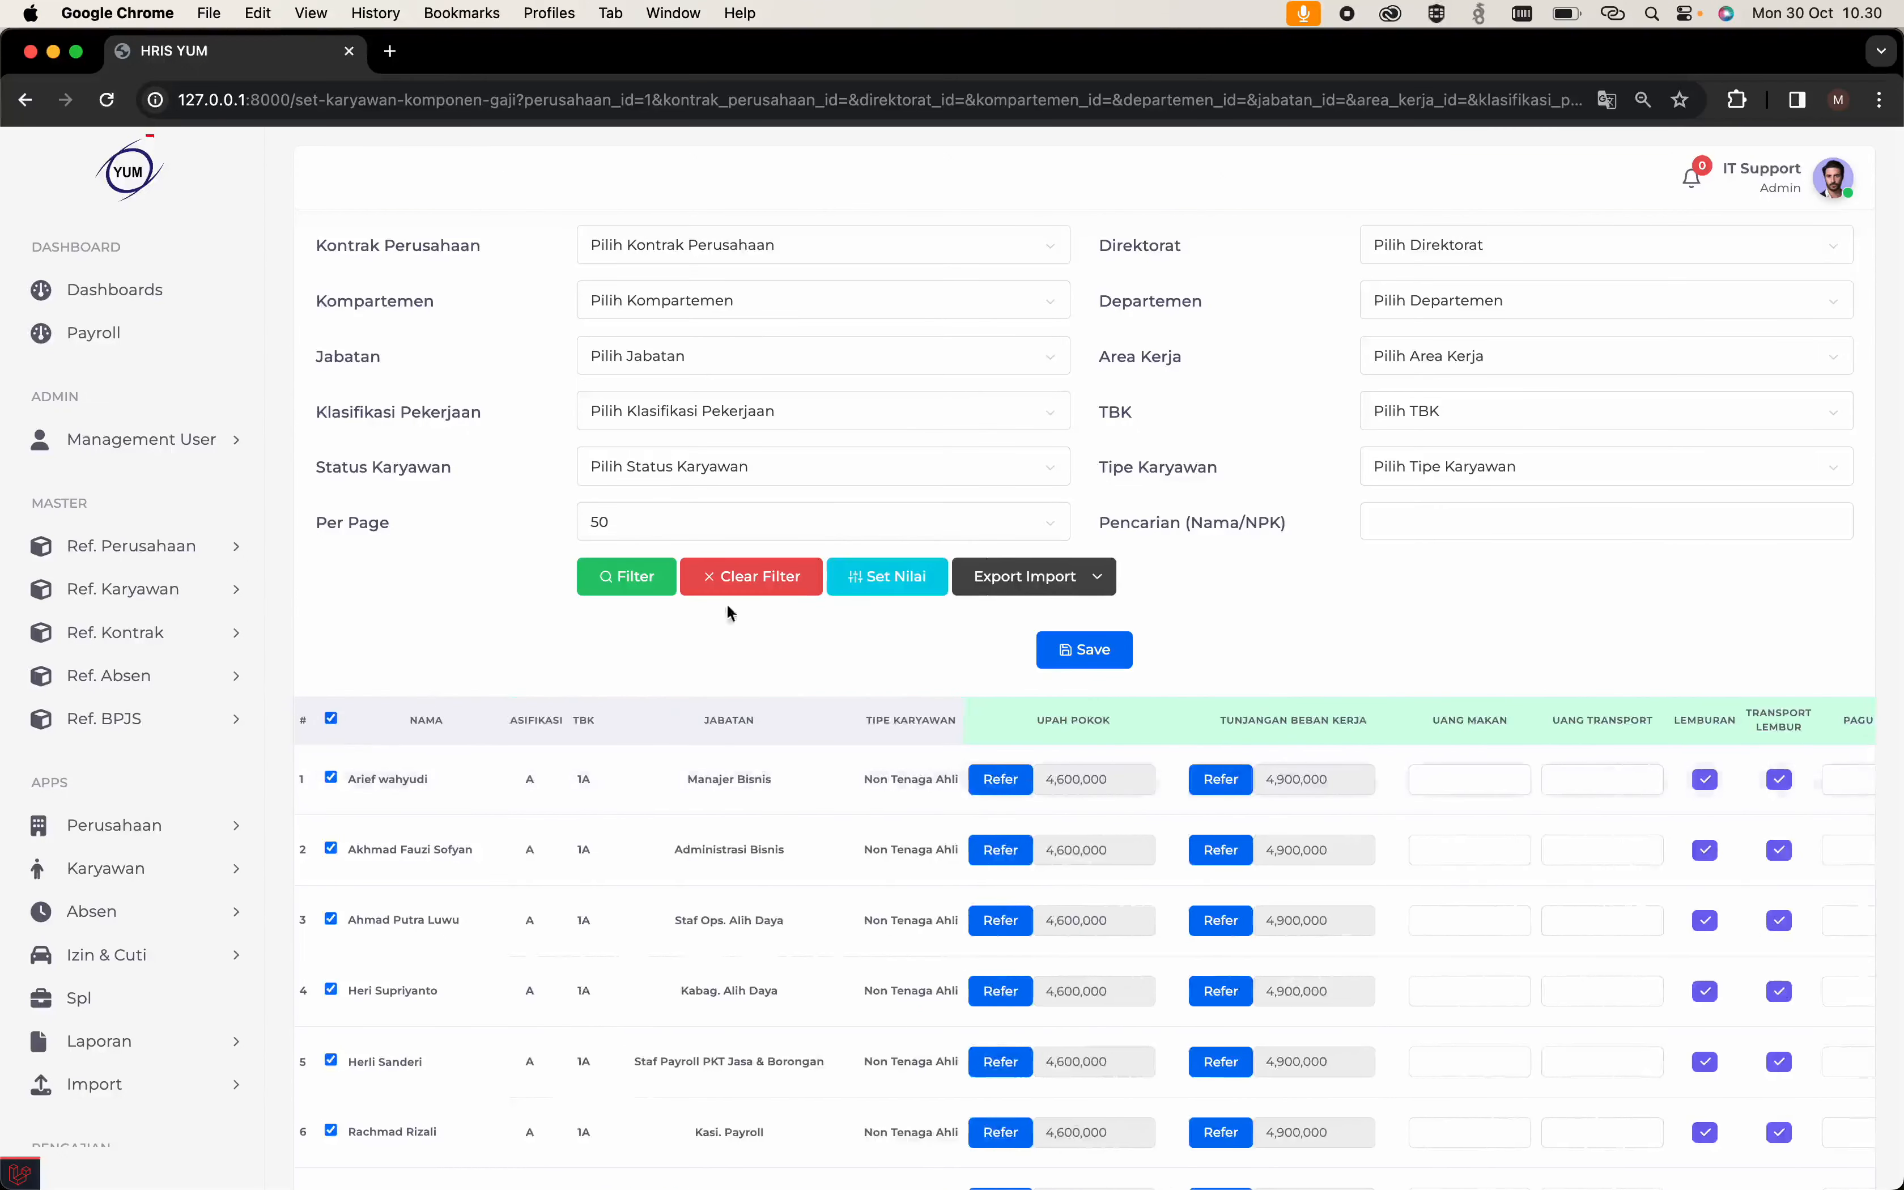
{"action": "left_click", "coordinate": [888, 576]}
{"action": "left_click", "coordinate": [1086, 245]}
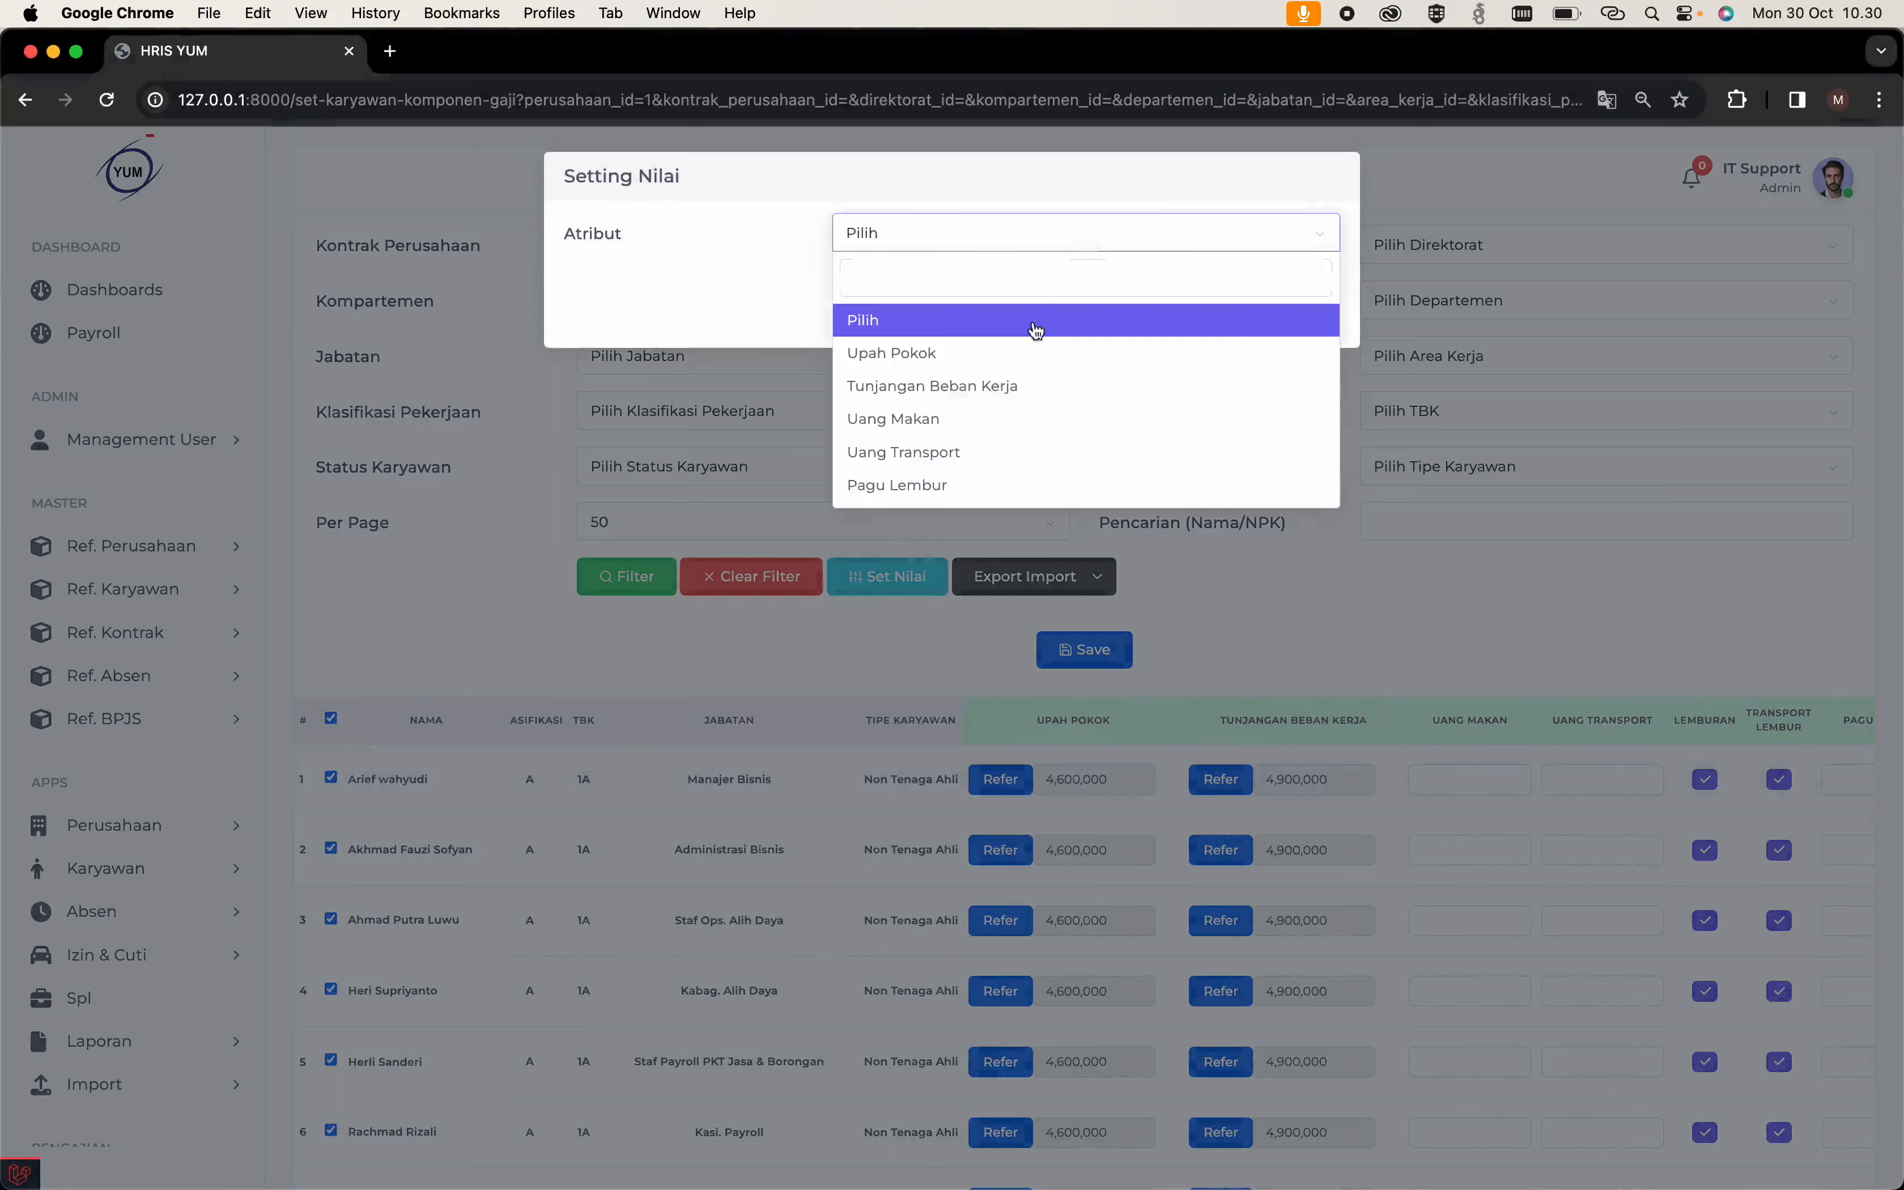
{"action": "left_click", "coordinate": [999, 420]}
{"action": "left_click", "coordinate": [1047, 296]}
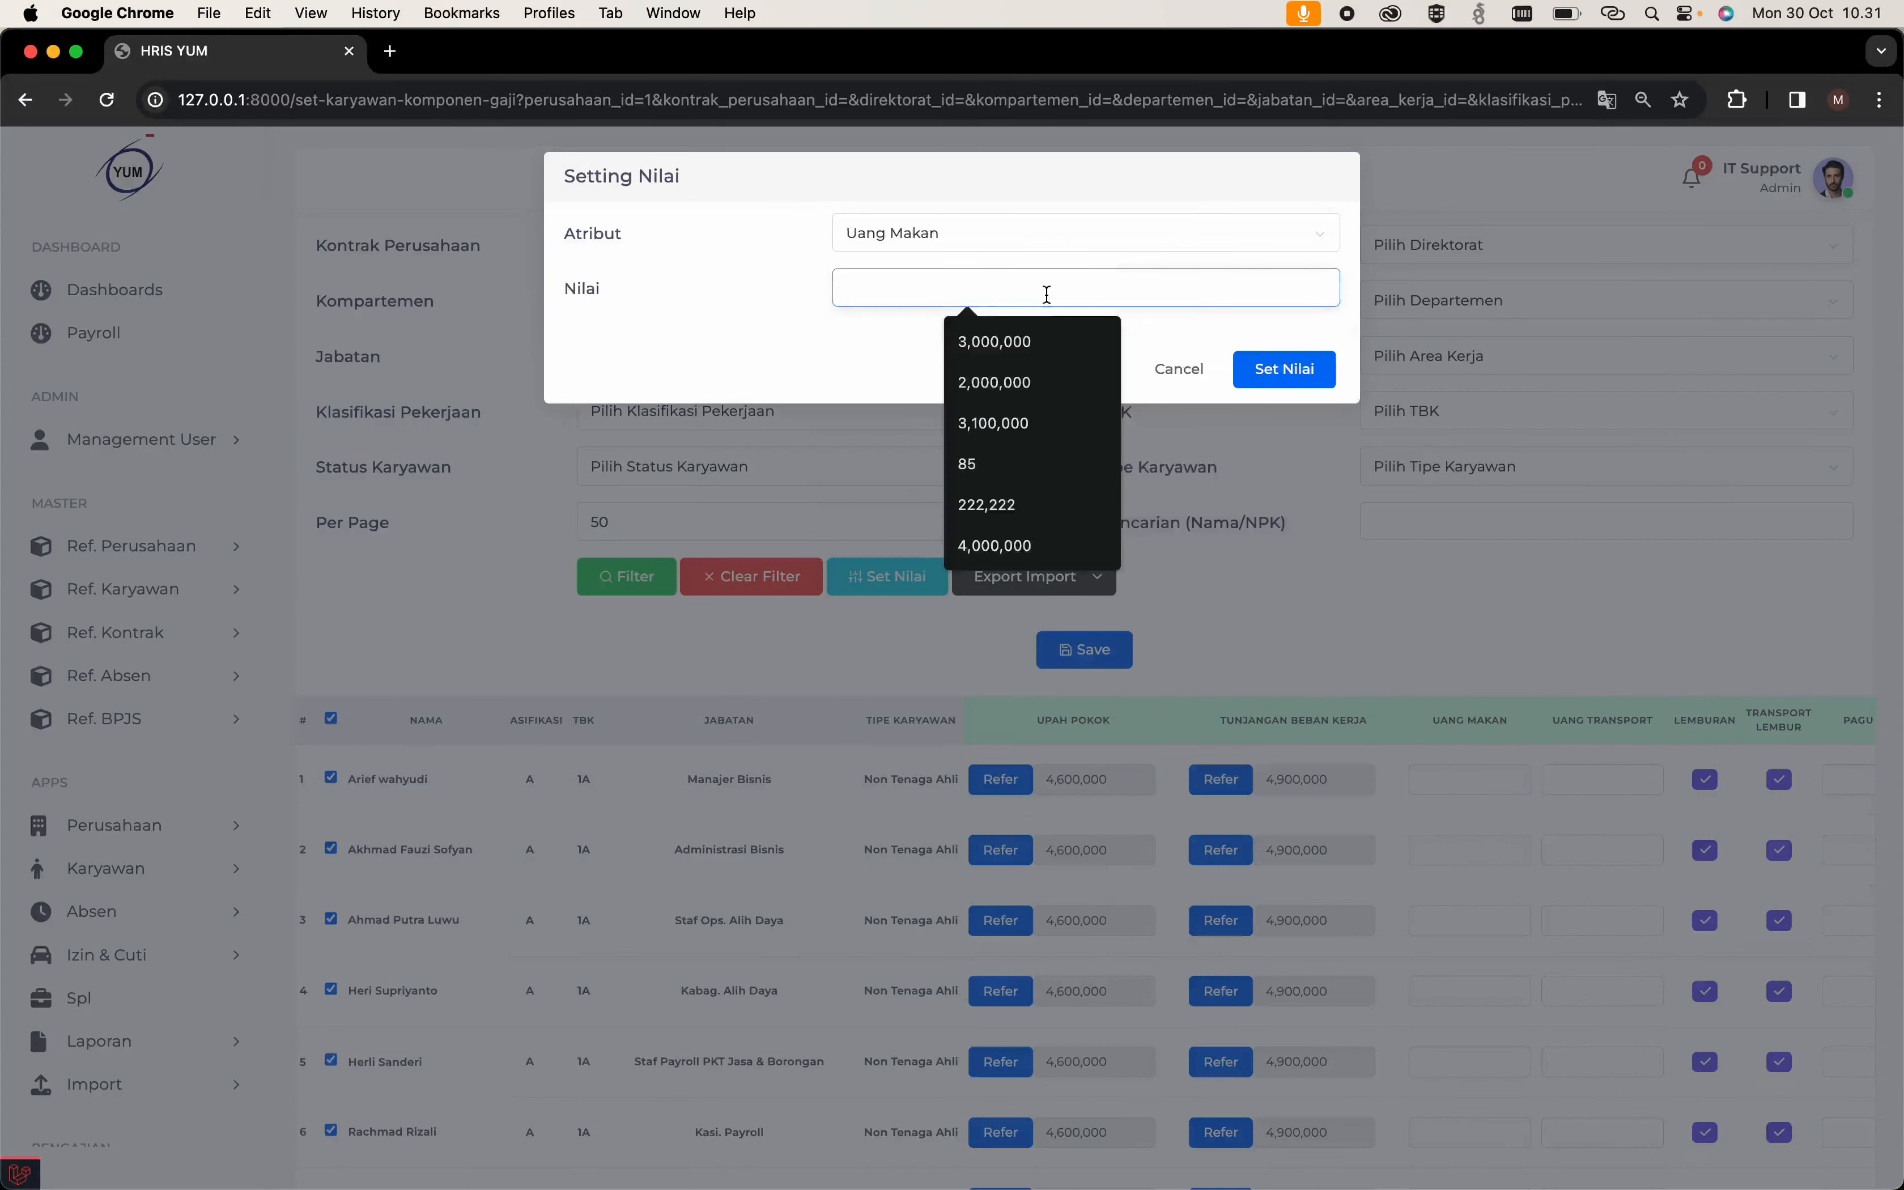
{"action": "type", "text": "250"}
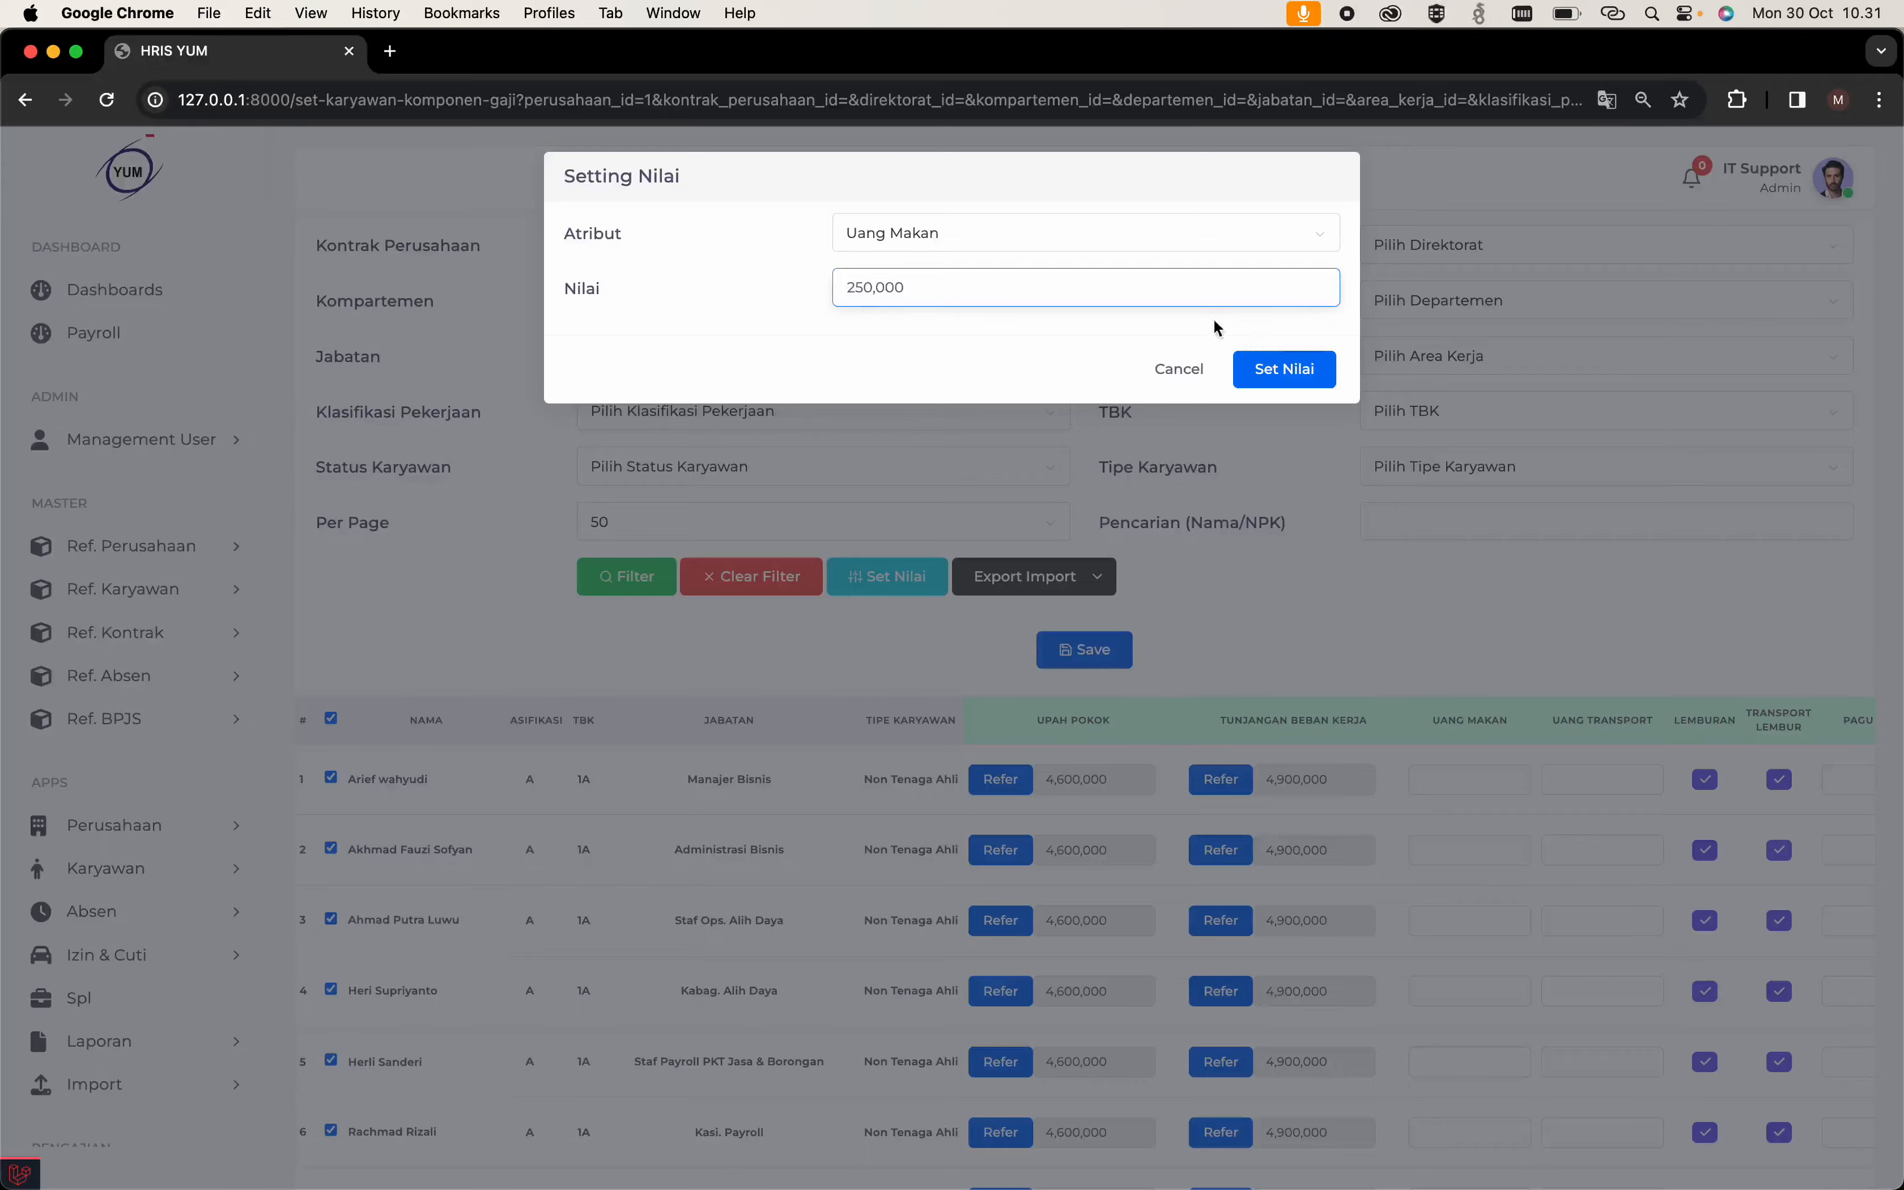
{"action": "left_click", "coordinate": [1251, 376]}
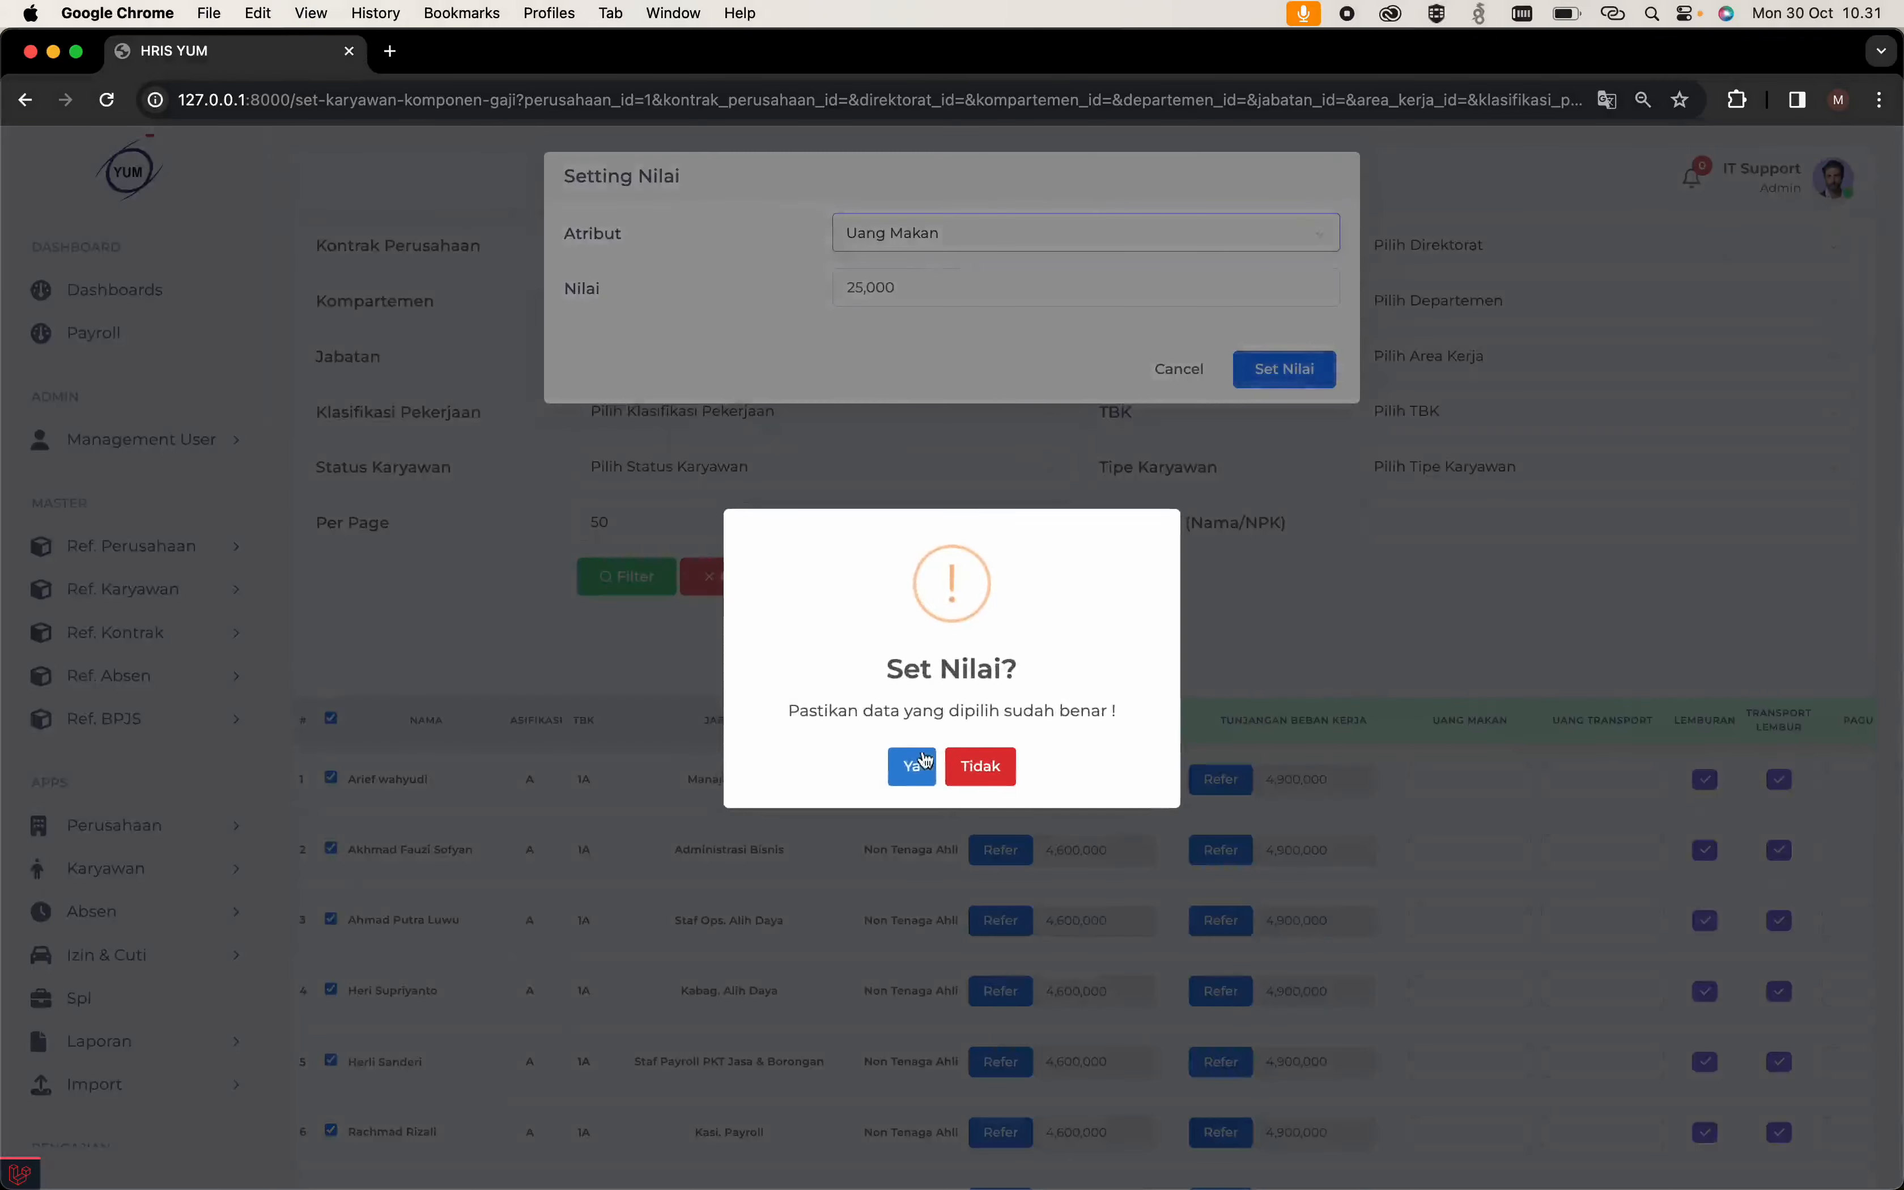
{"action": "left_click", "coordinate": [911, 765]}
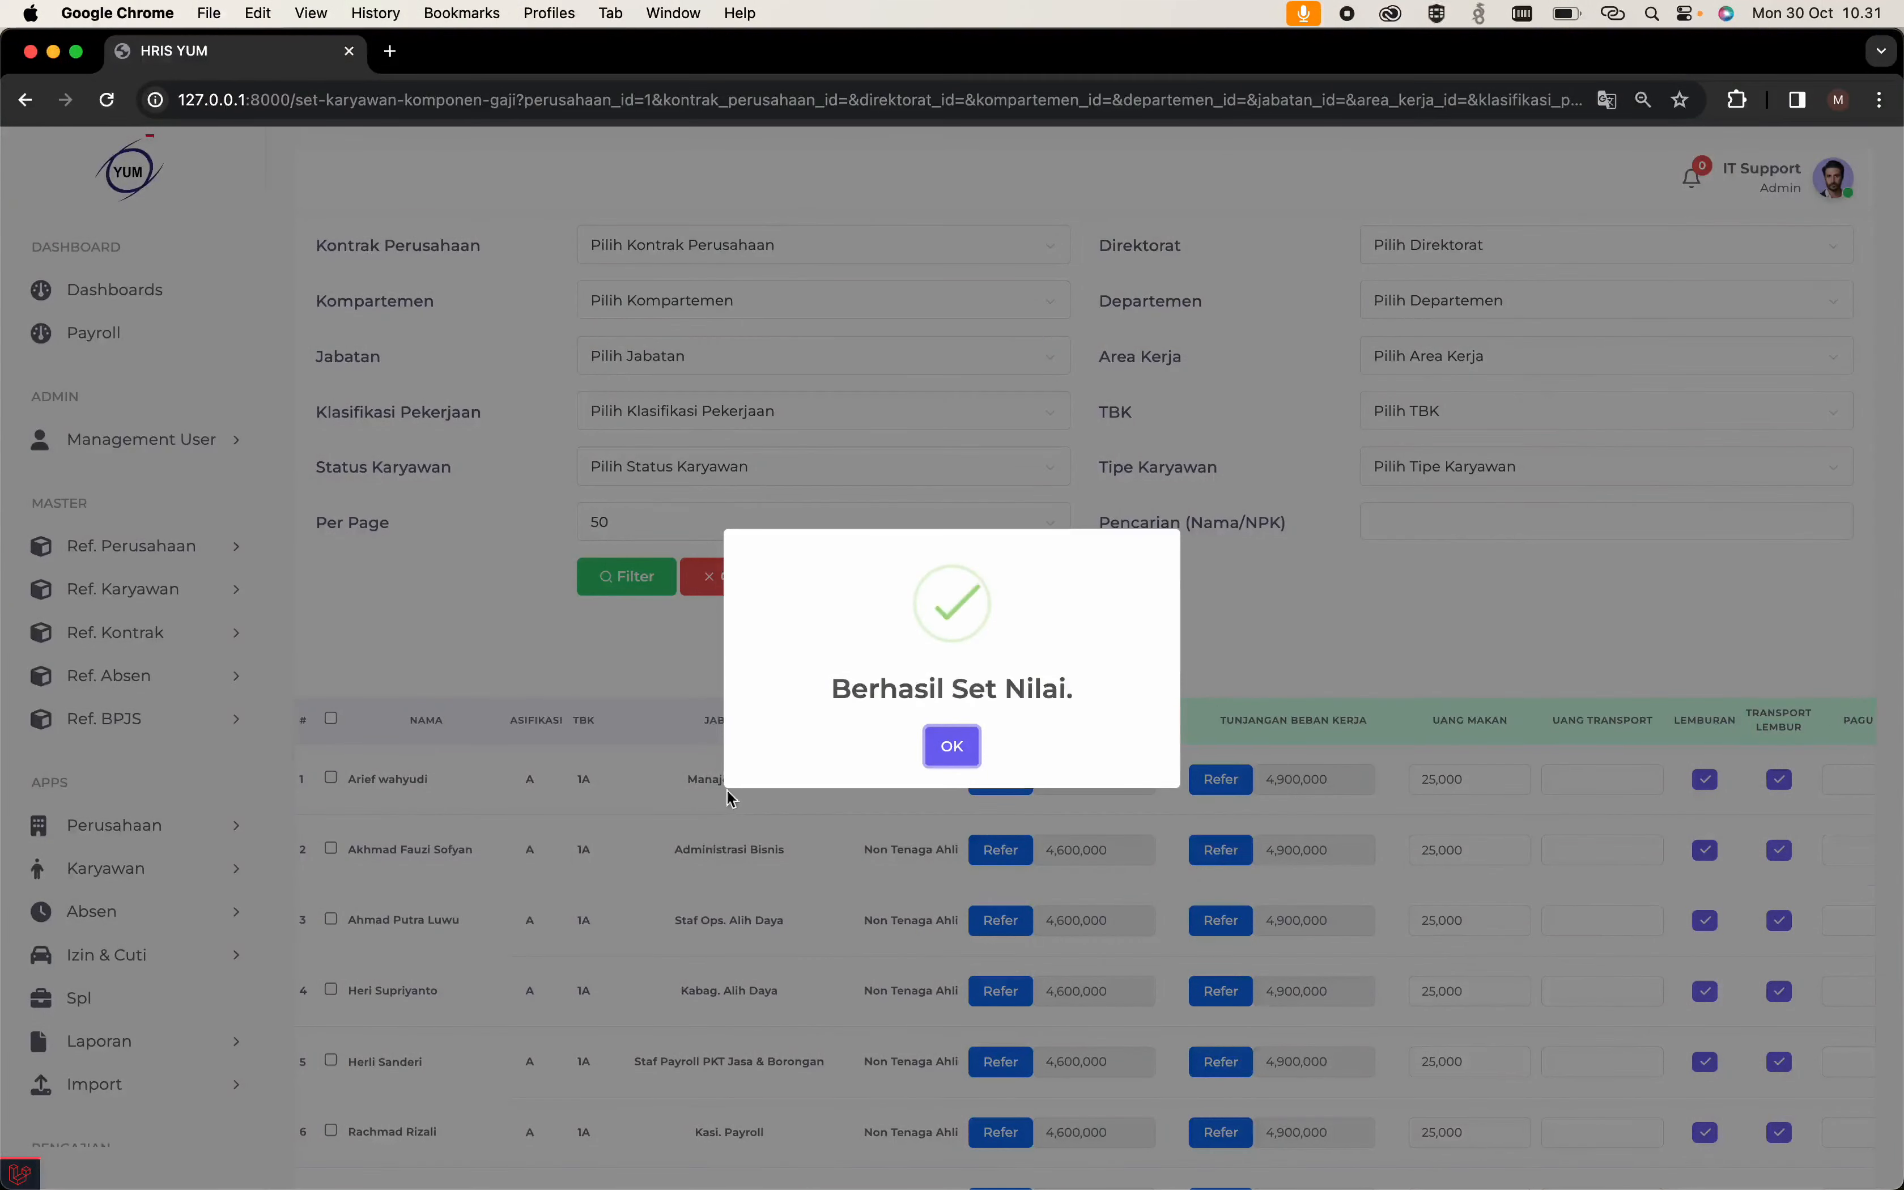
{"action": "key", "text": "Return"}
Select all listed employees again and set their Uang Transport attribute to a Nilai of 15,000 in bulk.
{"action": "left_click", "coordinate": [332, 718]}
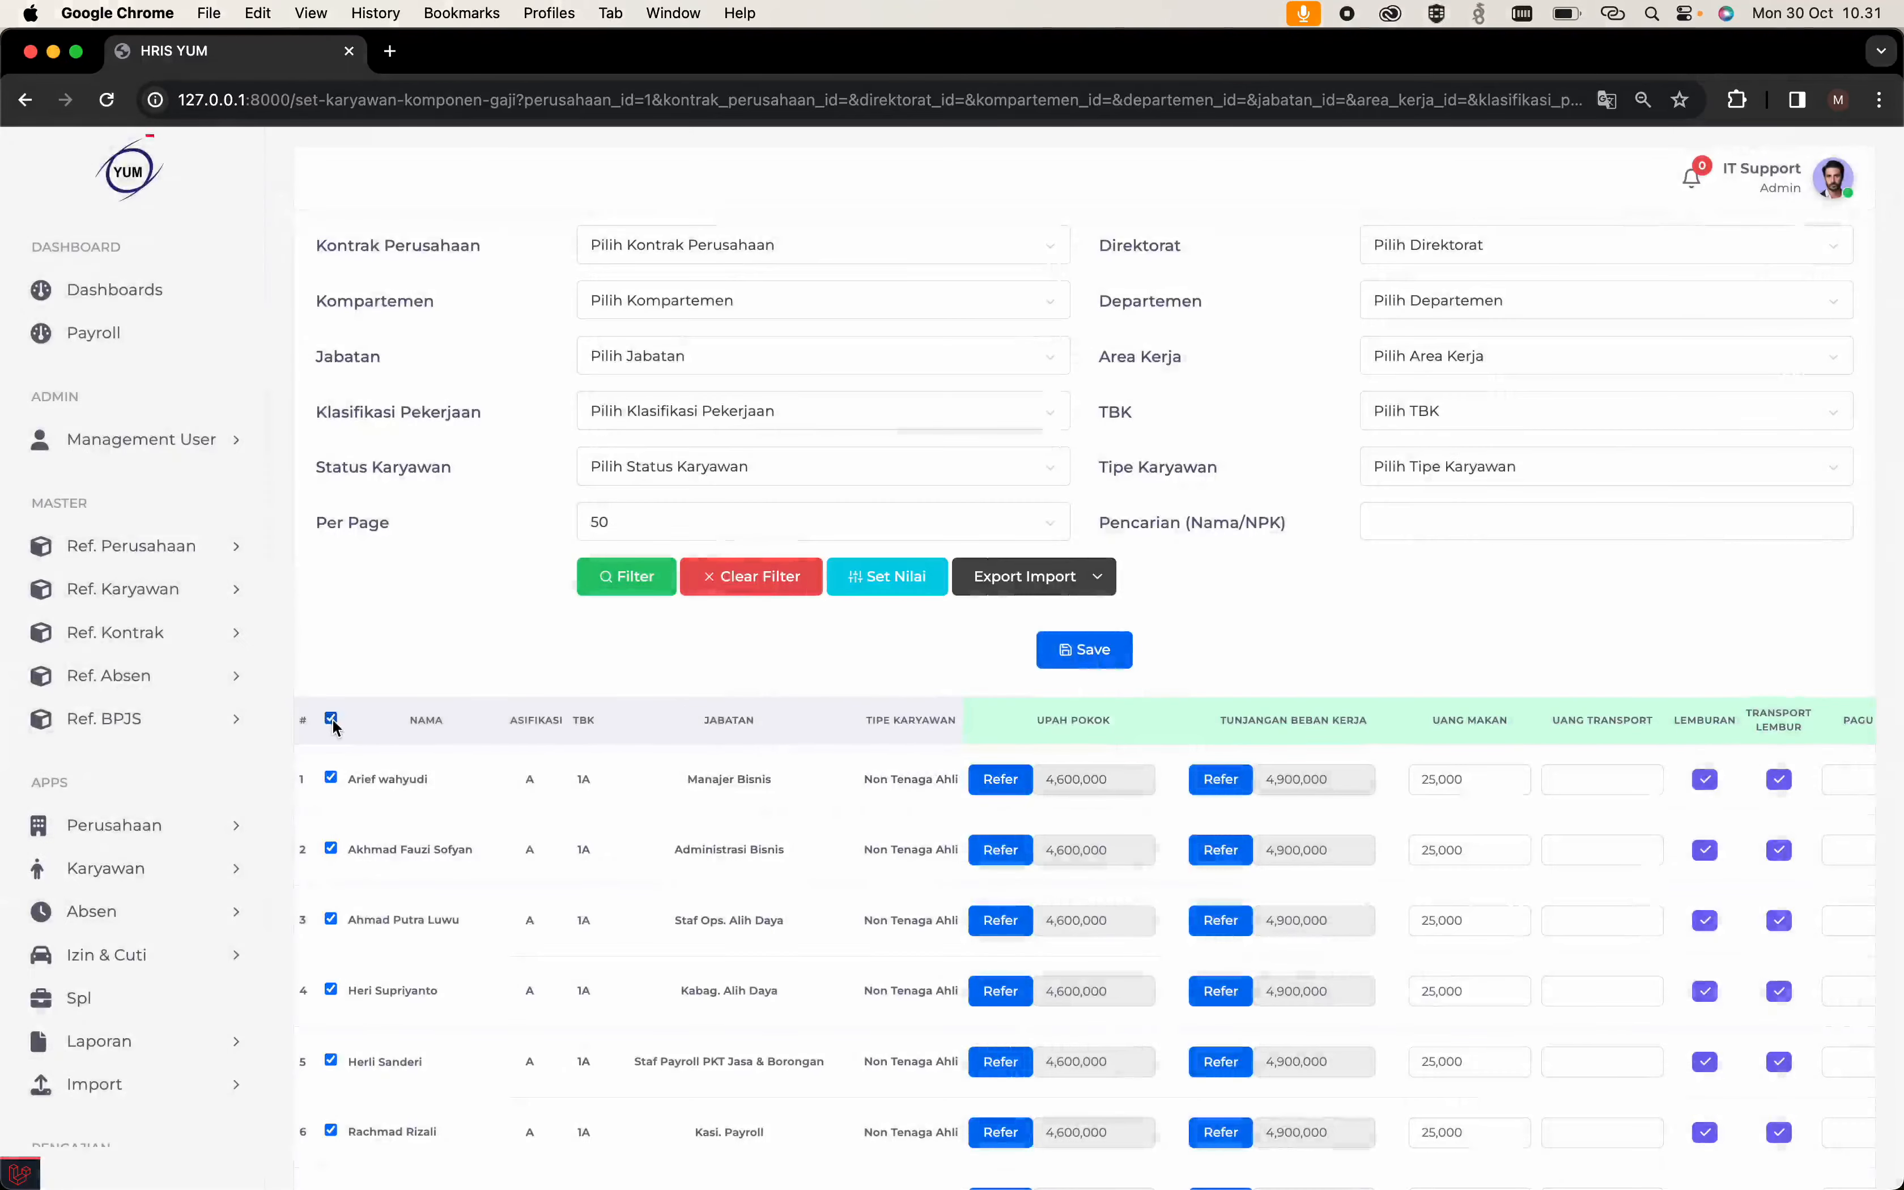
{"action": "left_click", "coordinate": [887, 576]}
{"action": "left_click", "coordinate": [1121, 230]}
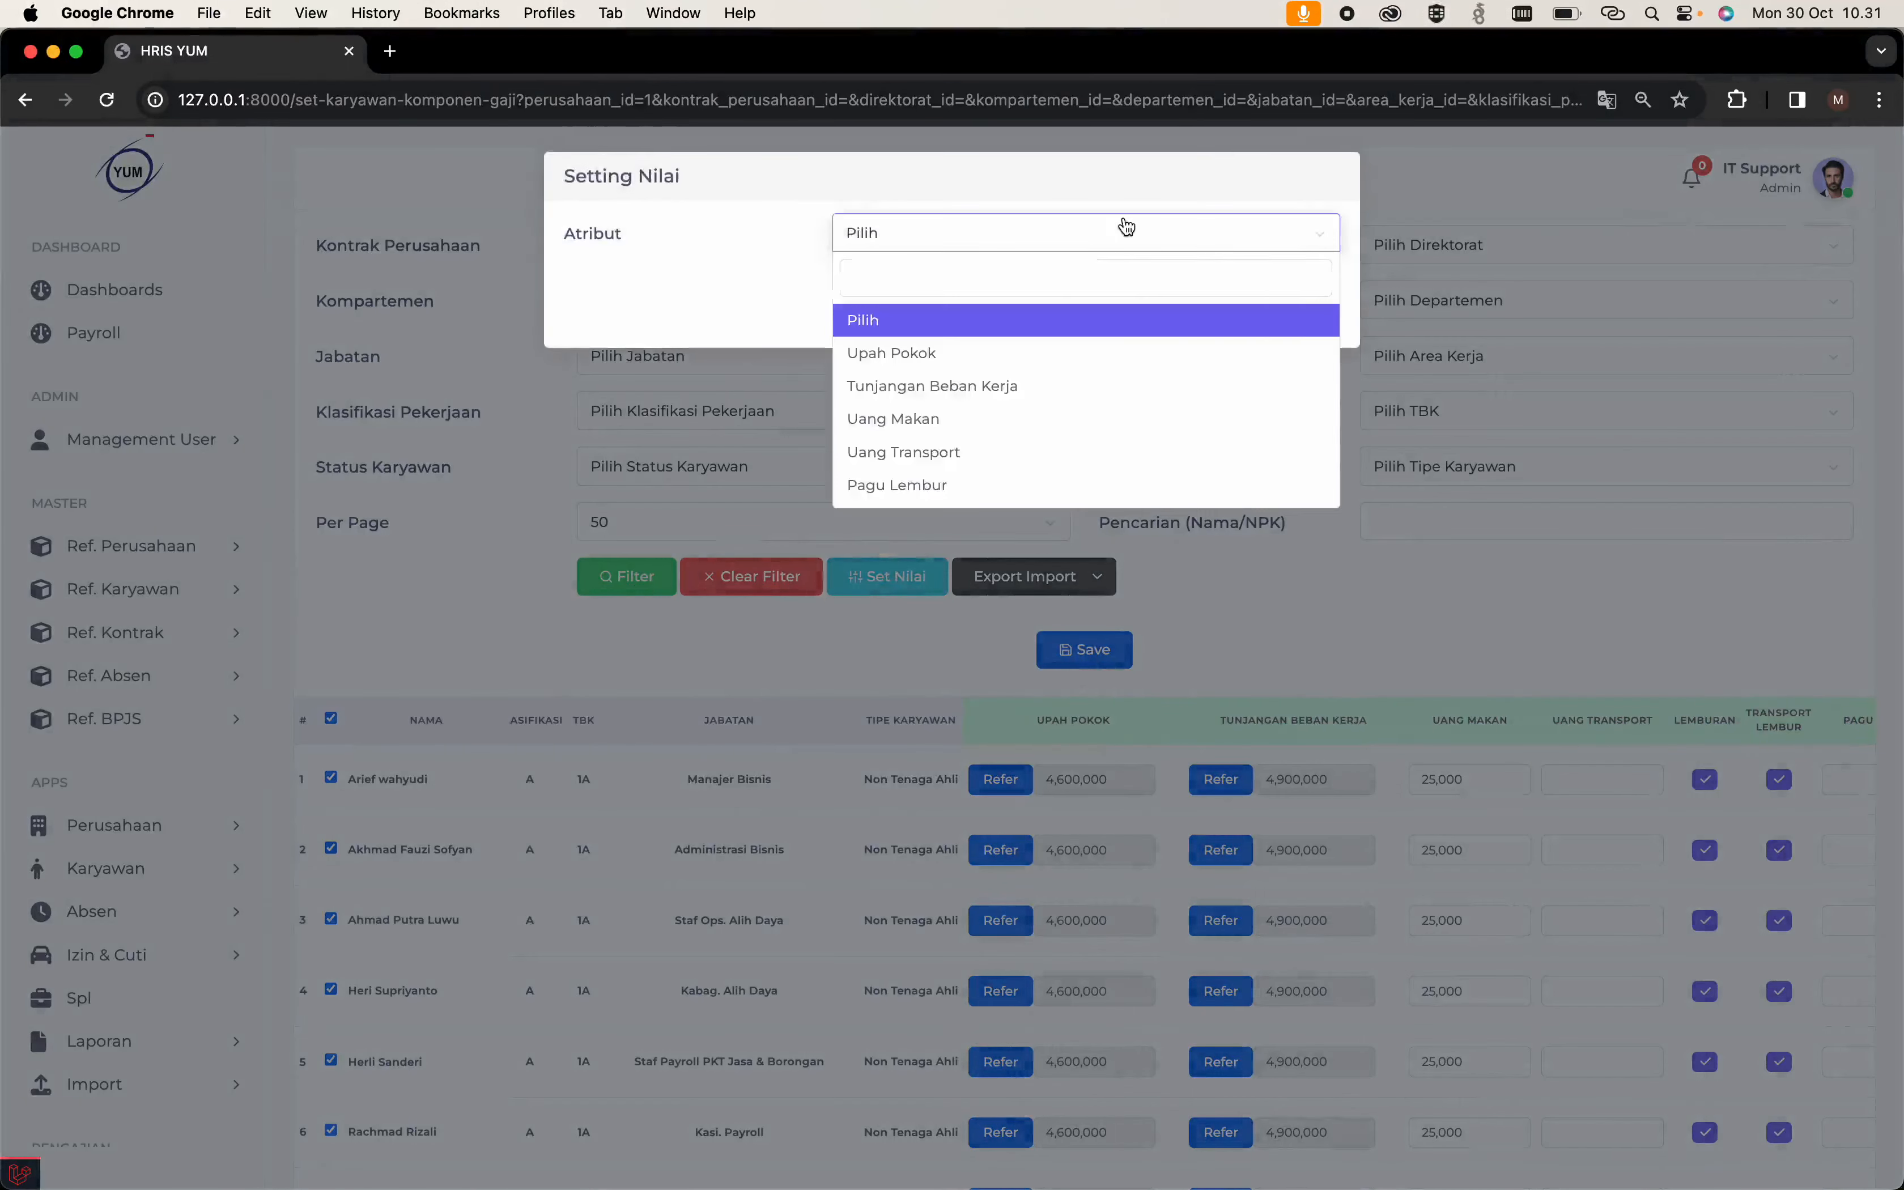
{"action": "left_click", "coordinate": [993, 456]}
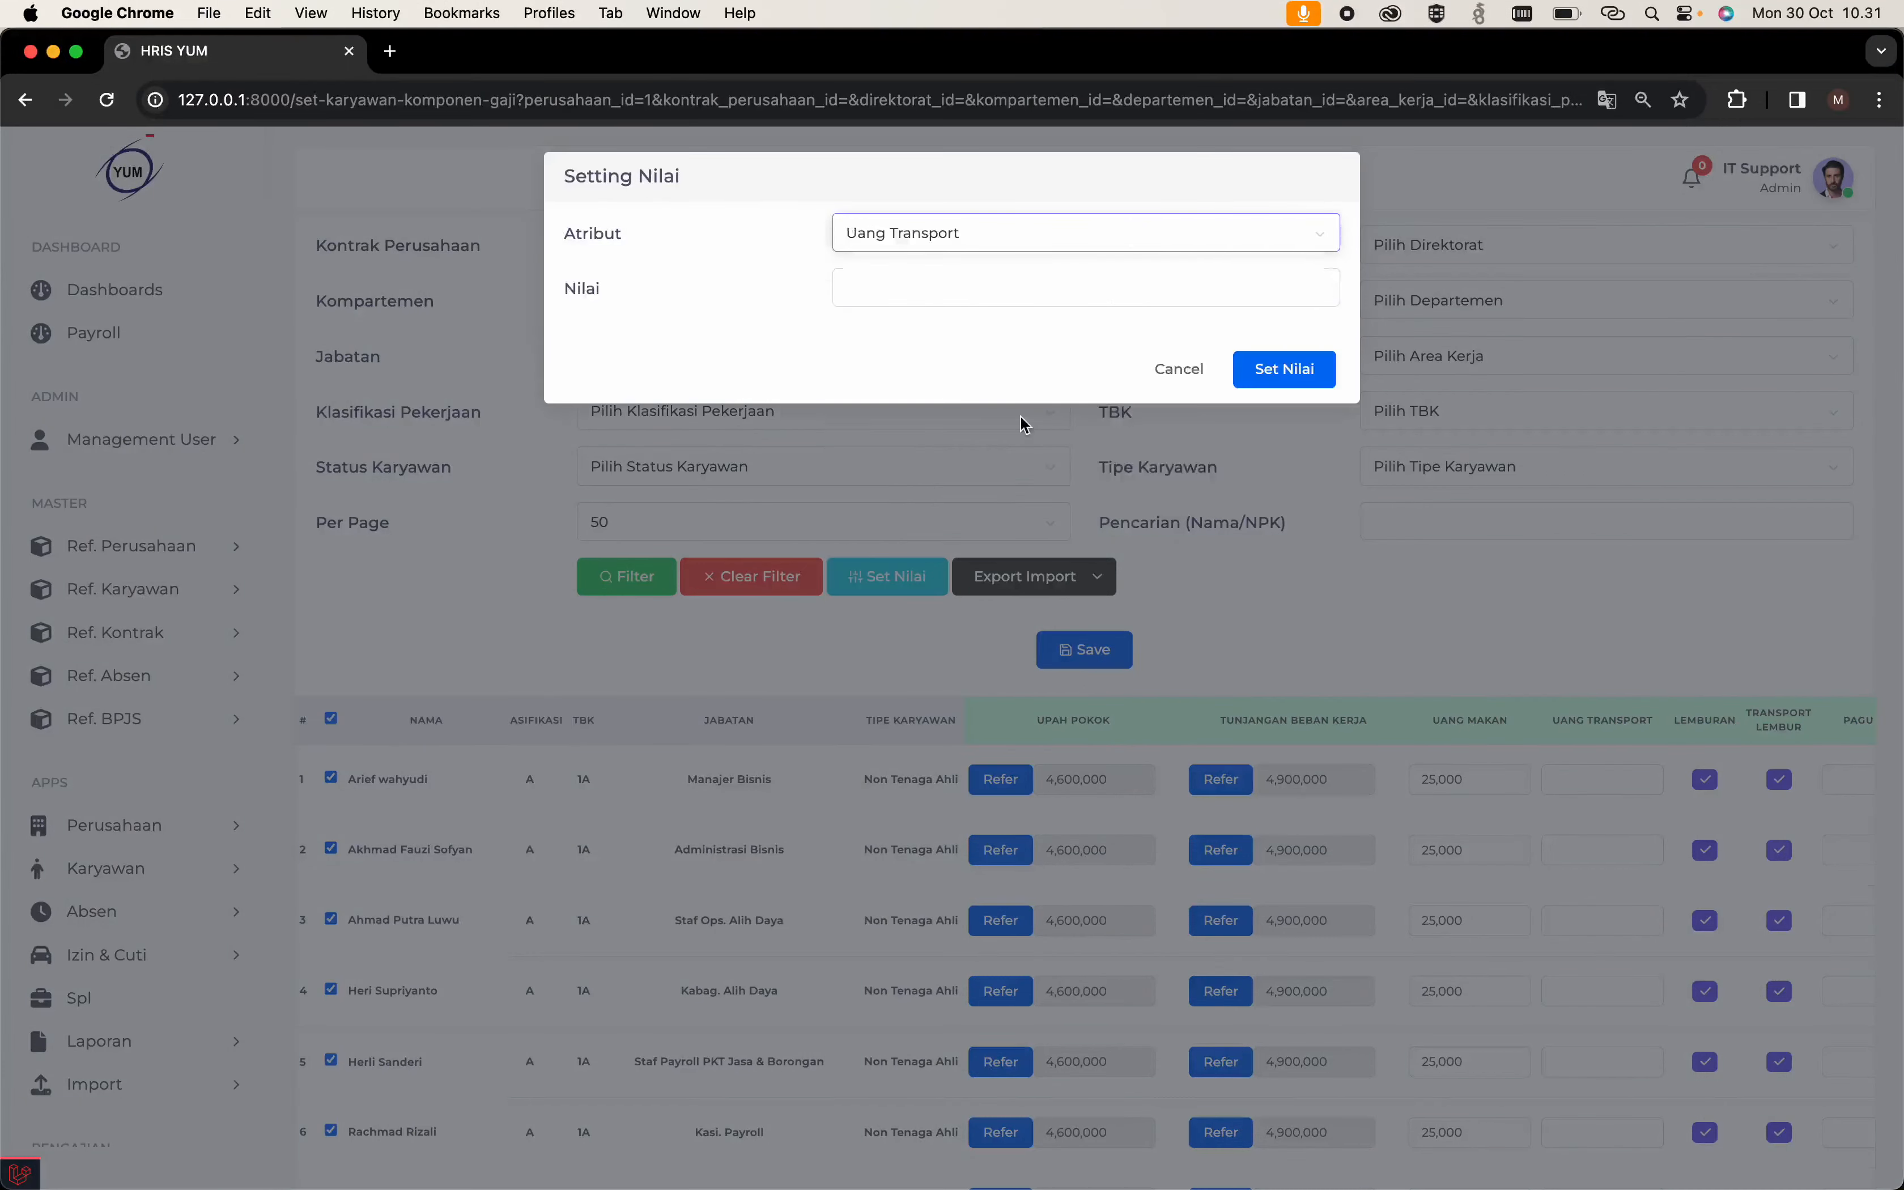
{"action": "left_click", "coordinate": [1073, 303]}
{"action": "type", "text": "15,"}
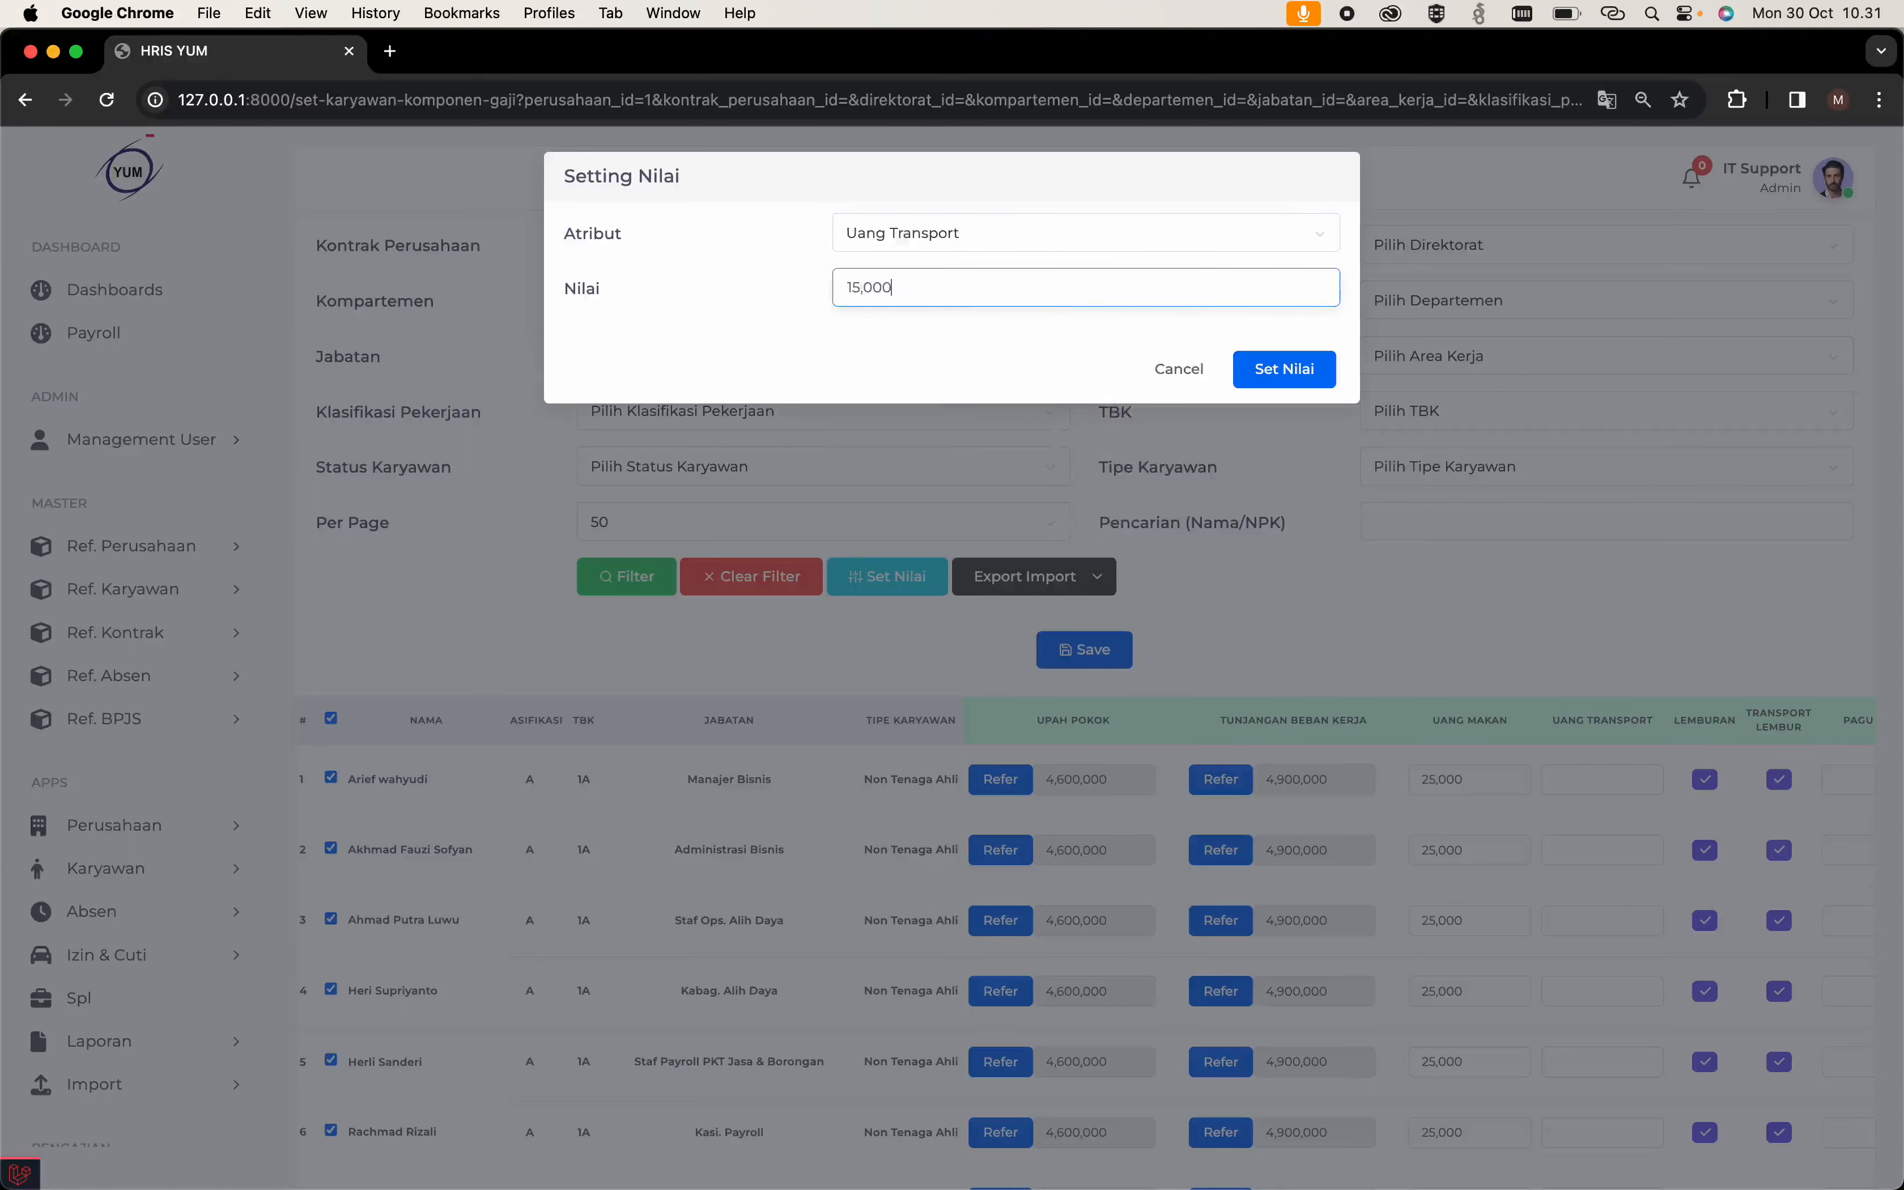
{"action": "type", "text": "000"}
{"action": "left_click", "coordinate": [1282, 369]}
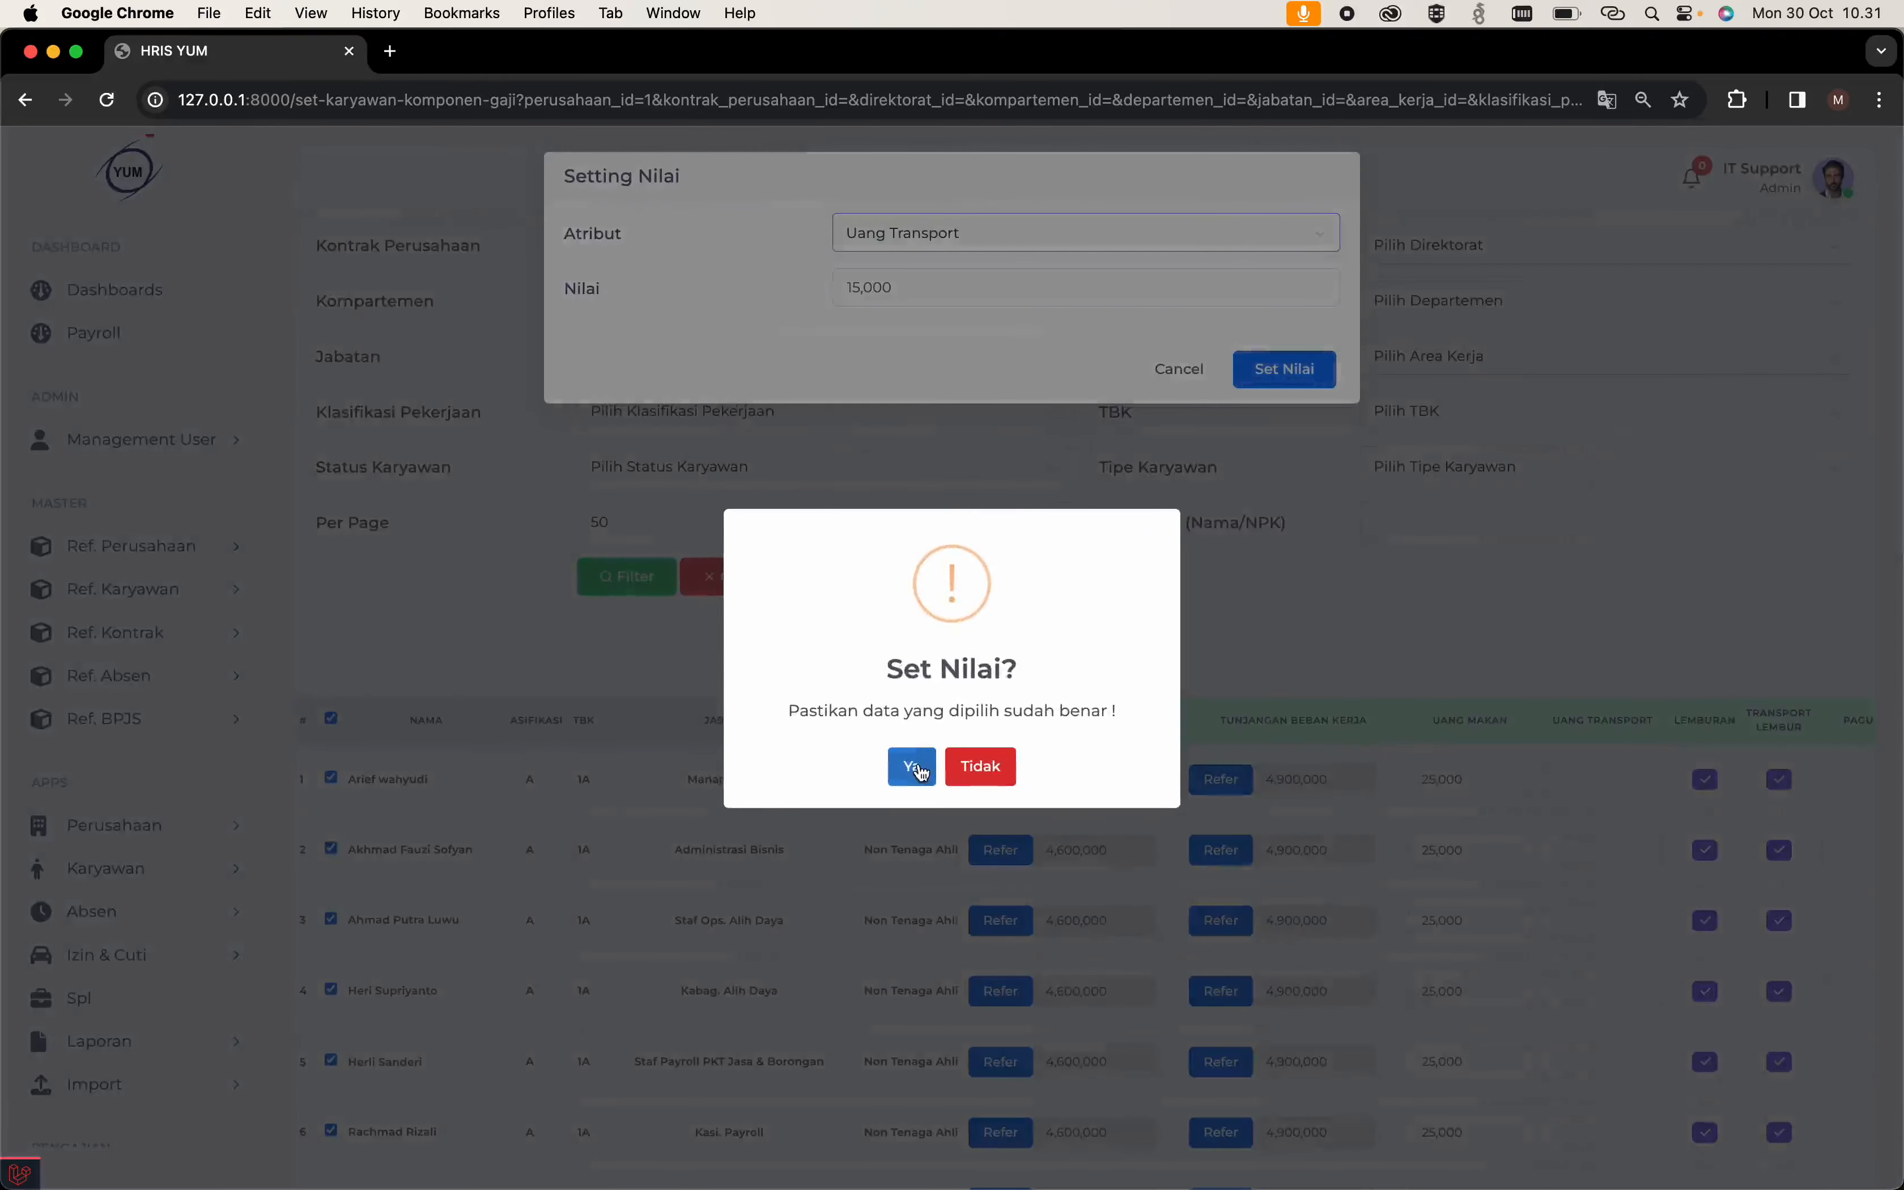
{"action": "left_click", "coordinate": [921, 773]}
{"action": "left_click", "coordinate": [950, 743]}
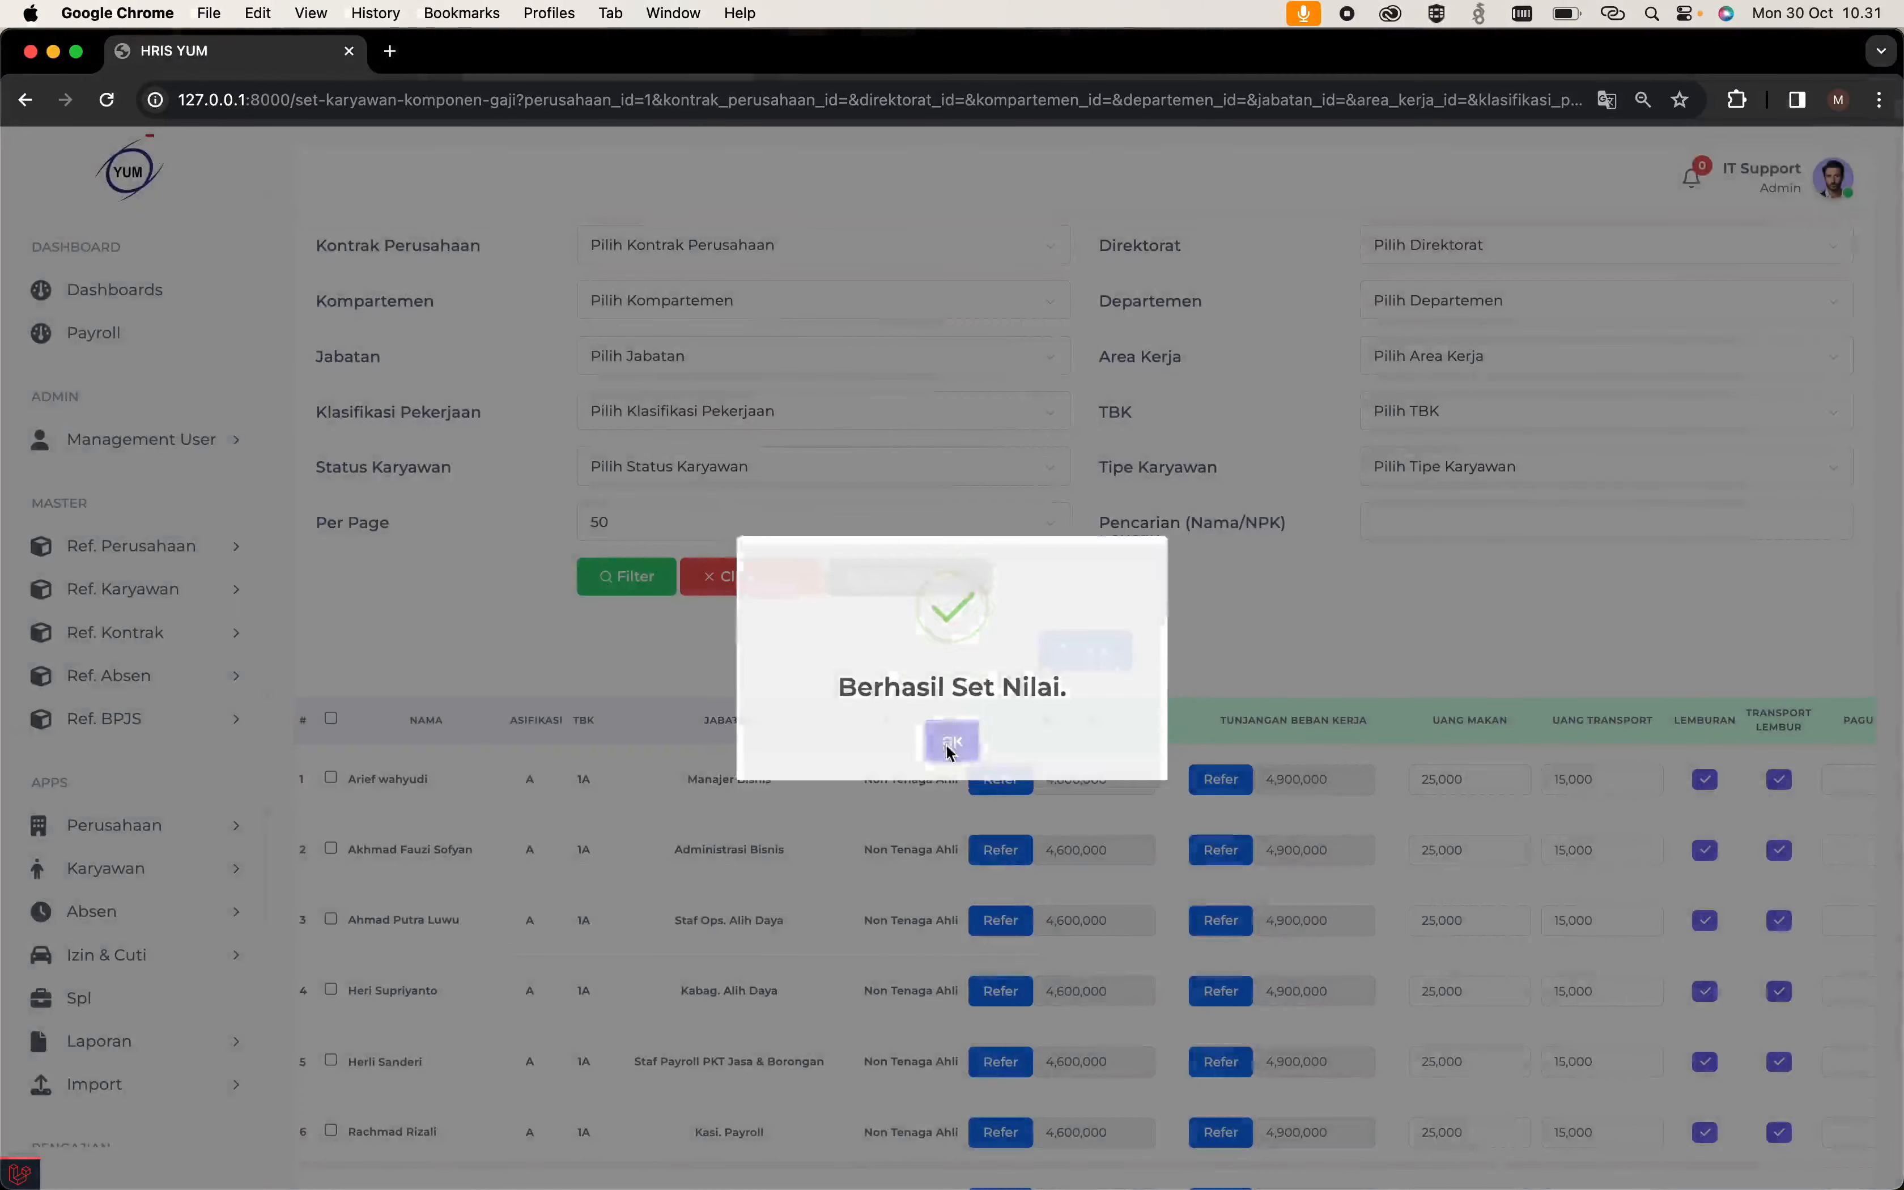
{"action": "scroll", "coordinate": [1271, 910], "scroll_direction": "right", "scroll_amount": 10}
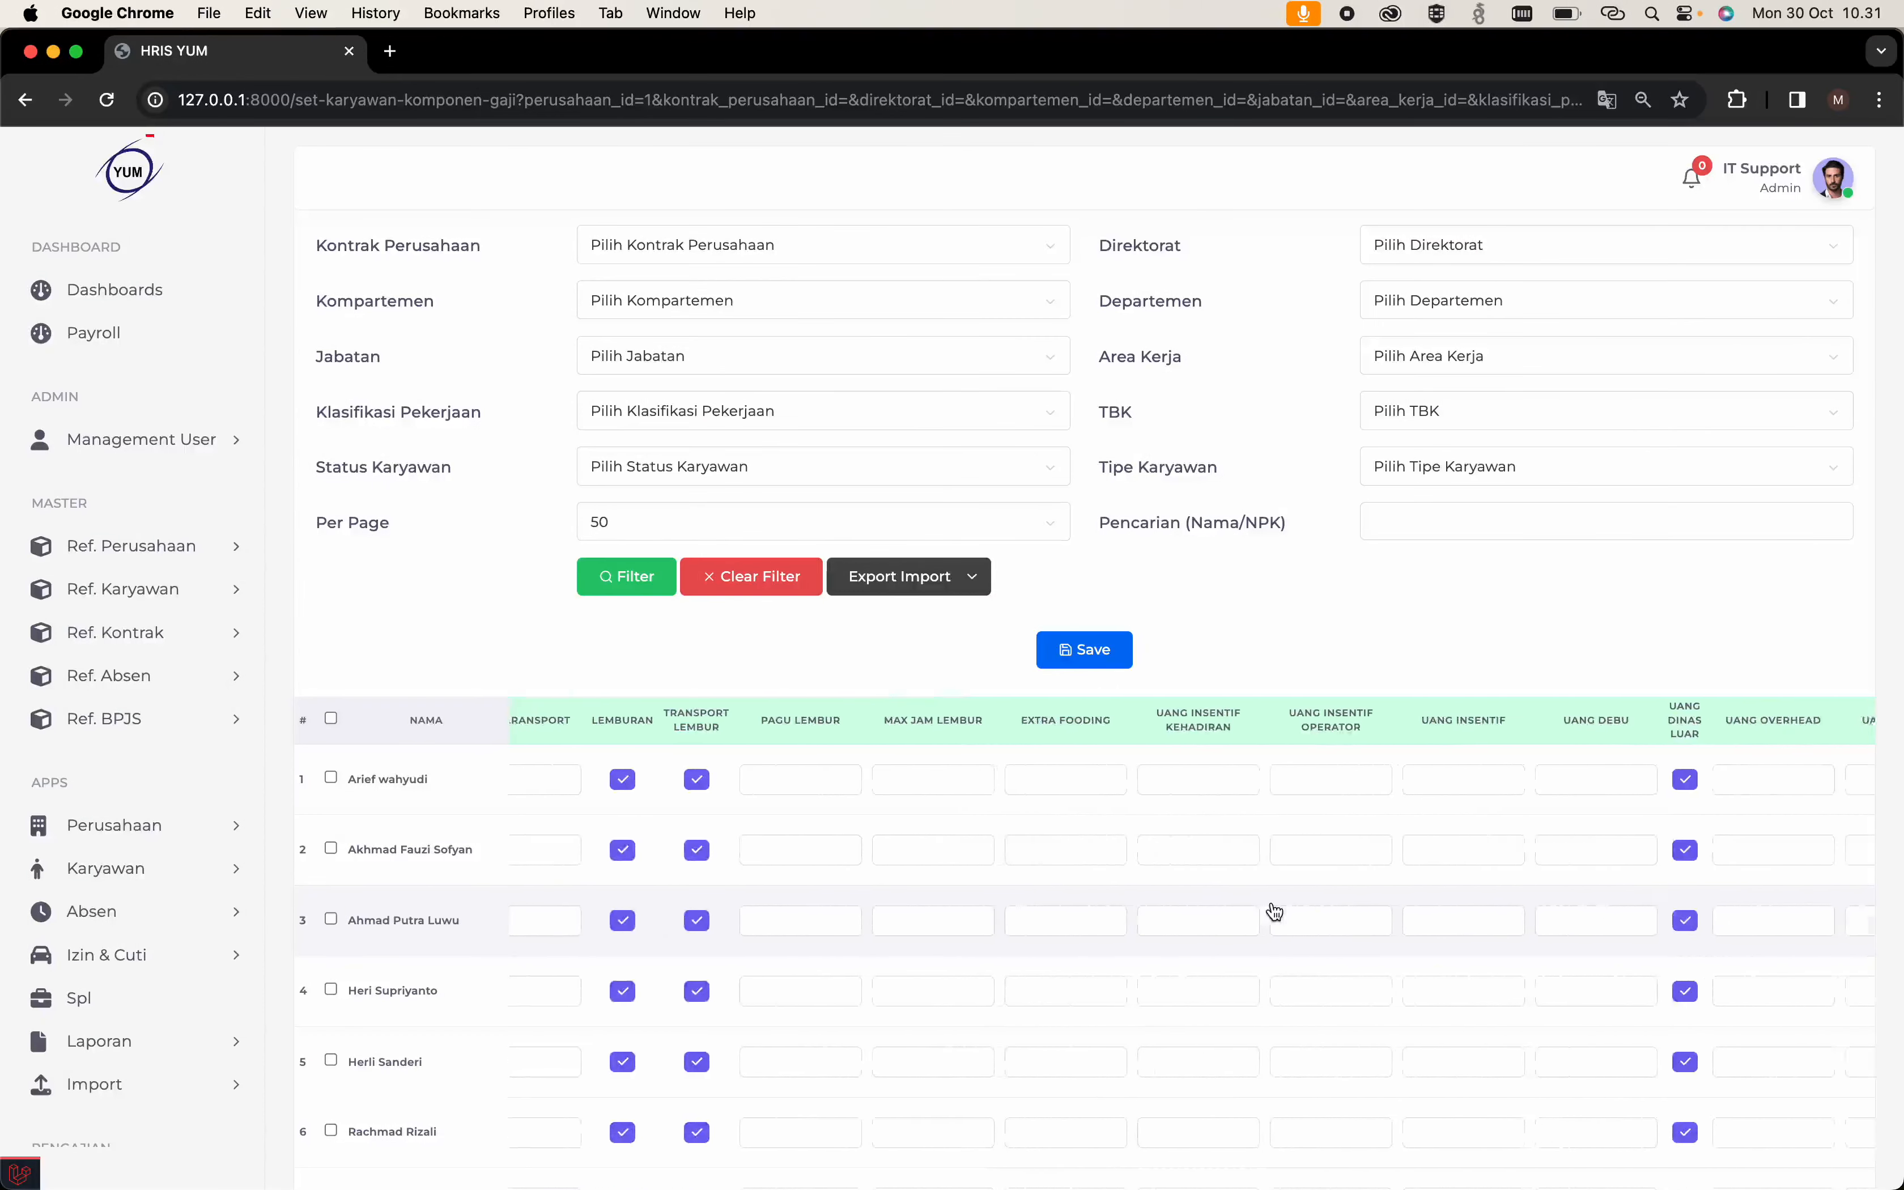
{"action": "scroll", "coordinate": [1271, 910], "scroll_direction": "right", "scroll_amount": 2}
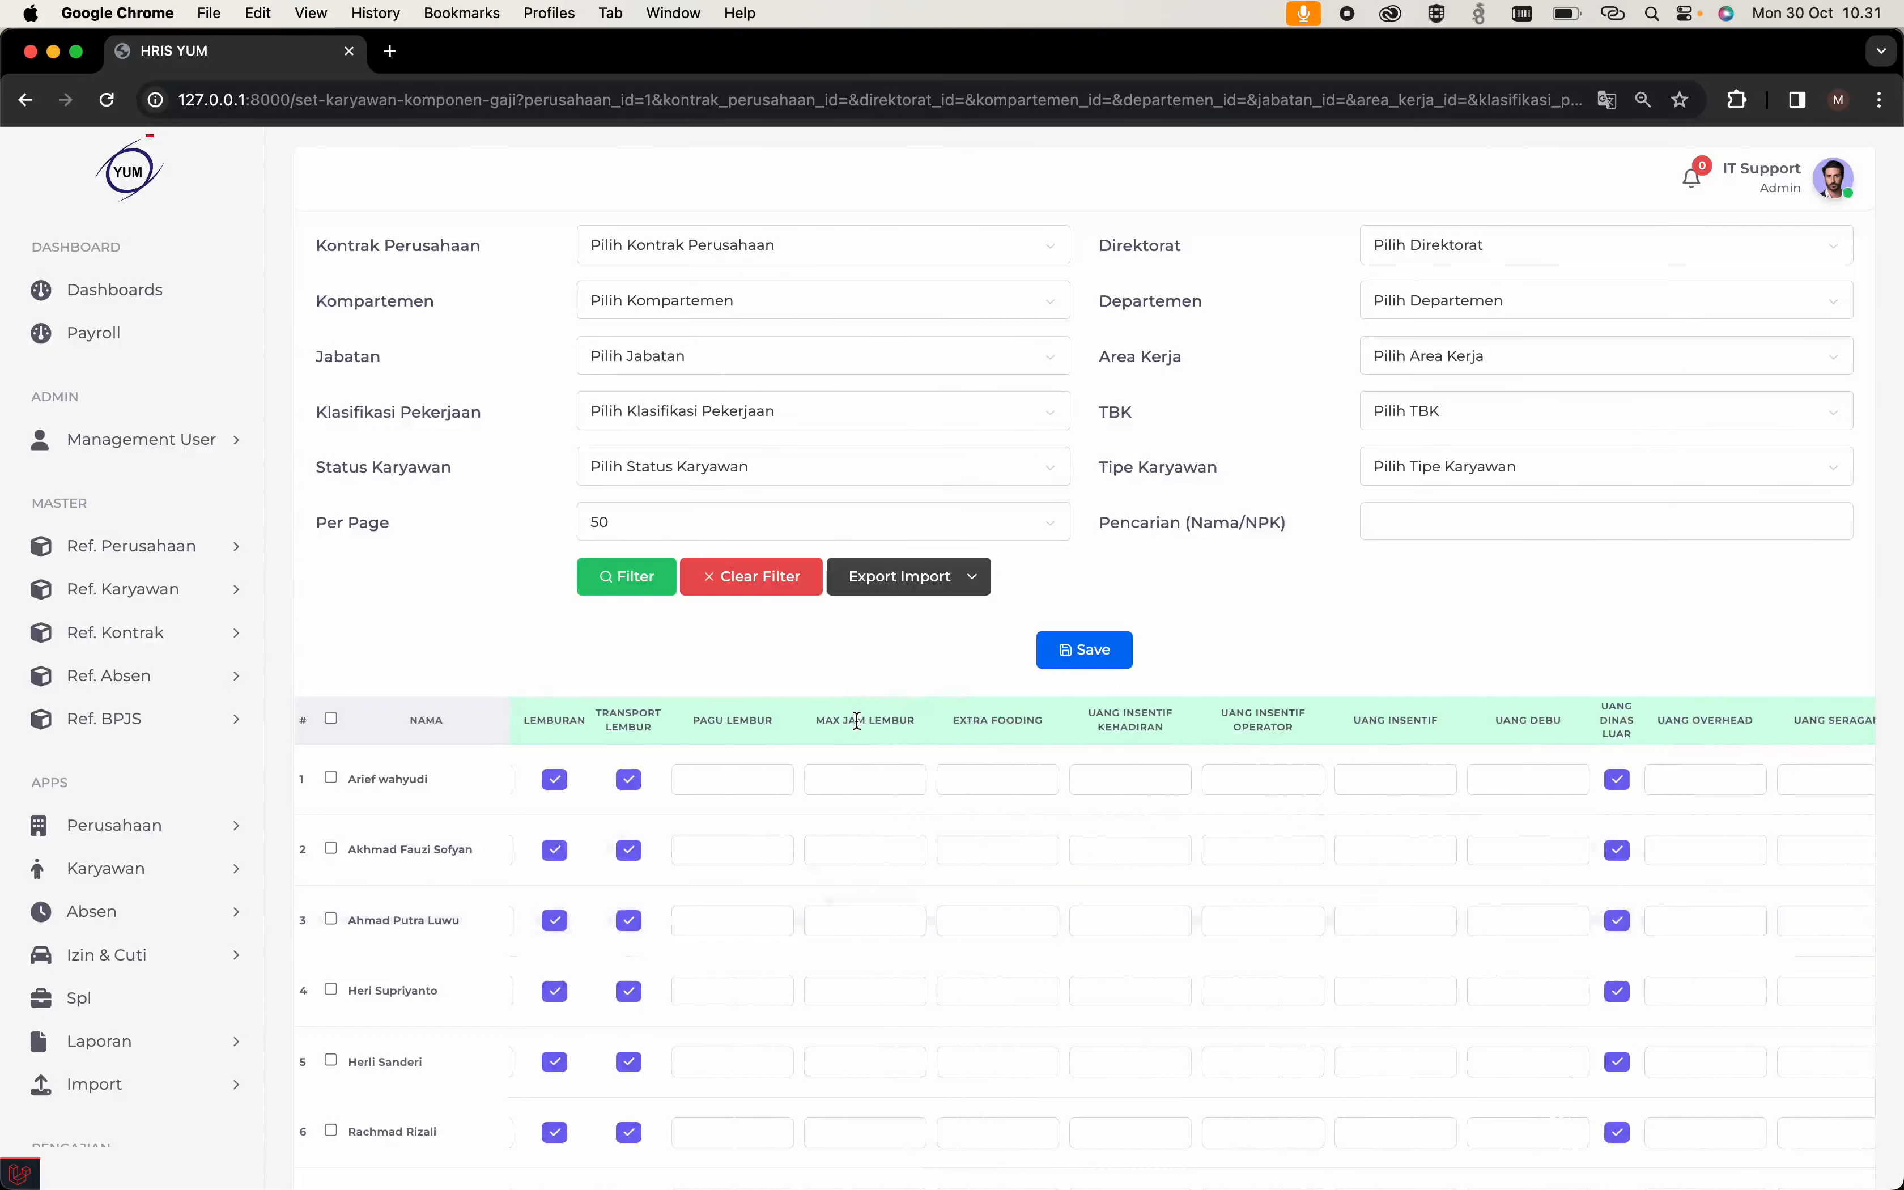
{"action": "left_click", "coordinate": [331, 719]}
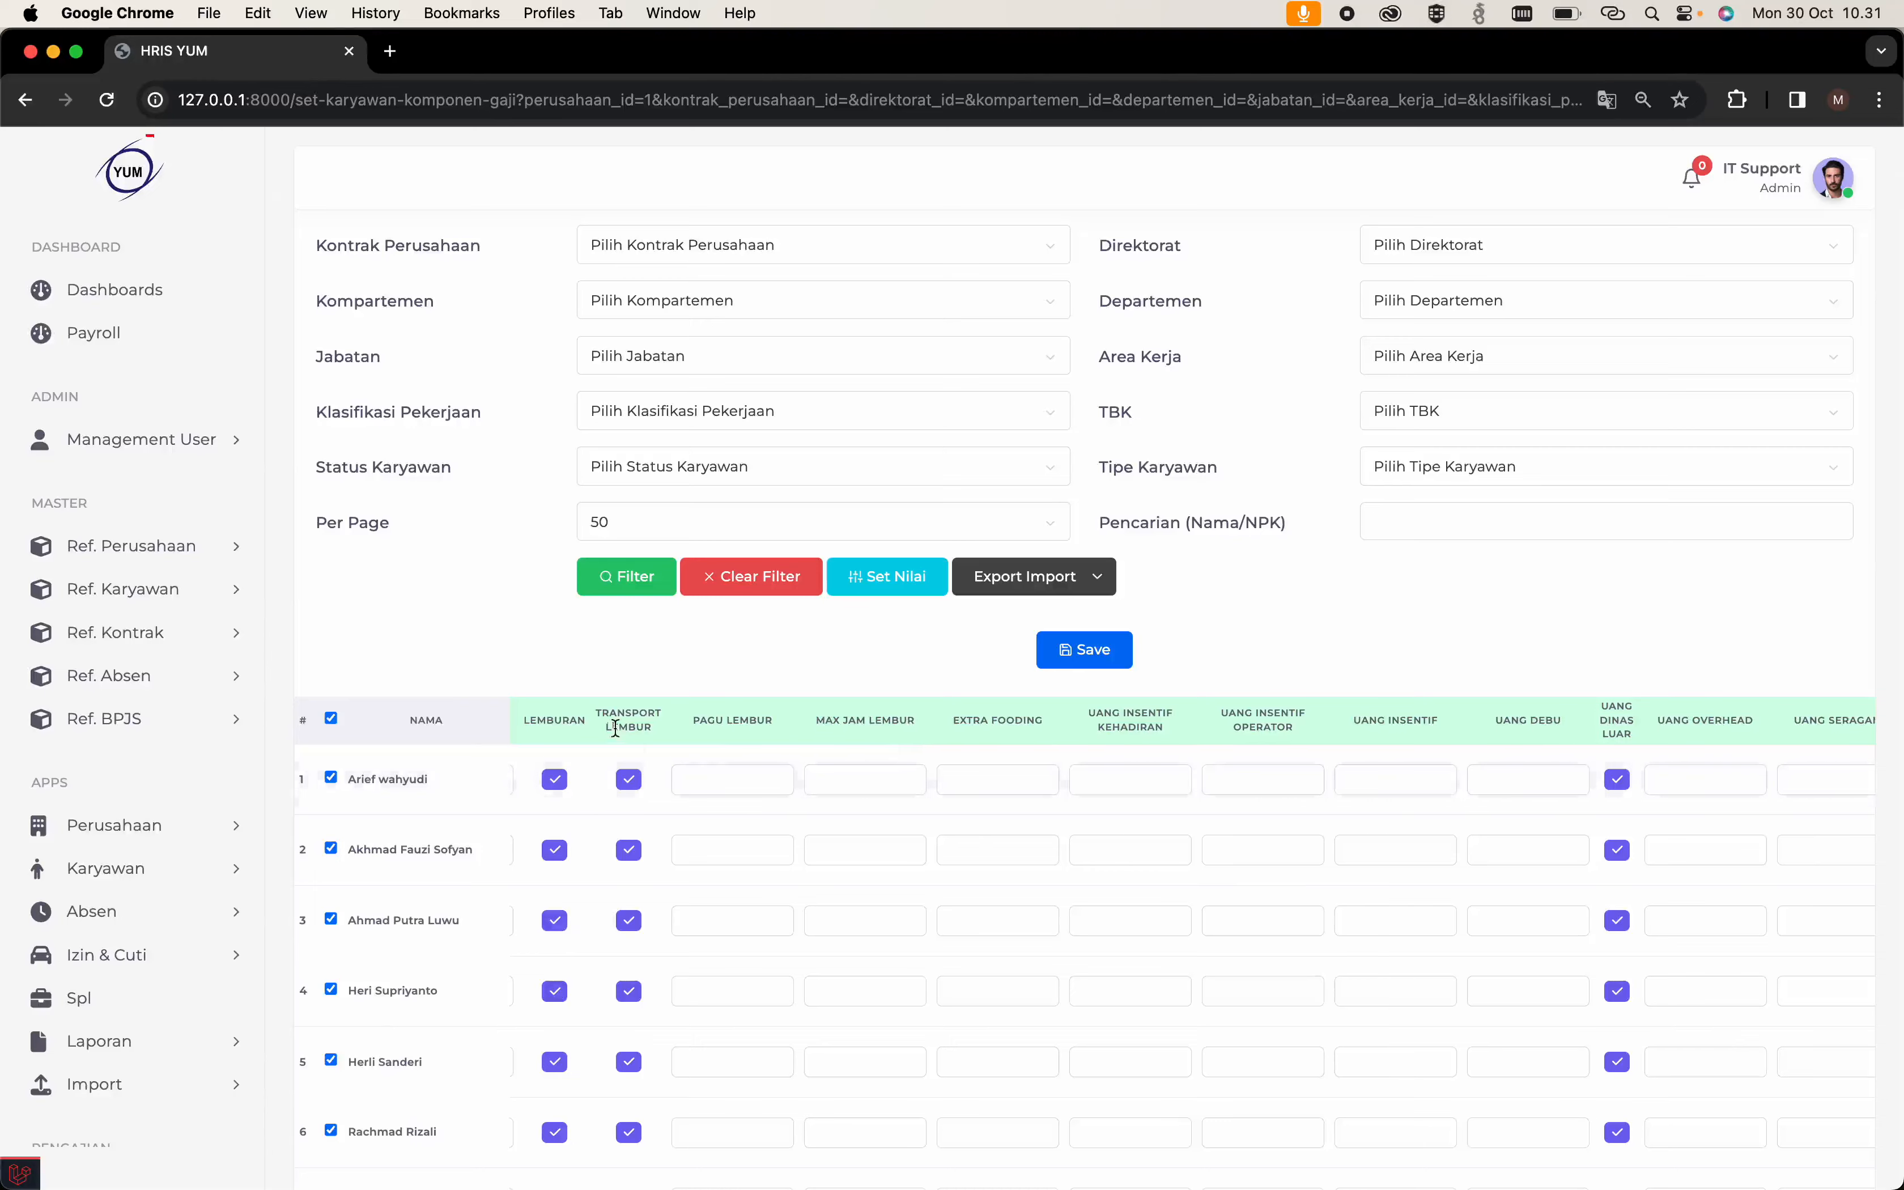
{"action": "left_click", "coordinate": [922, 570]}
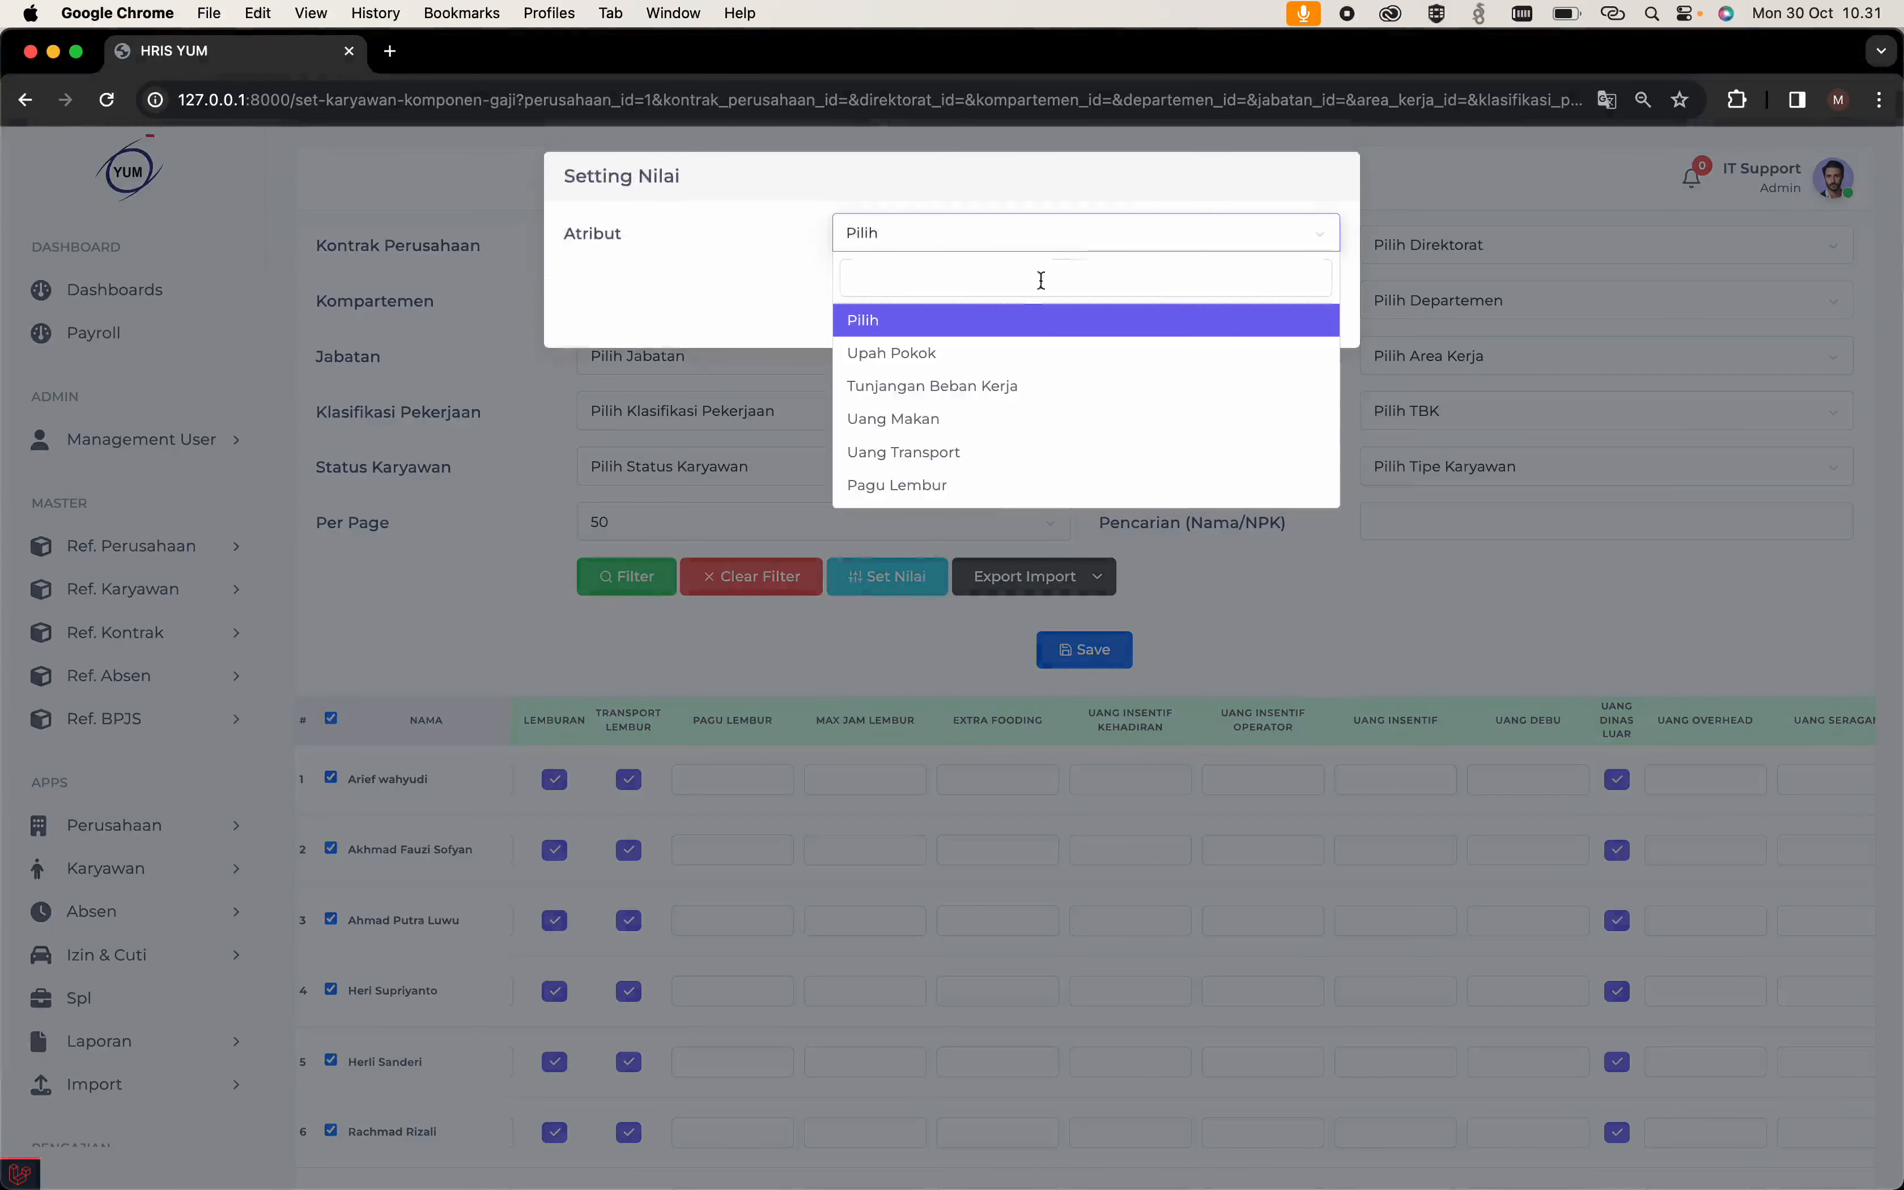
{"action": "left_click", "coordinate": [978, 615]}
Save the employee components with the new Uang Makan and Uang Transport values.
{"action": "left_click", "coordinate": [1072, 650]}
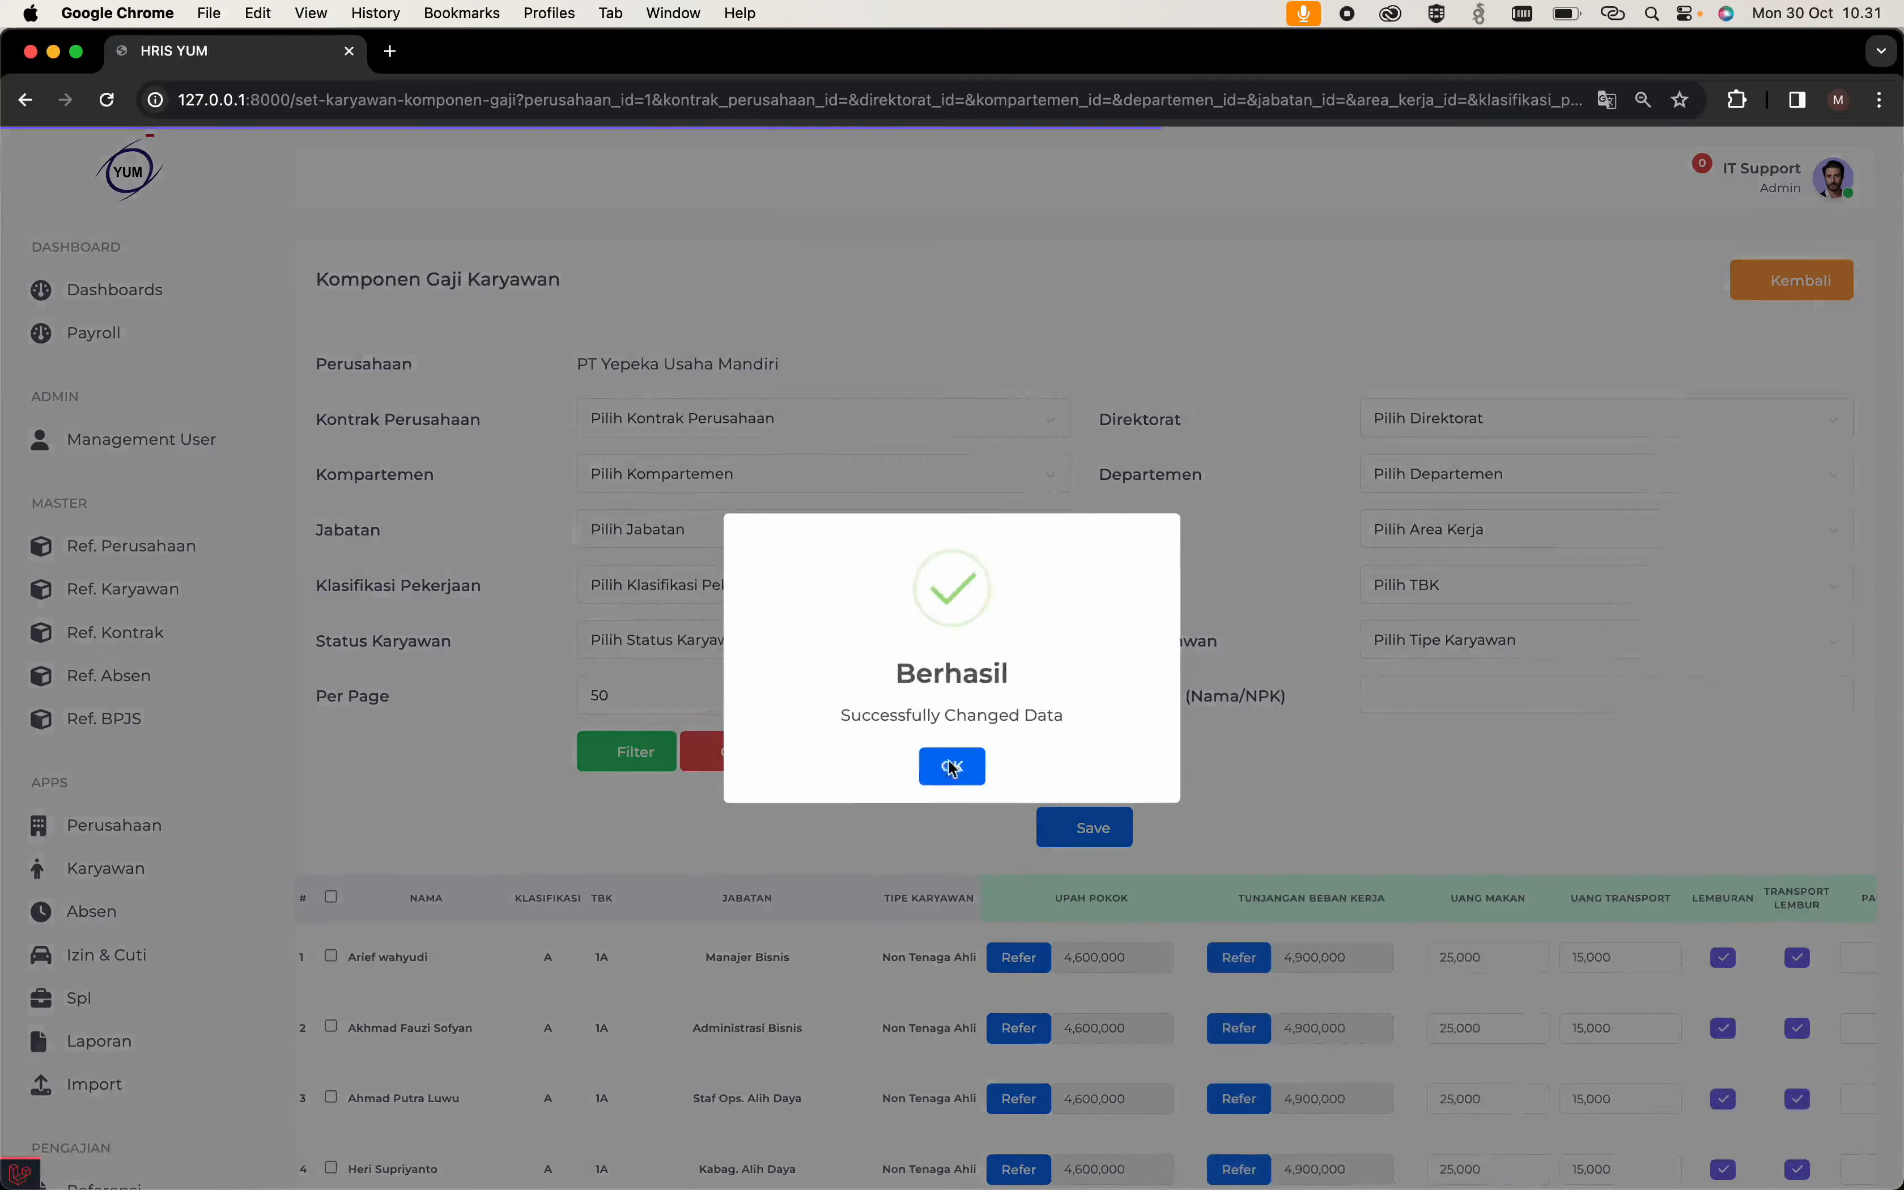
{"action": "left_click", "coordinate": [952, 768]}
Select all listed employees and set their Max Jam Lembur attribute to a Nilai of 85 in bulk.
{"action": "scroll", "coordinate": [1185, 932], "scroll_direction": "right", "scroll_amount": 5}
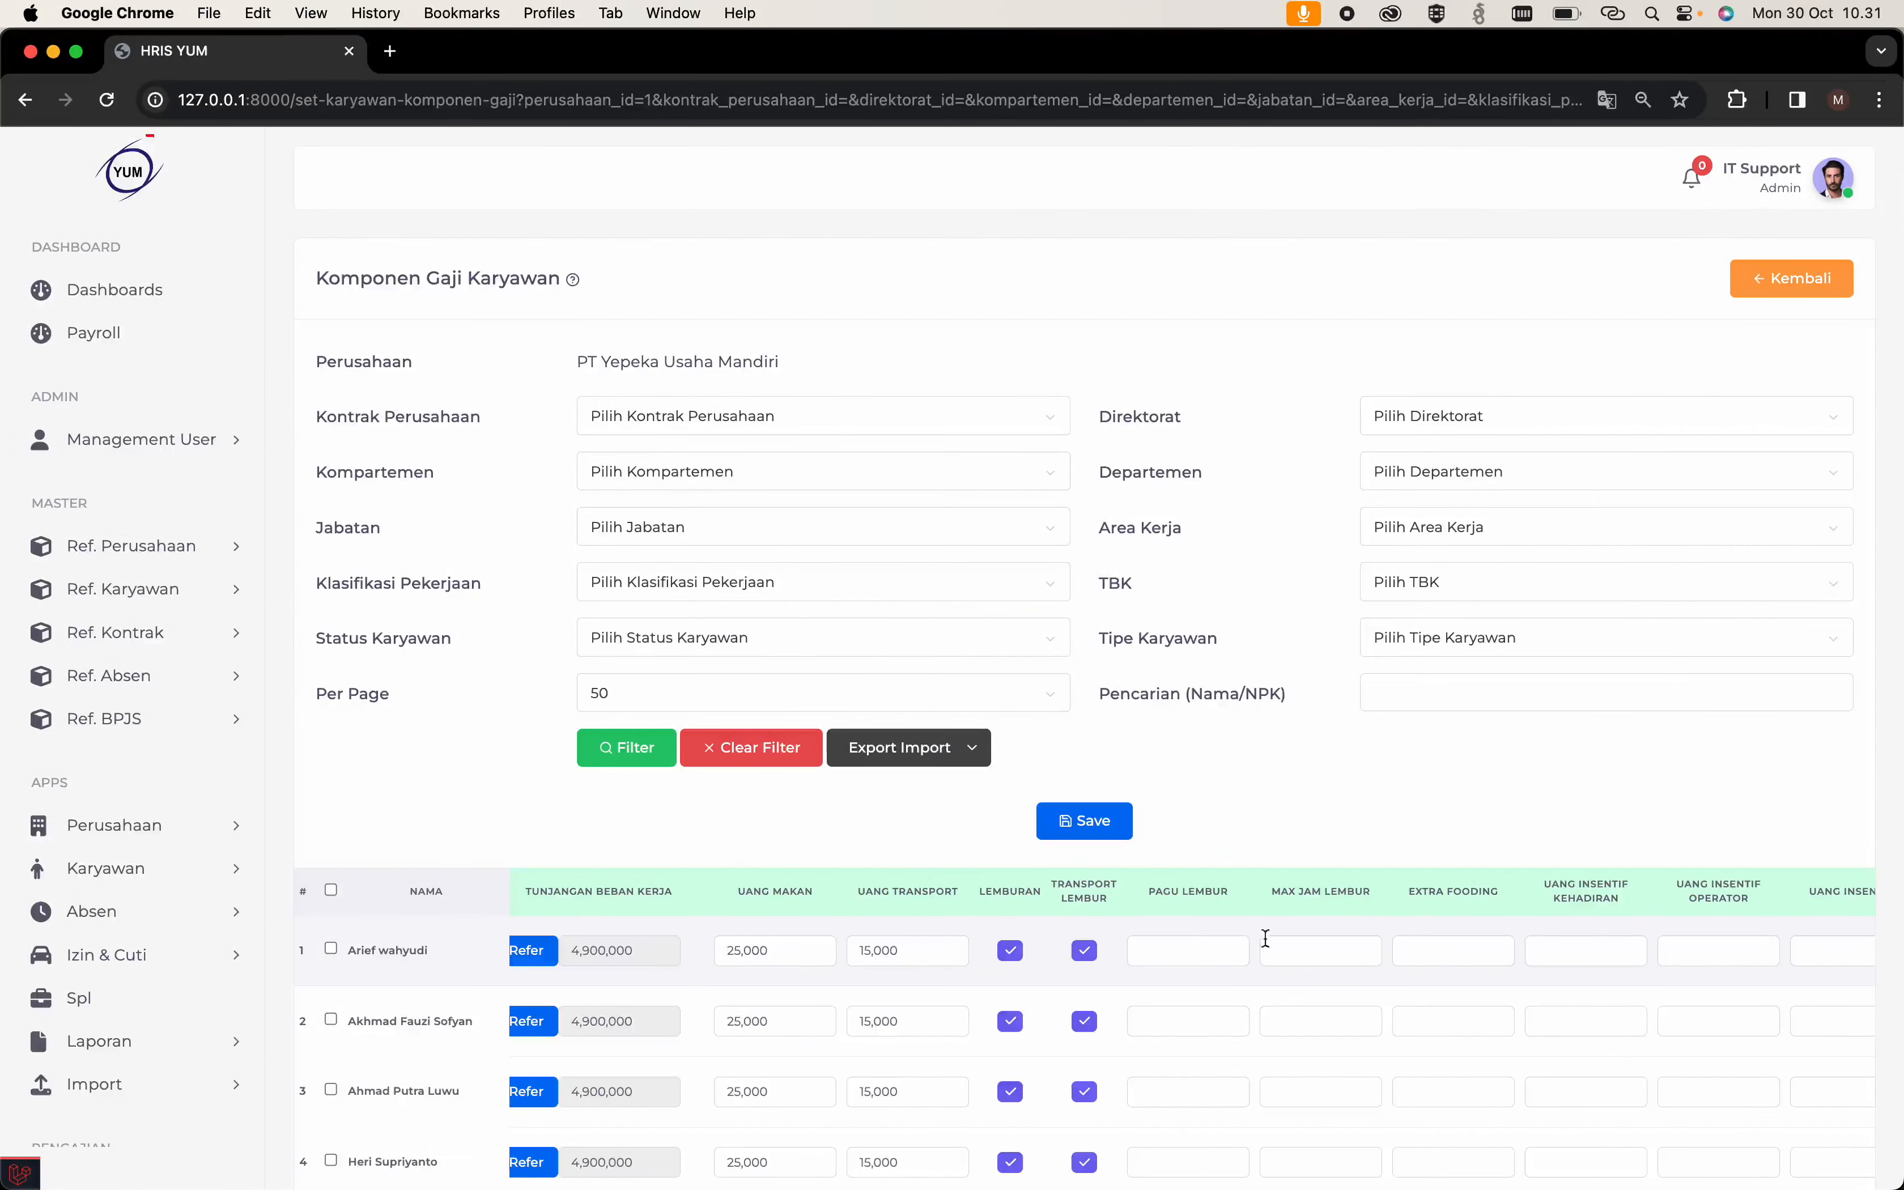
{"action": "left_click", "coordinate": [332, 889]}
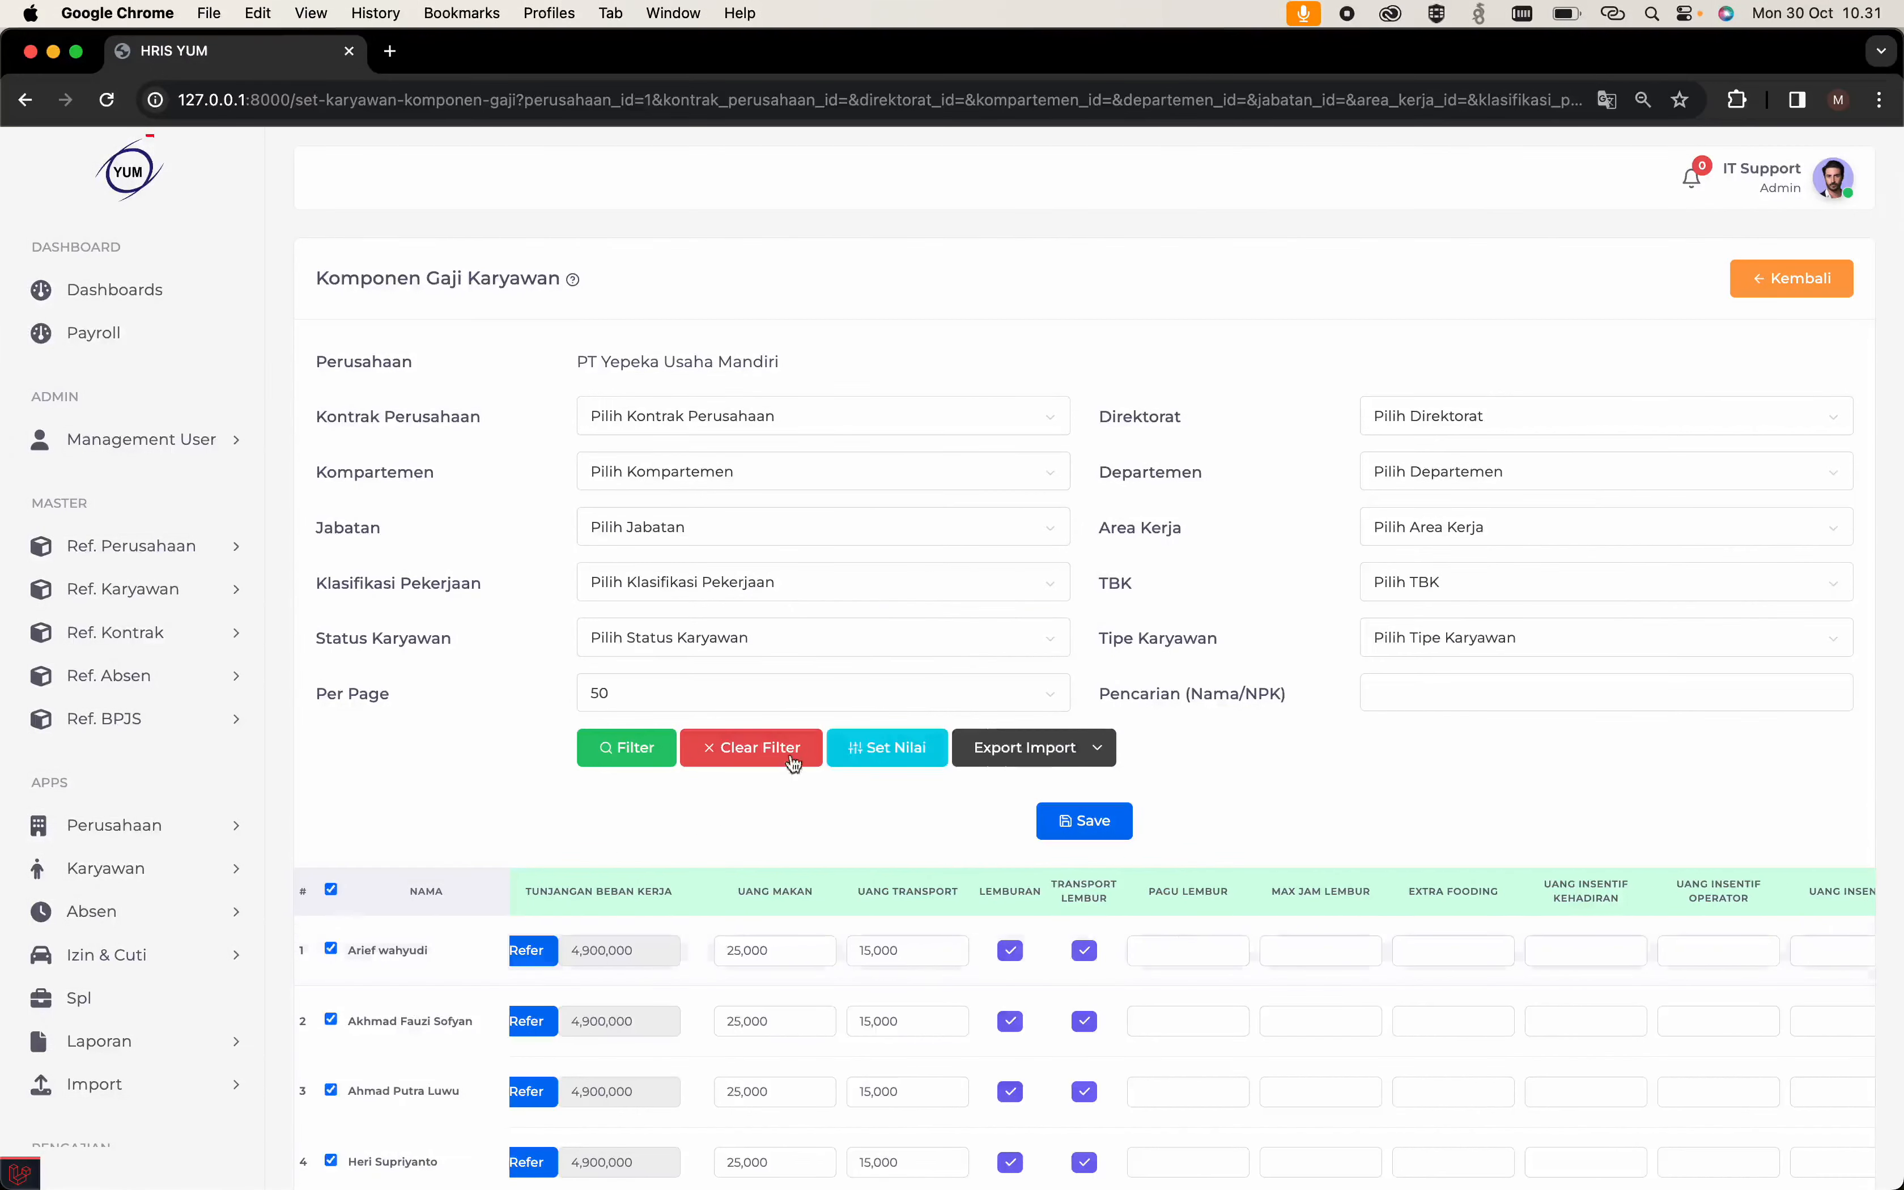
{"action": "left_click", "coordinate": [877, 748]}
{"action": "left_click", "coordinate": [1019, 233]}
{"action": "type", "text": "ma"}
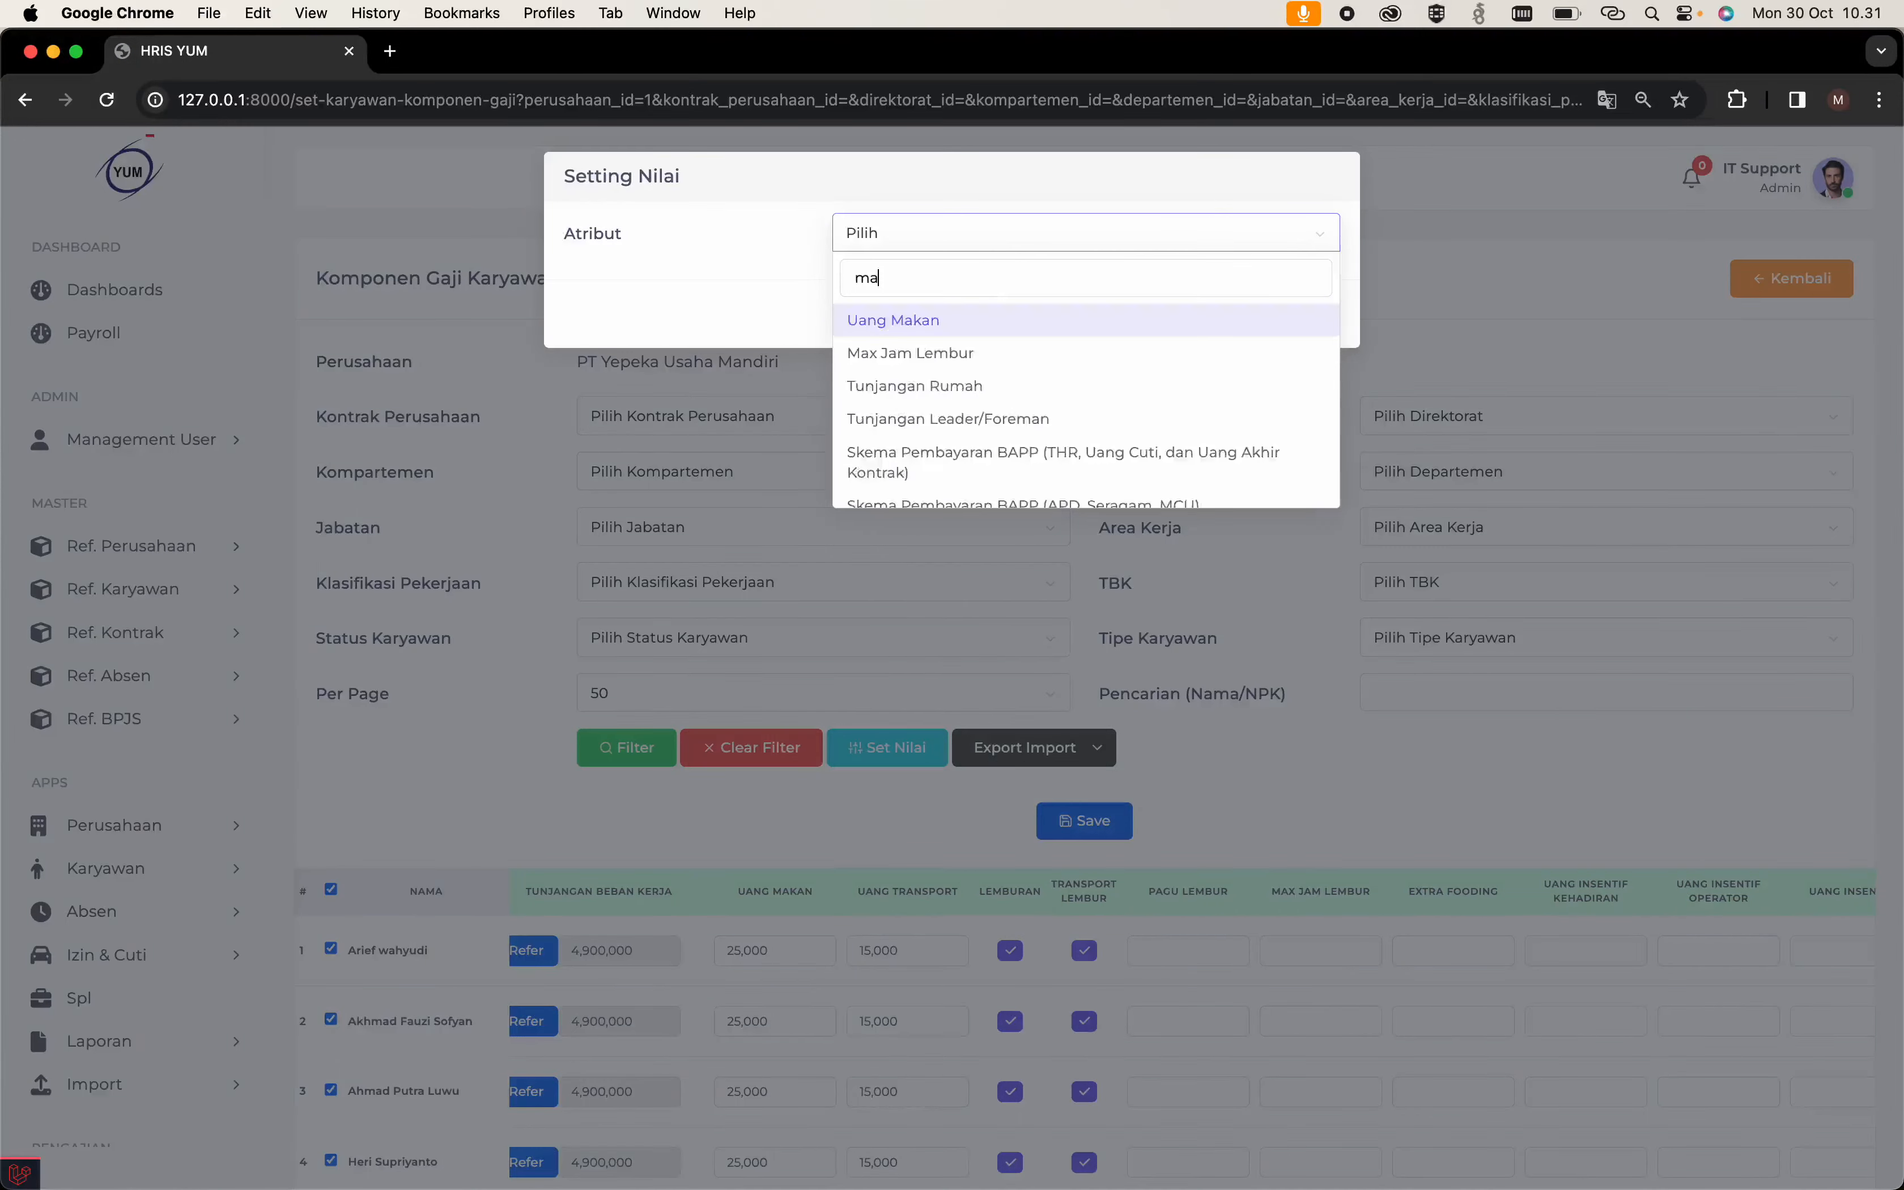
{"action": "type", "text": "x"}
{"action": "left_click", "coordinate": [977, 319]}
{"action": "left_click", "coordinate": [1015, 288]}
{"action": "type", "text": "85"}
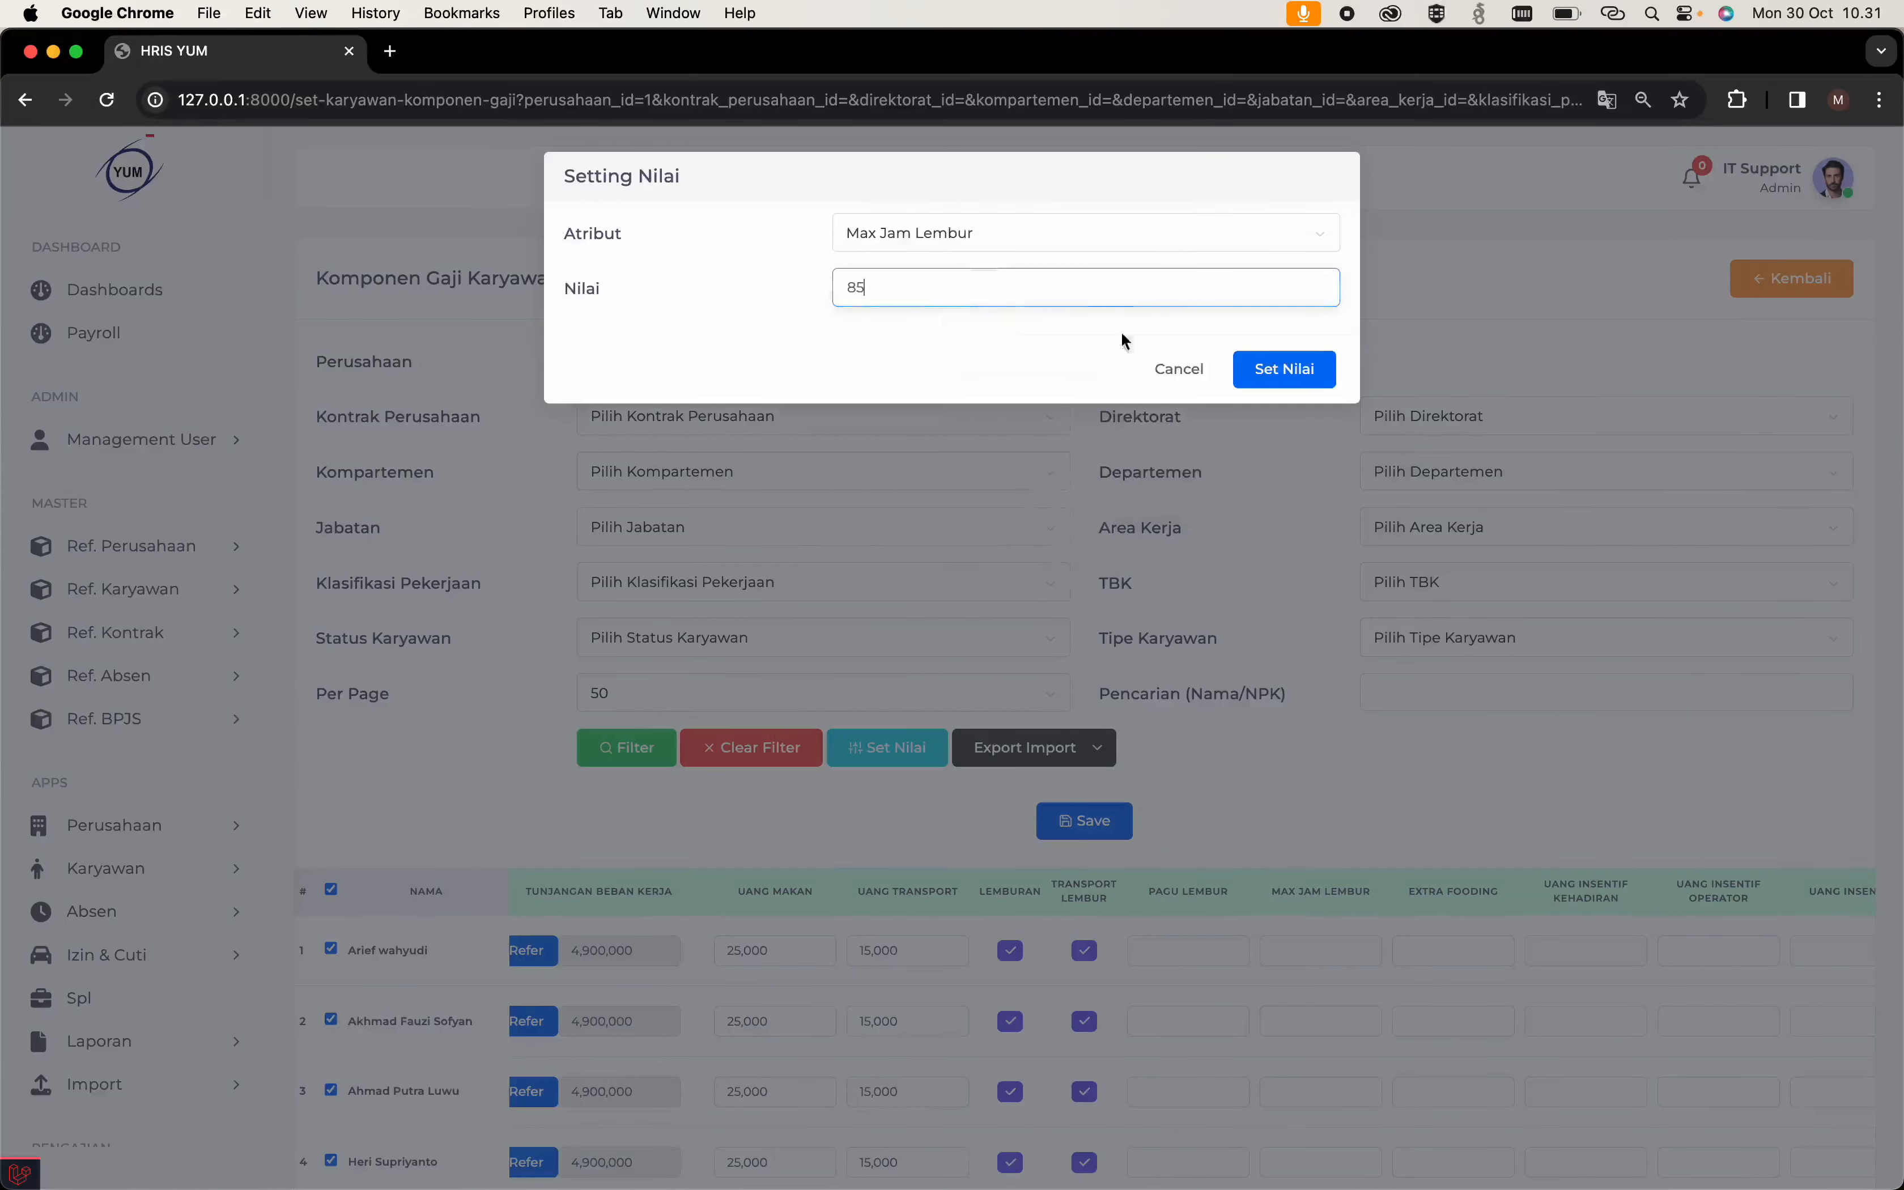
{"action": "left_click", "coordinate": [1285, 369]}
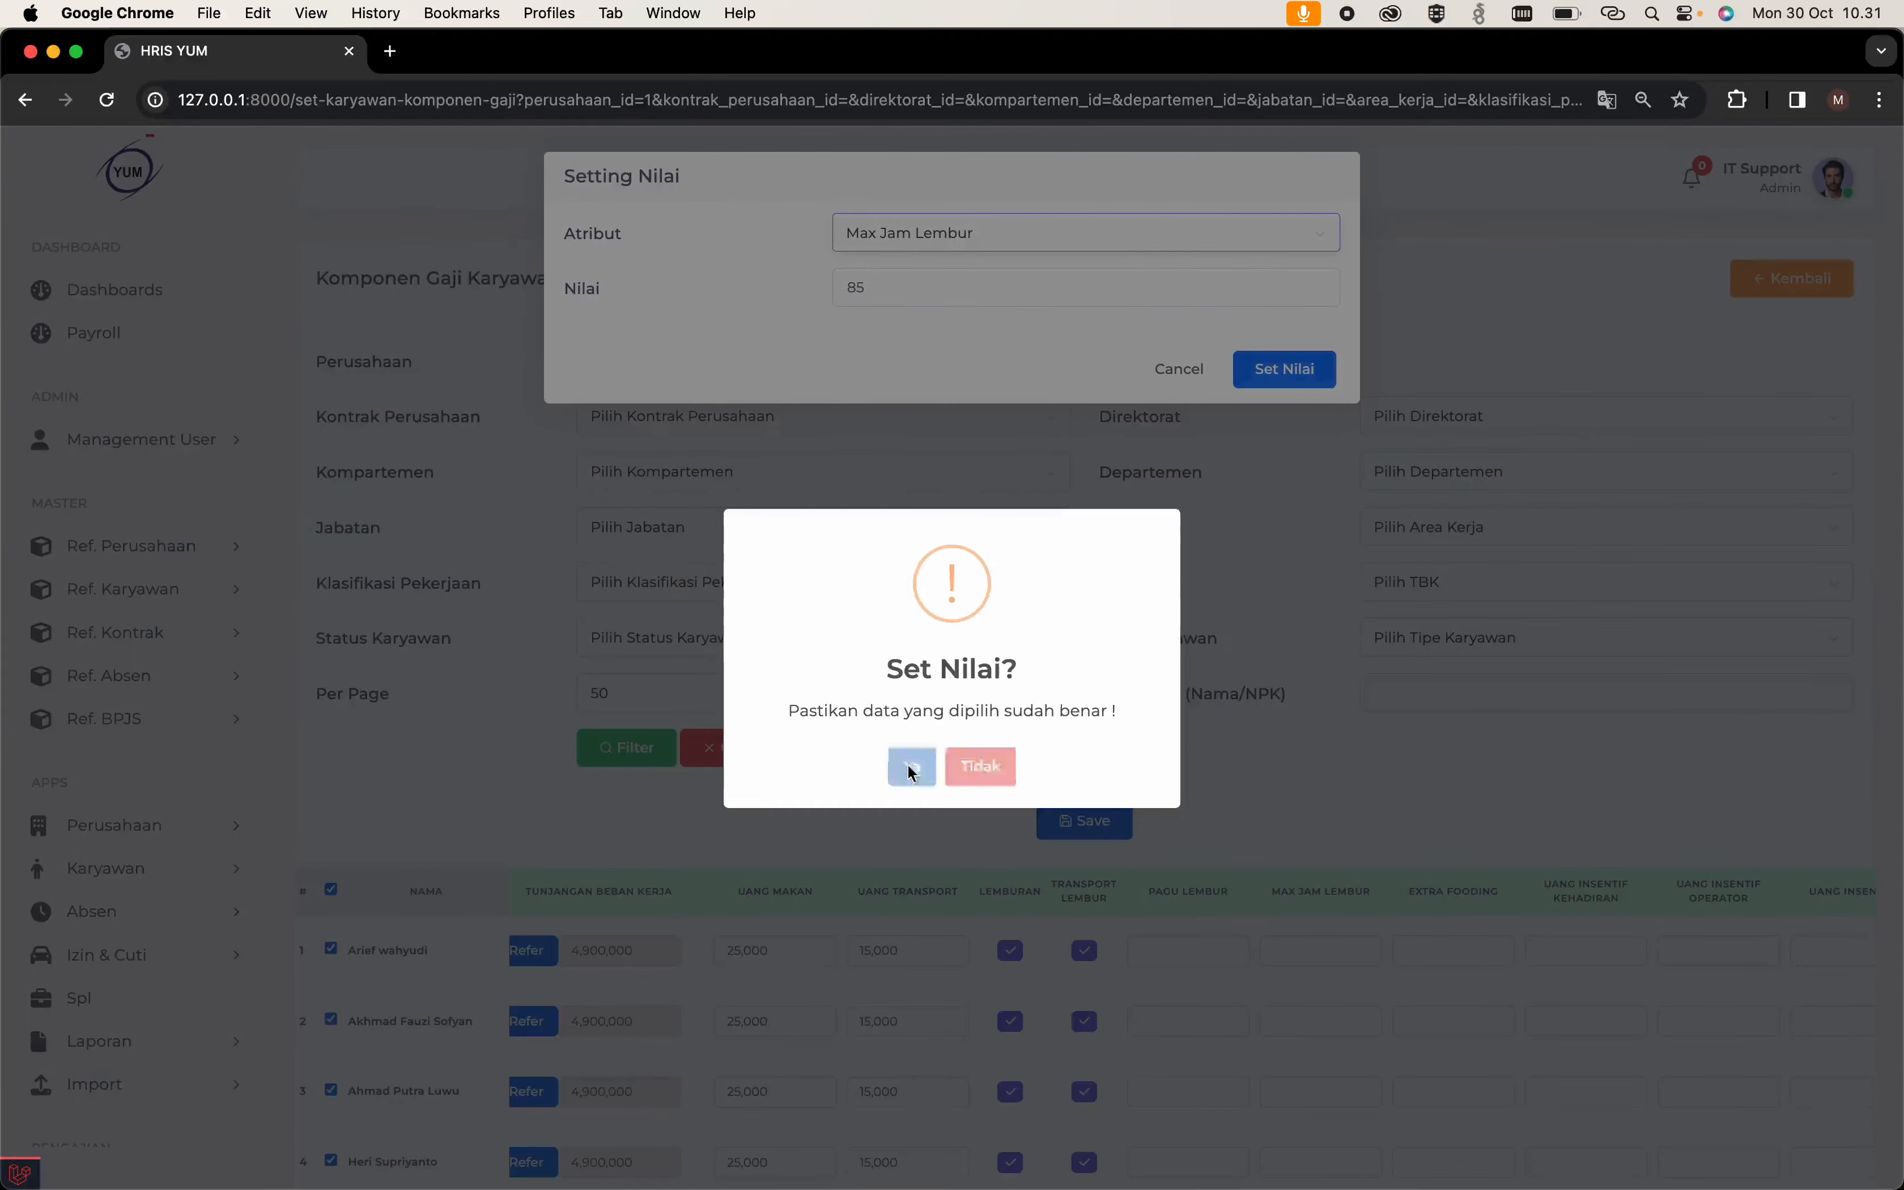
{"action": "left_click", "coordinate": [911, 767]}
{"action": "left_click", "coordinate": [952, 745]}
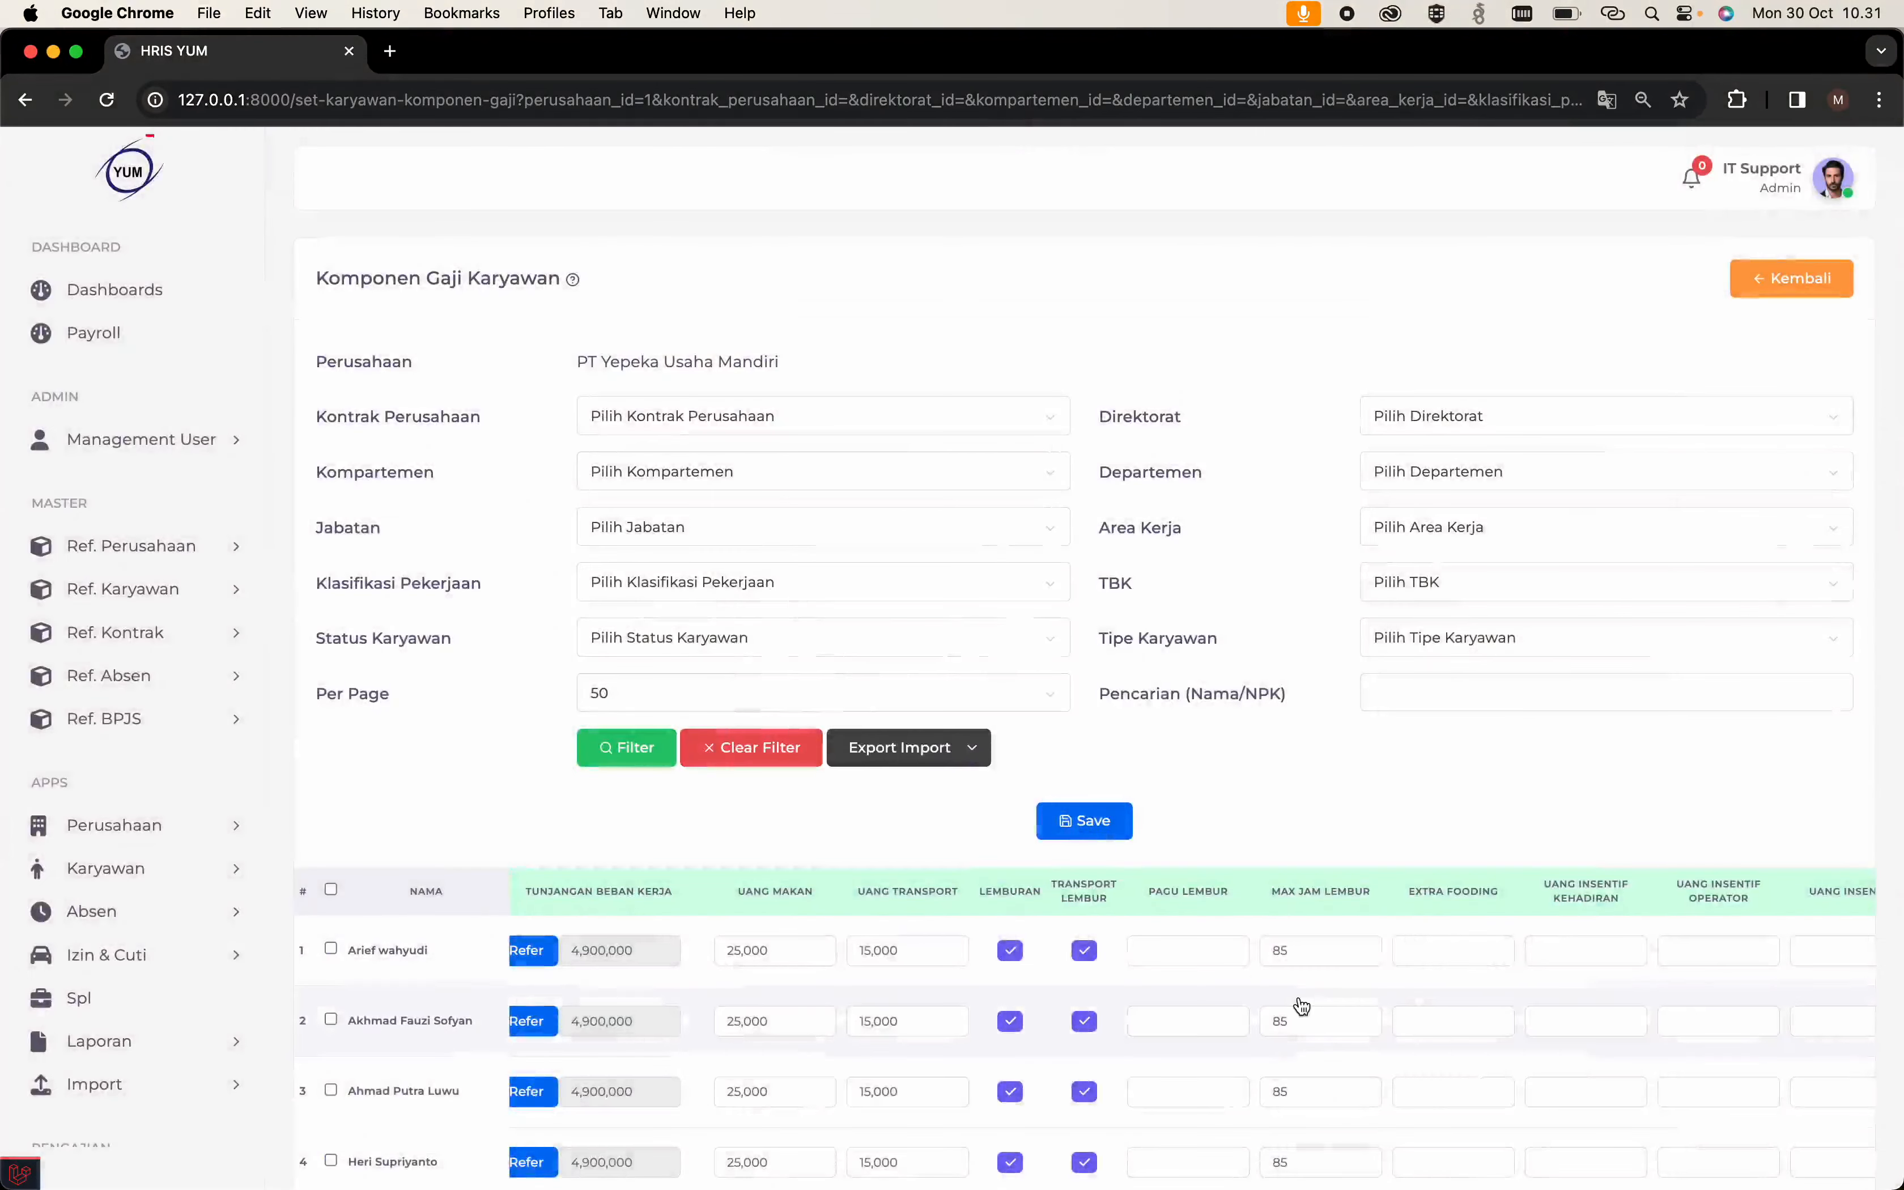
Select all listed employees and set their Extra Fooding attribute to a Nilai of 10,000 in bulk.
{"action": "scroll", "coordinate": [1302, 1007], "scroll_direction": "right", "scroll_amount": 10}
{"action": "scroll", "coordinate": [1303, 1008], "scroll_direction": "left", "scroll_amount": 5}
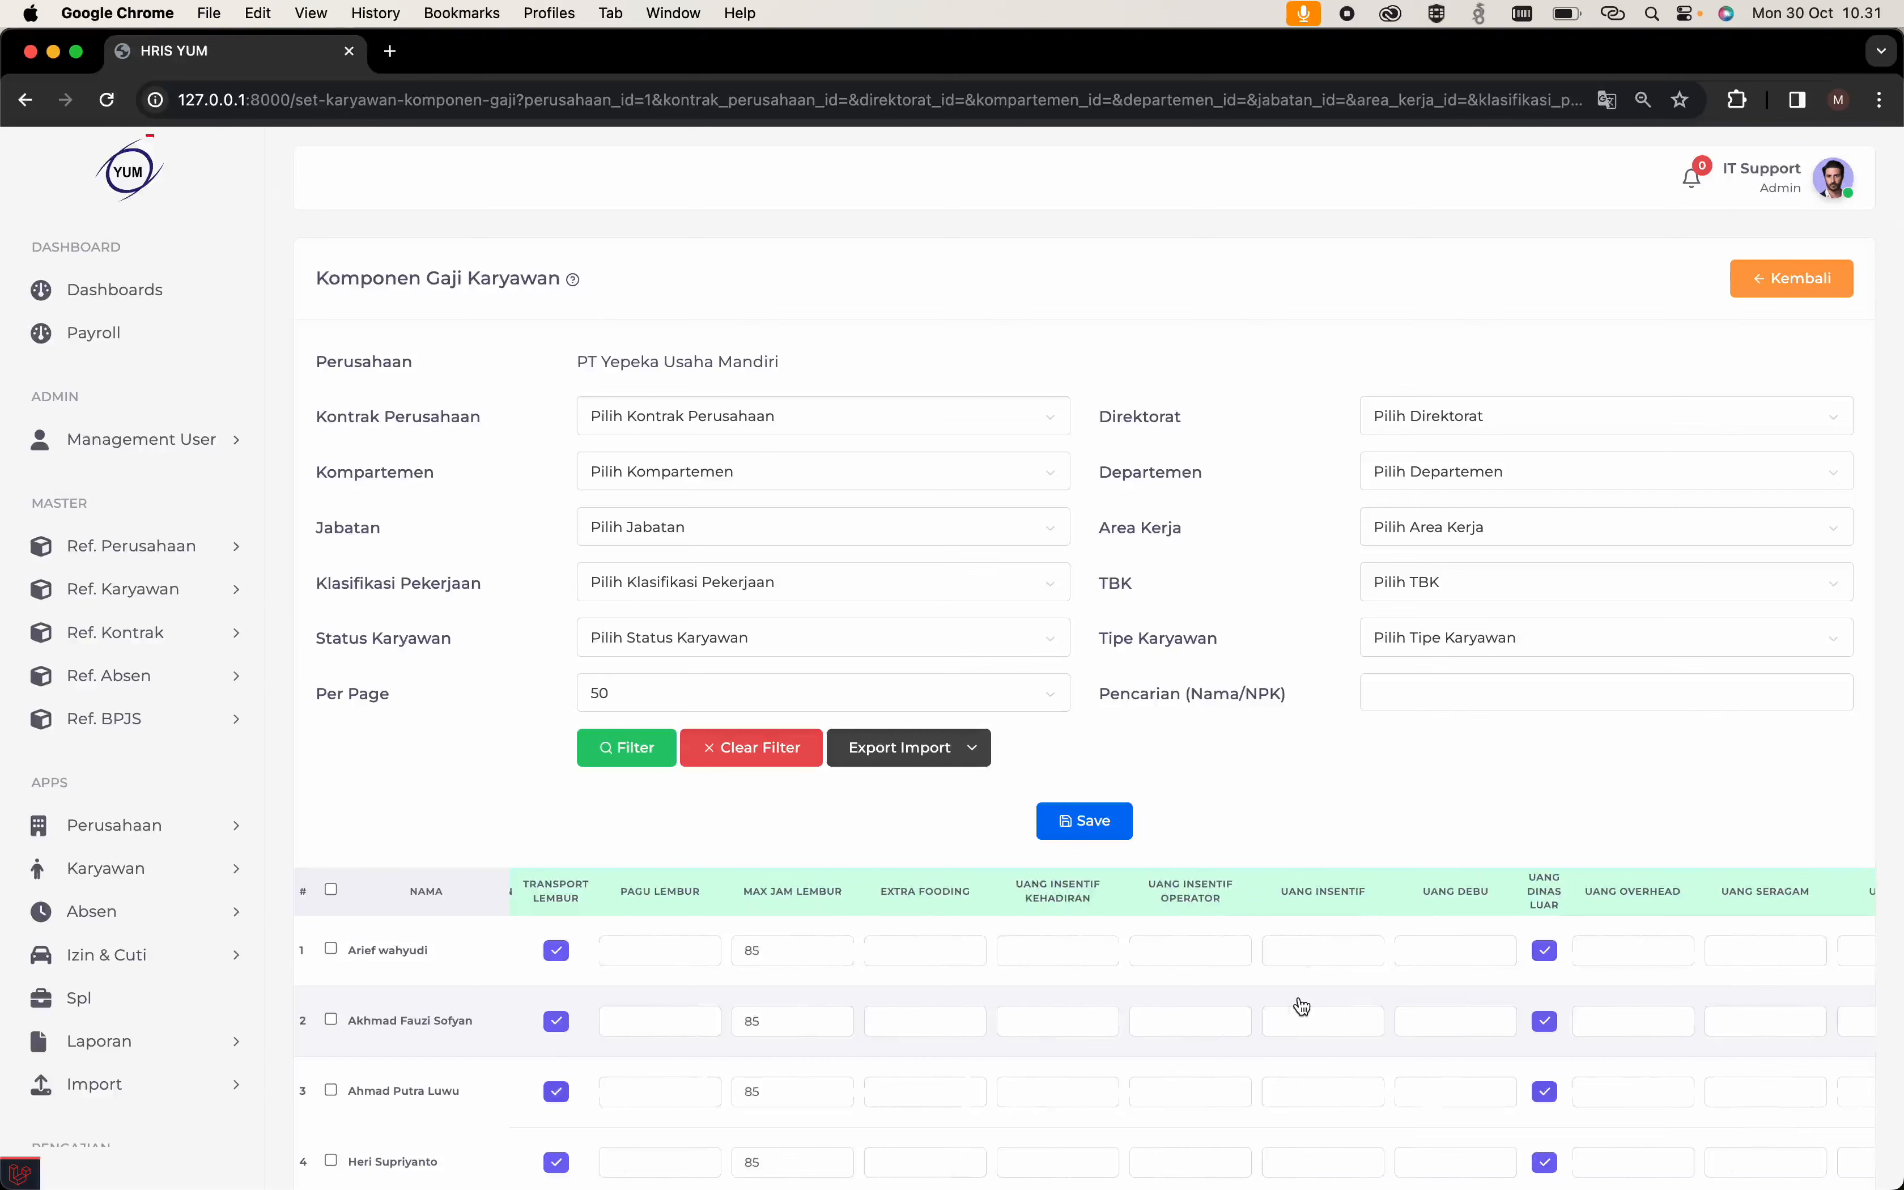
{"action": "left_click", "coordinate": [330, 889]}
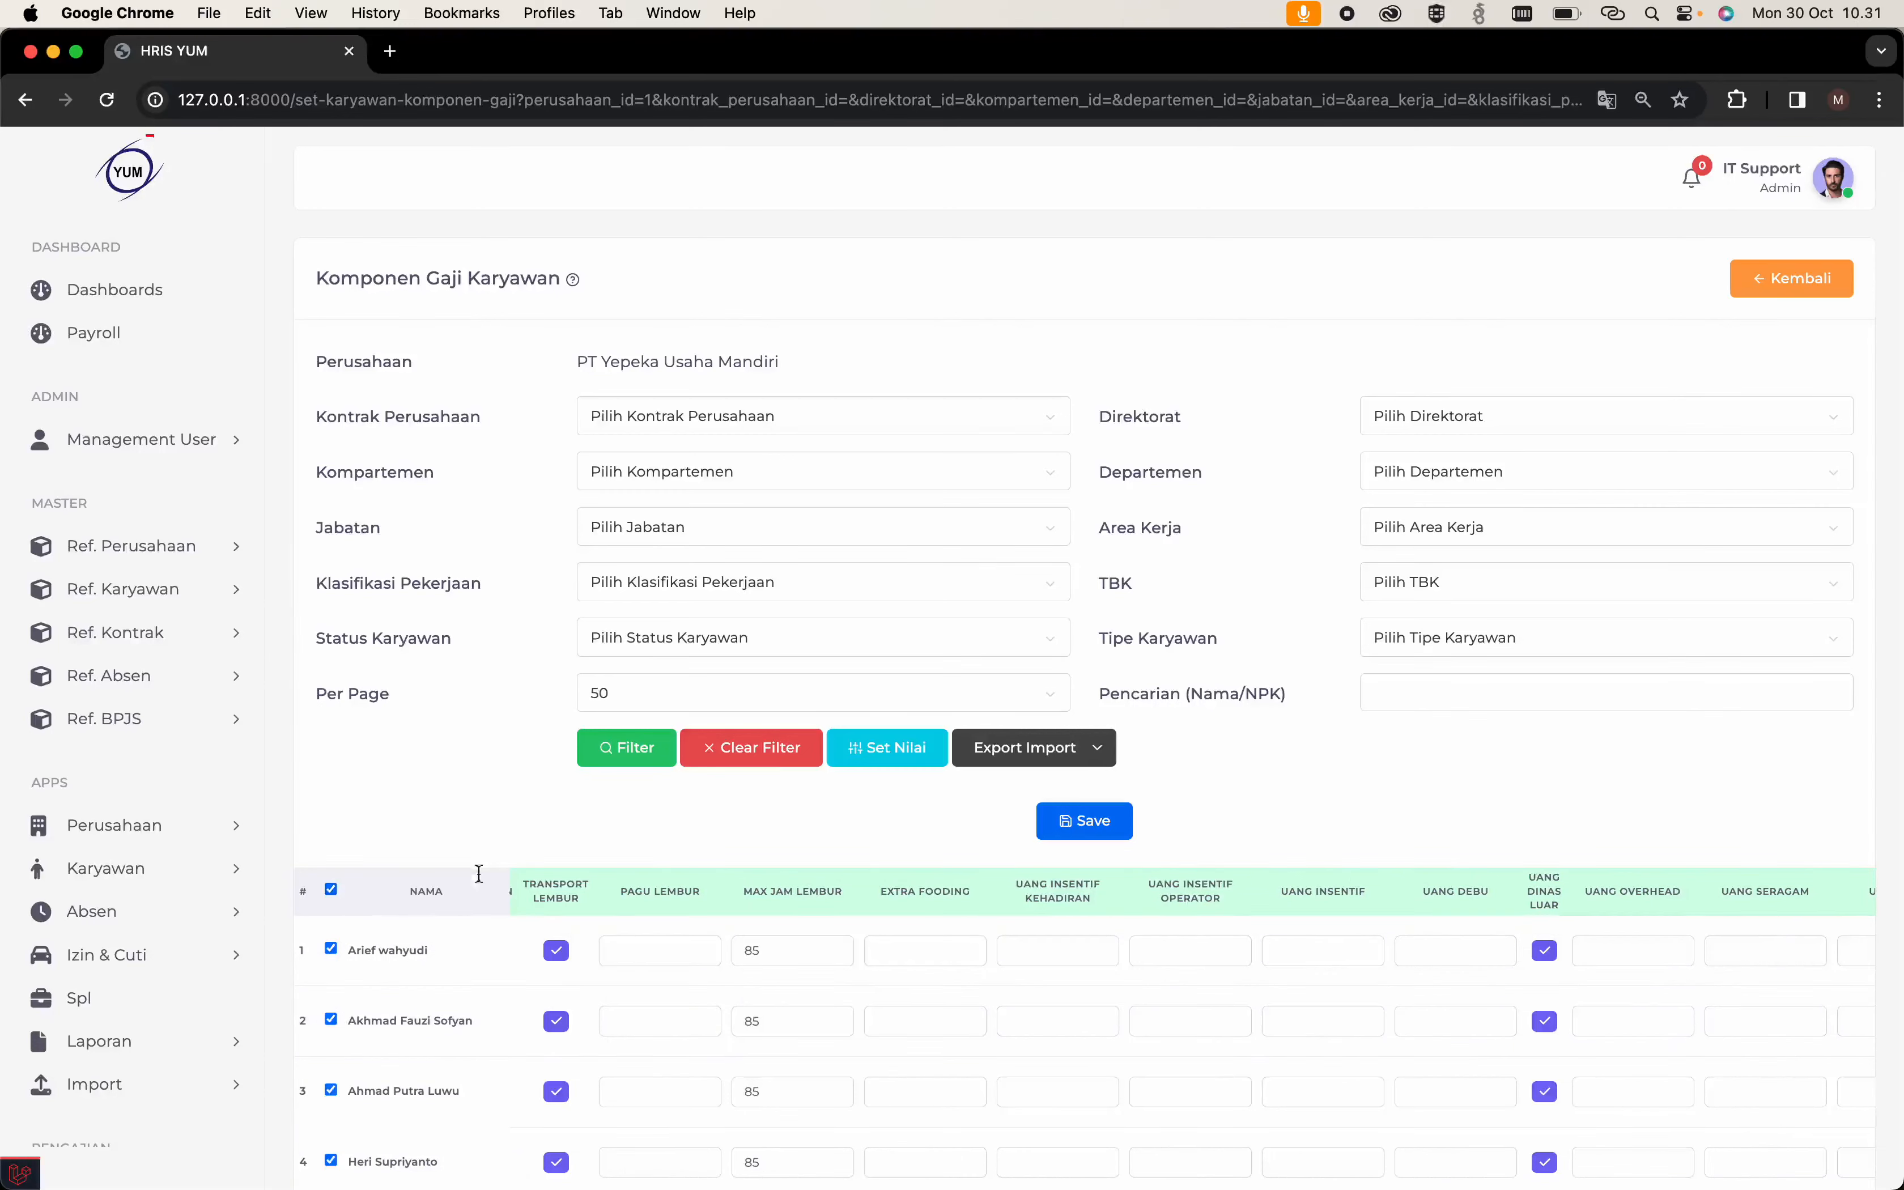
{"action": "left_click", "coordinate": [903, 755]}
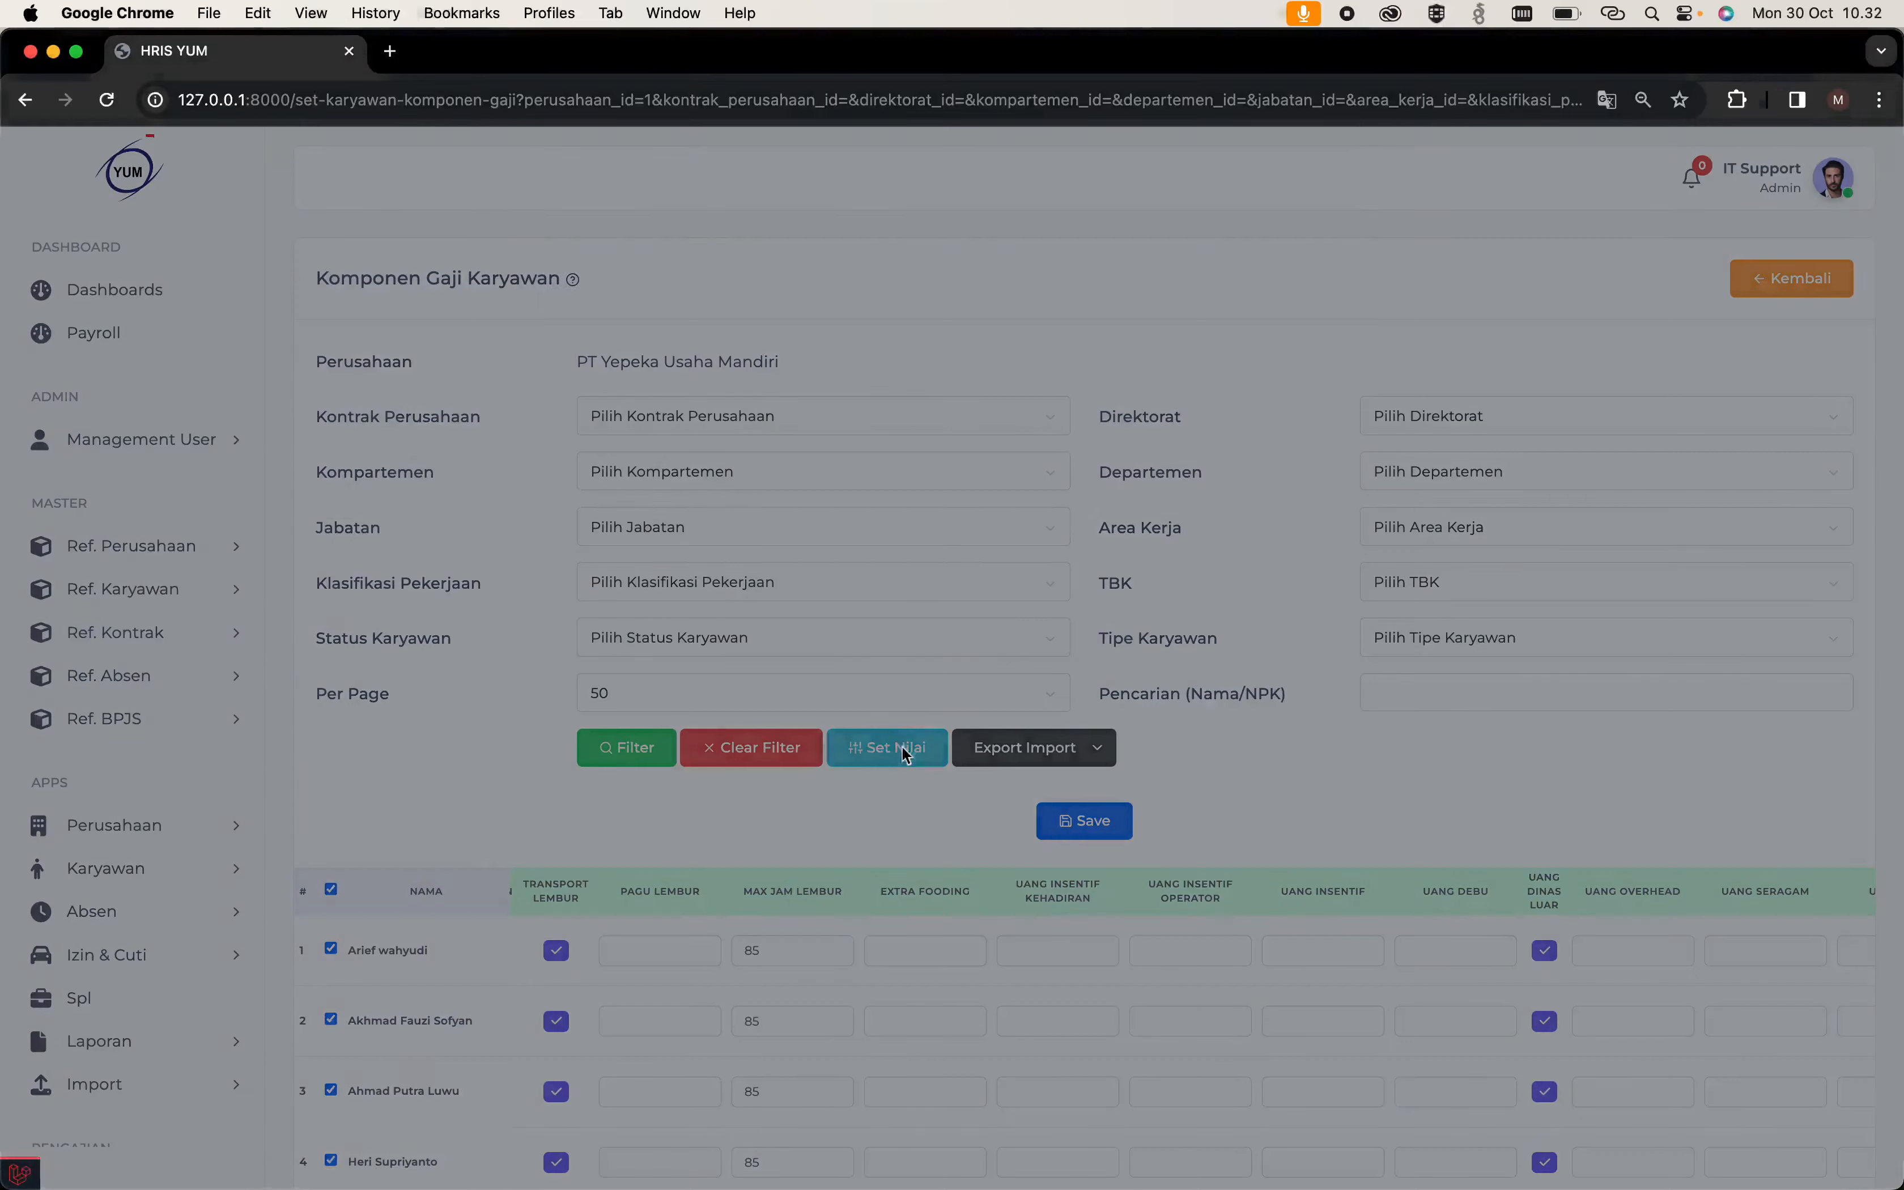
{"action": "left_click", "coordinate": [1071, 240]}
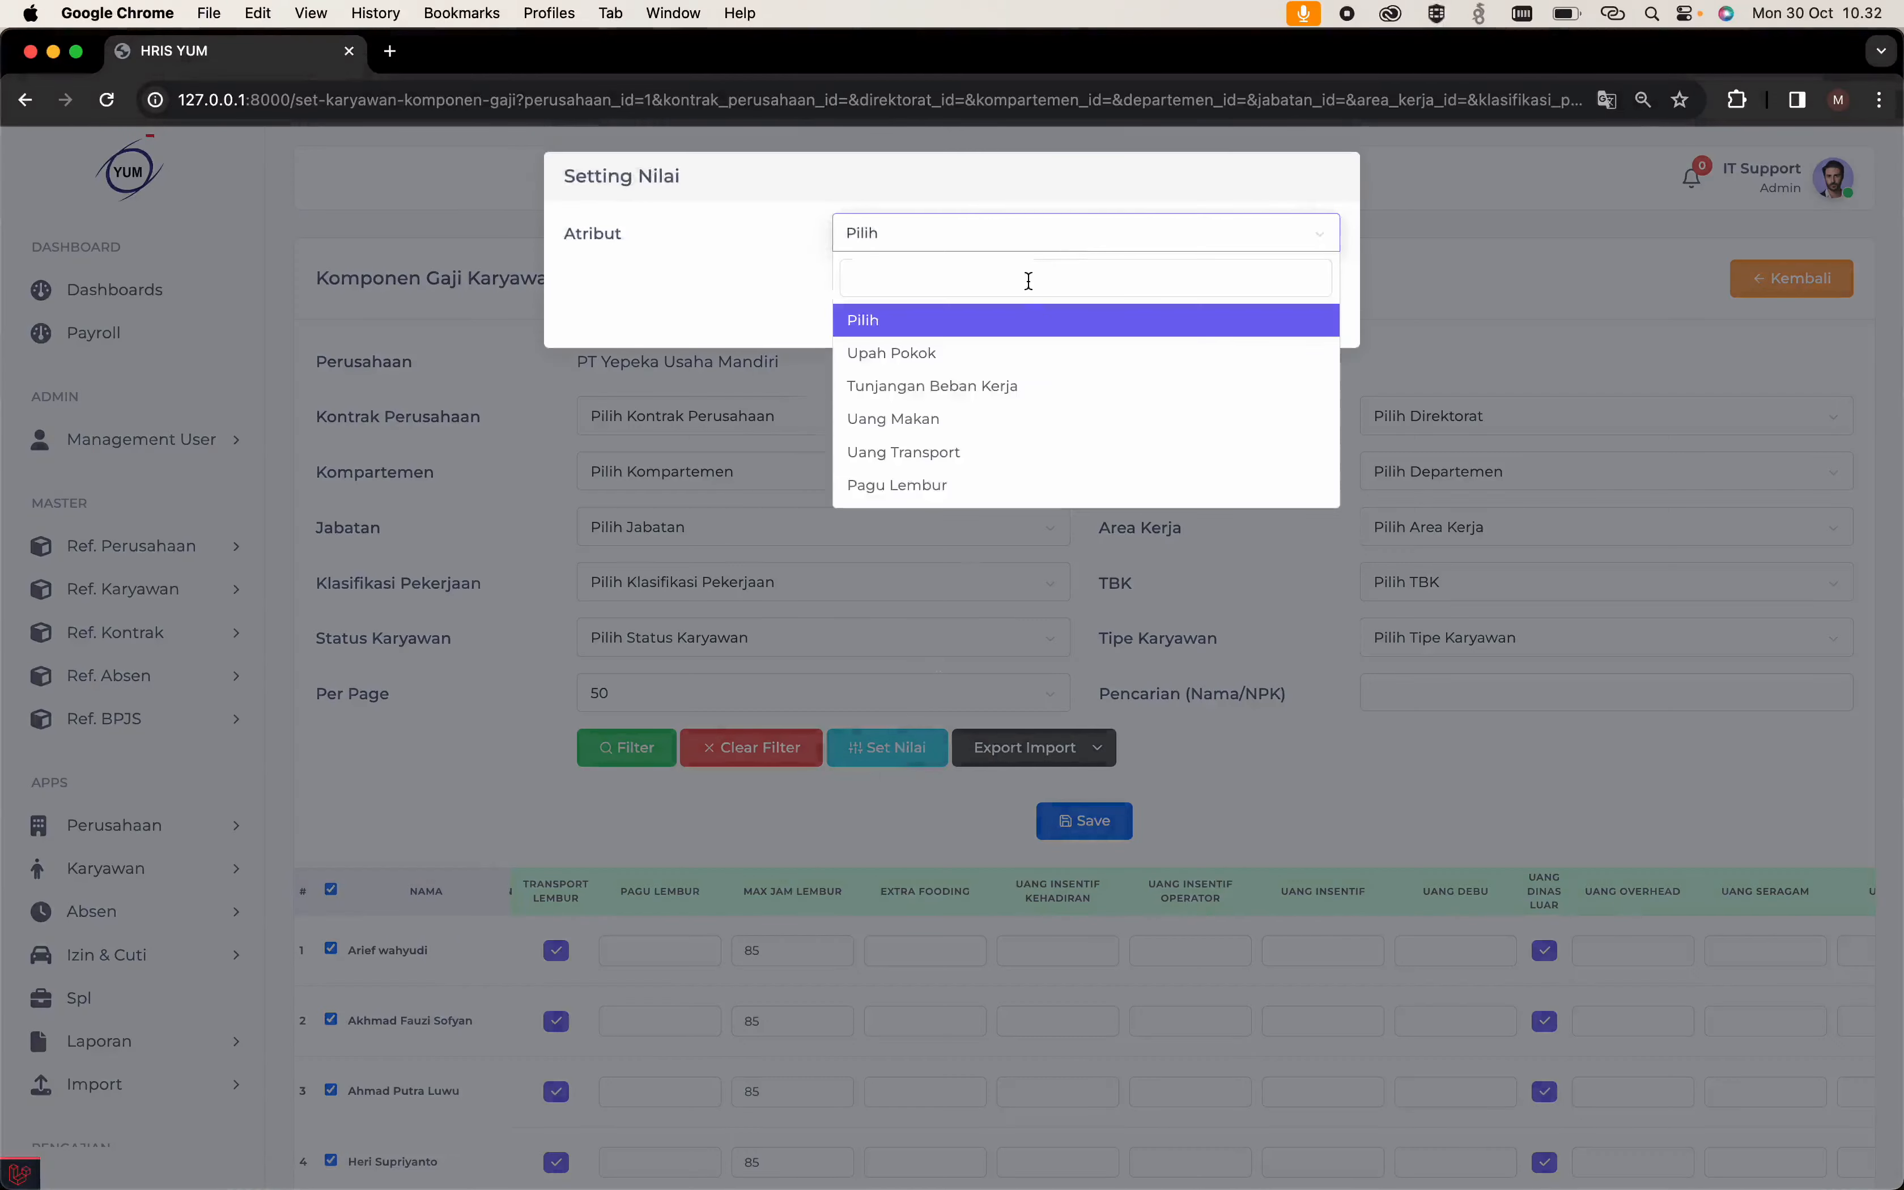
{"action": "scroll", "coordinate": [958, 440], "scroll_direction": "down", "scroll_amount": 15}
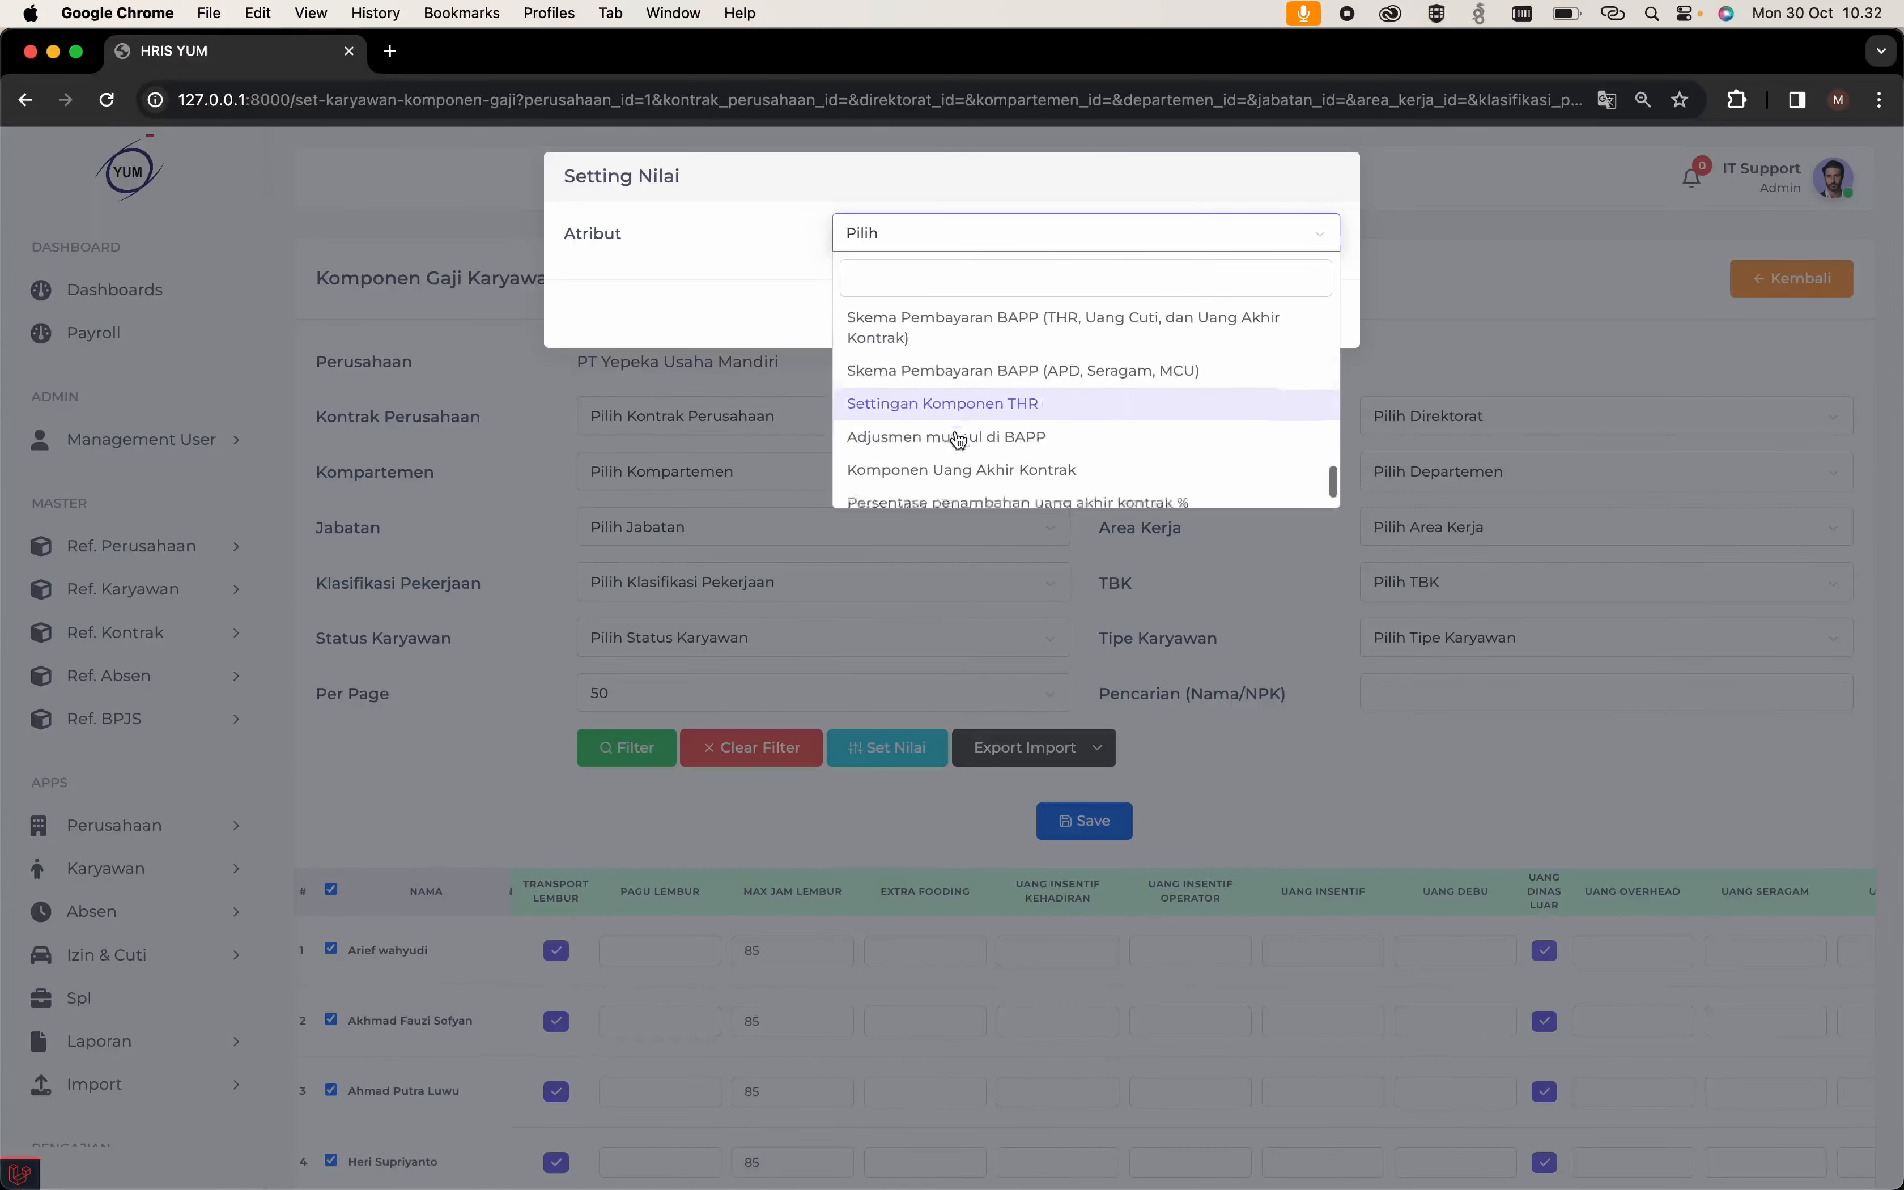
{"action": "scroll", "coordinate": [958, 440], "scroll_direction": "up", "scroll_amount": 15}
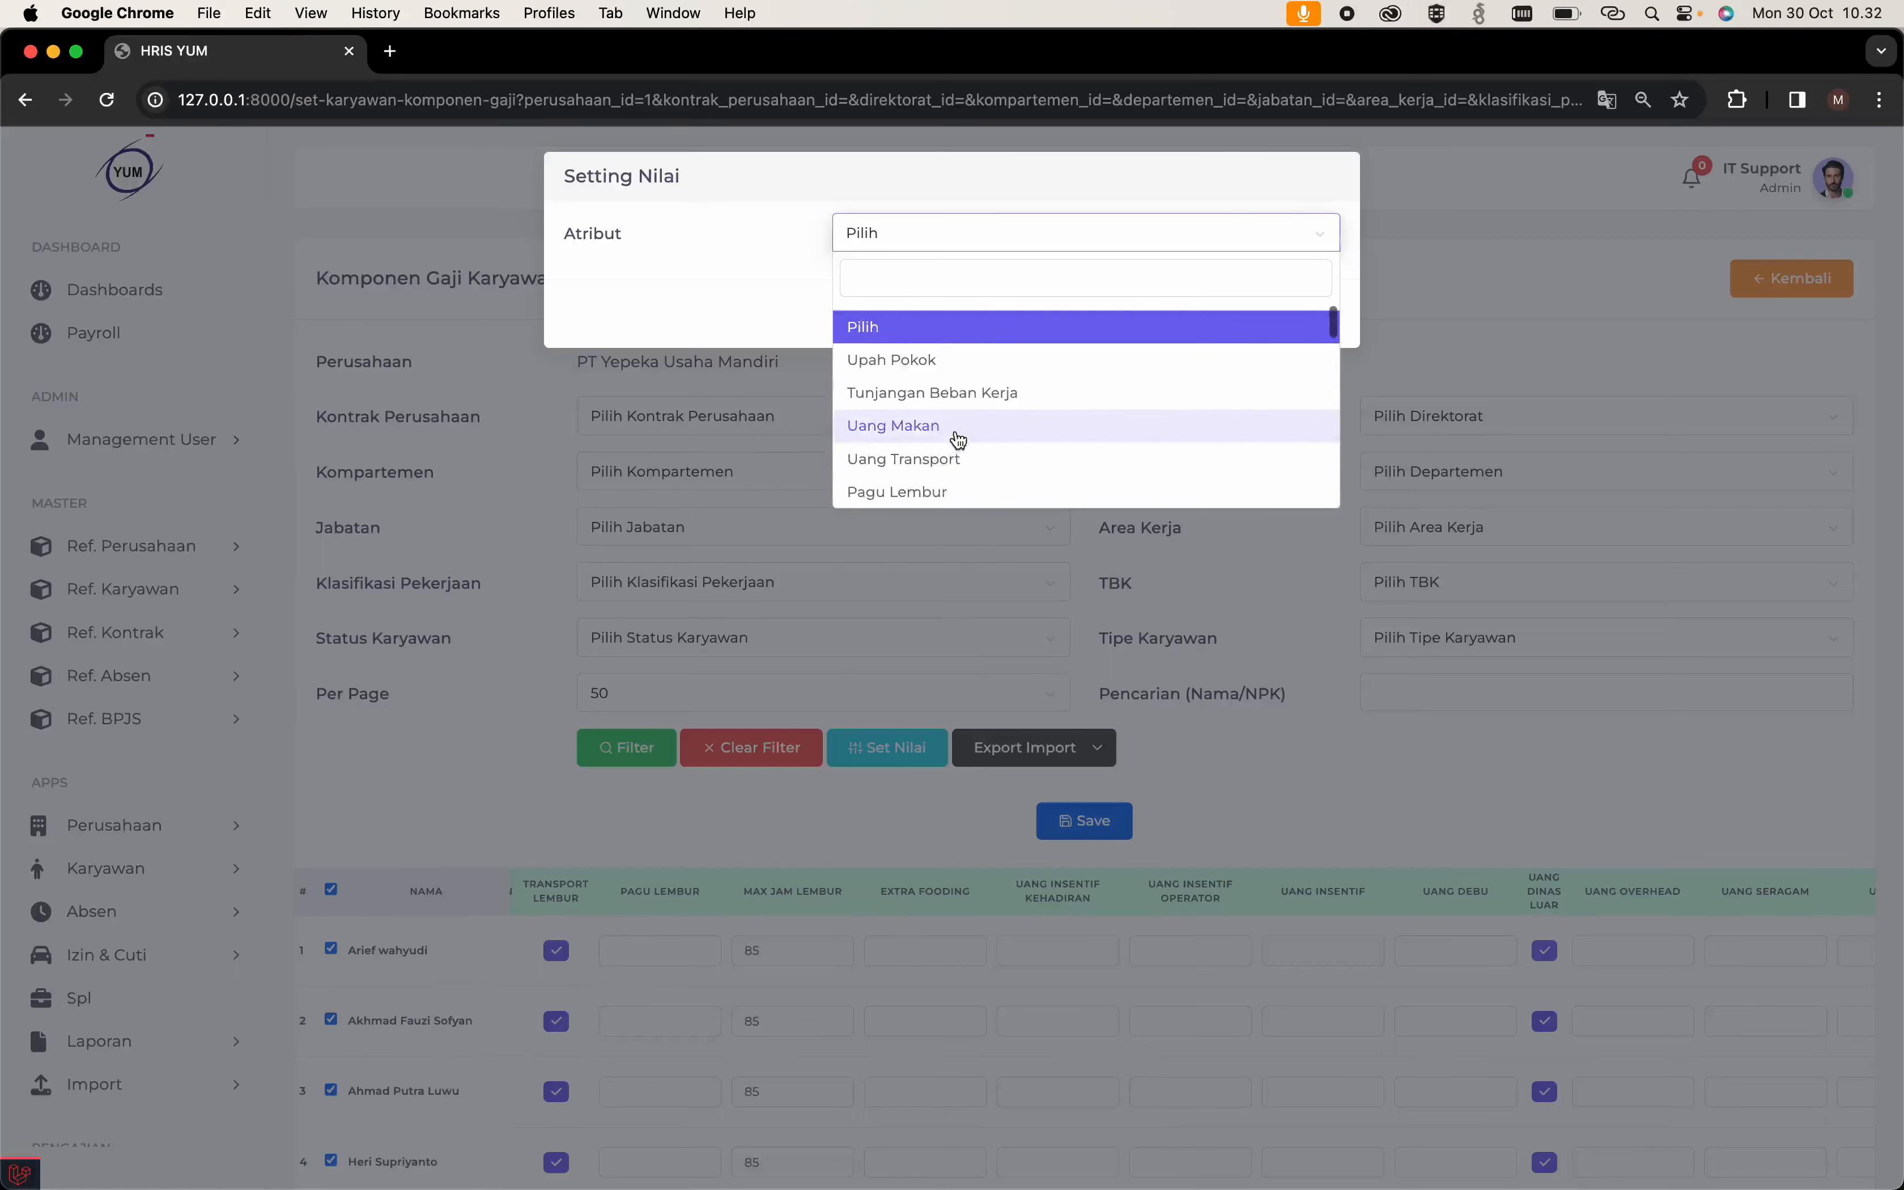
{"action": "scroll", "coordinate": [959, 439], "scroll_direction": "down", "scroll_amount": 5}
{"action": "scroll", "coordinate": [956, 441], "scroll_direction": "up", "scroll_amount": 3}
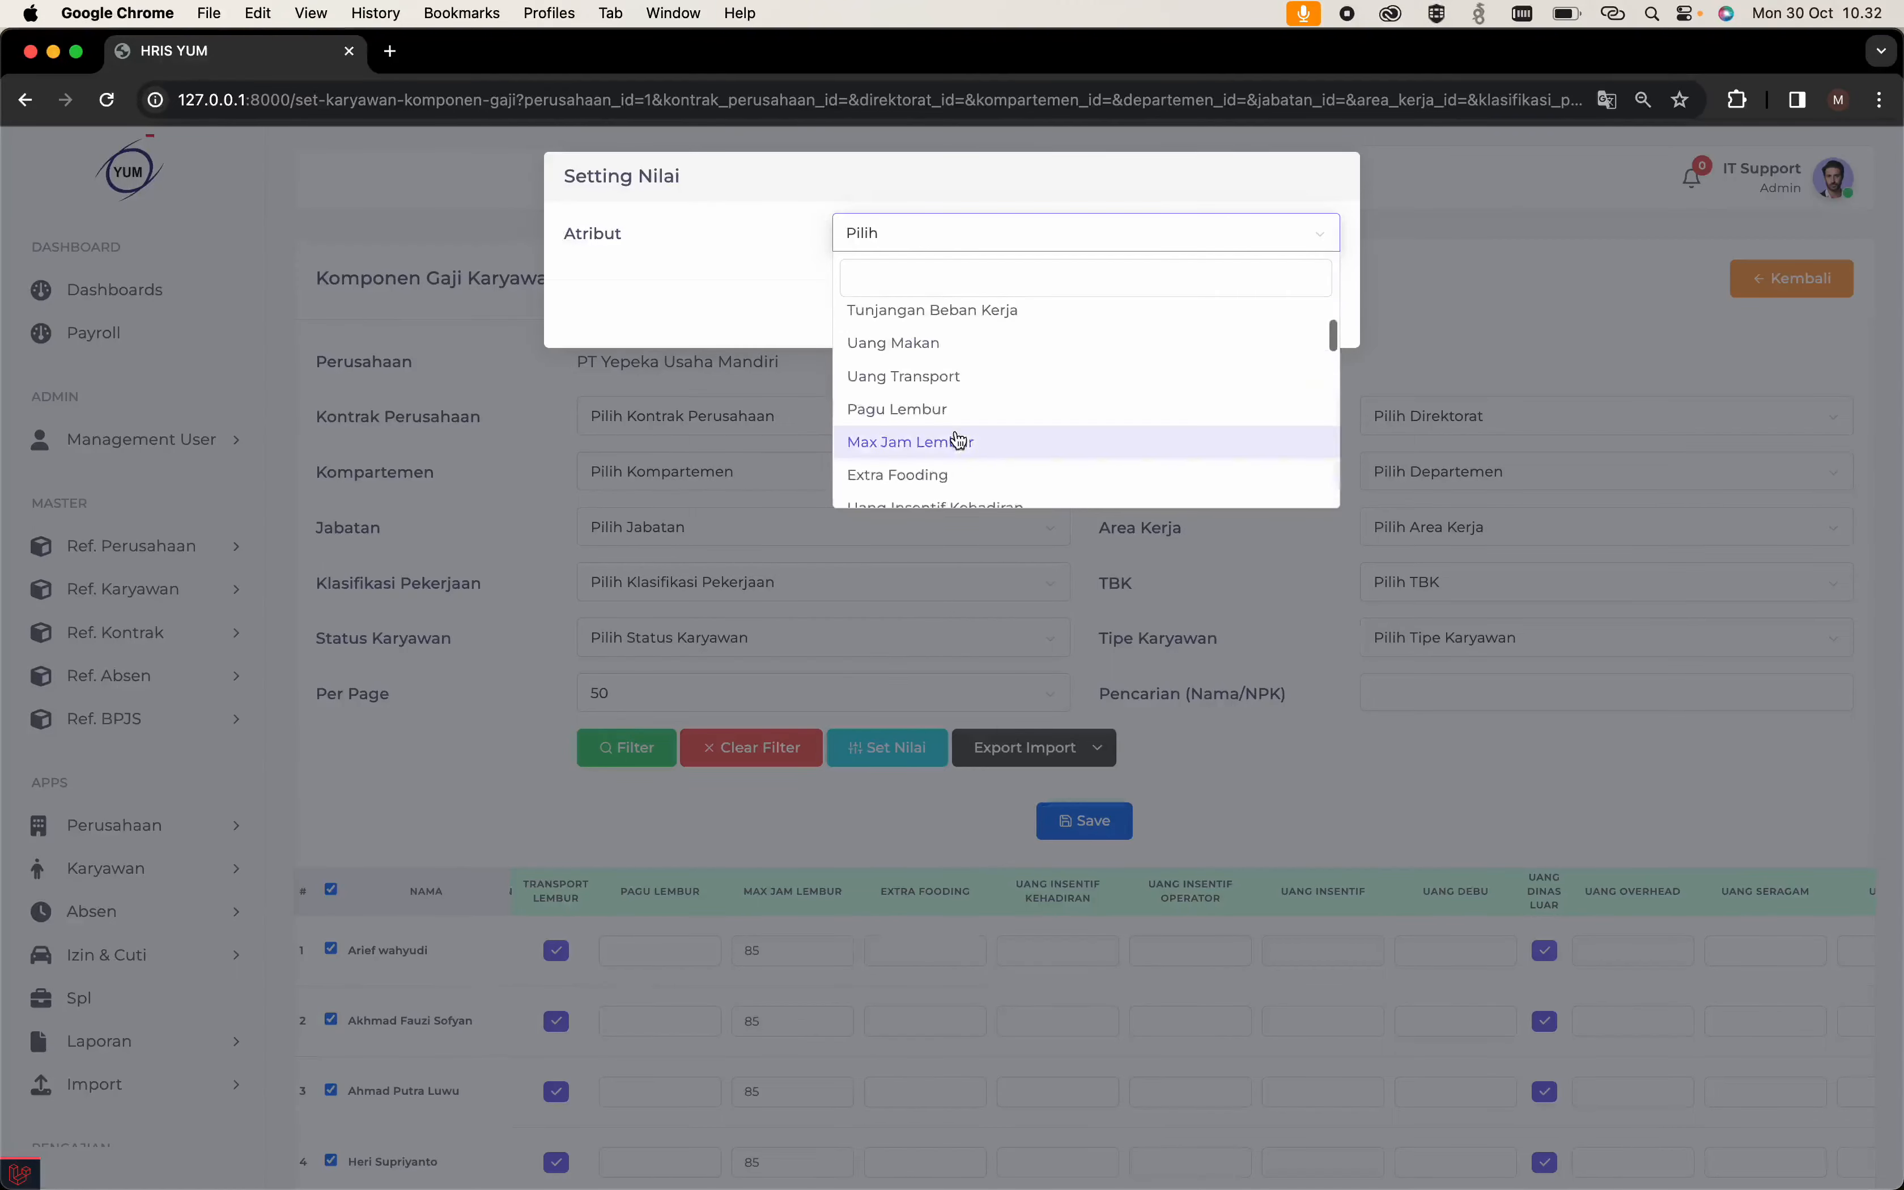
{"action": "left_click", "coordinate": [944, 475]}
{"action": "left_click", "coordinate": [976, 287]}
{"action": "type", "text": "100000"}
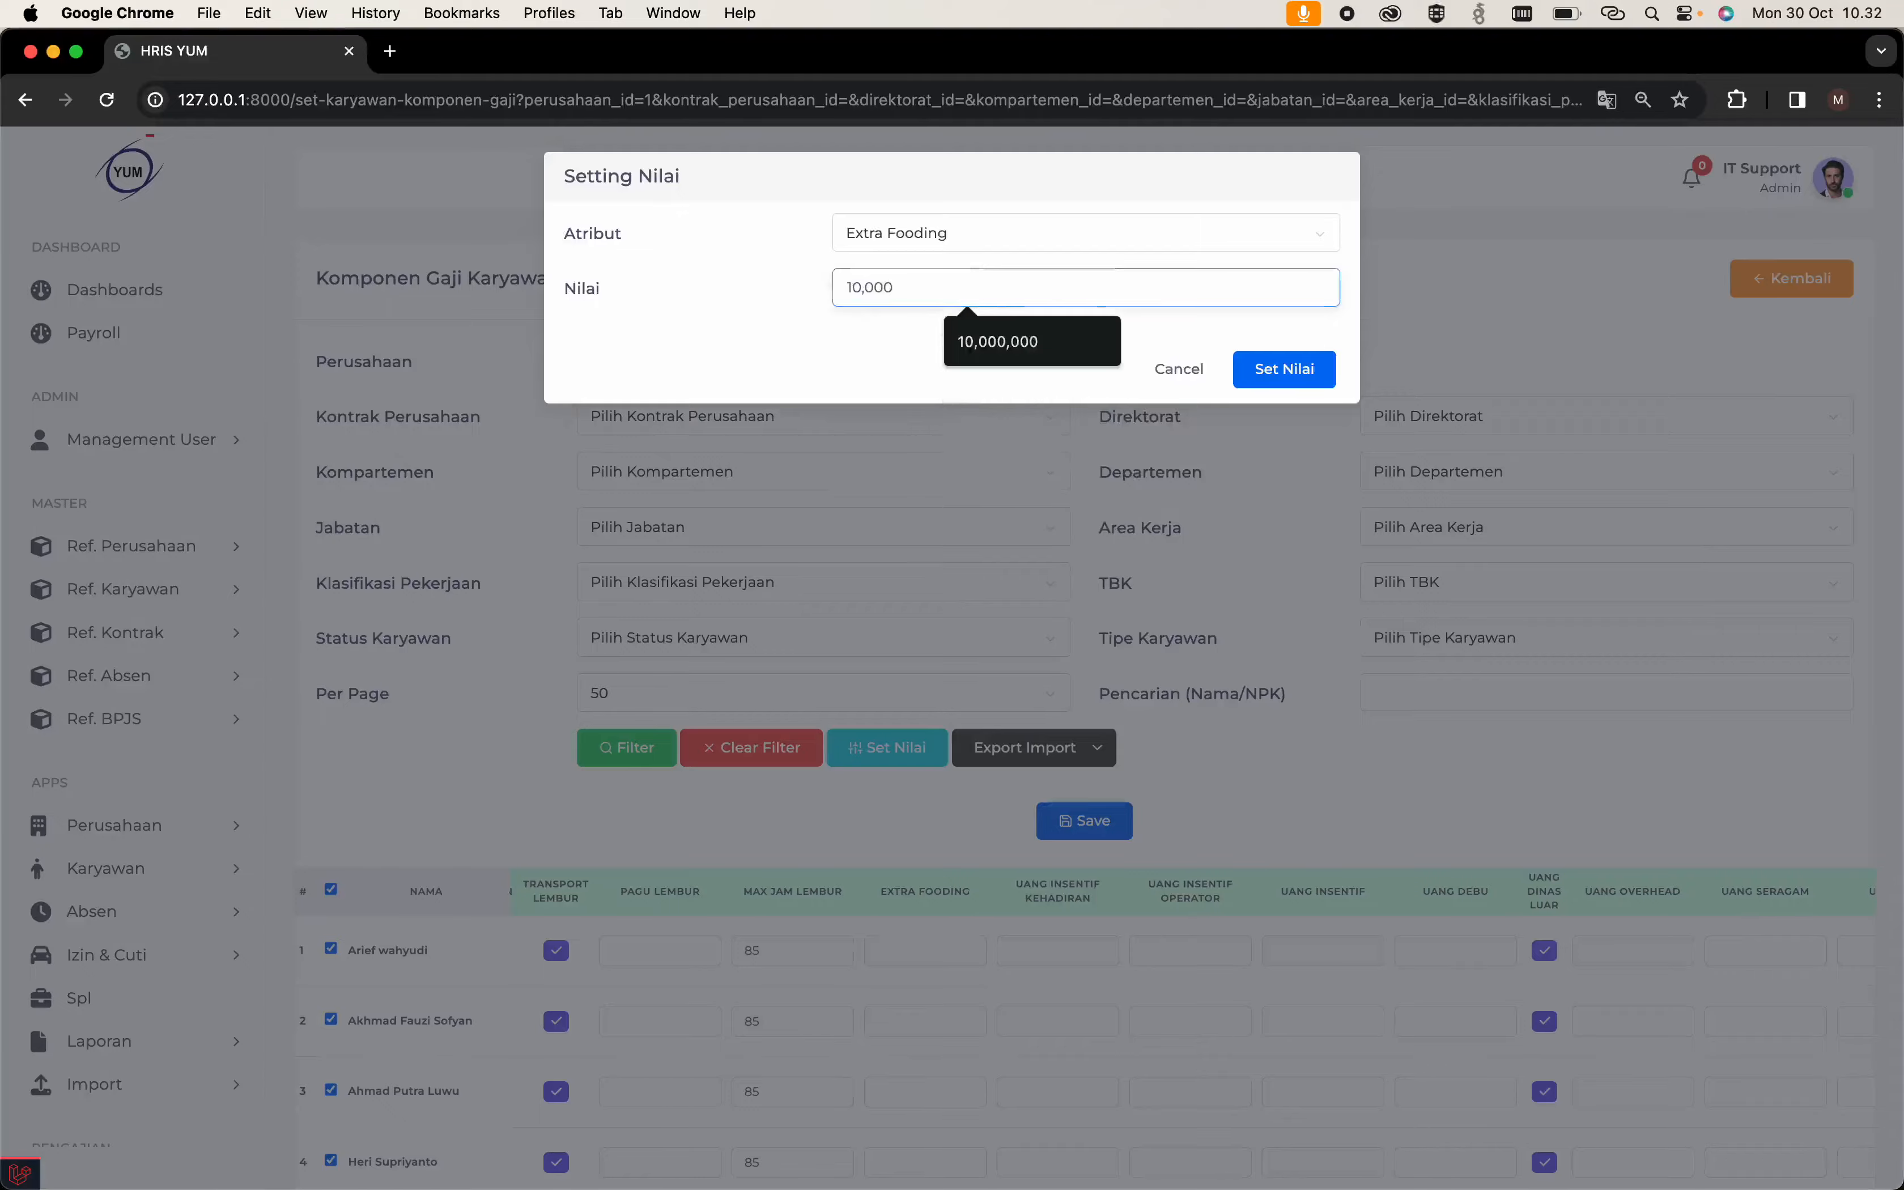
{"action": "left_click", "coordinate": [1285, 368]}
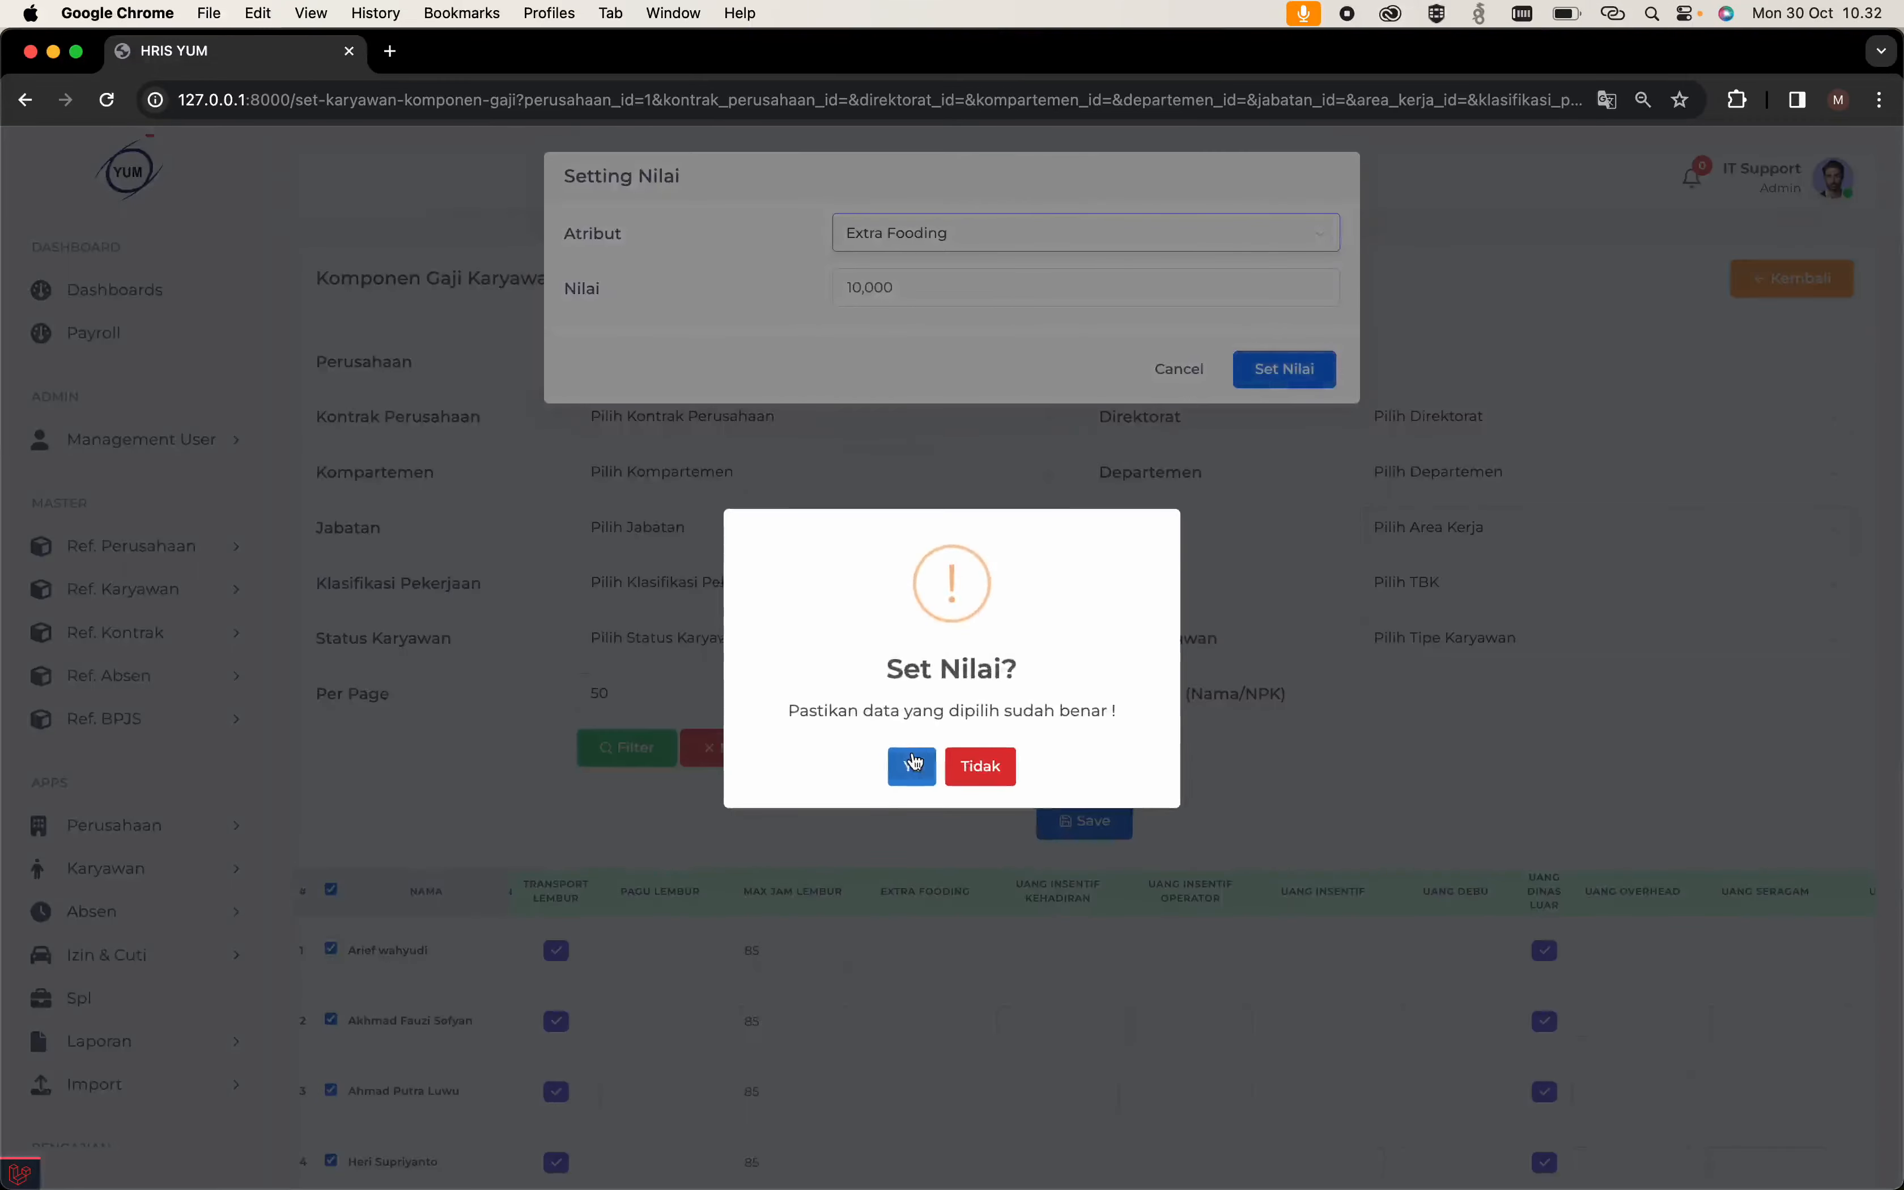
{"action": "left_click", "coordinate": [913, 761]}
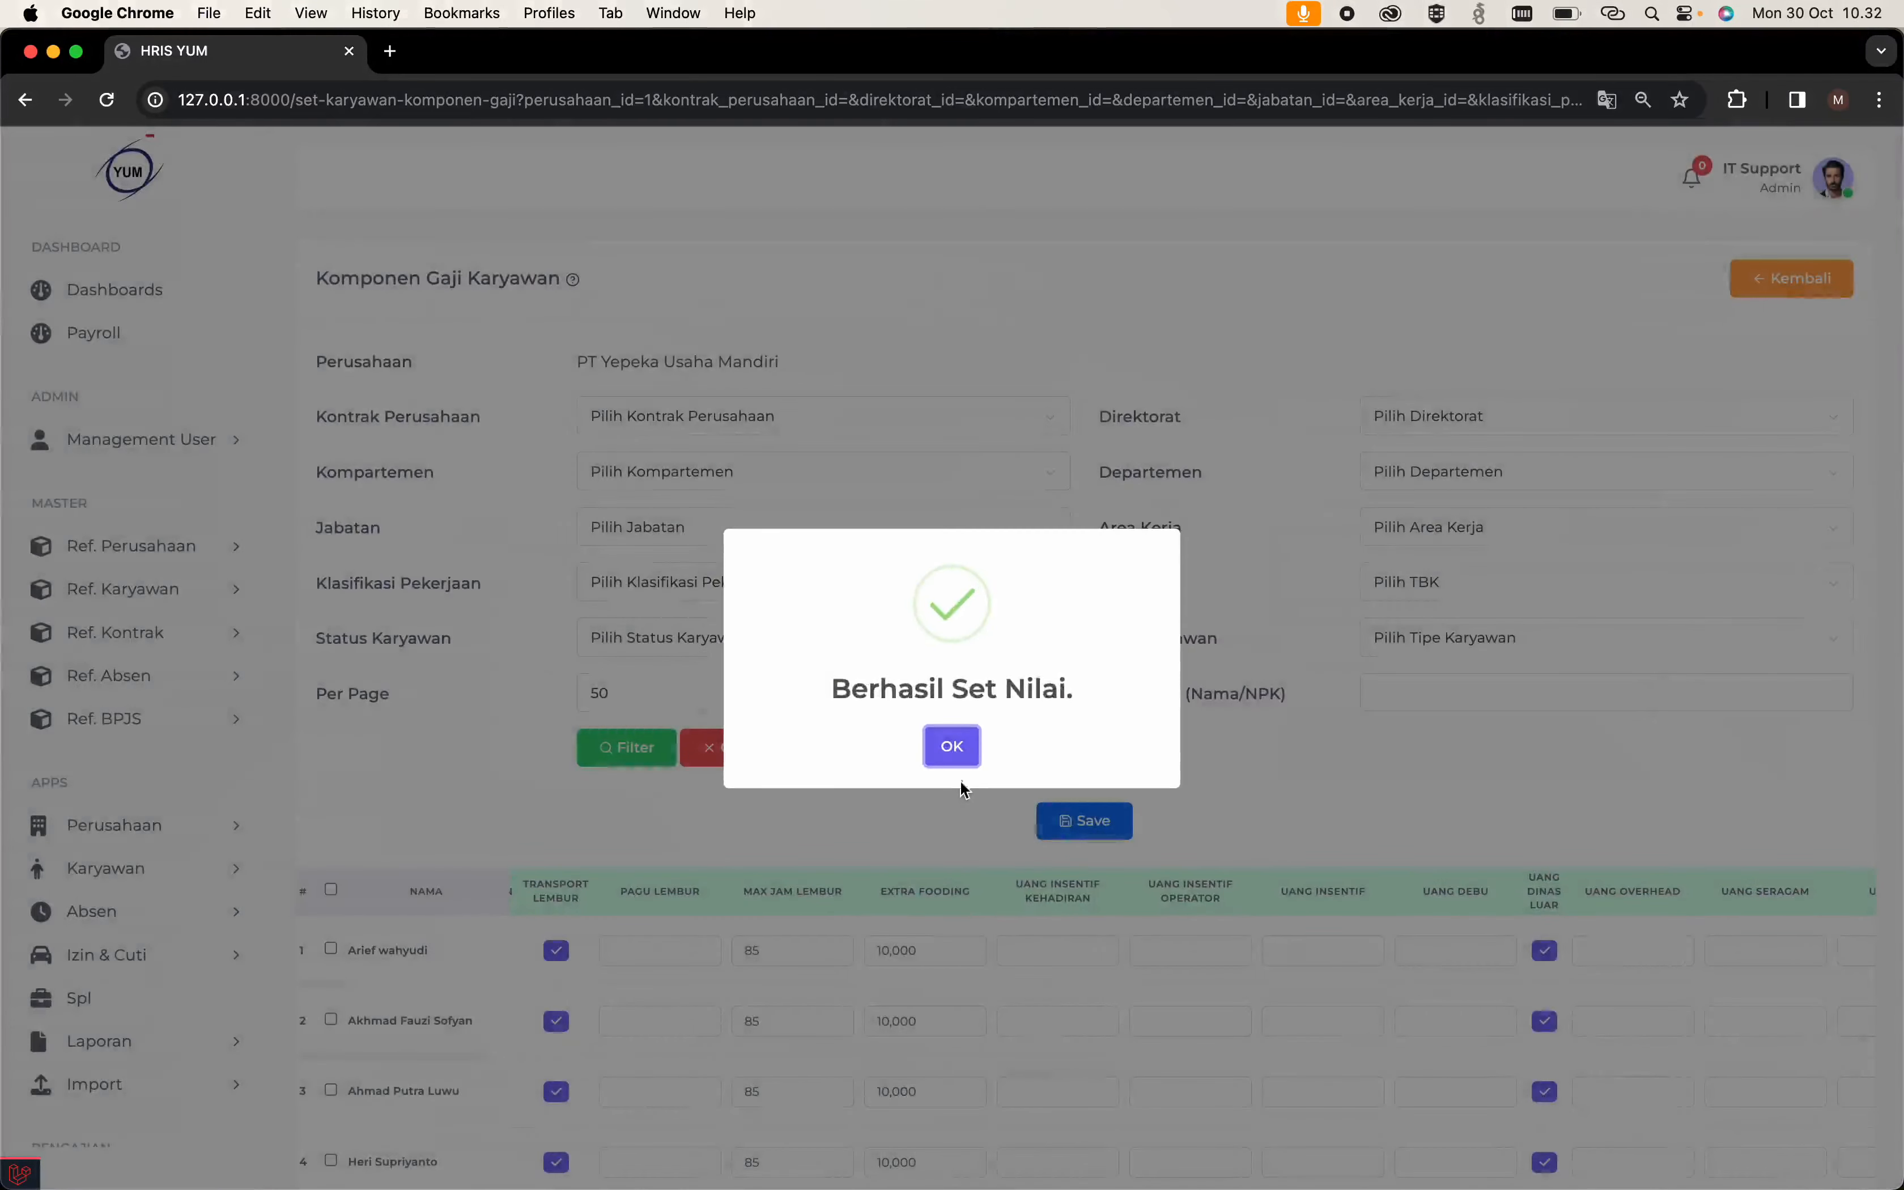
{"action": "left_click", "coordinate": [954, 751]}
Select all listed employees and set their Uang Insentif Kehadiran attribute to a Nilai of 500,000 in bulk.
{"action": "scroll", "coordinate": [1198, 976], "scroll_direction": "right", "scroll_amount": 1}
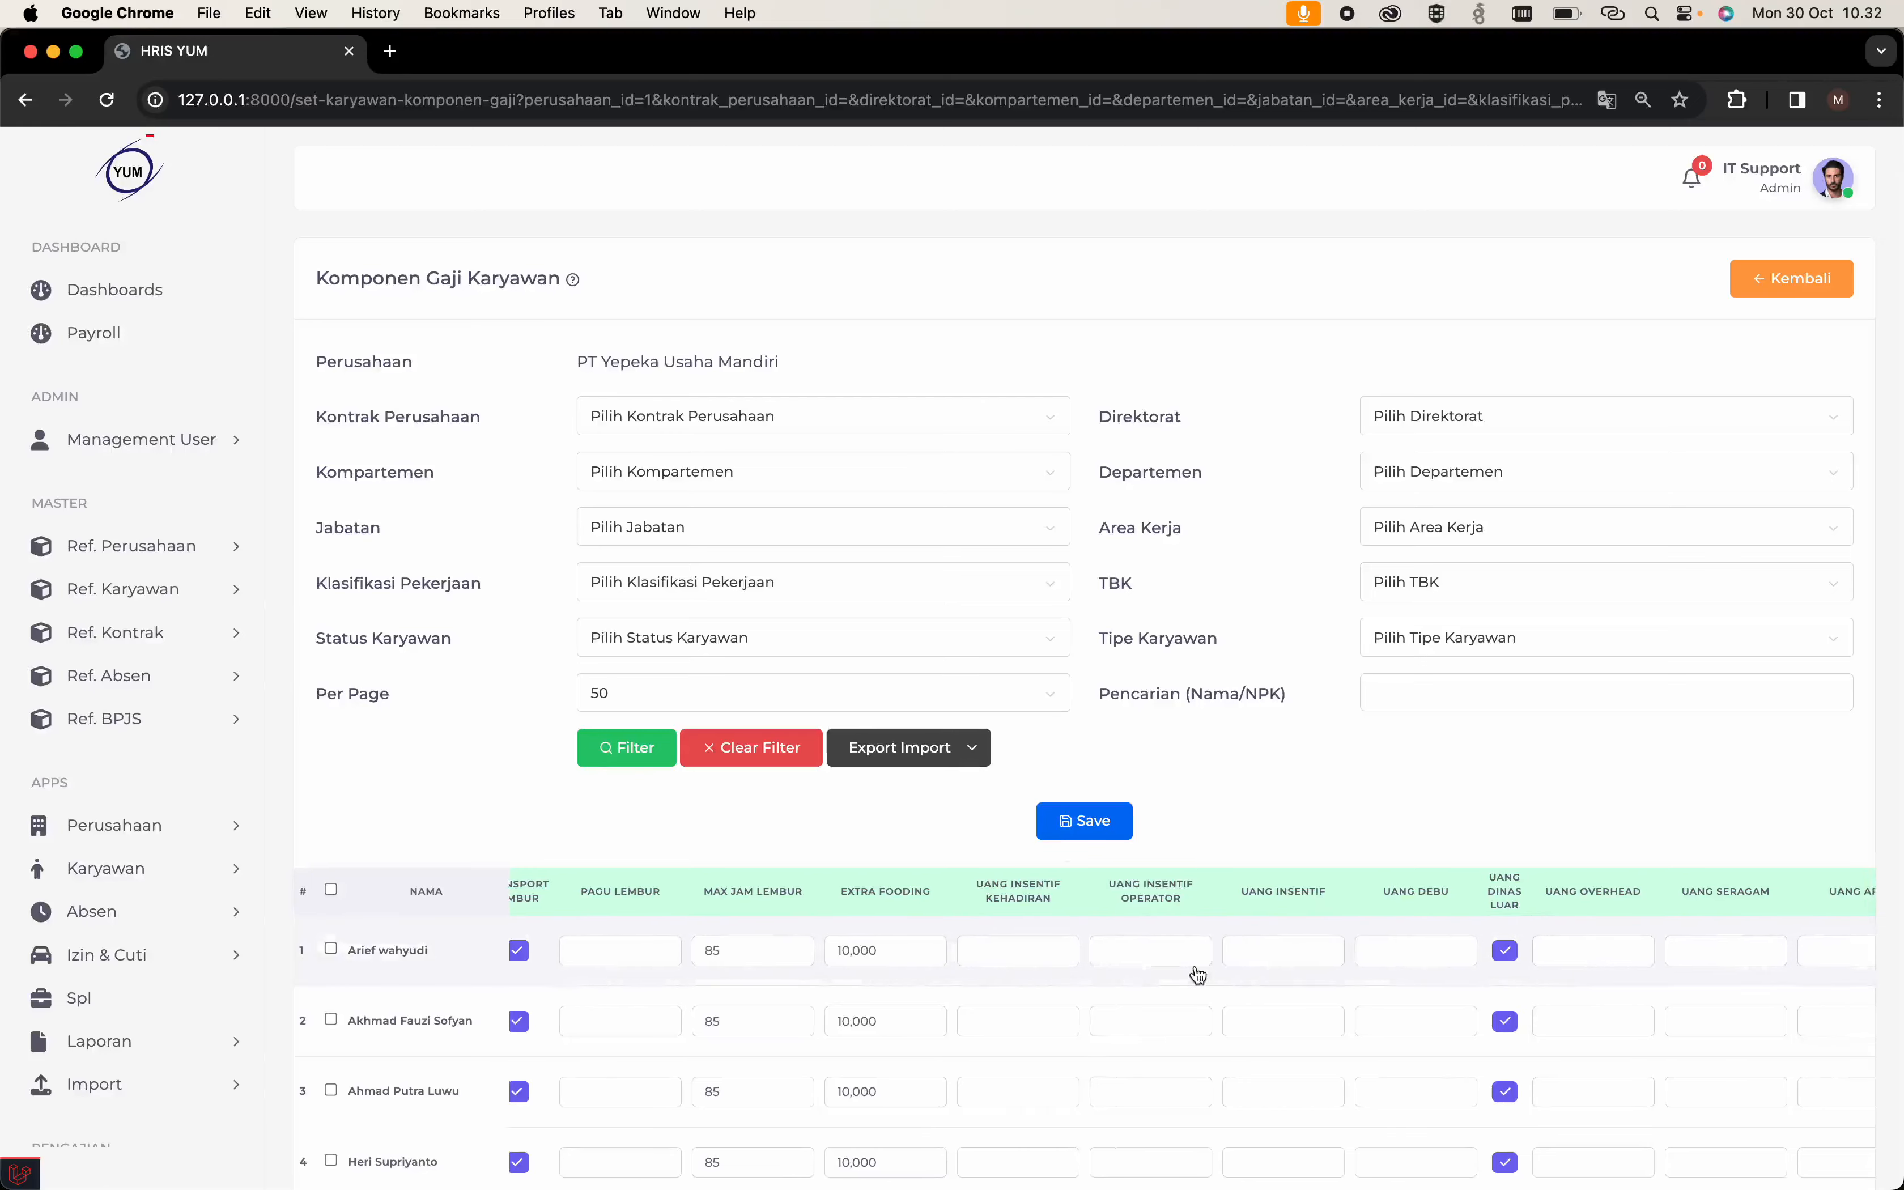
{"action": "scroll", "coordinate": [989, 991], "scroll_direction": "left", "scroll_amount": 5}
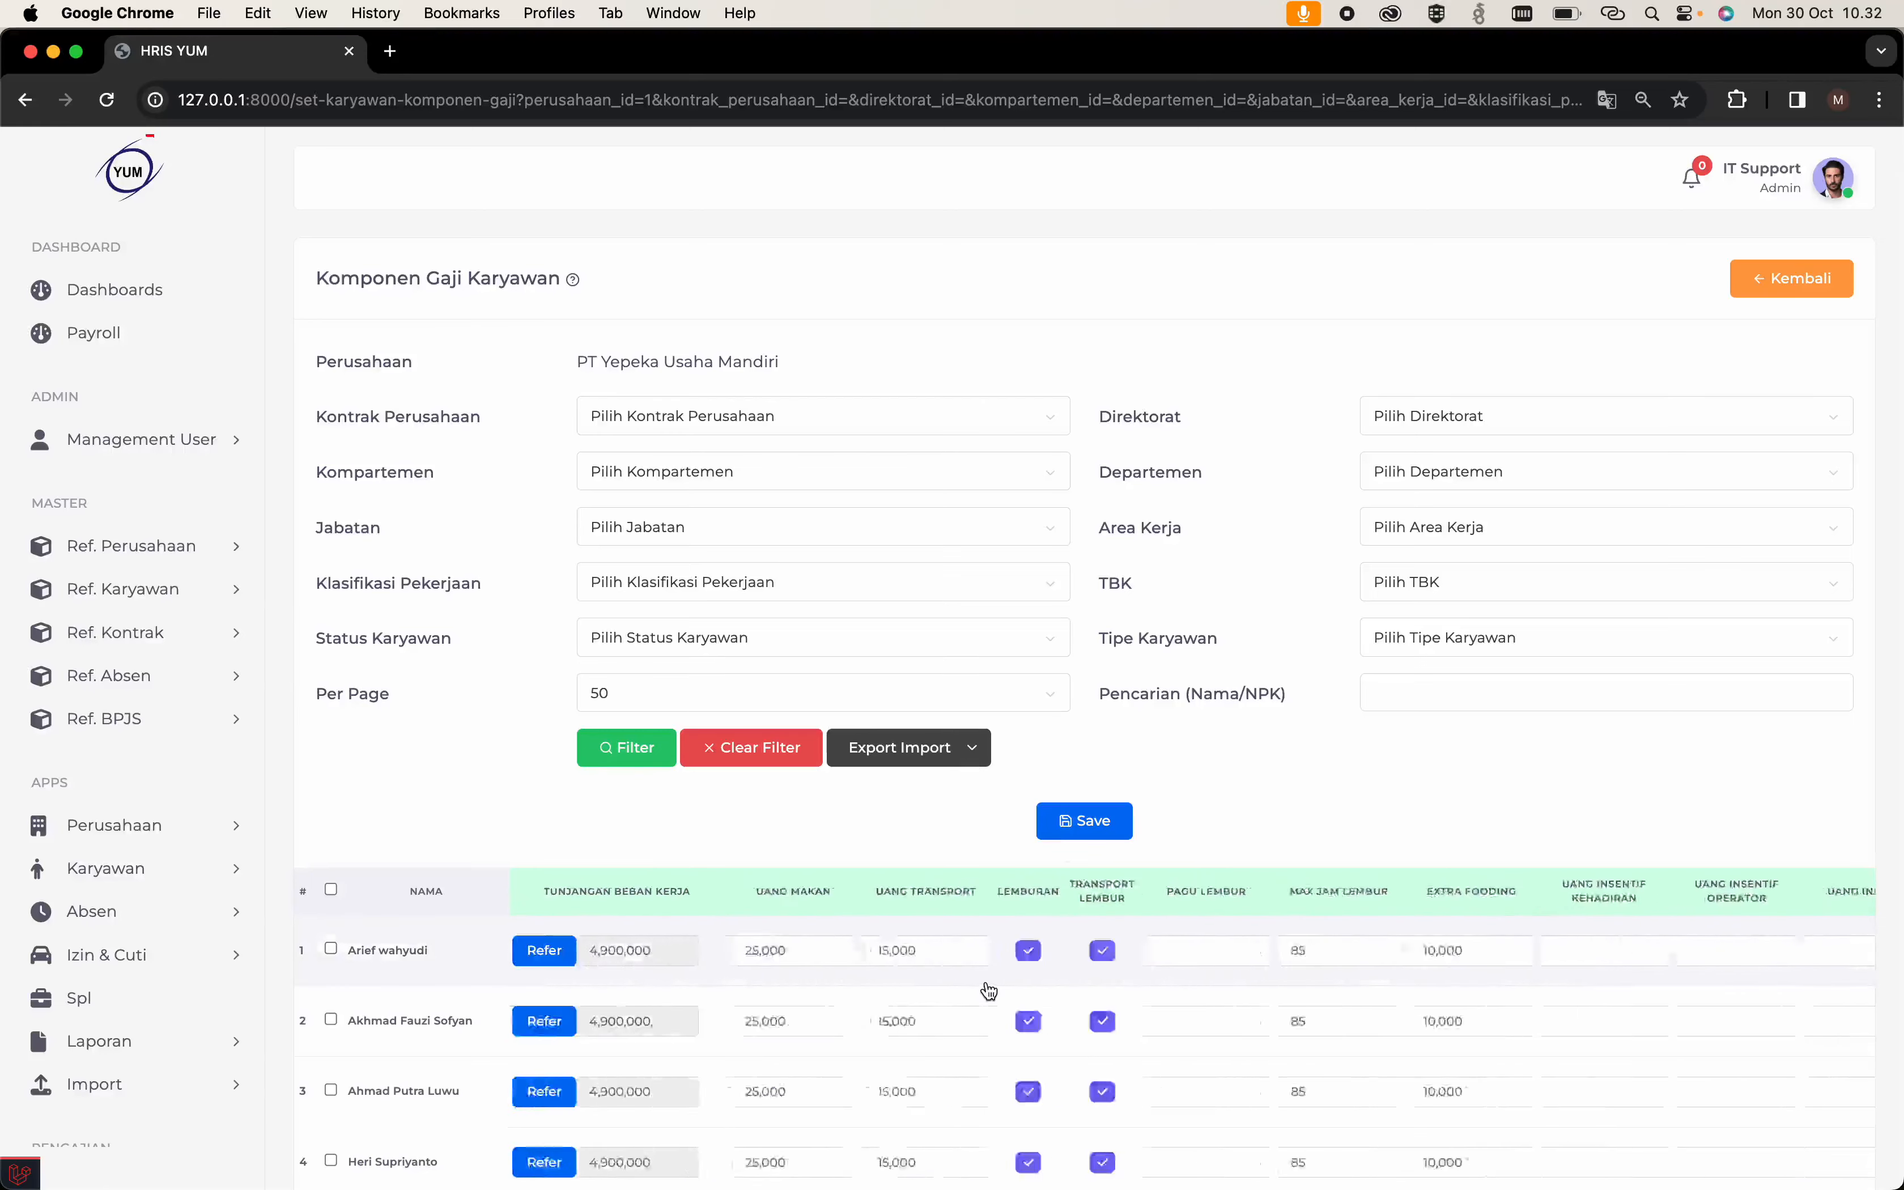
{"action": "scroll", "coordinate": [989, 991], "scroll_direction": "right", "scroll_amount": 4}
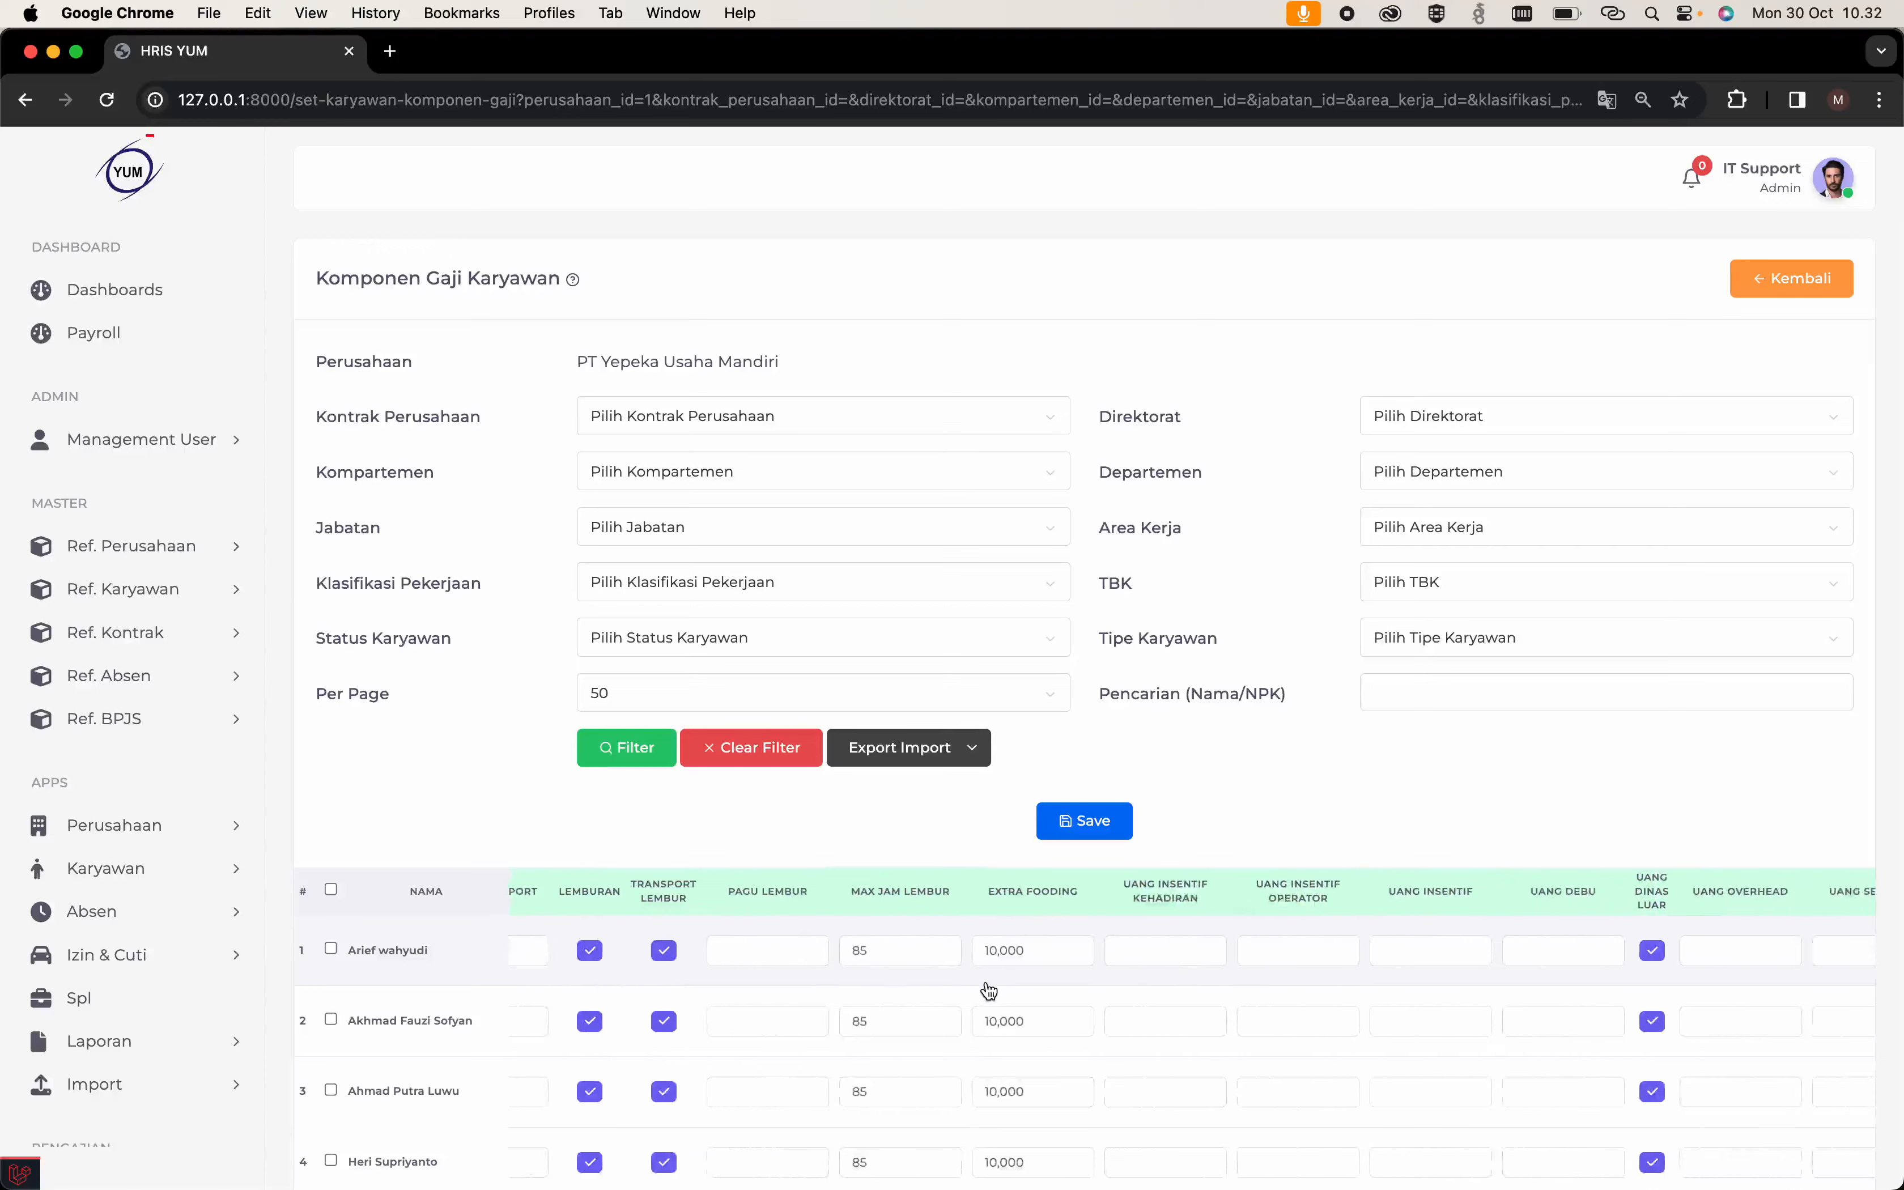
{"action": "left_click", "coordinate": [330, 889]}
{"action": "left_click", "coordinate": [879, 747]}
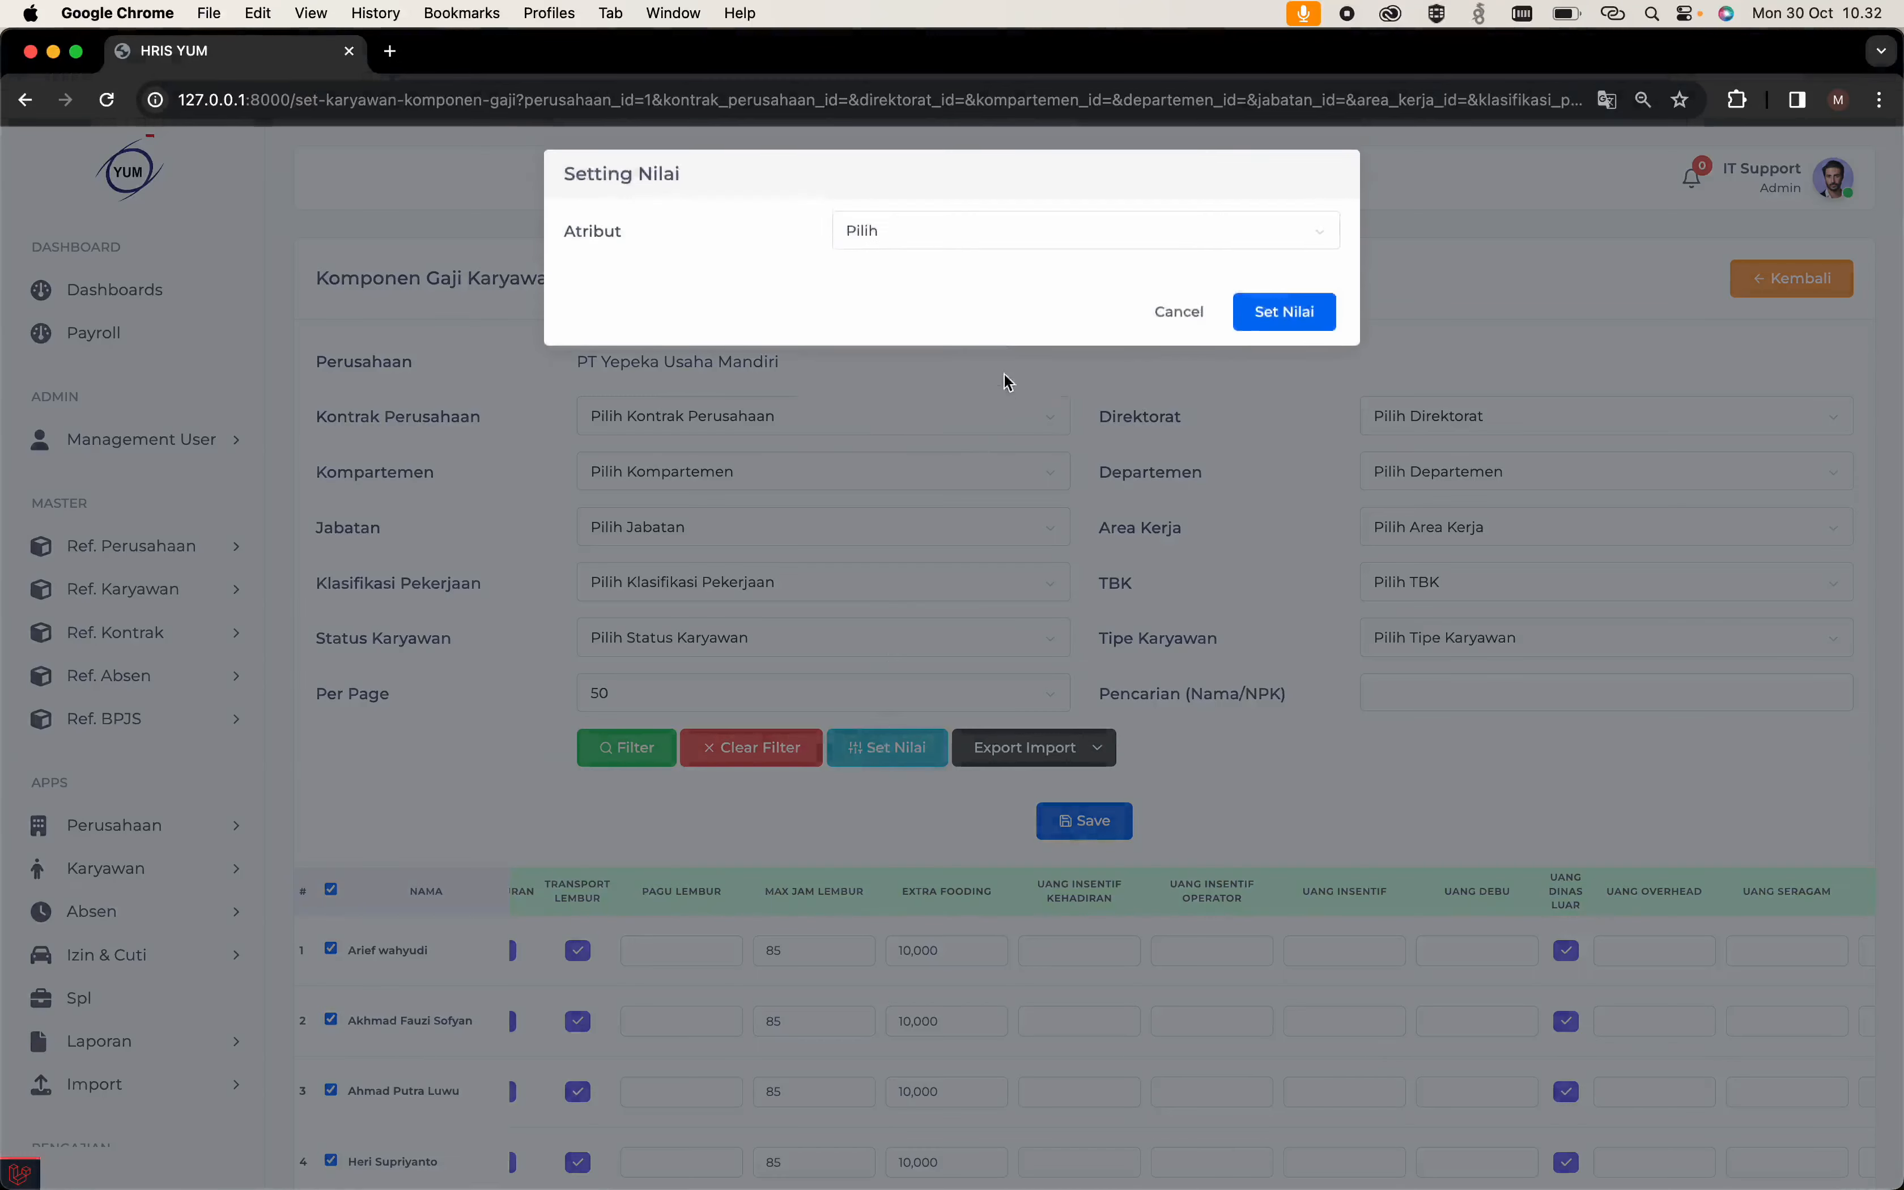
{"action": "left_click", "coordinate": [1038, 241]}
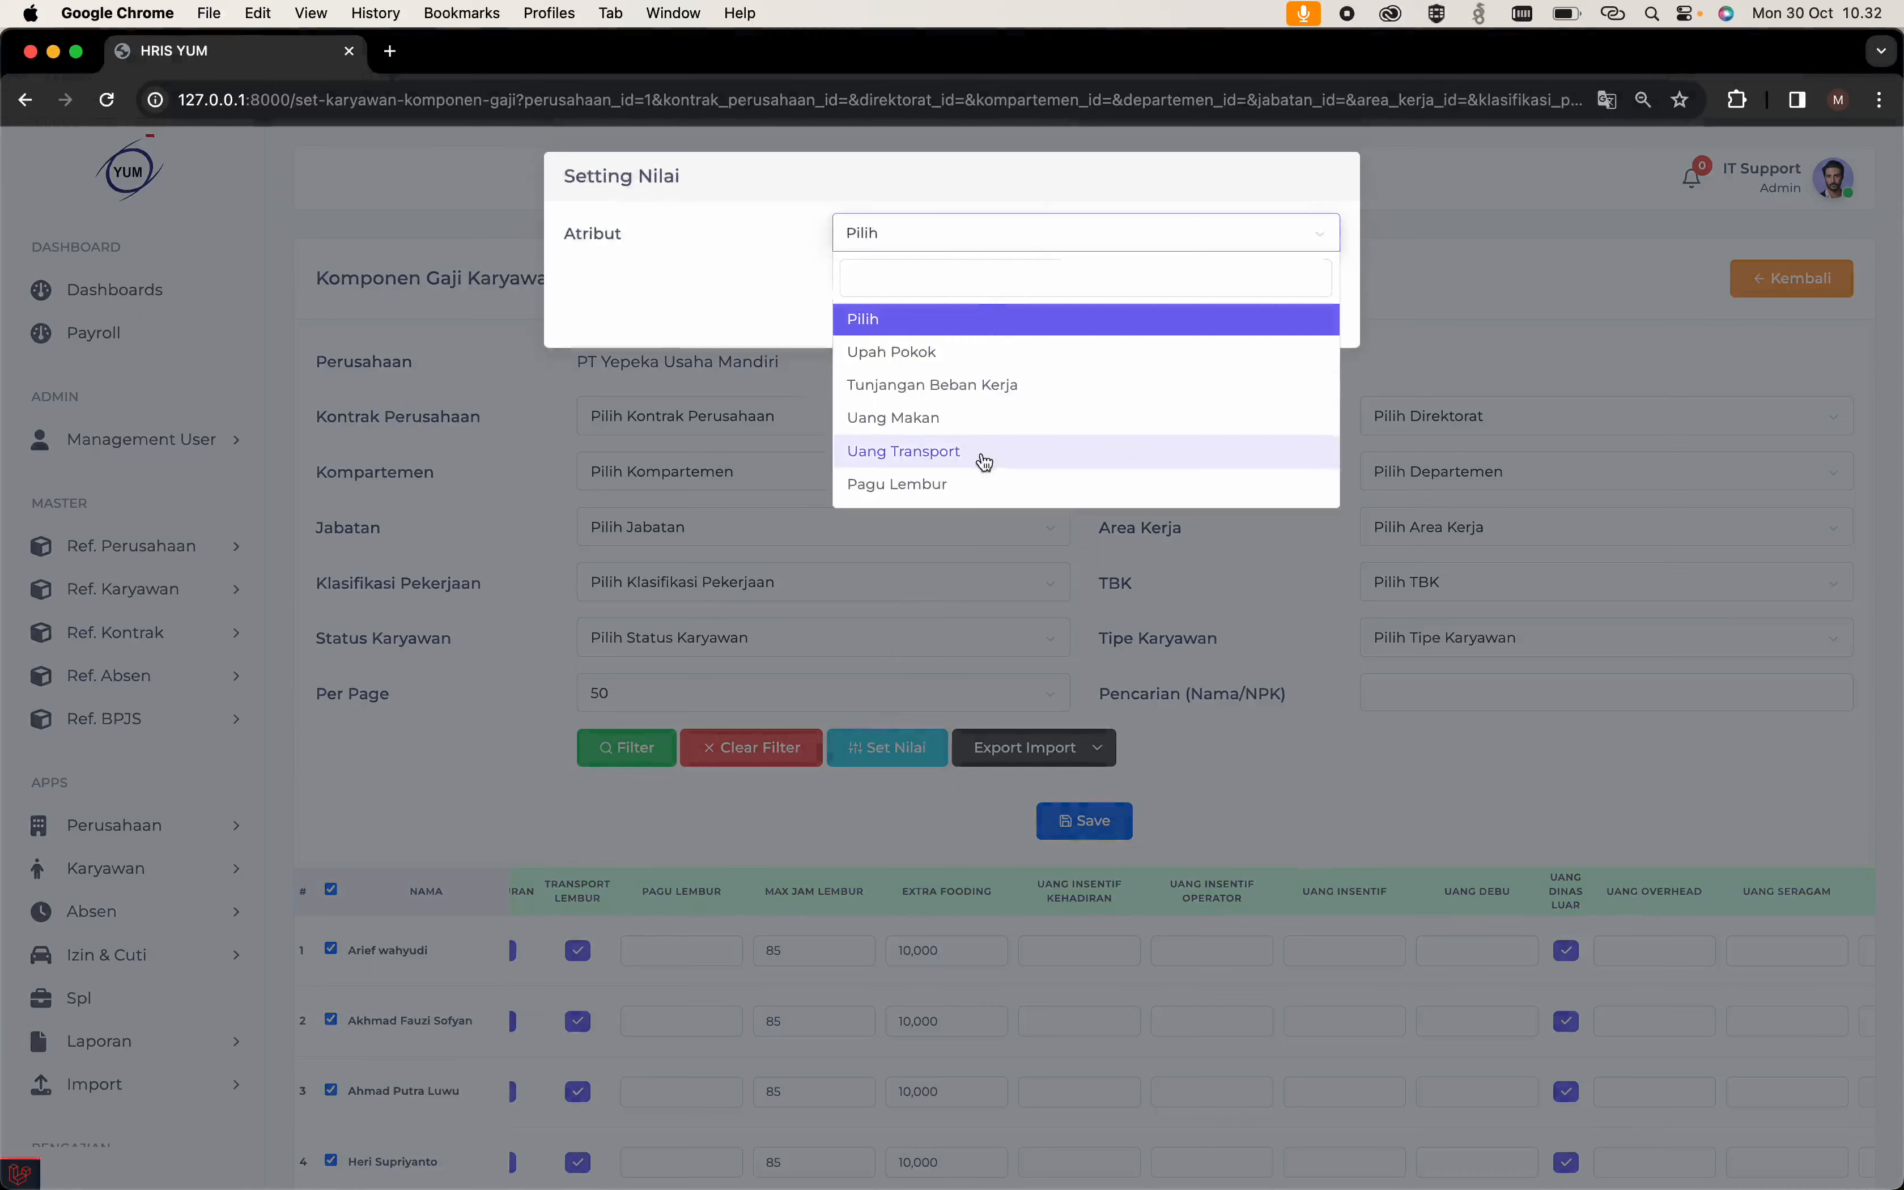
{"action": "scroll", "coordinate": [977, 459], "scroll_direction": "down", "scroll_amount": 5}
{"action": "scroll", "coordinate": [982, 459], "scroll_direction": "up", "scroll_amount": 2}
{"action": "left_click", "coordinate": [1025, 347]}
{"action": "left_click", "coordinate": [1019, 288]}
{"action": "type", "text": "5000"}
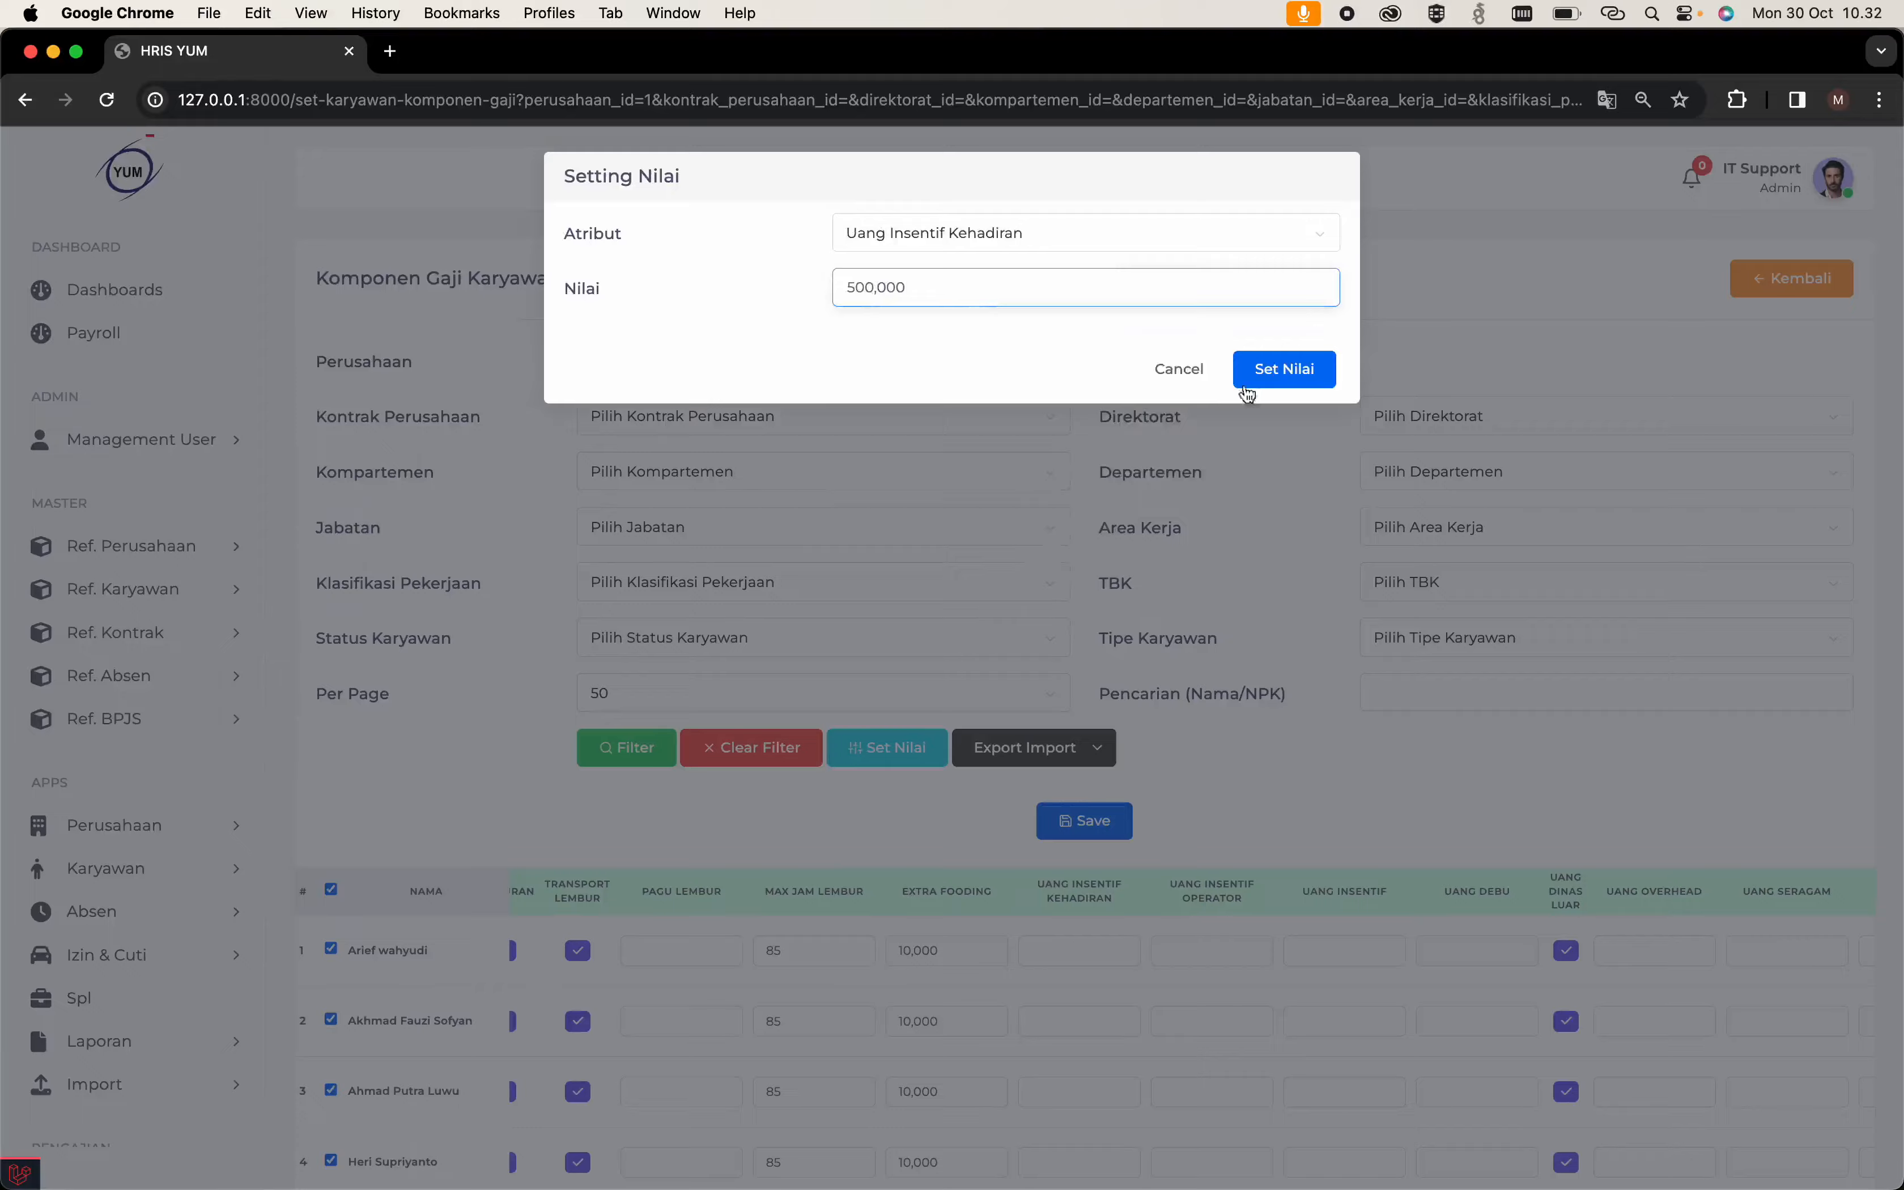
{"action": "left_click", "coordinate": [1247, 391]}
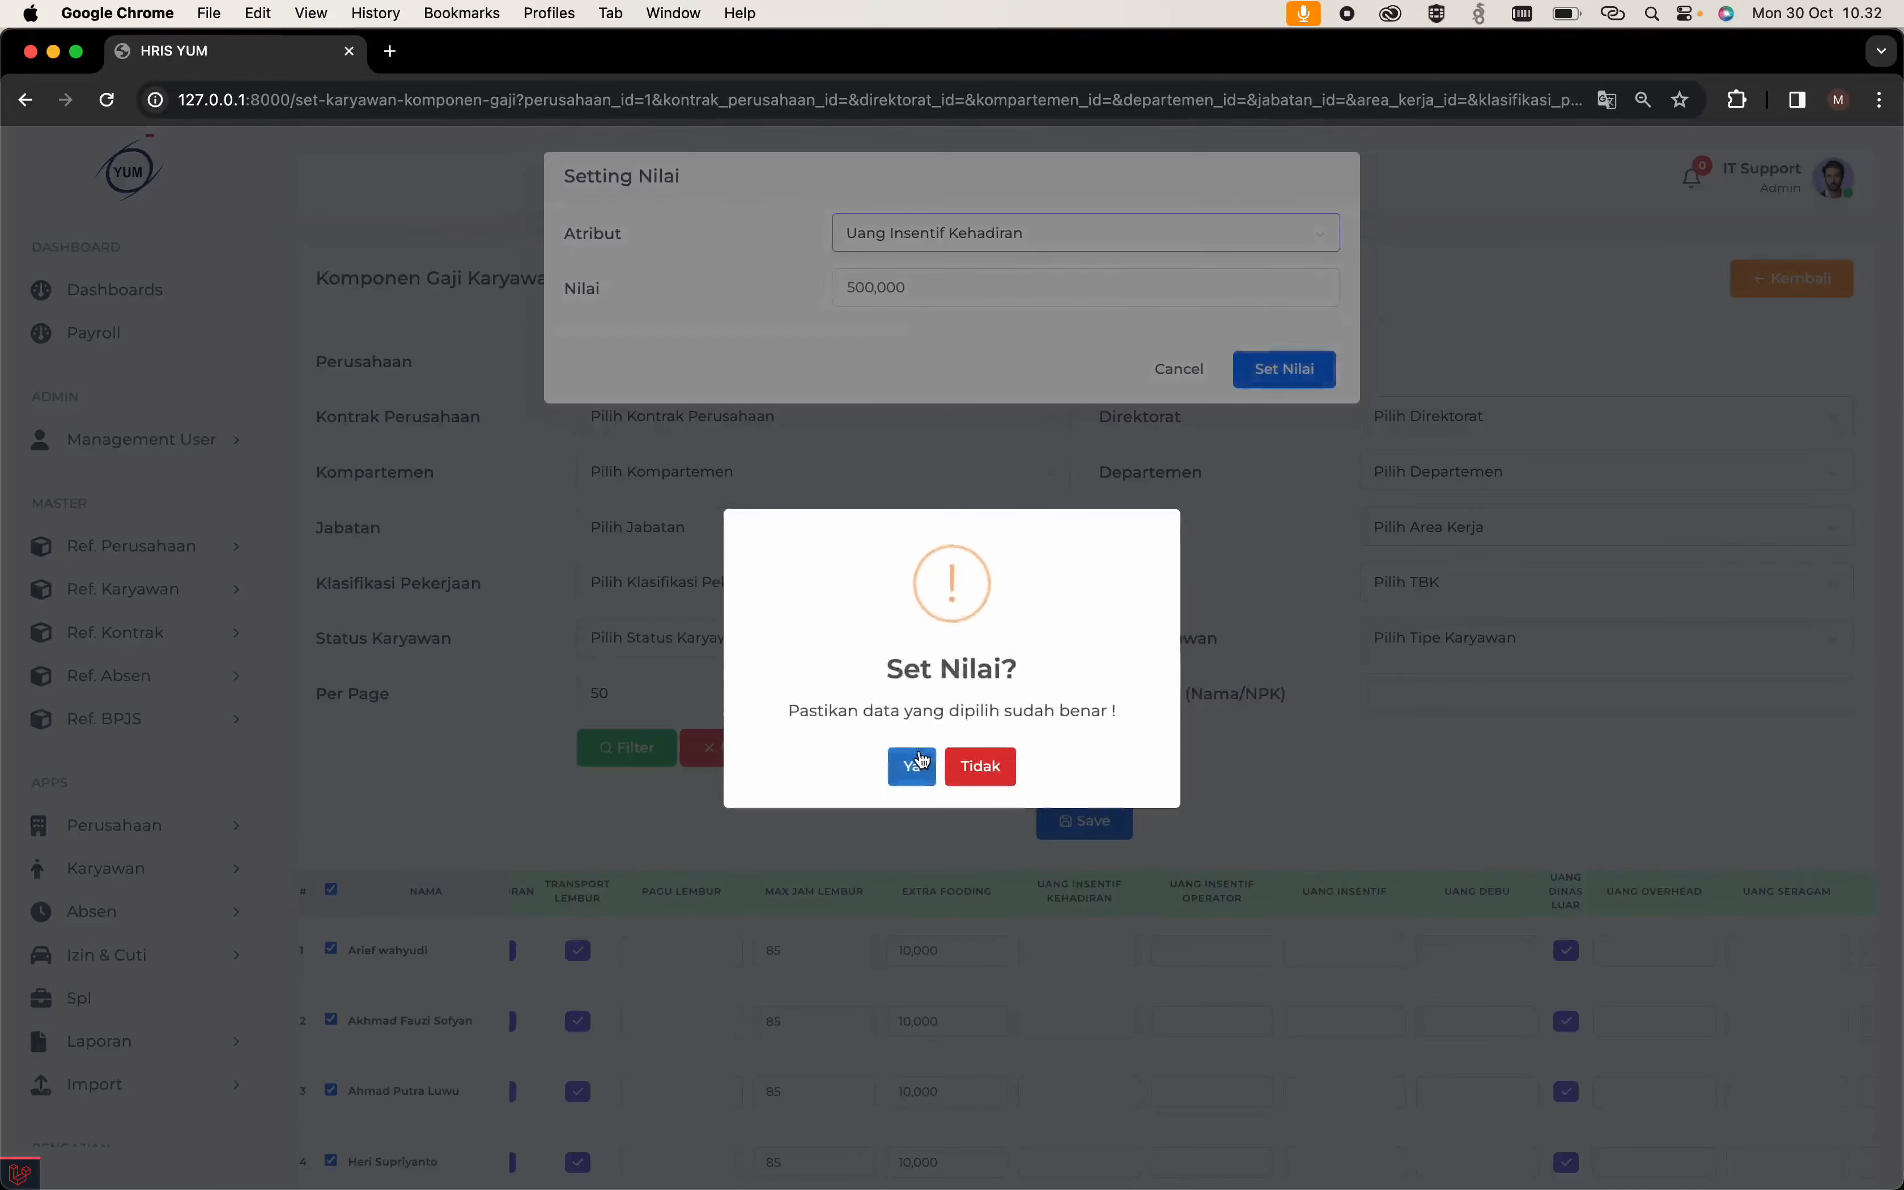
{"action": "left_click", "coordinate": [920, 760]}
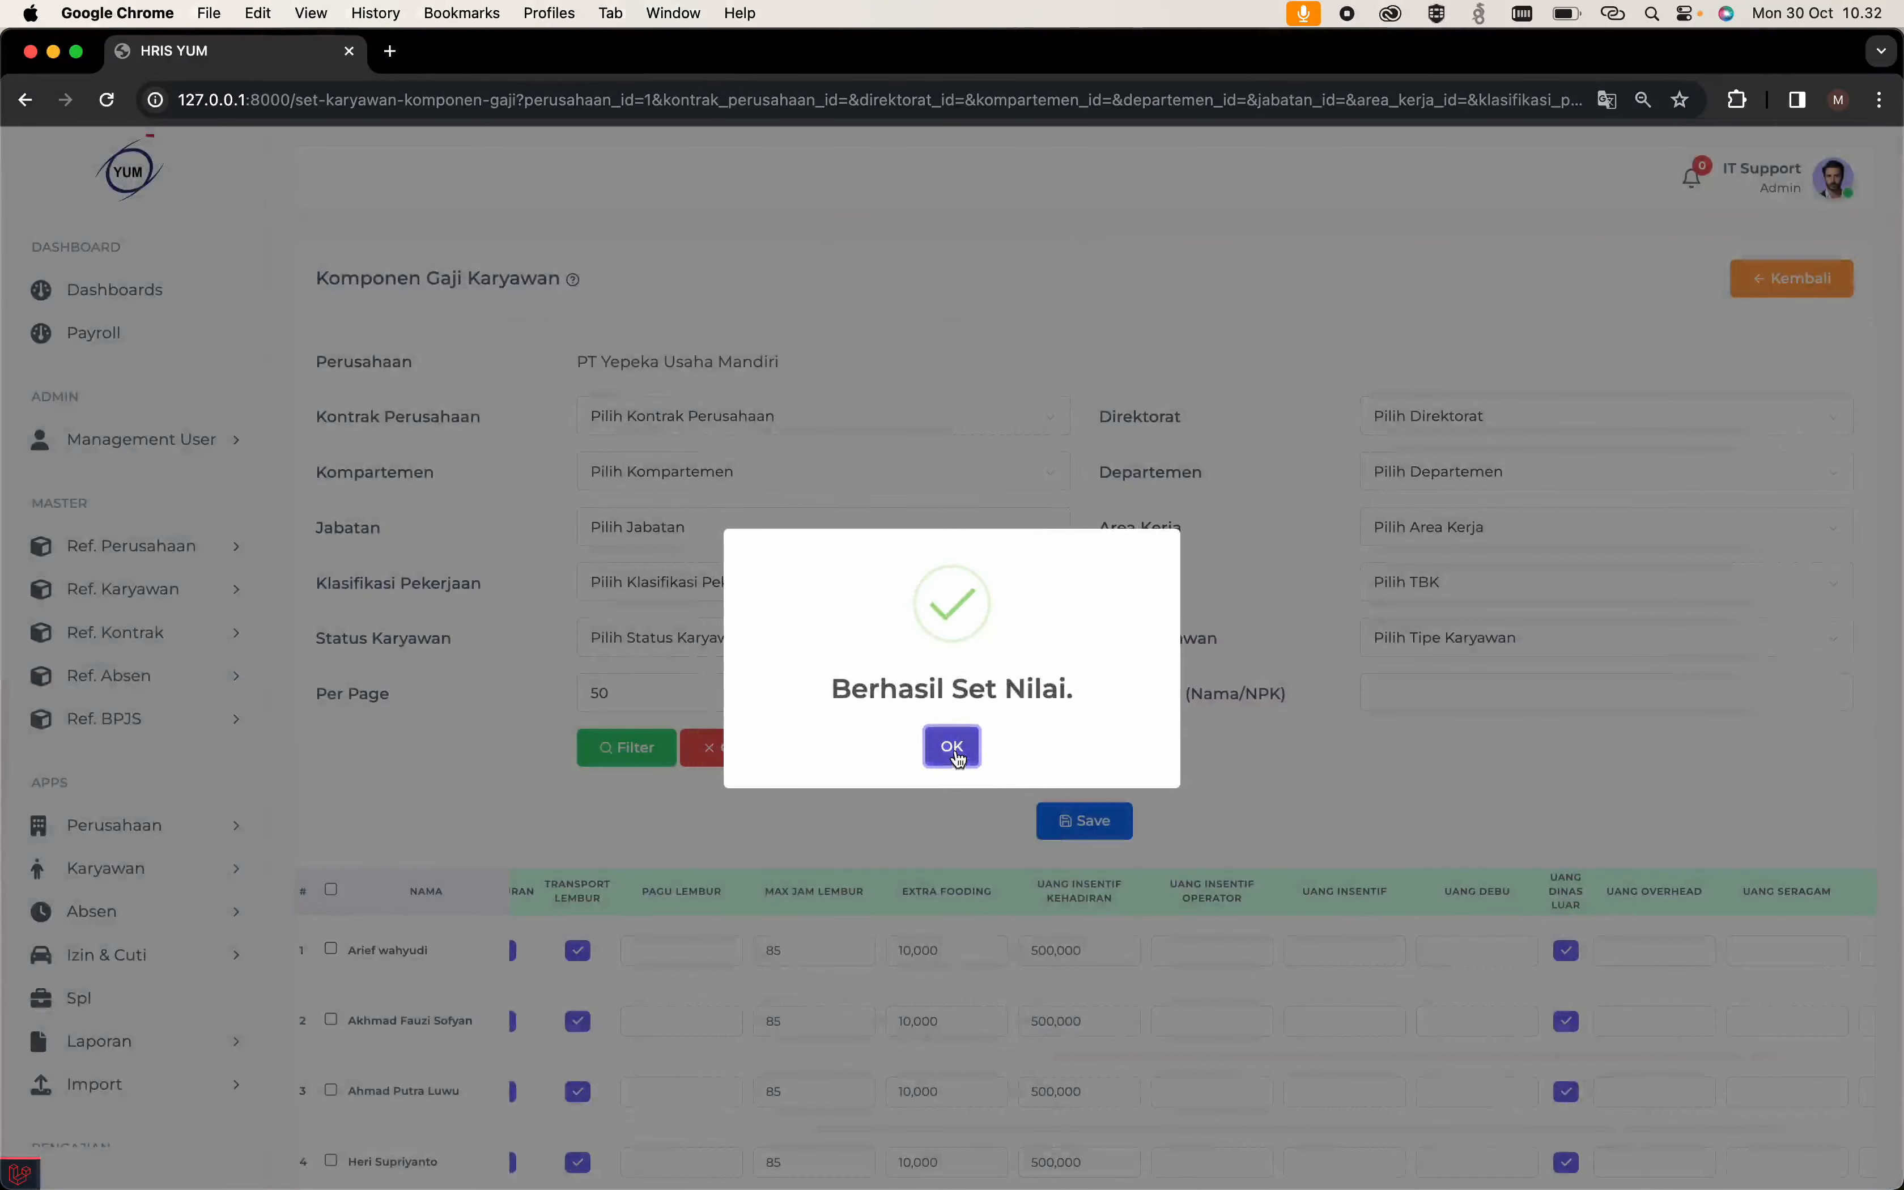
{"action": "left_click", "coordinate": [953, 748]}
Save the employee components with the new Max Jam Lembur, Extra Fooding and Uang Insentif Kehadiran values.
{"action": "scroll", "coordinate": [1267, 982], "scroll_direction": "right", "scroll_amount": 5}
{"action": "left_click", "coordinate": [1127, 840]}
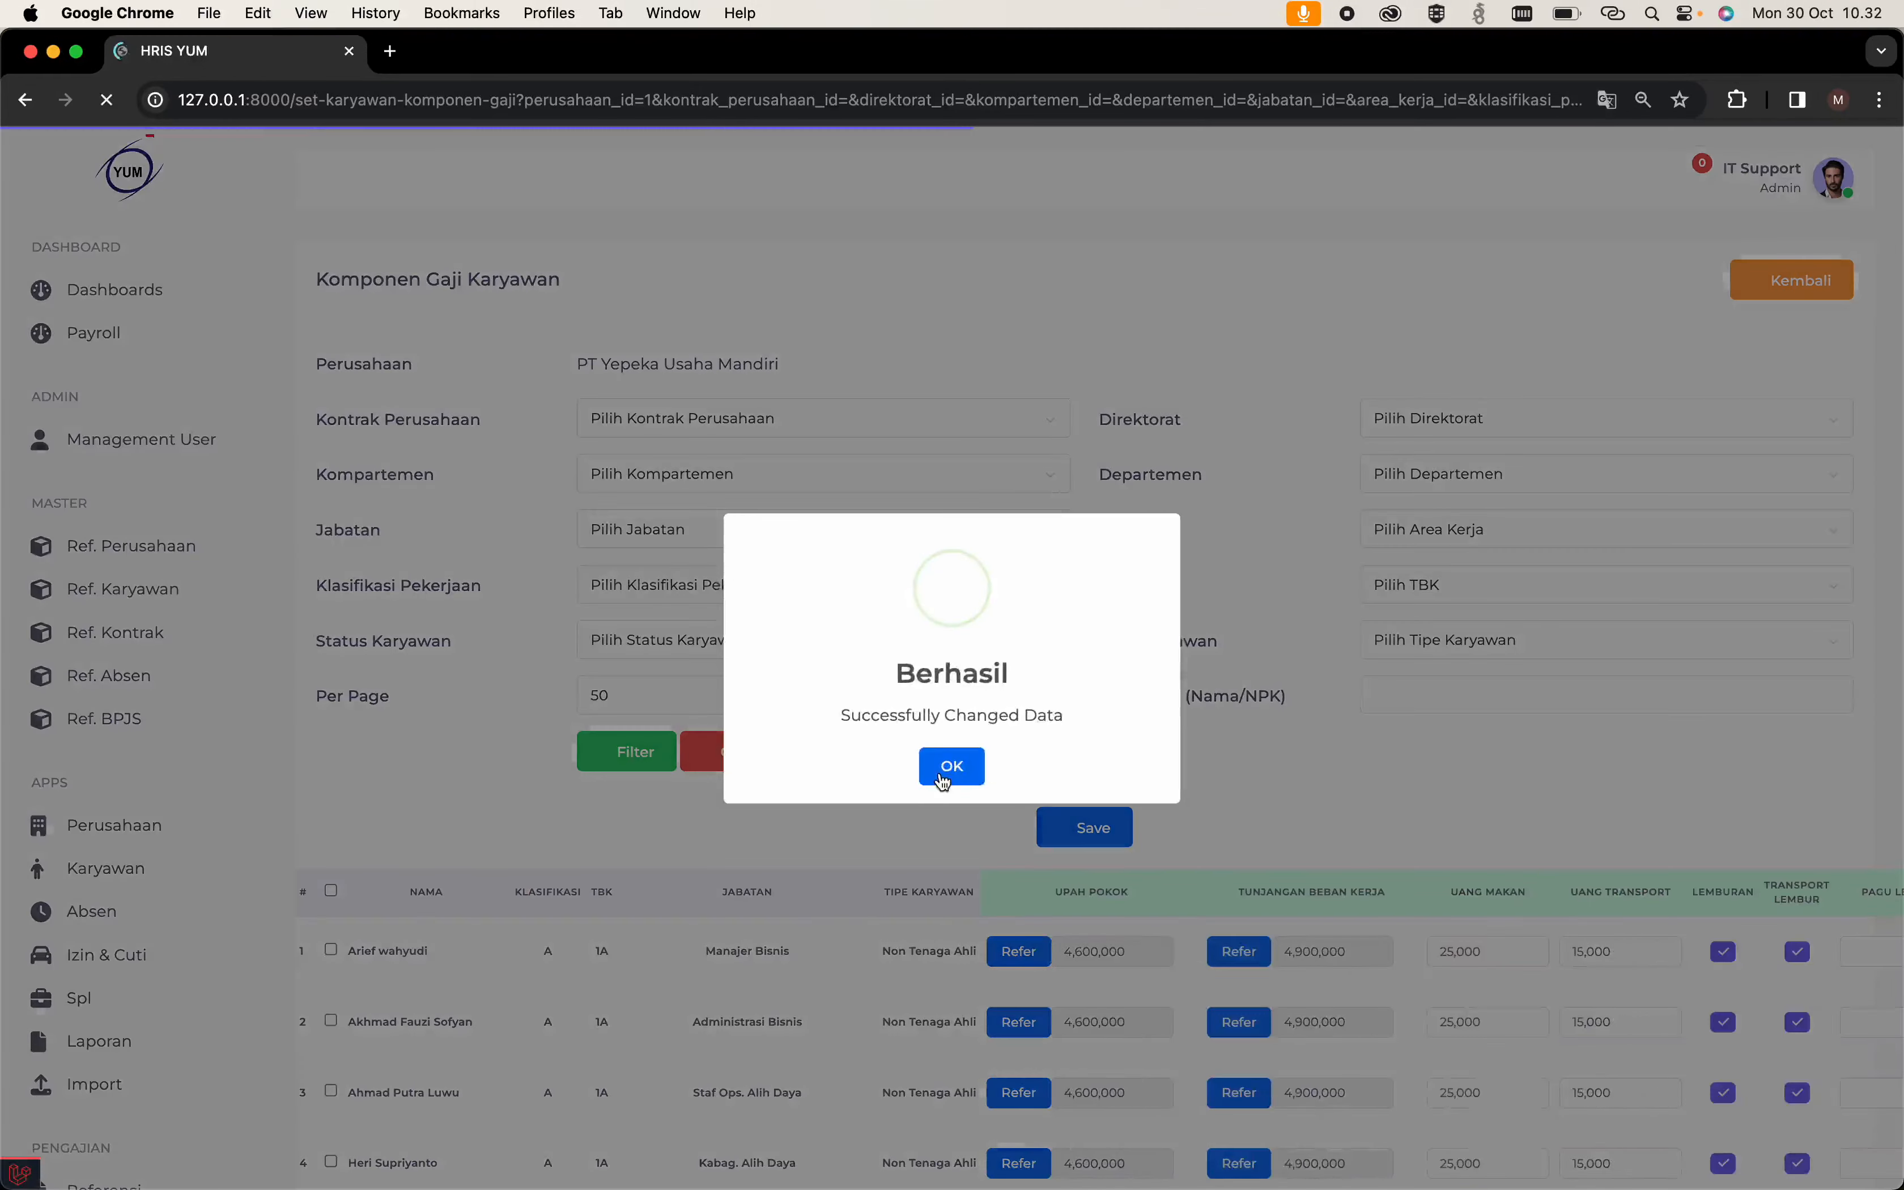
{"action": "left_click", "coordinate": [947, 770]}
Select all listed employees and set their Tunjangan Shift attribute to a Nilai of 1,000,000 in bulk.
{"action": "scroll", "coordinate": [1125, 1059], "scroll_direction": "right", "scroll_amount": 10}
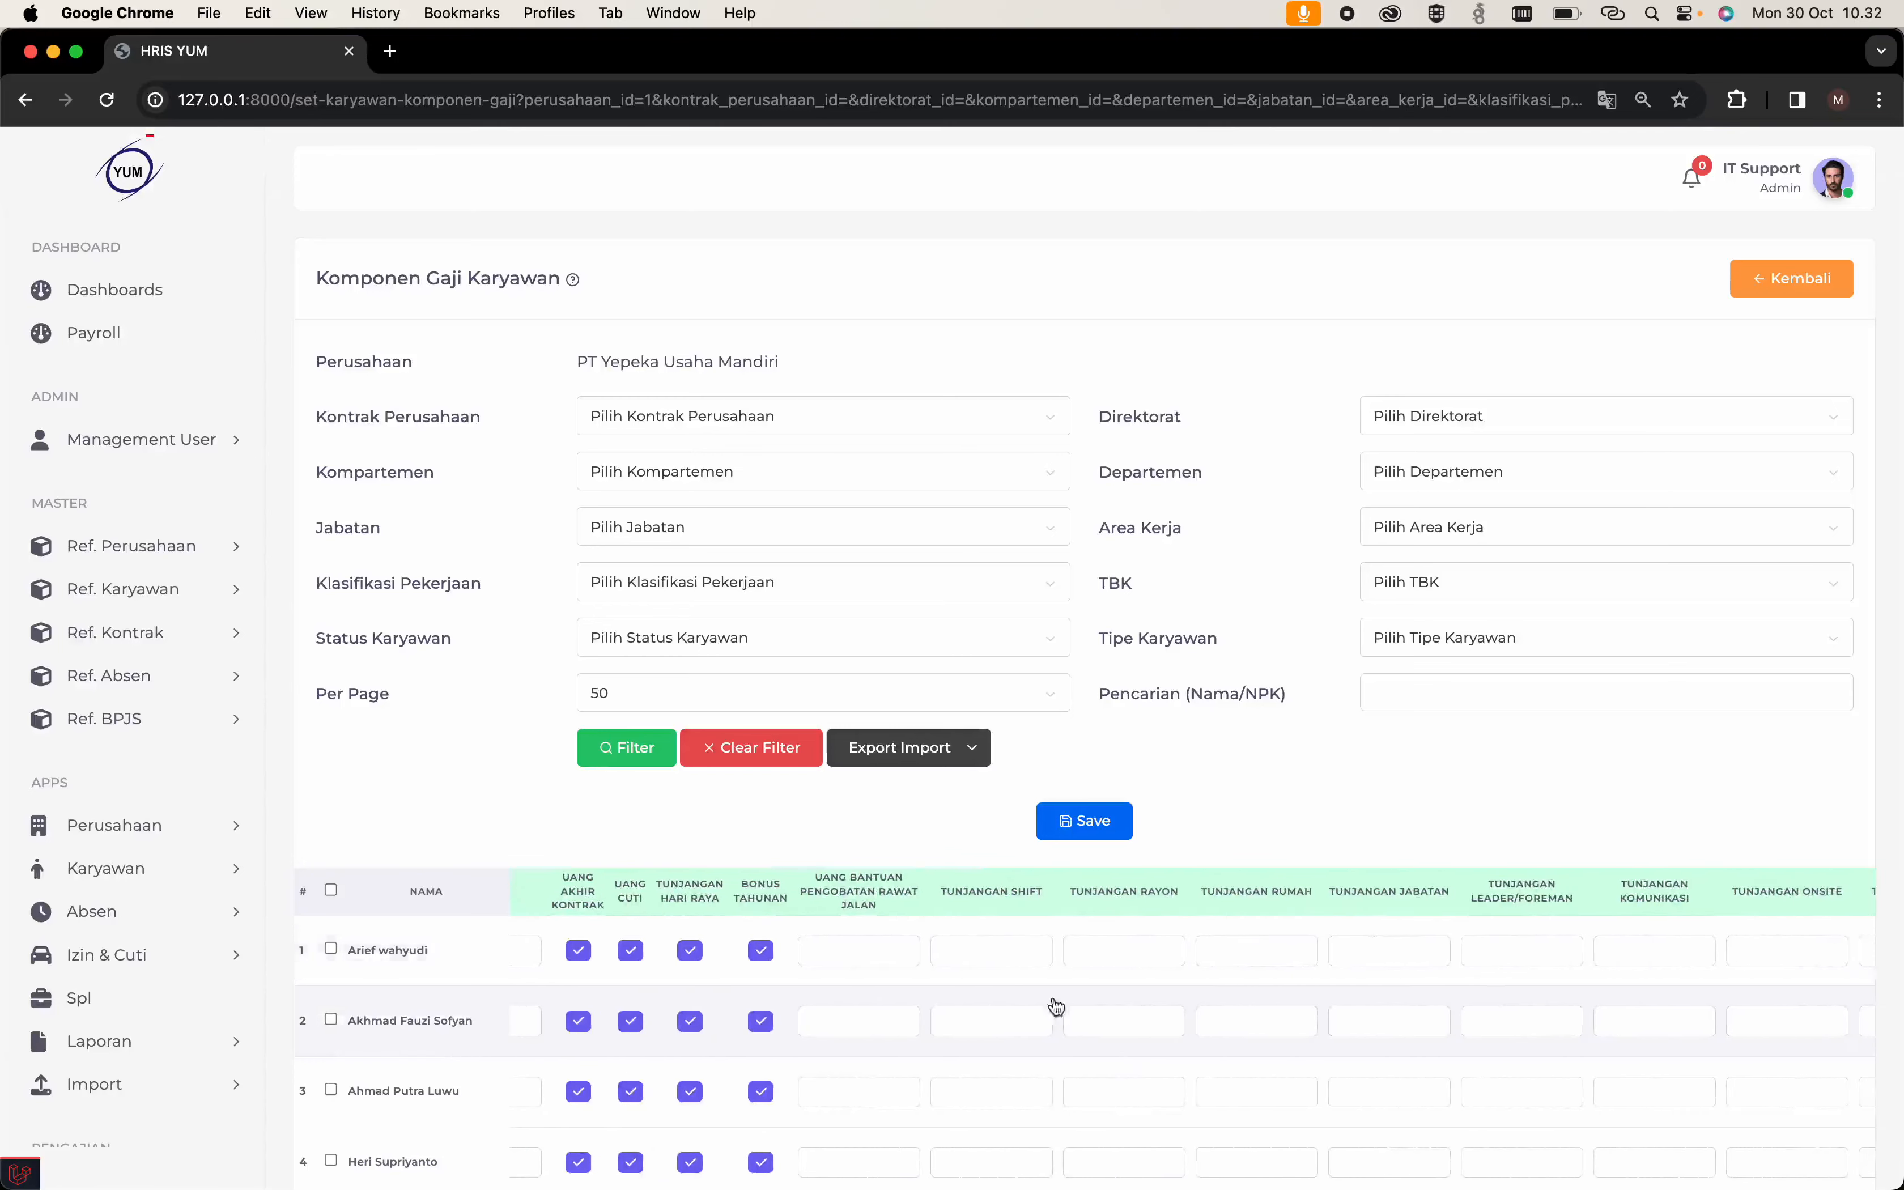
{"action": "left_click", "coordinate": [329, 888]}
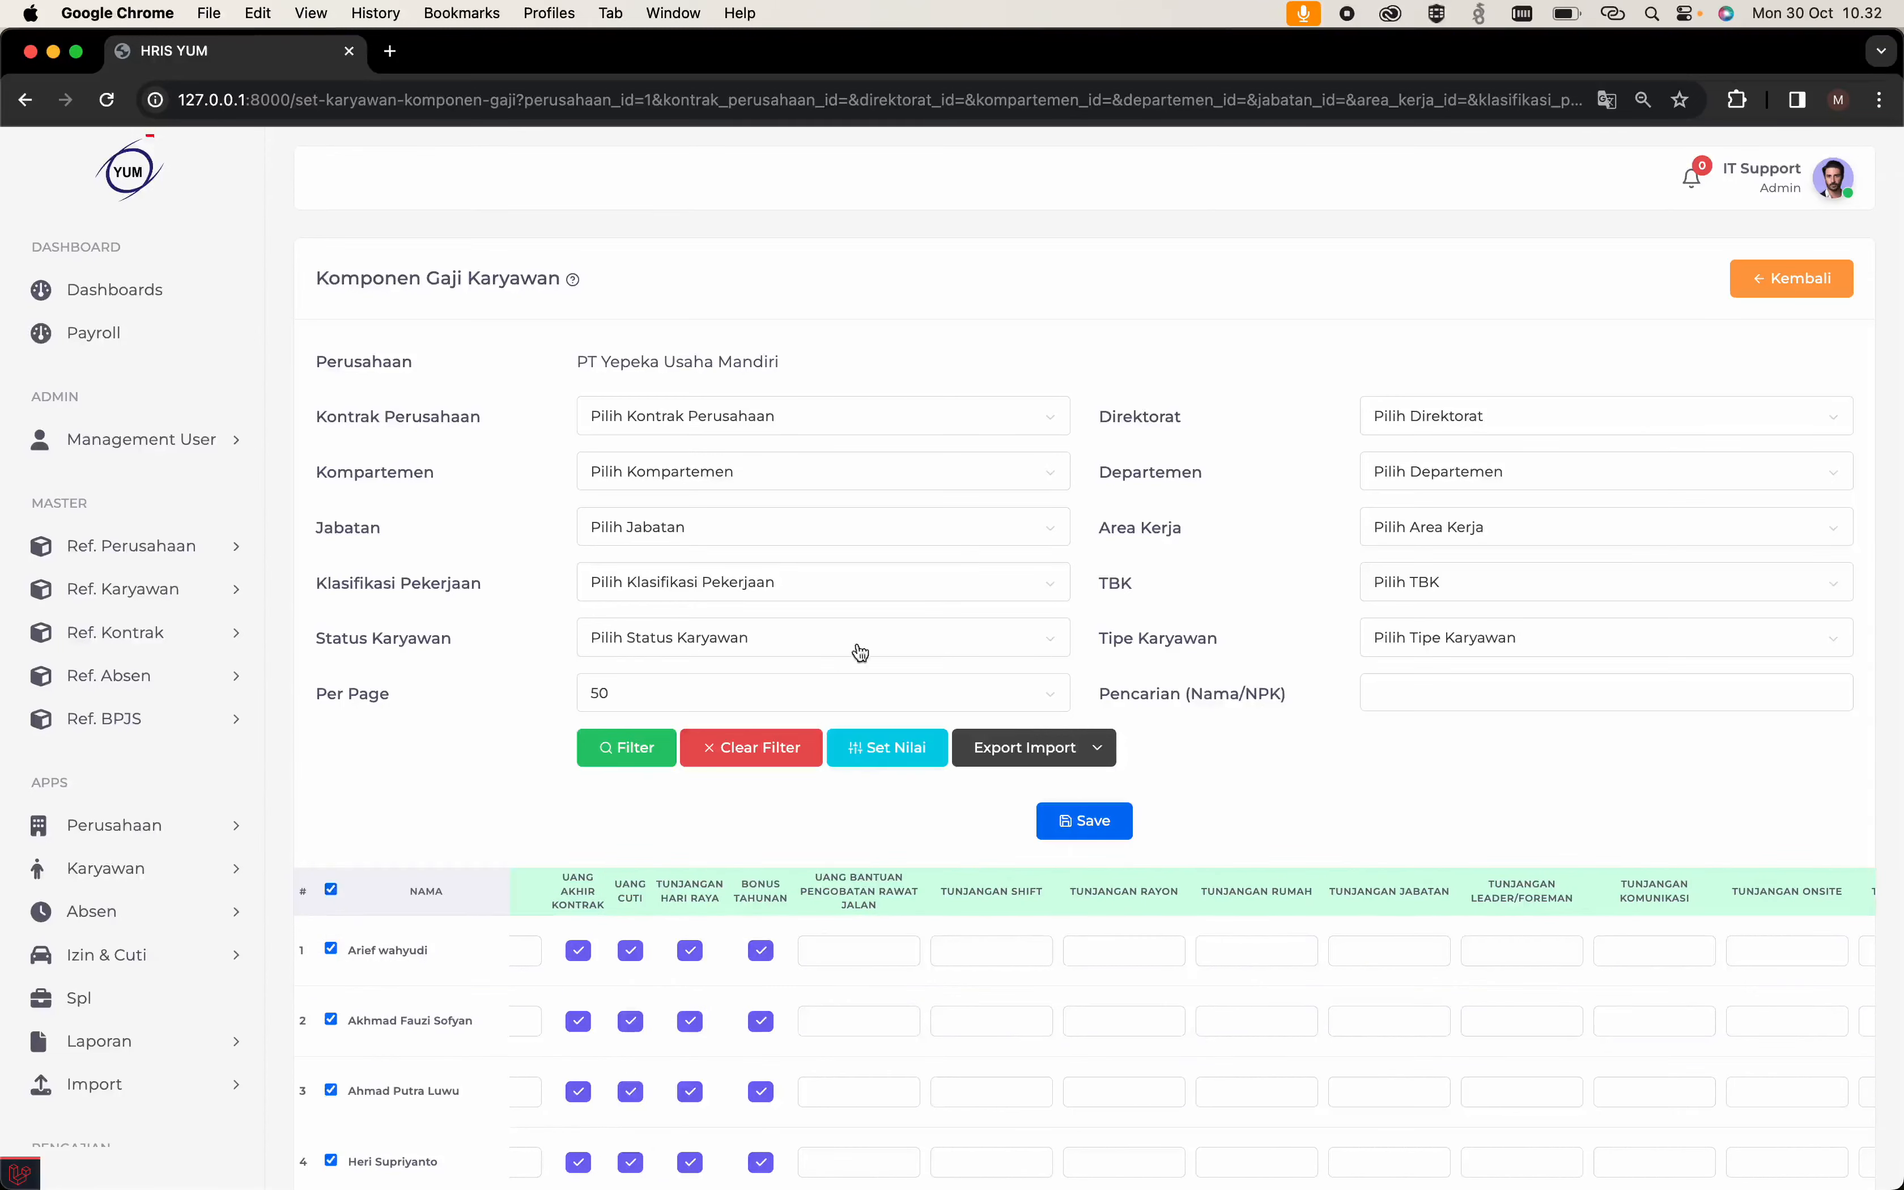
{"action": "left_click", "coordinate": [895, 752]}
{"action": "left_click", "coordinate": [1027, 236]}
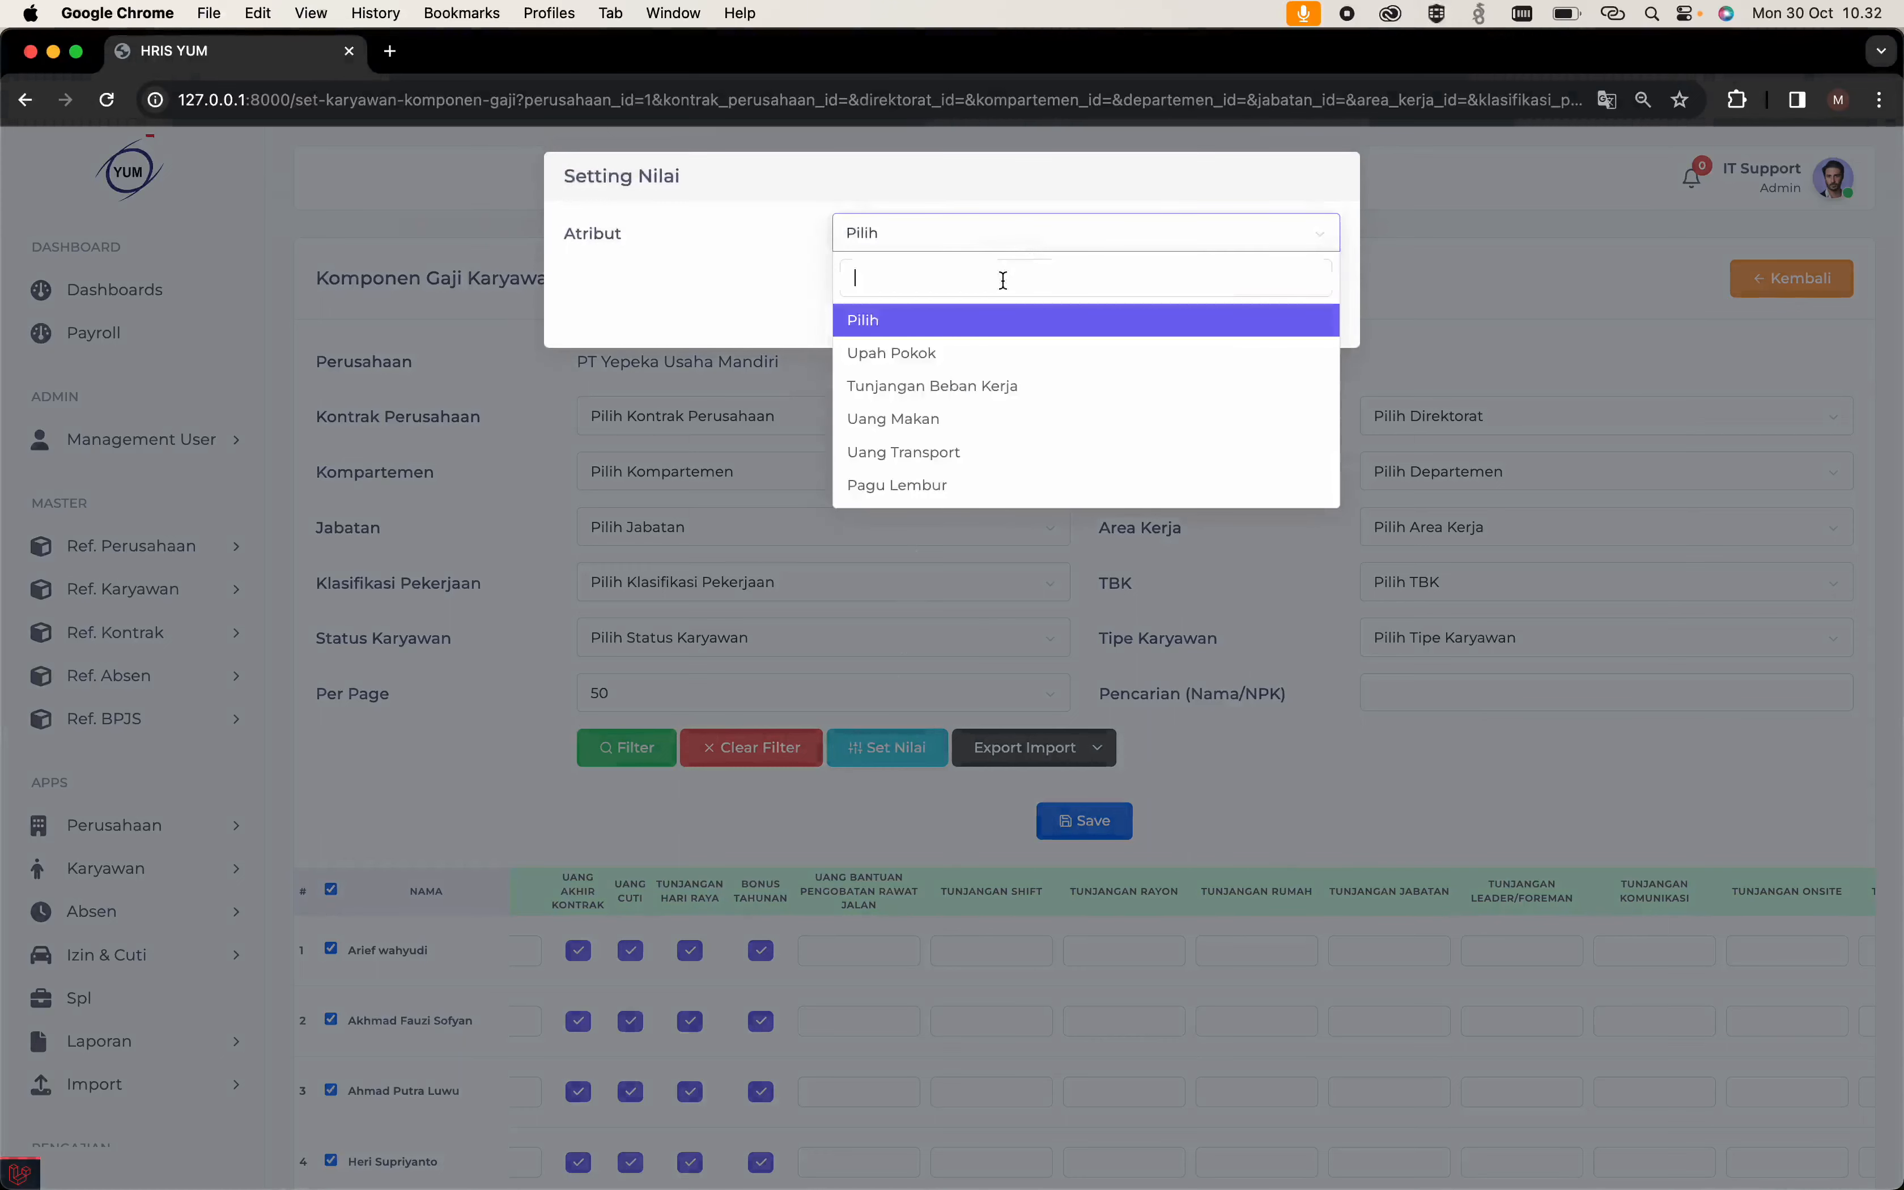
{"action": "type", "text": "tunjang"}
{"action": "left_click", "coordinate": [954, 338]}
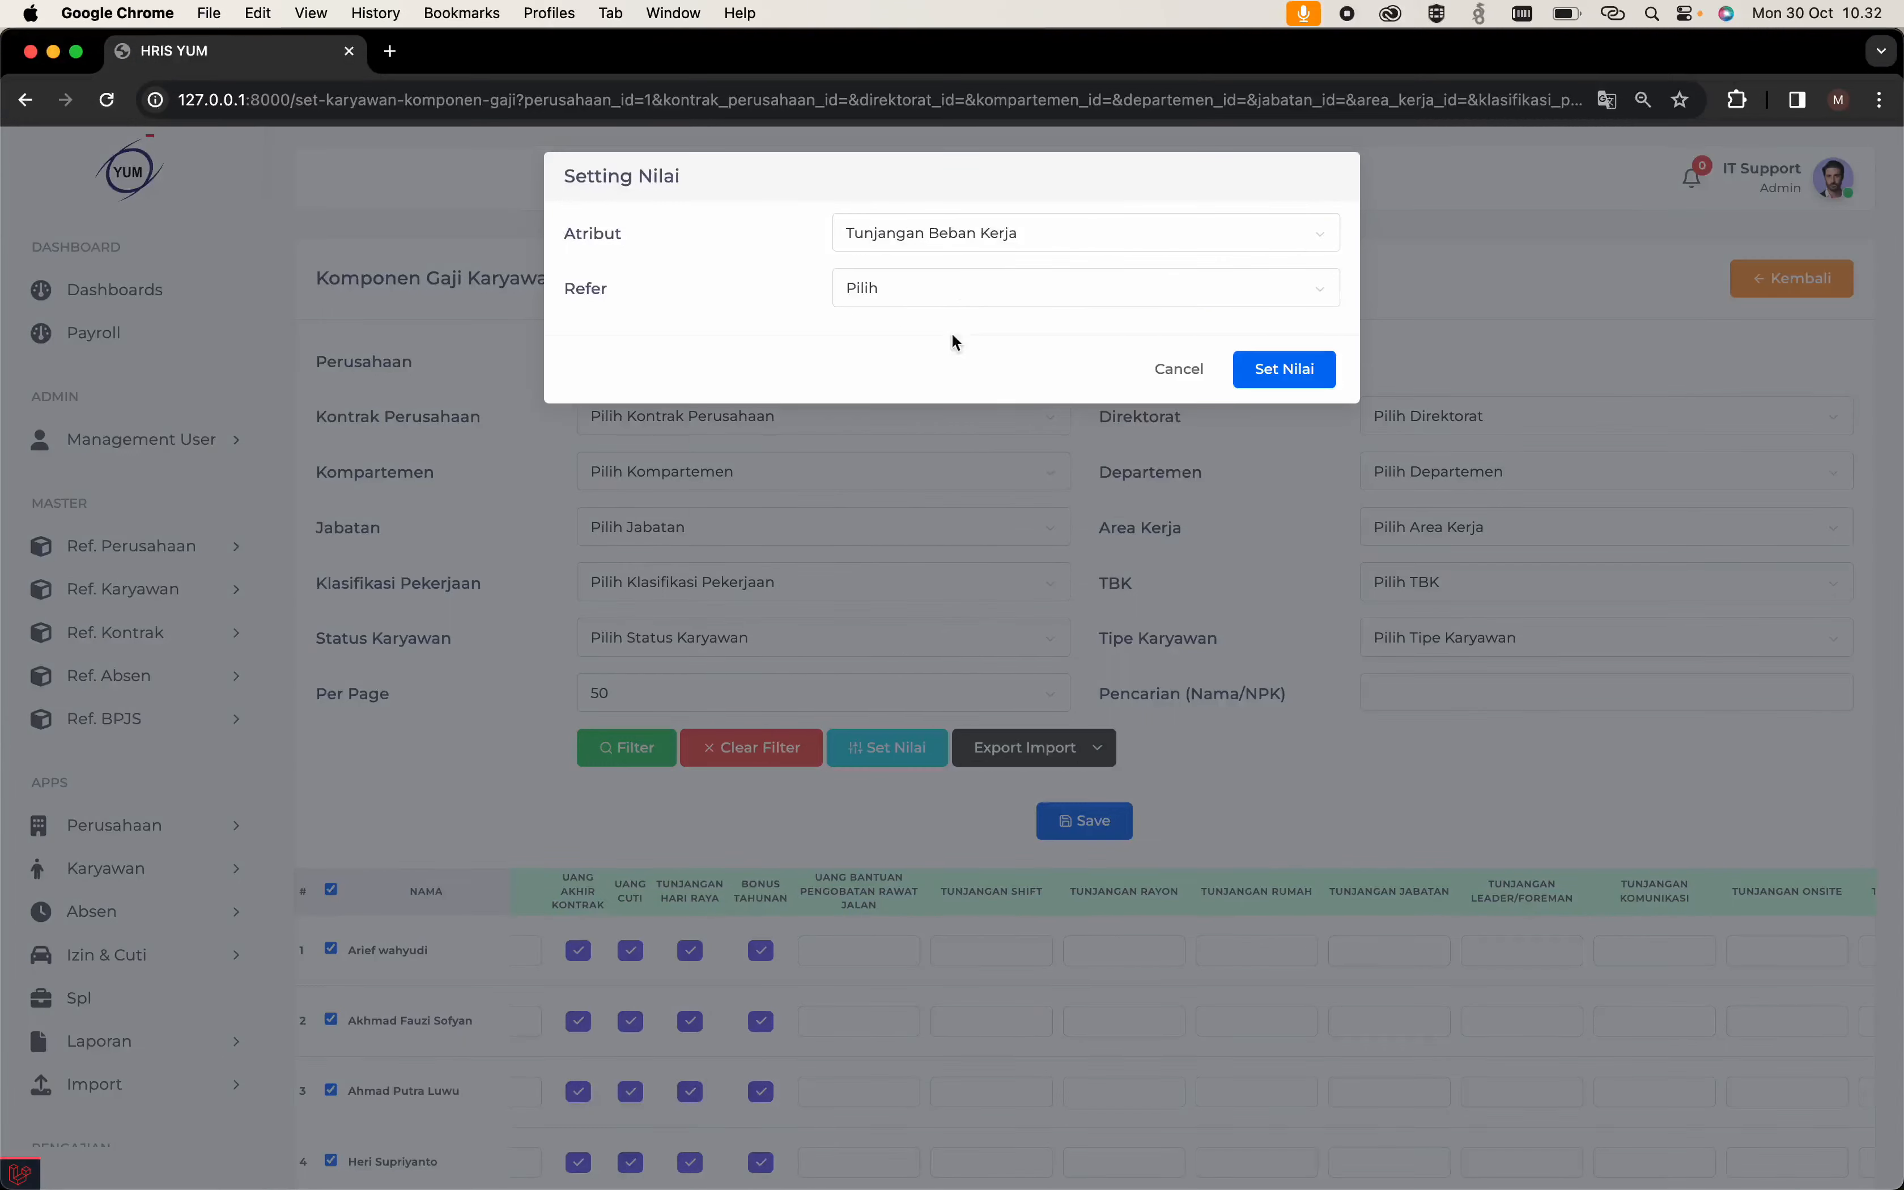
{"action": "left_click", "coordinate": [980, 246]}
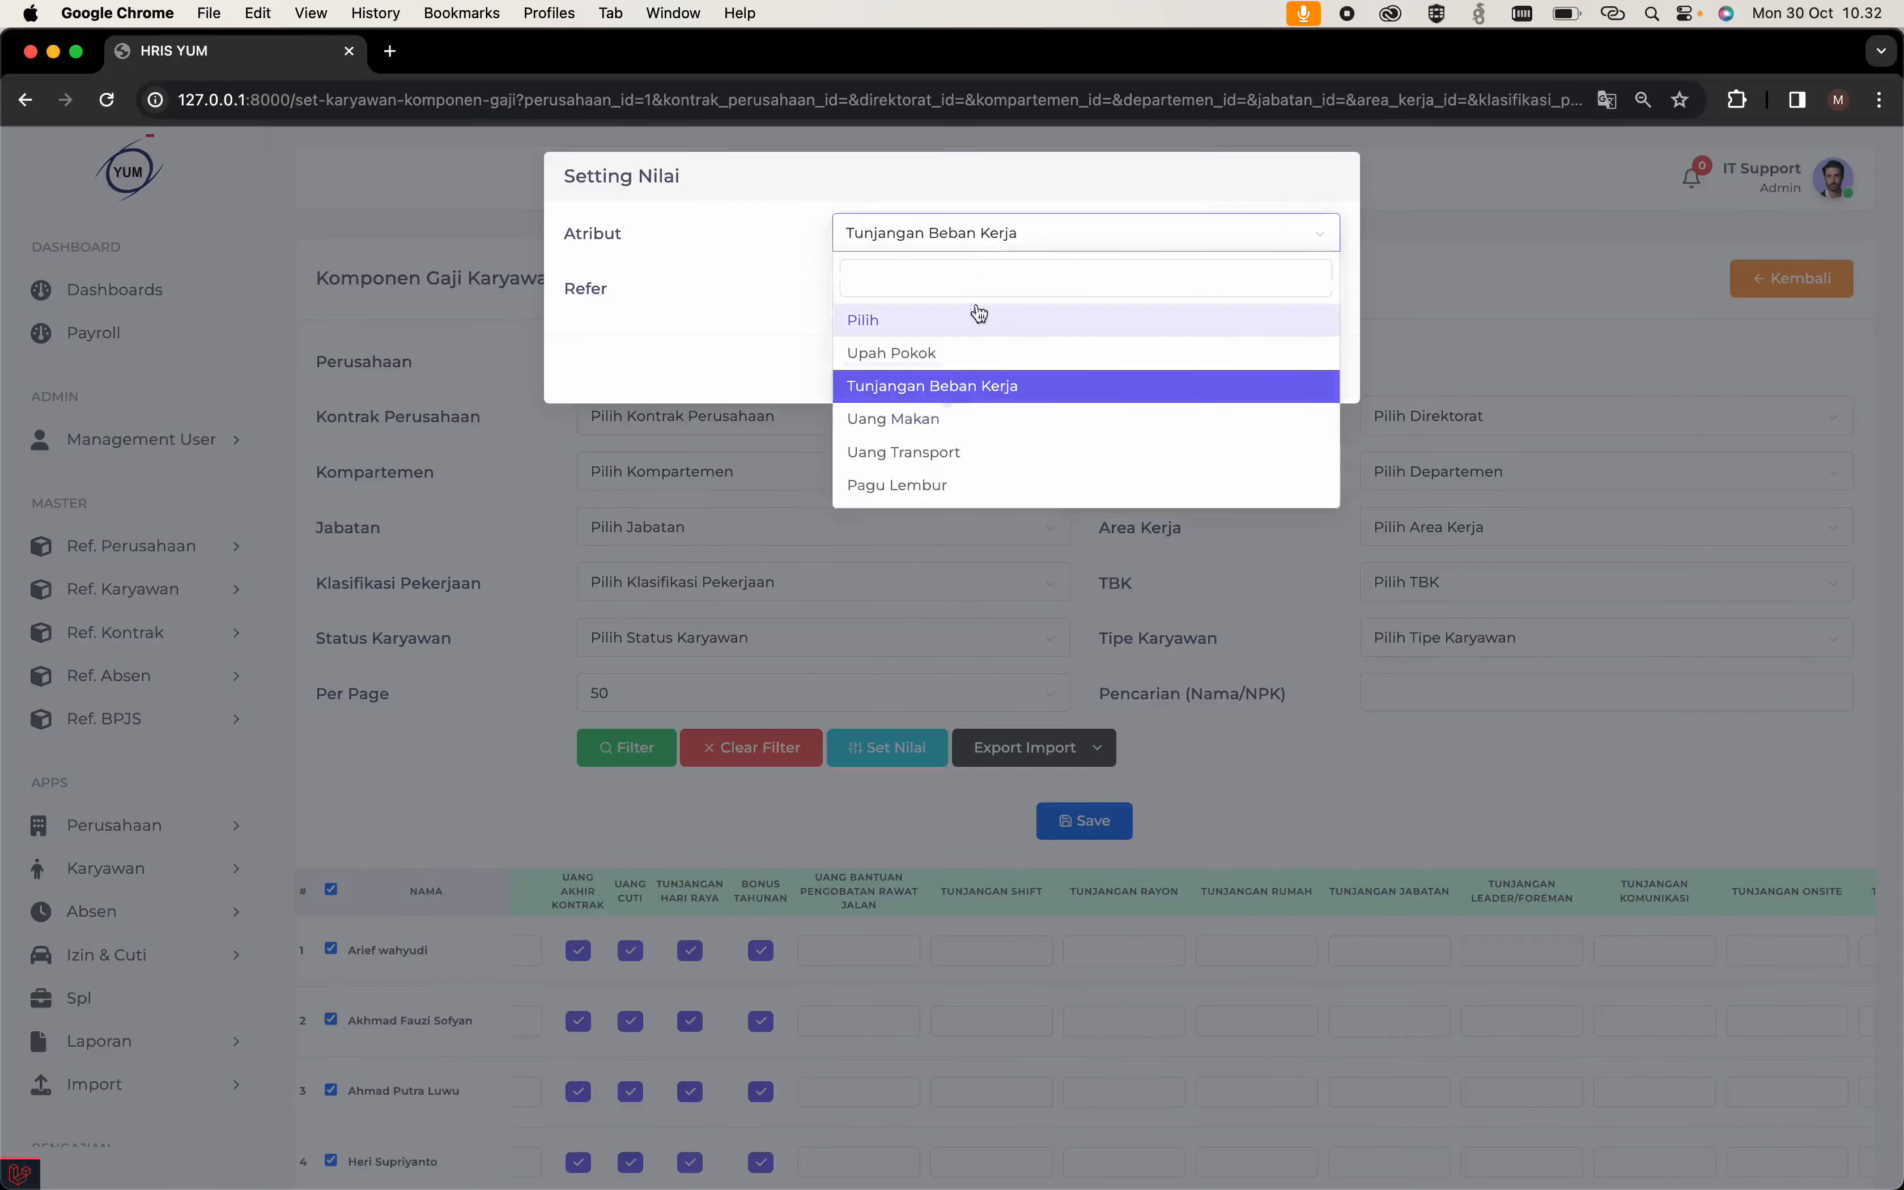
{"action": "type", "text": "tunjan"}
{"action": "key", "text": "Down"}
{"action": "key", "text": "Return"}
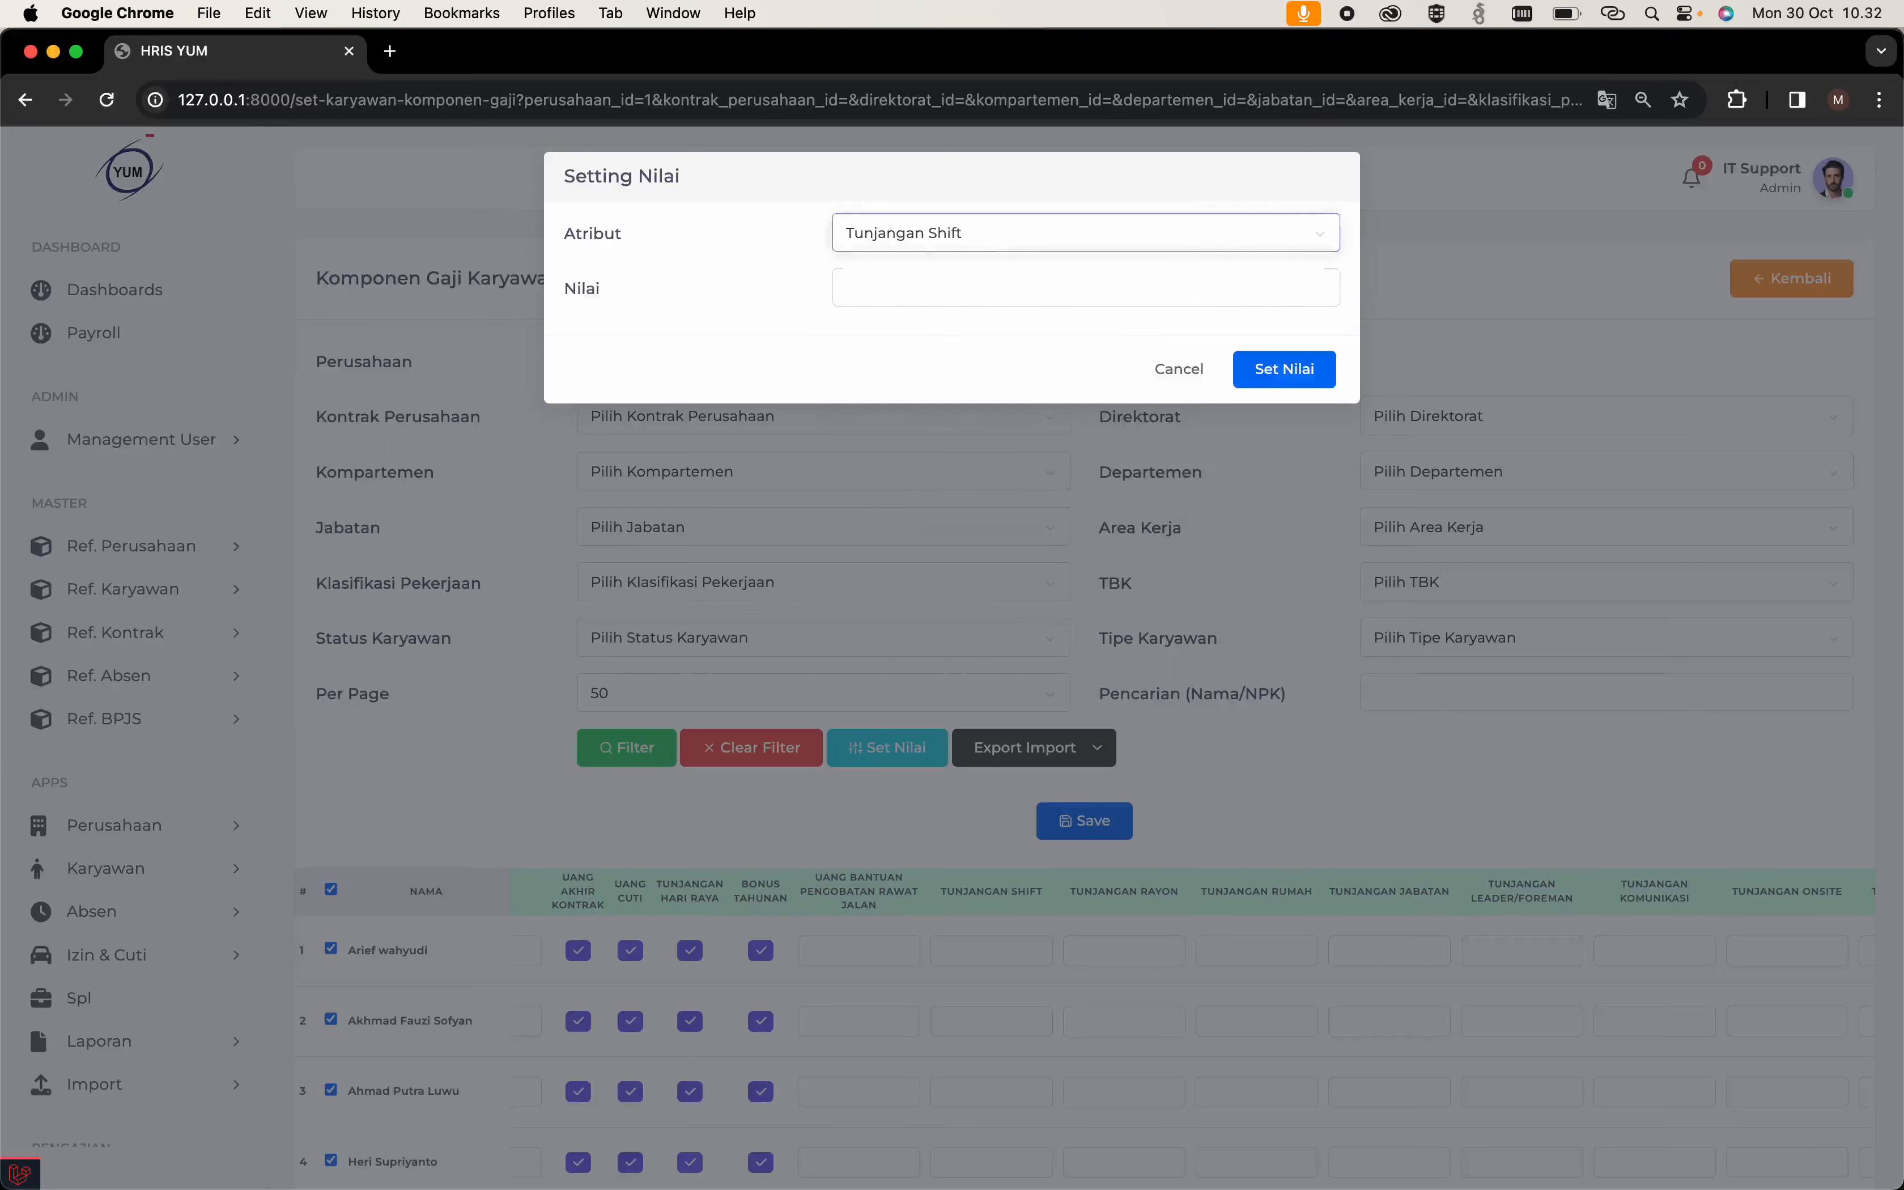
{"action": "left_click", "coordinate": [914, 299]}
{"action": "type", "text": "1,000"}
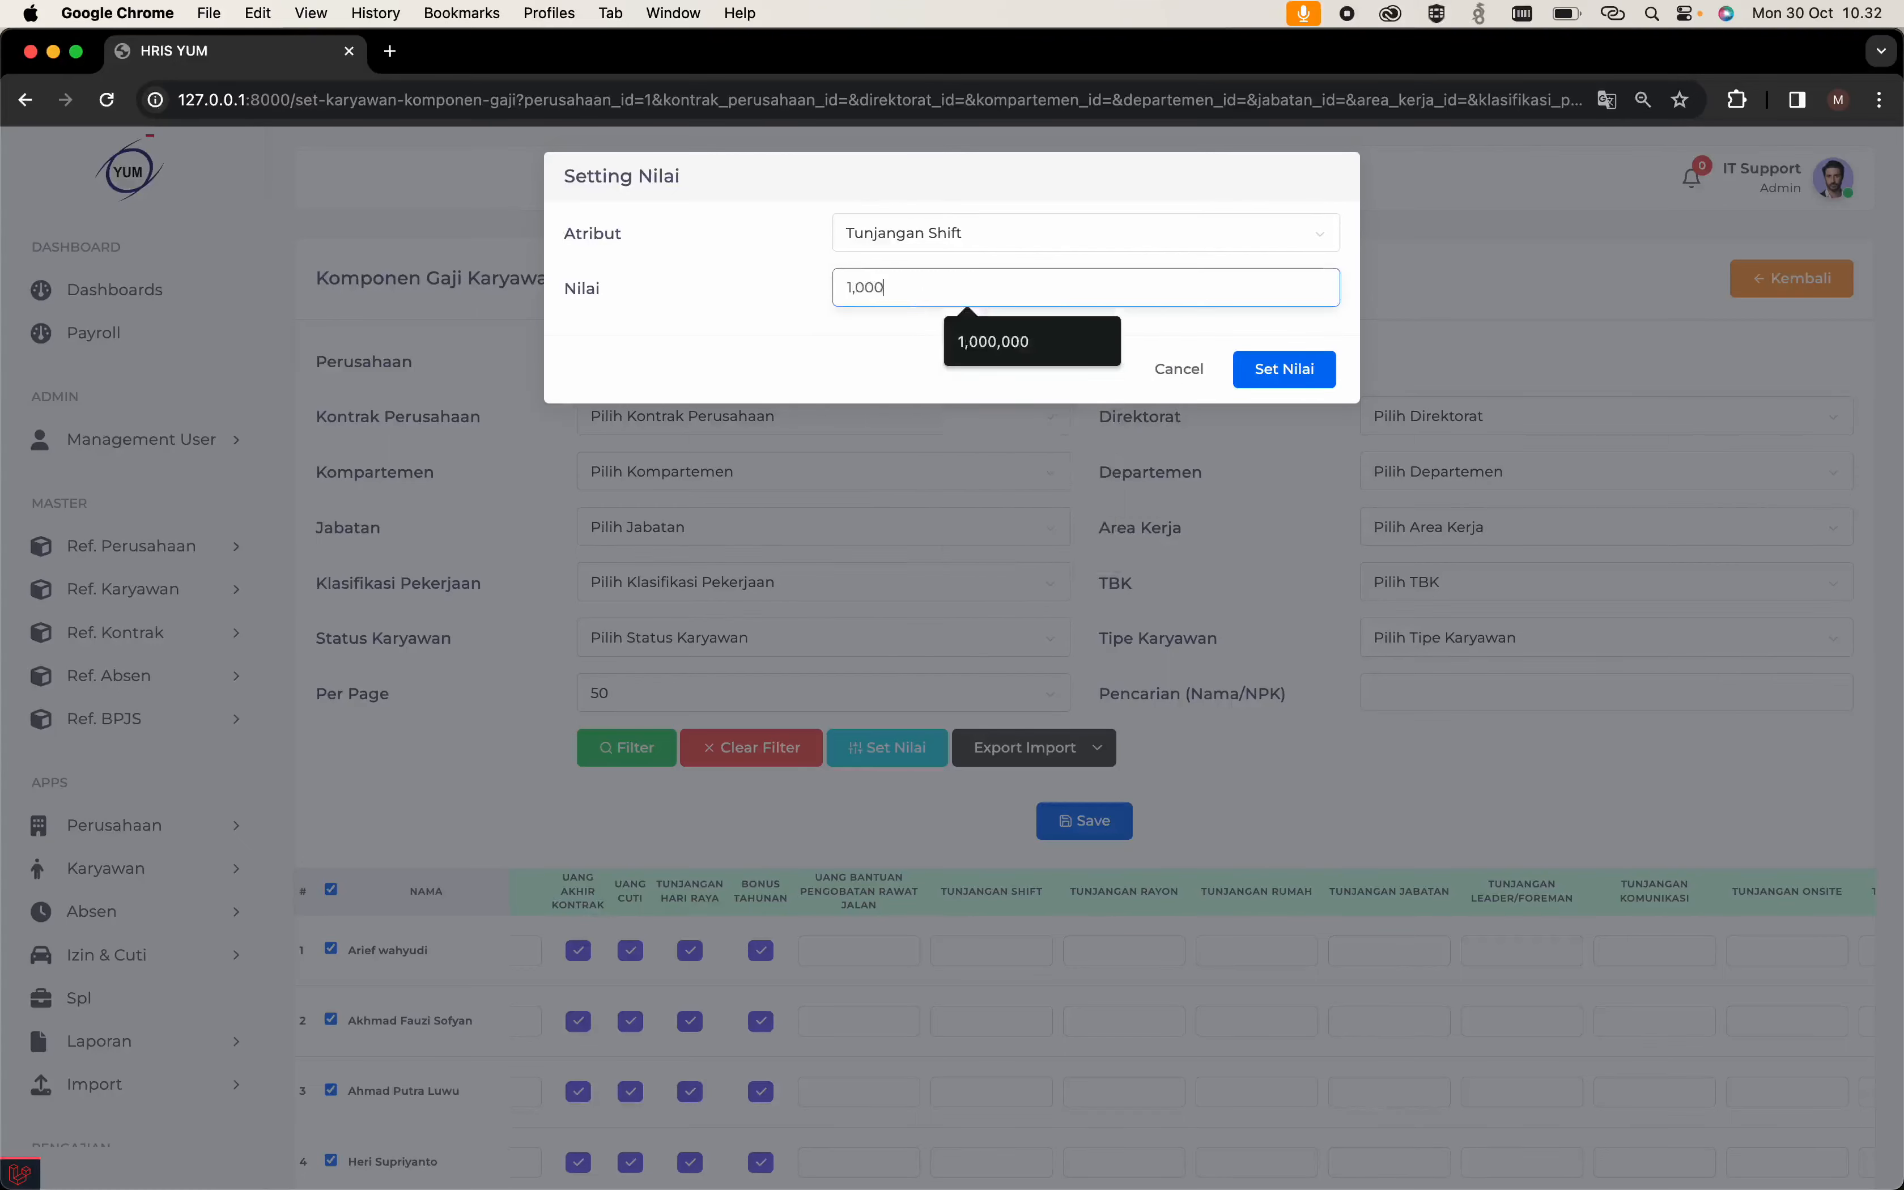
{"action": "type", "text": ",000"}
{"action": "left_click", "coordinate": [1284, 368]}
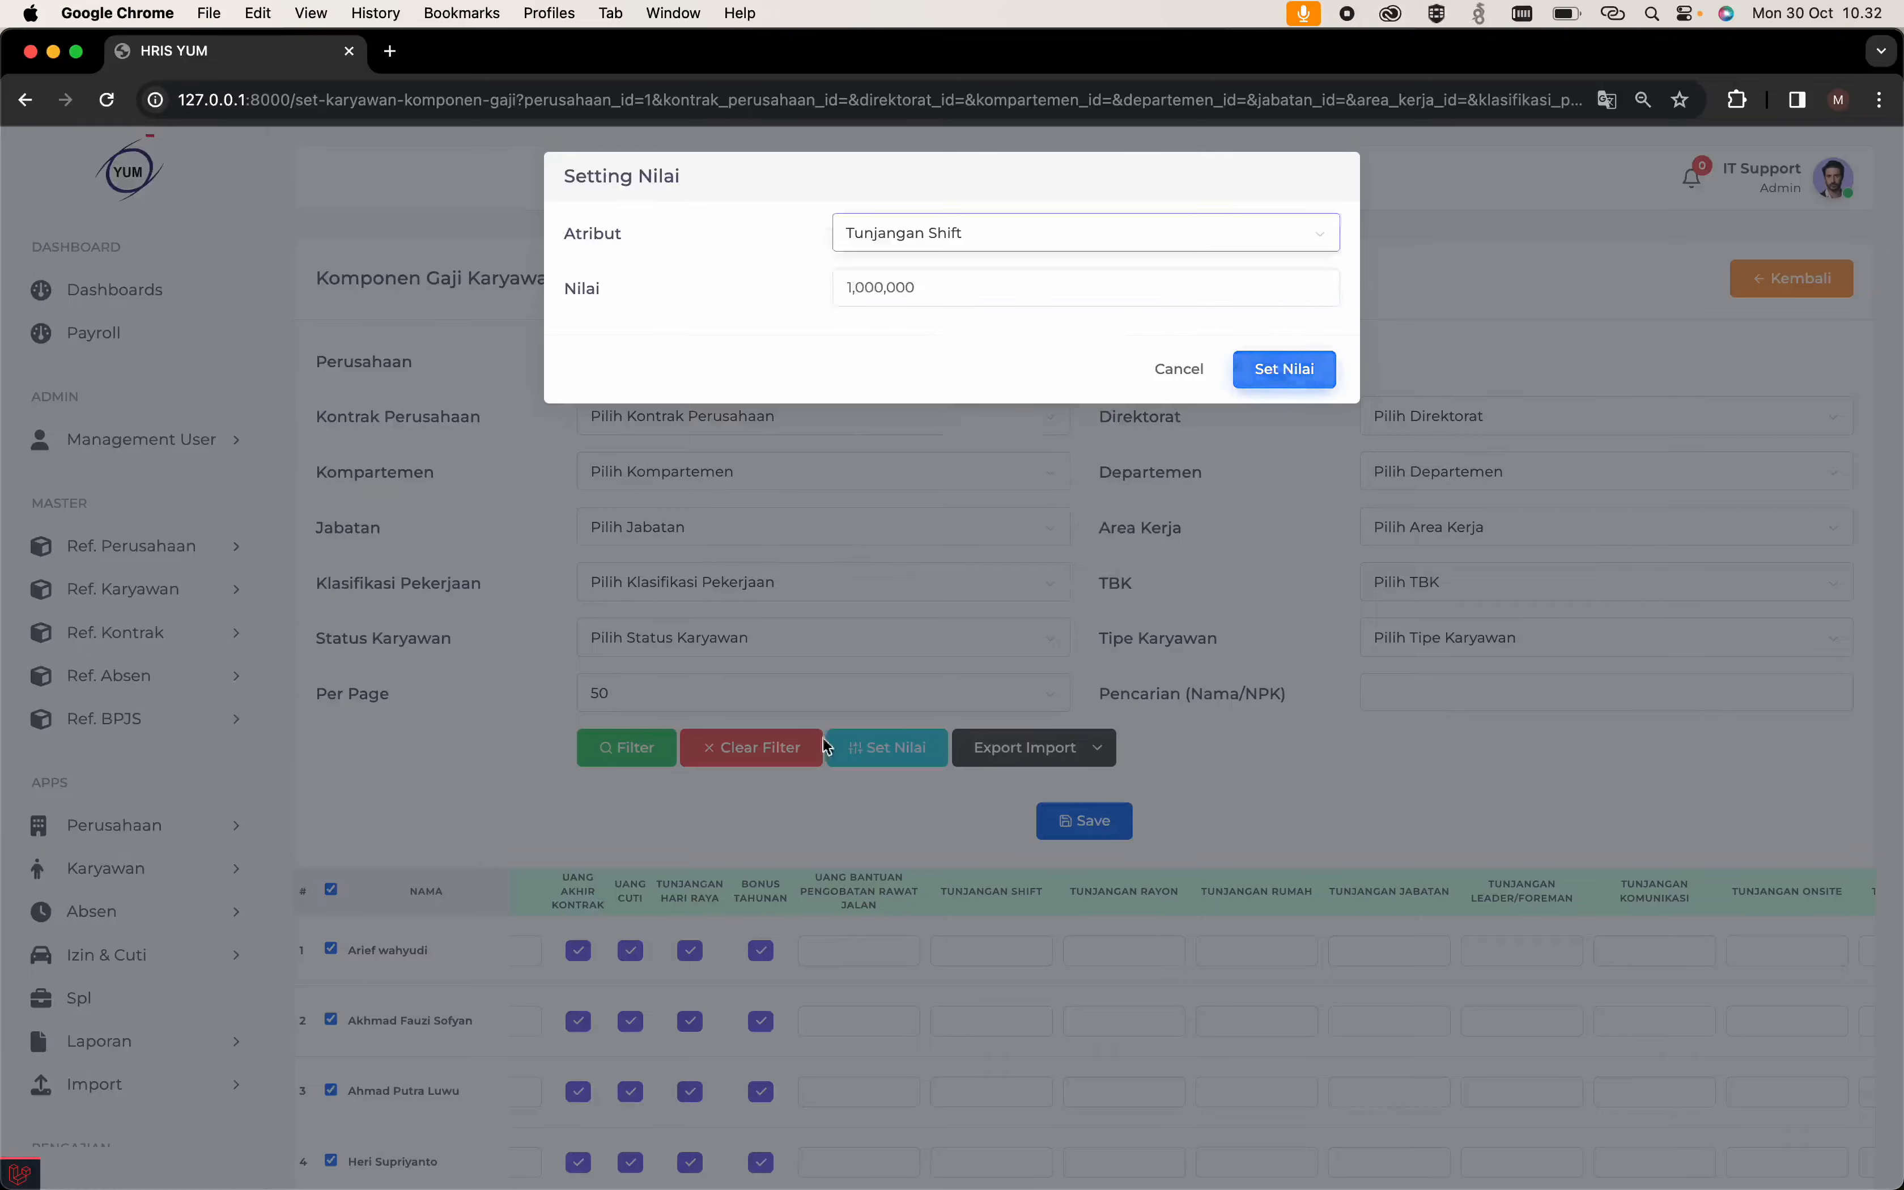
{"action": "left_click", "coordinate": [915, 776]}
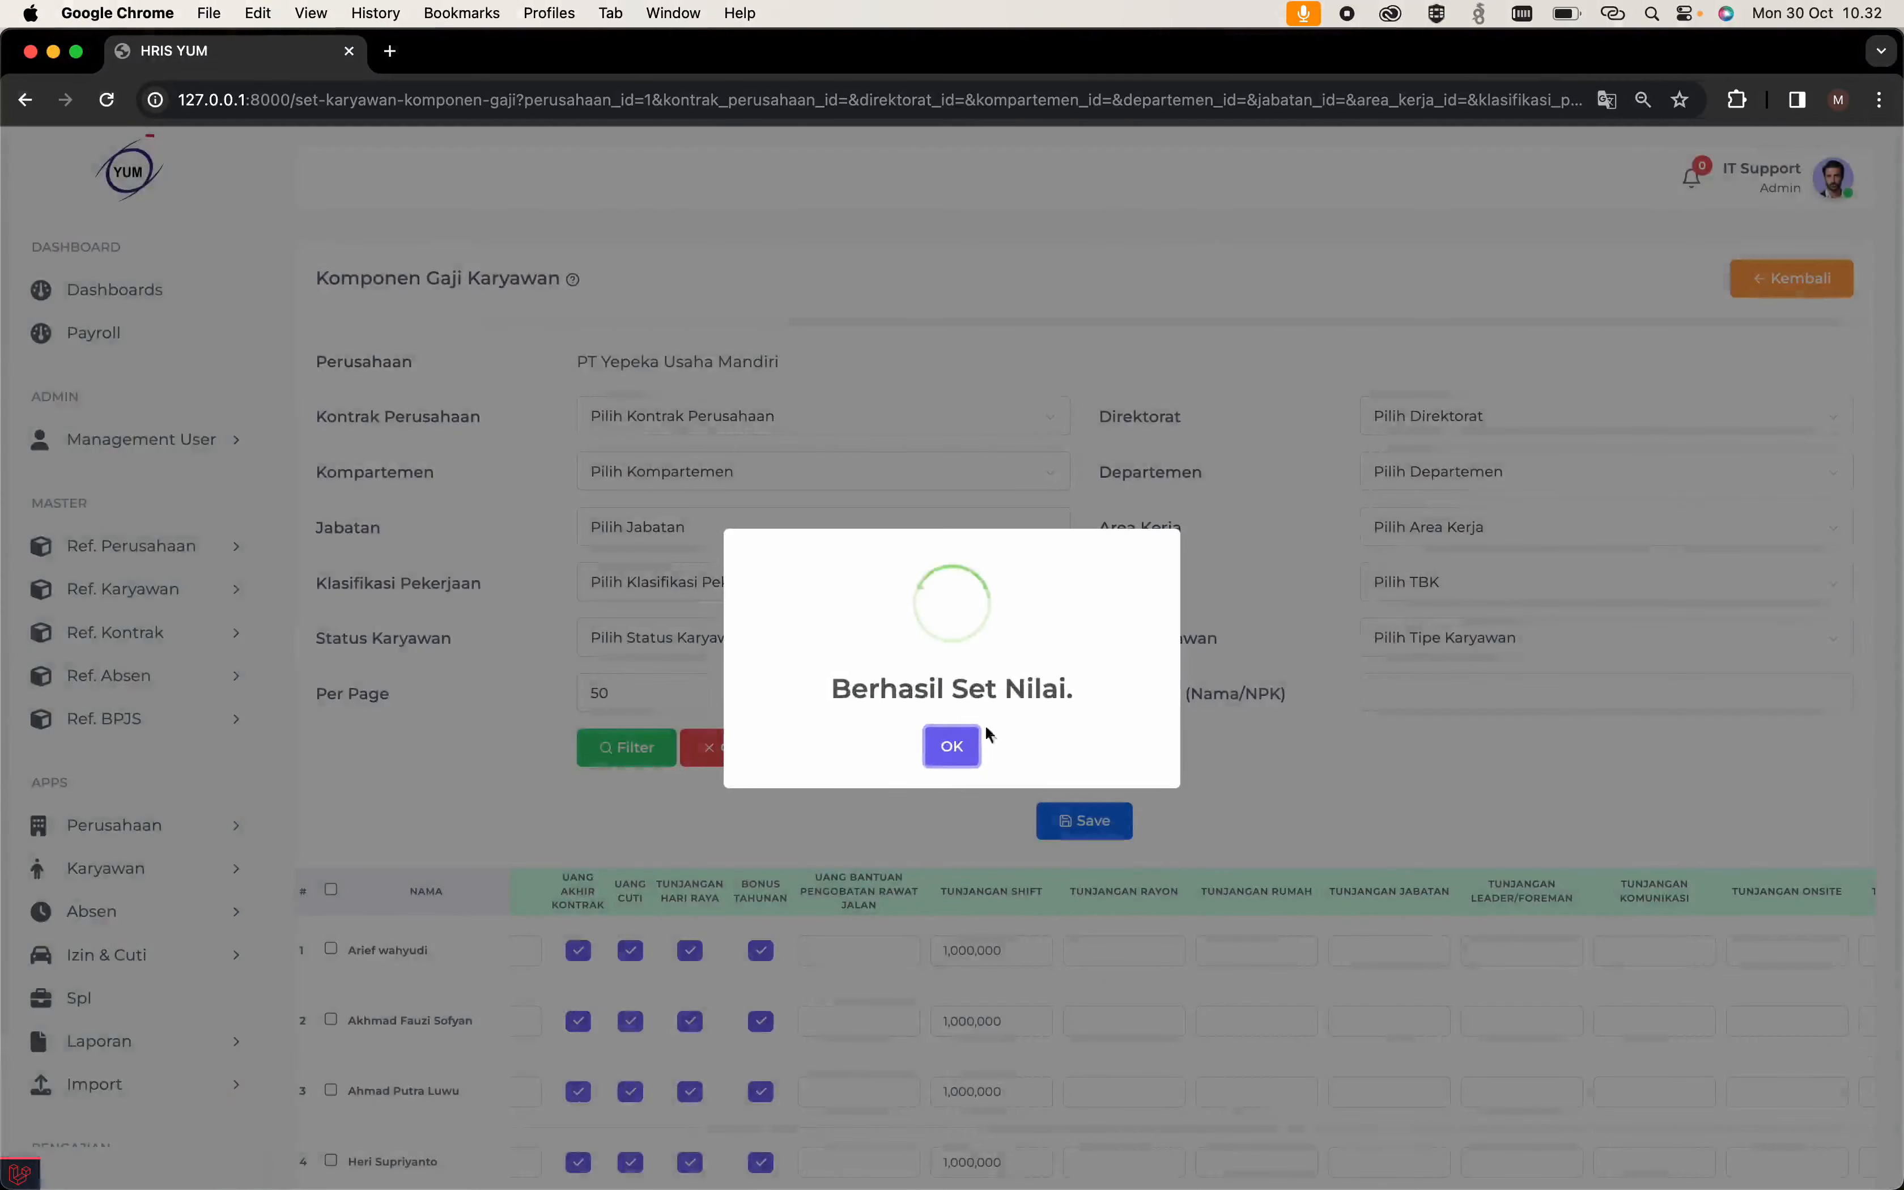
{"action": "left_click", "coordinate": [951, 750]}
Check the Tunjangan Shift values across the employee rows and save the employee components.
{"action": "scroll", "coordinate": [1013, 937], "scroll_direction": "down", "scroll_amount": 10}
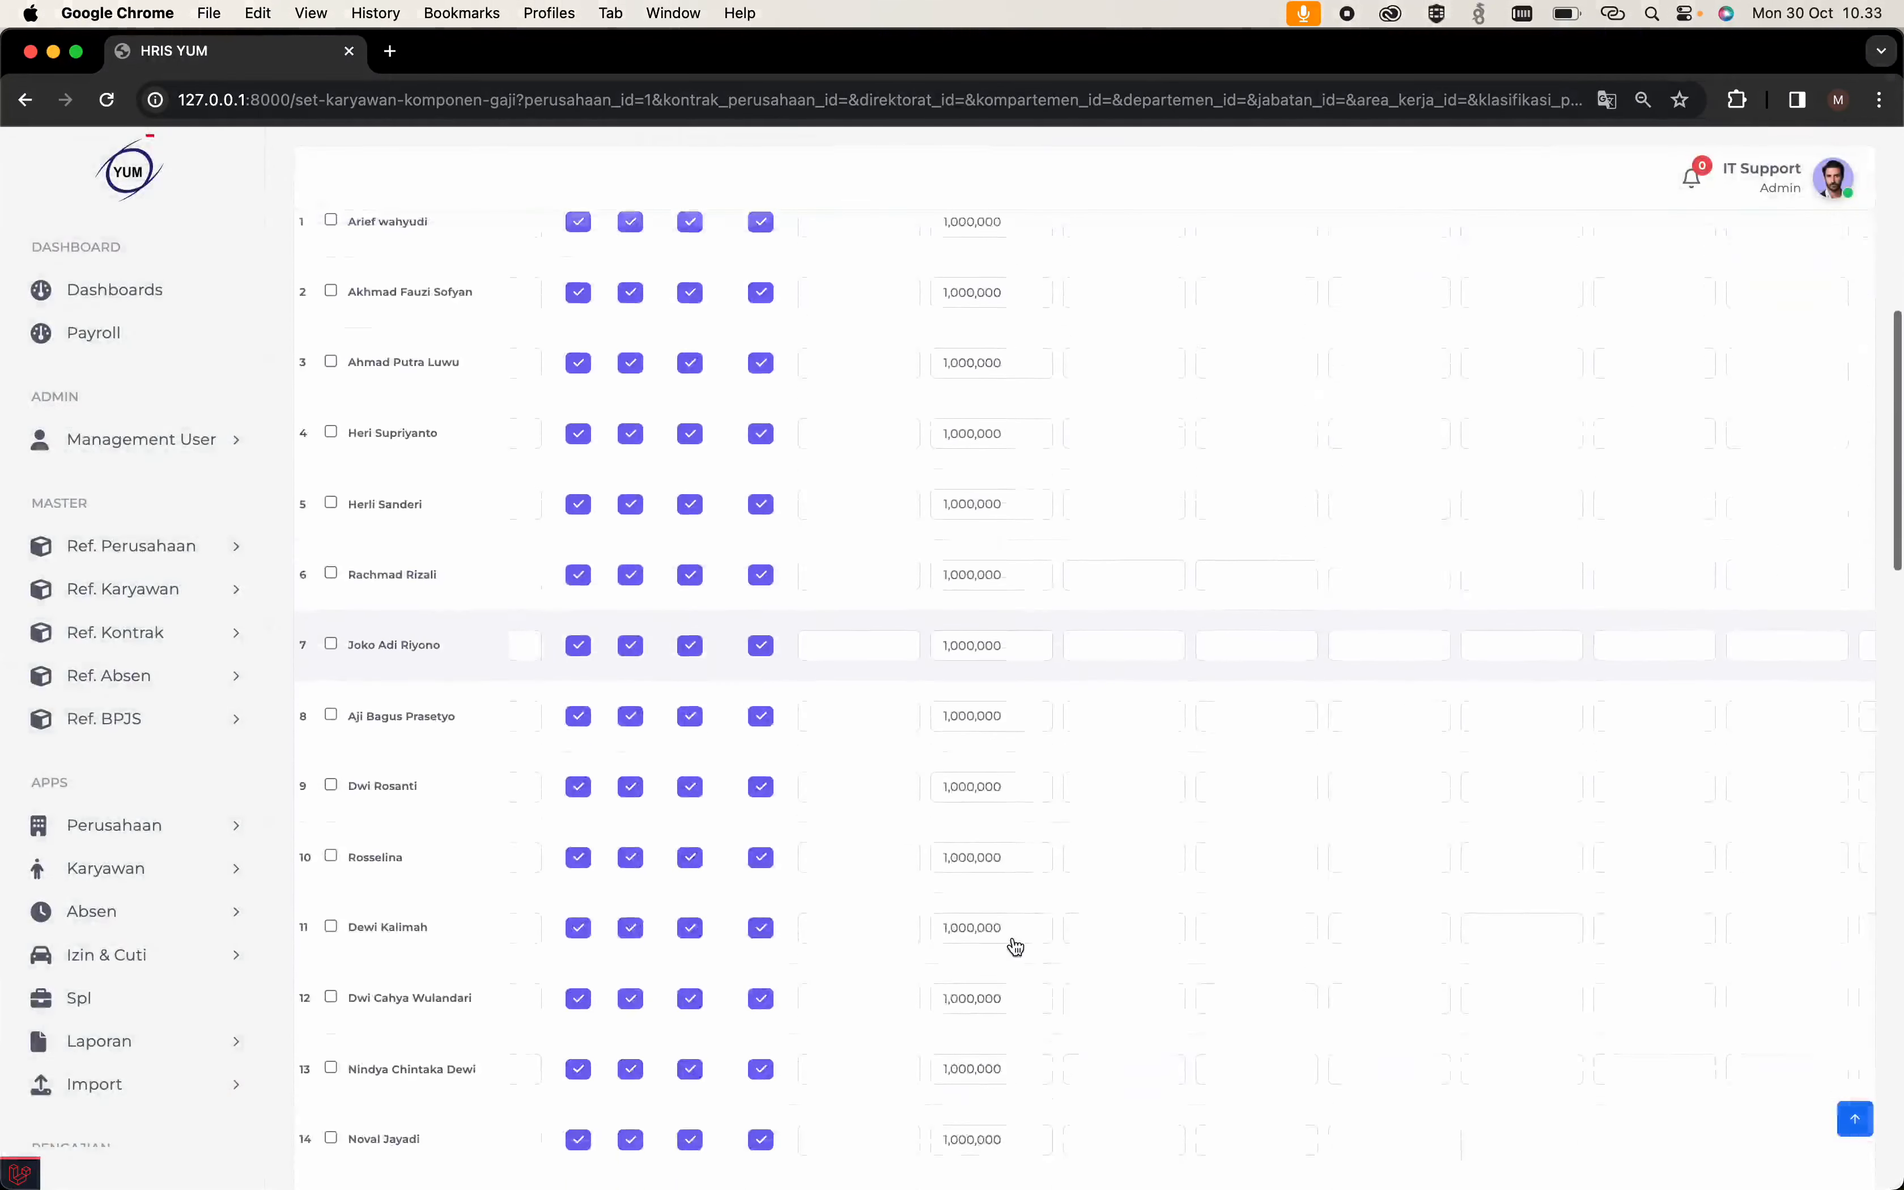
{"action": "scroll", "coordinate": [1015, 945], "scroll_direction": "right", "scroll_amount": 10}
{"action": "scroll", "coordinate": [1015, 947], "scroll_direction": "left", "scroll_amount": 10}
{"action": "scroll", "coordinate": [1014, 945], "scroll_direction": "up", "scroll_amount": 10}
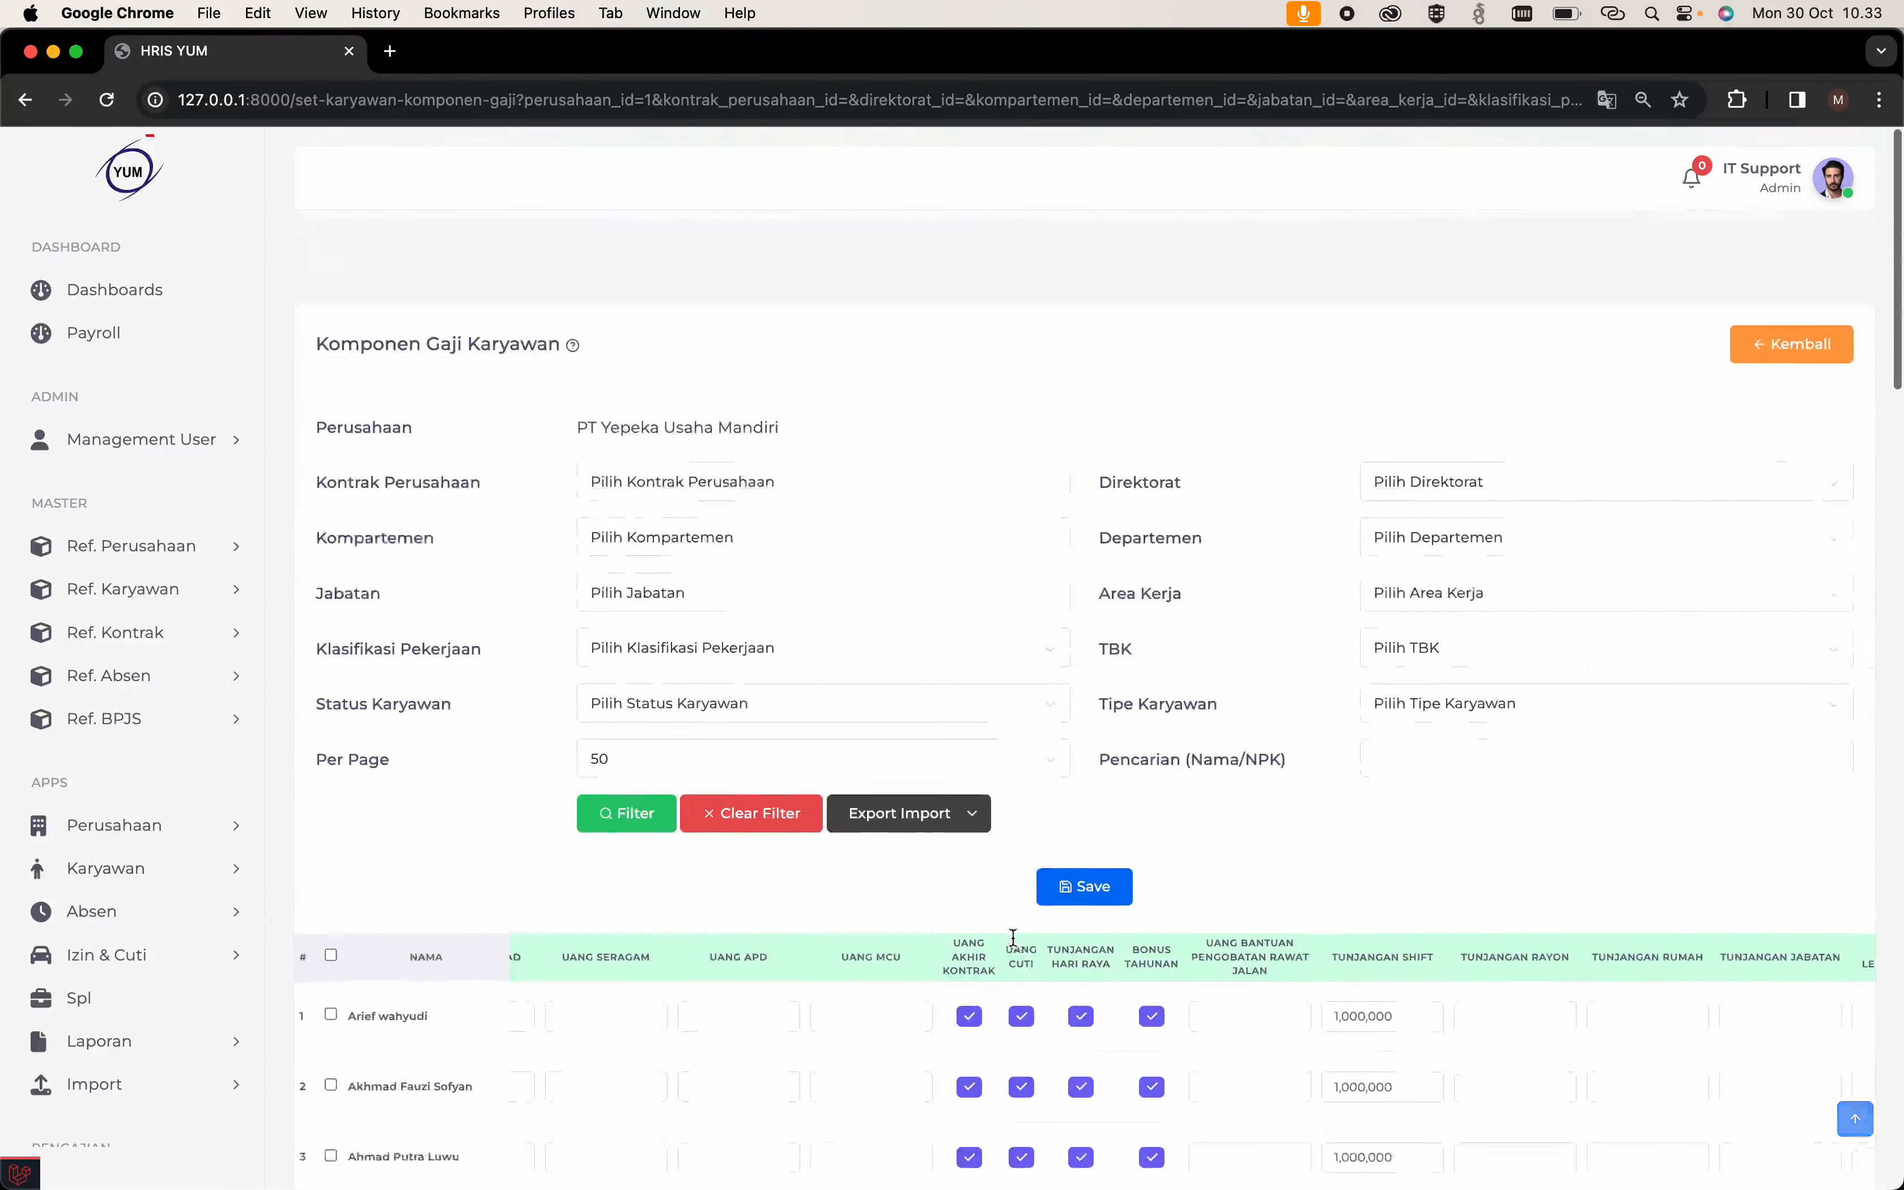
{"action": "left_click", "coordinate": [1101, 827]}
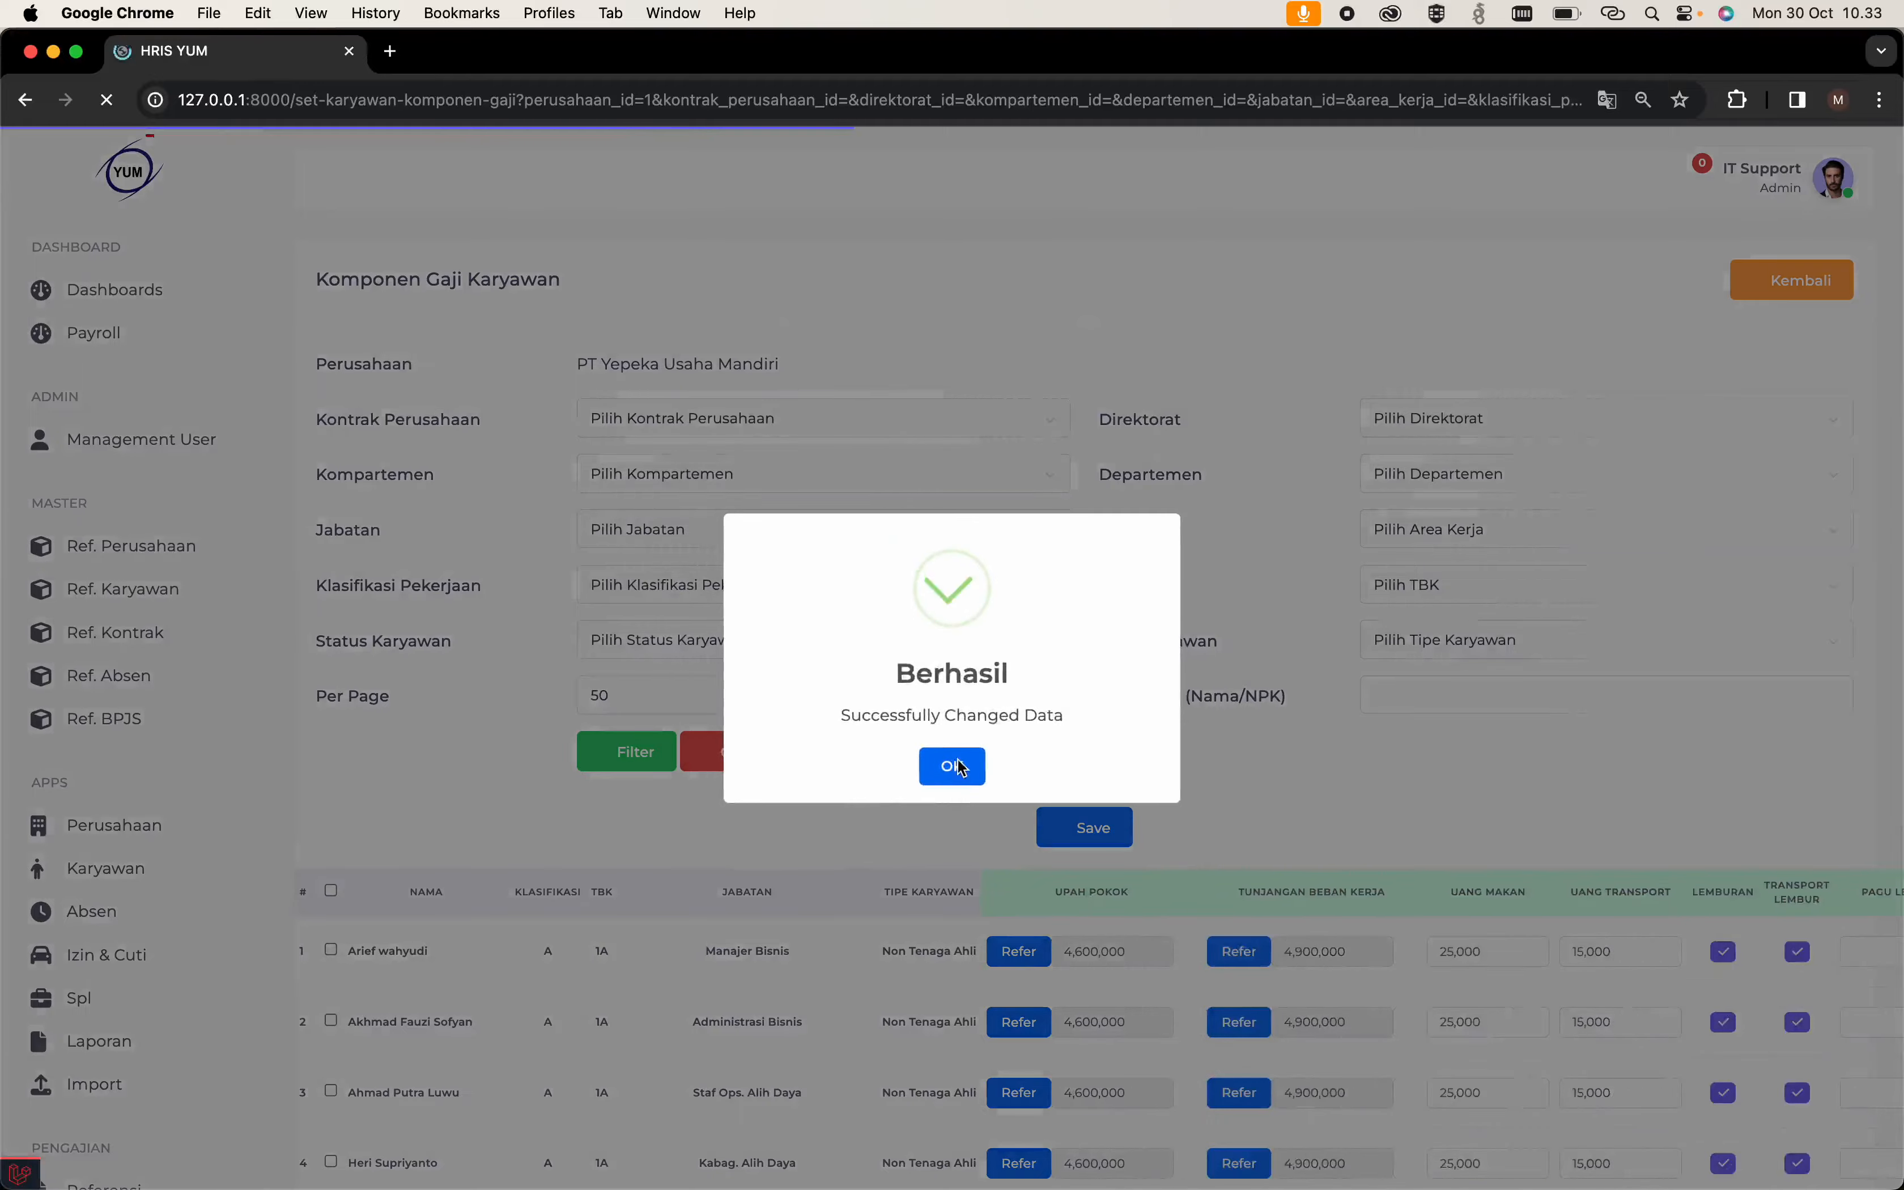
{"action": "left_click", "coordinate": [956, 759]}
Review the remaining component columns, including Settingan Komponen THR, and save the employee components once more.
{"action": "scroll", "coordinate": [1199, 942], "scroll_direction": "right", "scroll_amount": 15}
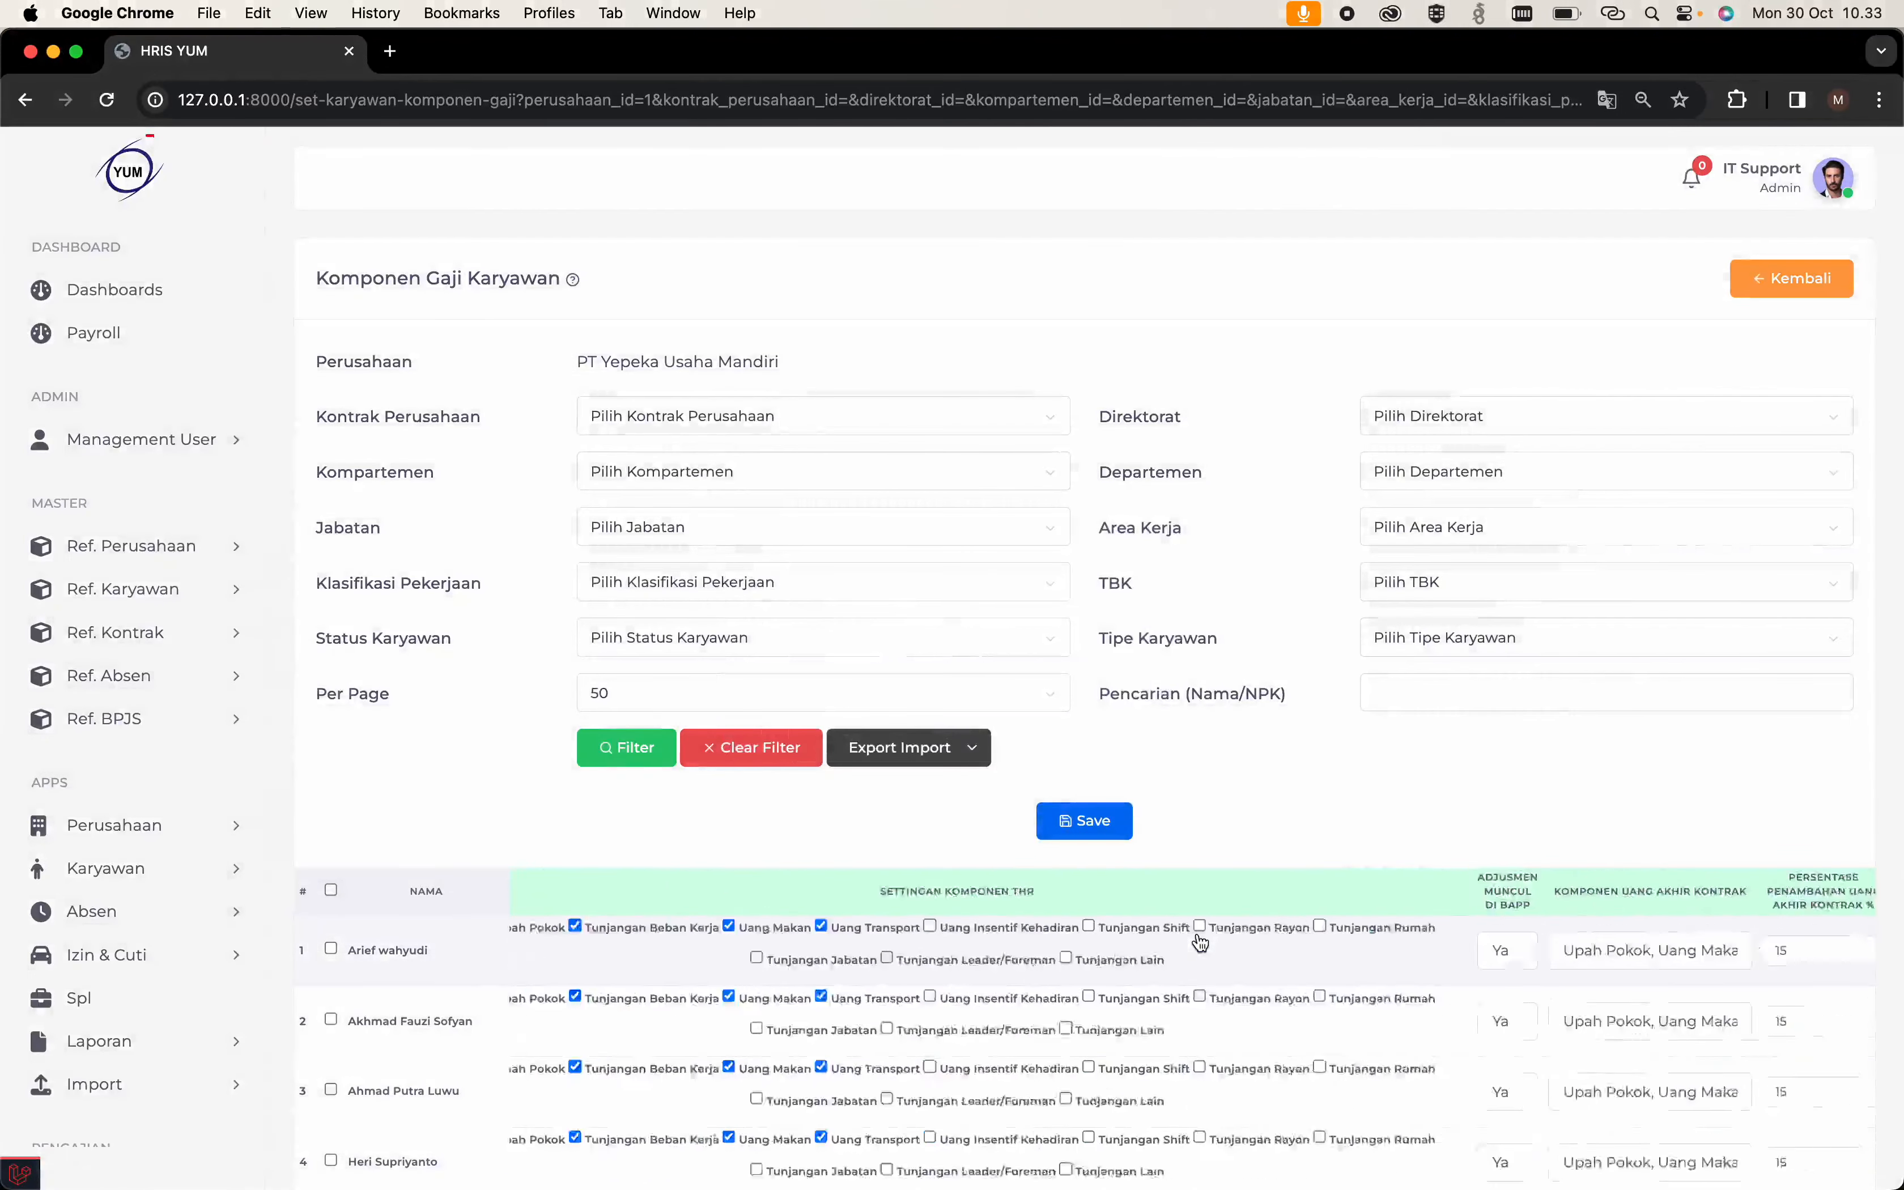
{"action": "scroll", "coordinate": [1469, 1012], "scroll_direction": "left", "scroll_amount": 10}
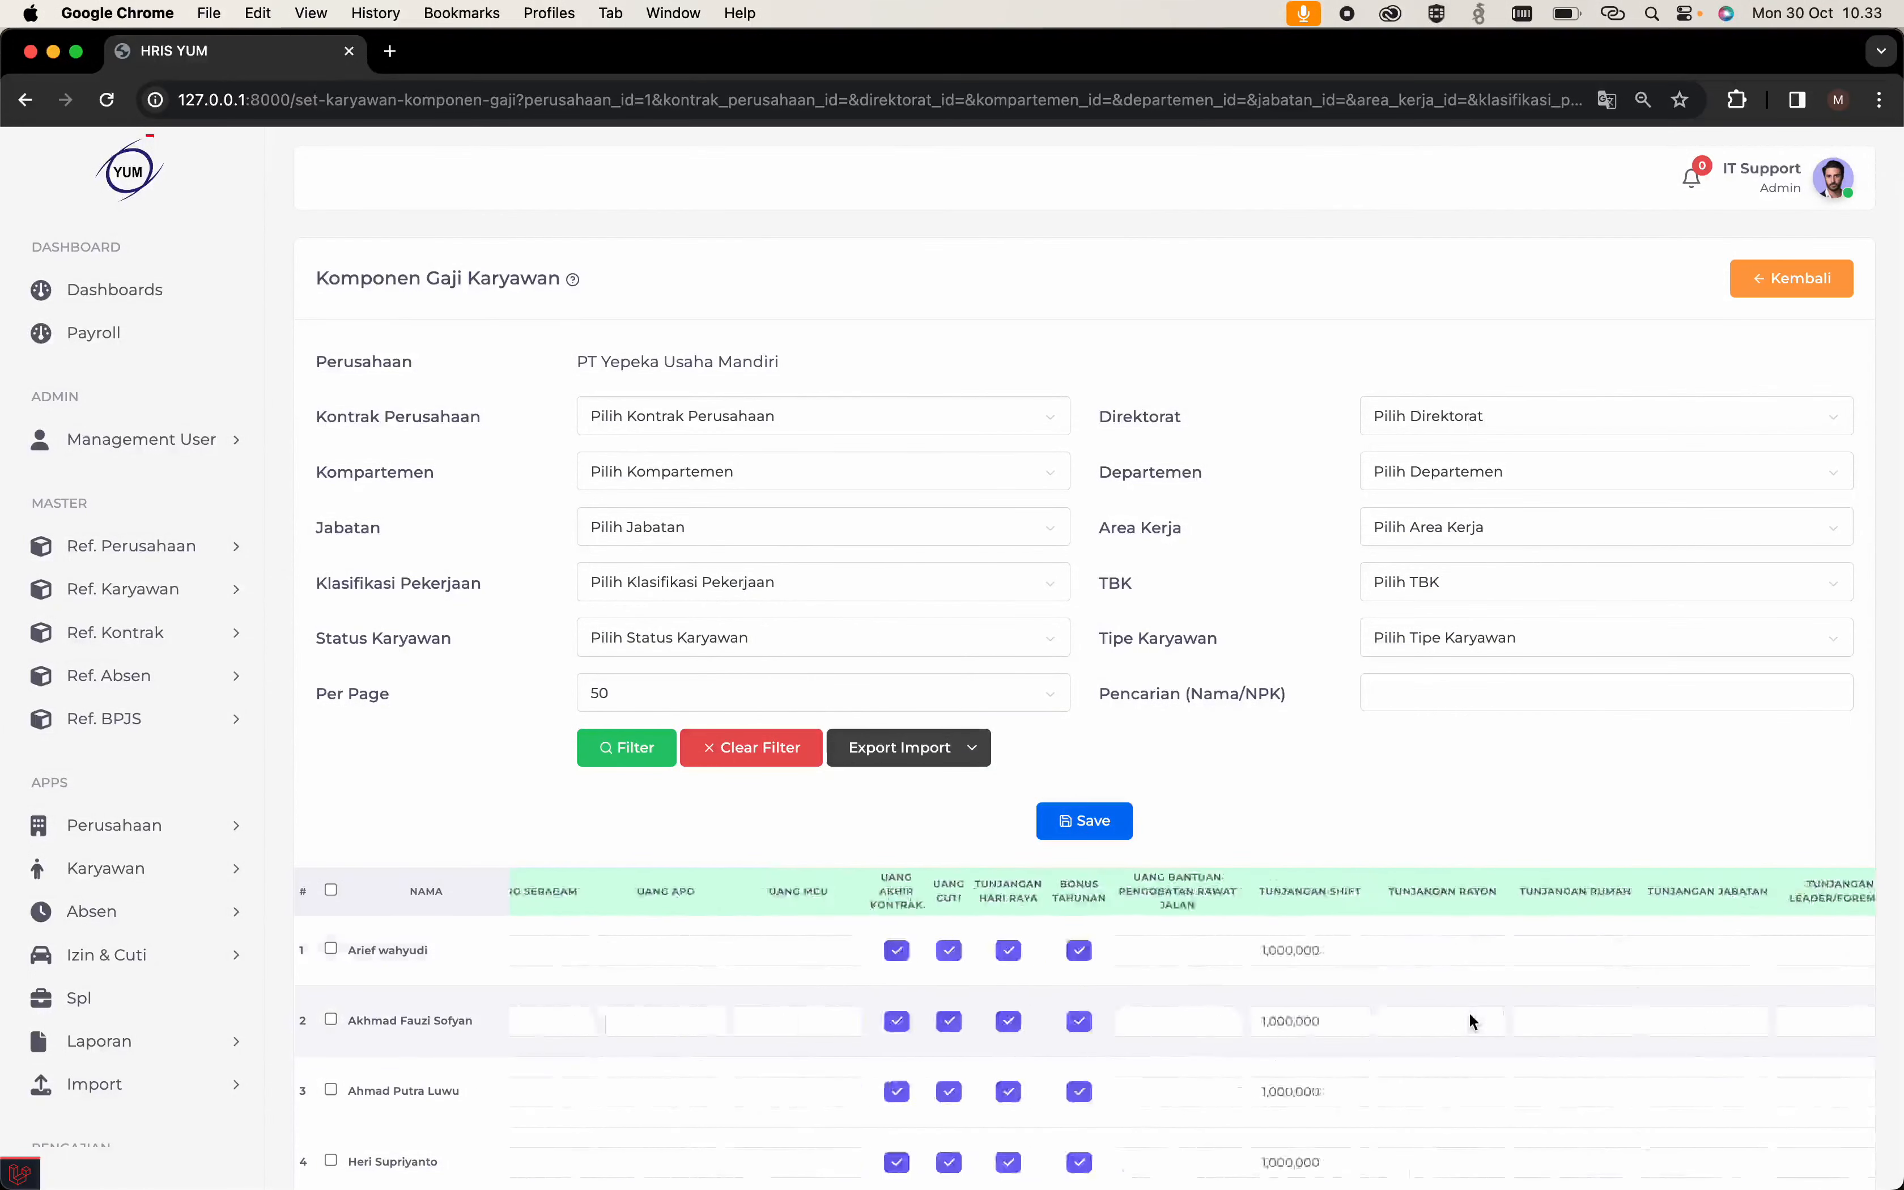
{"action": "scroll", "coordinate": [1469, 1021], "scroll_direction": "left", "scroll_amount": 10}
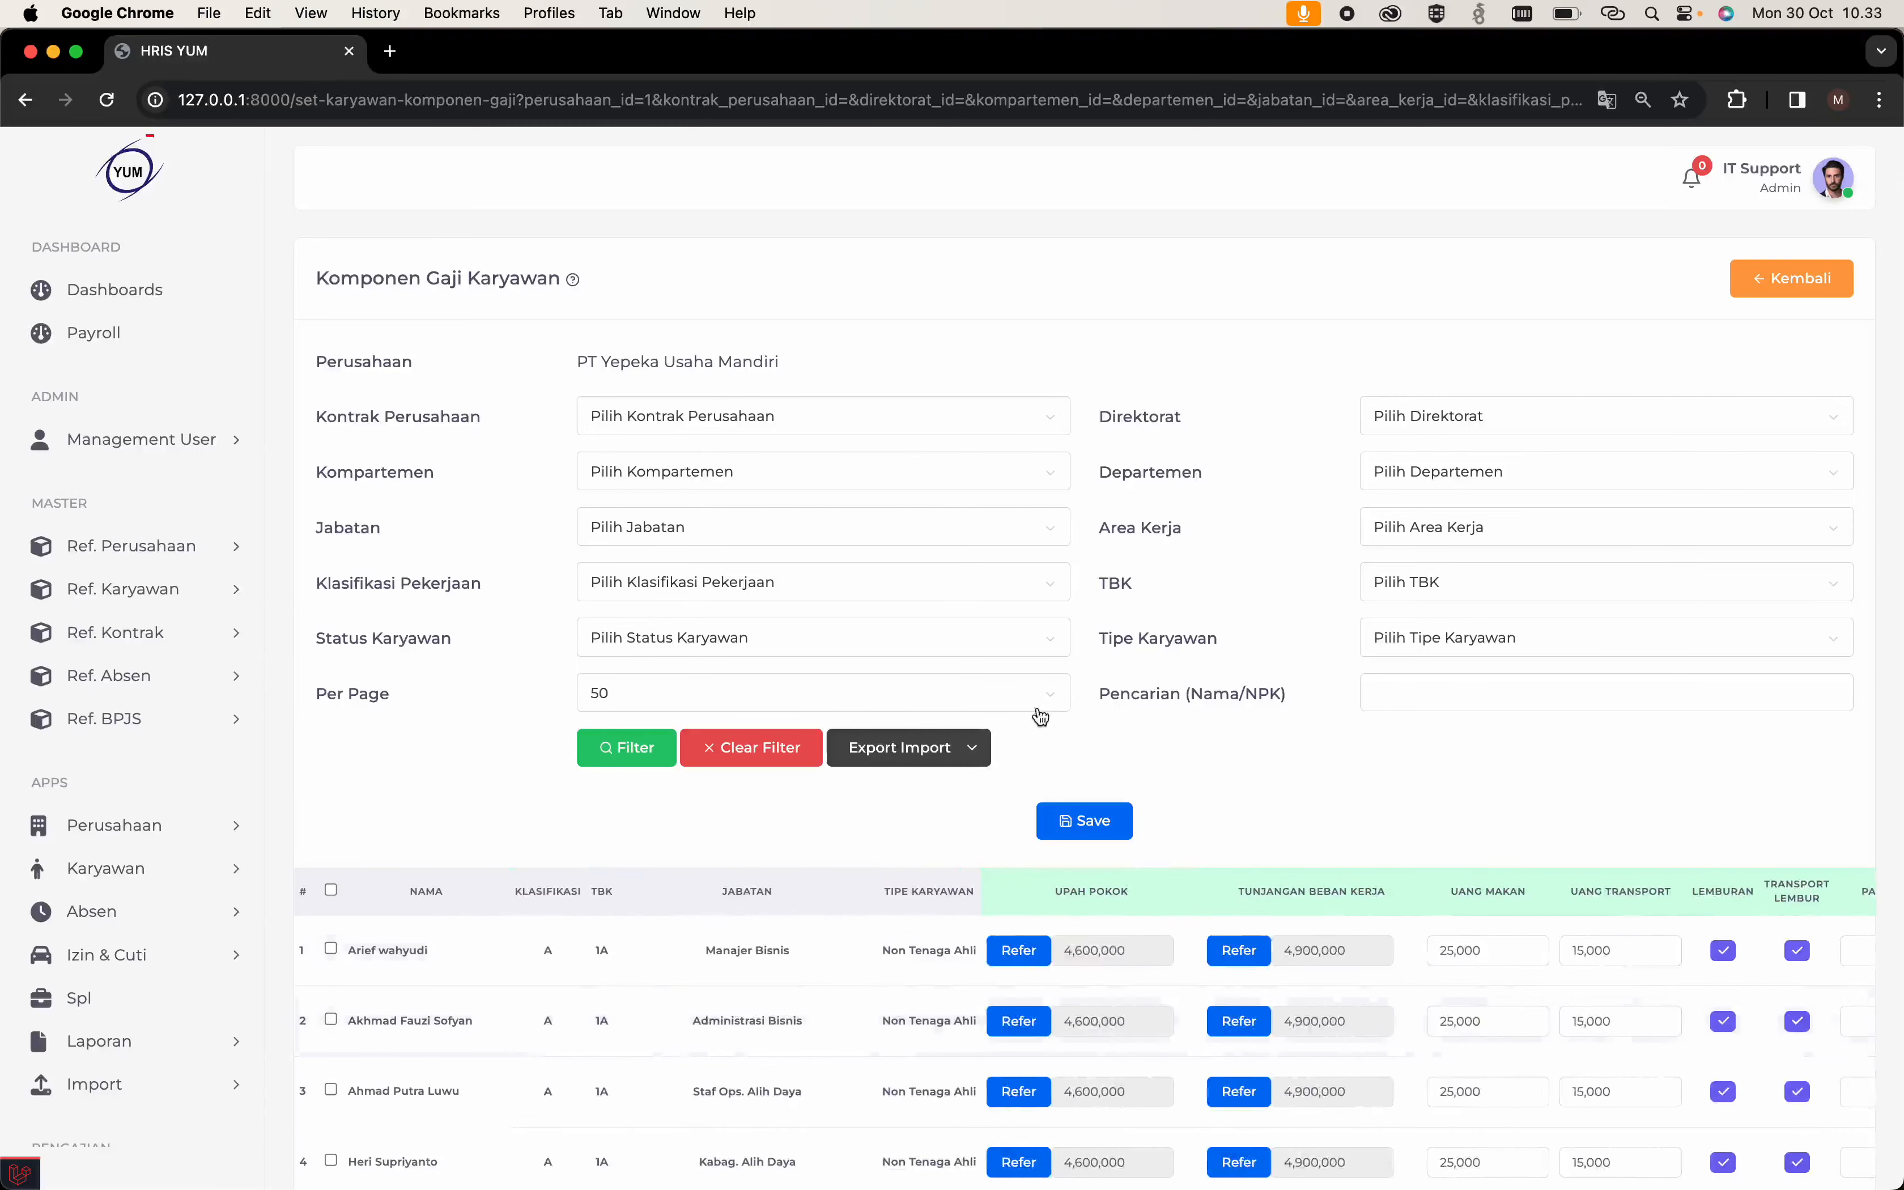
{"action": "left_click", "coordinate": [1083, 820]}
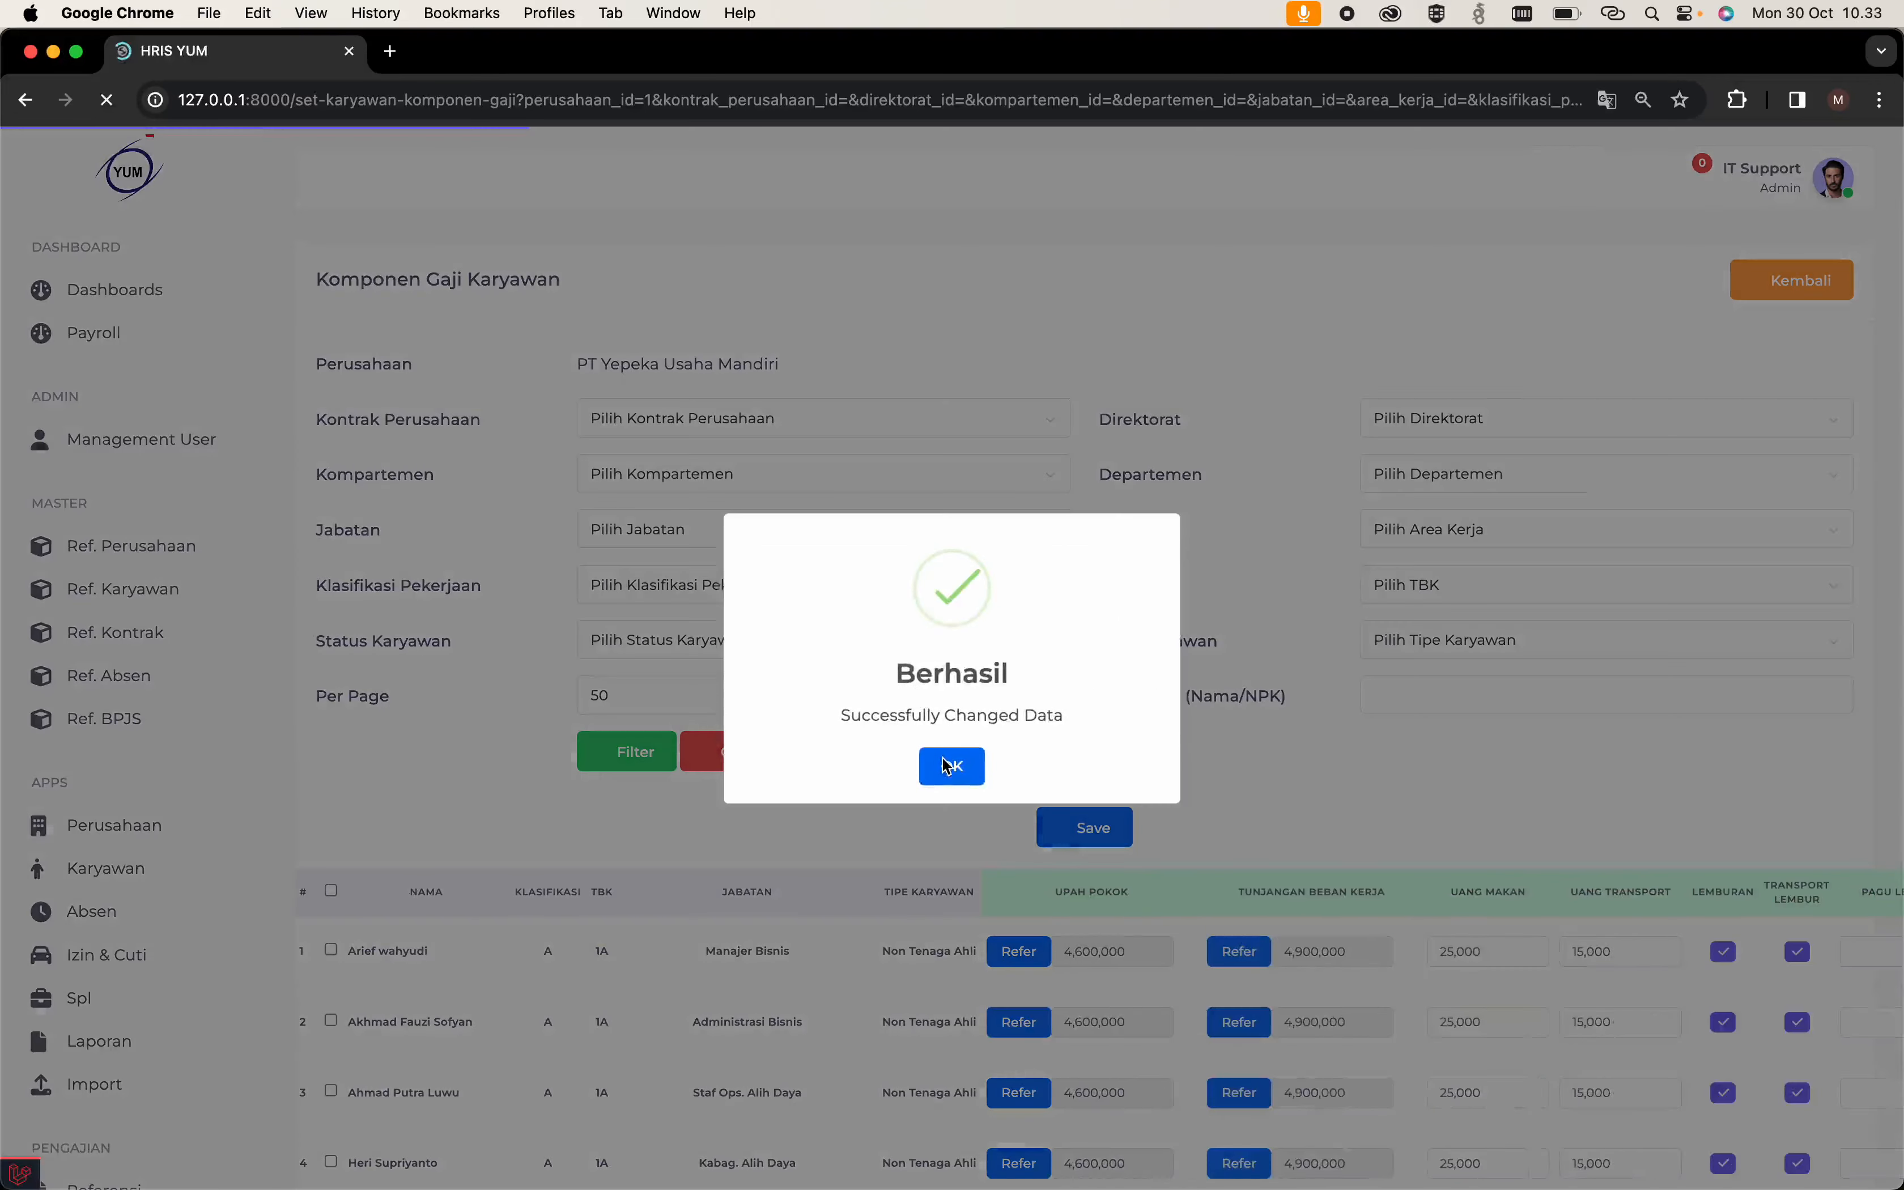
Export the employees' salary components to an Excel workbook.
{"action": "left_click", "coordinate": [956, 767]}
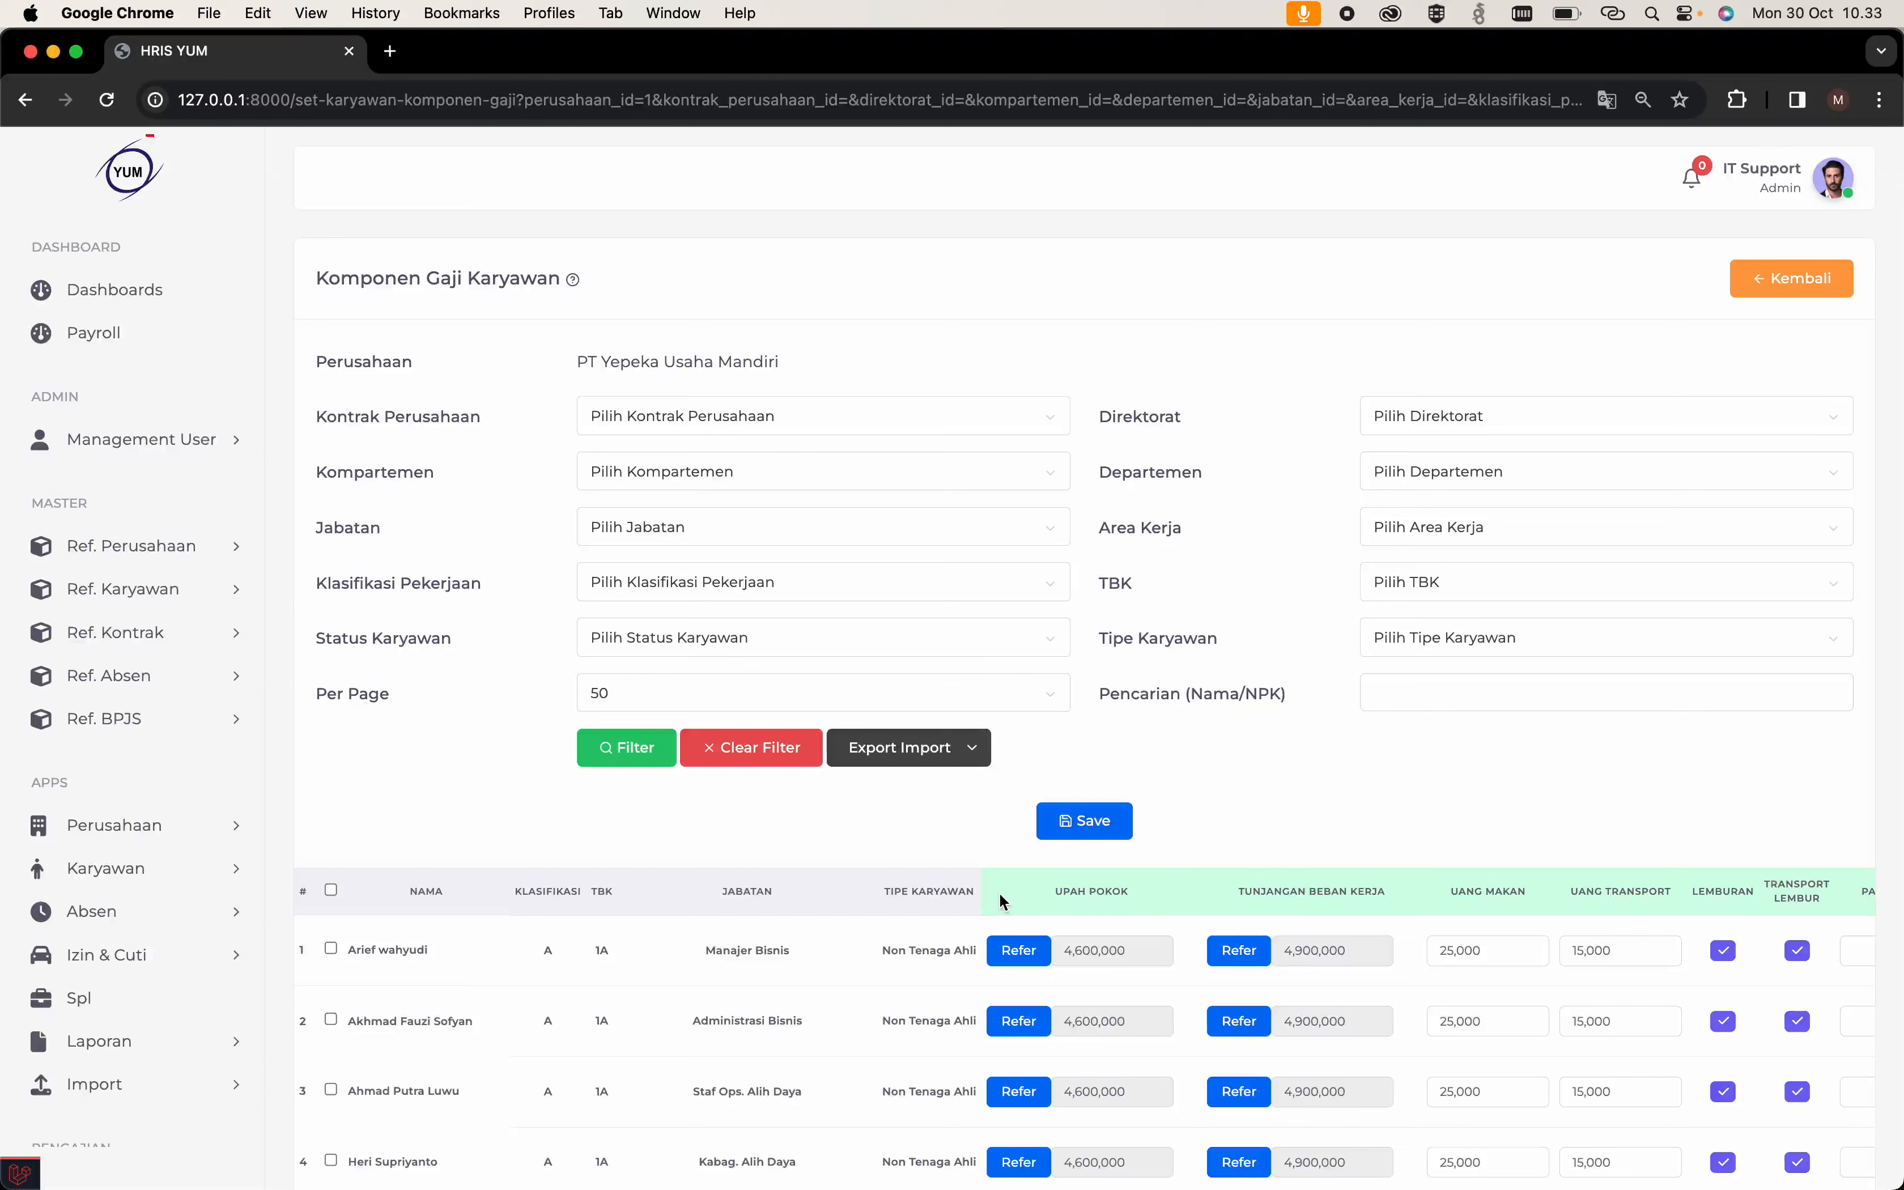
{"action": "left_click", "coordinate": [962, 748]}
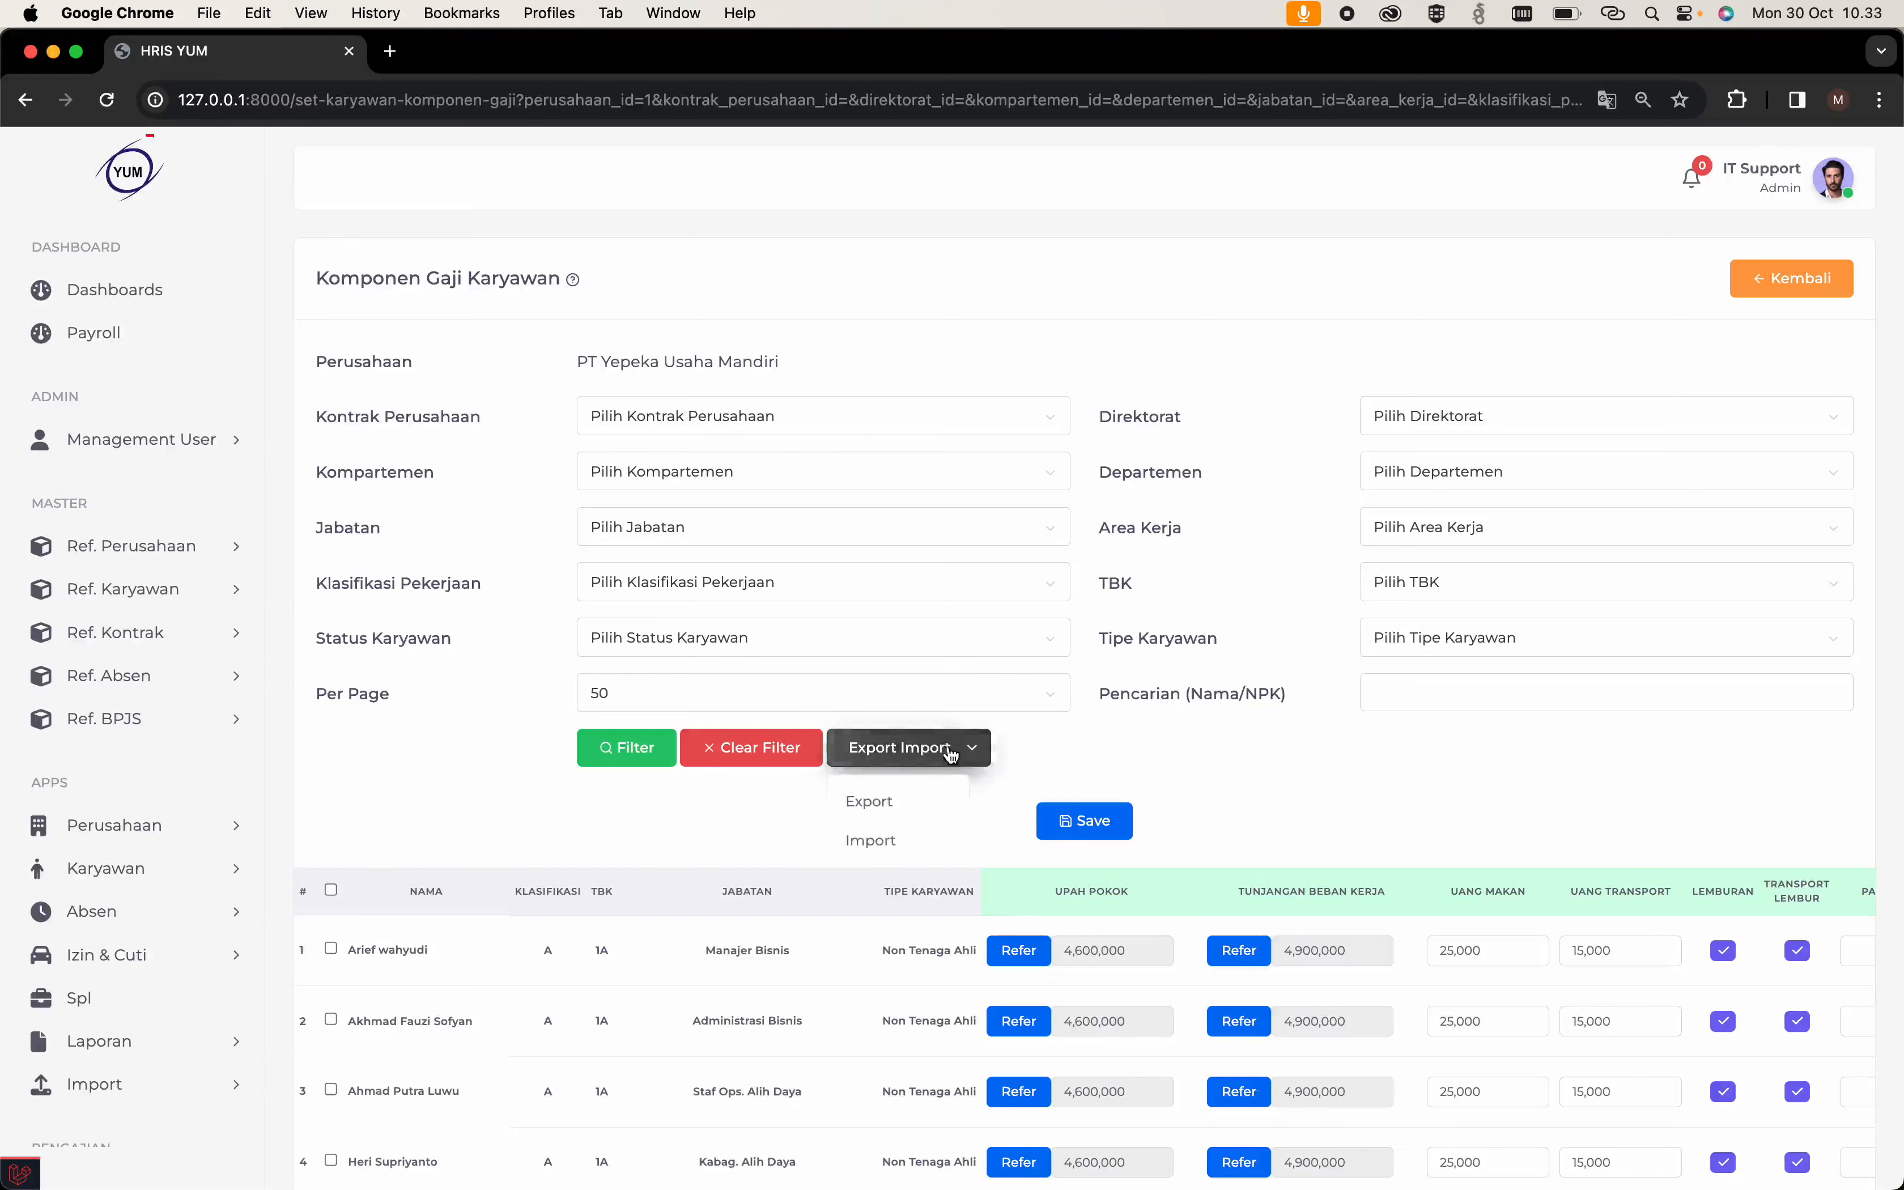
{"action": "left_click", "coordinate": [933, 803]}
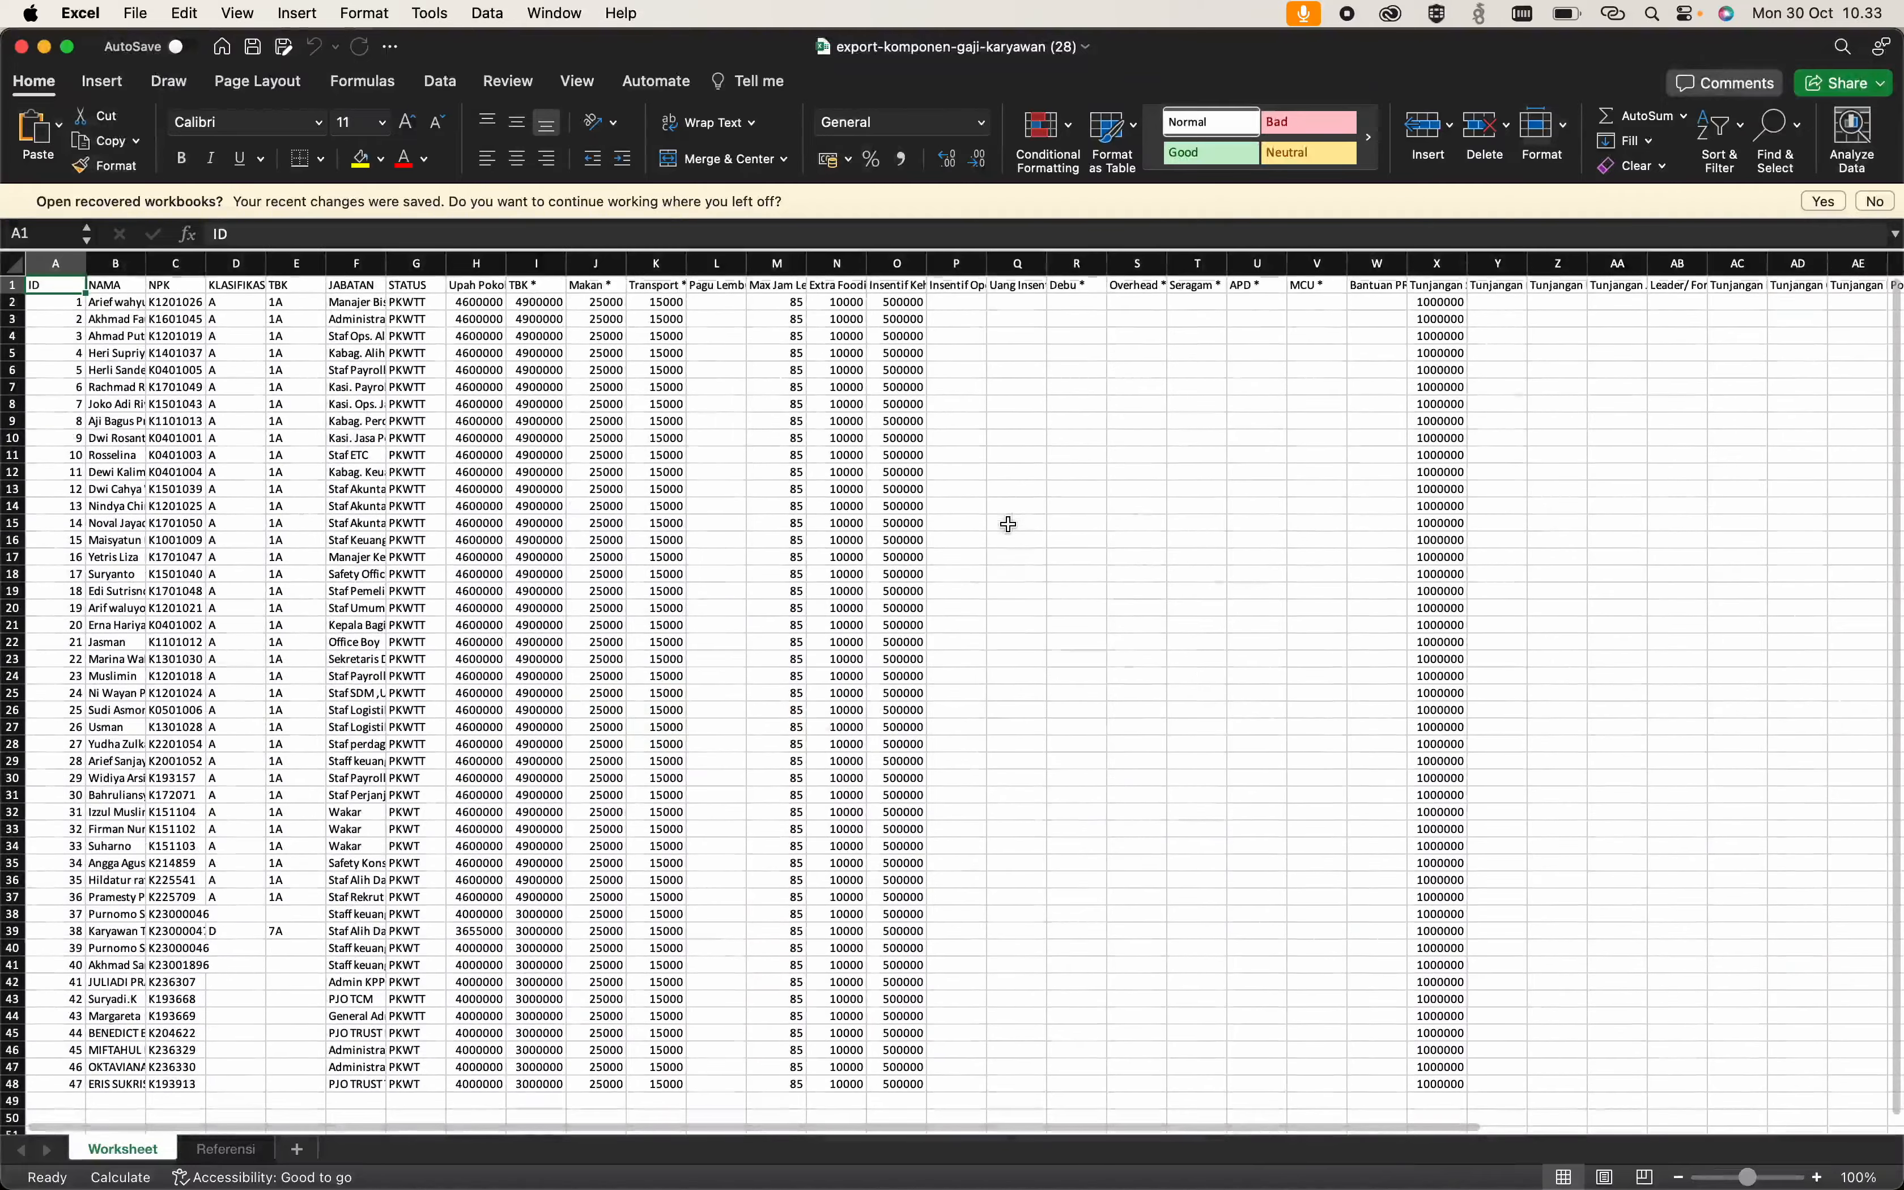
In the exported Excel workbook, enter 25000 in the Seragam column and fill it down to every employee row, T2 to T48.
{"action": "scroll", "coordinate": [870, 592], "scroll_direction": "right", "scroll_amount": 15}
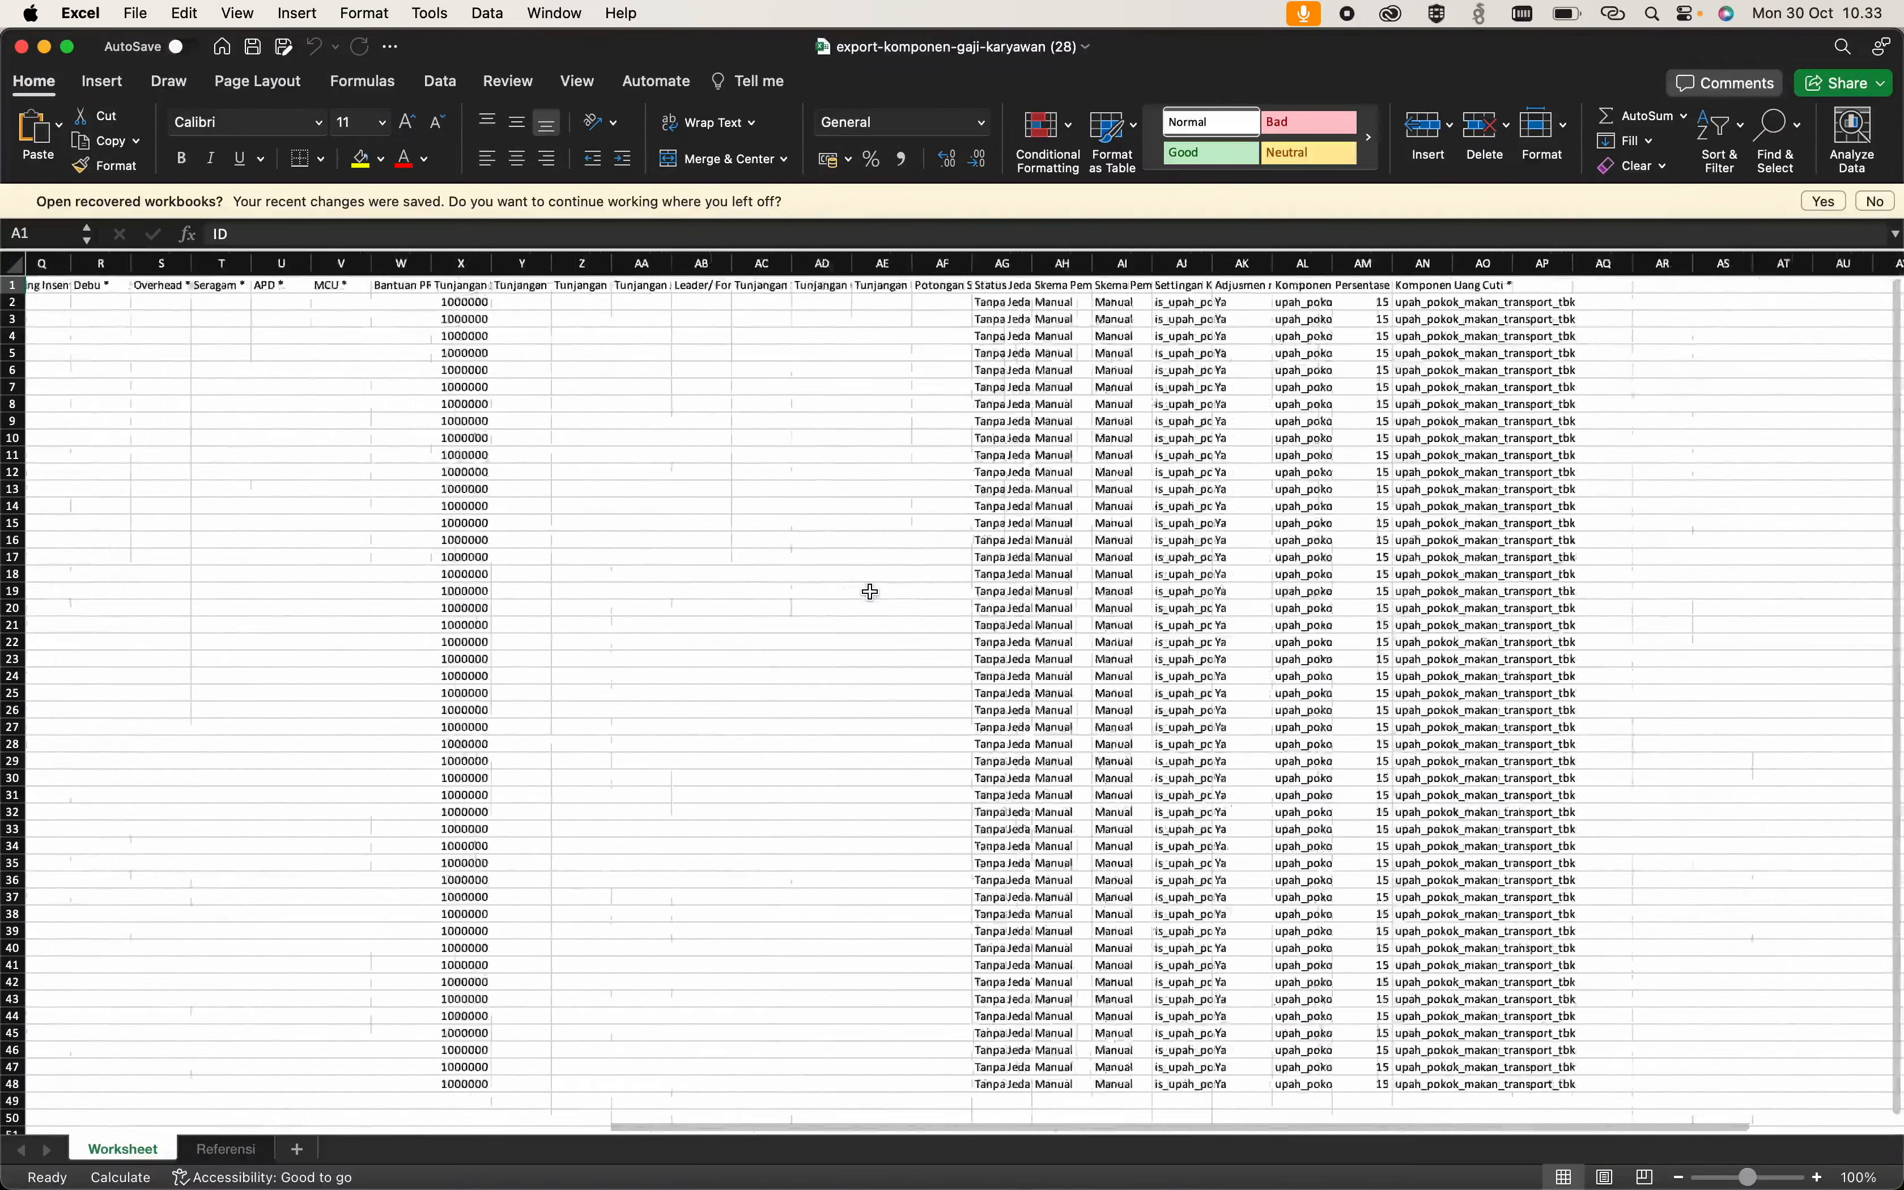
{"action": "scroll", "coordinate": [869, 592], "scroll_direction": "left", "scroll_amount": 10}
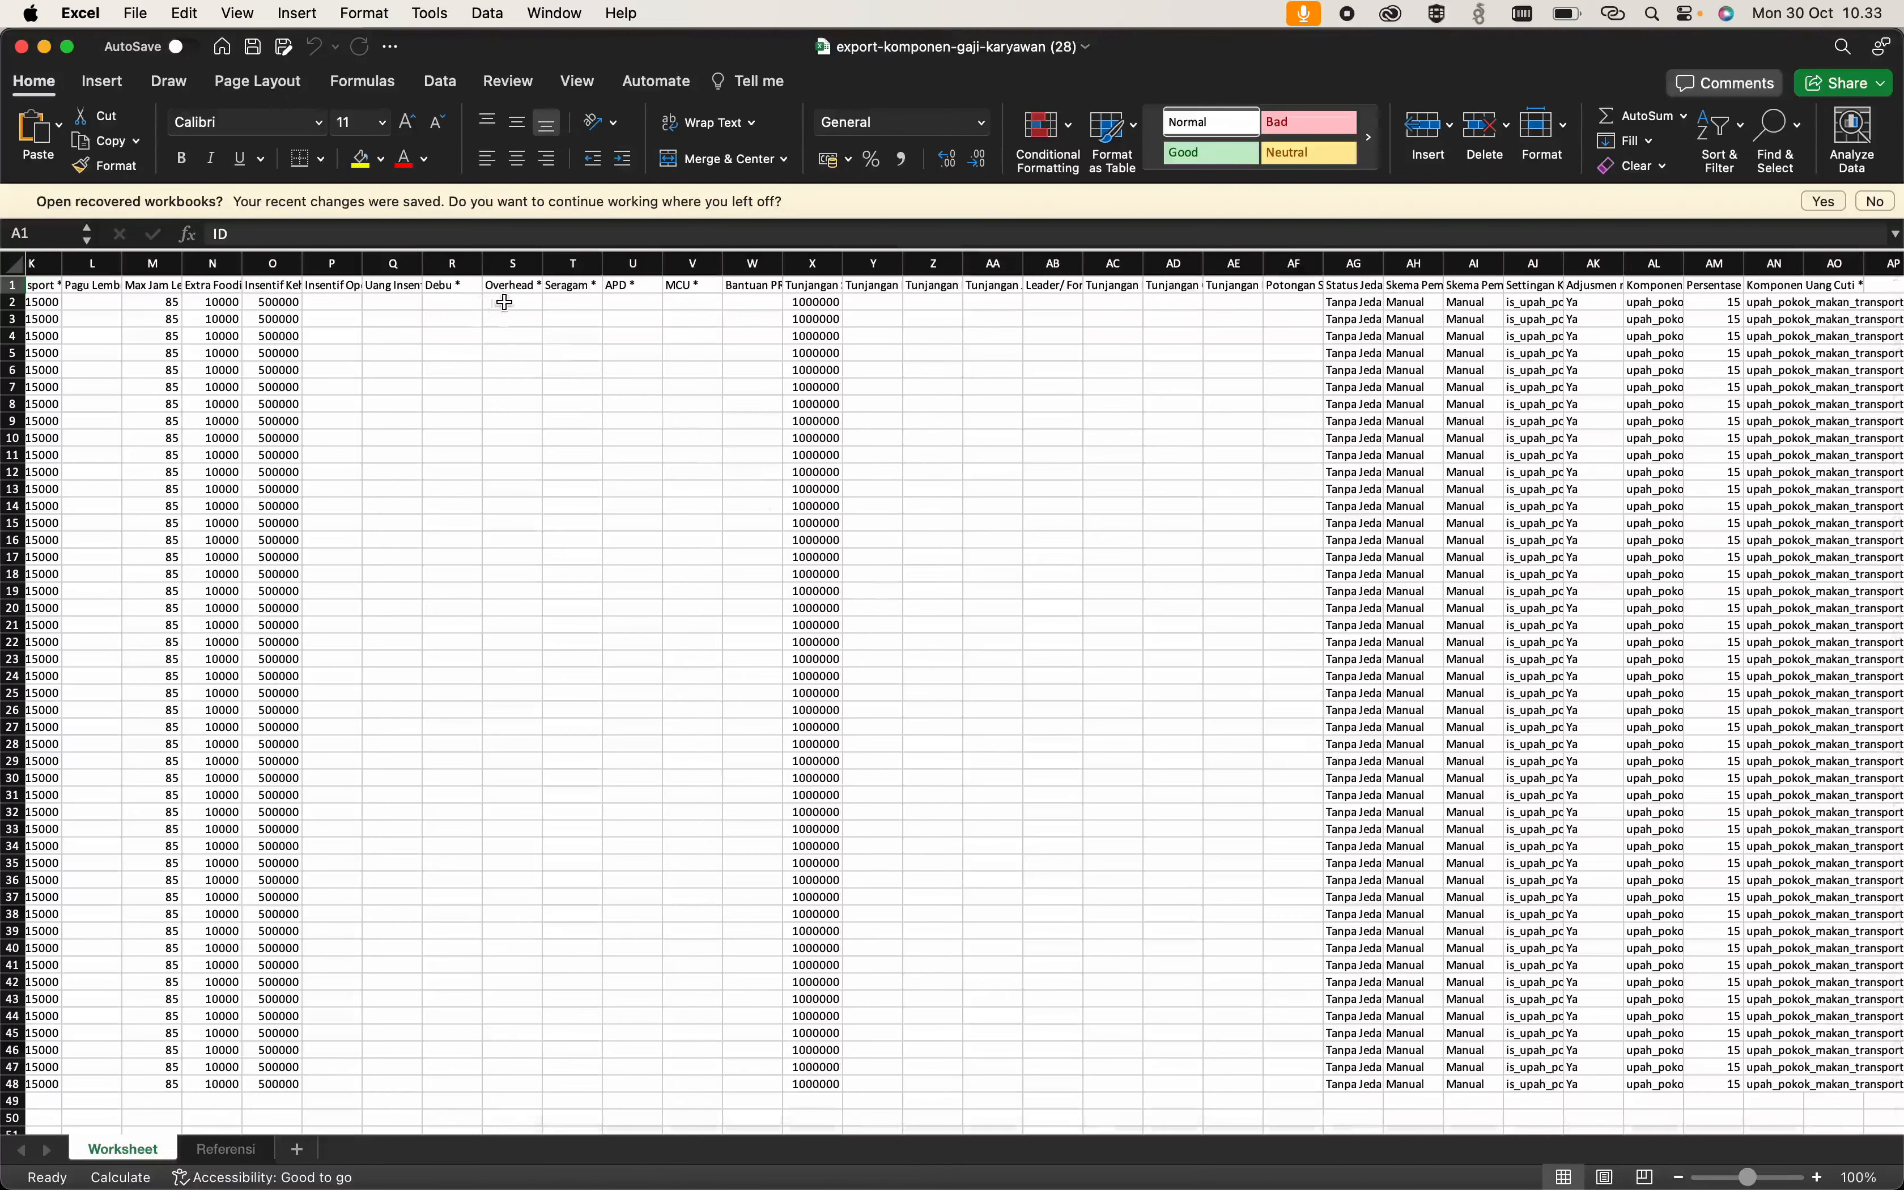
{"action": "left_click", "coordinate": [561, 303]}
{"action": "key", "text": "Right"}
{"action": "key", "text": "Right"}
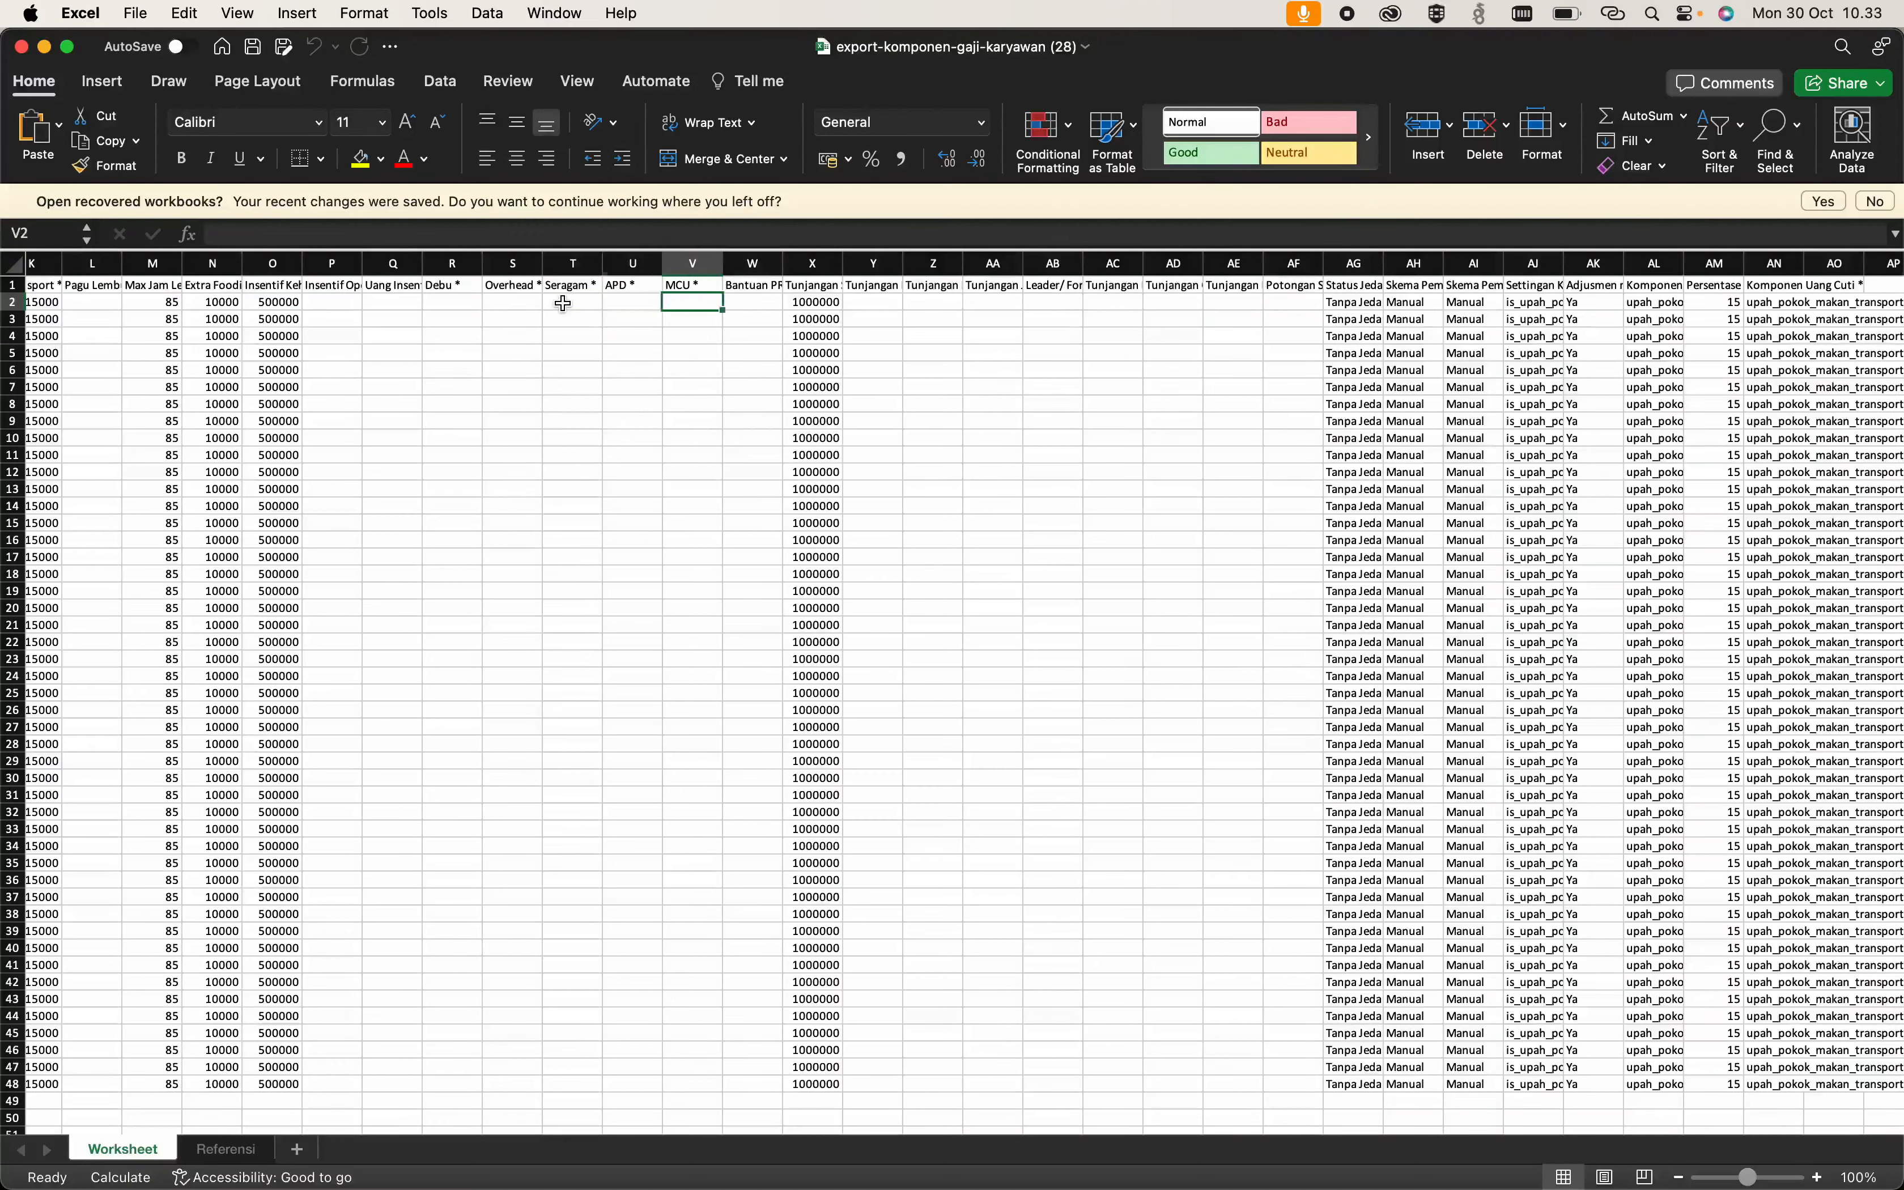
{"action": "key", "text": "Left"}
{"action": "key", "text": "Left"}
{"action": "type", "text": "250"}
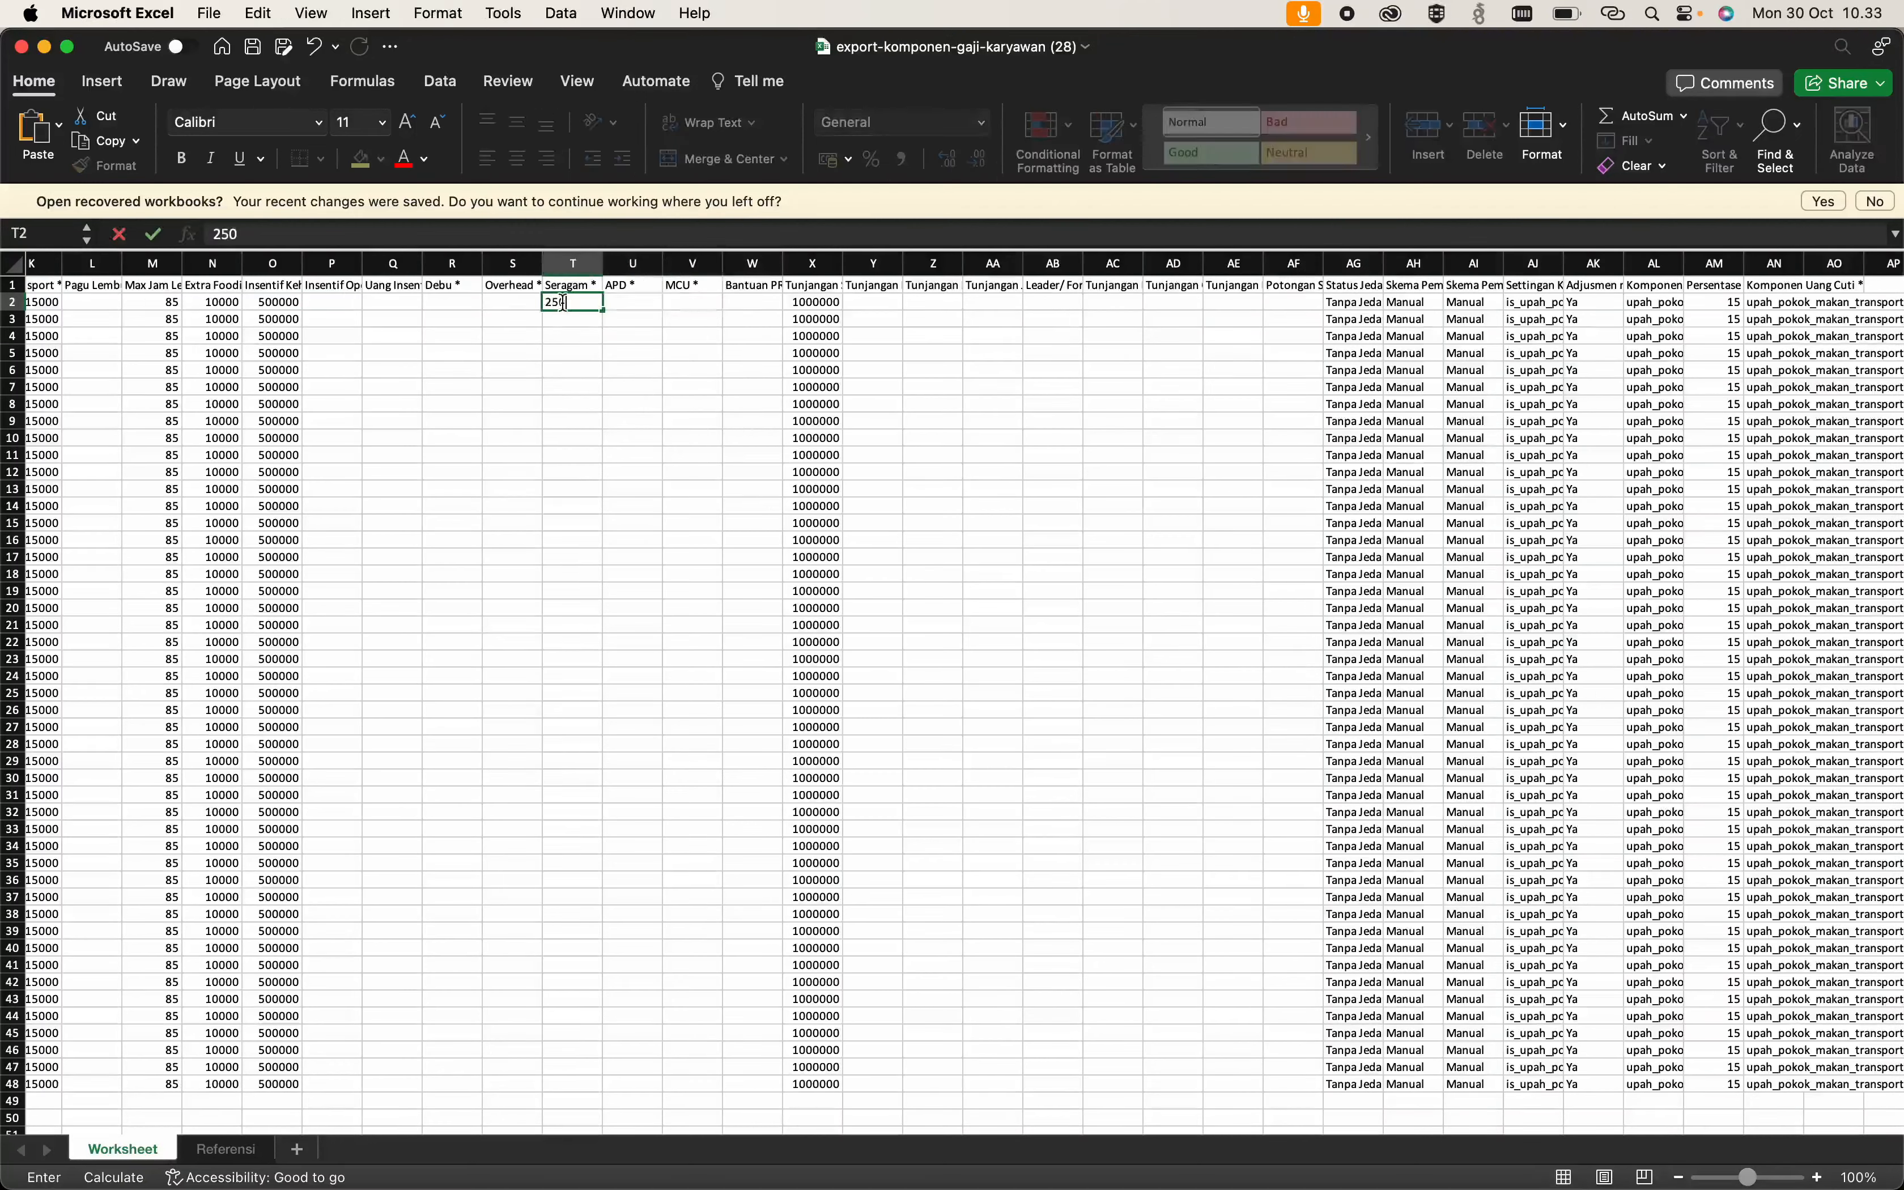
{"action": "key", "text": "Return"}
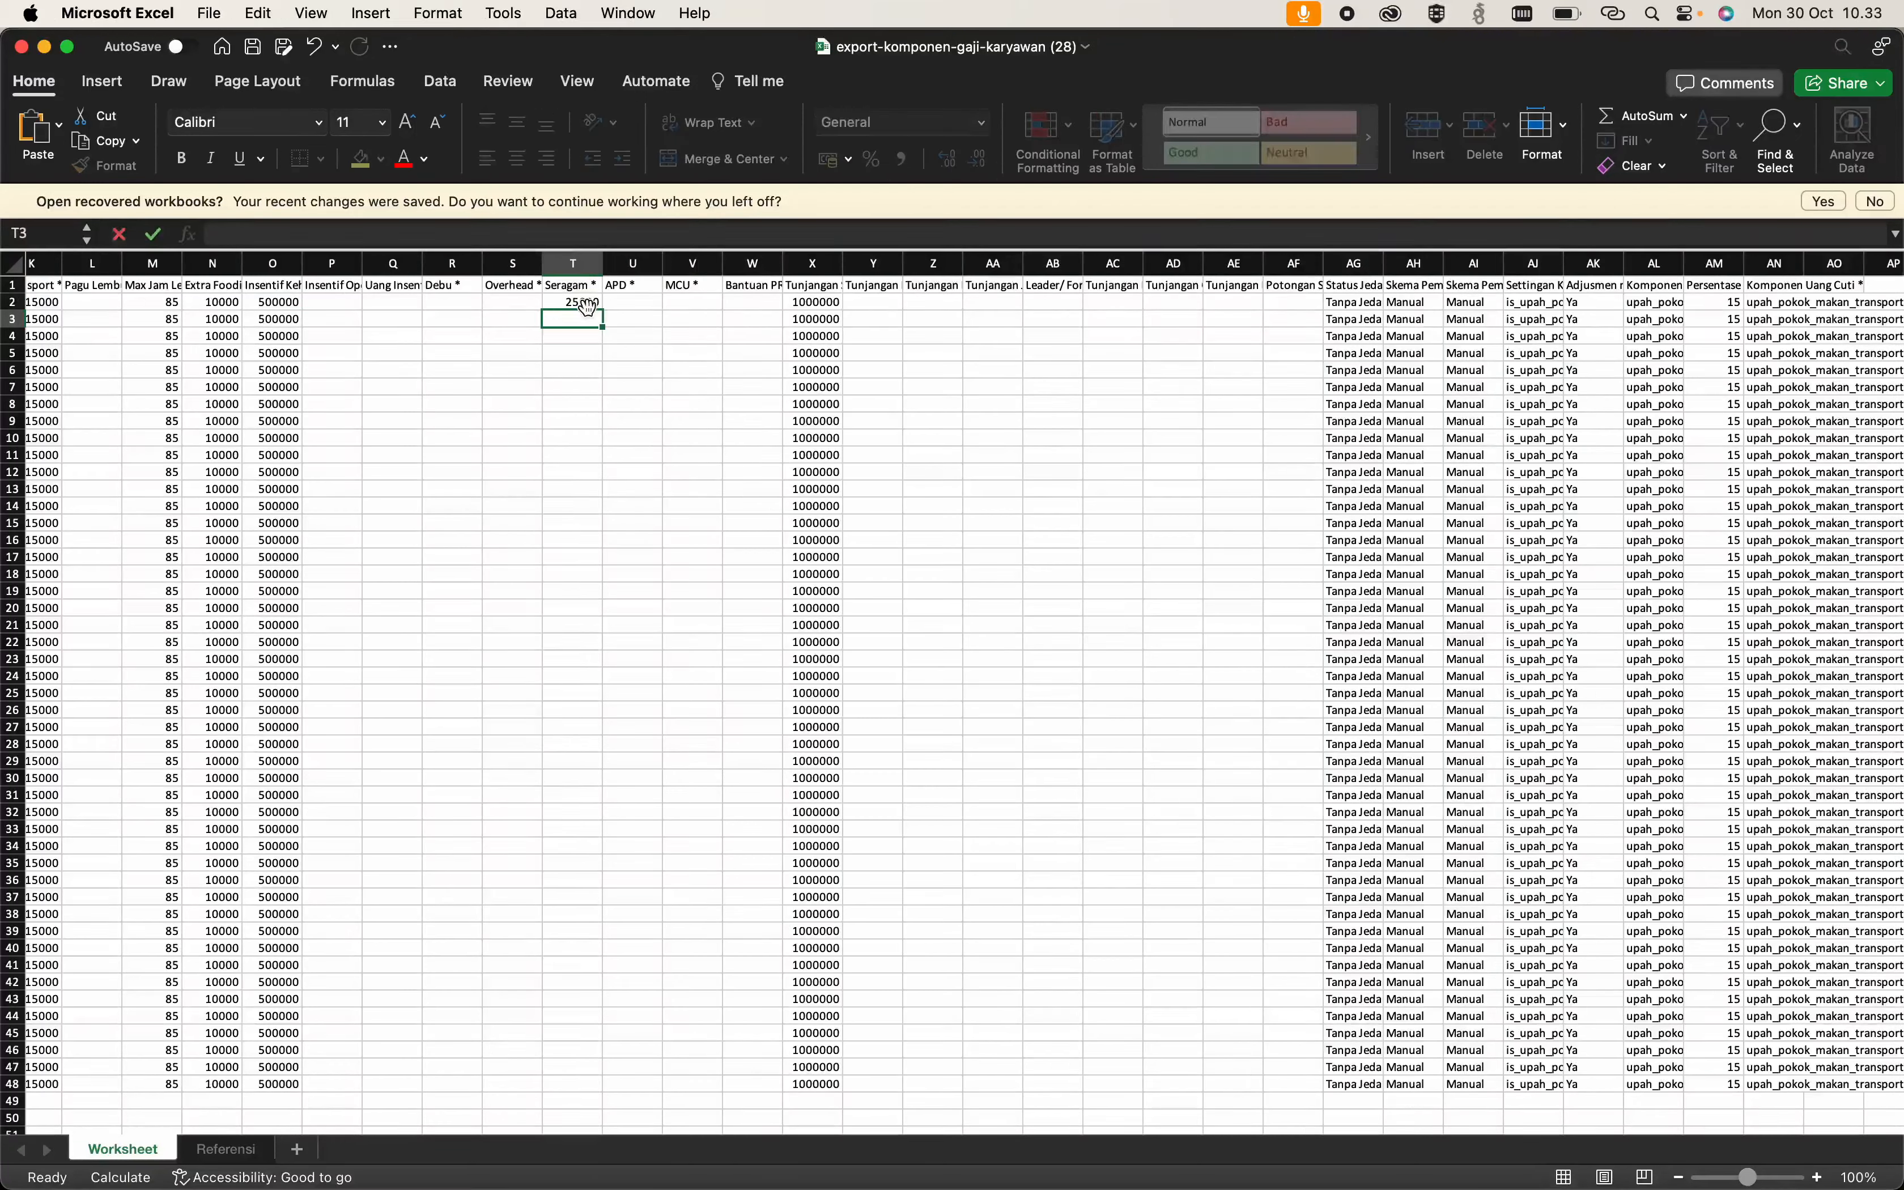
{"action": "left_click", "coordinate": [590, 302]}
{"action": "double_click", "coordinate": [601, 311]}
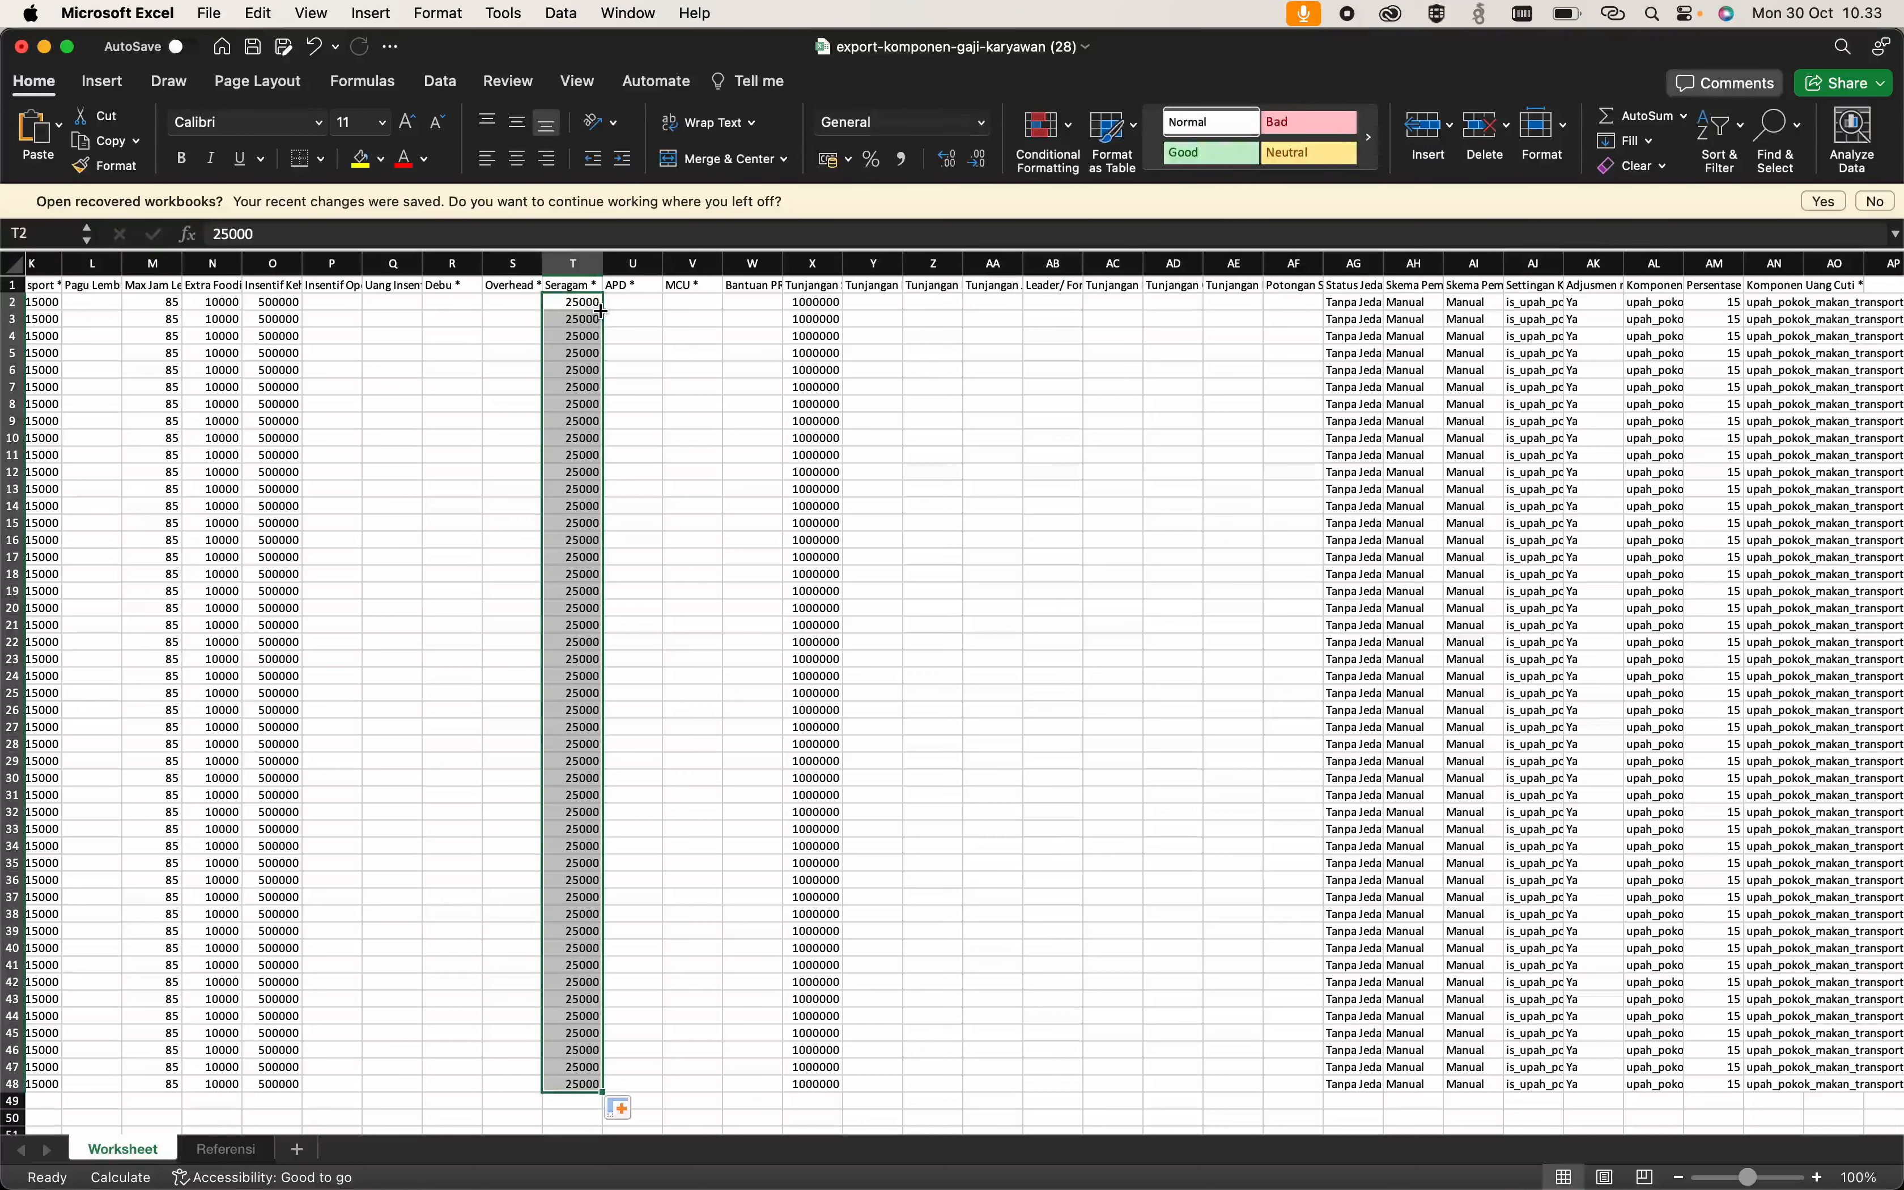
Enter 100000 in the first APD cell and fill it down to all employee rows through row 48.
{"action": "left_click", "coordinate": [630, 304]}
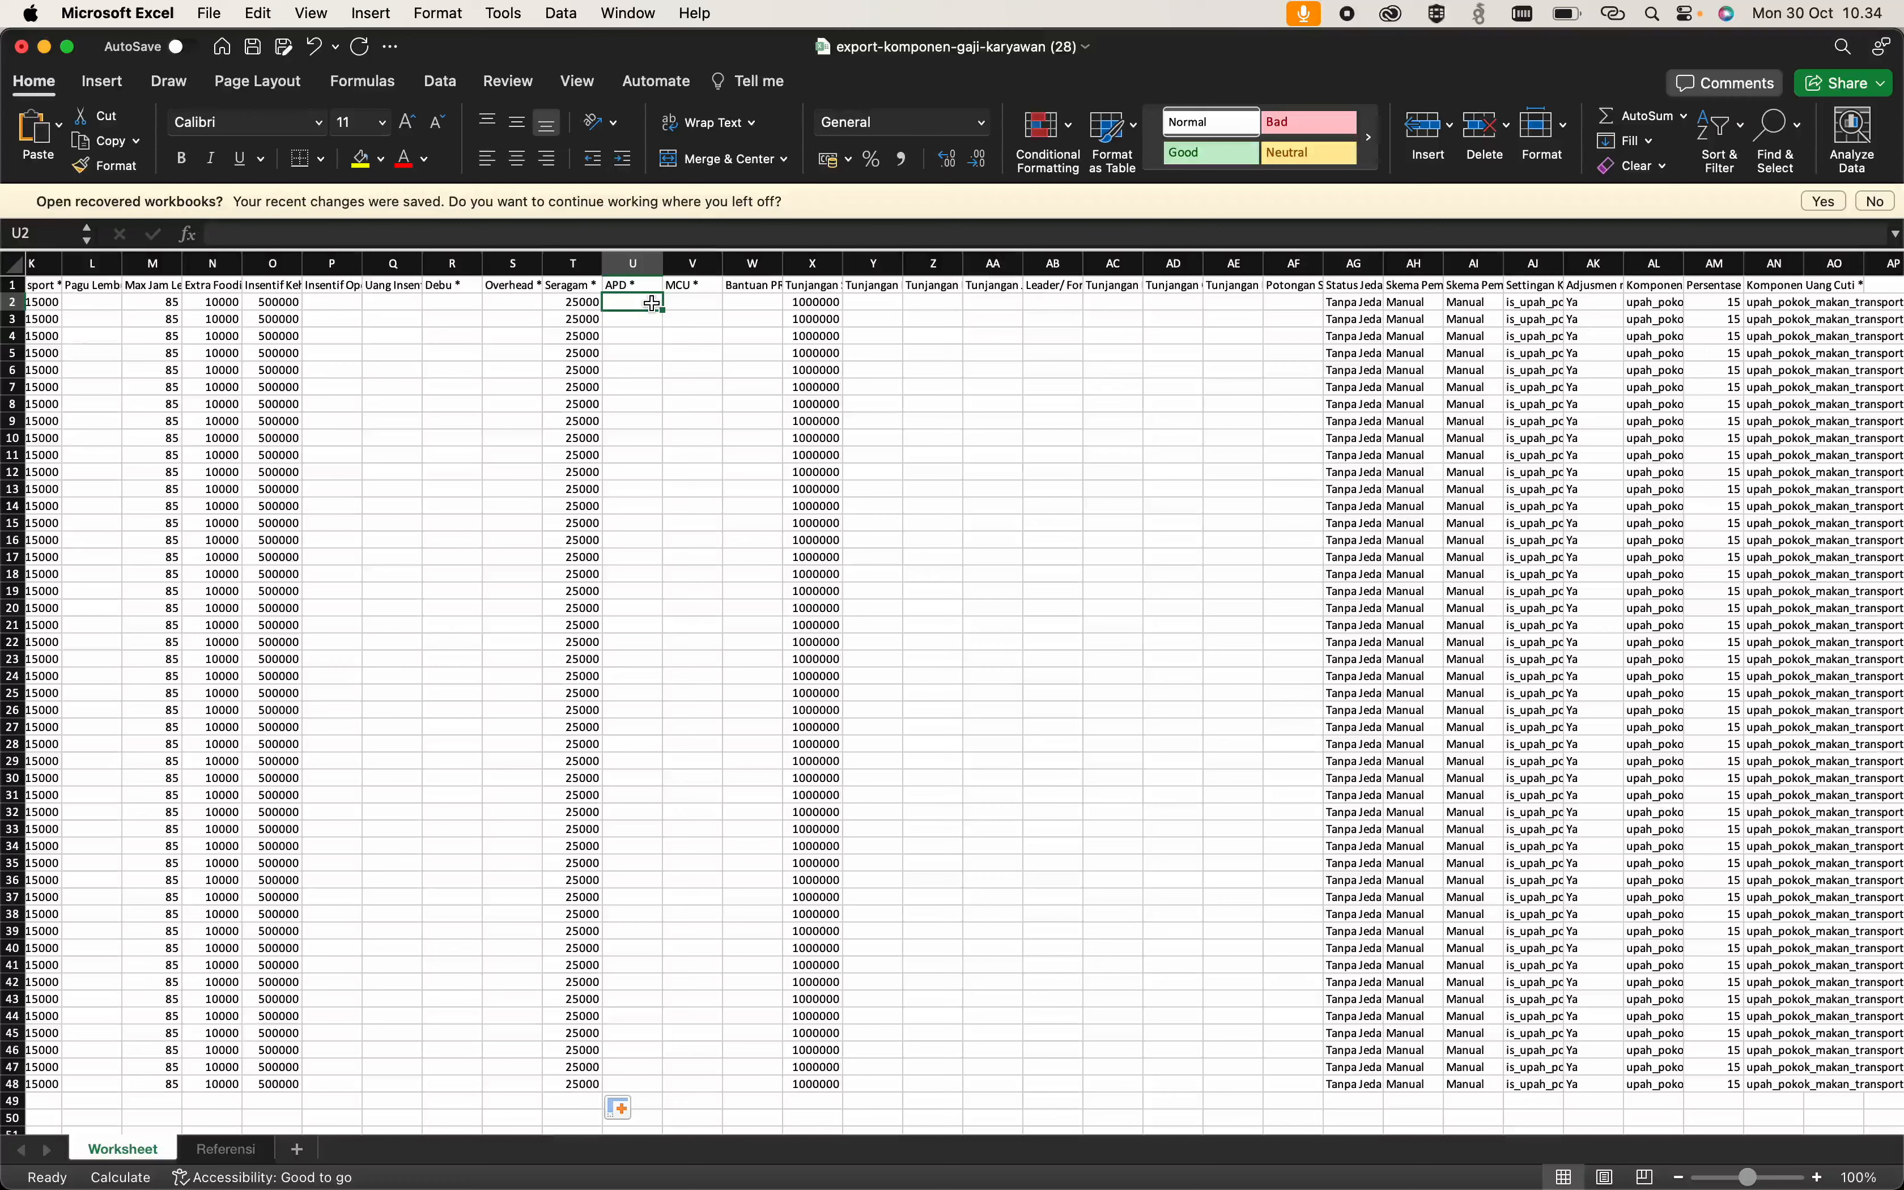
{"action": "type", "text": "30"}
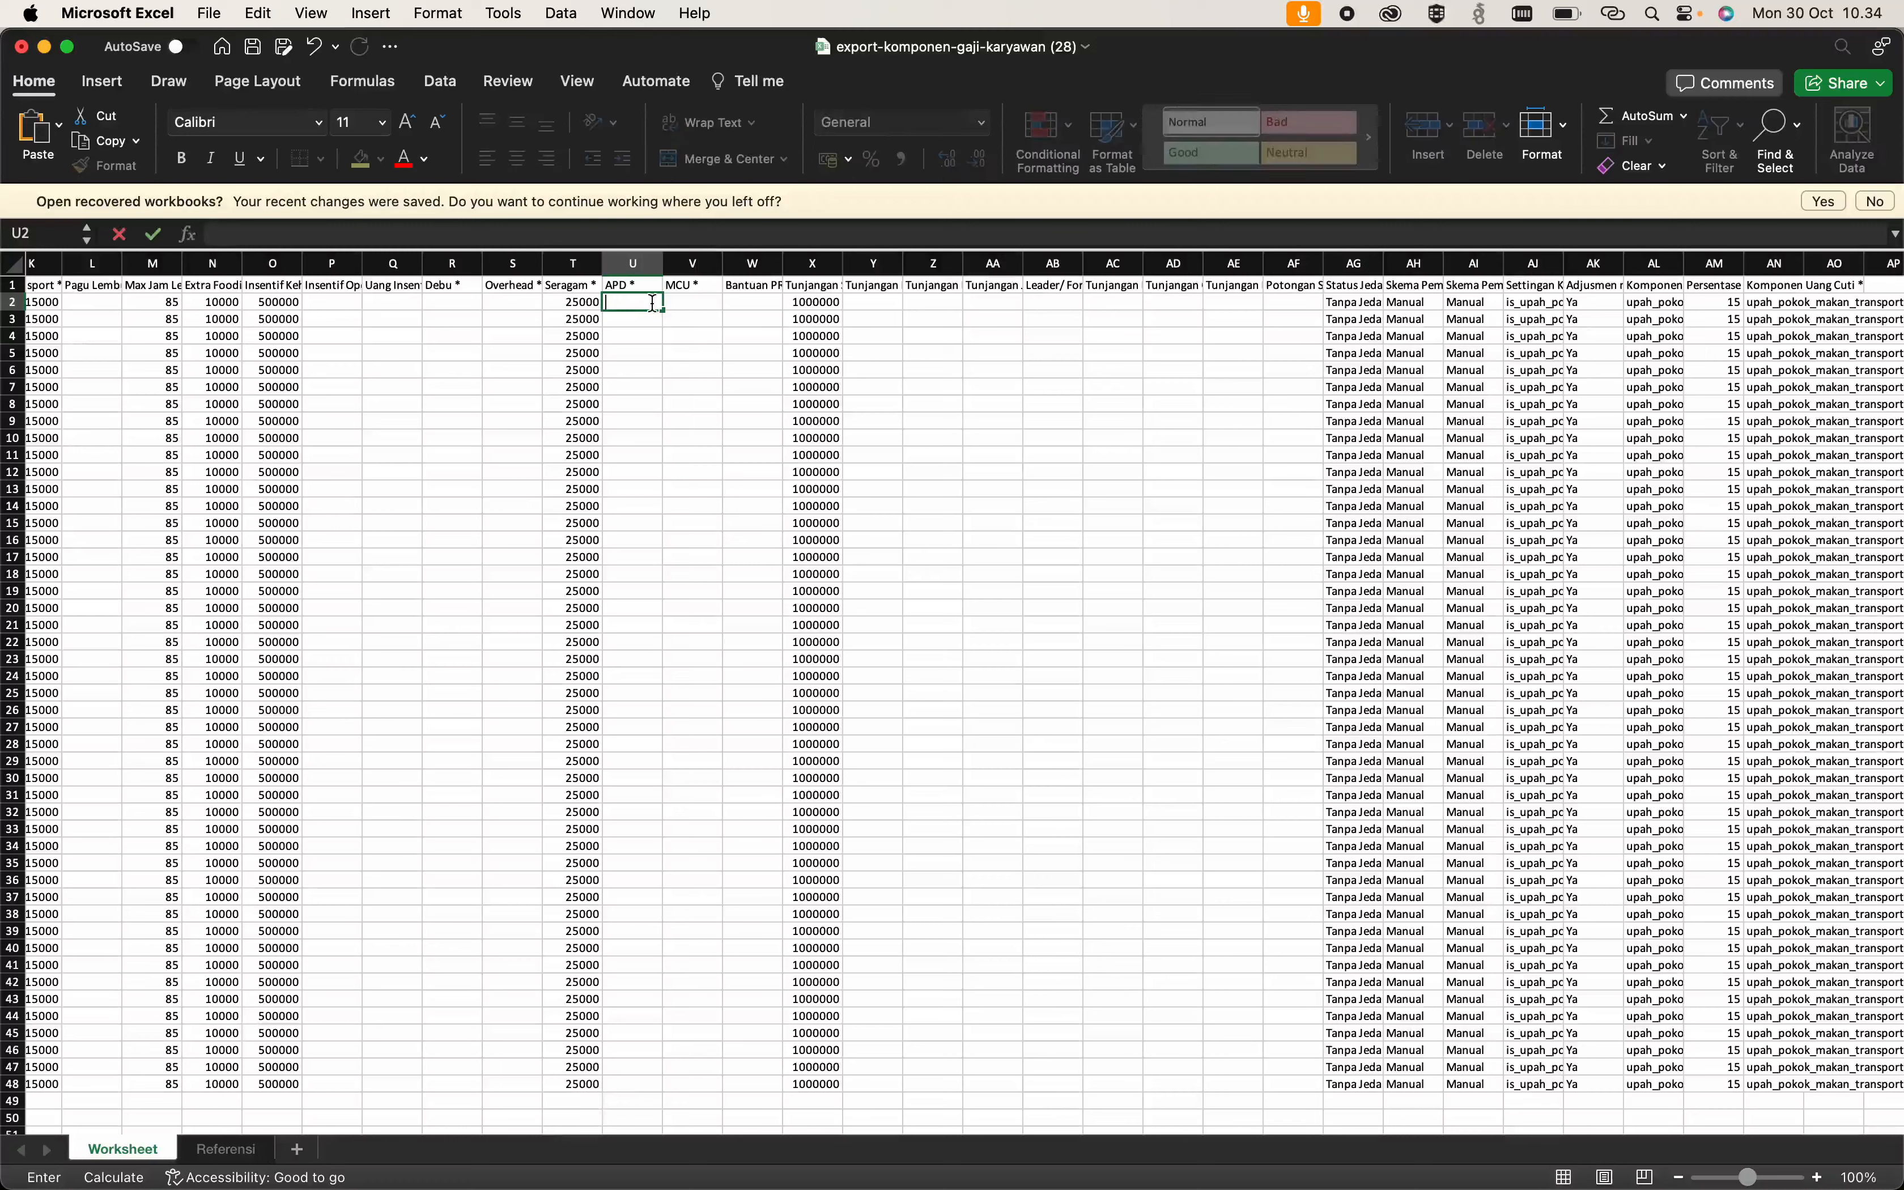
{"action": "left_click", "coordinate": [674, 386]}
{"action": "left_click", "coordinate": [654, 306]}
{"action": "double_click", "coordinate": [660, 309]}
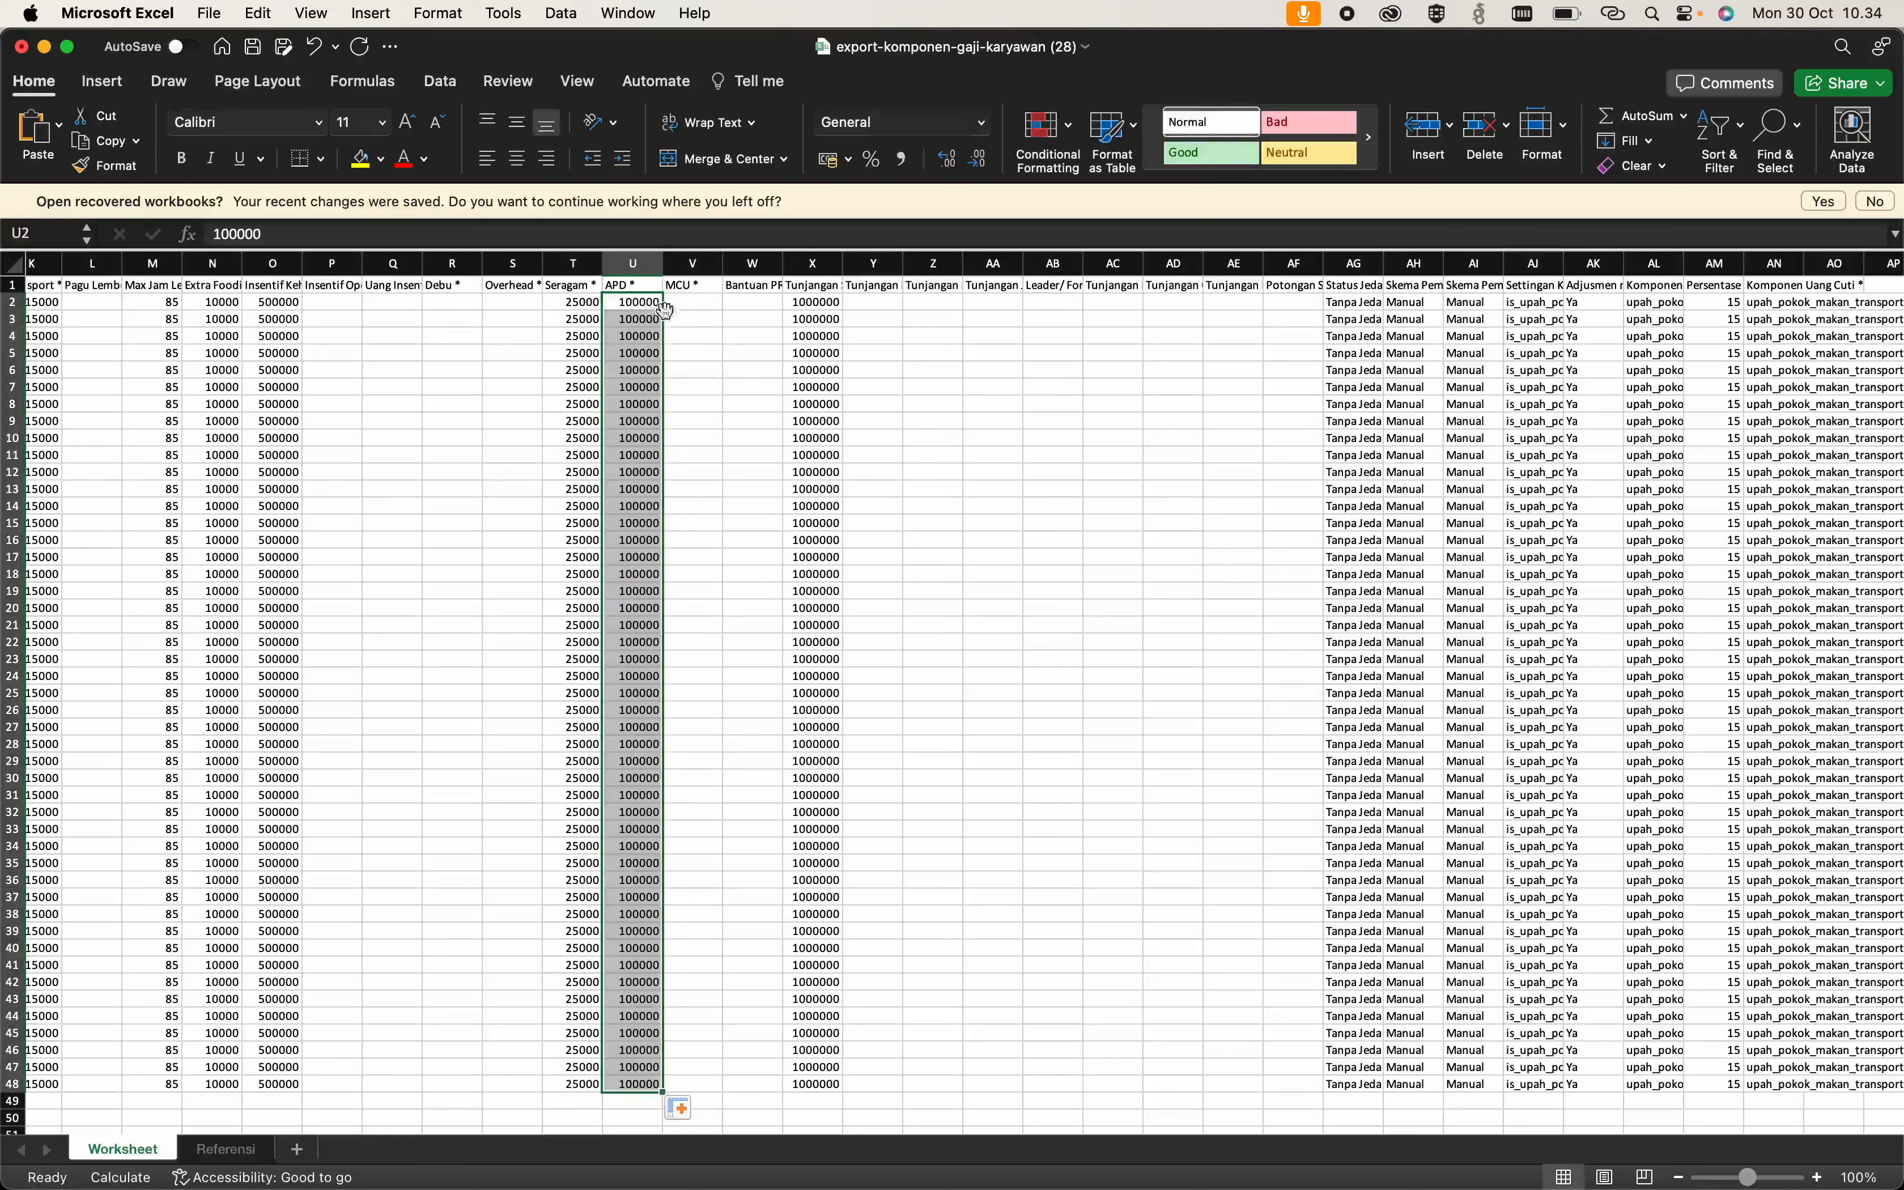
Enter 50000 in the MCU column, fill it down through row 48, and save the workbook.
{"action": "left_click", "coordinate": [691, 302]}
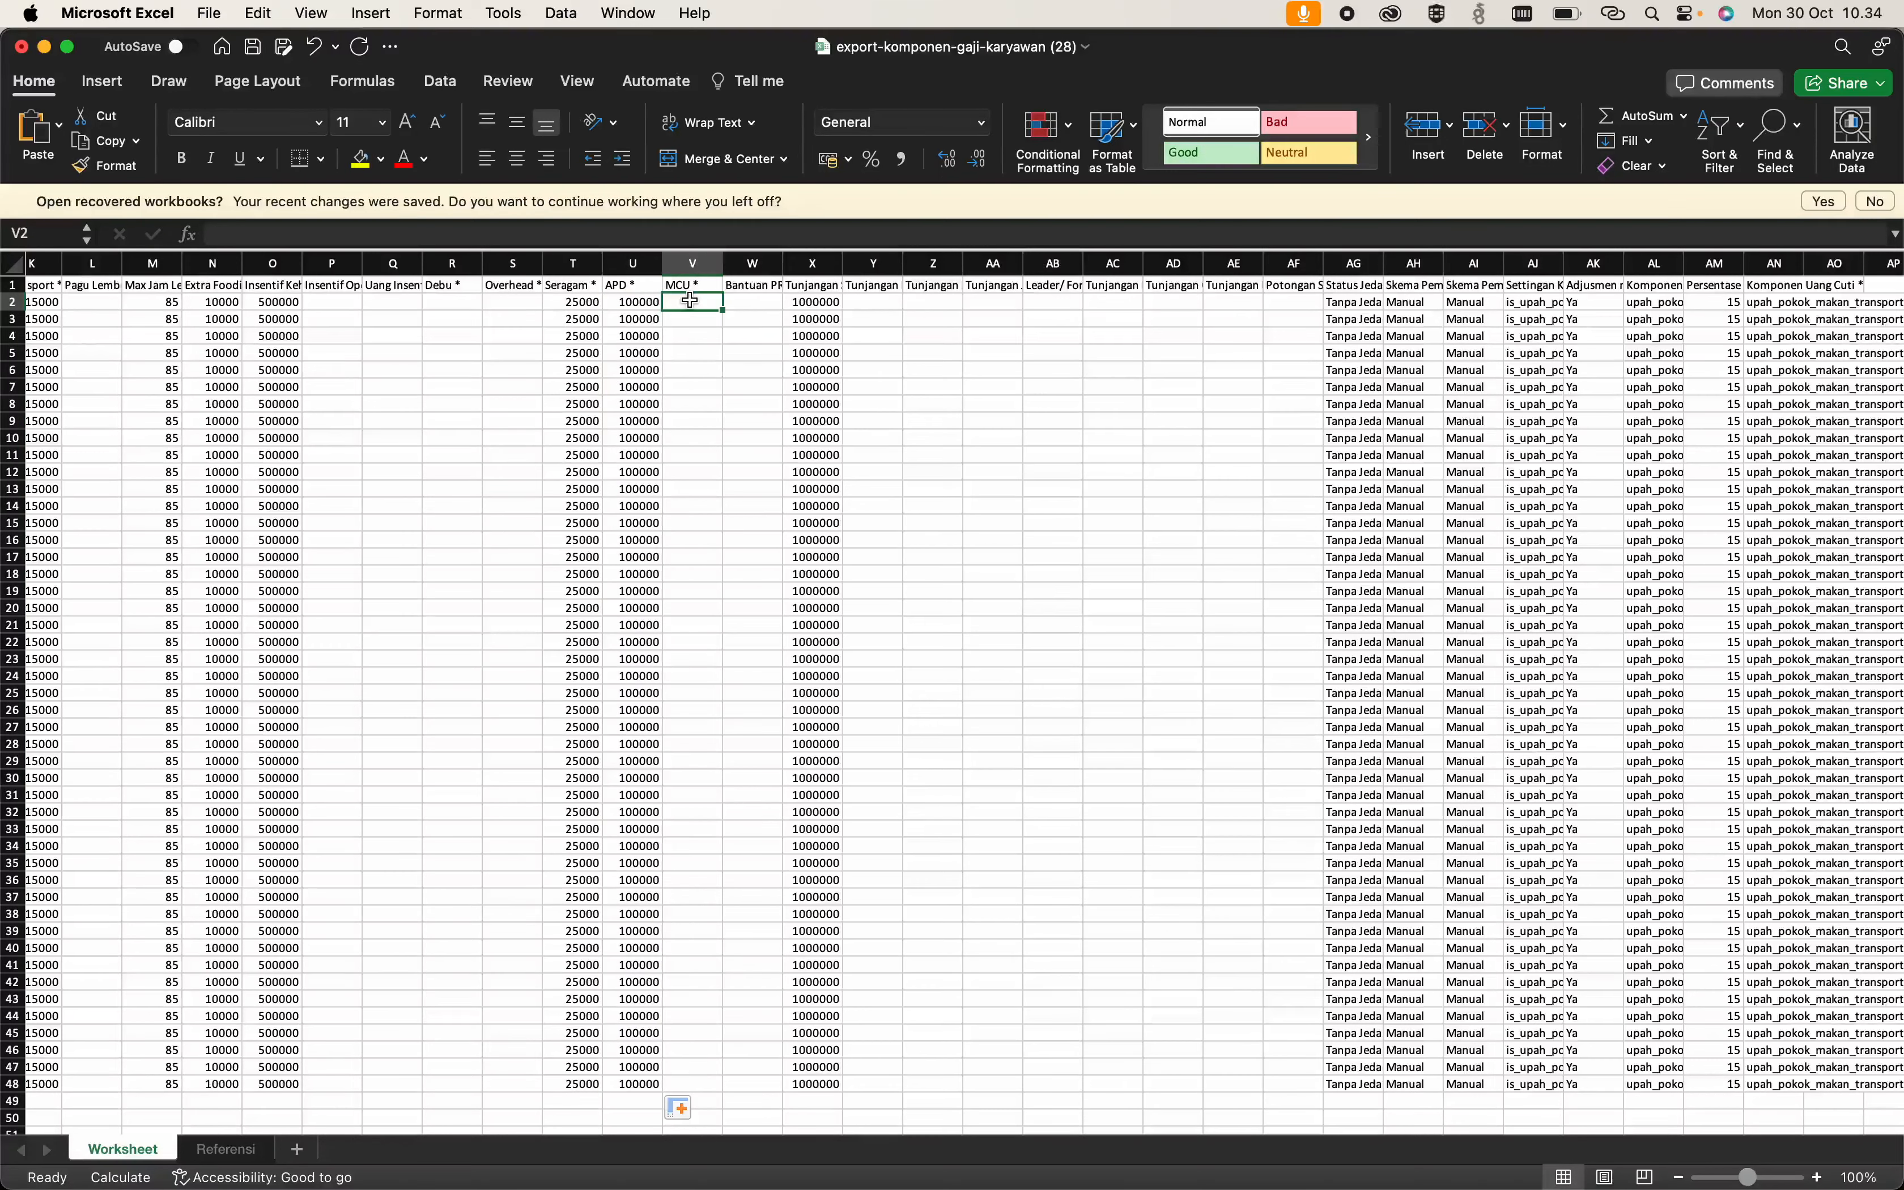
{"action": "type", "text": "50000"}
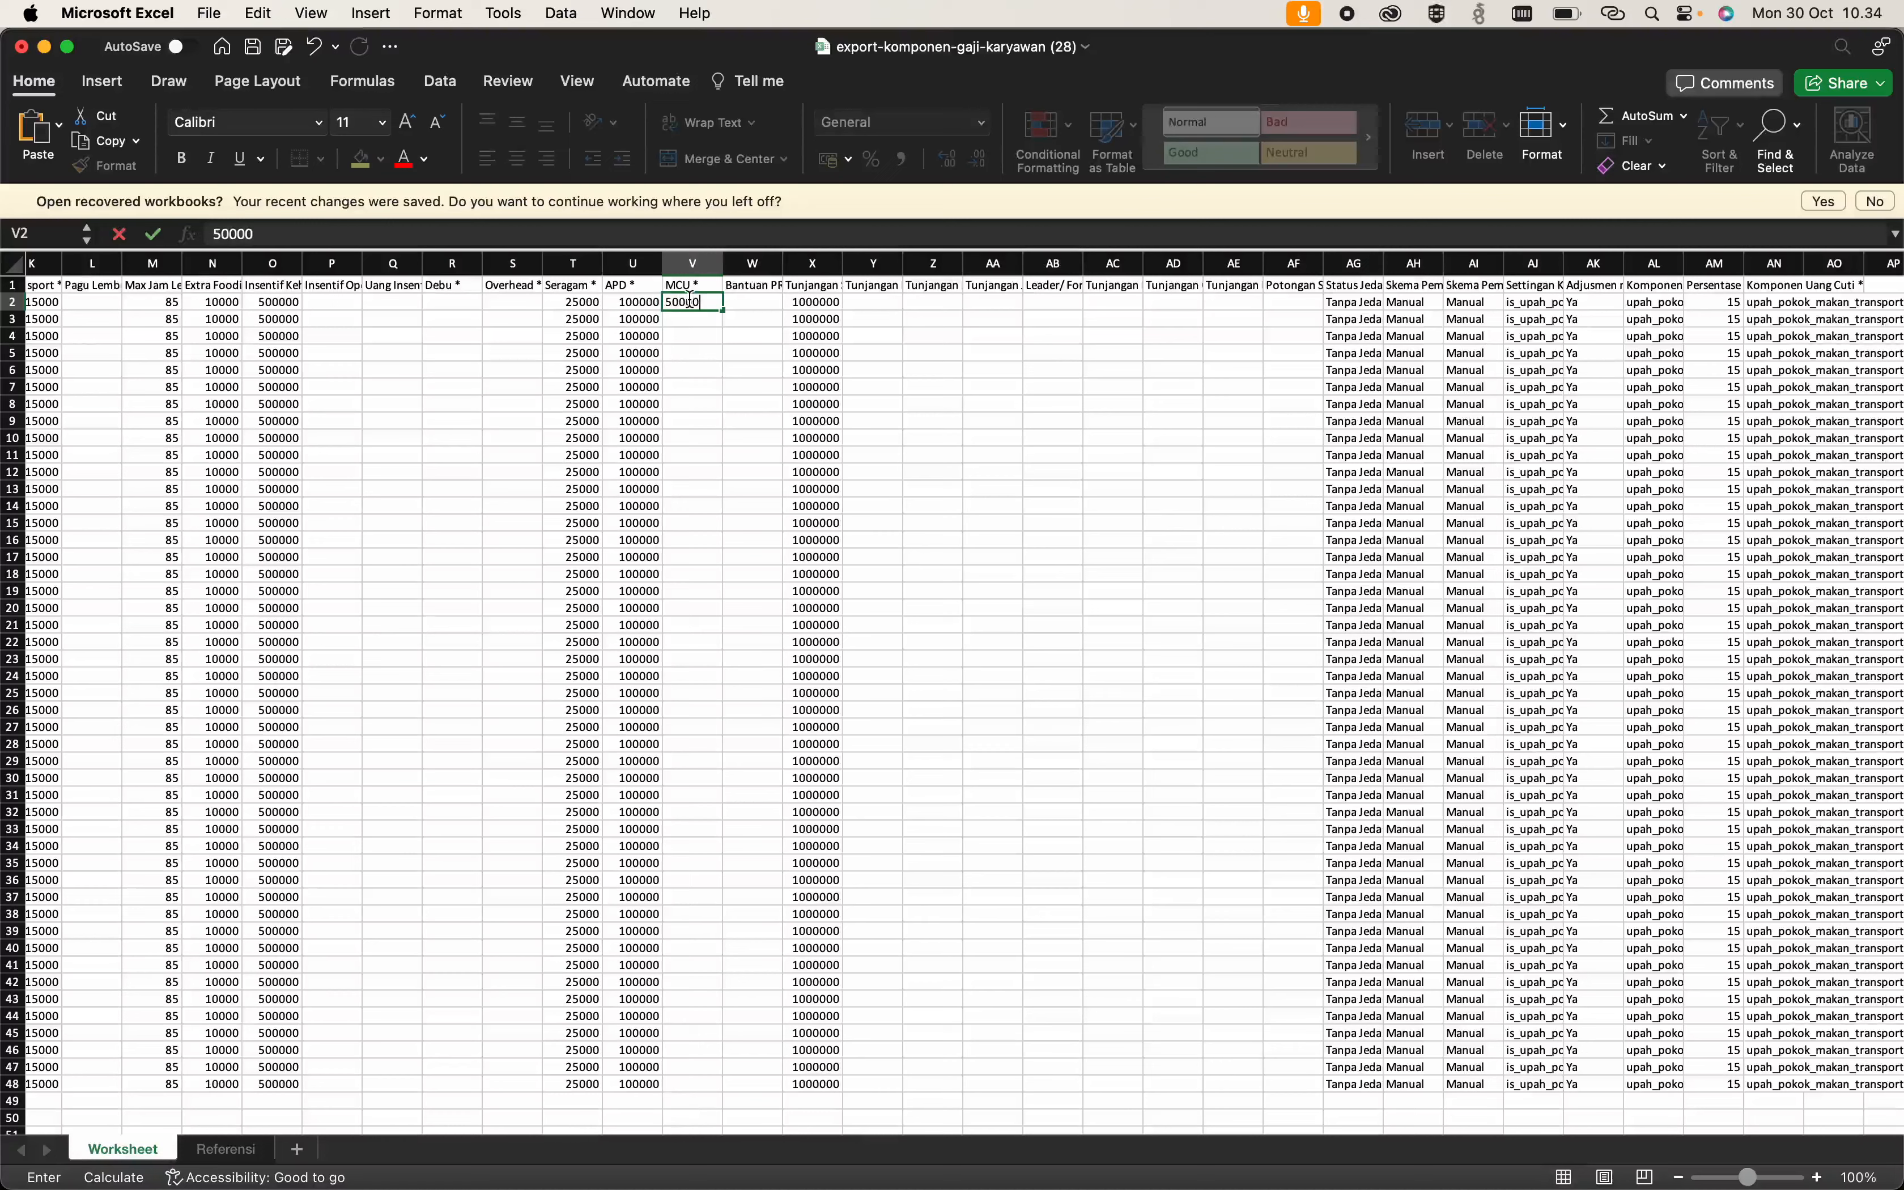
{"action": "key", "text": "Return"}
{"action": "left_click", "coordinate": [690, 302]}
{"action": "double_click", "coordinate": [721, 308]}
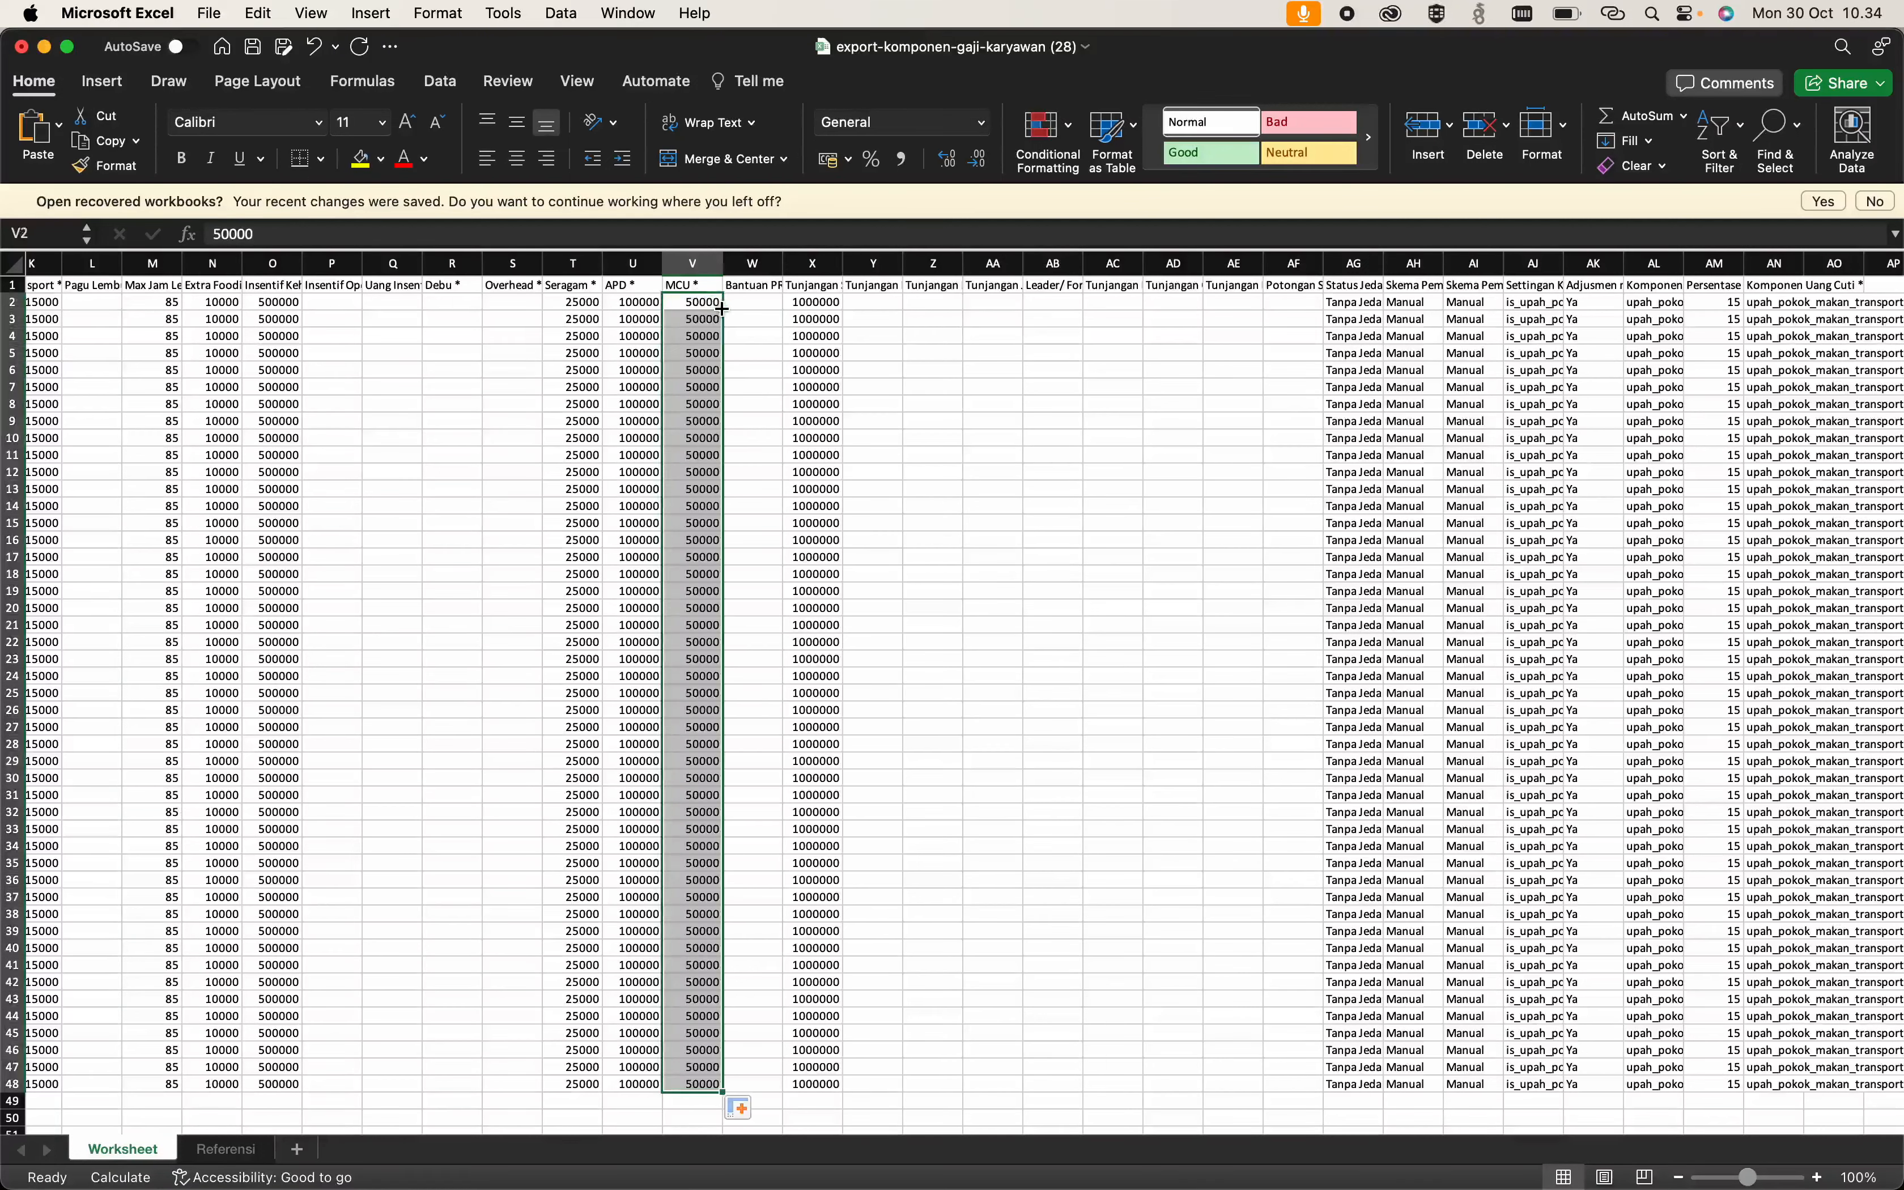
{"action": "left_click", "coordinate": [1141, 539]}
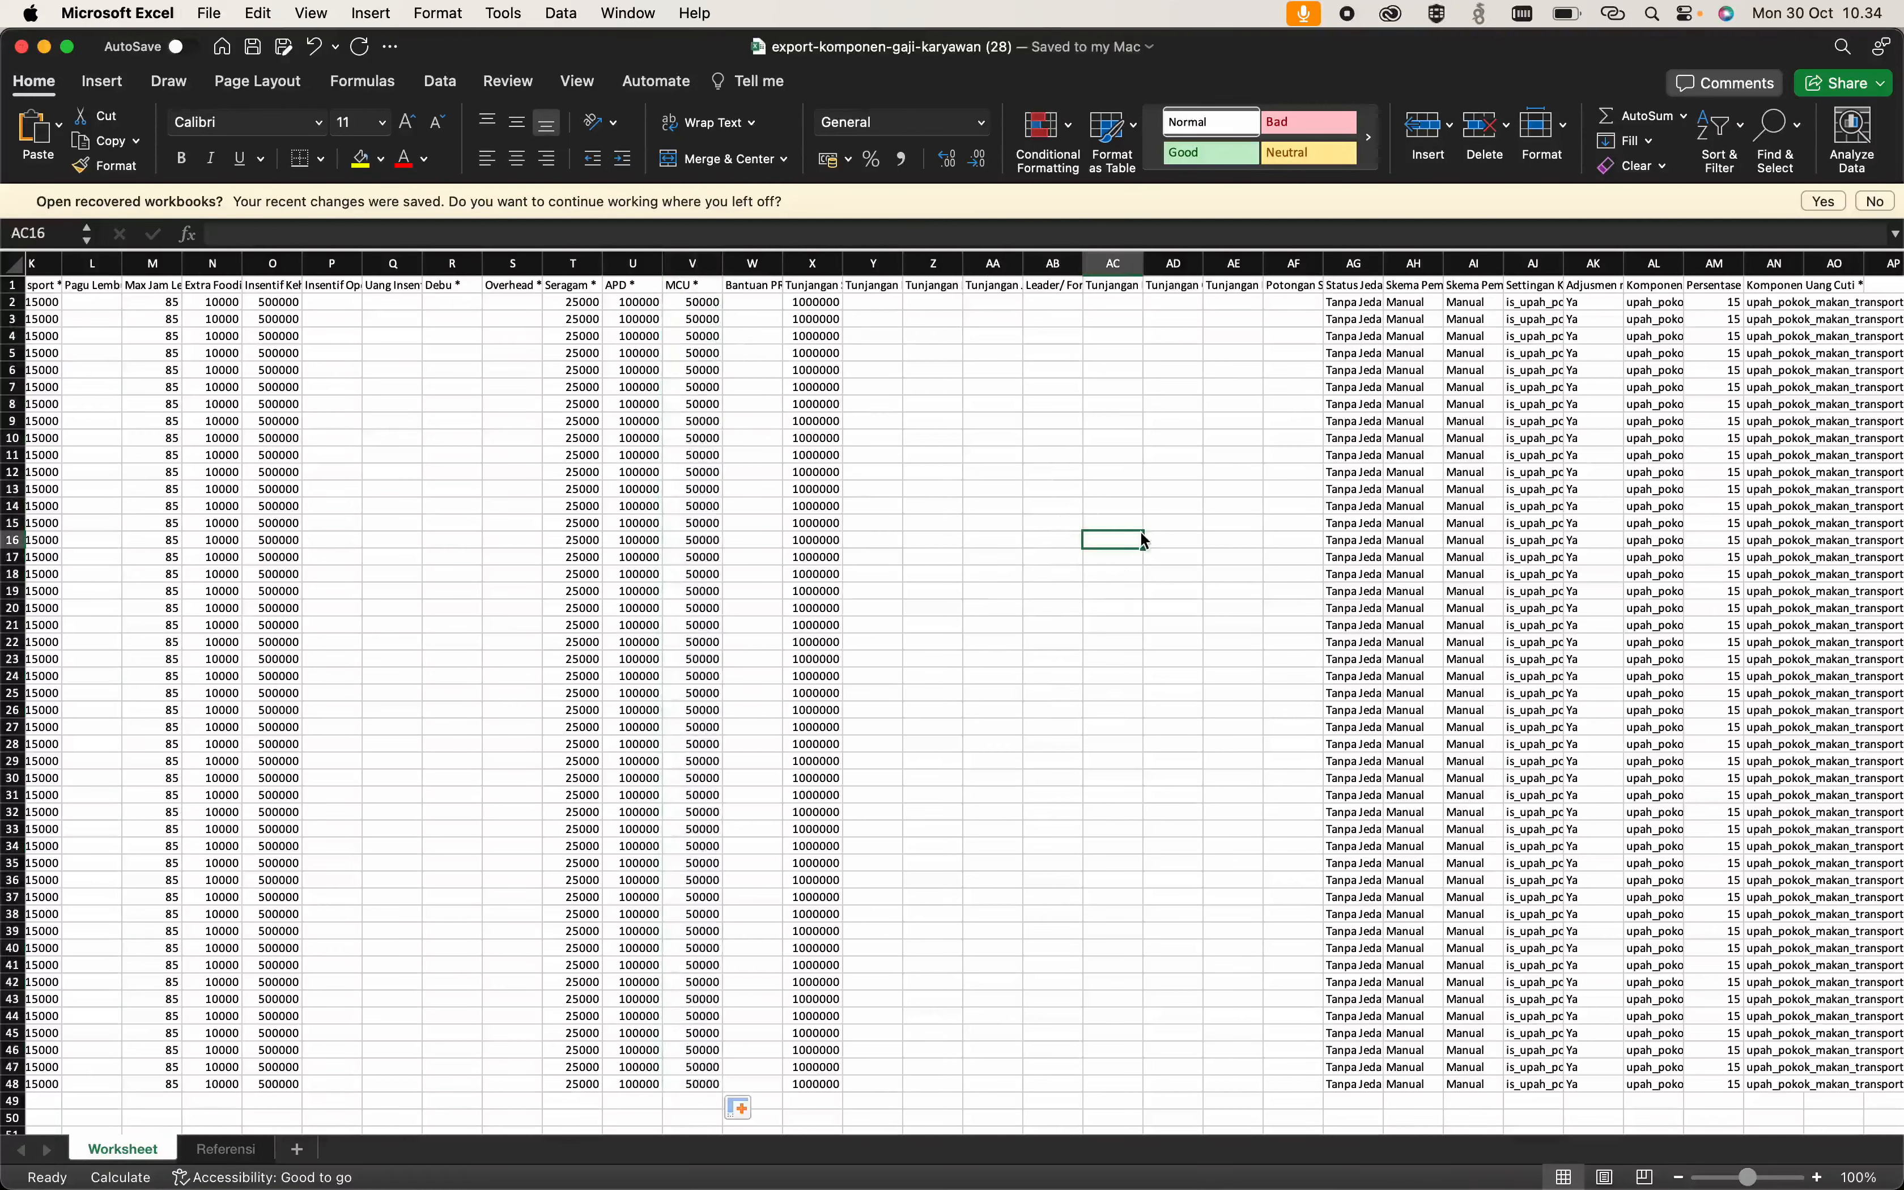
{"action": "scroll", "coordinate": [1141, 535], "scroll_direction": "left", "scroll_amount": 10}
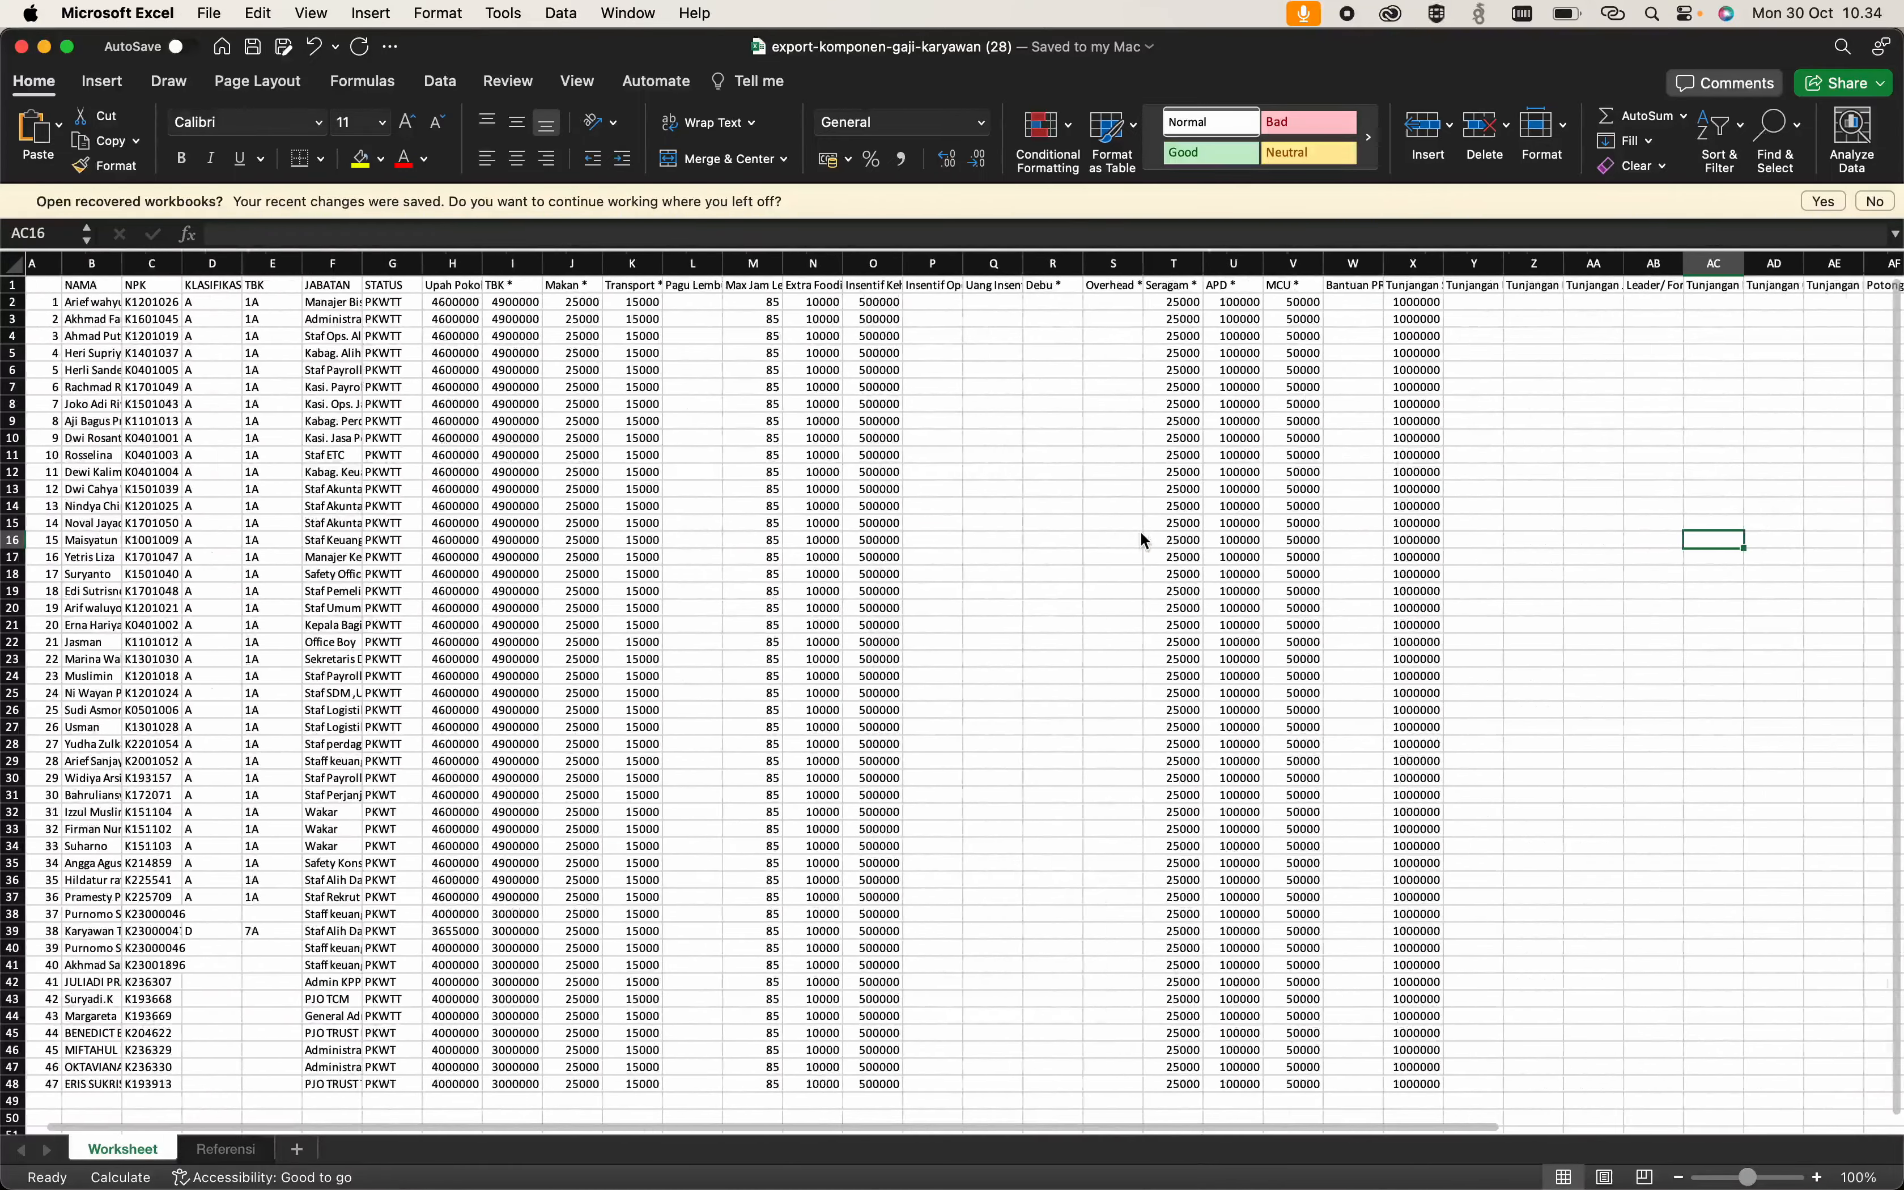
Switch to HRIS YUM in Chrome and import the edited file export-komponen-gaji-karyawan (28).xlsx into the employee salary components.
{"action": "key", "text": "super+Tab"}
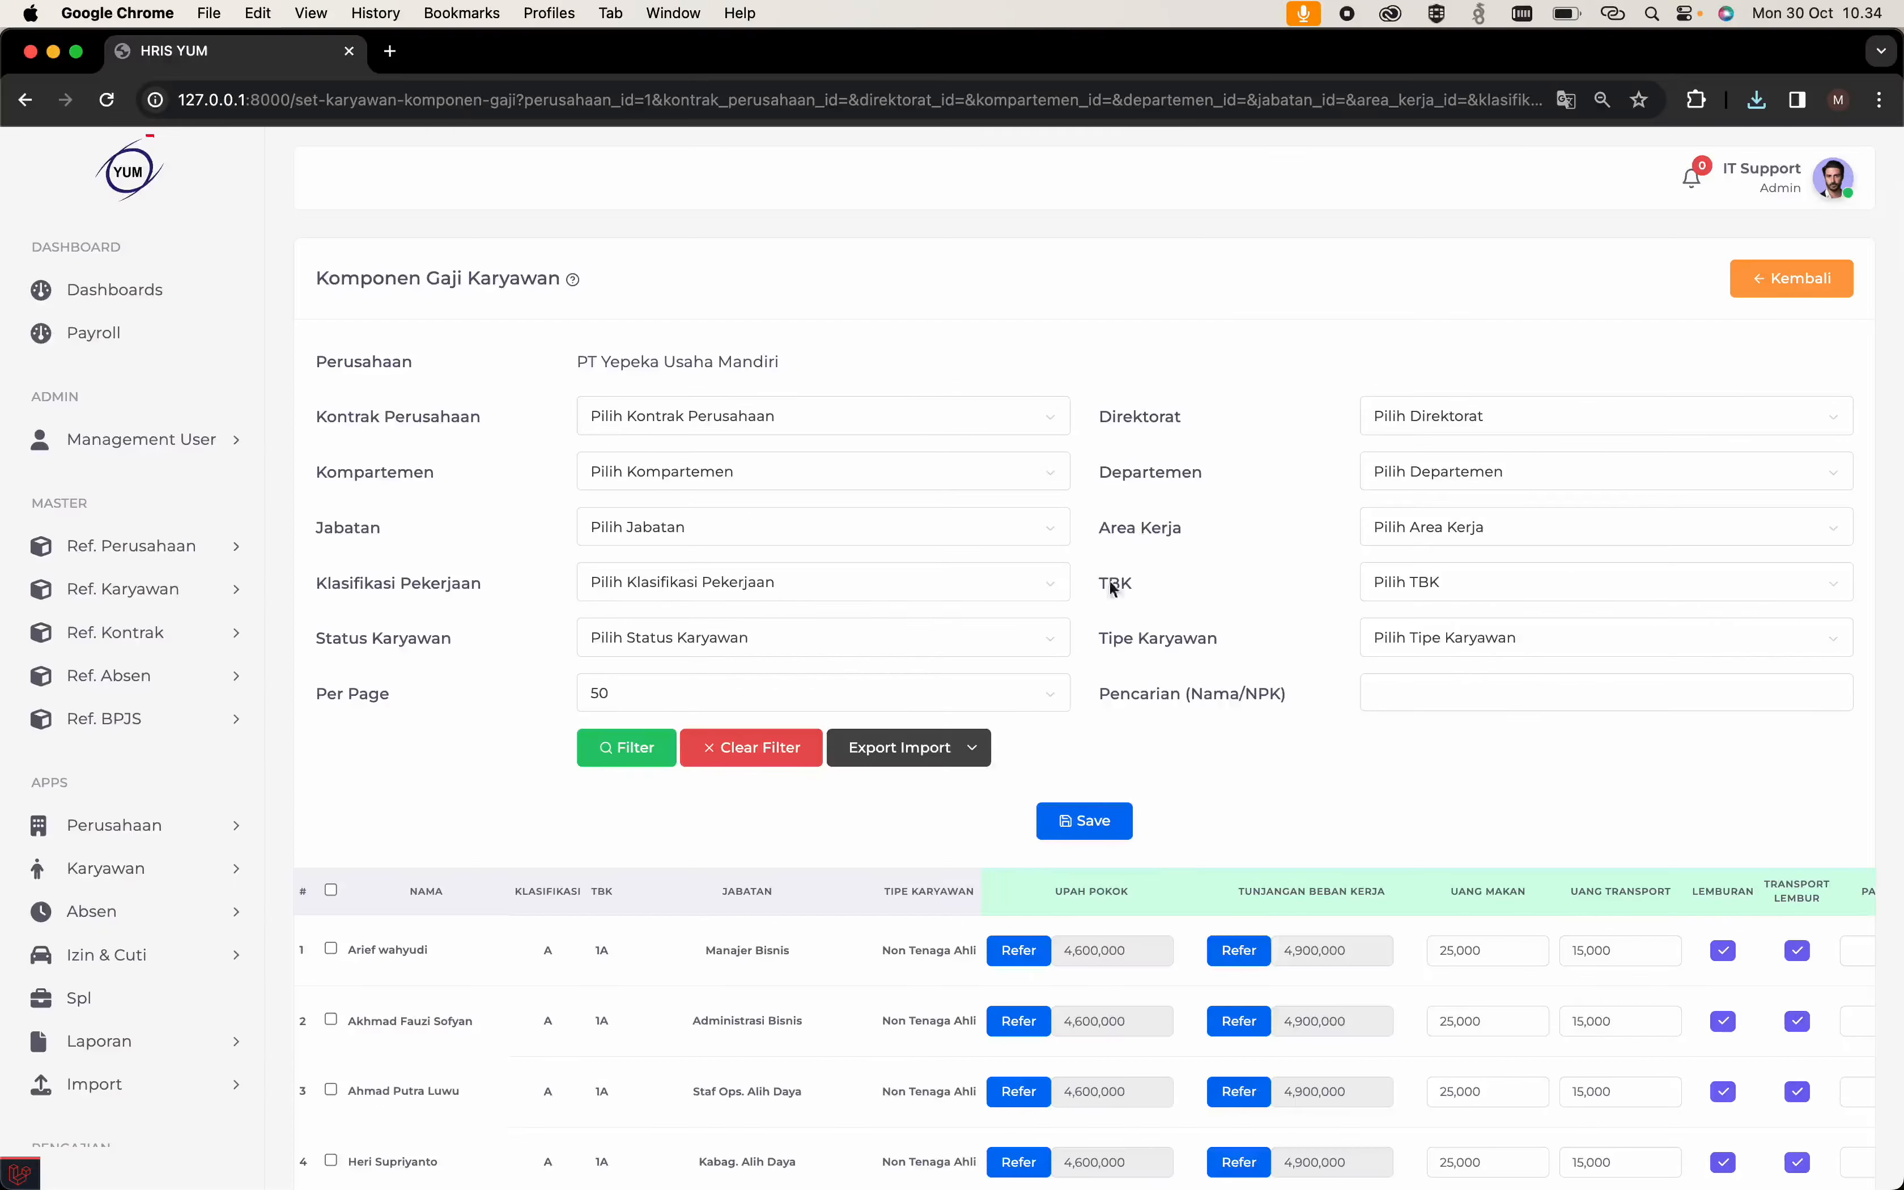
{"action": "scroll", "coordinate": [1066, 755], "scroll_direction": "down", "scroll_amount": 2}
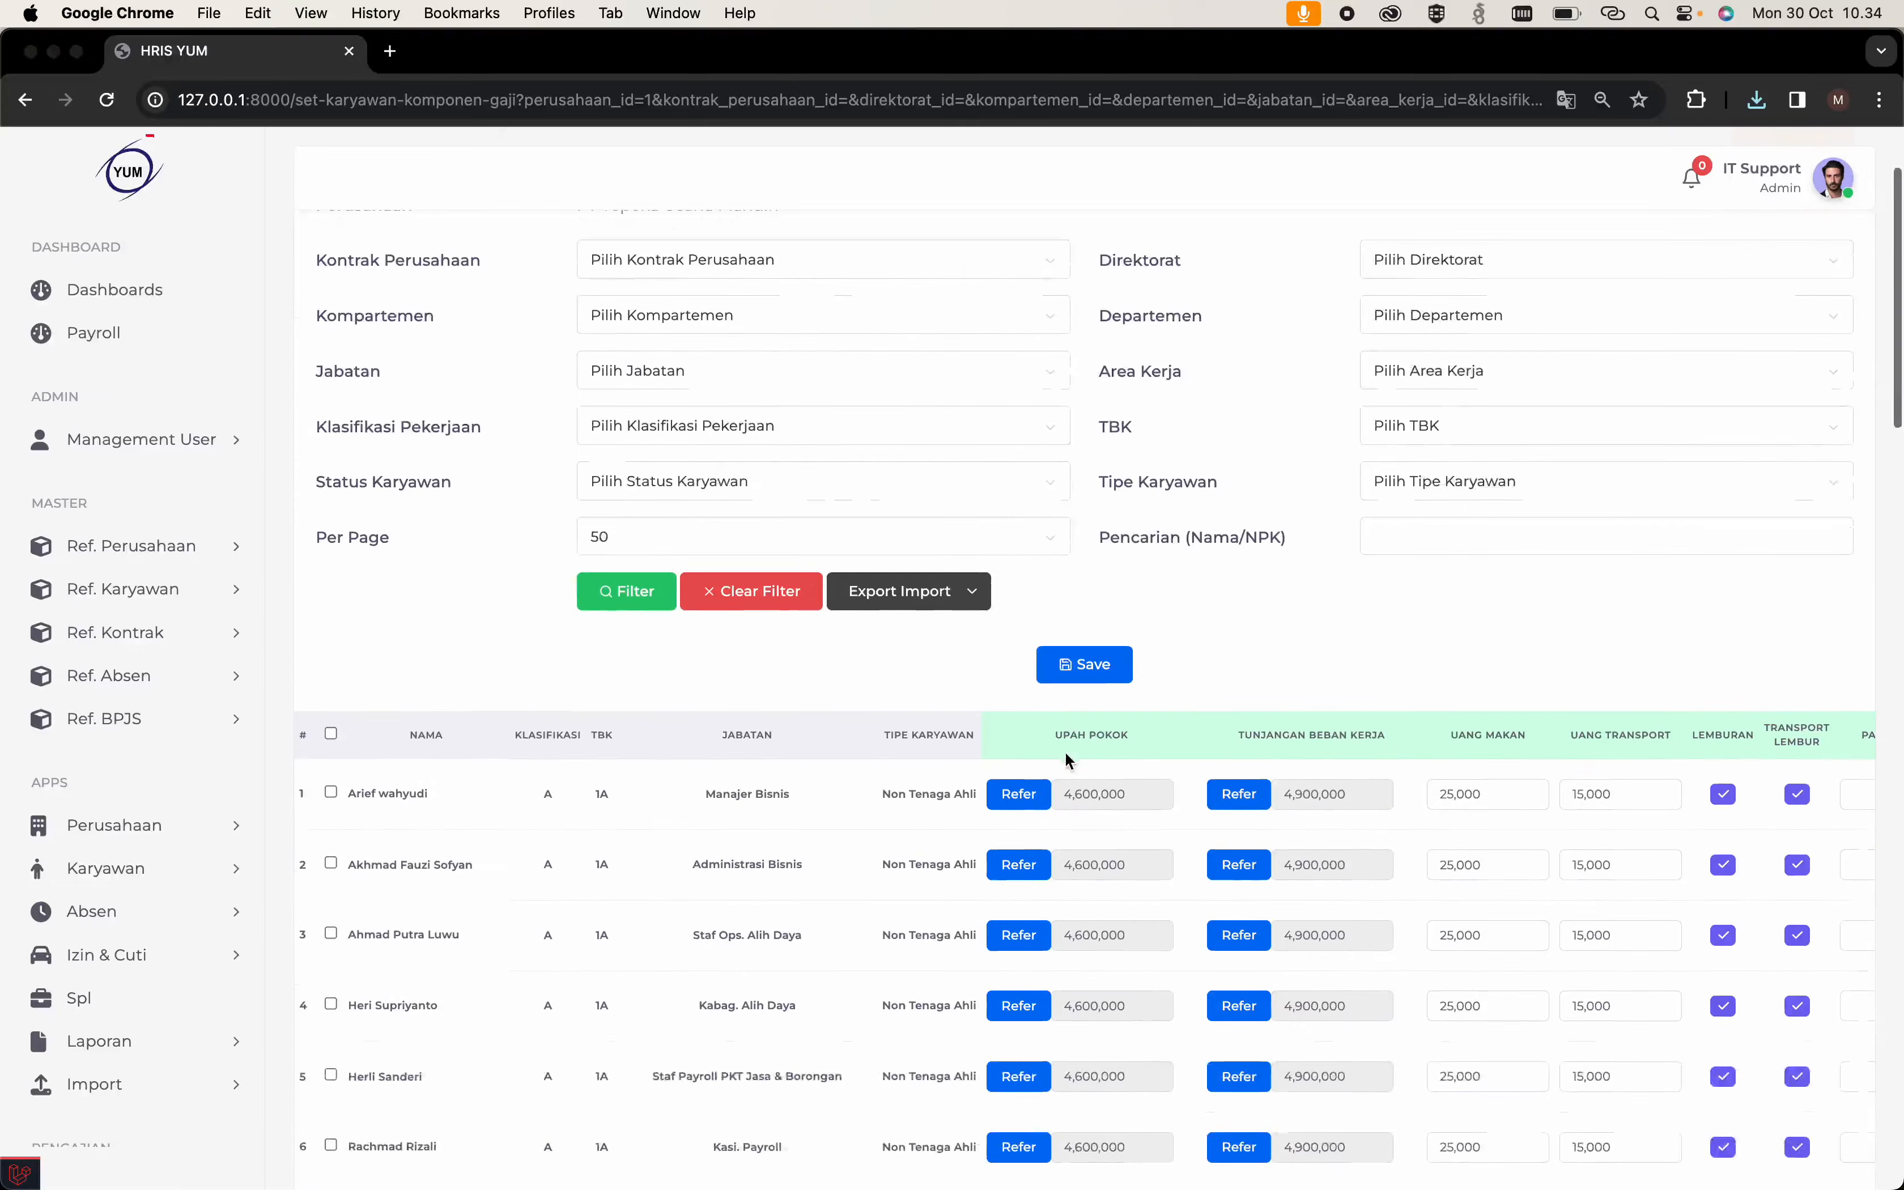
{"action": "key", "text": "super+Tab"}
{"action": "key", "text": "super+Tab"}
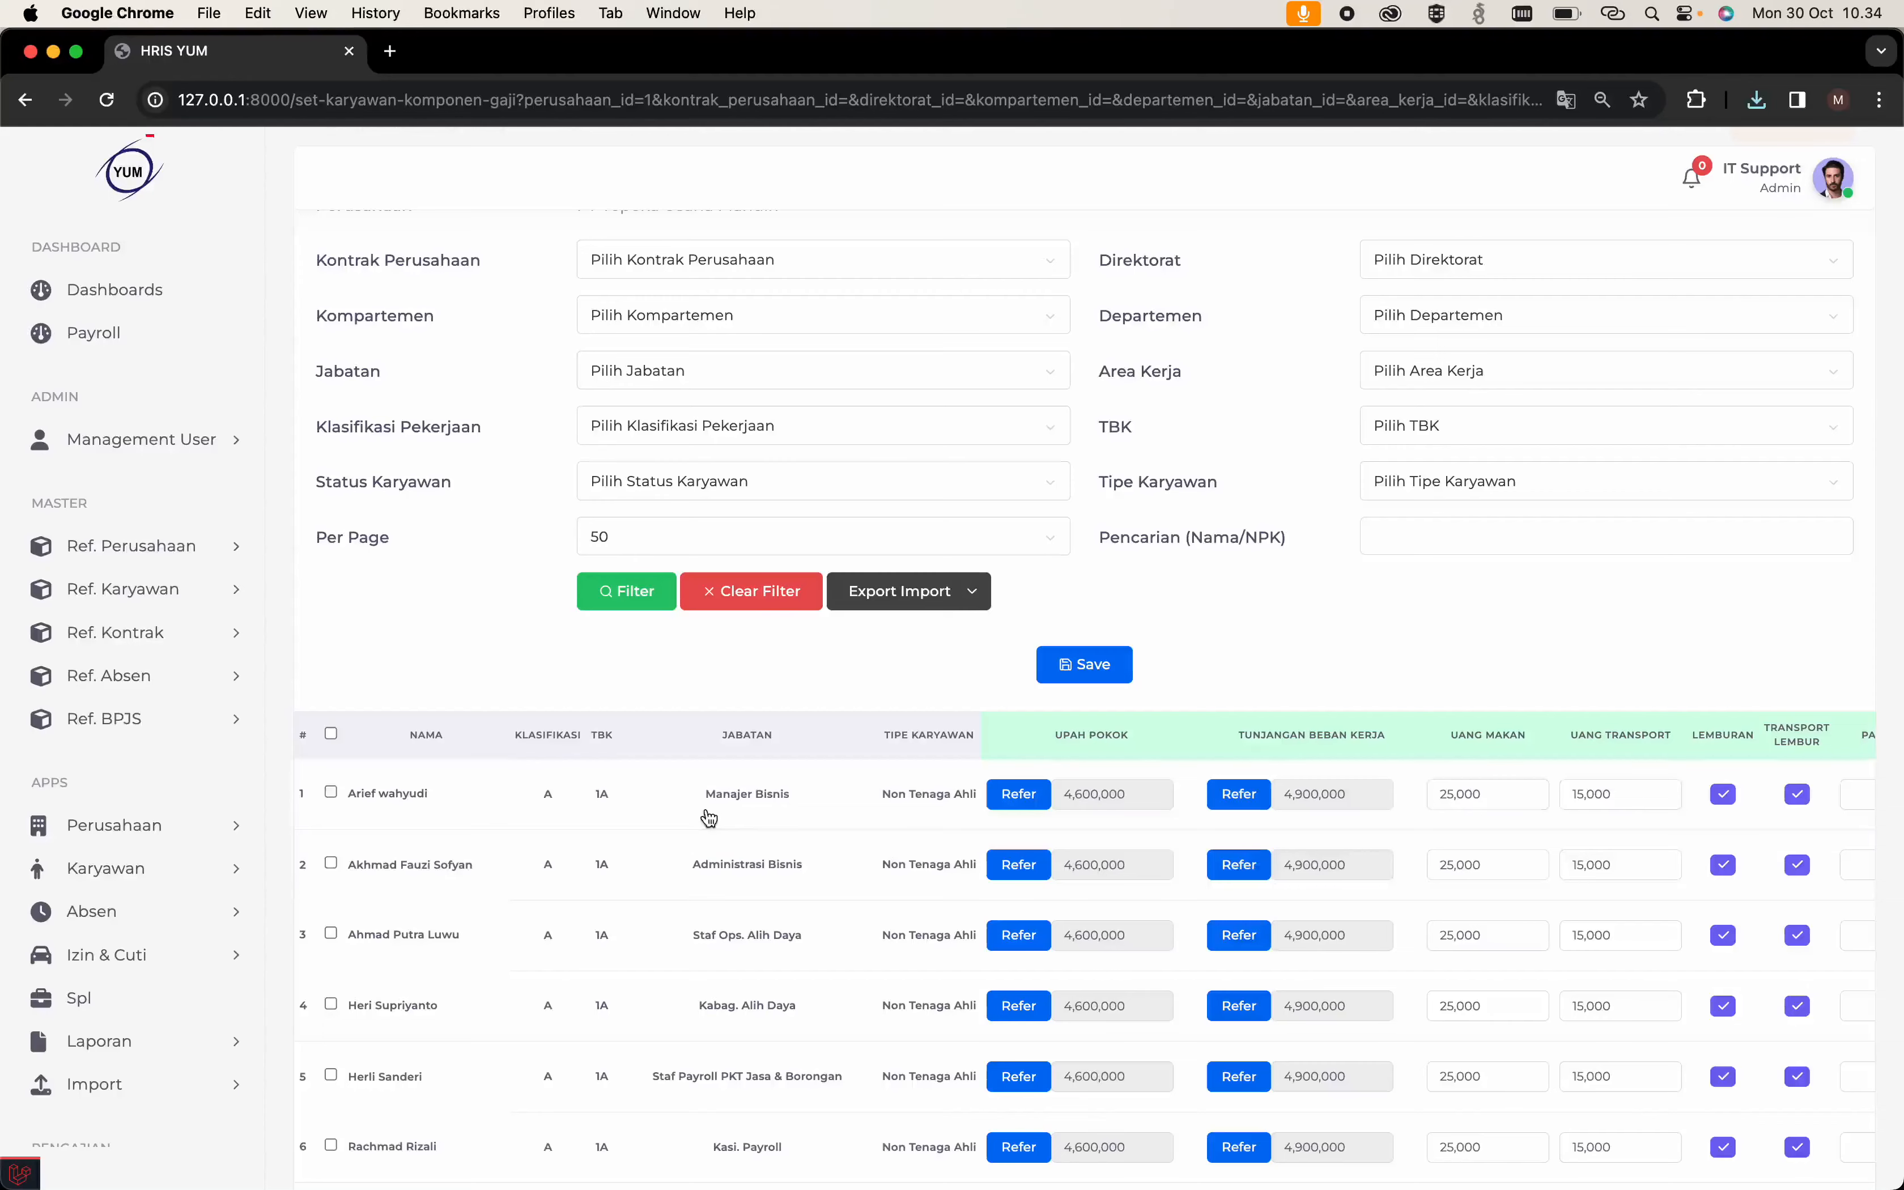
{"action": "key", "text": "super+Tab"}
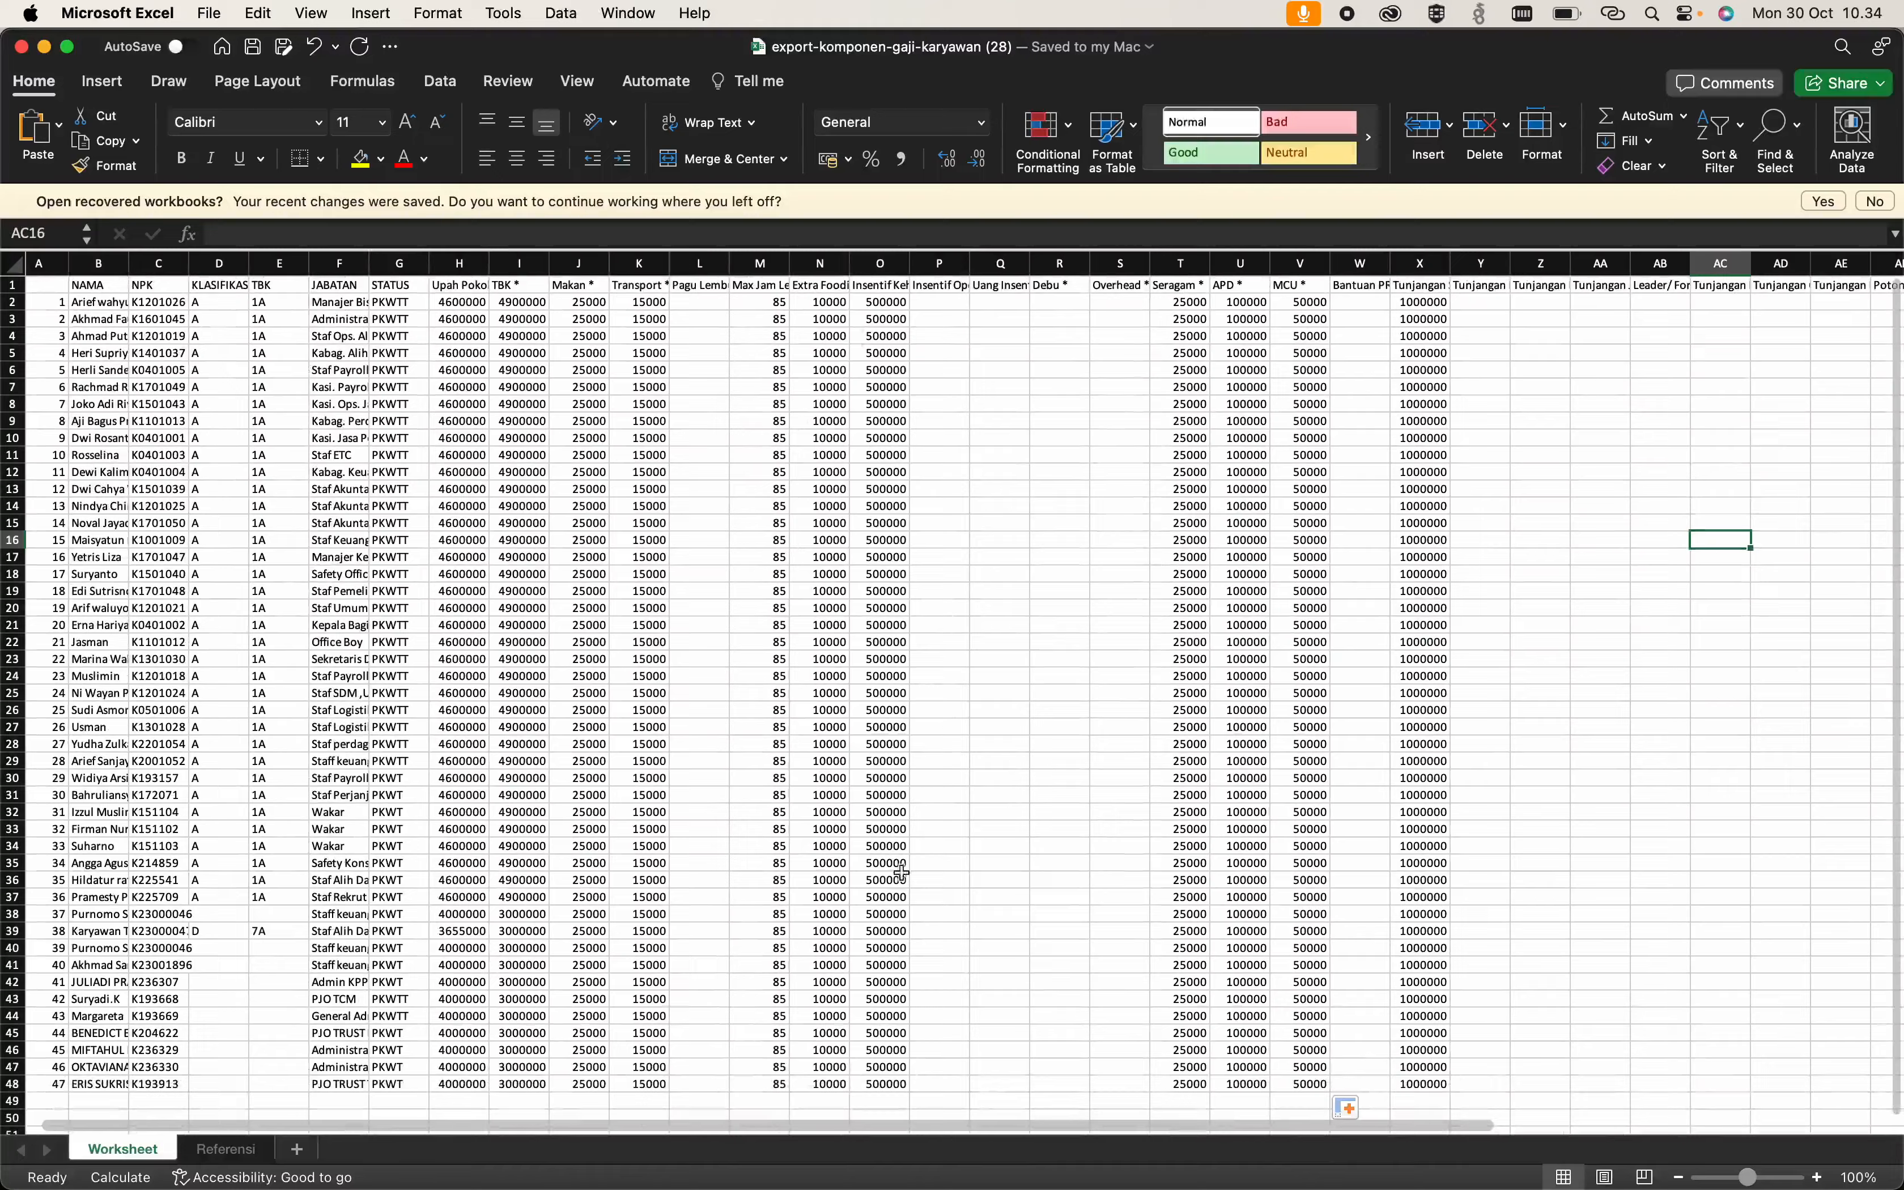
{"action": "key", "text": "super+Tab"}
{"action": "left_click", "coordinate": [956, 589]}
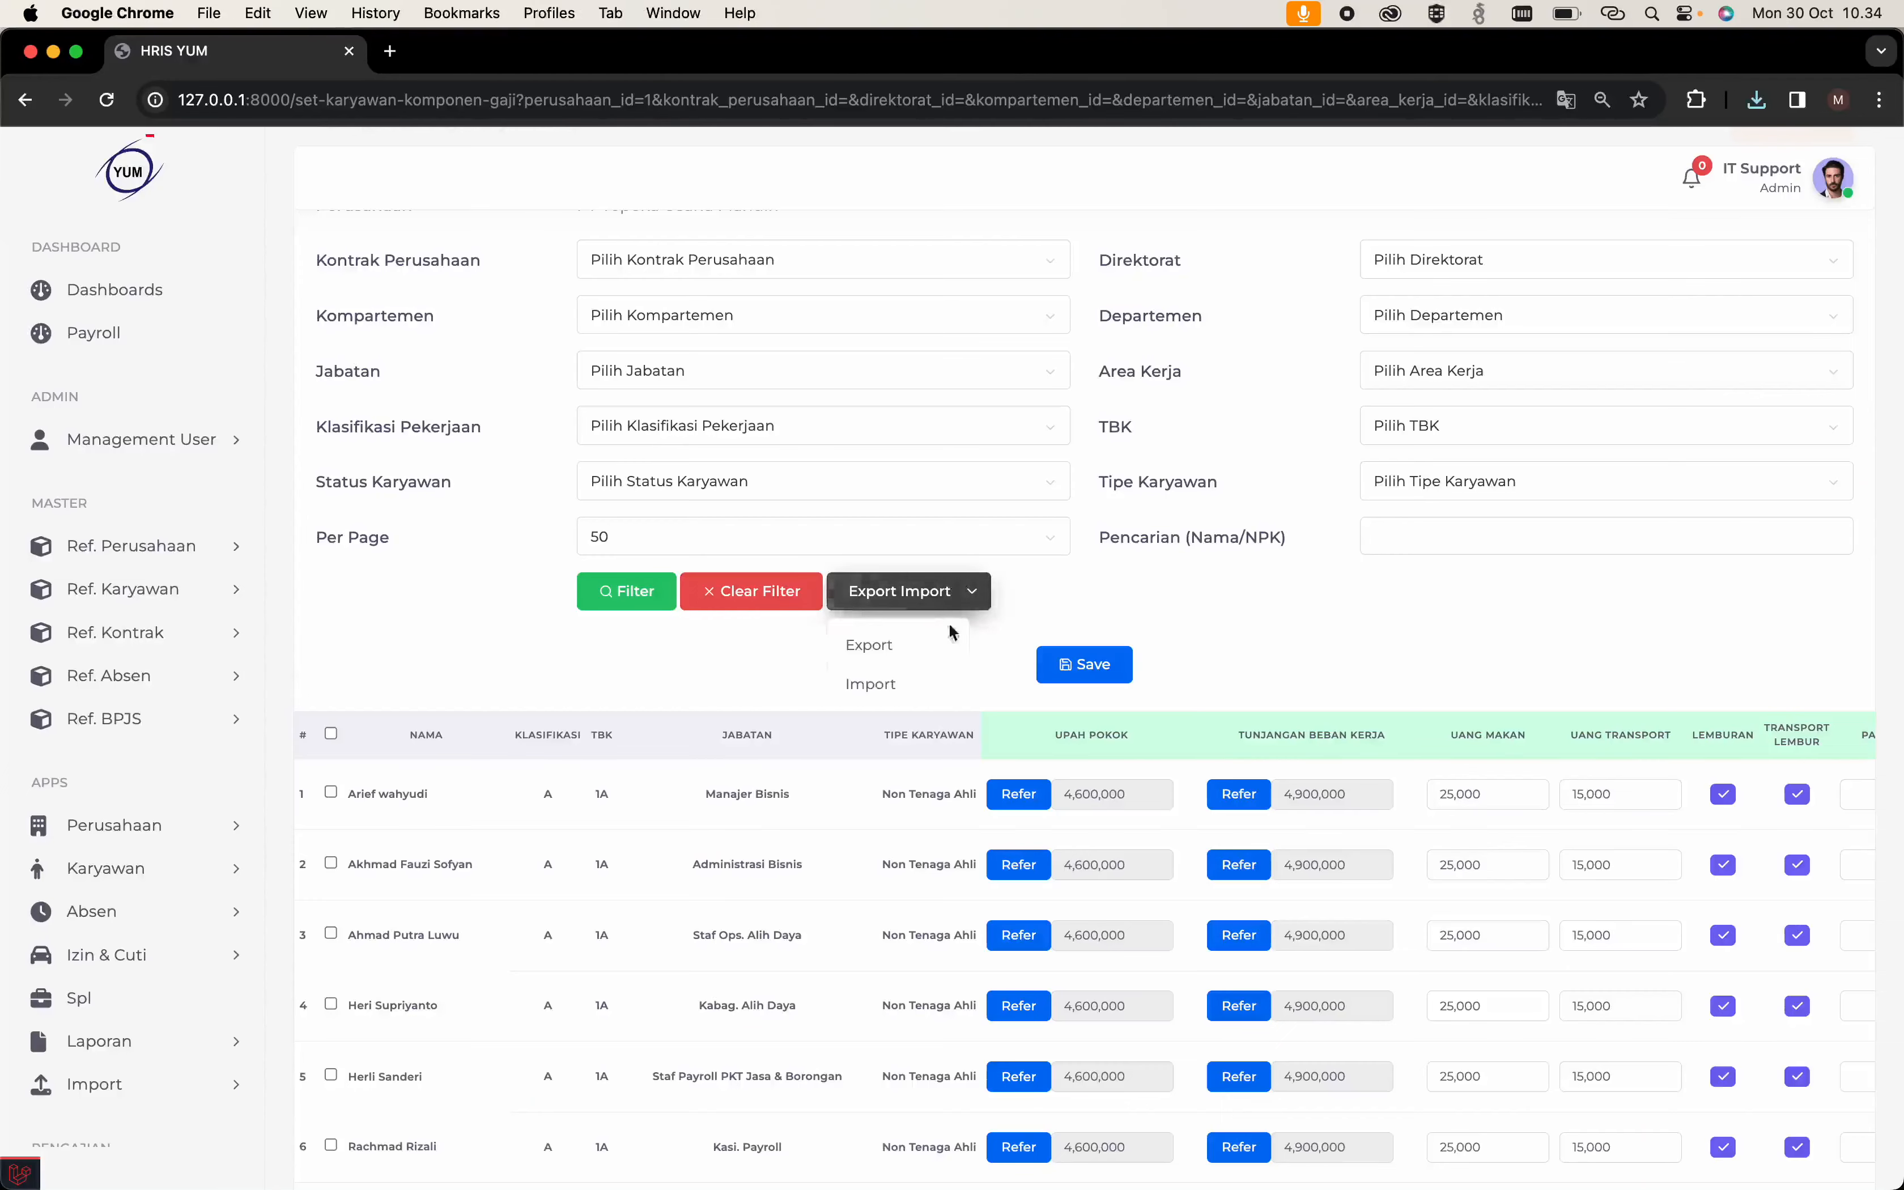
{"action": "left_click", "coordinate": [905, 681]}
{"action": "left_click", "coordinate": [859, 319]}
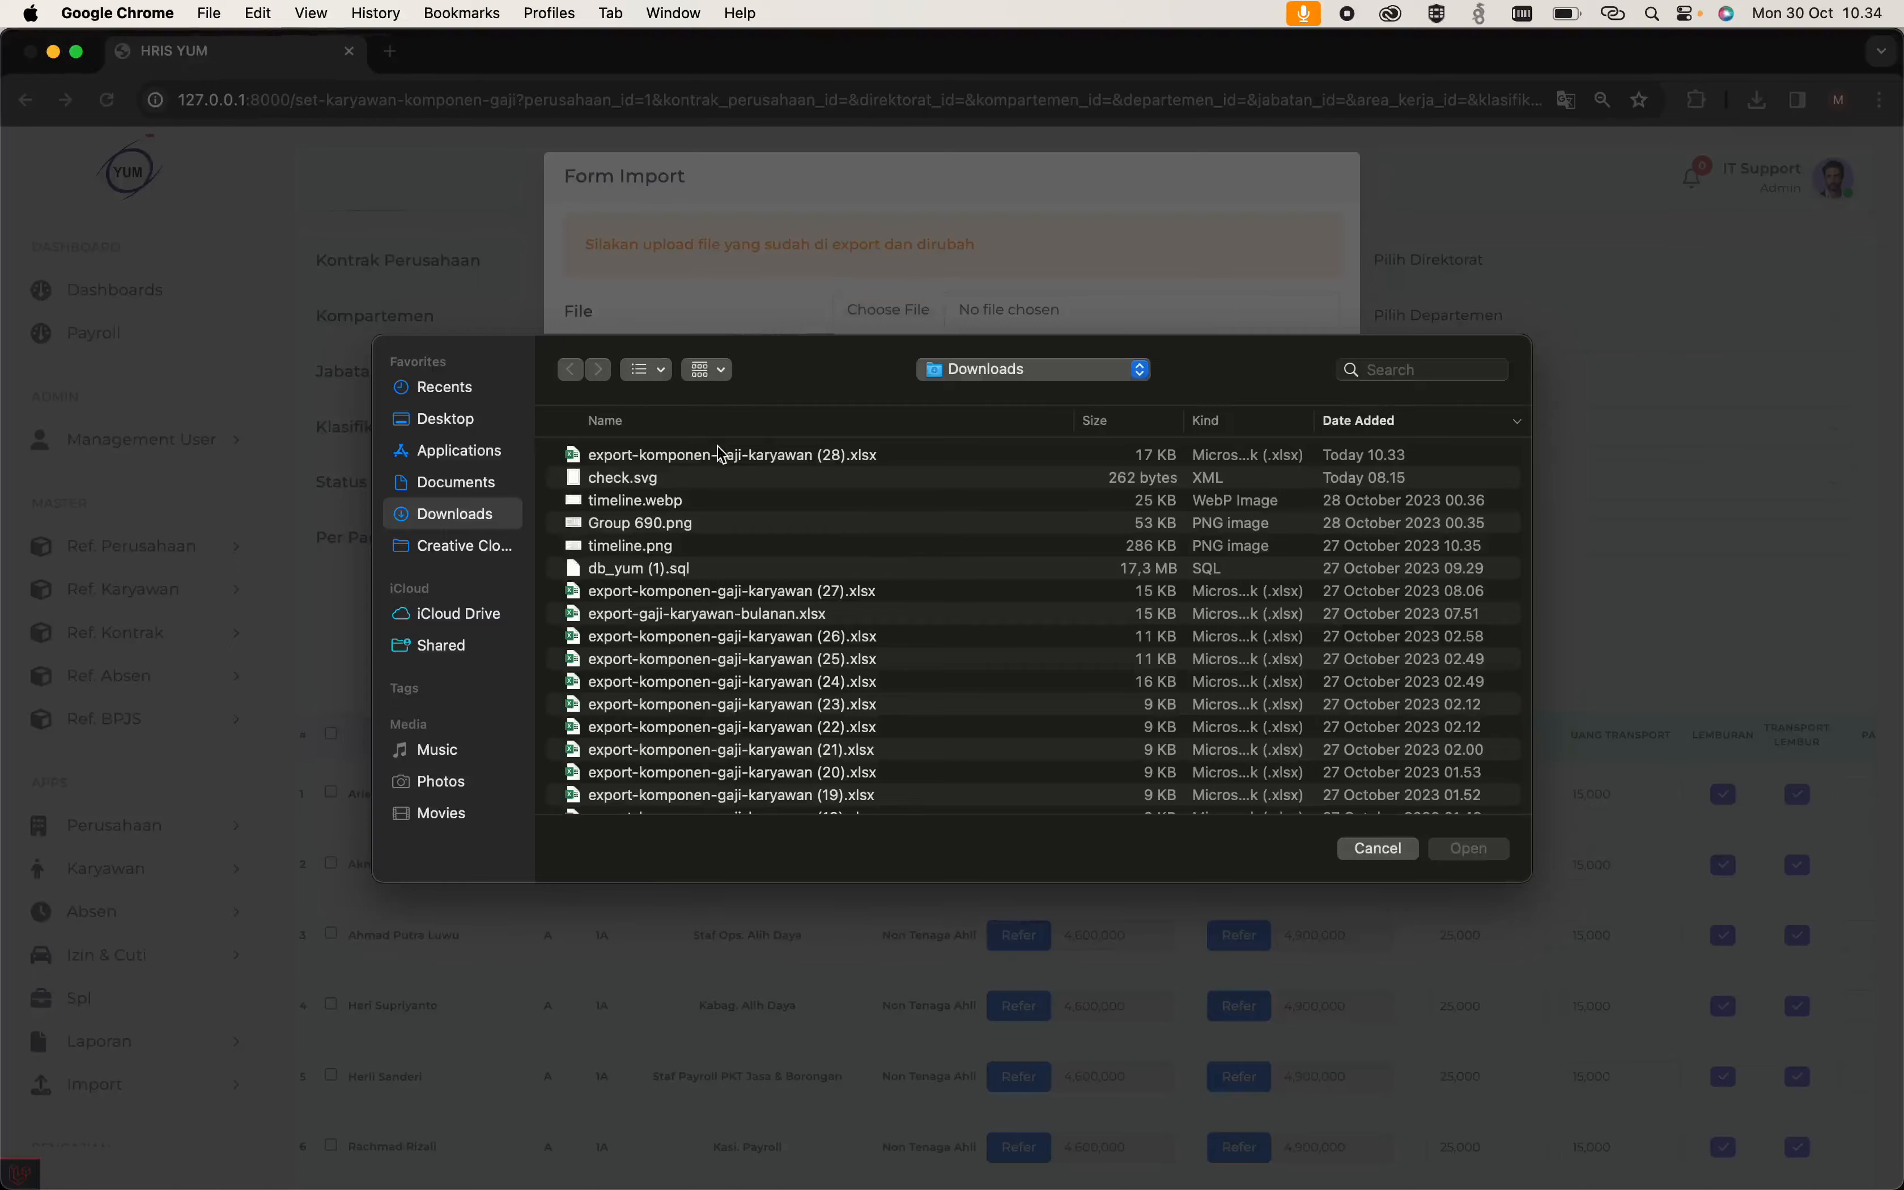
{"action": "double_click", "coordinate": [719, 454]}
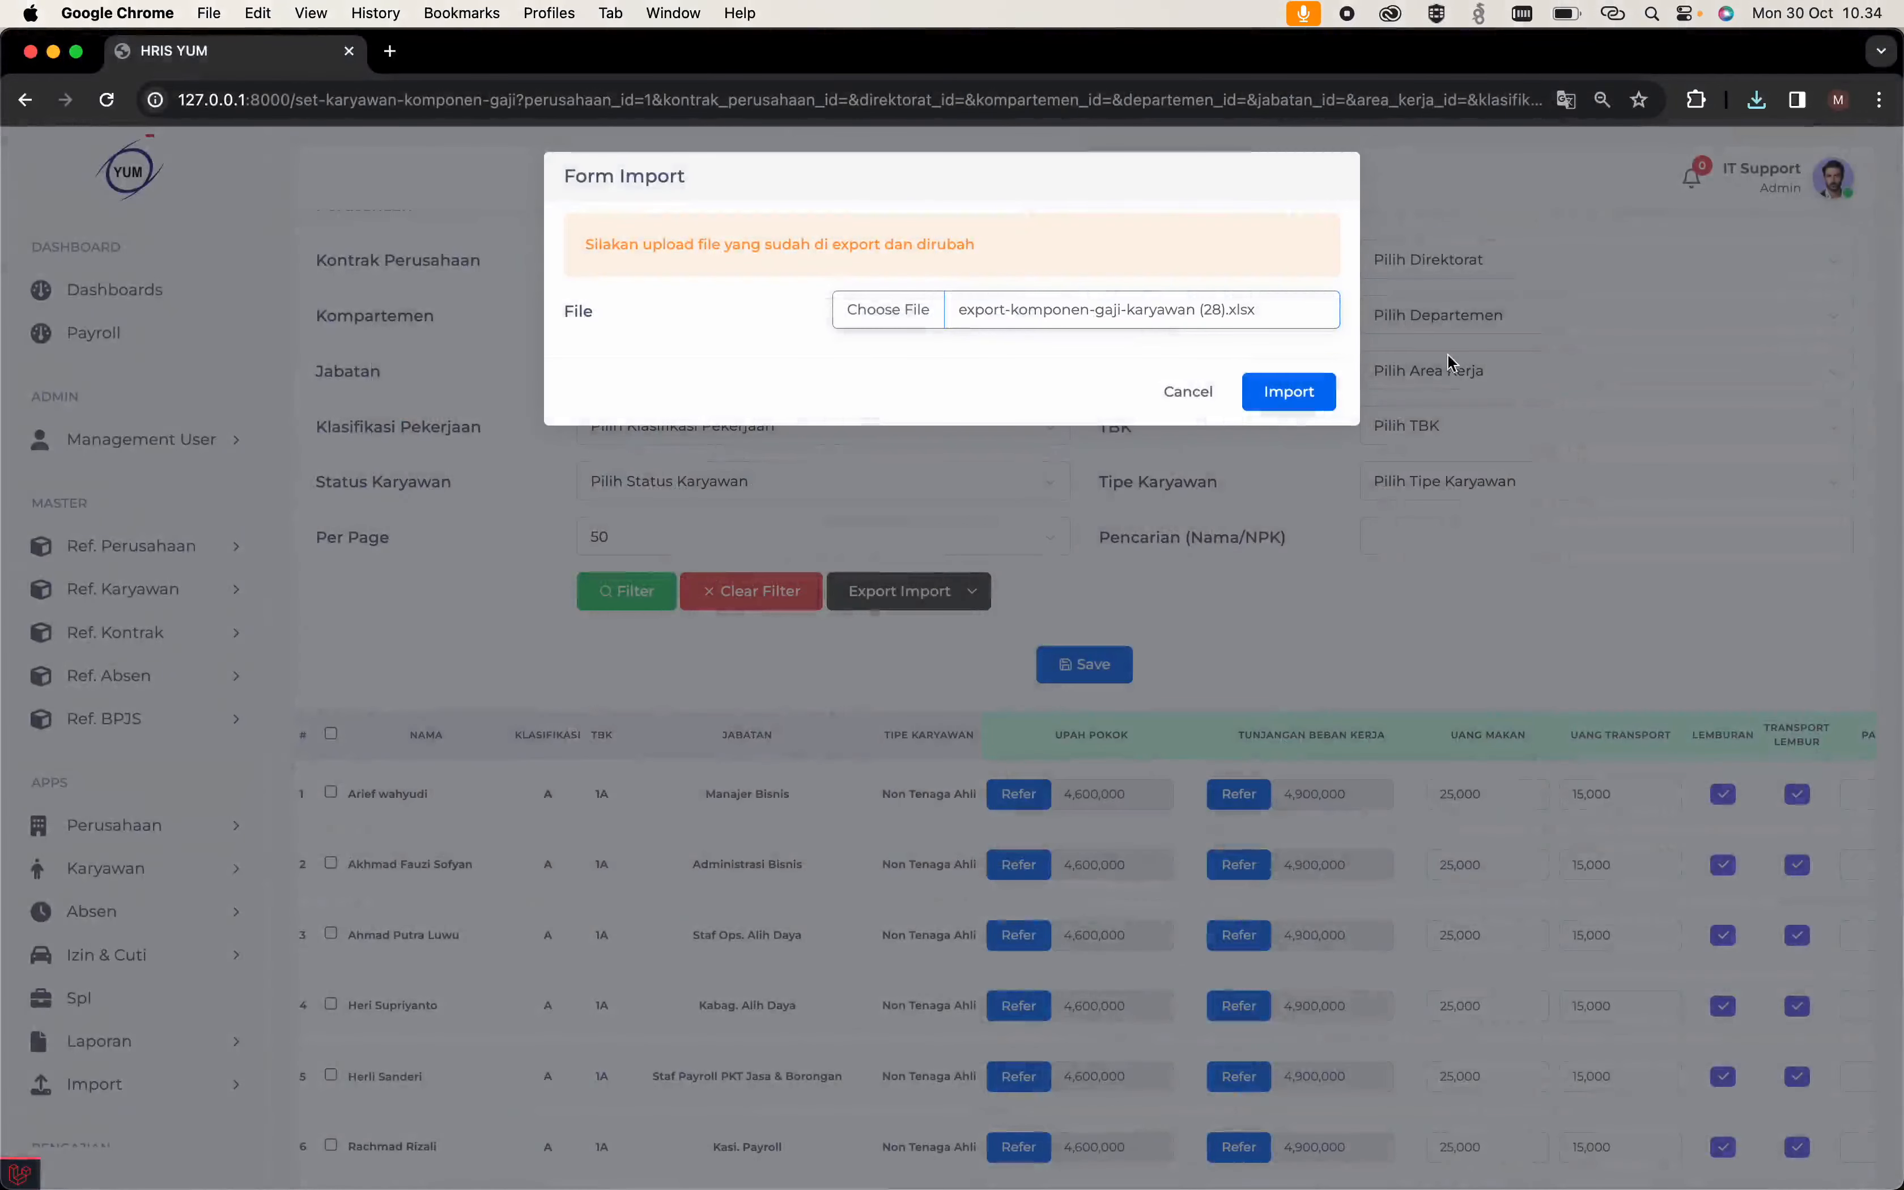
{"action": "left_click", "coordinate": [1297, 391]}
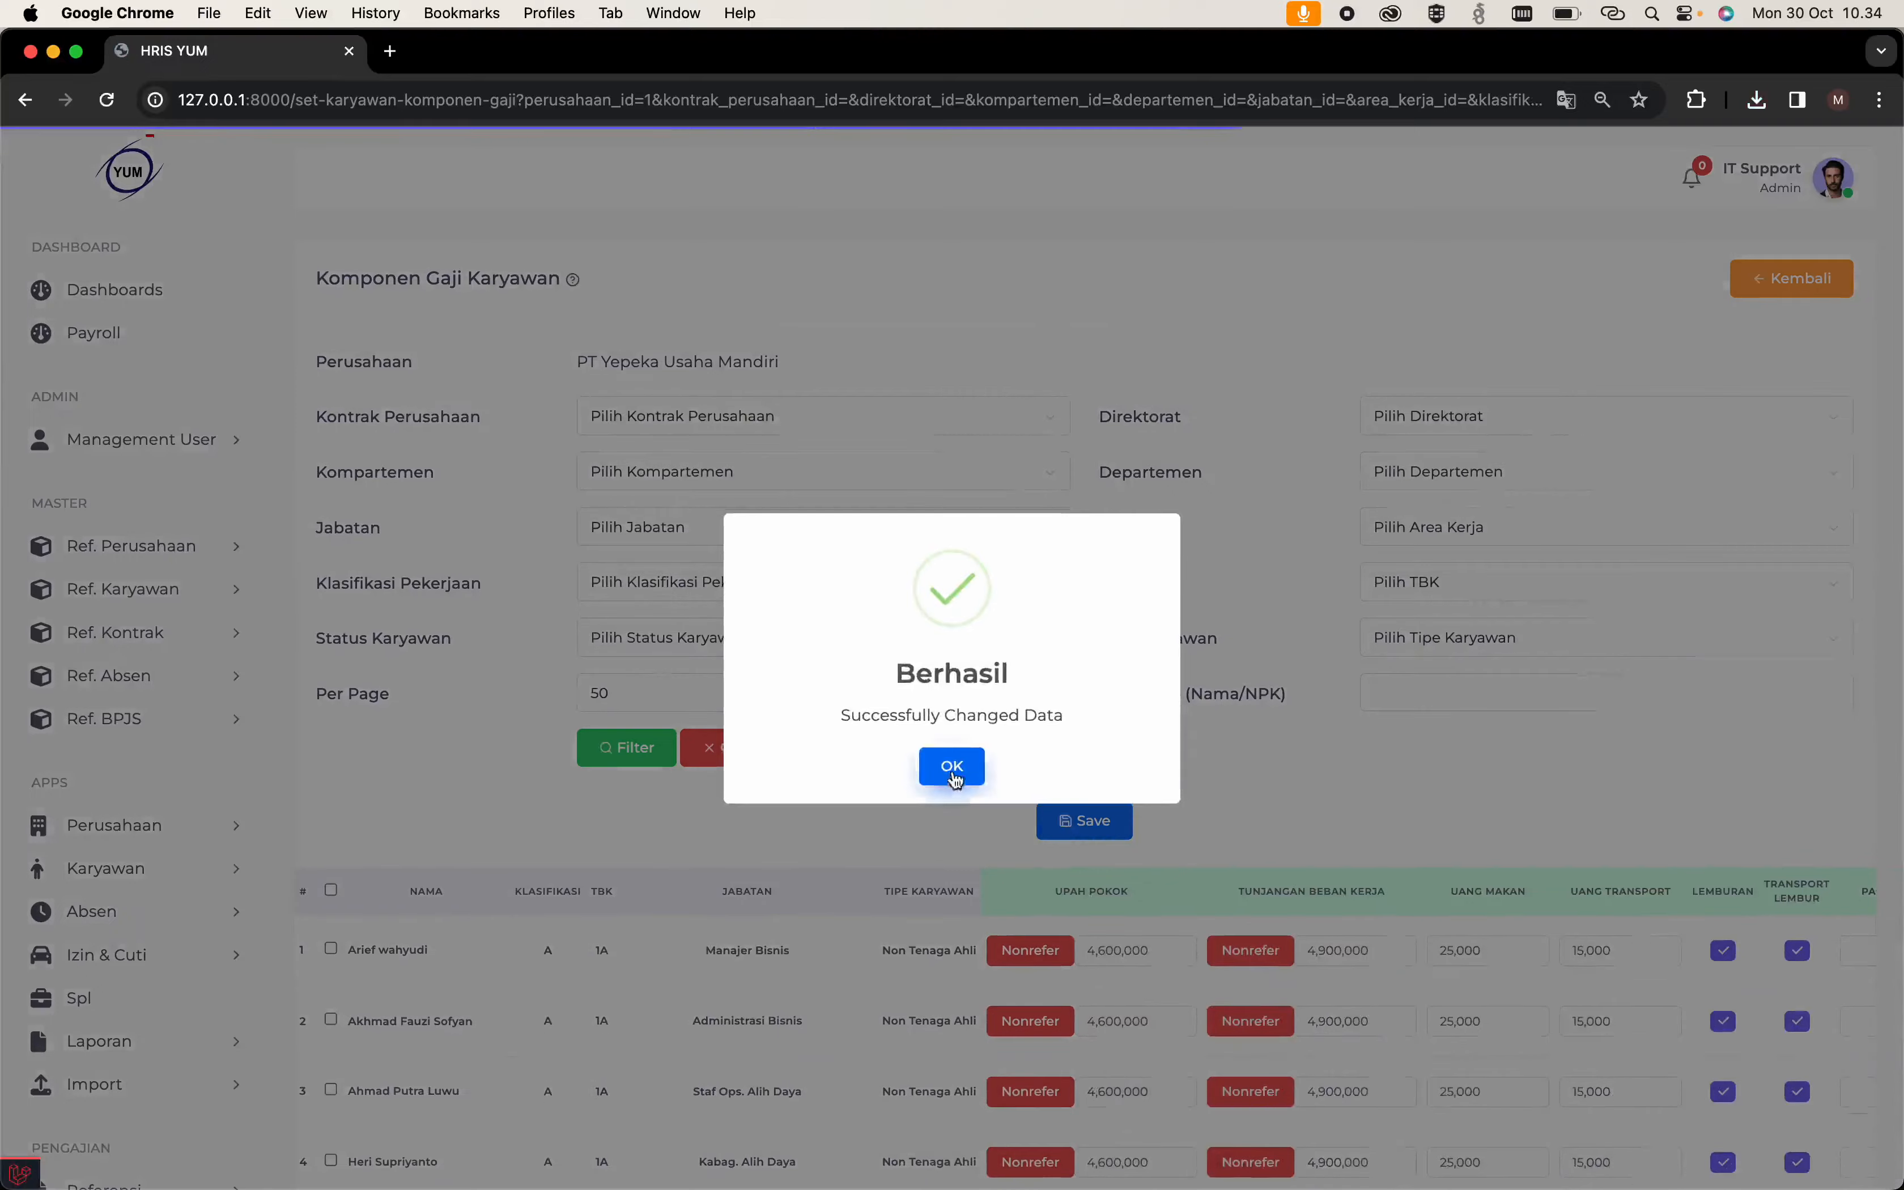
{"action": "left_click", "coordinate": [955, 765]}
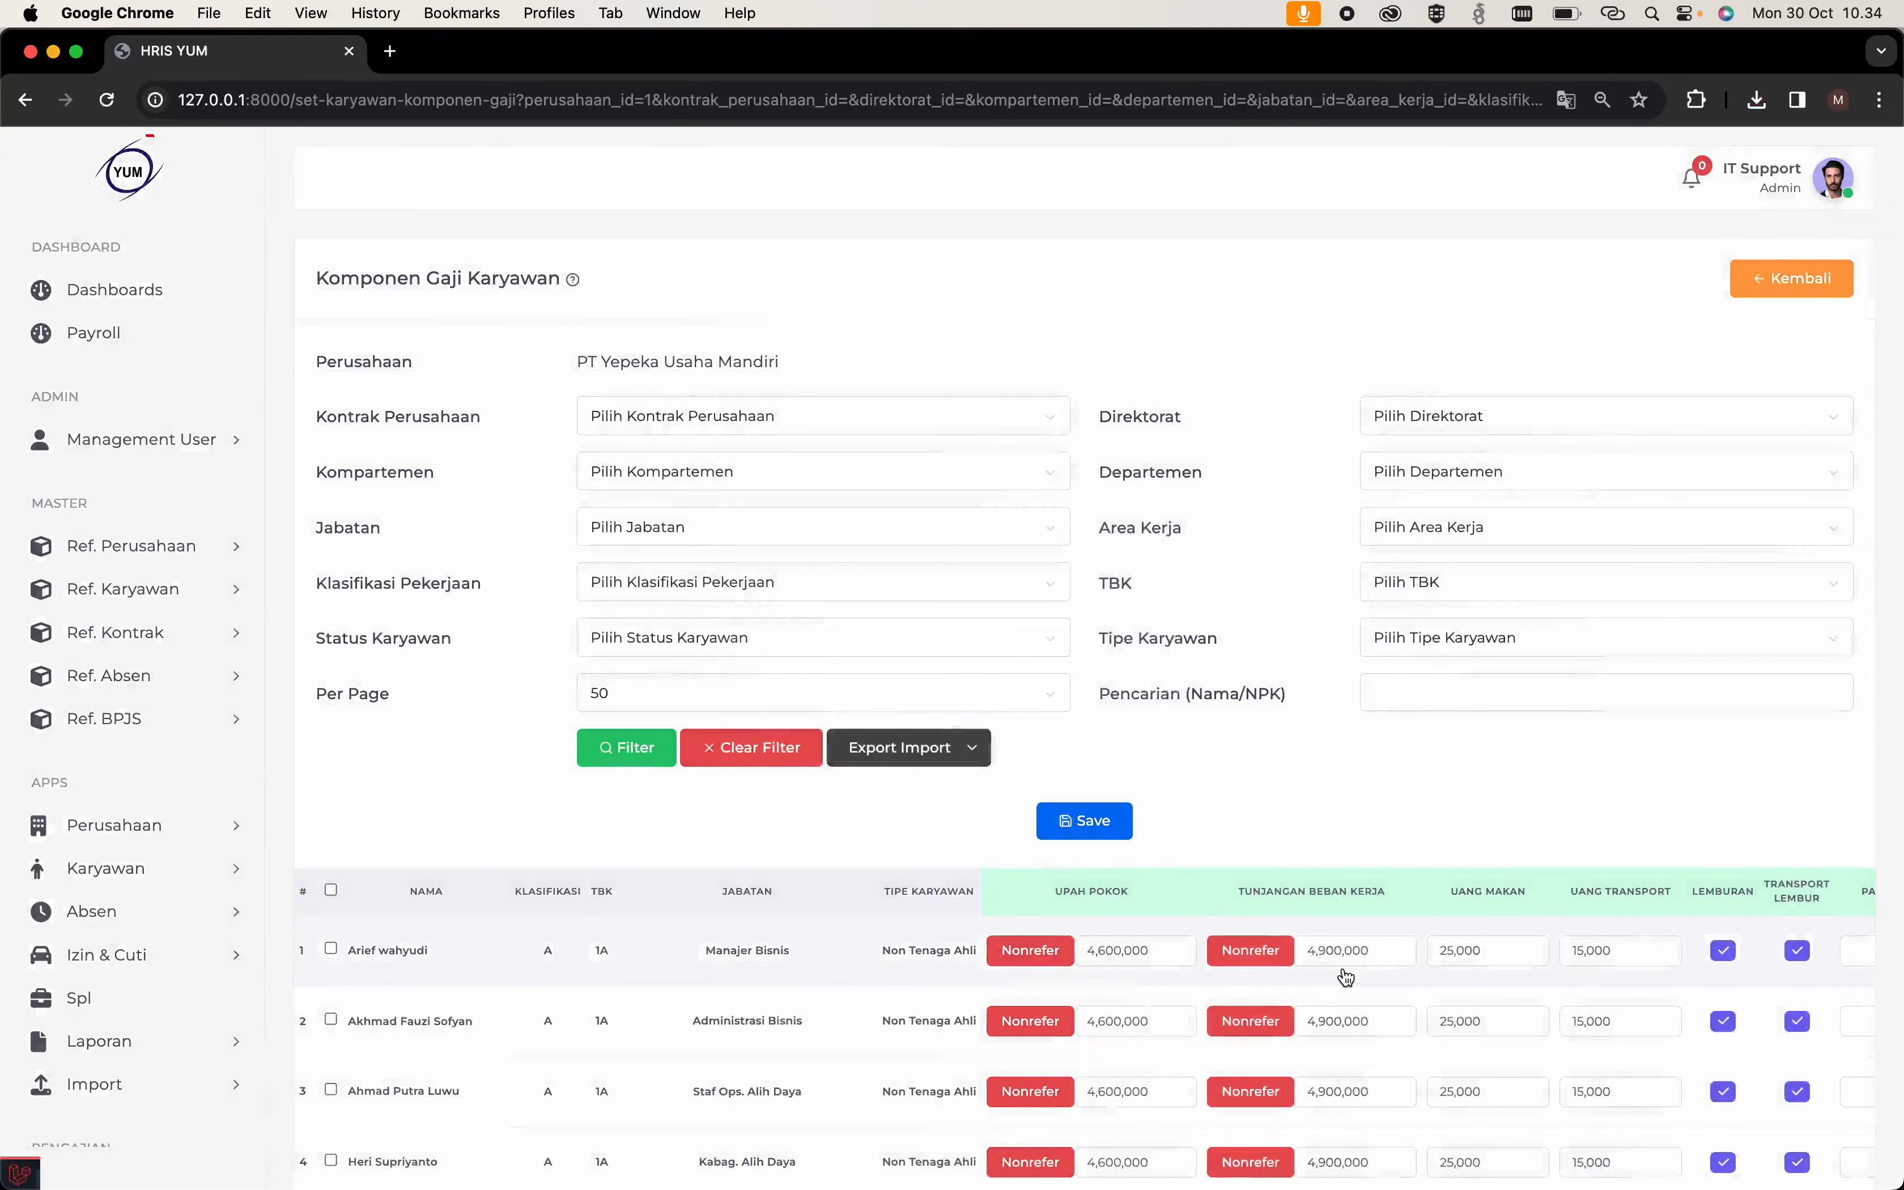
Review the imported Uang Seragam, Uang APD, Uang MCU and remaining component columns, and save the employee components.
{"action": "scroll", "coordinate": [1342, 975], "scroll_direction": "right", "scroll_amount": 10}
{"action": "scroll", "coordinate": [1346, 977], "scroll_direction": "right", "scroll_amount": 8}
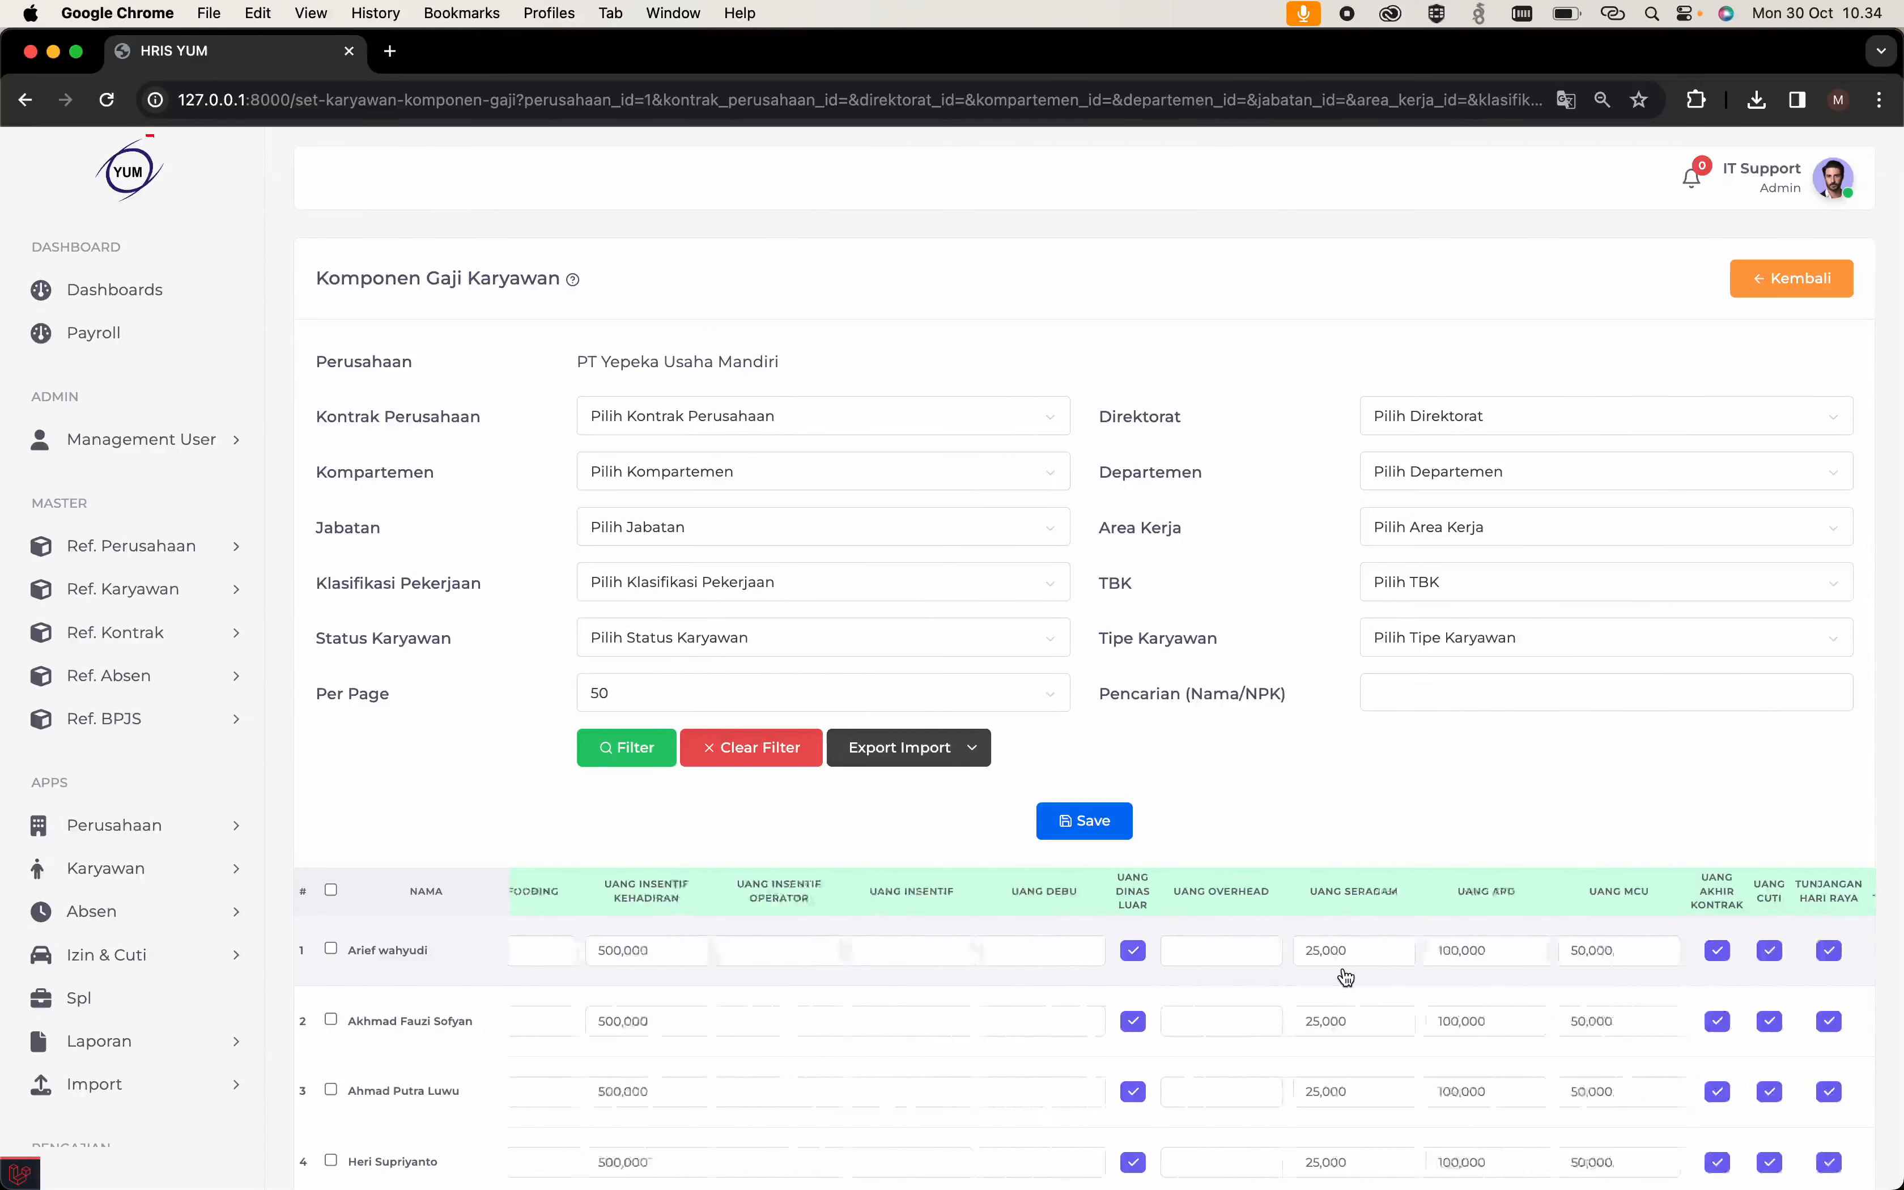
{"action": "scroll", "coordinate": [1276, 984], "scroll_direction": "down", "scroll_amount": 3}
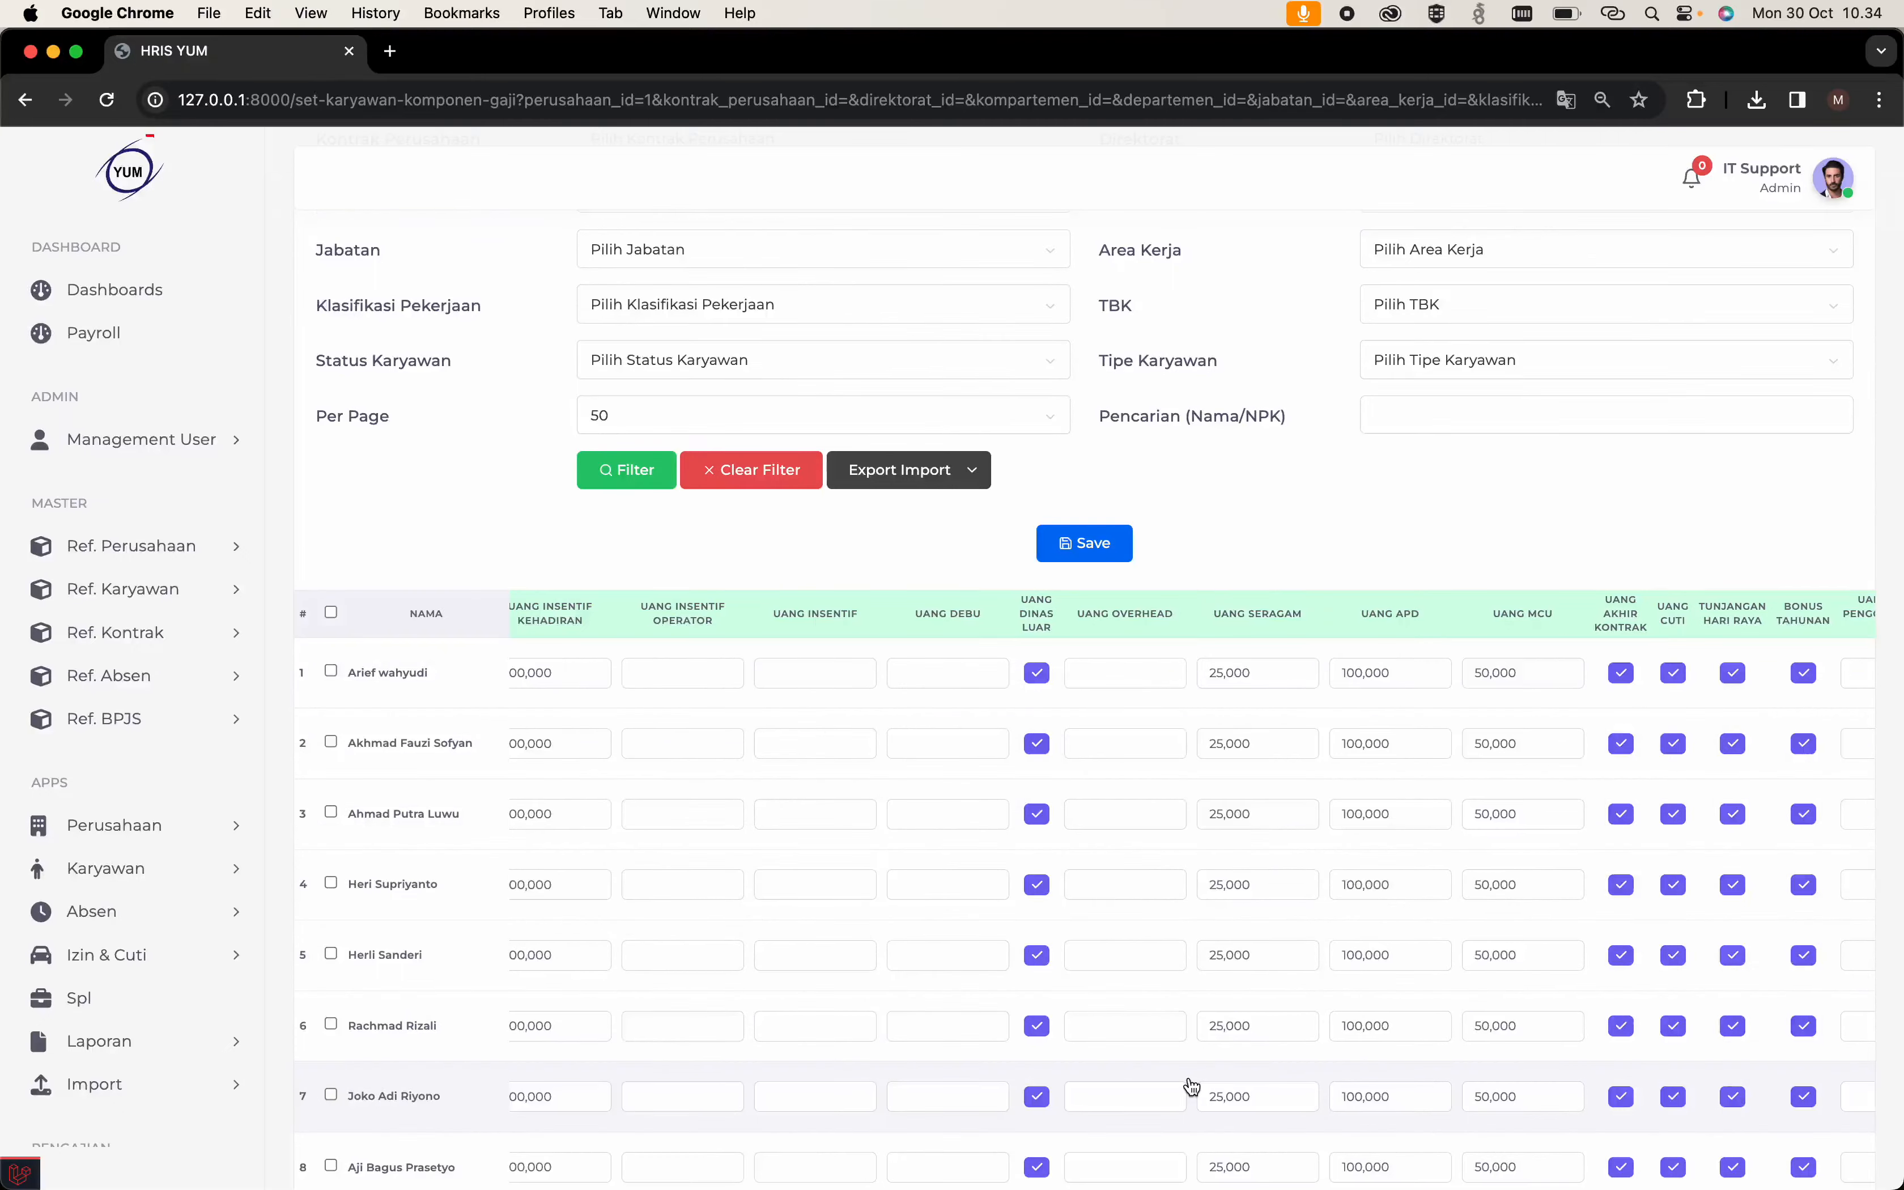
{"action": "scroll", "coordinate": [1301, 945], "scroll_direction": "right", "scroll_amount": 10}
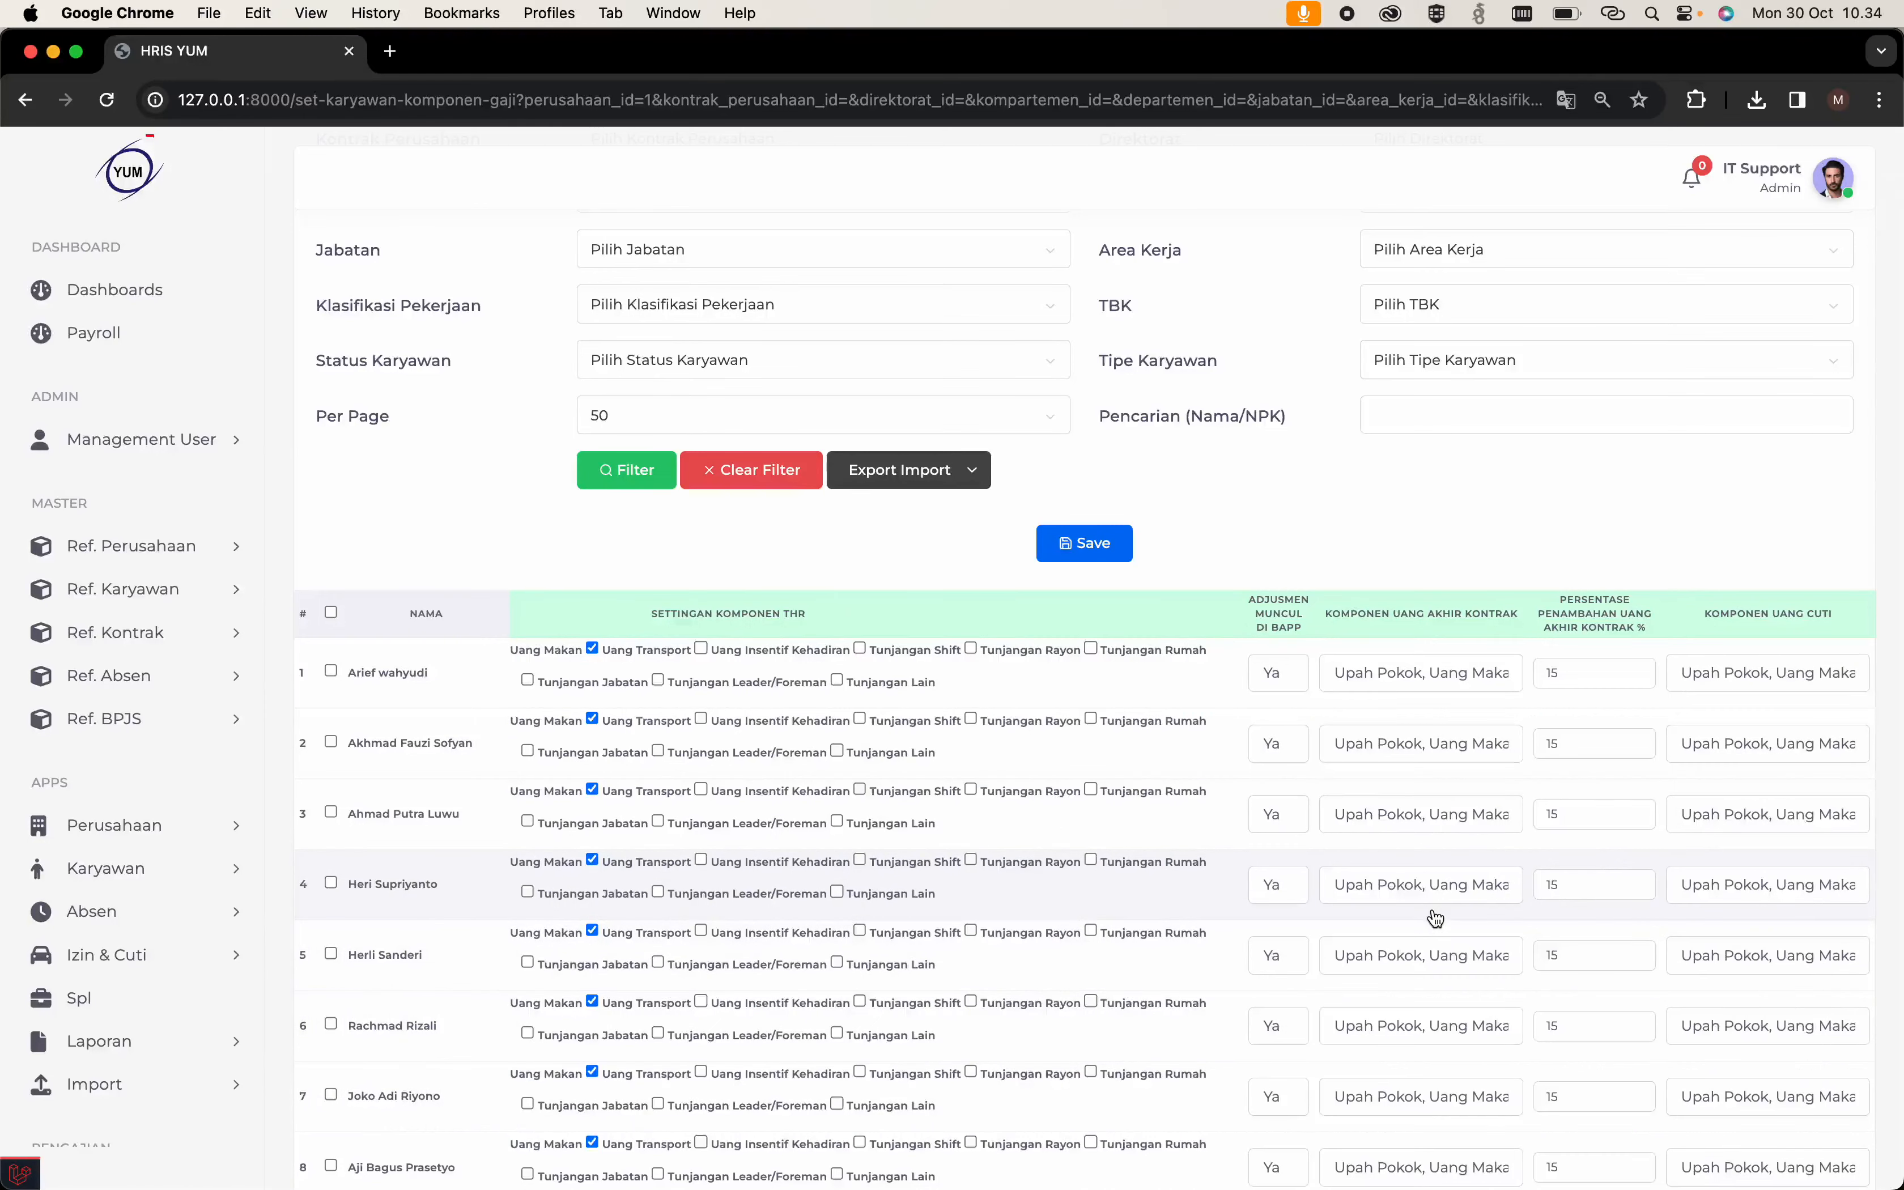
{"action": "scroll", "coordinate": [1433, 917], "scroll_direction": "up", "scroll_amount": 1}
{"action": "scroll", "coordinate": [1435, 917], "scroll_direction": "up", "scroll_amount": 5}
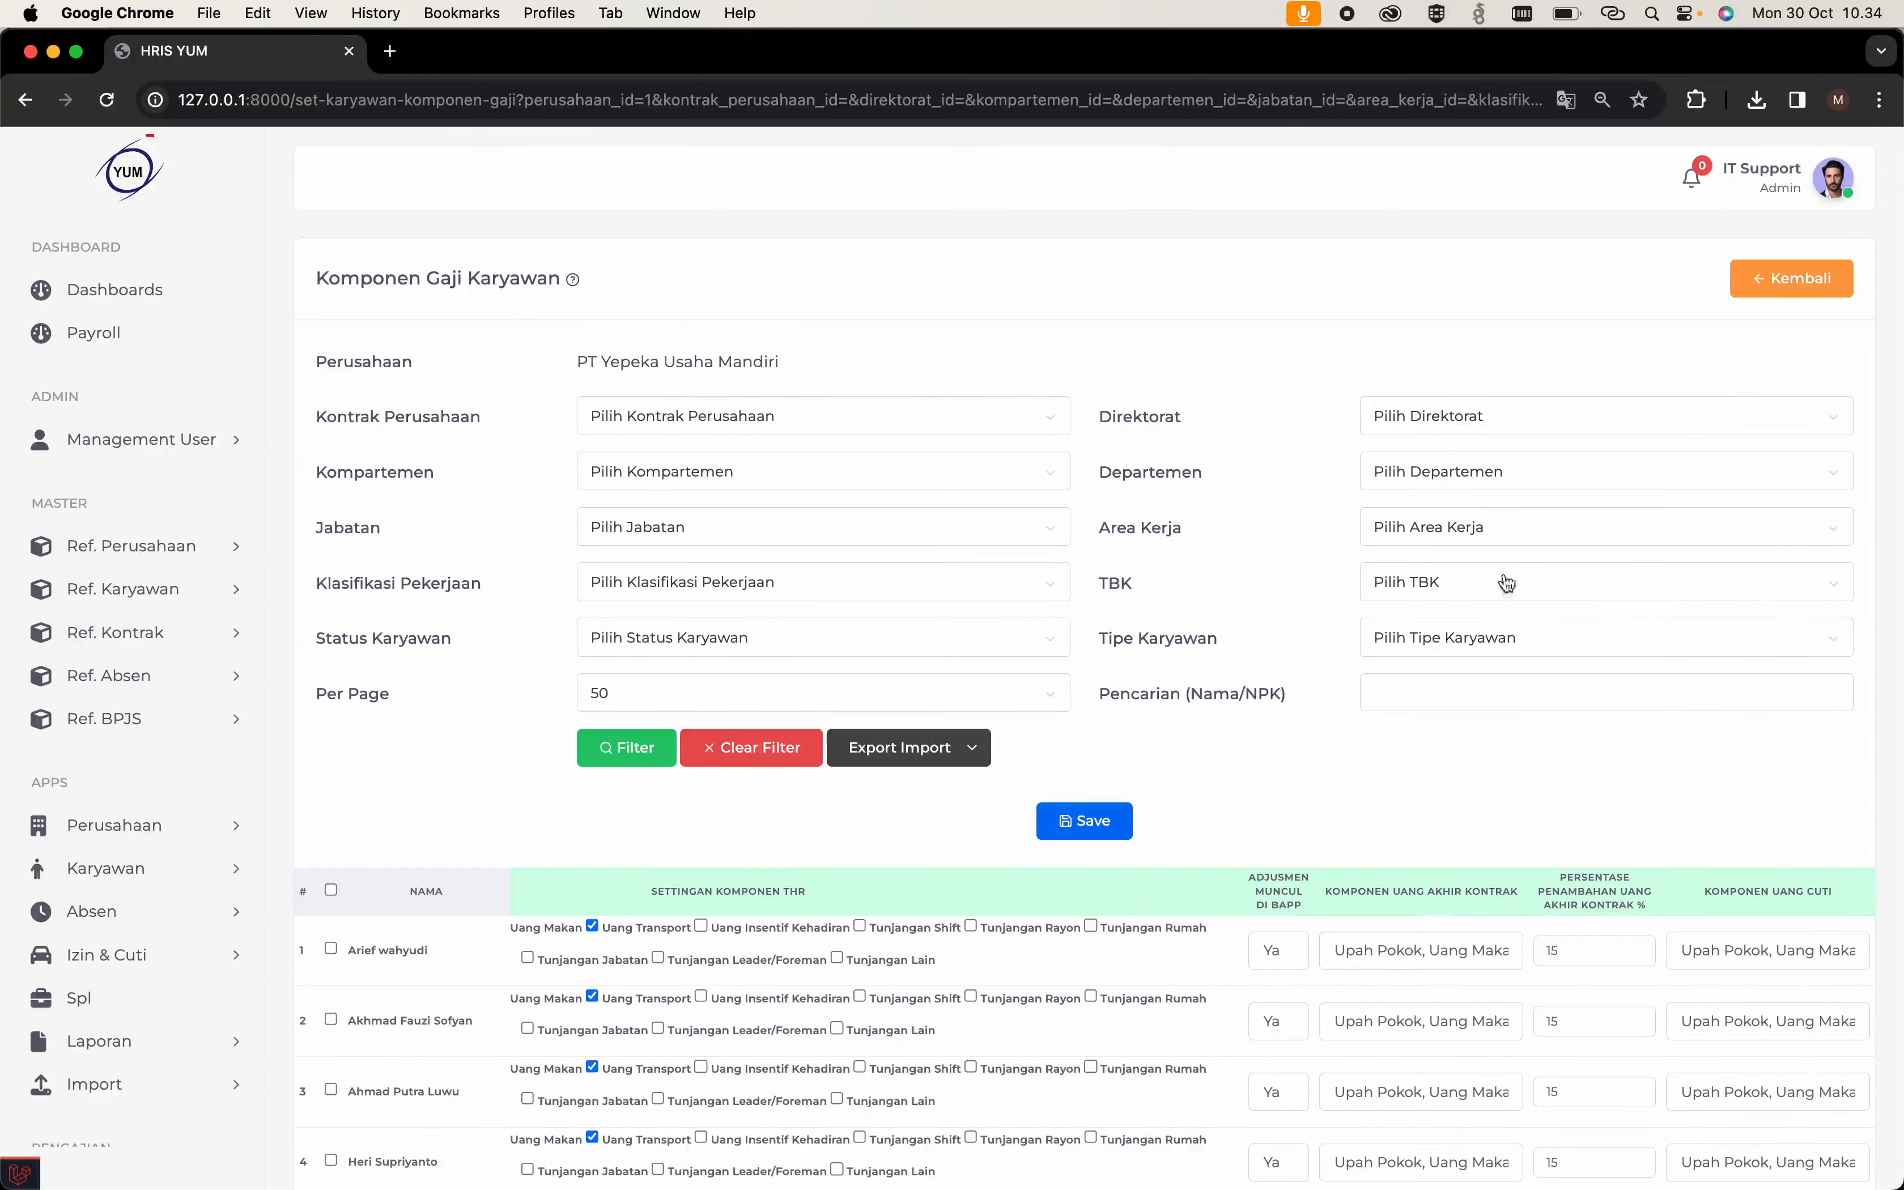
{"action": "left_click", "coordinate": [1096, 825]}
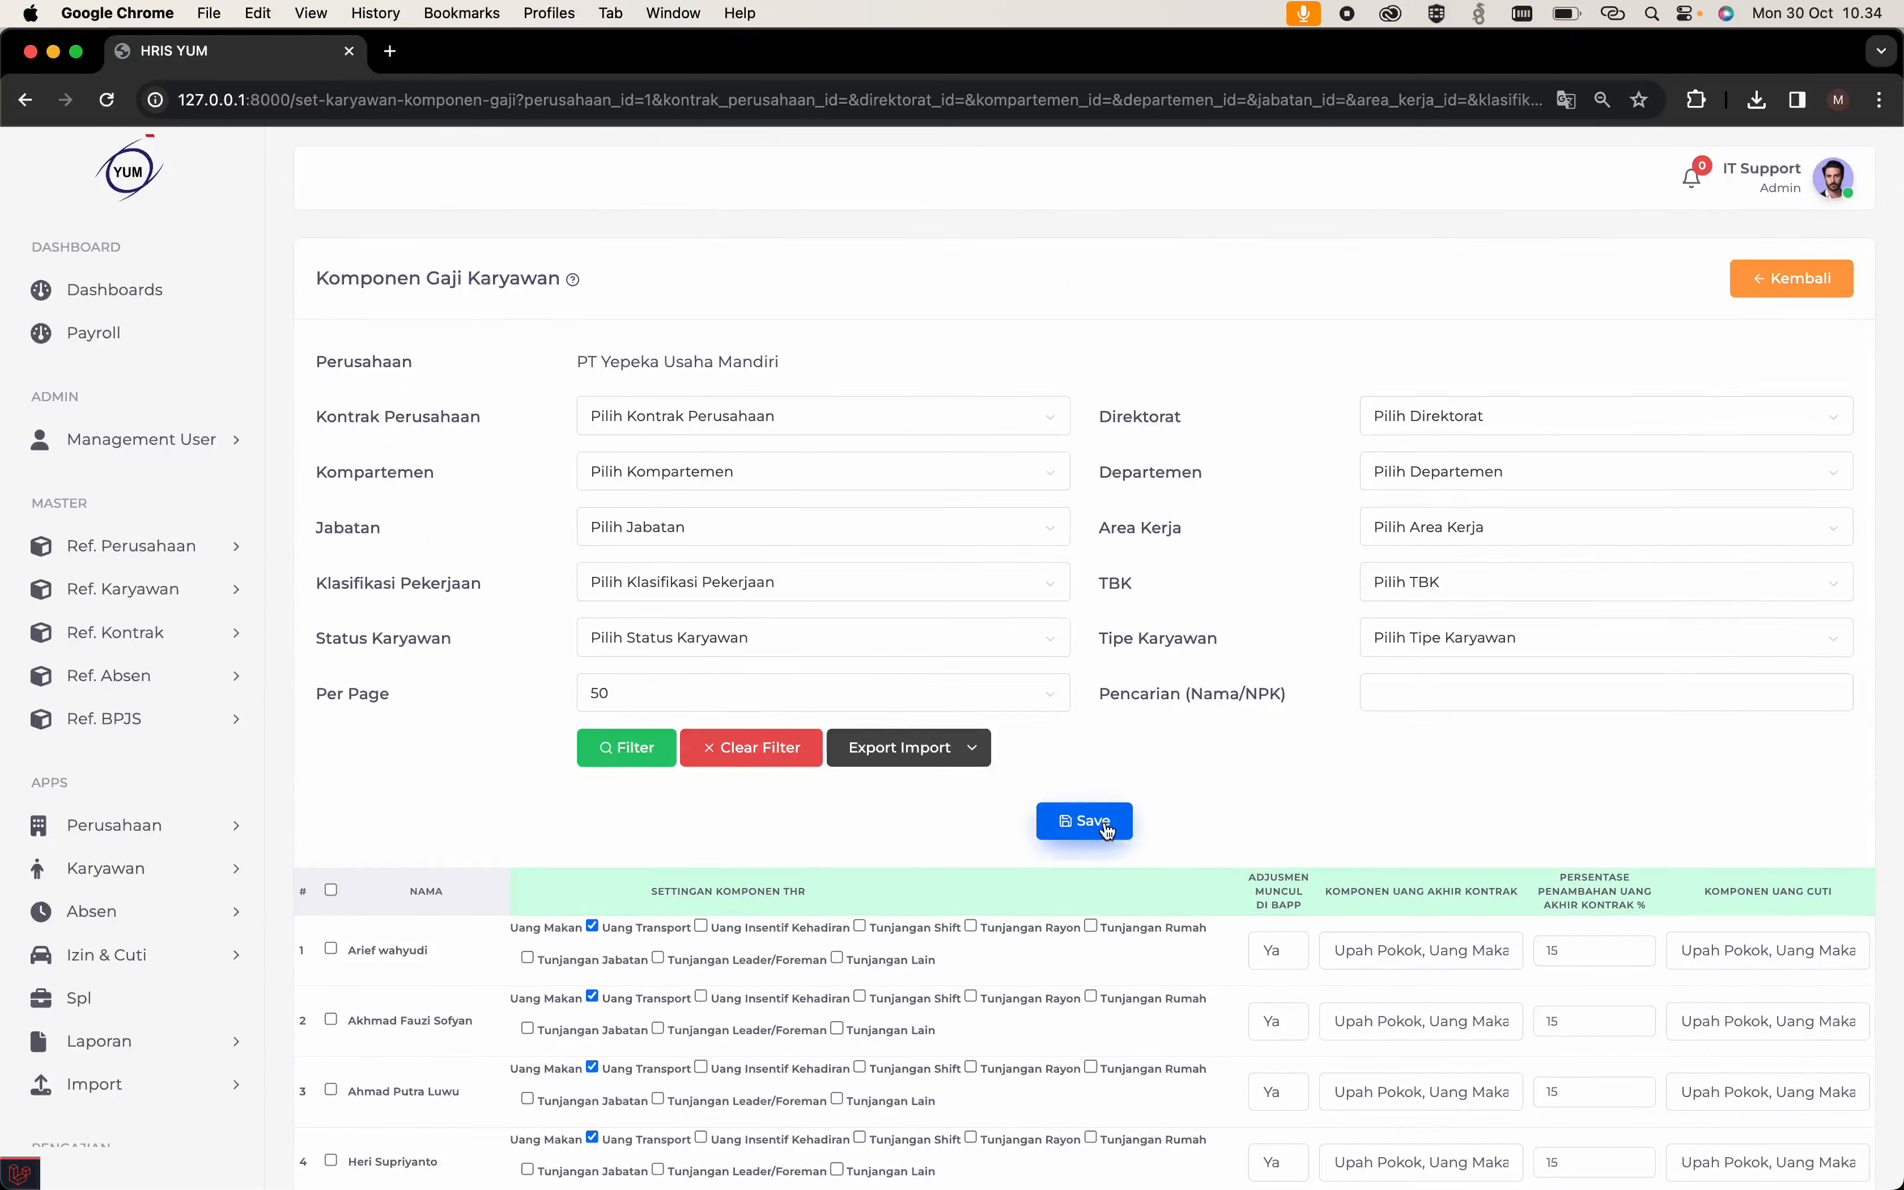